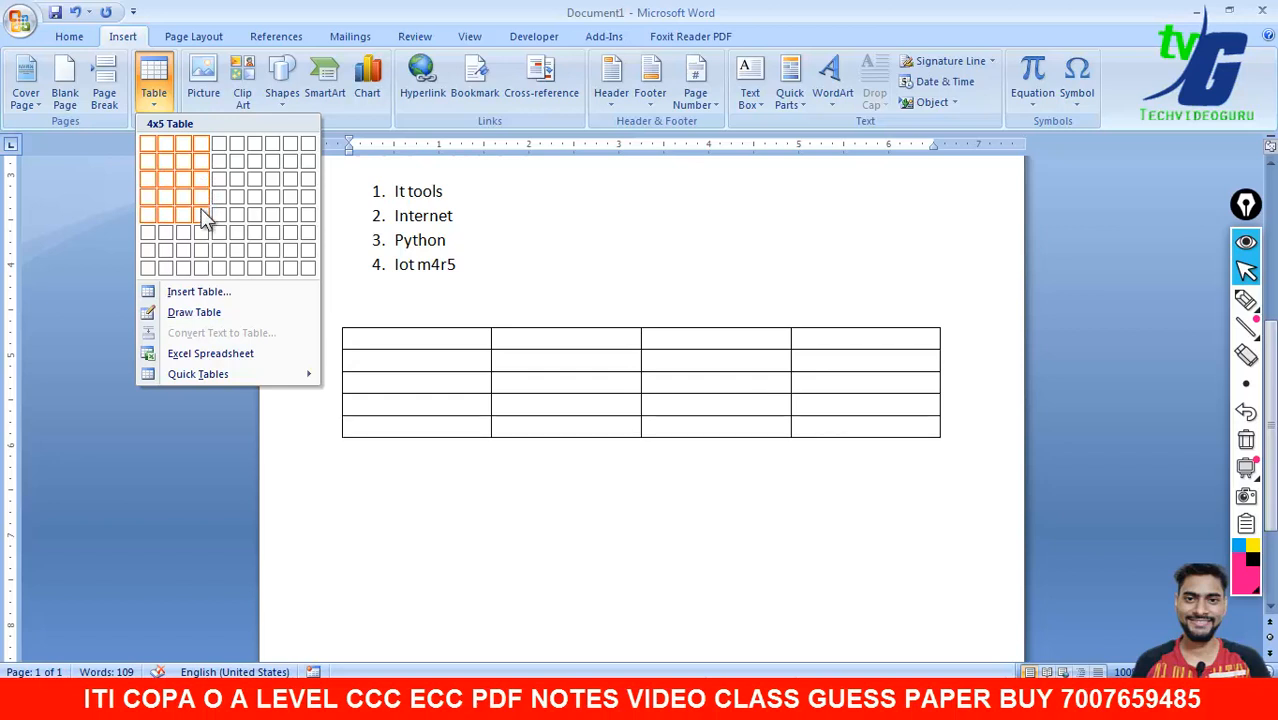
# - Insert a 4-column, 5-row table and type 'name' in the first header cell
pyautogui.click(204, 220)
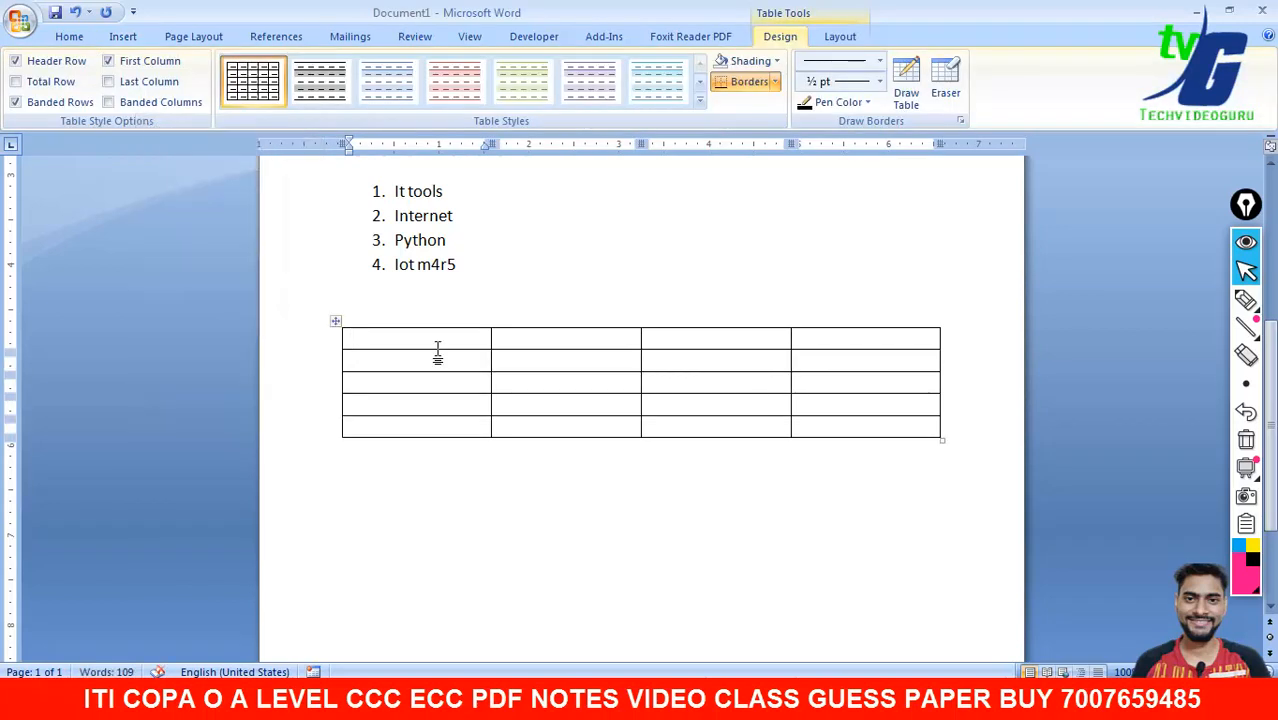
pyautogui.write('name')
pyautogui.press('Tab')
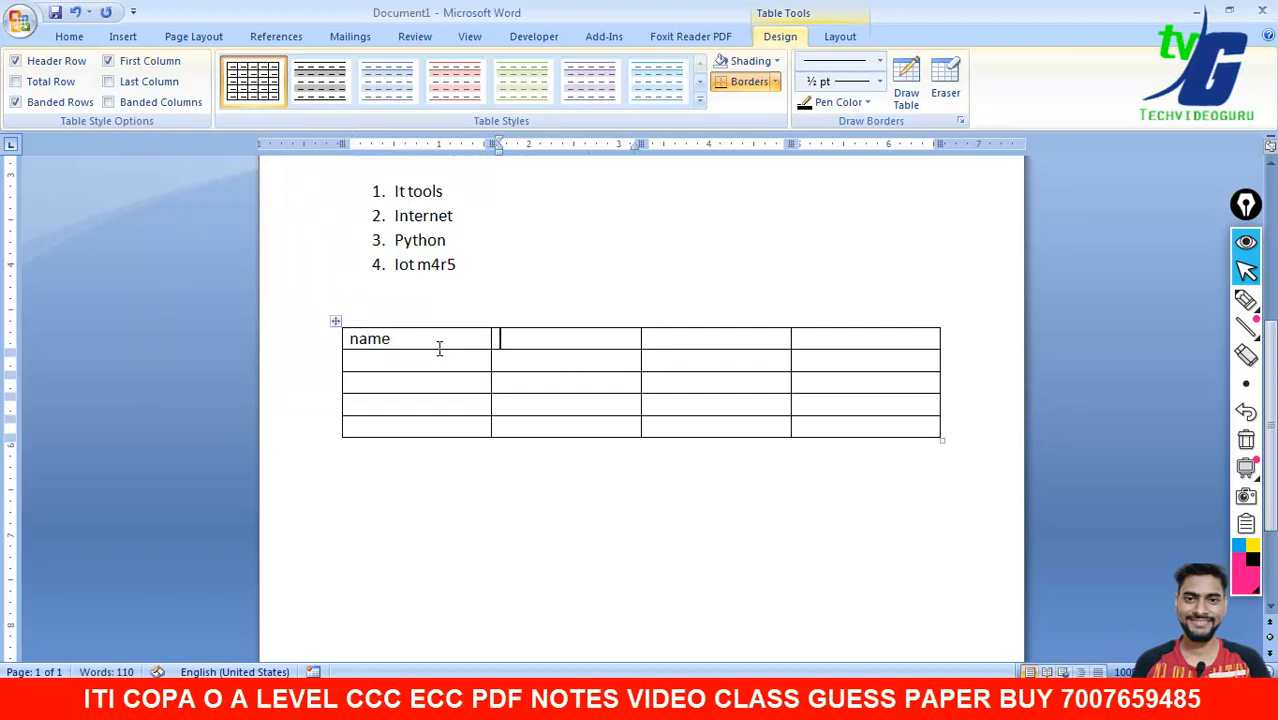
pyautogui.click(438, 347)
pyautogui.press('Tab')
# - Fill the remaining header cells with 'address', 'Basic pay' and 'deparment'
pyautogui.write('addres')
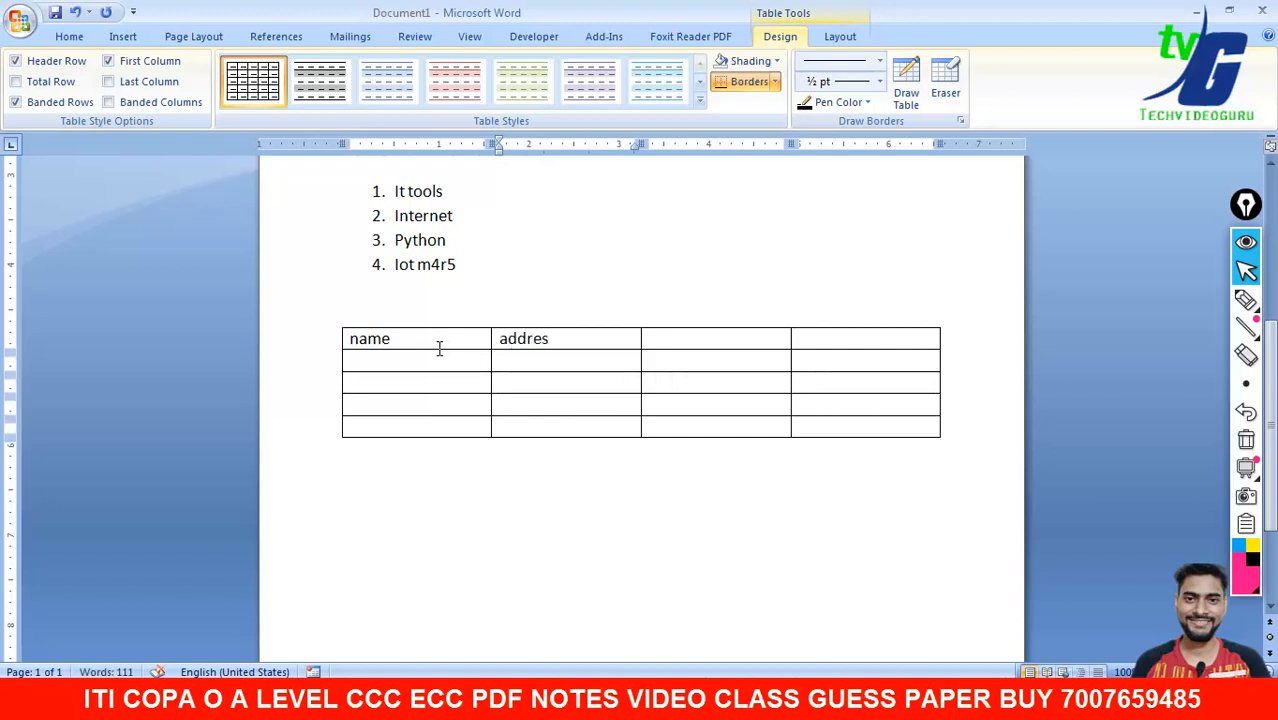
pyautogui.click(557, 330)
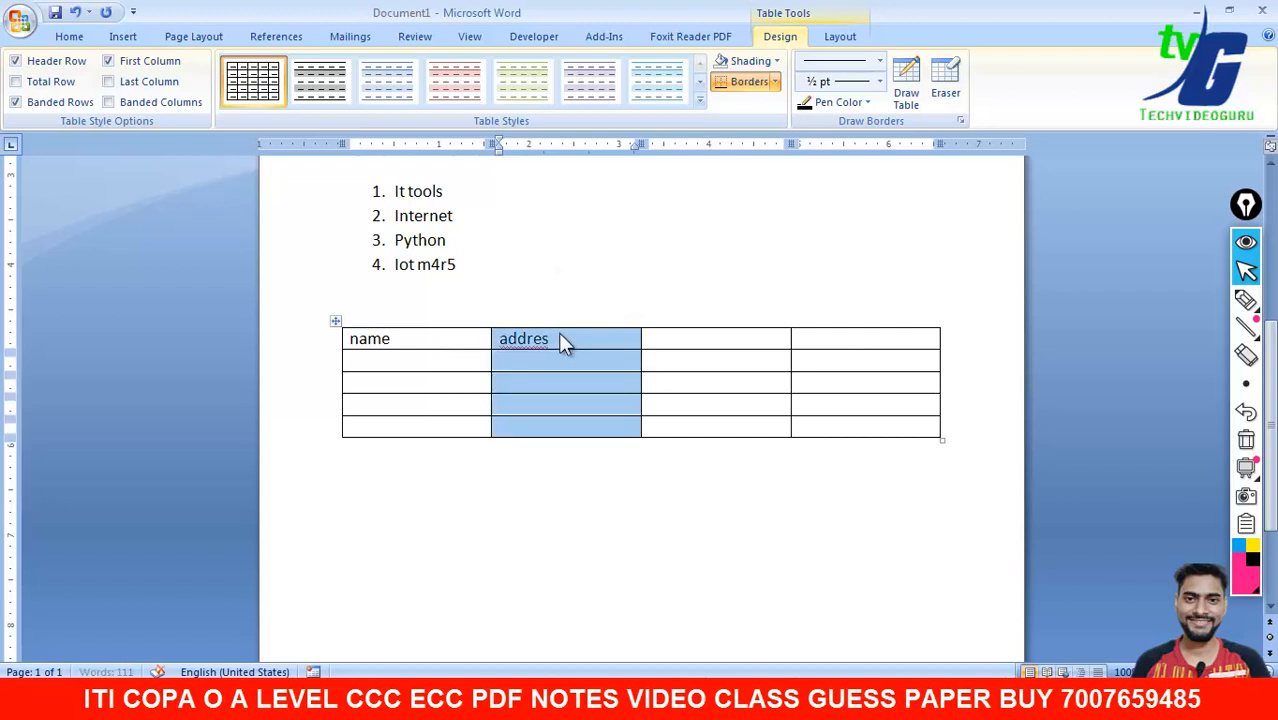
pyautogui.click(561, 337)
pyautogui.write('s')
pyautogui.press('Tab')
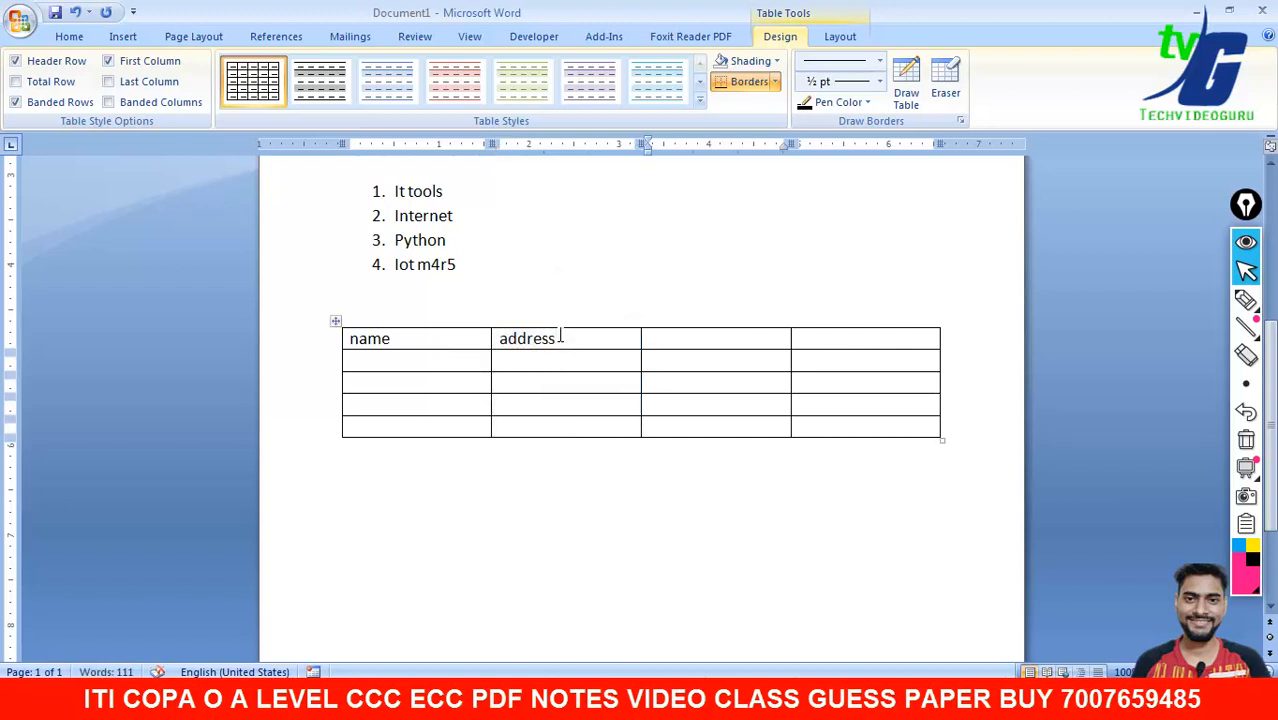
pyautogui.write('Basic pay')
pyautogui.press('Tab')
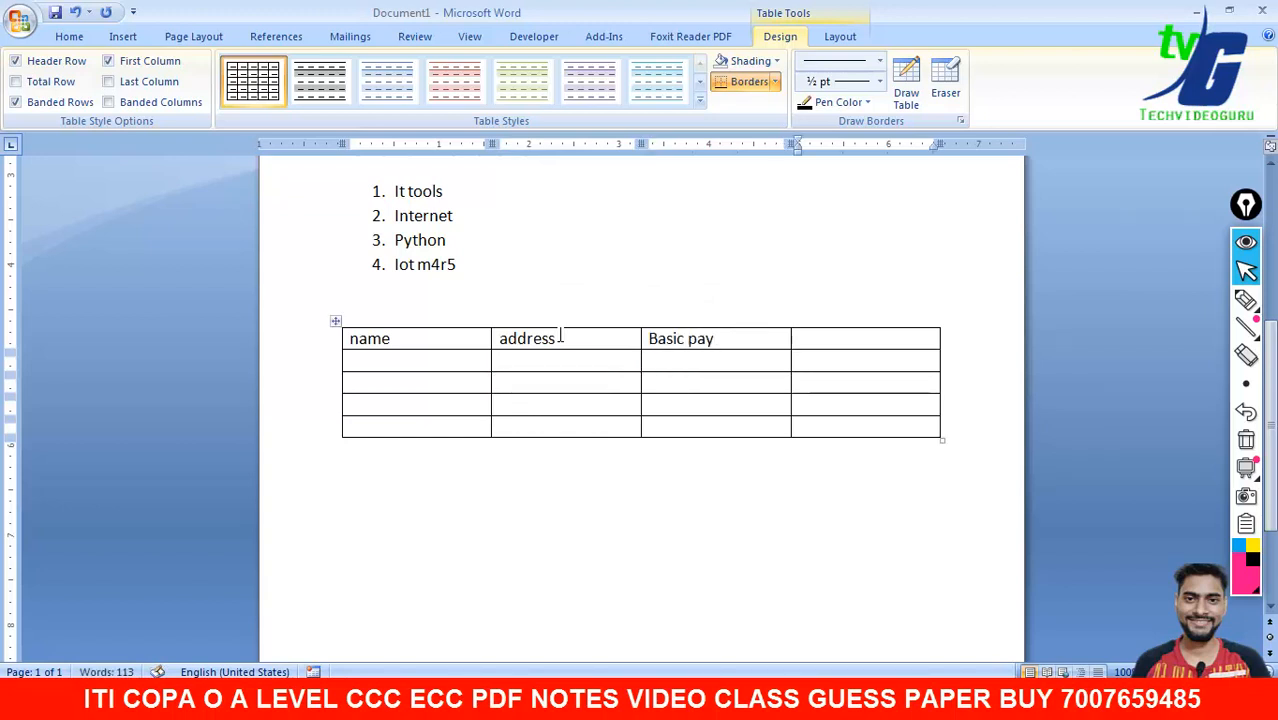
pyautogui.write('d')
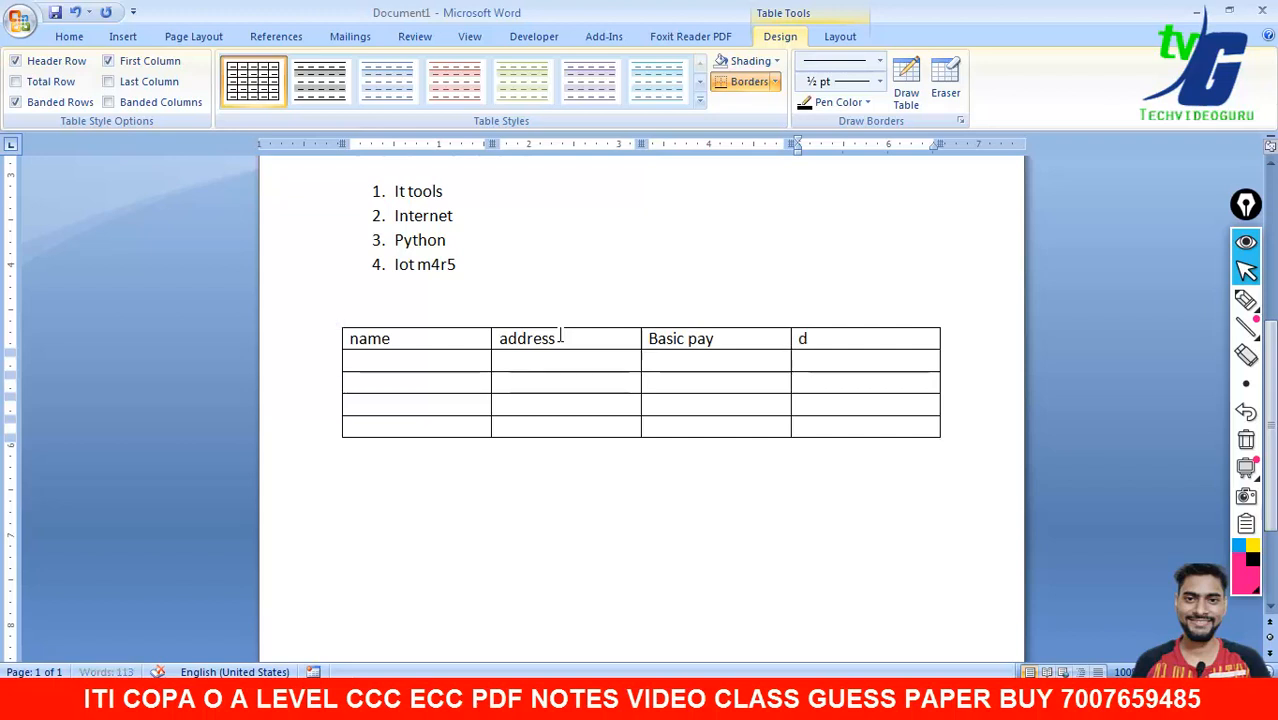
pyautogui.write('eparment')
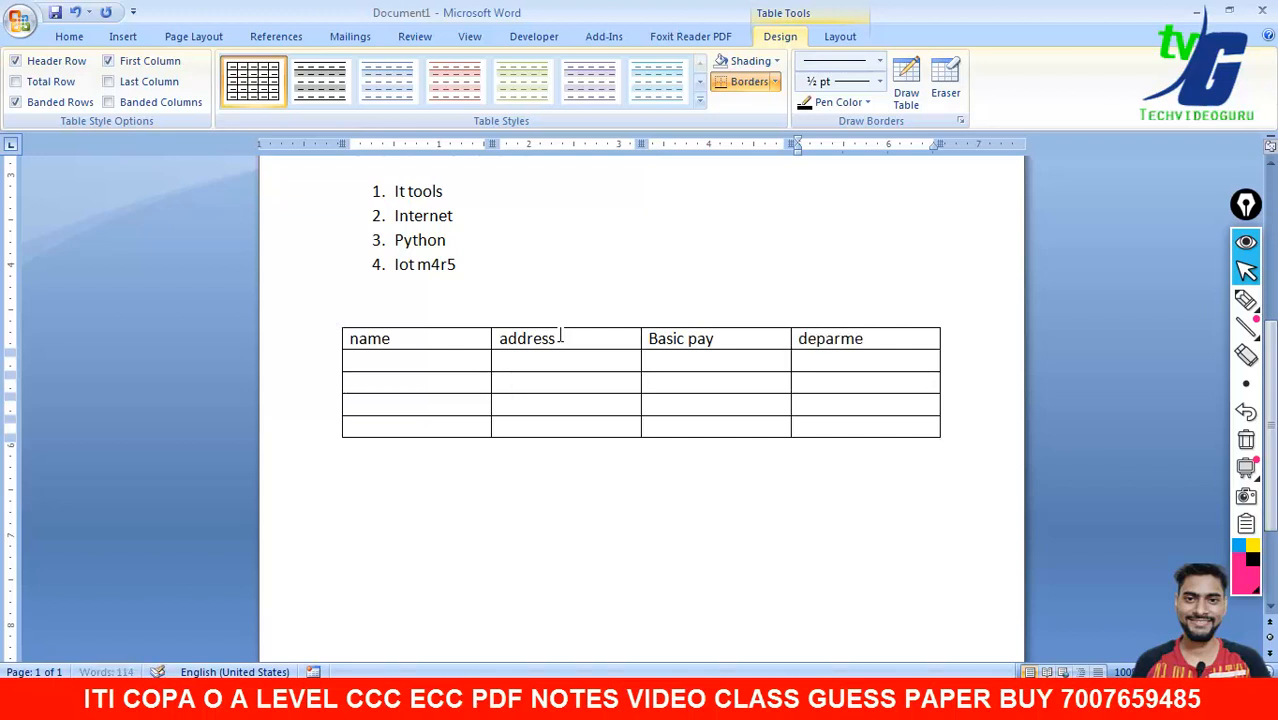
pyautogui.click(360, 360)
# - Enter the four employee names down the name column
pyautogui.write('ra')
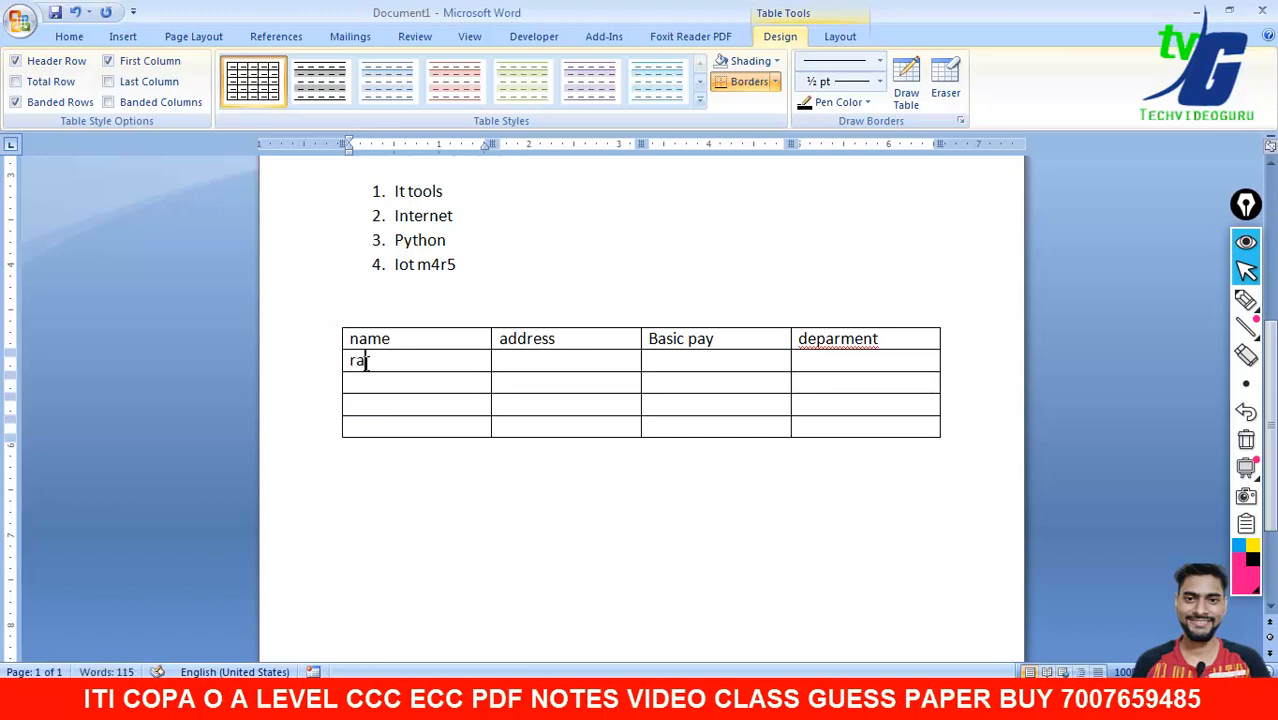
pyautogui.write('j')
pyautogui.press('Down')
pyautogui.write('ra')
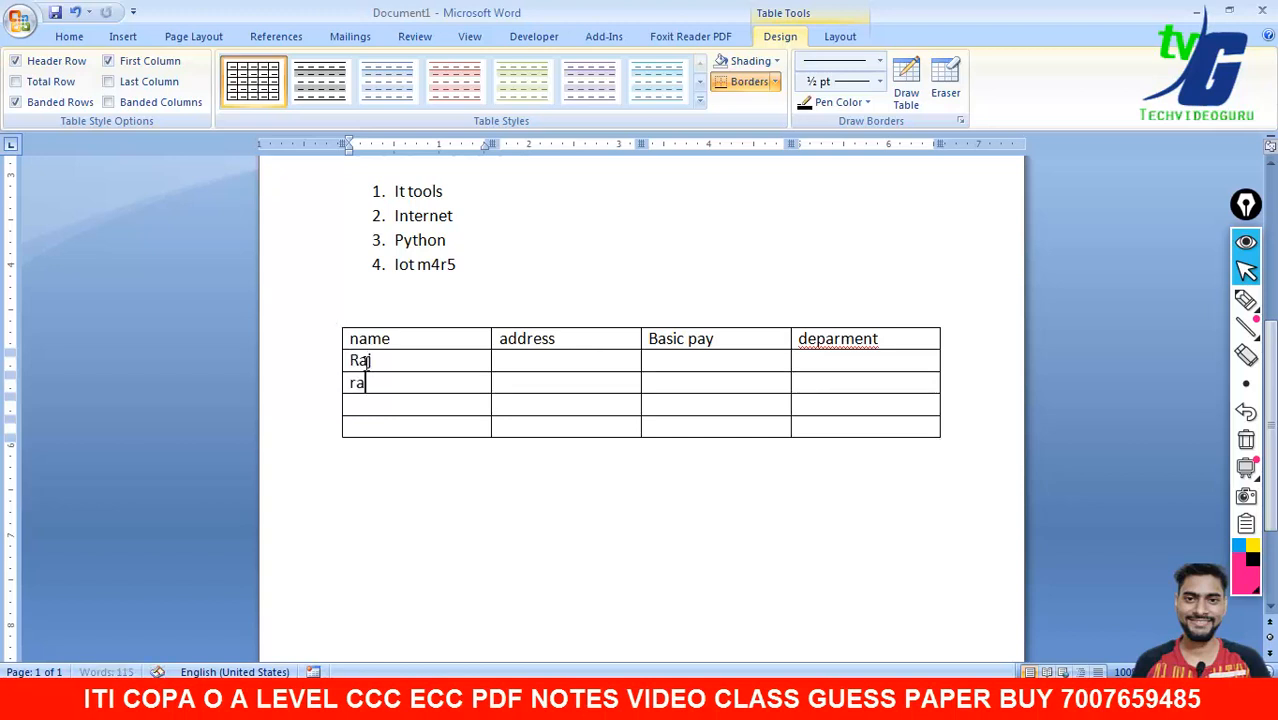
pyautogui.write('hul')
pyautogui.press('Down')
pyautogui.write('ram')
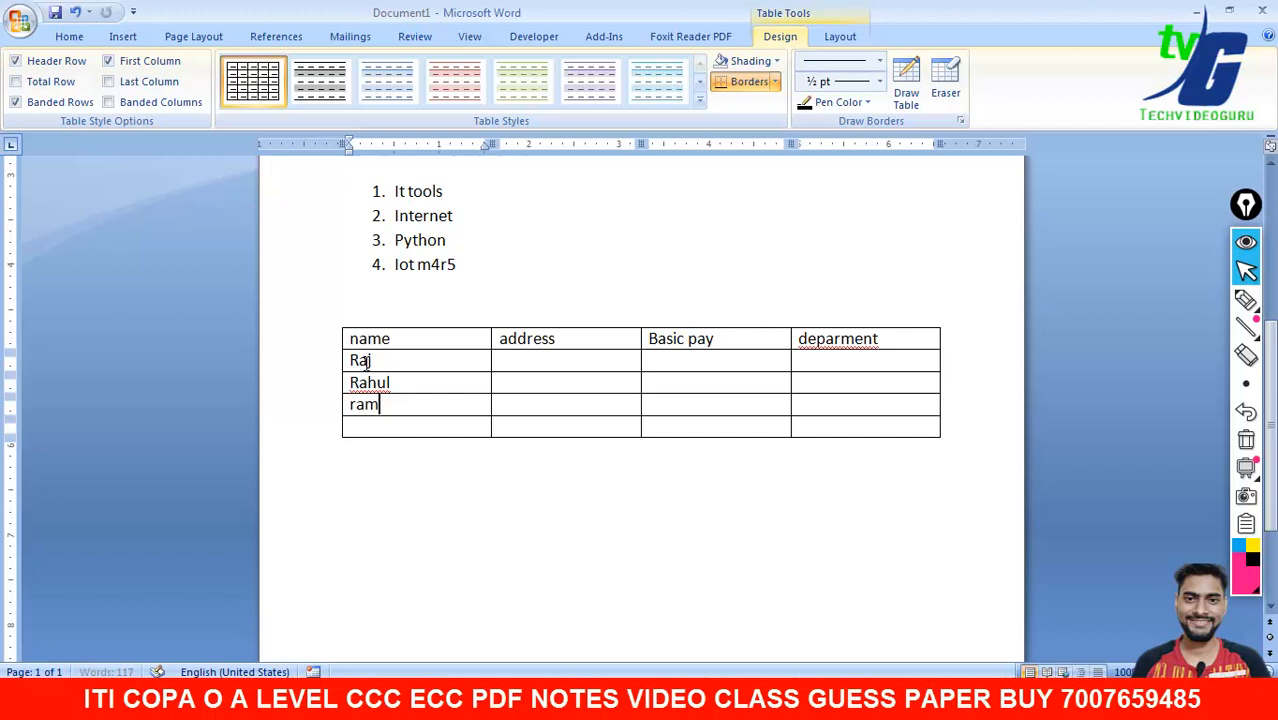
pyautogui.press('Down')
pyautogui.write('t')
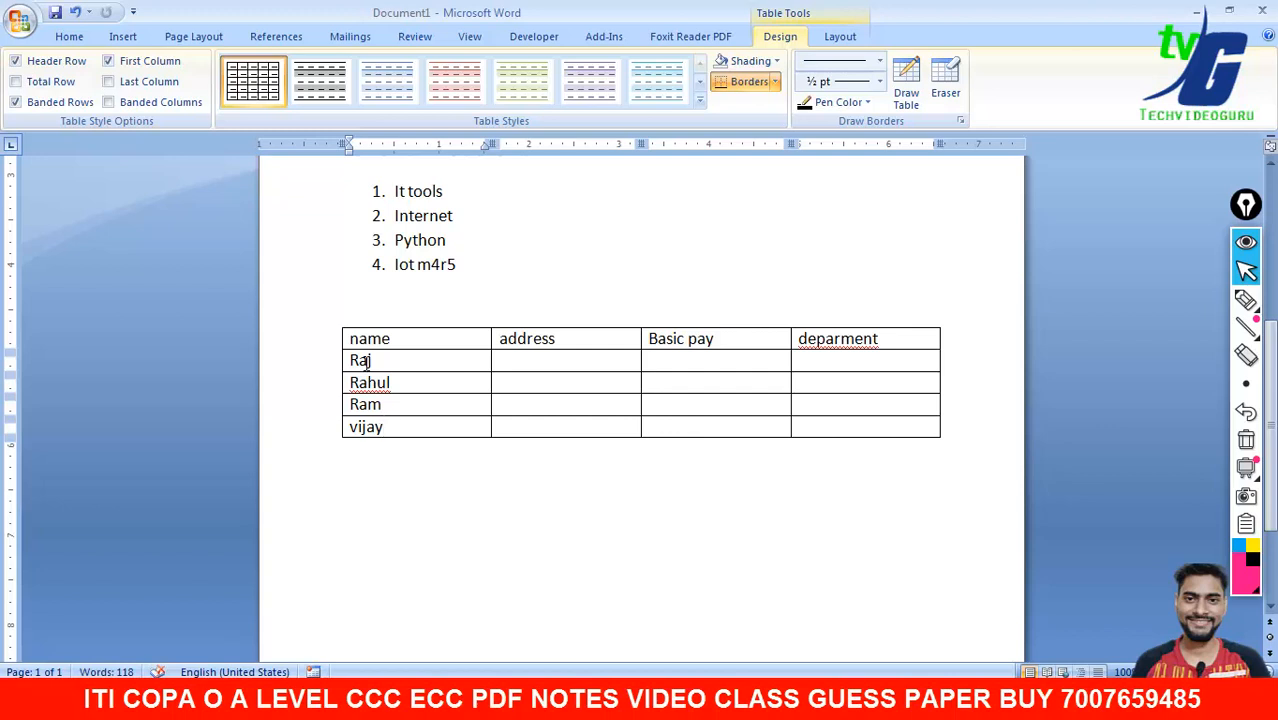
# - Fill the address column with 1456, 454, 456 and 487
pyautogui.click(518, 356)
pyautogui.write('1456')
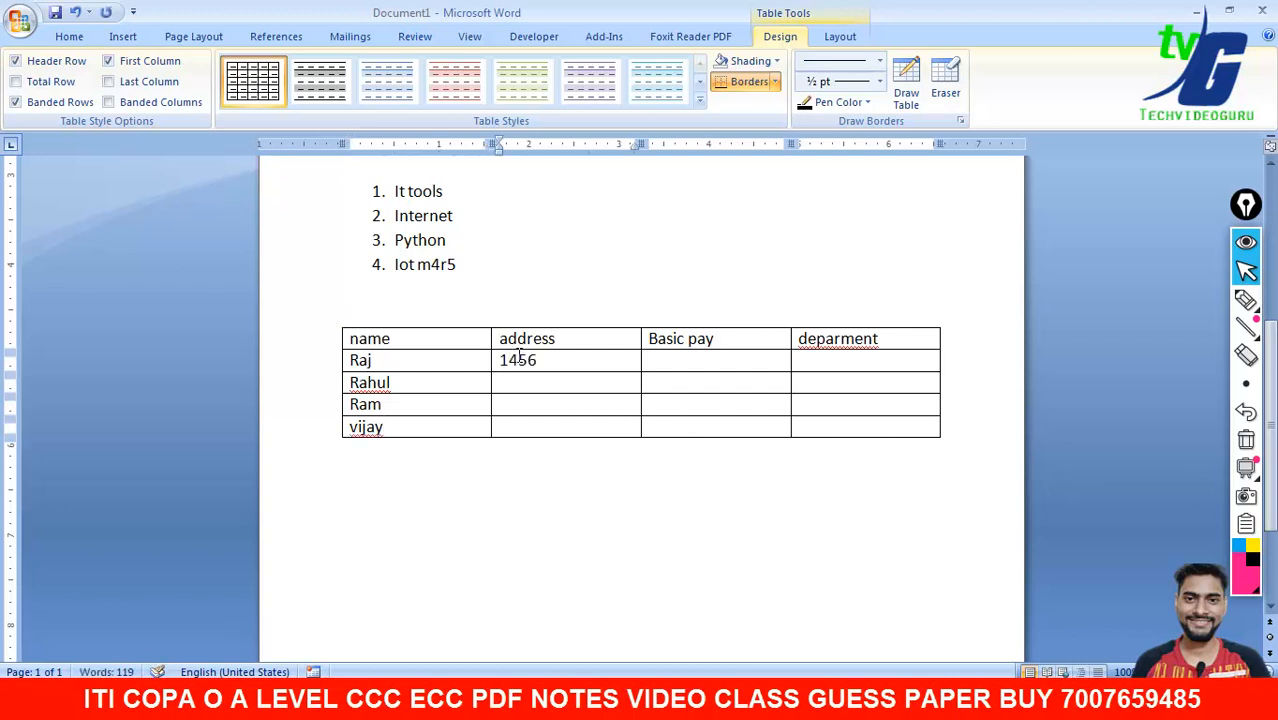
pyautogui.press('Down')
pyautogui.write('454')
pyautogui.press('Down')
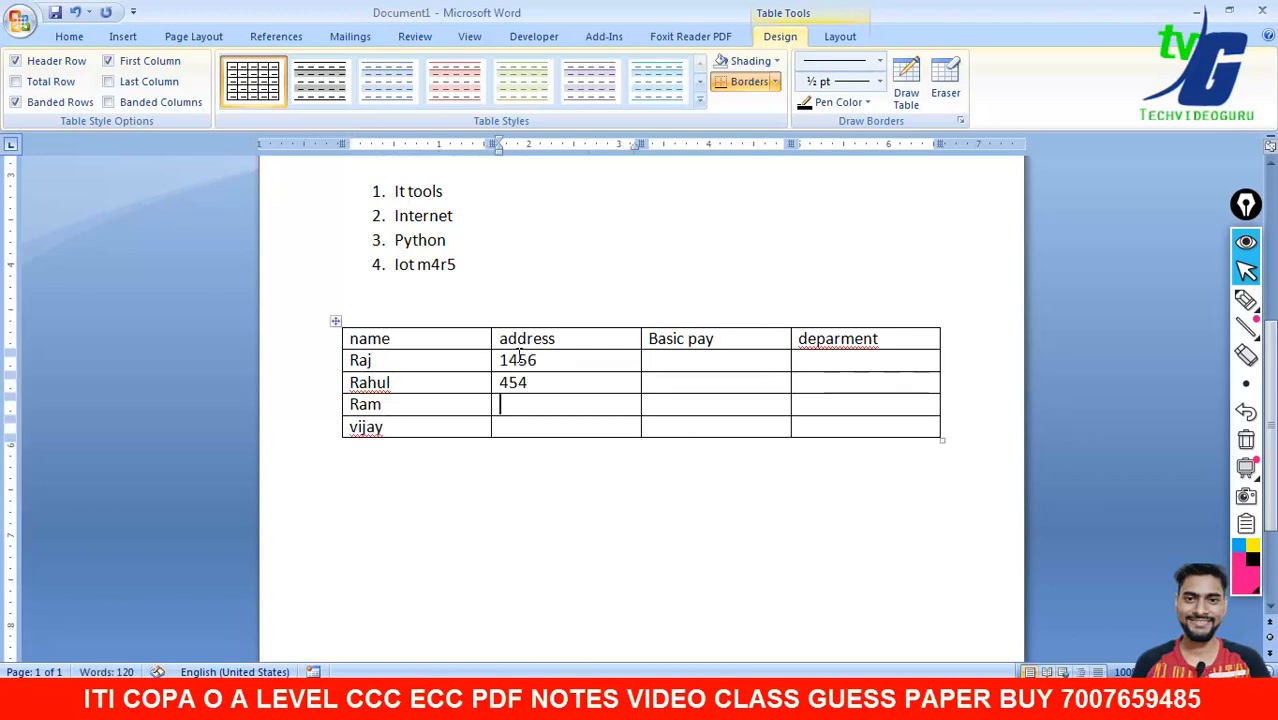
pyautogui.write('456')
pyautogui.press('Down')
pyautogui.write('487')
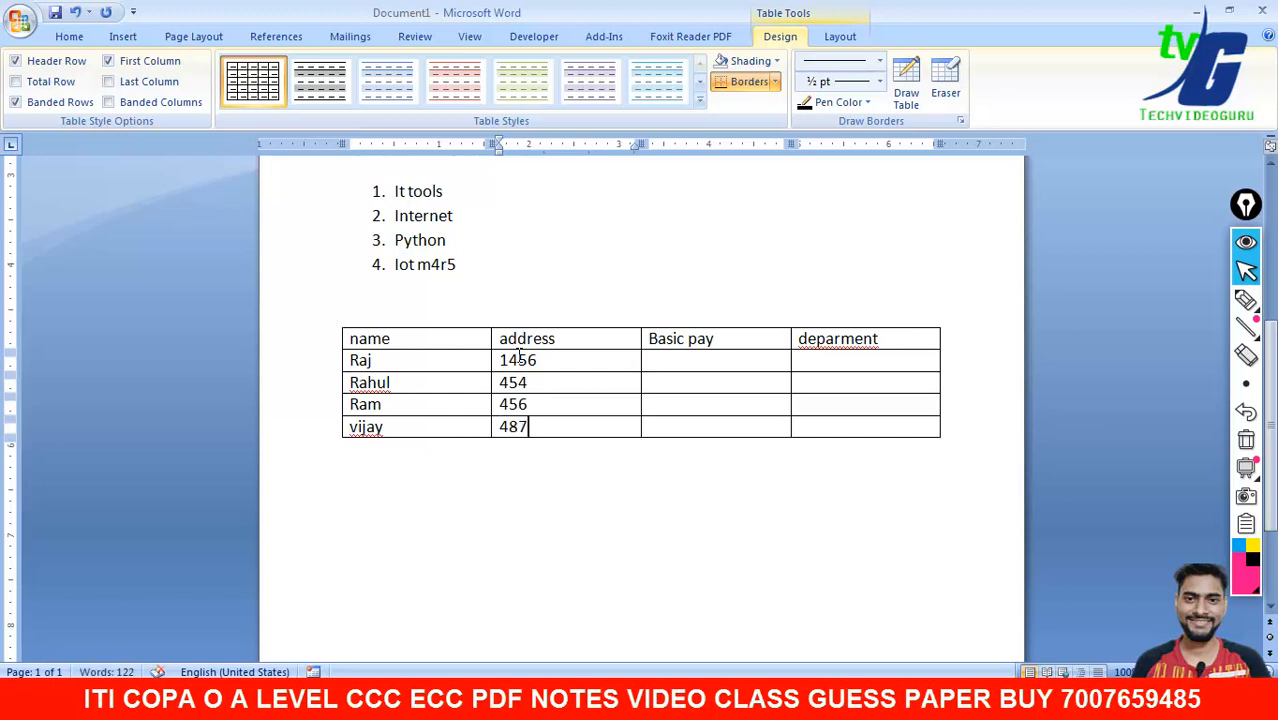
# - Fill the Basic pay column with 5000, 6000, 7000 and 9000
pyautogui.click(685, 360)
pyautogui.write('500')
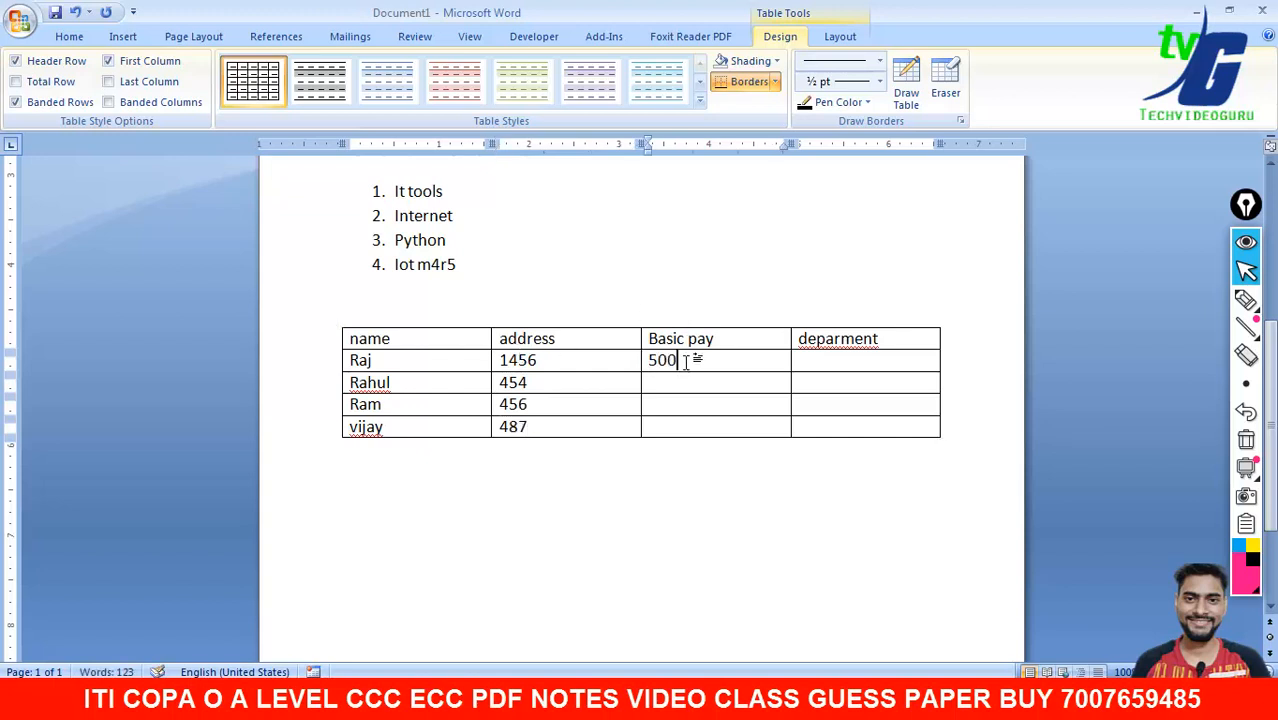
pyautogui.write('0')
pyautogui.press('Down')
pyautogui.write('600')
pyautogui.write('0')
pyautogui.press('Down')
pyautogui.write('700')
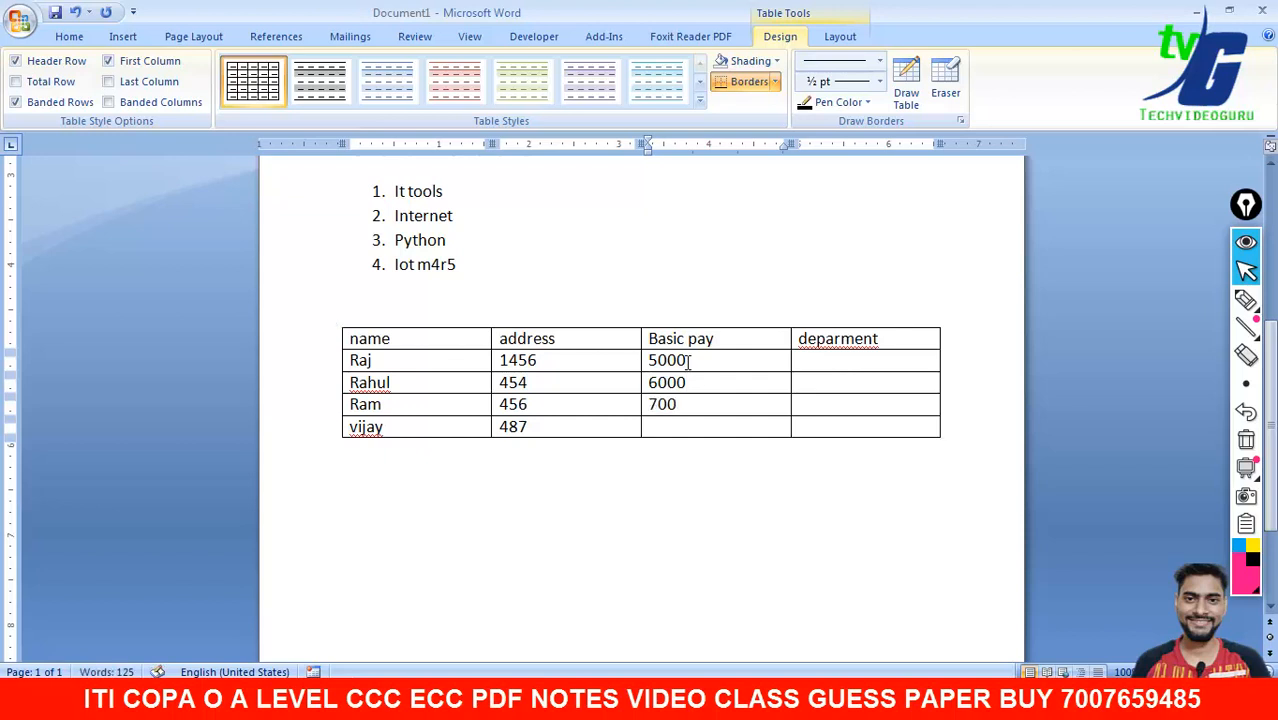
pyautogui.write('0')
pyautogui.press('Down')
pyautogui.write('9000')
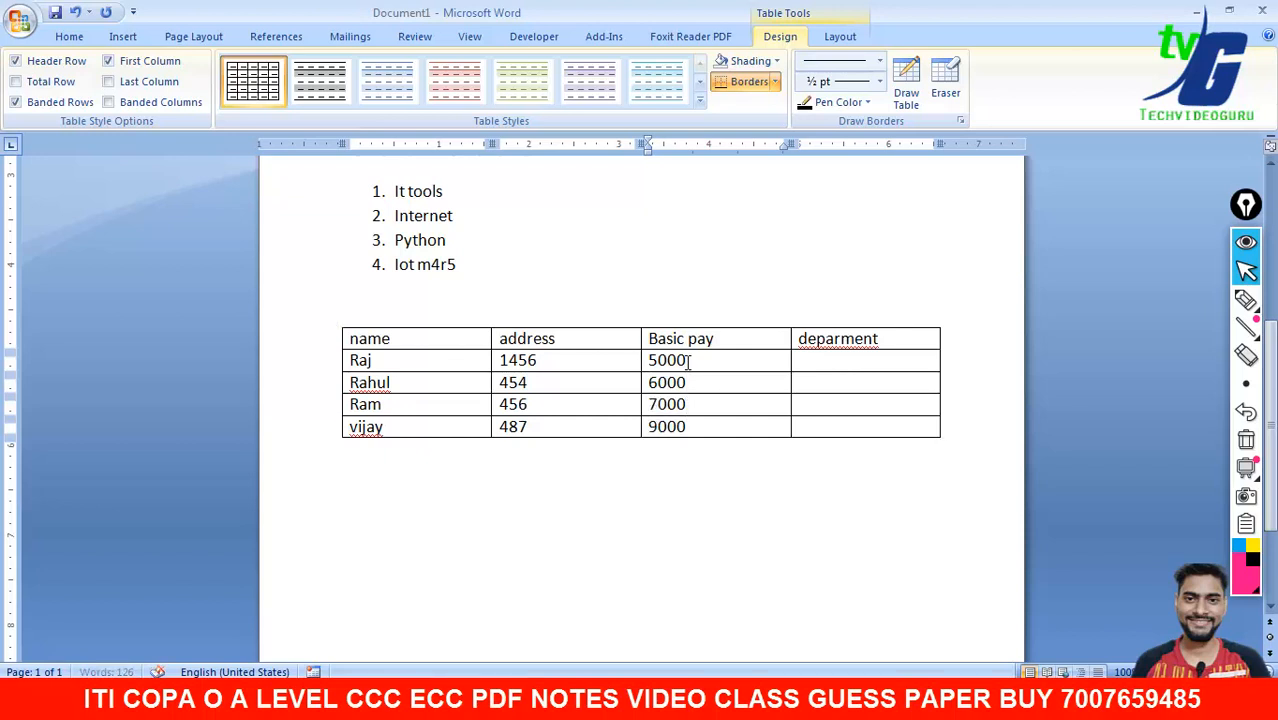
pyautogui.press('Tab')
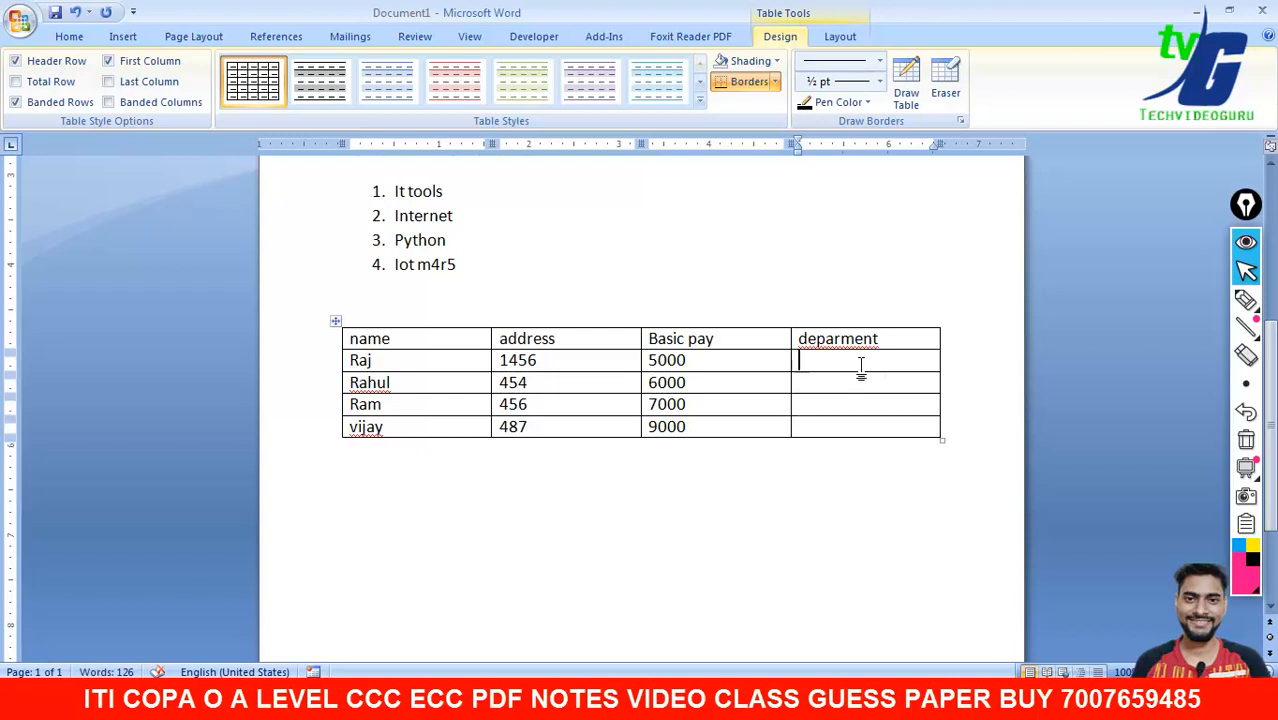
# - Fill the department column with It, cs, Bio and software
pyautogui.click(860, 363)
pyautogui.write('It')
pyautogui.press('Down')
pyautogui.write('cs')
pyautogui.press('Down')
pyautogui.write('b')
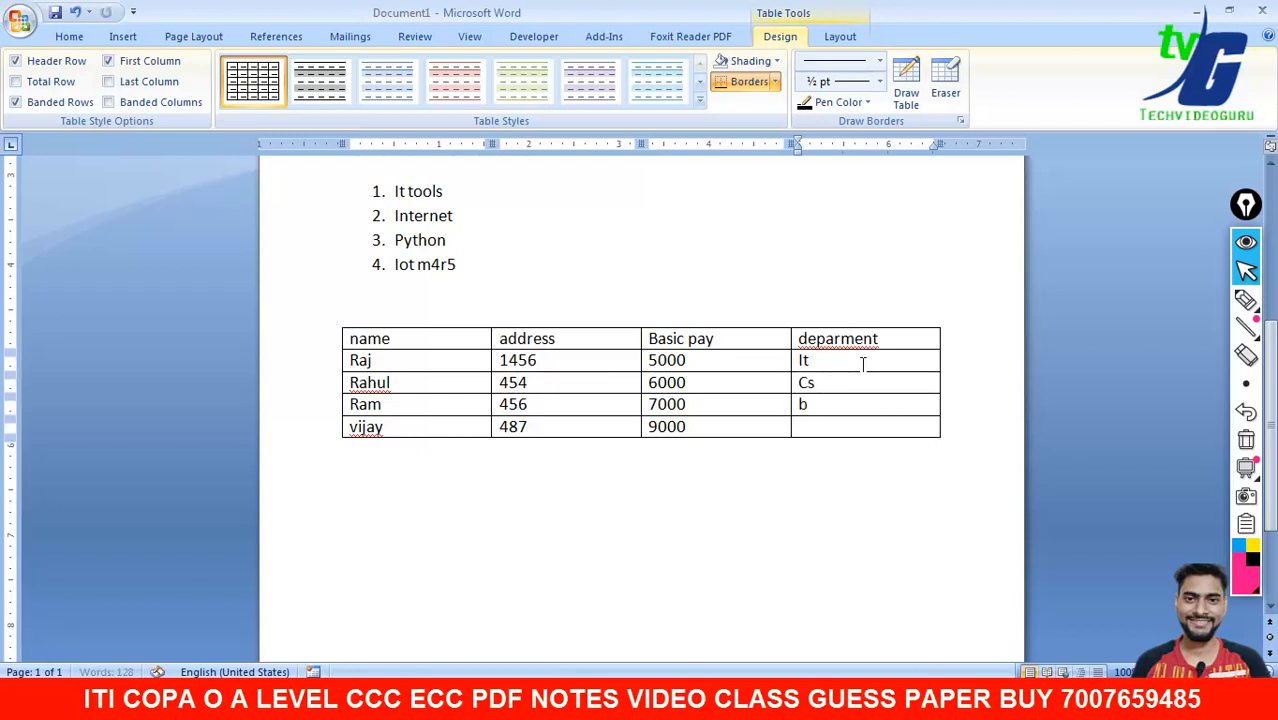
pyautogui.press('Down')
pyautogui.write('software')
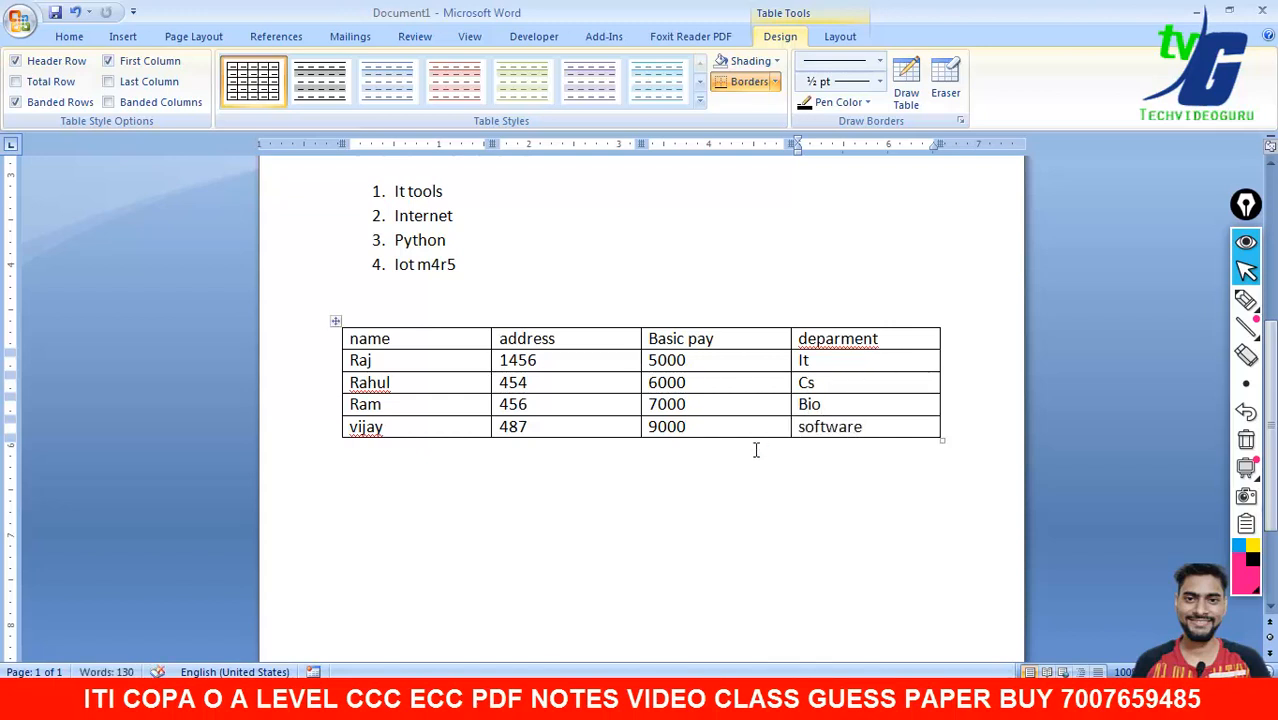
# - Make the table's header row text red and bold
pyautogui.click(349, 448)
pyautogui.click(334, 318)
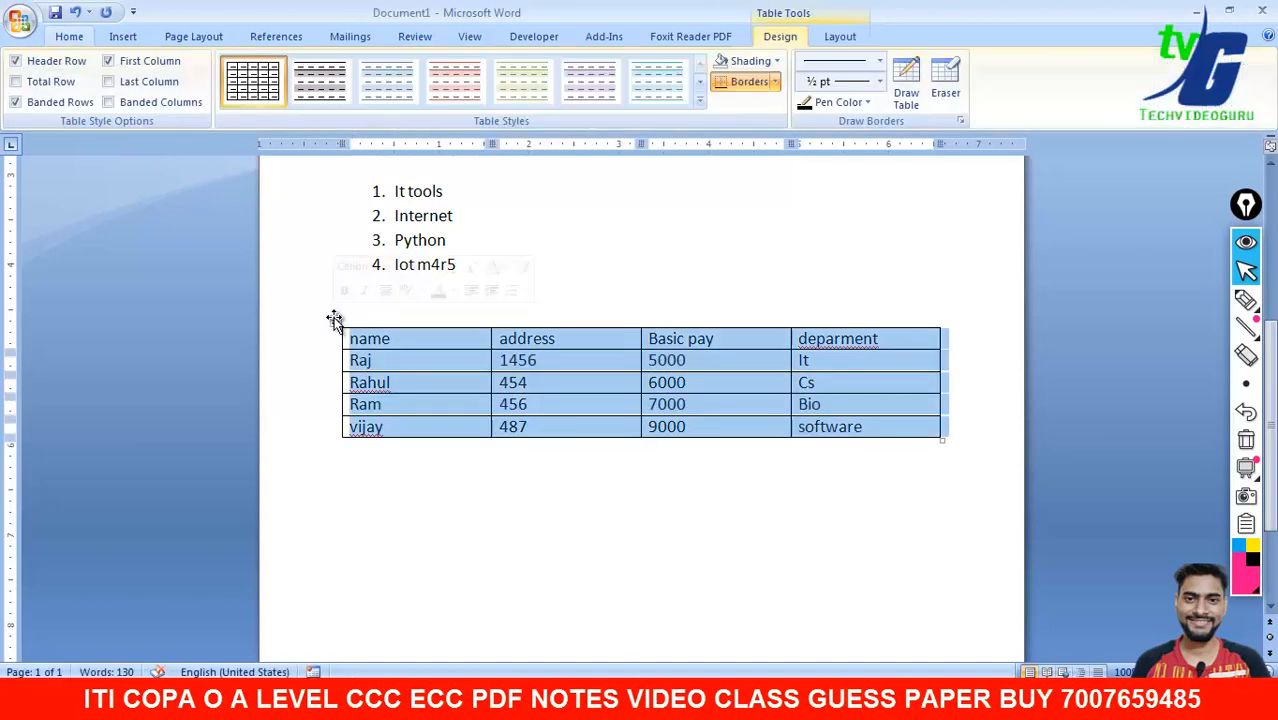
pyautogui.click(428, 485)
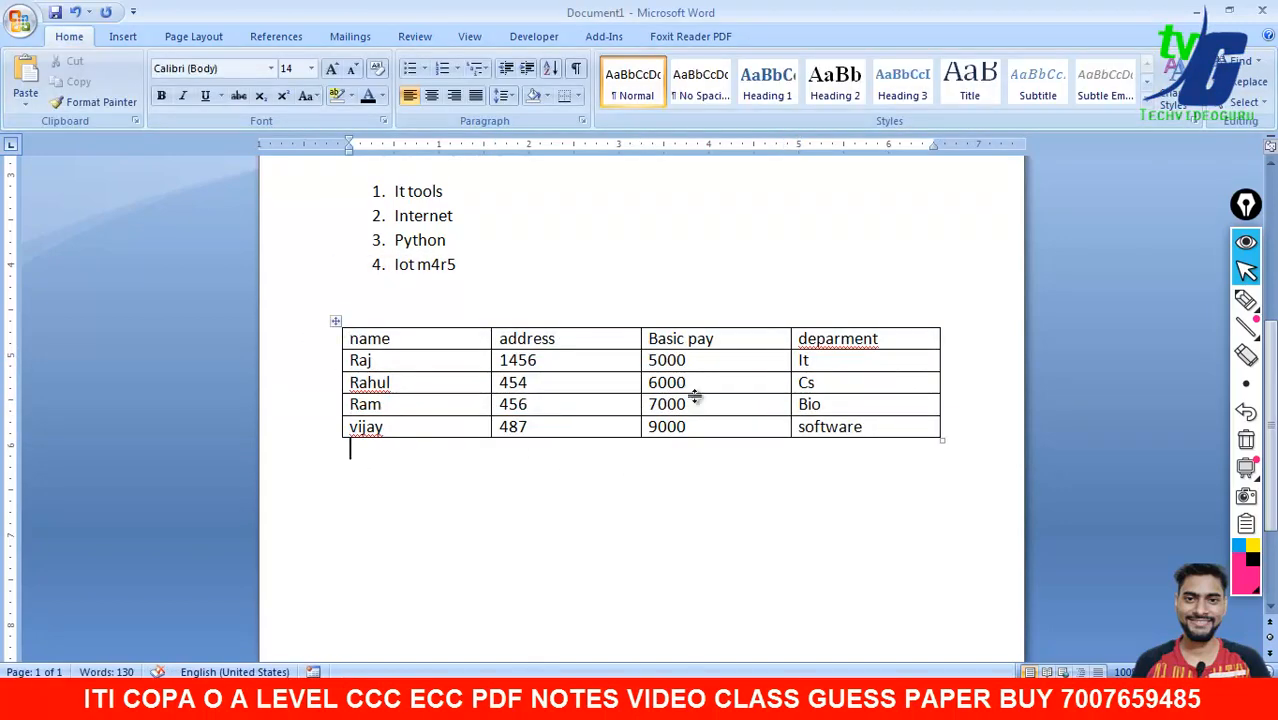
pyautogui.moveTo(876, 337); pyautogui.dragTo(479, 334)
pyautogui.click(382, 97)
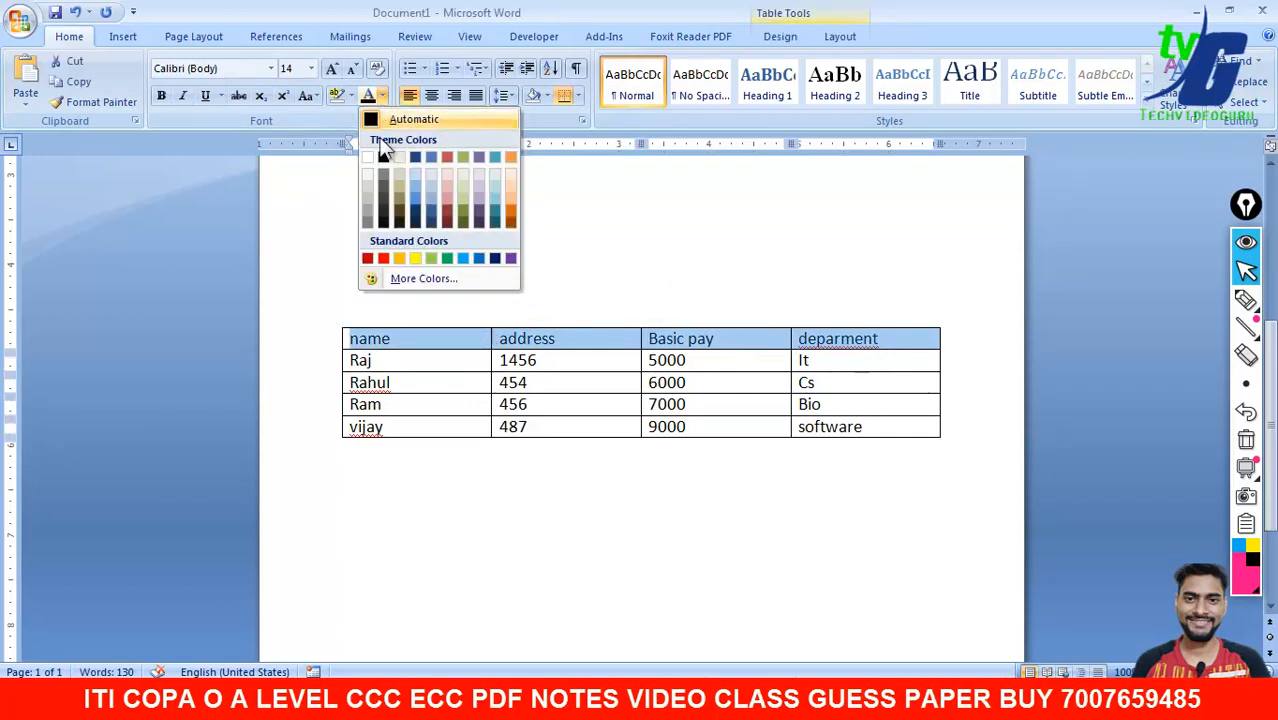
pyautogui.click(383, 259)
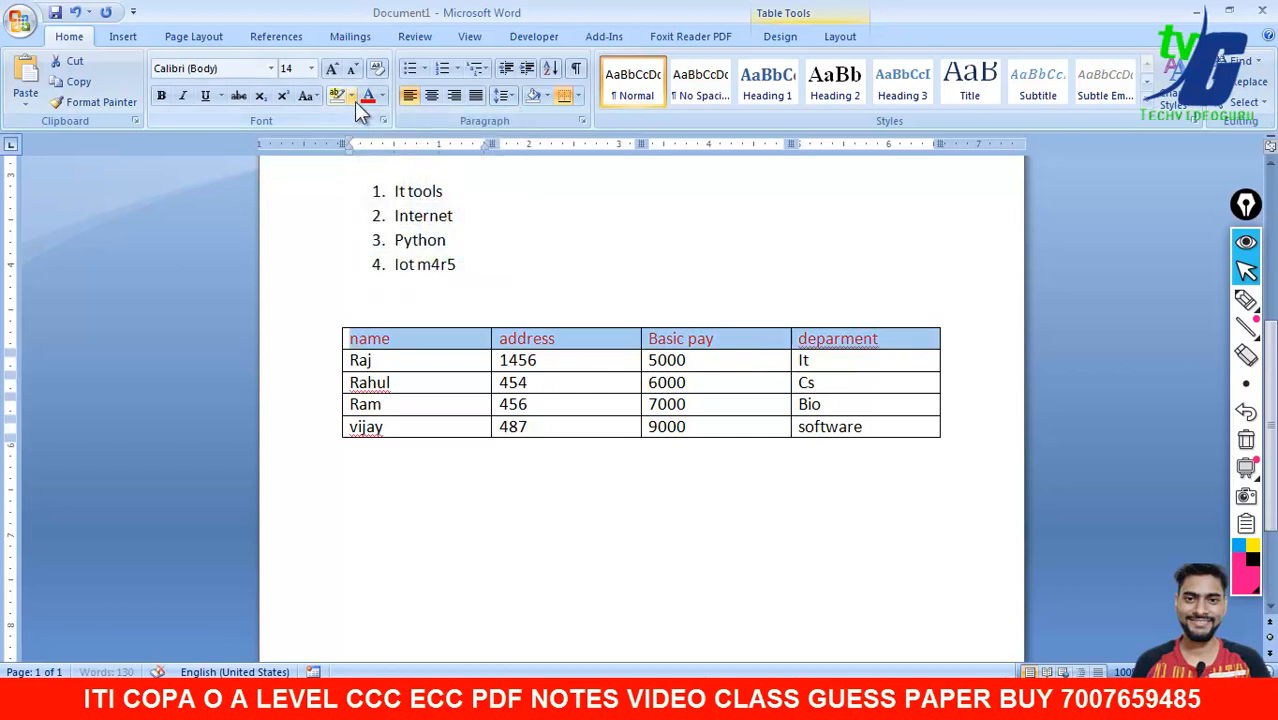
pyautogui.click(353, 97)
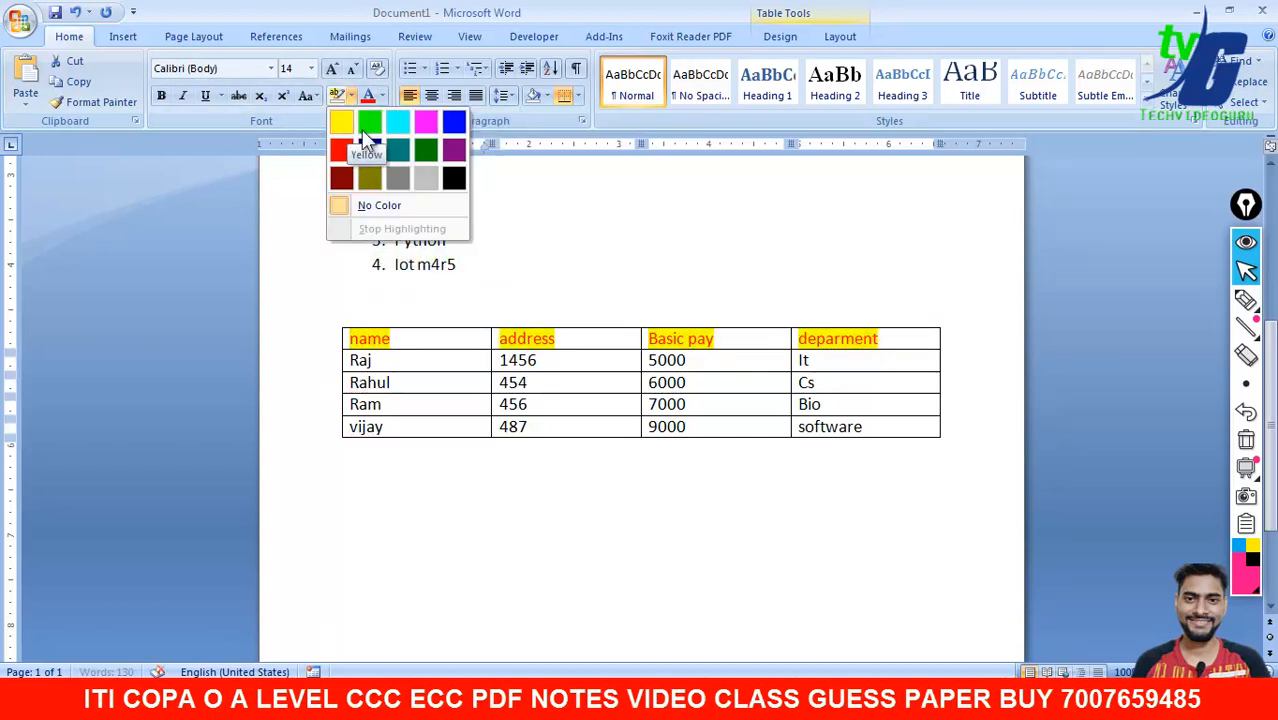
pyautogui.click(161, 94)
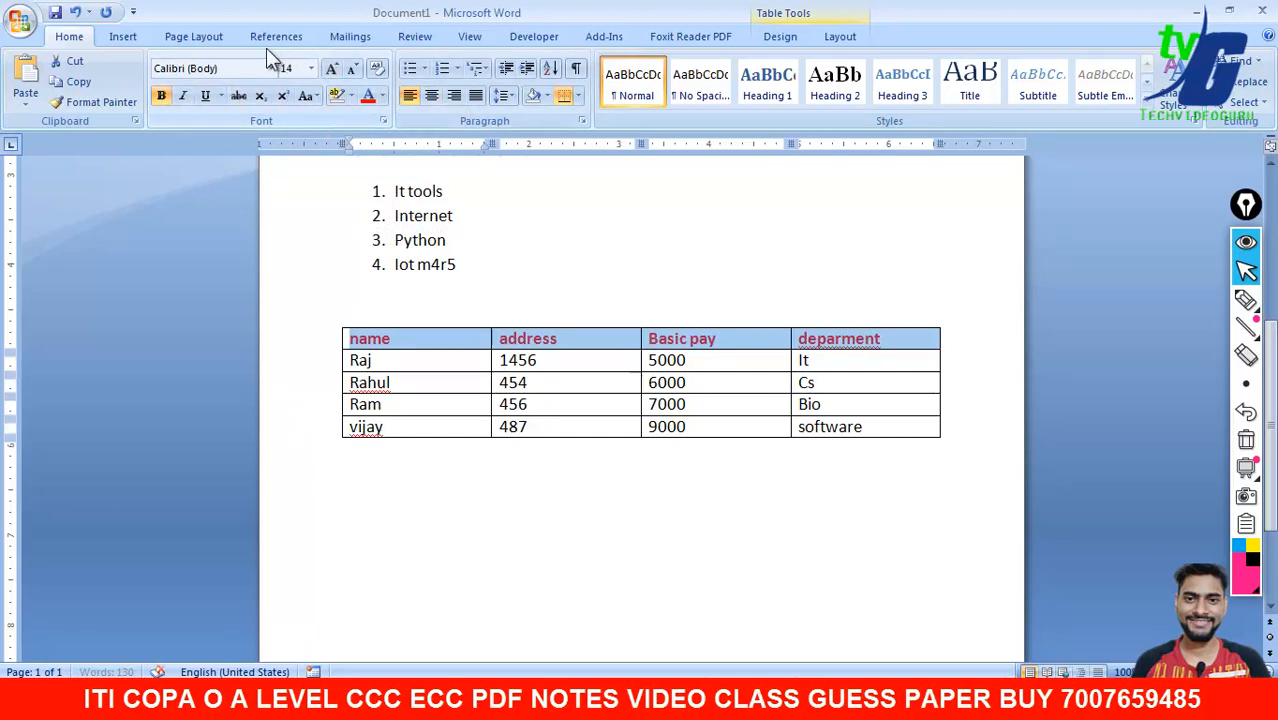
# - Browse the Insert, Page Layout, References, Mailings and Review tabs, then return to Home
pyautogui.click(133, 38)
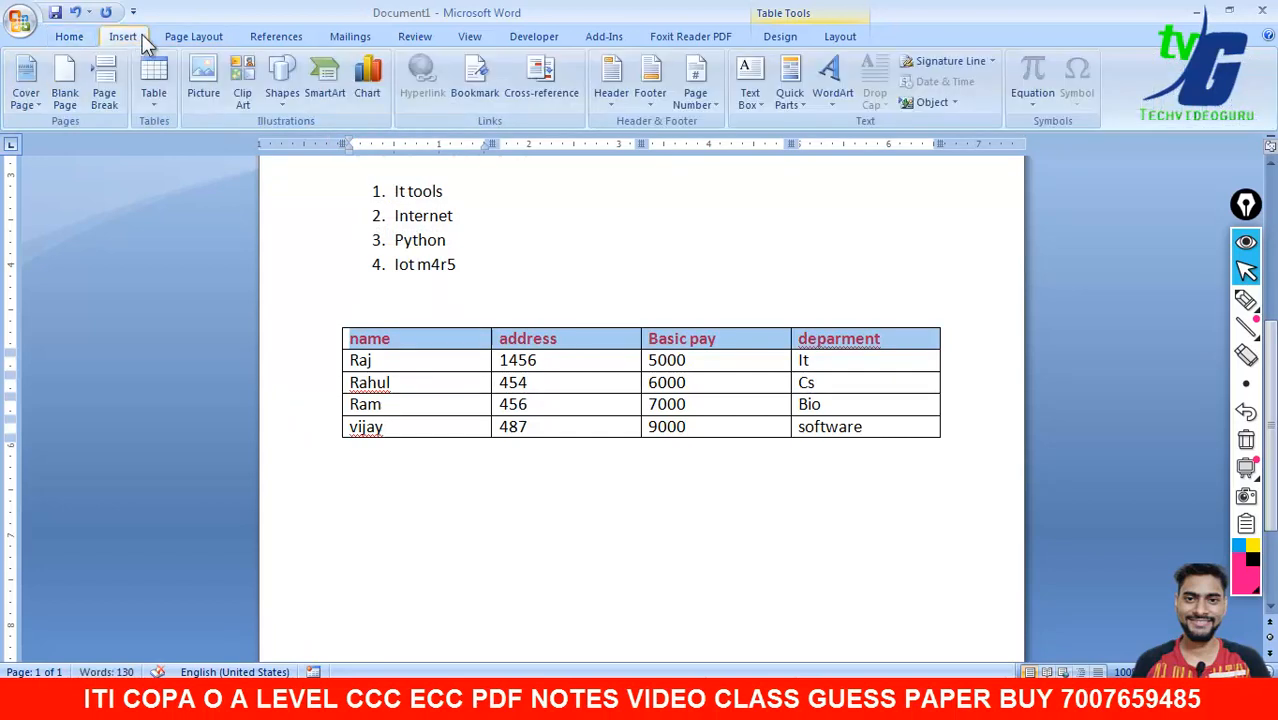
pyautogui.click(194, 35)
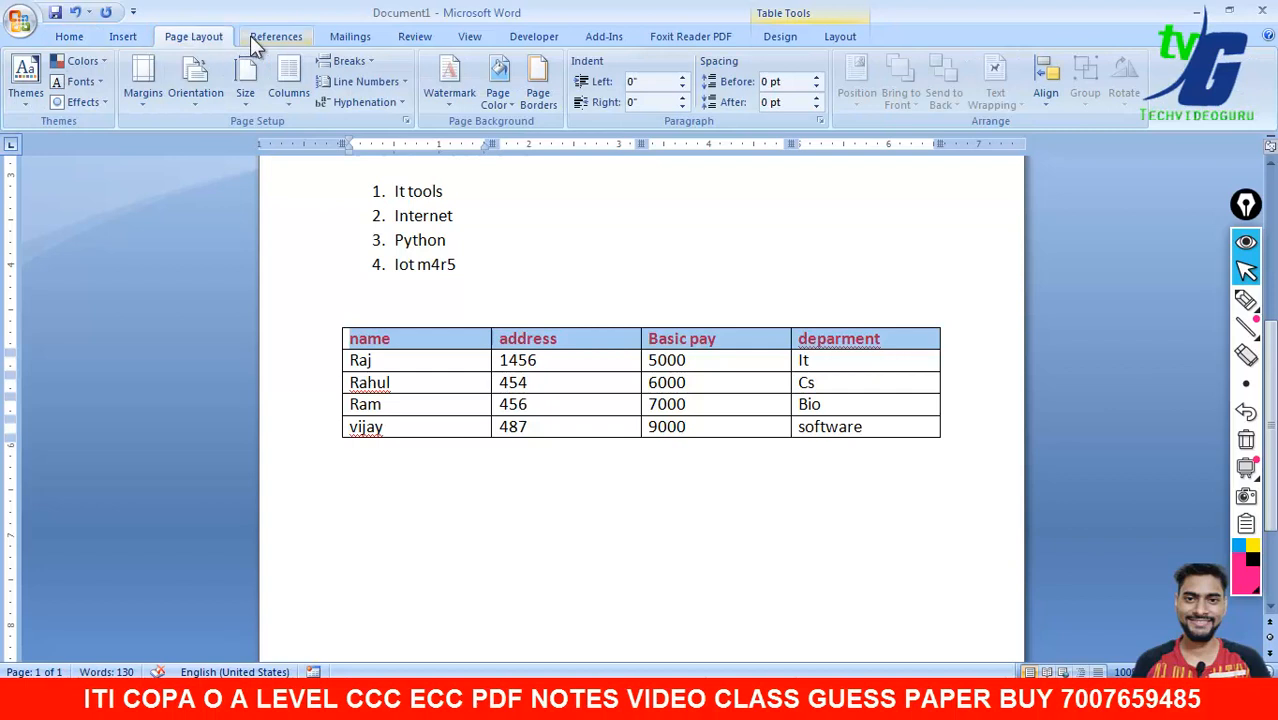
pyautogui.click(250, 36)
pyautogui.click(338, 37)
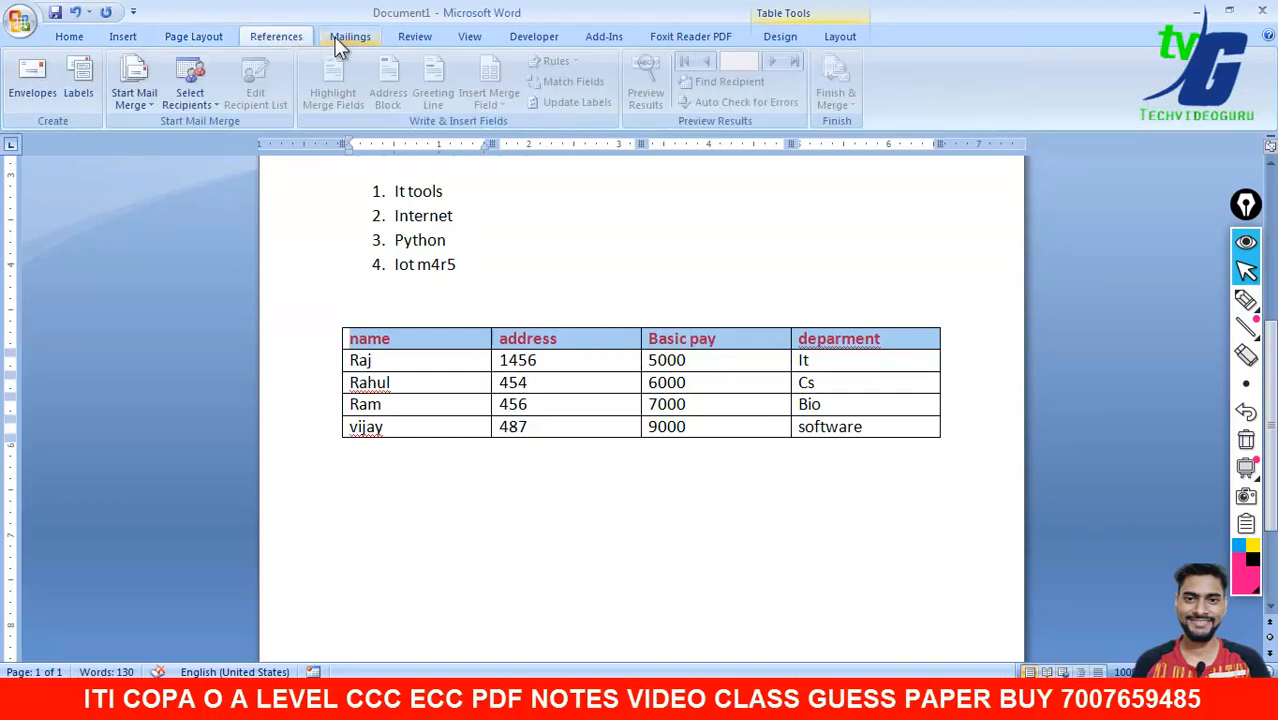
pyautogui.click(402, 36)
pyautogui.click(70, 40)
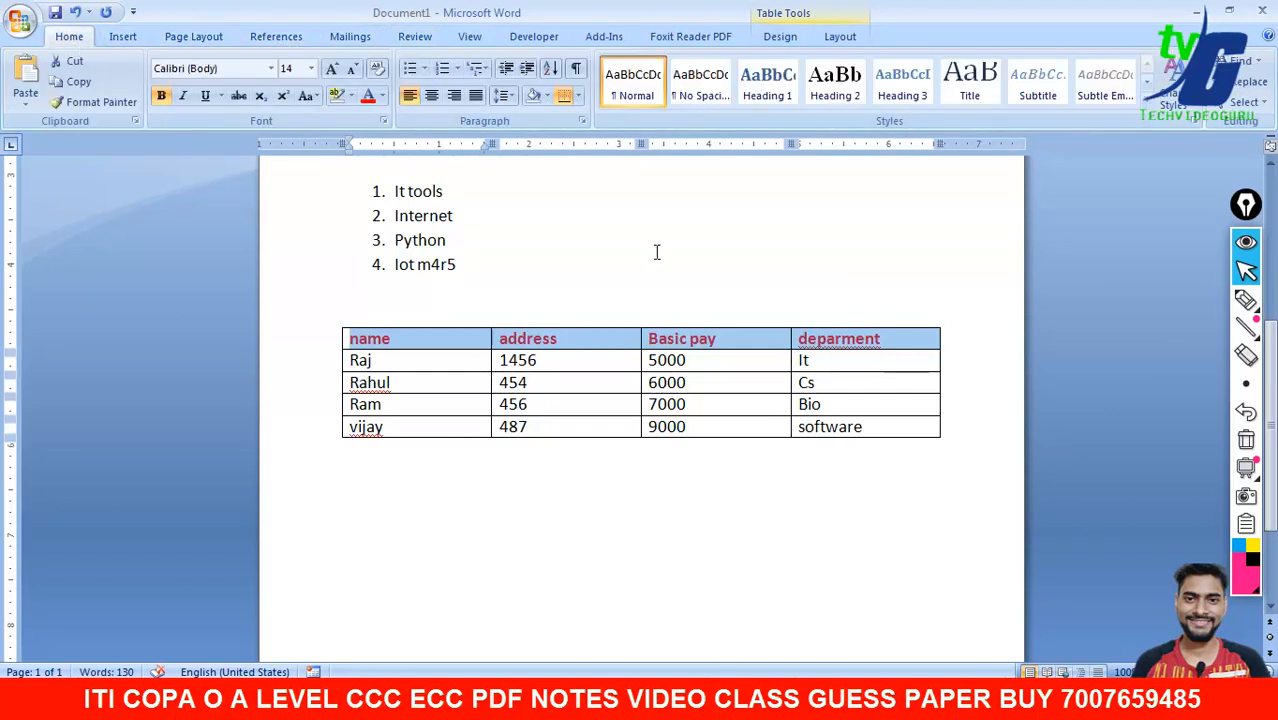
pyautogui.click(579, 97)
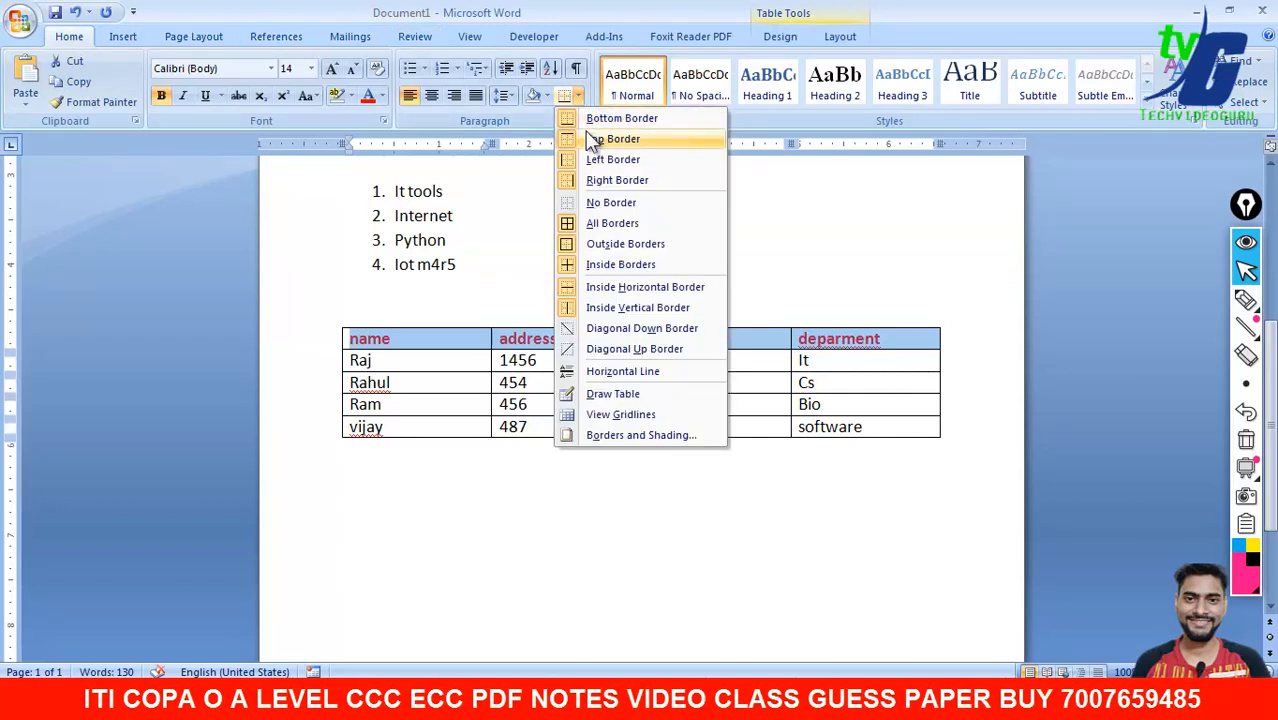
pyautogui.click(600, 121)
pyautogui.moveTo(882, 342); pyautogui.dragTo(387, 333)
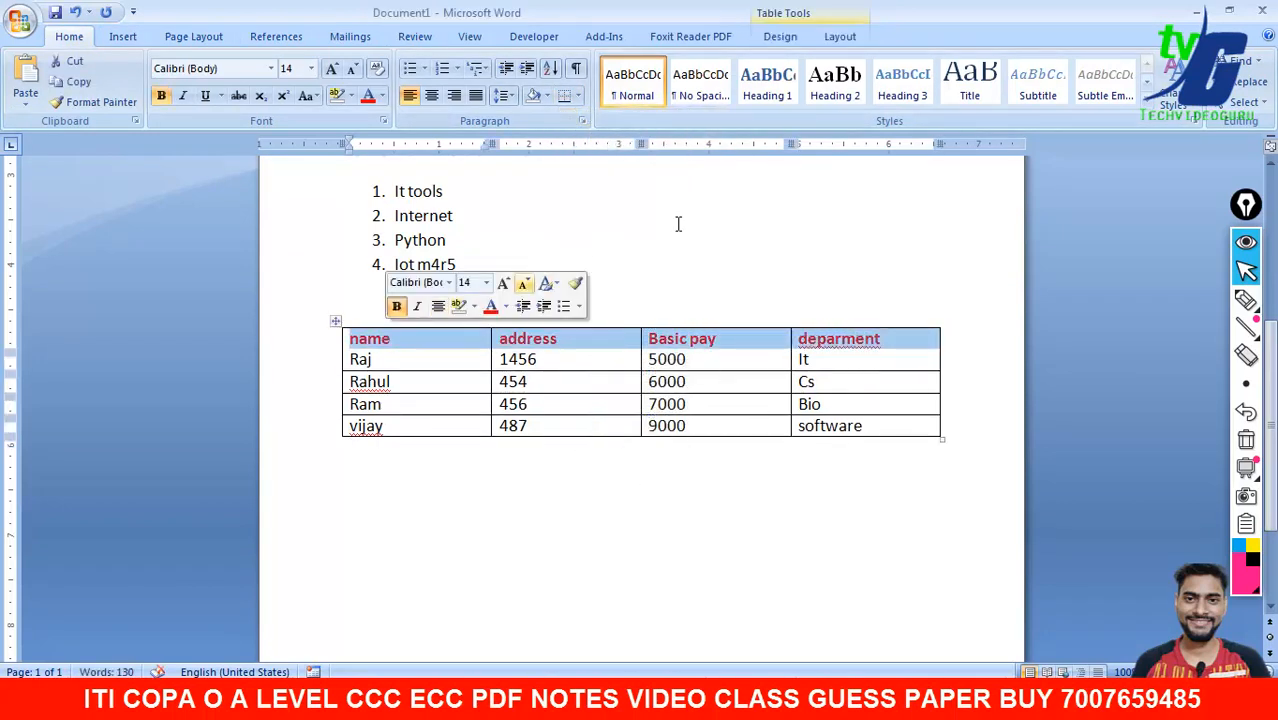
pyautogui.hotkey('ctrl', 'z')
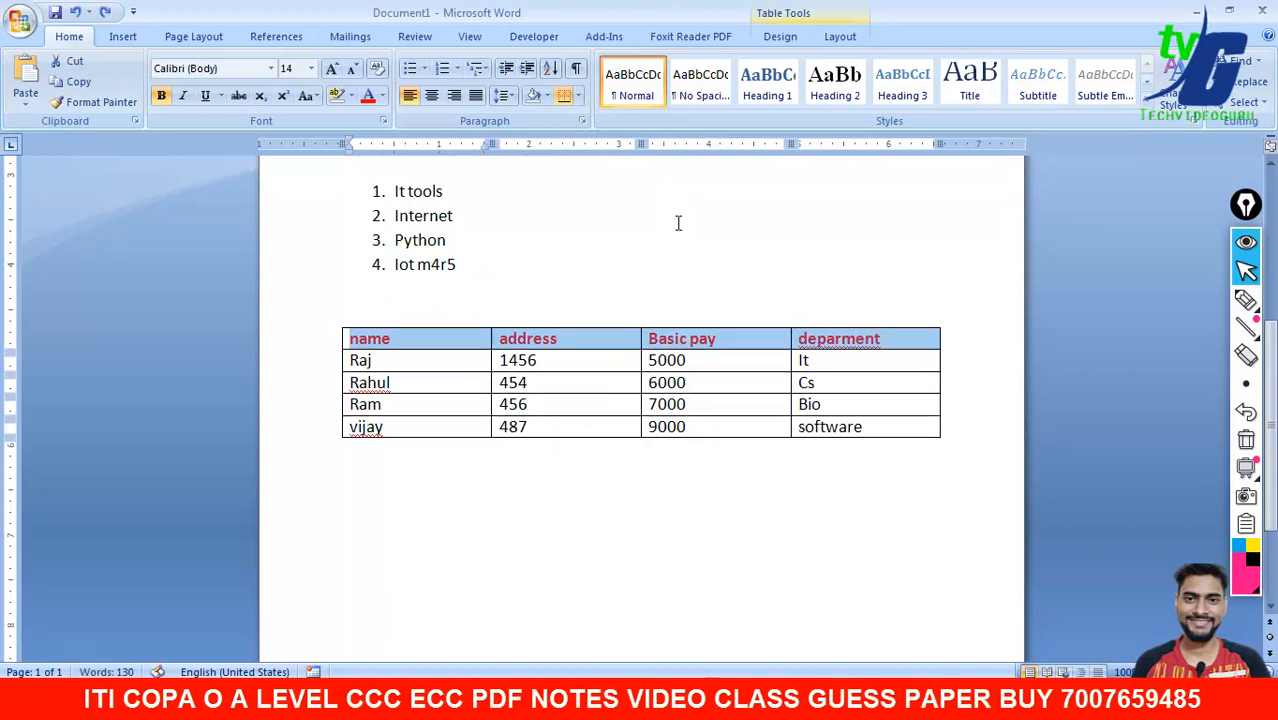
pyautogui.click(510, 101)
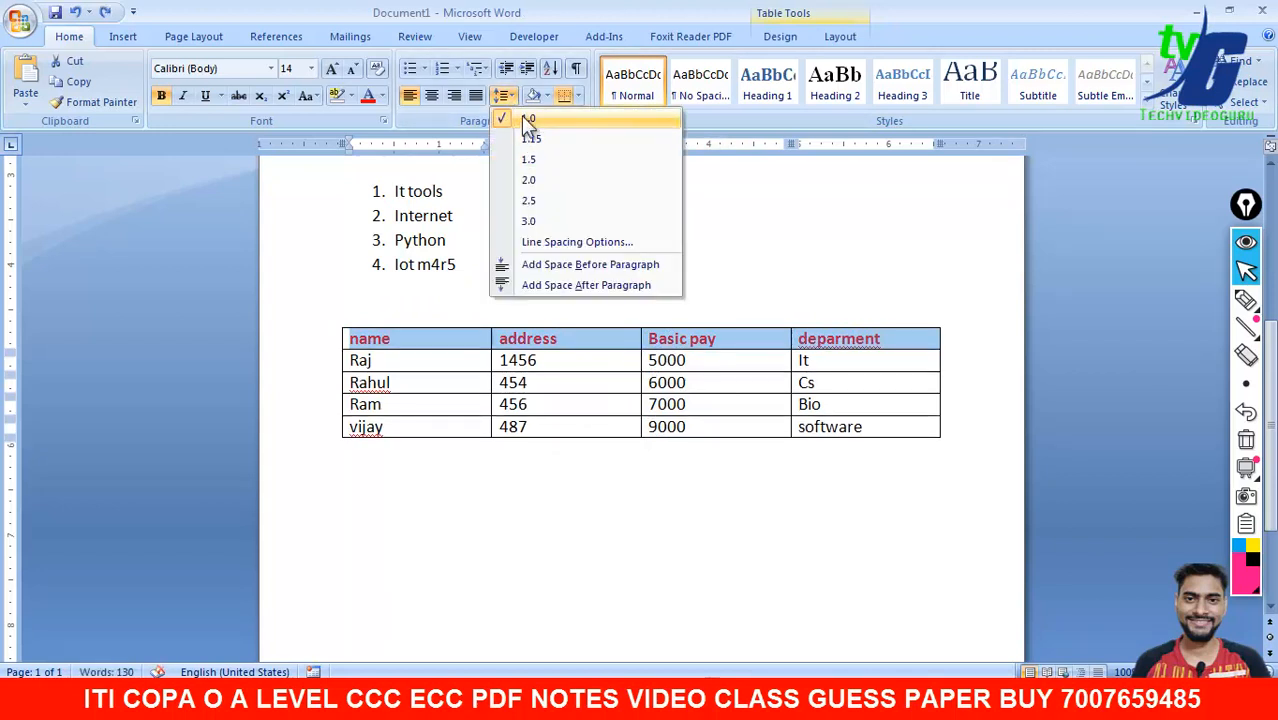
pyautogui.click(580, 95)
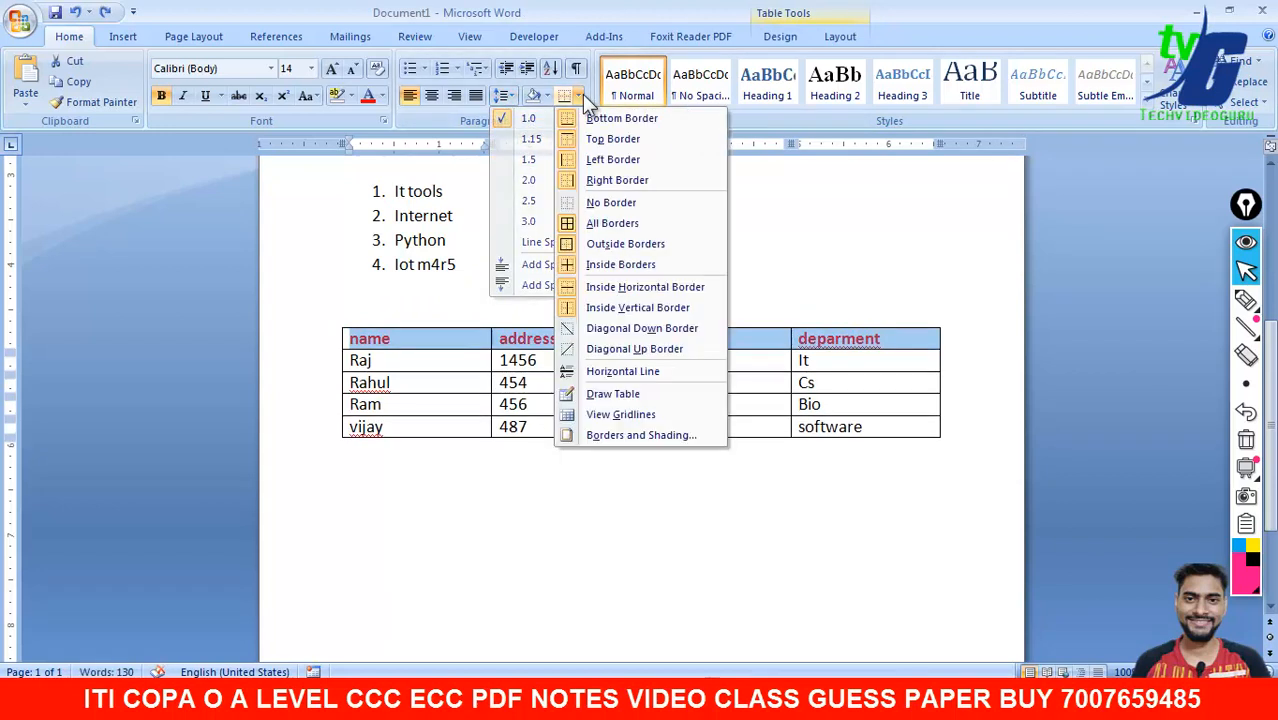
pyautogui.click(612, 225)
pyautogui.click(634, 495)
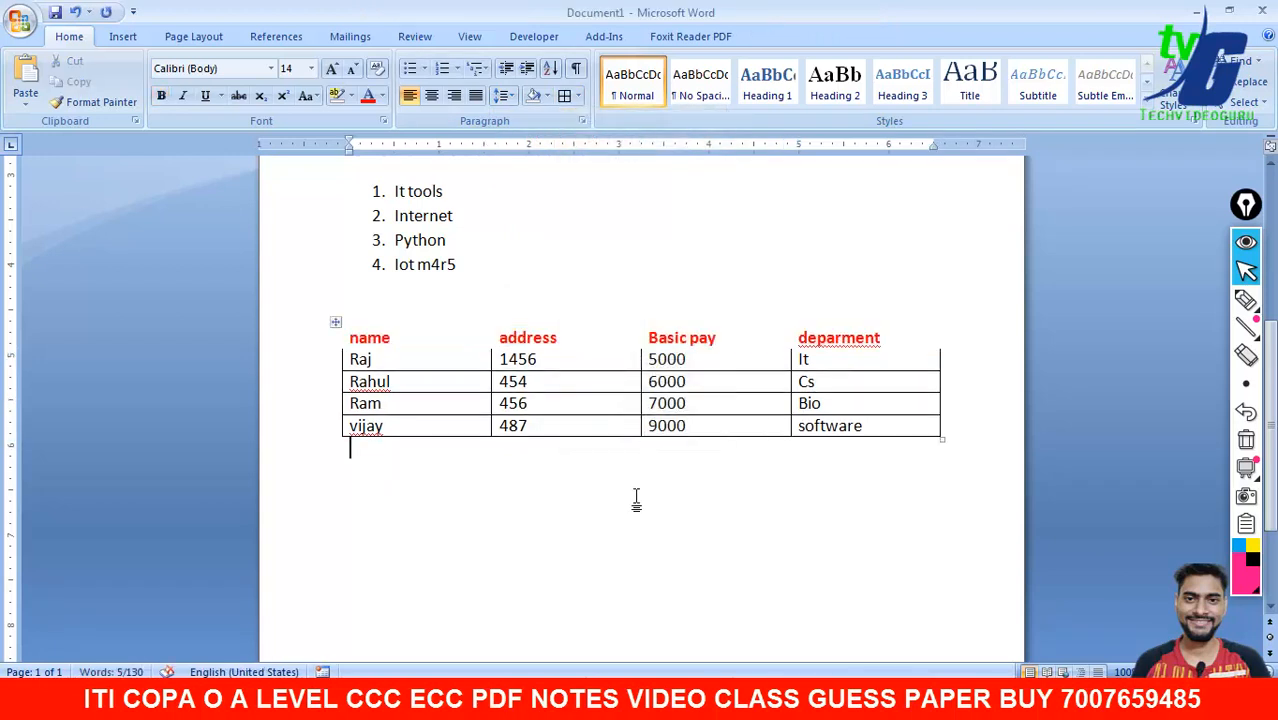
pyautogui.click(896, 324)
pyautogui.click(331, 321)
pyautogui.click(456, 478)
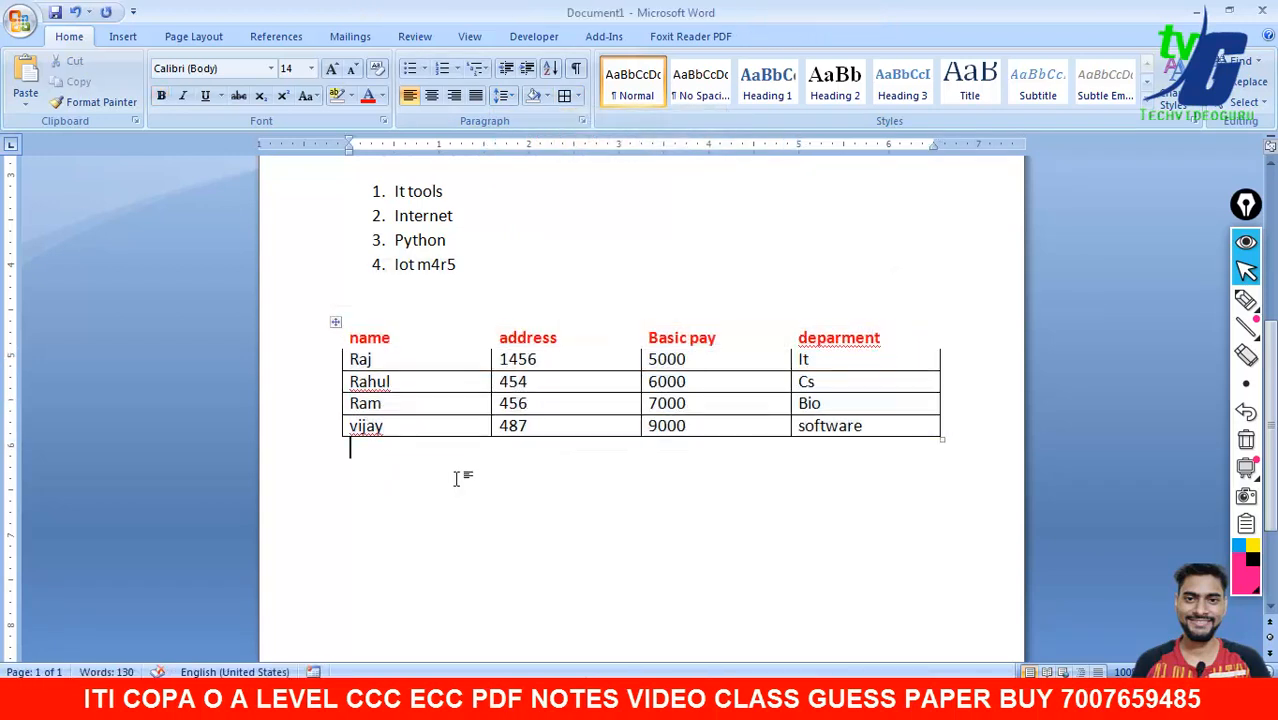
pyautogui.hotkey('ctrl', 'z')
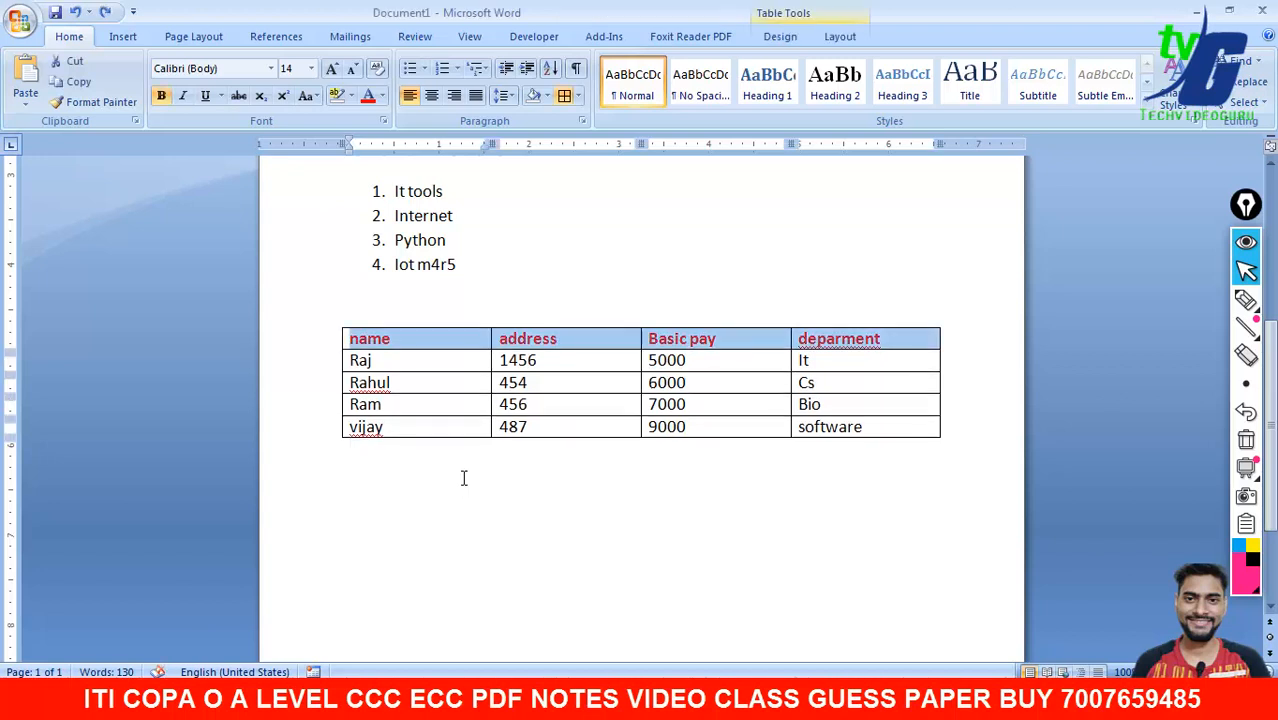
pyautogui.click(941, 324)
pyautogui.moveTo(927, 337); pyautogui.dragTo(349, 339)
pyautogui.click(776, 36)
# - Apply the black table style to the employee table
pyautogui.click(698, 81)
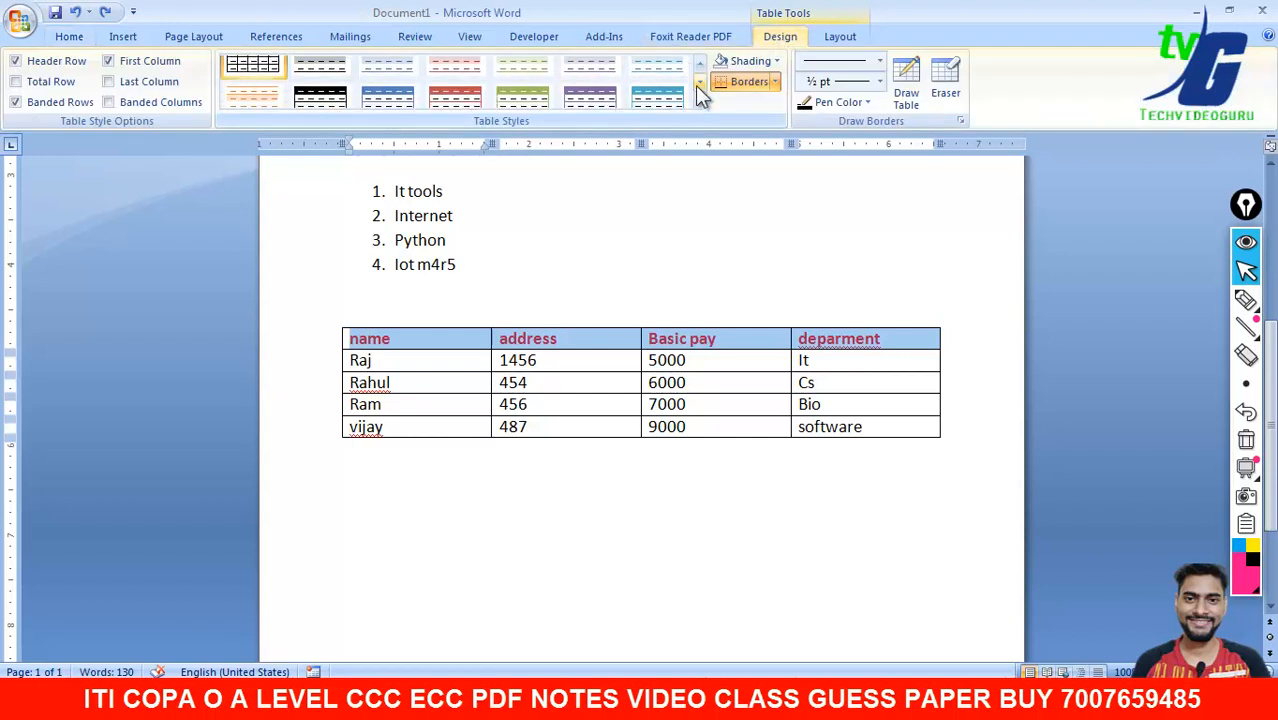
pyautogui.click(336, 85)
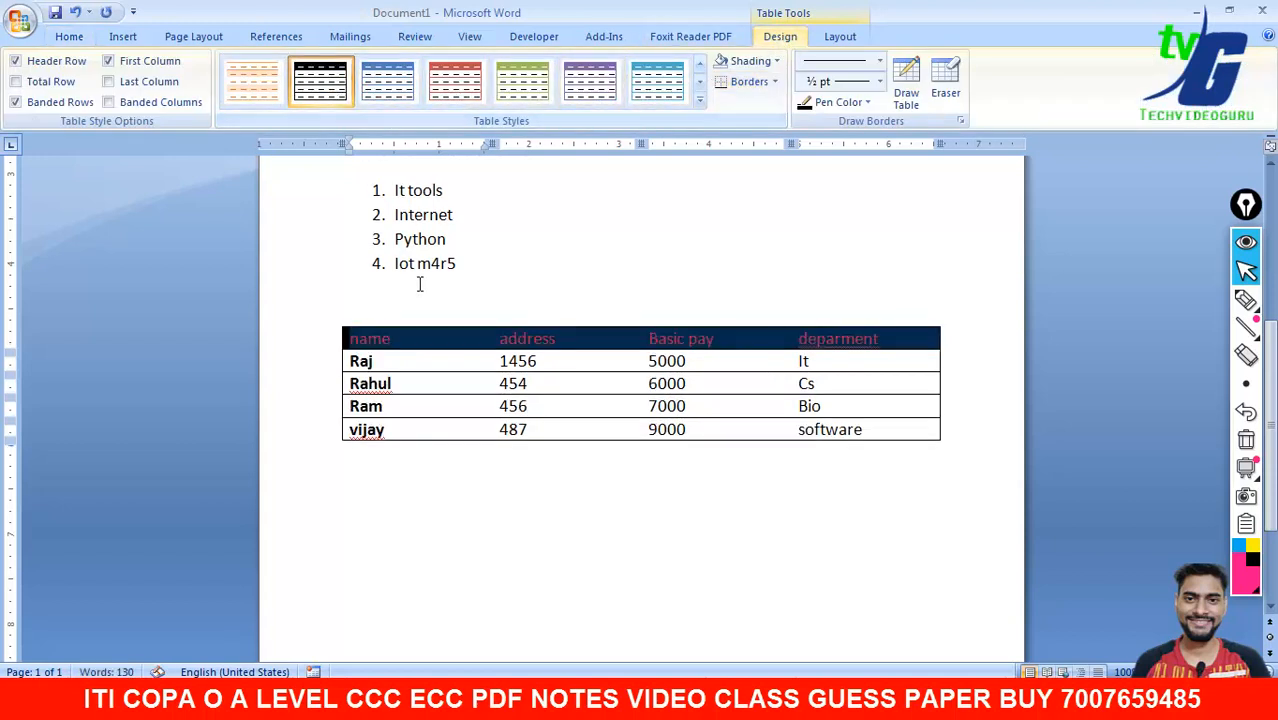
pyautogui.click(423, 463)
# - Change the header row's font colour to white
pyautogui.moveTo(927, 337); pyautogui.dragTo(331, 314)
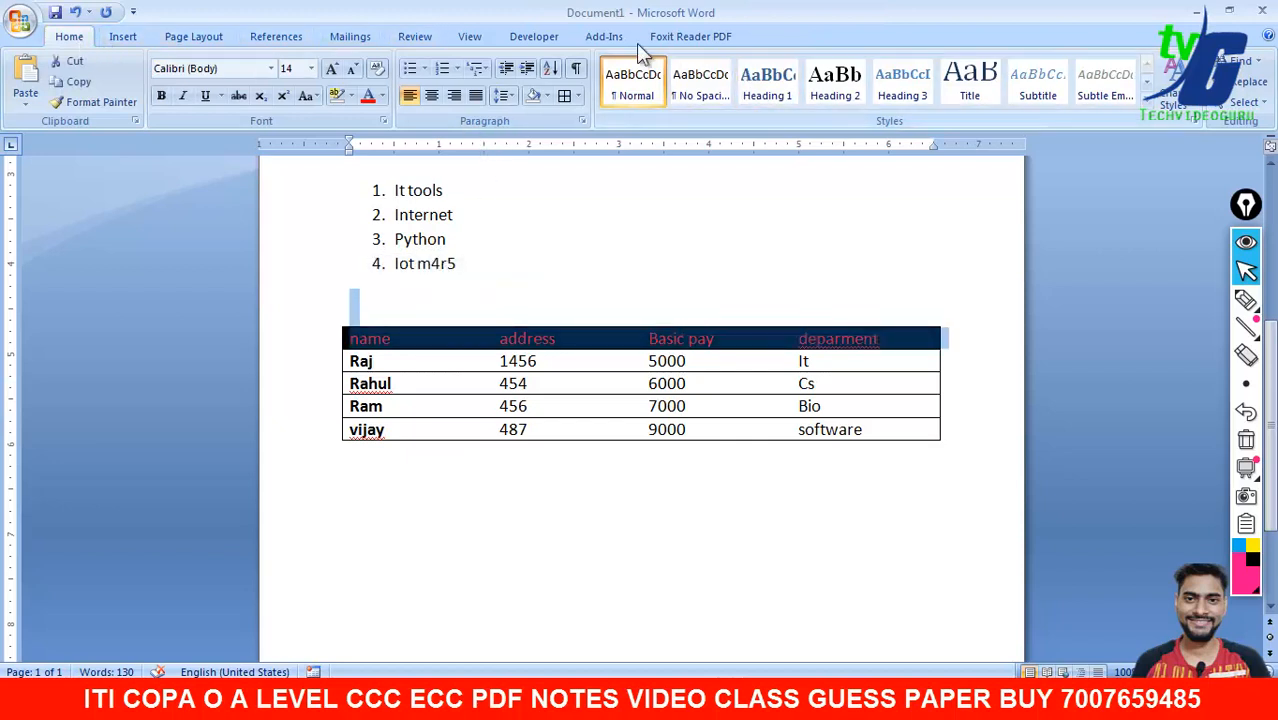
pyautogui.click(381, 96)
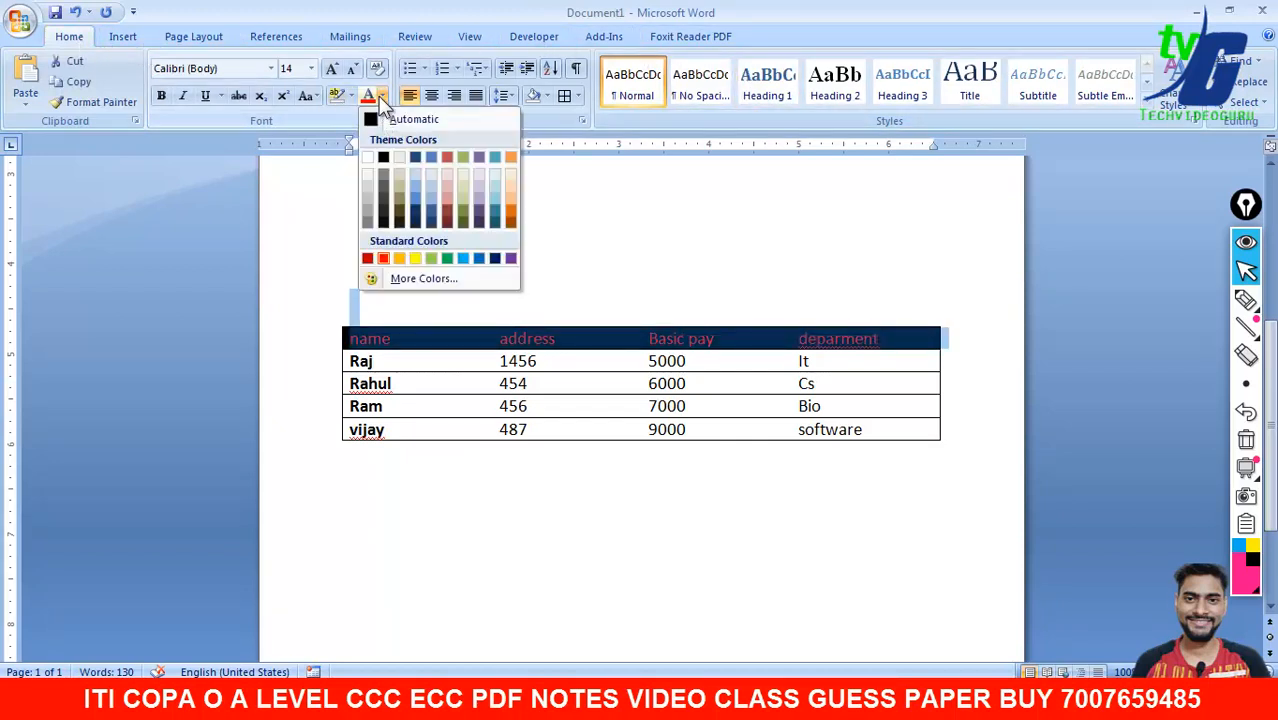
pyautogui.click(367, 158)
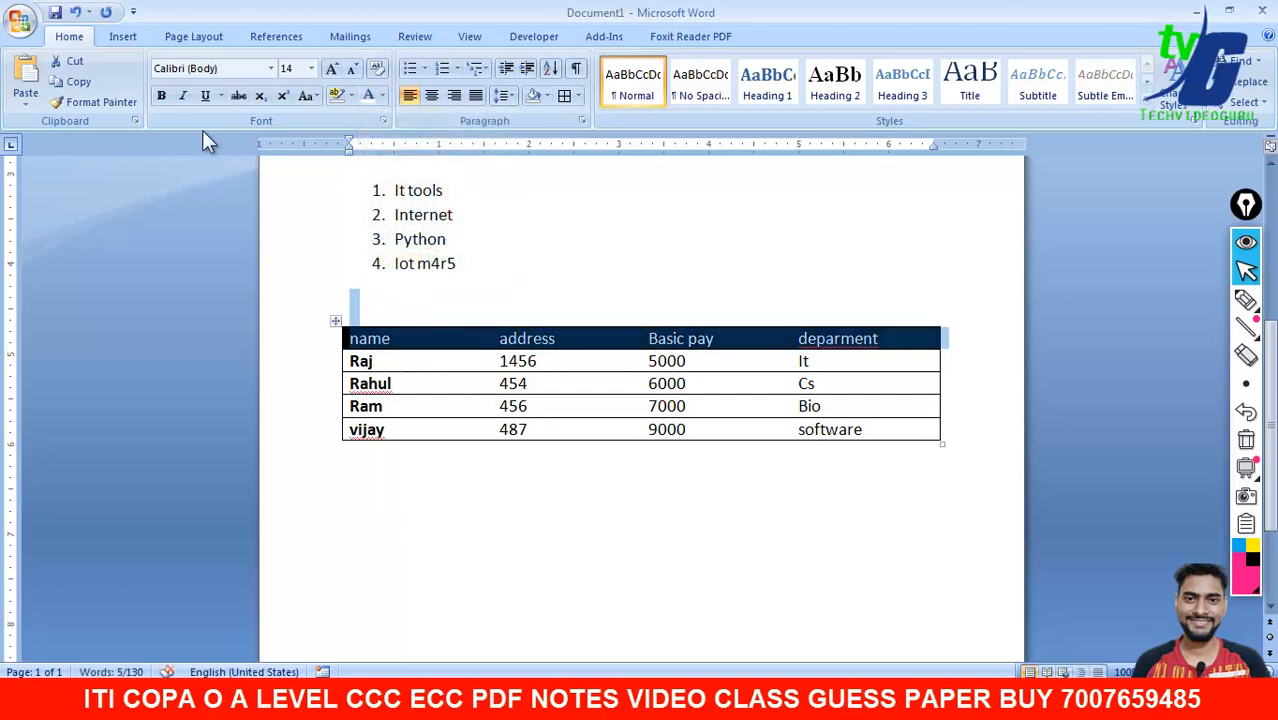
pyautogui.click(431, 453)
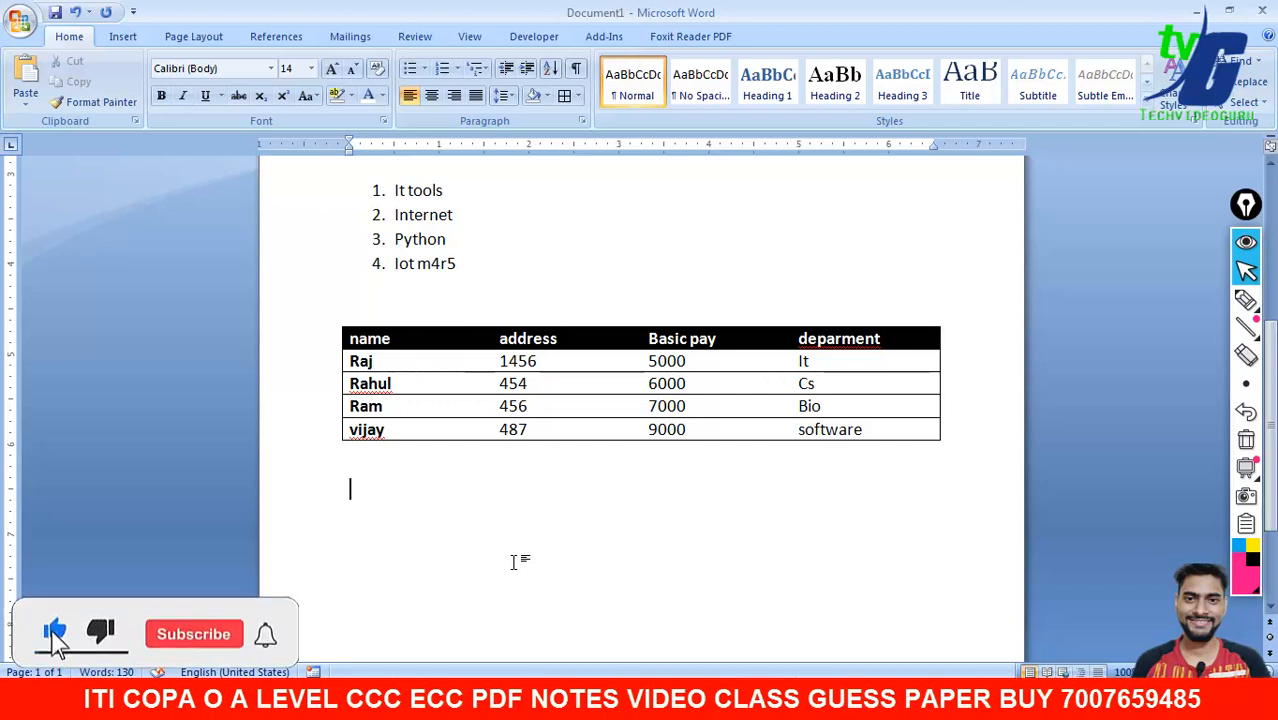
# - Correct the 'deparment' heading to 'department' using the spelling suggestion
pyautogui.moveTo(1247, 207); pyautogui.dragTo(45, 207)
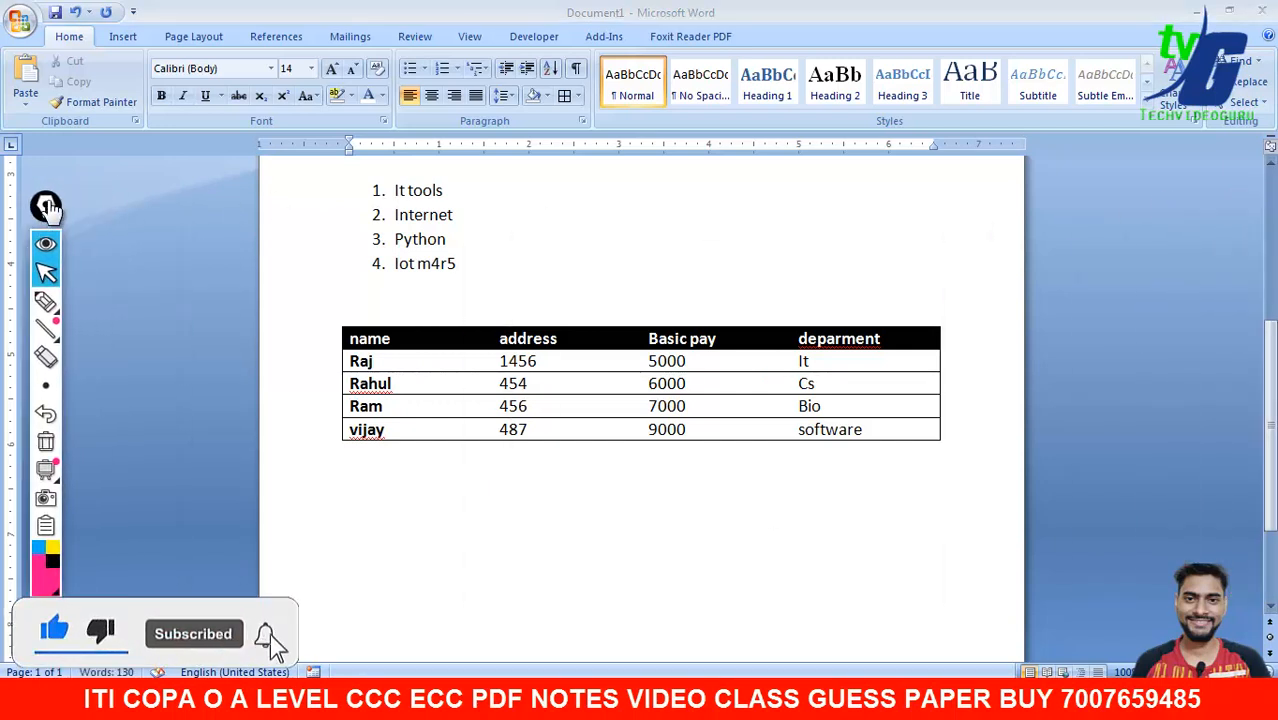
pyautogui.click(142, 44)
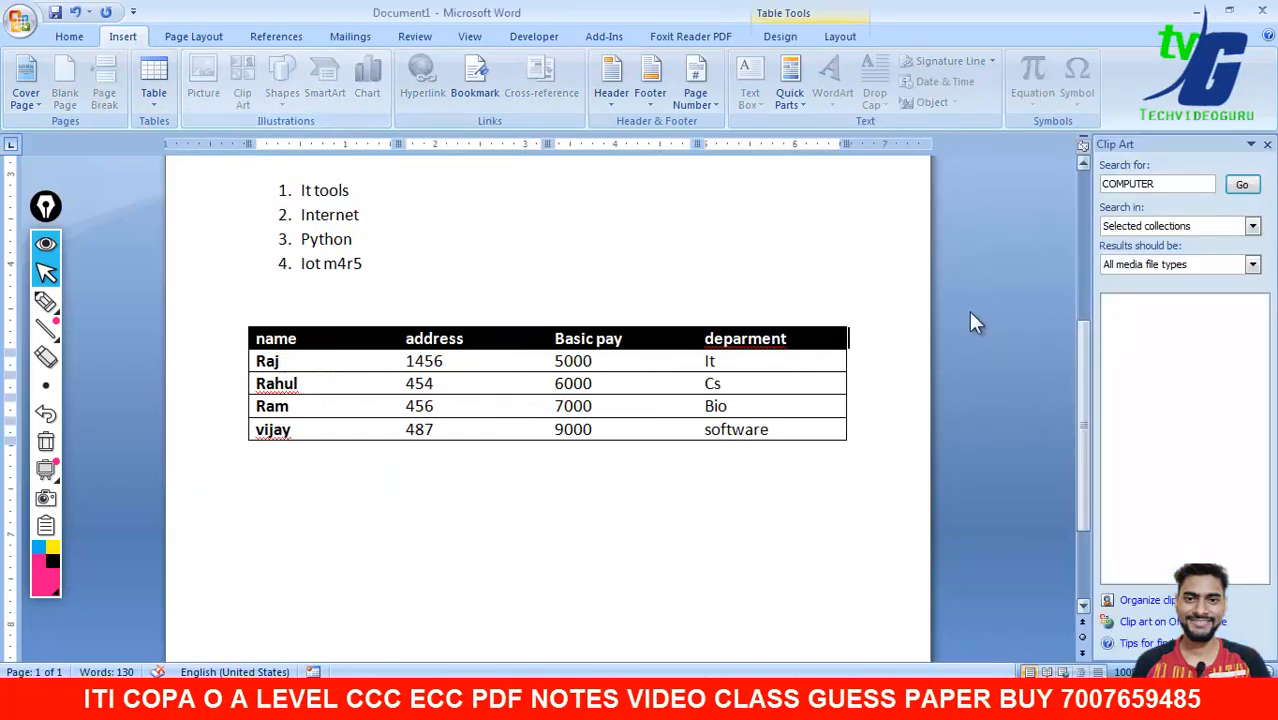
pyautogui.rightClick(741, 339)
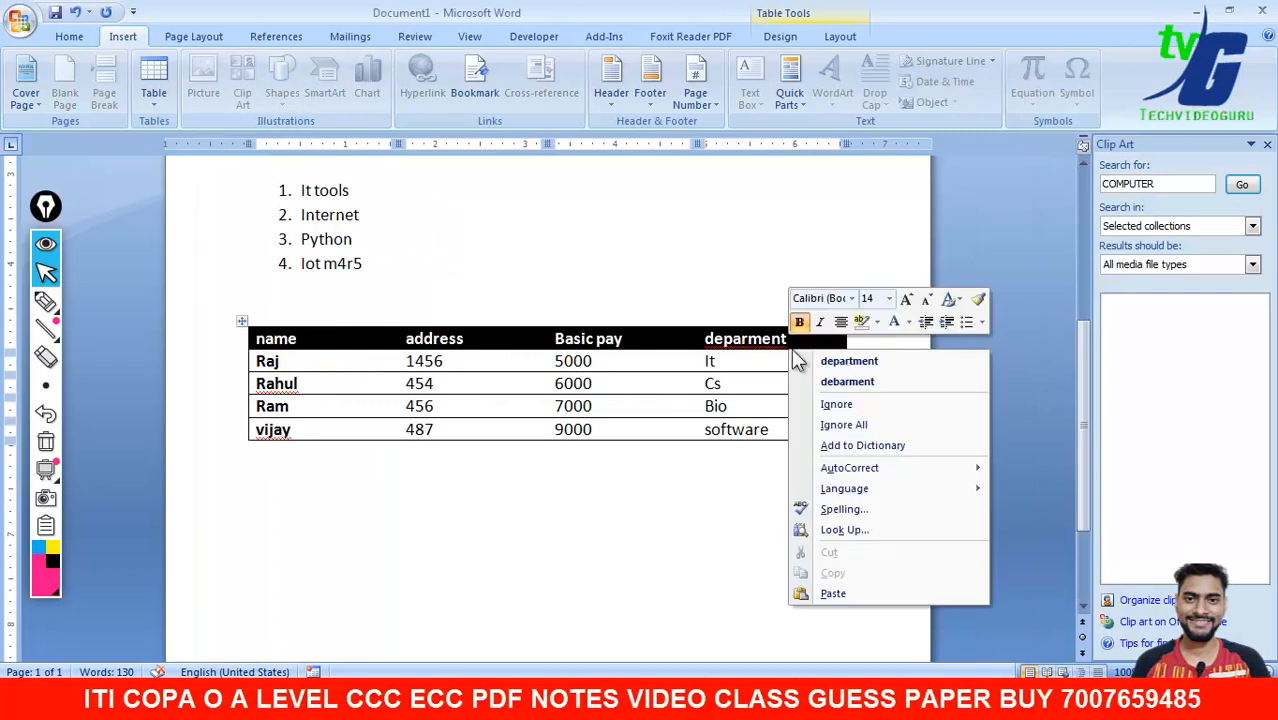
pyautogui.click(850, 362)
# - Search the Clip Art pane for 'lion', then for 'tiger'
pyautogui.click(730, 482)
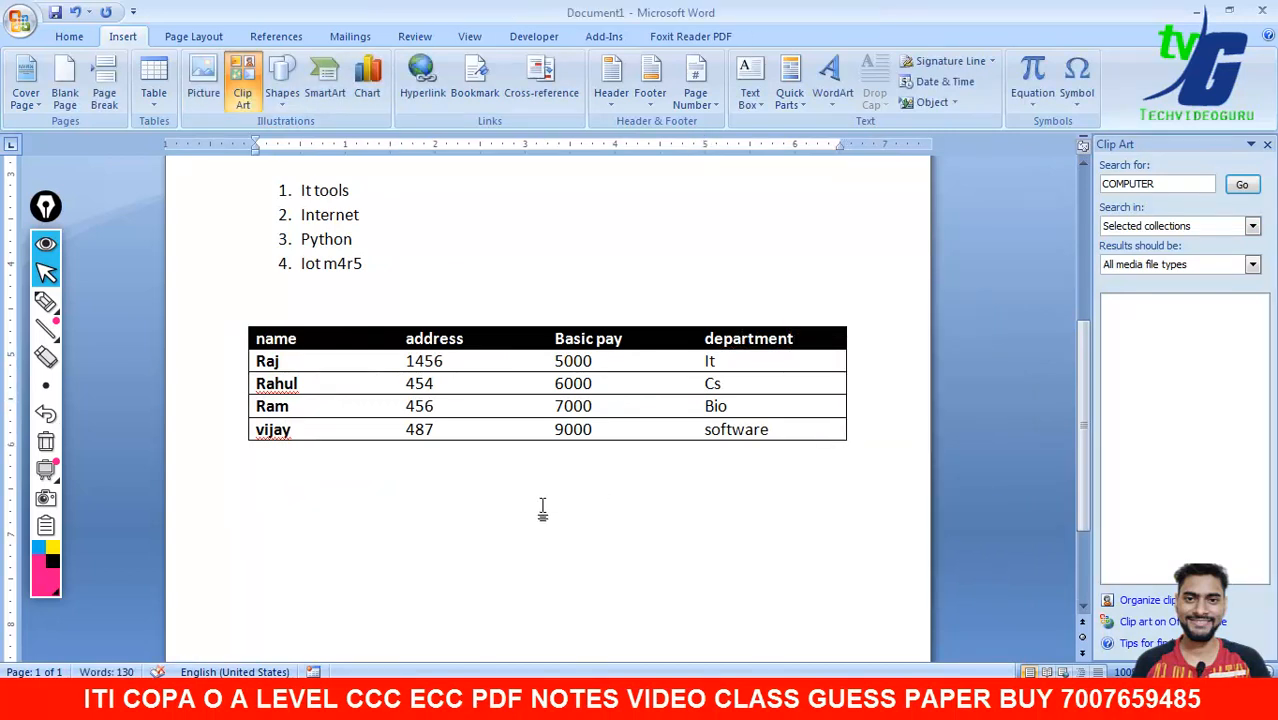
pyautogui.doubleClick(1148, 190)
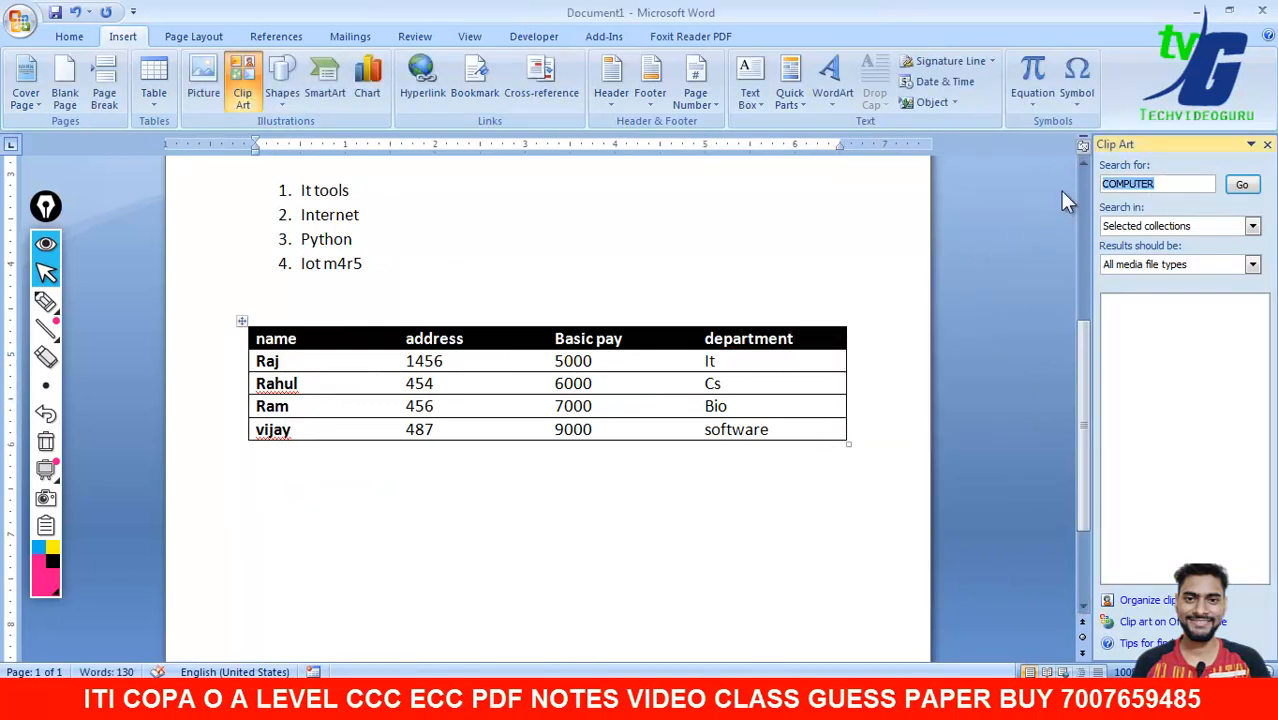
pyautogui.write('Iion')
pyautogui.click(1257, 194)
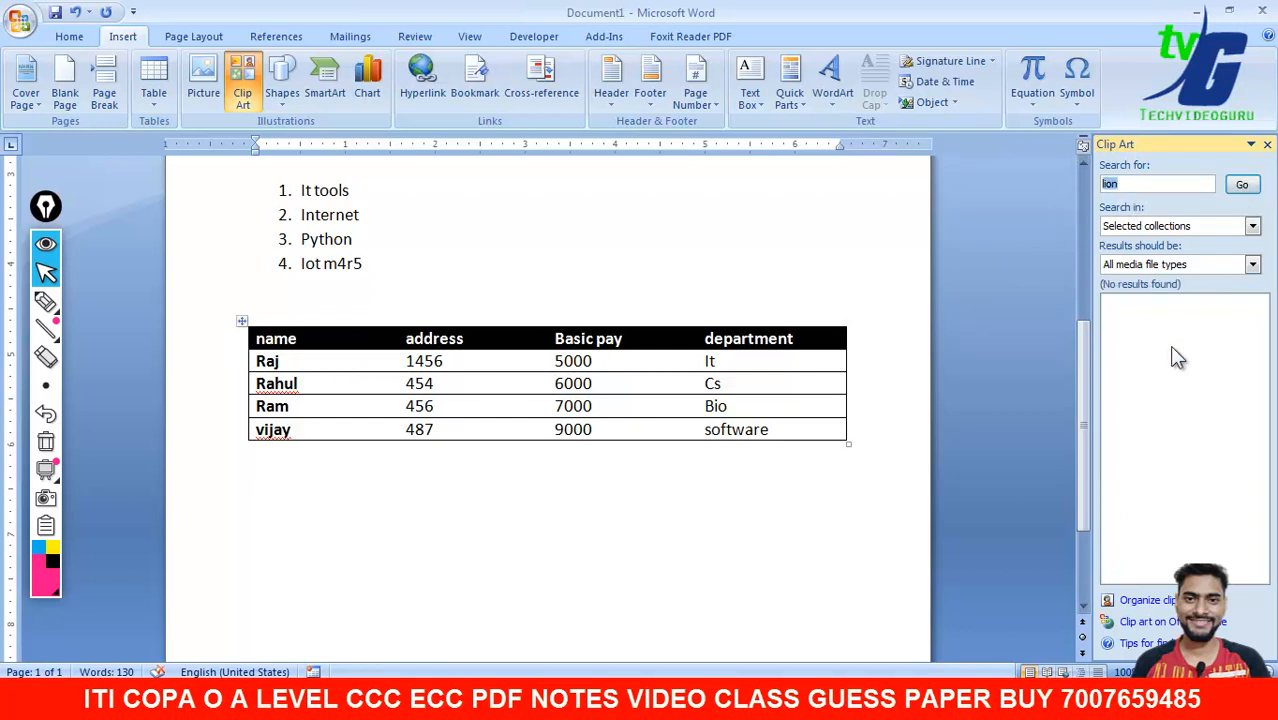
pyautogui.click(1252, 180)
pyautogui.write('tiger')
pyautogui.click(1241, 184)
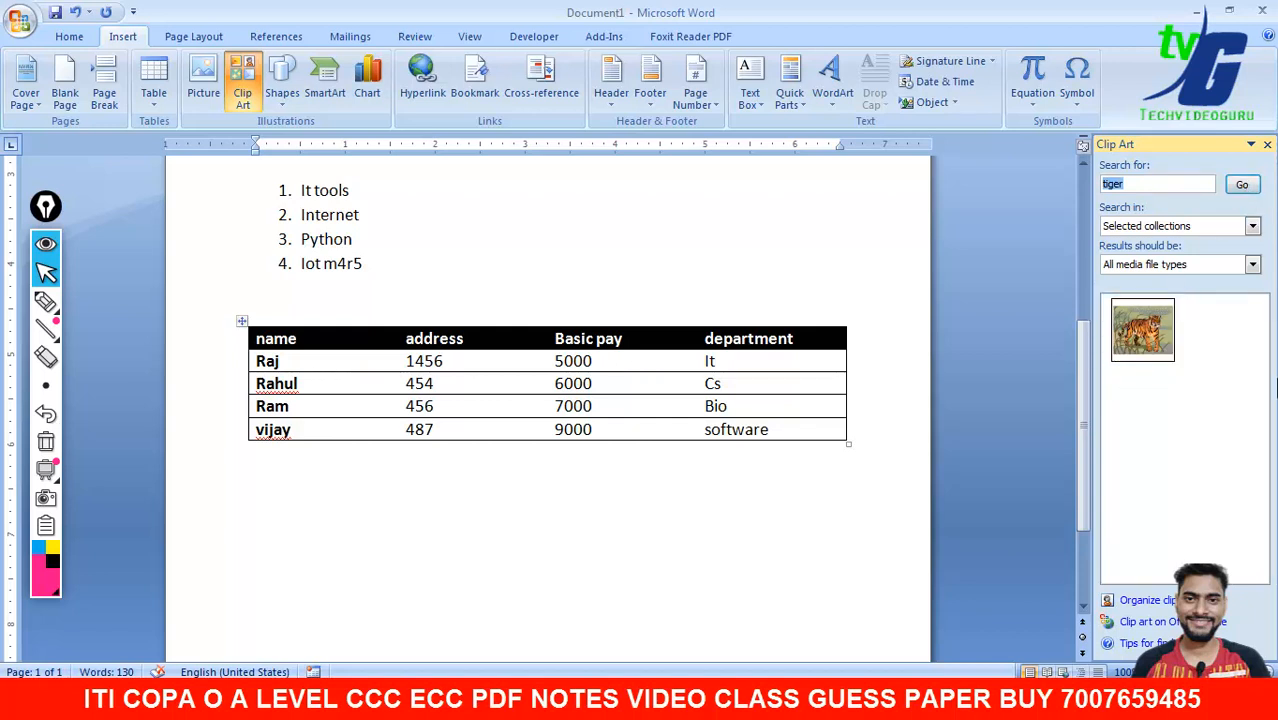
# - Place the tiger clip art below the table and shrink it
pyautogui.moveTo(1142, 328); pyautogui.dragTo(487, 510)
pyautogui.moveTo(1075, 390); pyautogui.dragTo(1076, 423)
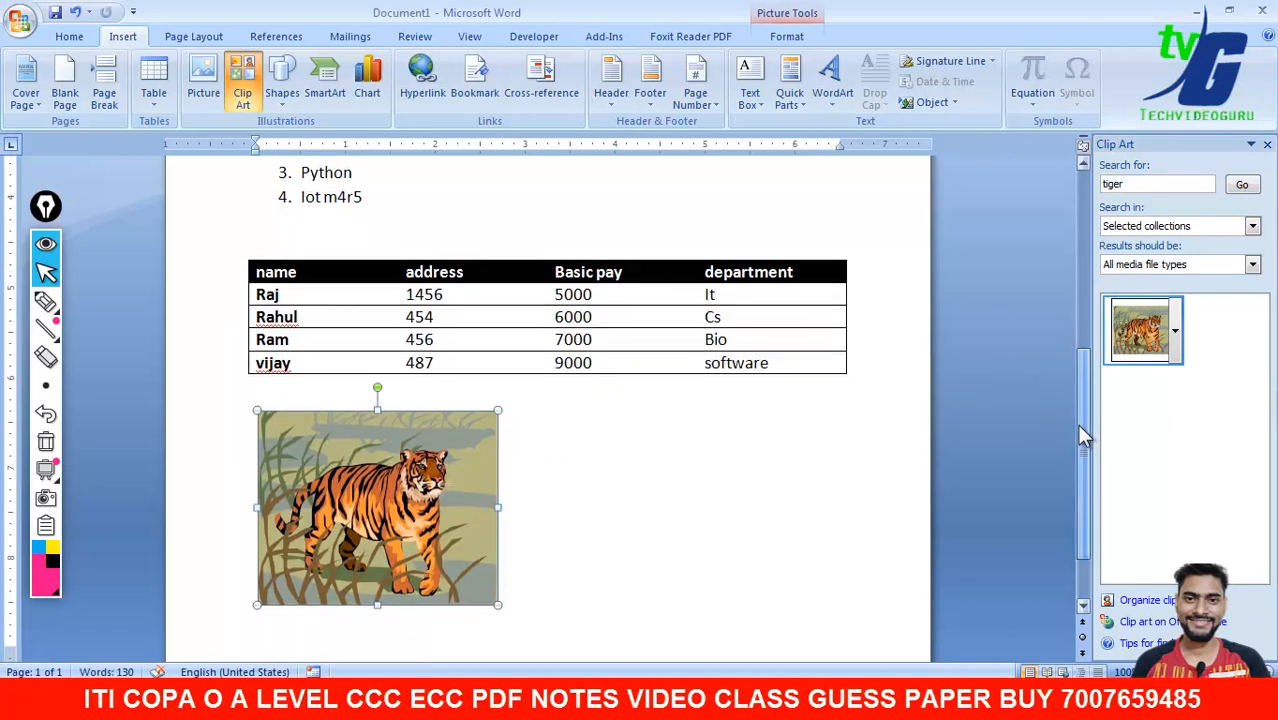
pyautogui.moveTo(498, 604); pyautogui.dragTo(558, 214)
pyautogui.moveTo(465, 240); pyautogui.dragTo(632, 265)
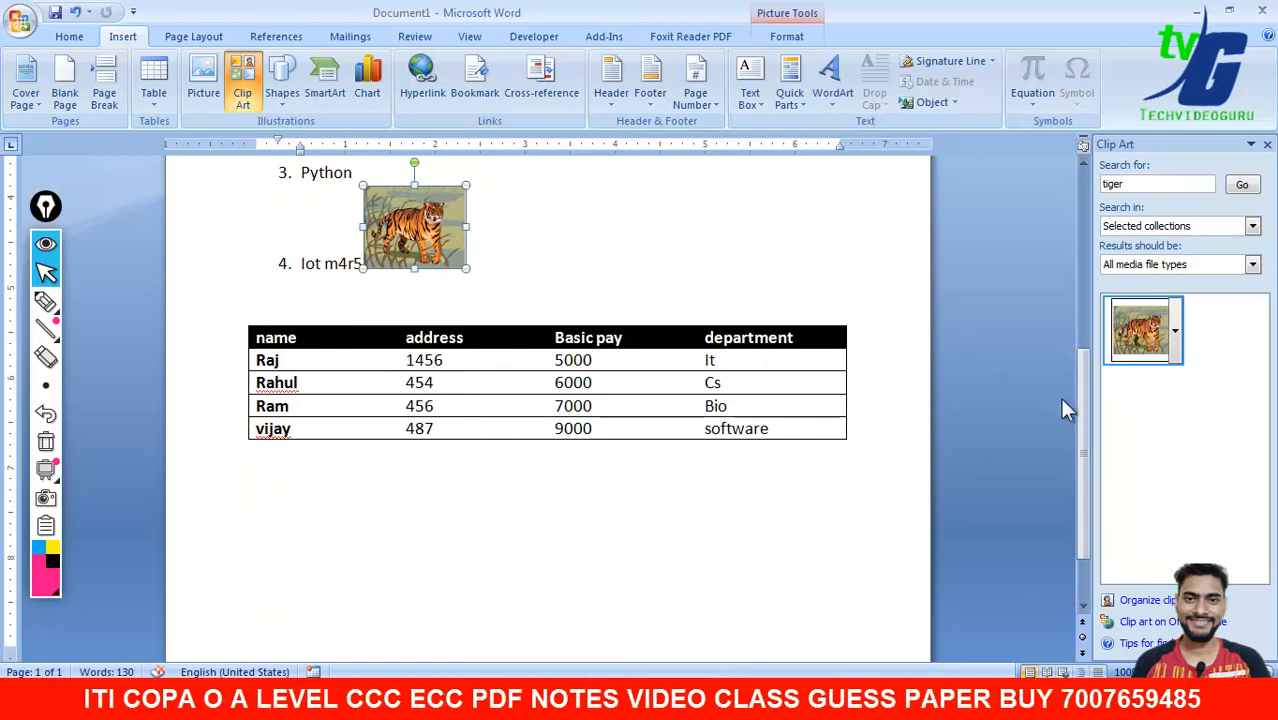
pyautogui.moveTo(1084, 406); pyautogui.dragTo(1085, 309)
pyautogui.moveTo(408, 462); pyautogui.dragTo(810, 384)
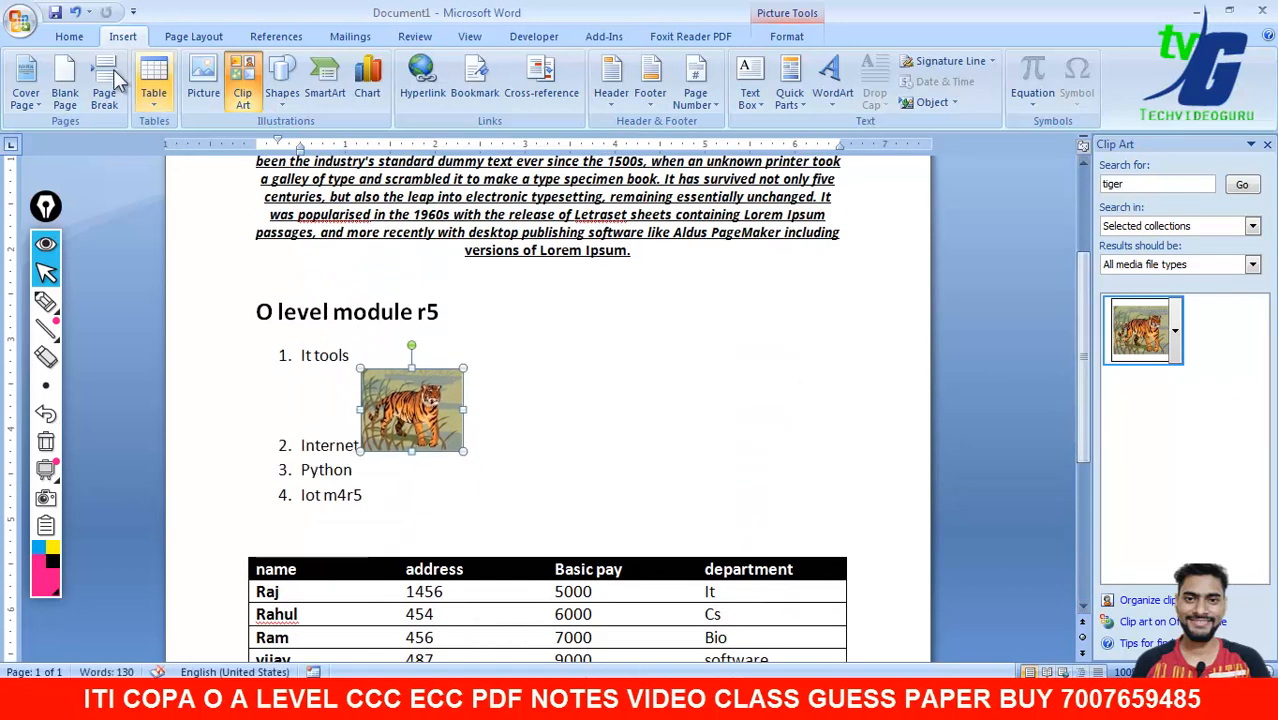
# - Indent the Internet item twice, then undo so the list stays numbered 1–4
pyautogui.click(79, 41)
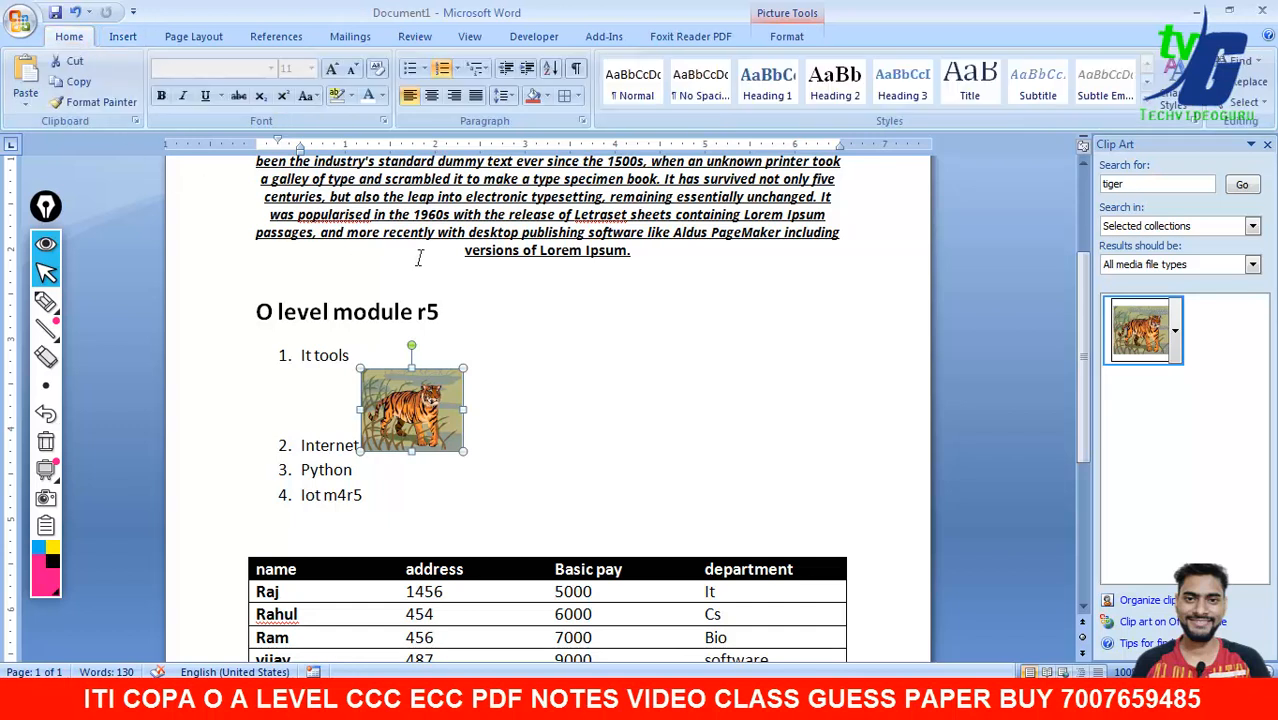
pyautogui.click(528, 72)
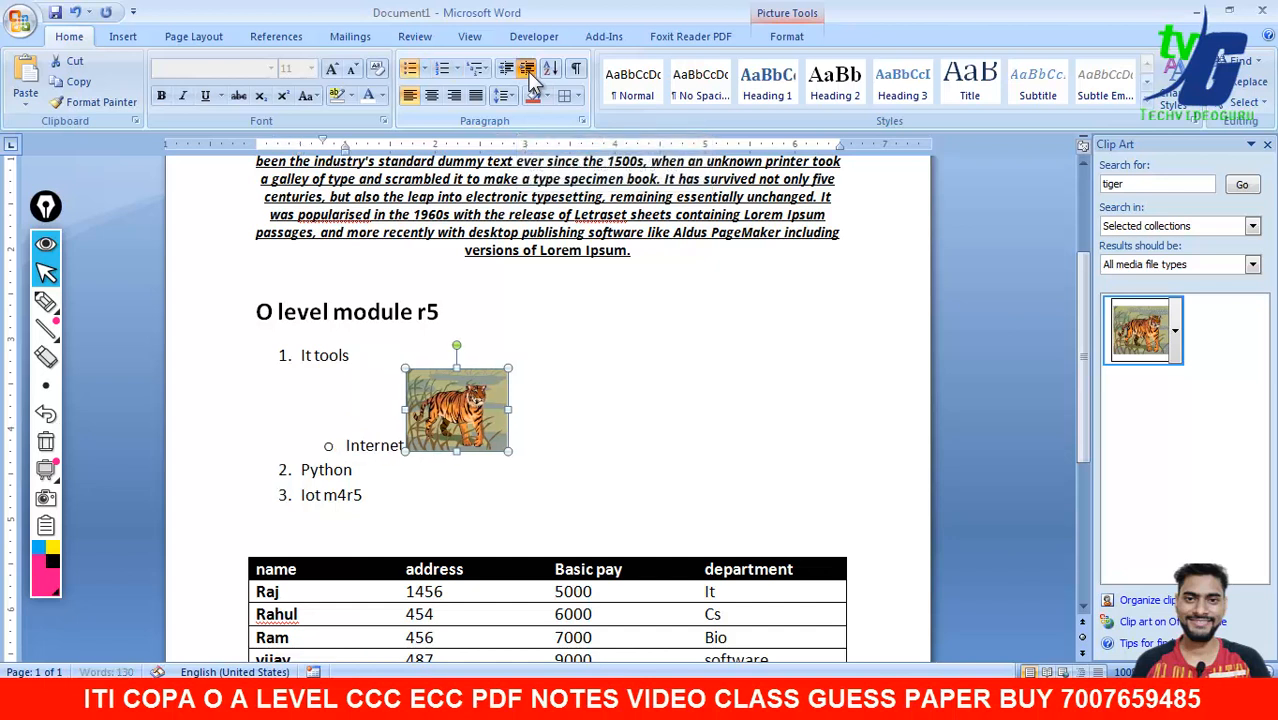
pyautogui.click(528, 72)
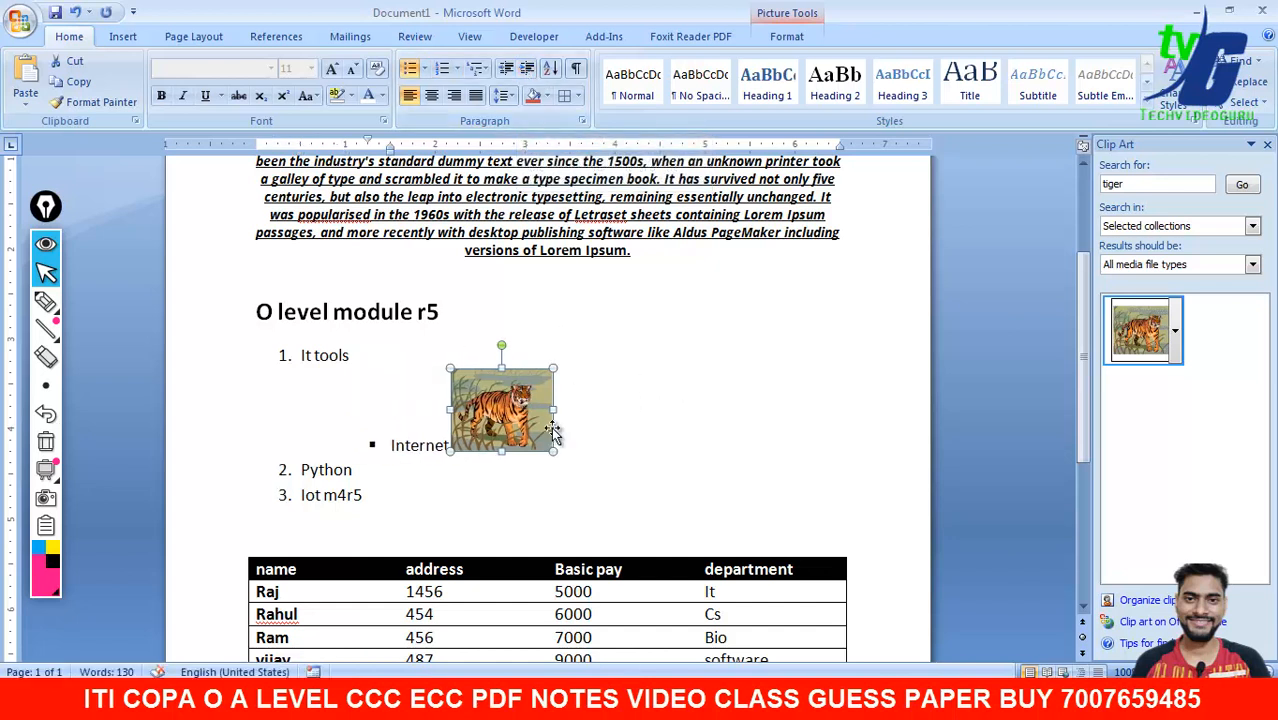
pyautogui.click(529, 470)
pyautogui.click(350, 444)
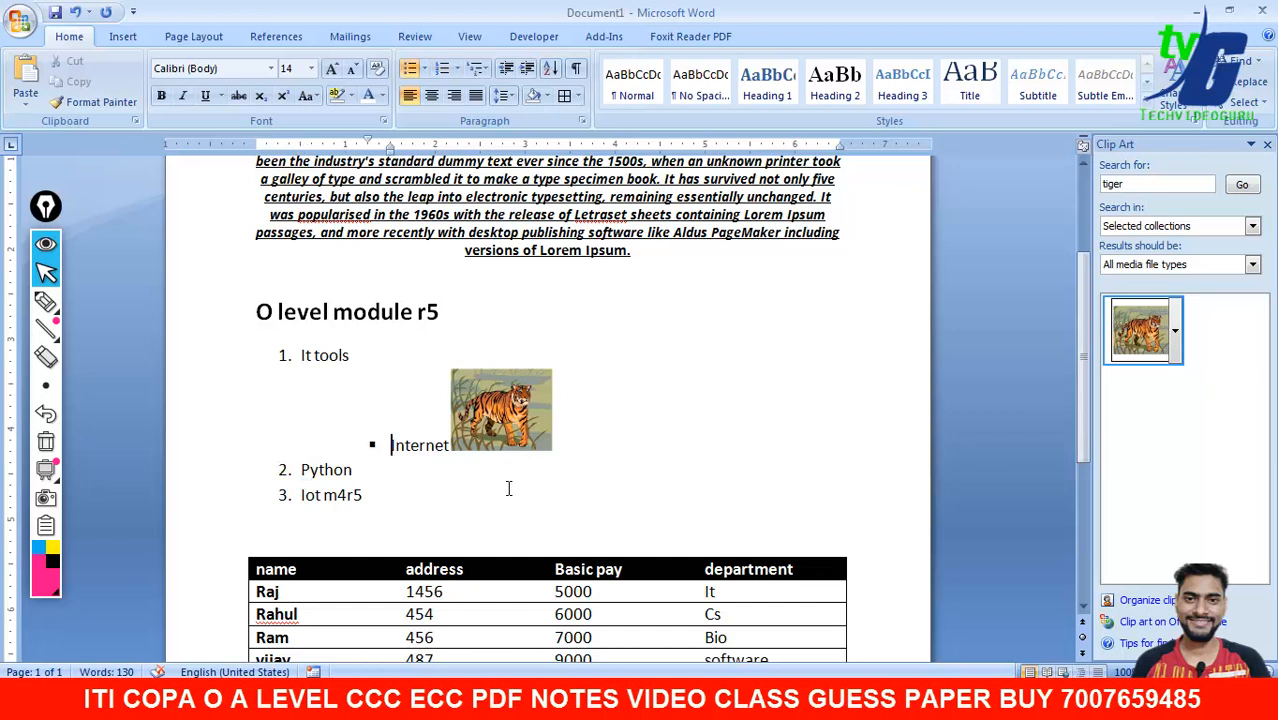
pyautogui.hotkey('ctrl', 'z')
pyautogui.hotkey('ctrl', 'z')
pyautogui.hotkey('ctrl', 'z')
pyautogui.hotkey('ctrl', 'z')
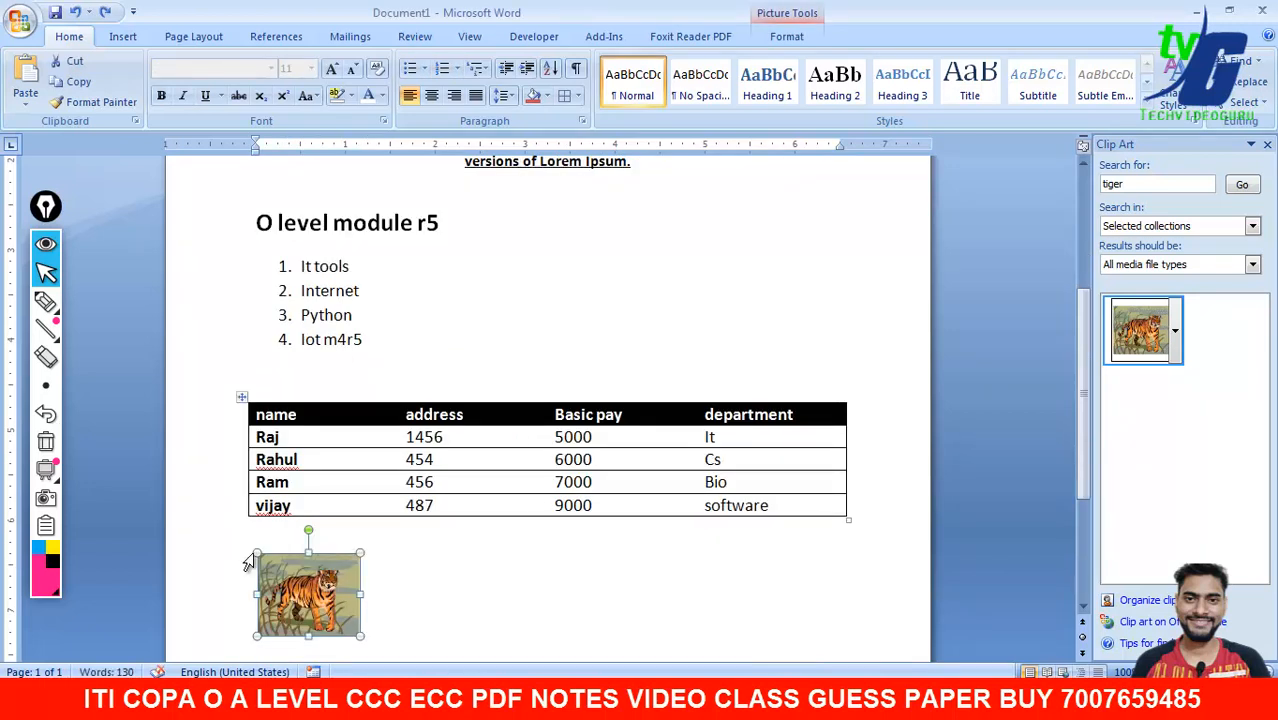
# - Cut the tiger picture and paste it right of the O level module r5 heading
pyautogui.rightClick(337, 620)
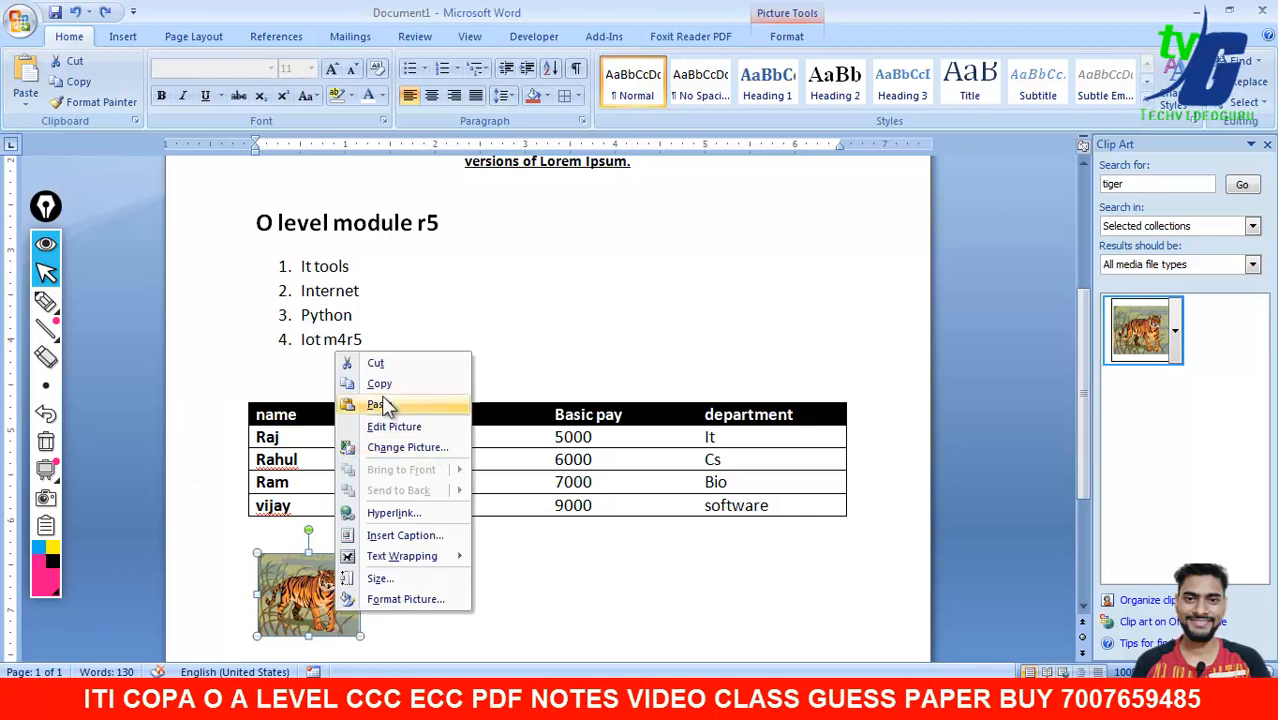
pyautogui.click(384, 367)
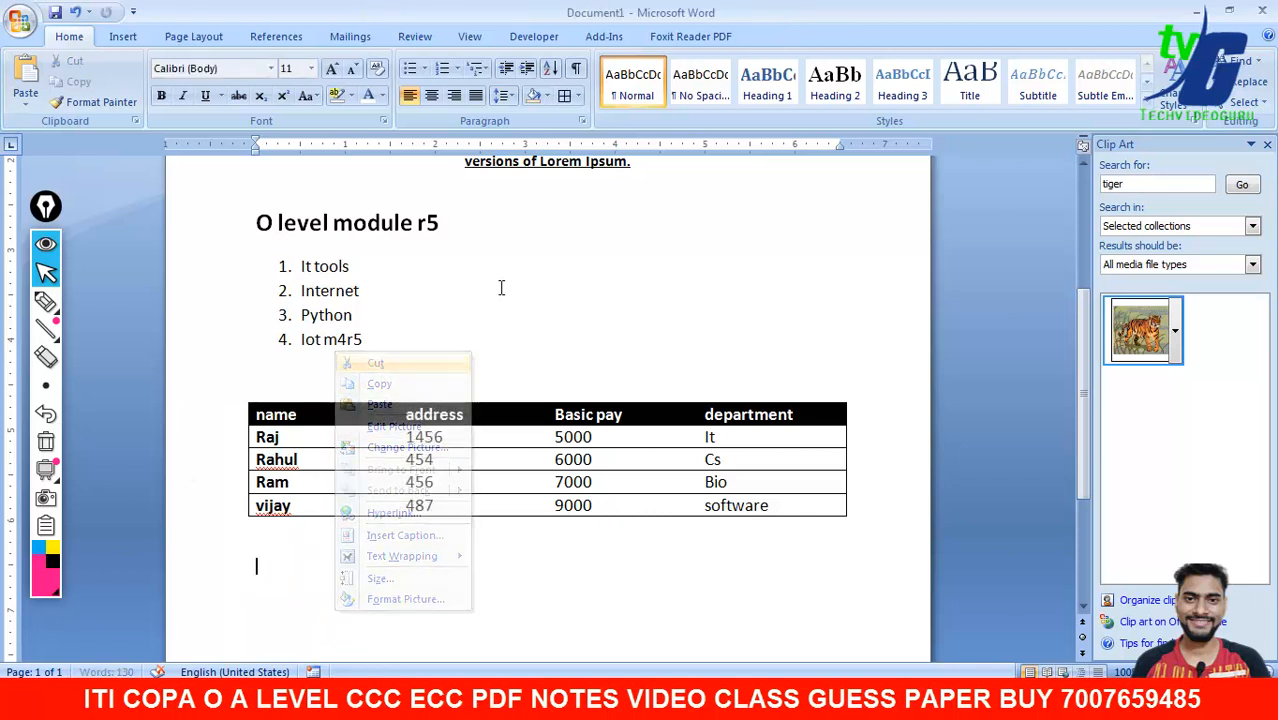
pyautogui.doubleClick(546, 243)
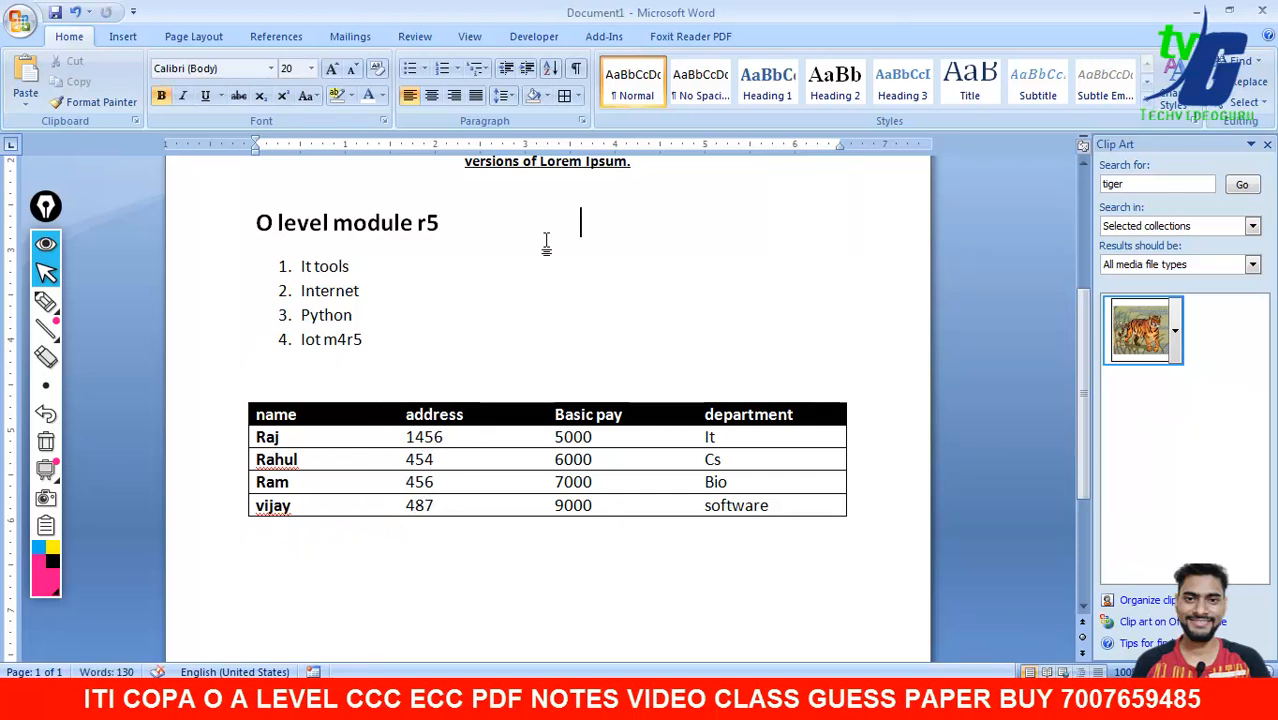
pyautogui.hotkey('ctrl', 'v')
# - Indent the heading line holding the picture three steps
pyautogui.click(615, 258)
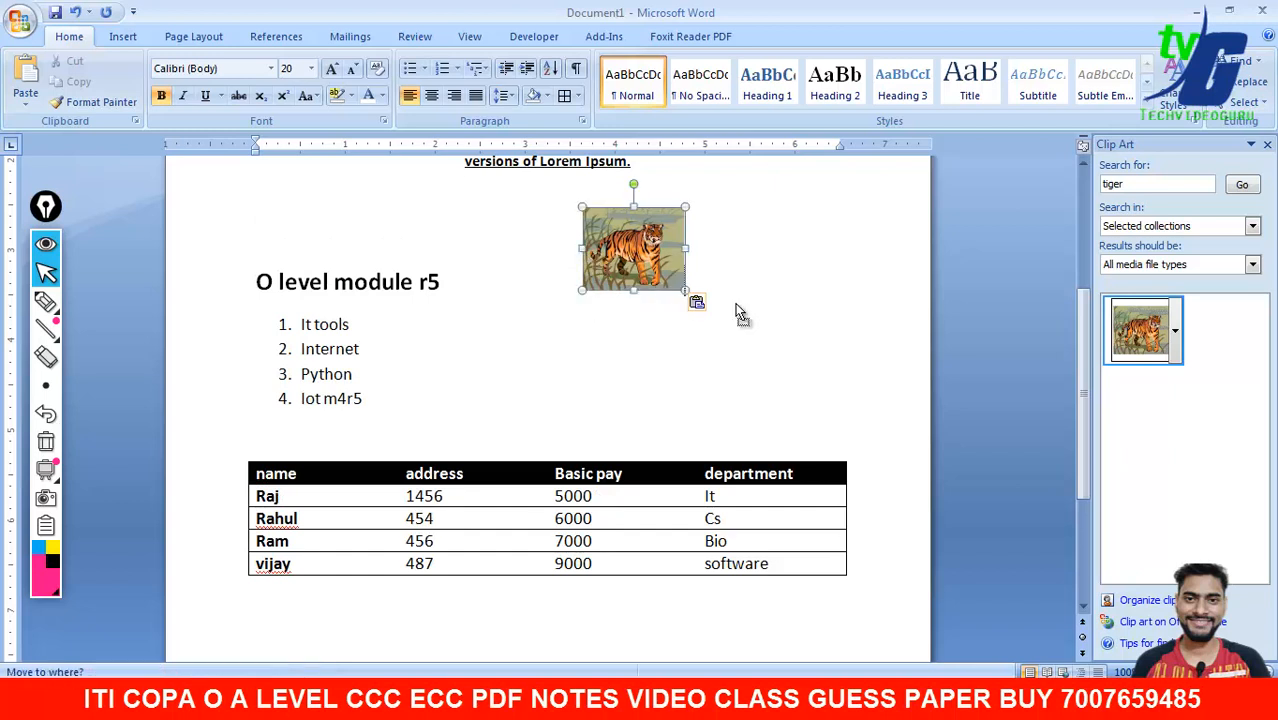
pyautogui.click(123, 36)
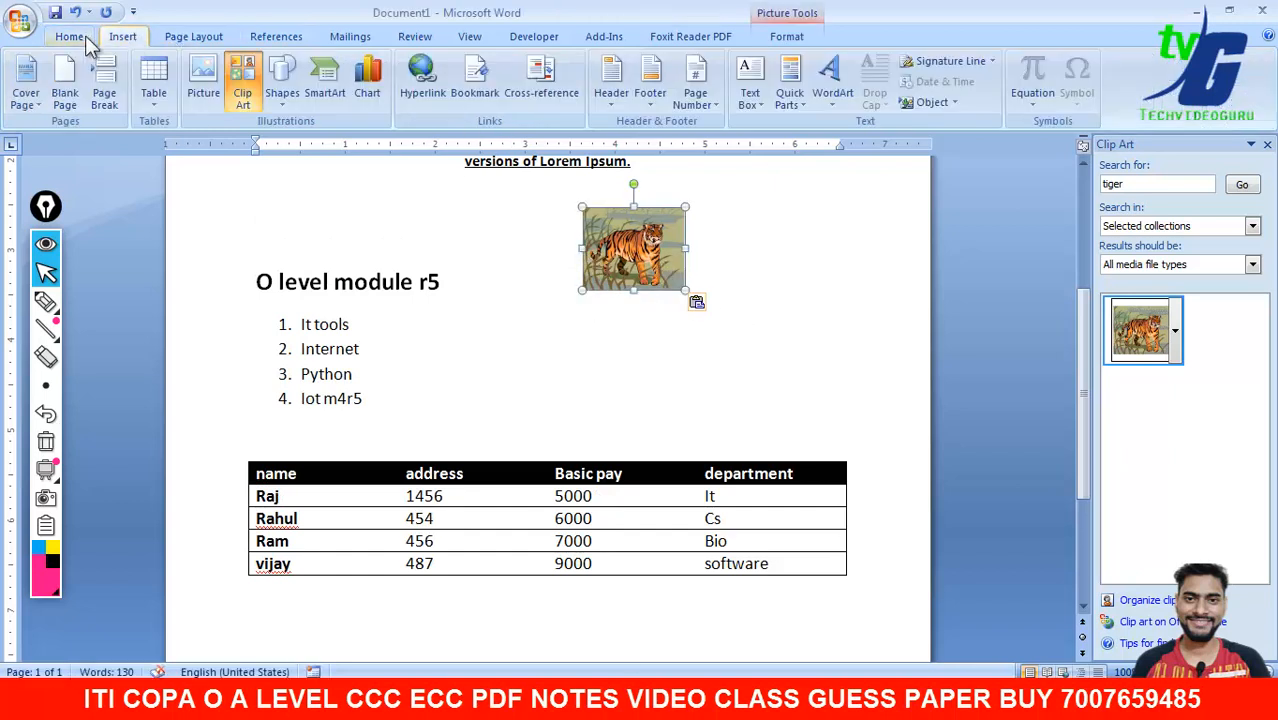
pyautogui.click(69, 36)
pyautogui.click(527, 67)
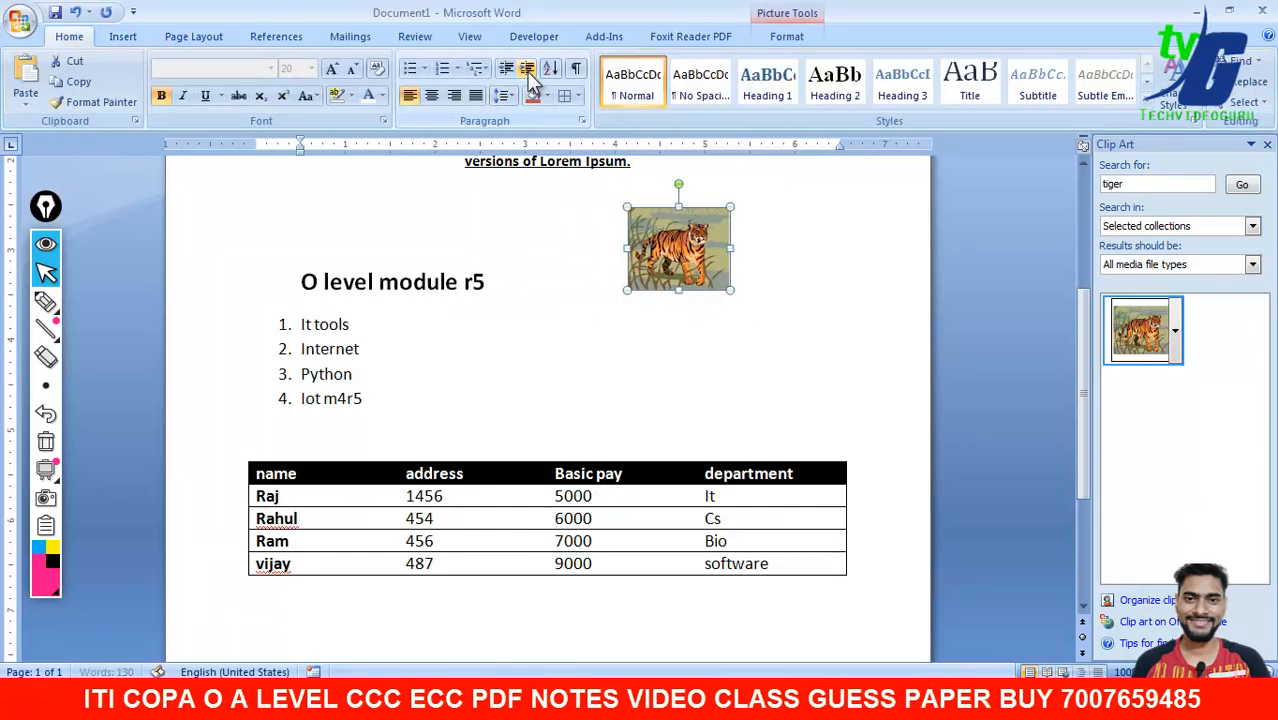
pyautogui.click(527, 67)
pyautogui.click(527, 67)
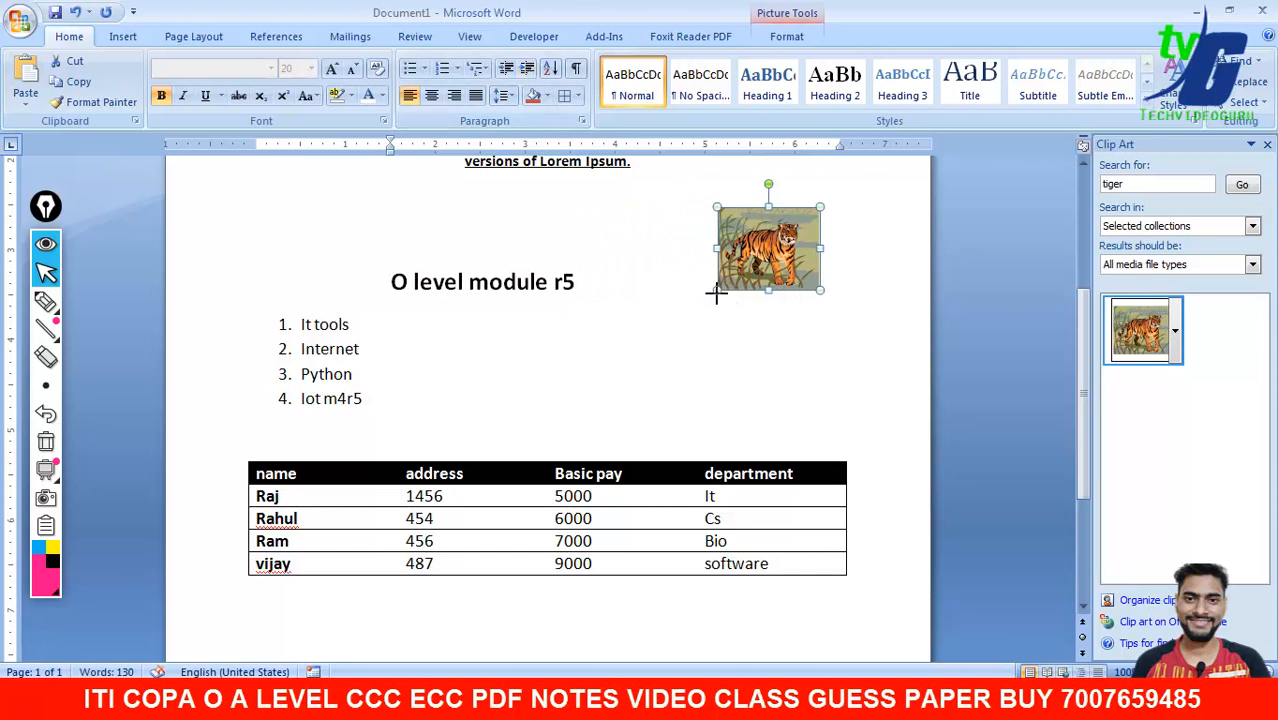
# - Undo the picture resizing and remove the heading's indent, keeping the original size
pyautogui.moveTo(716, 290); pyautogui.dragTo(651, 365)
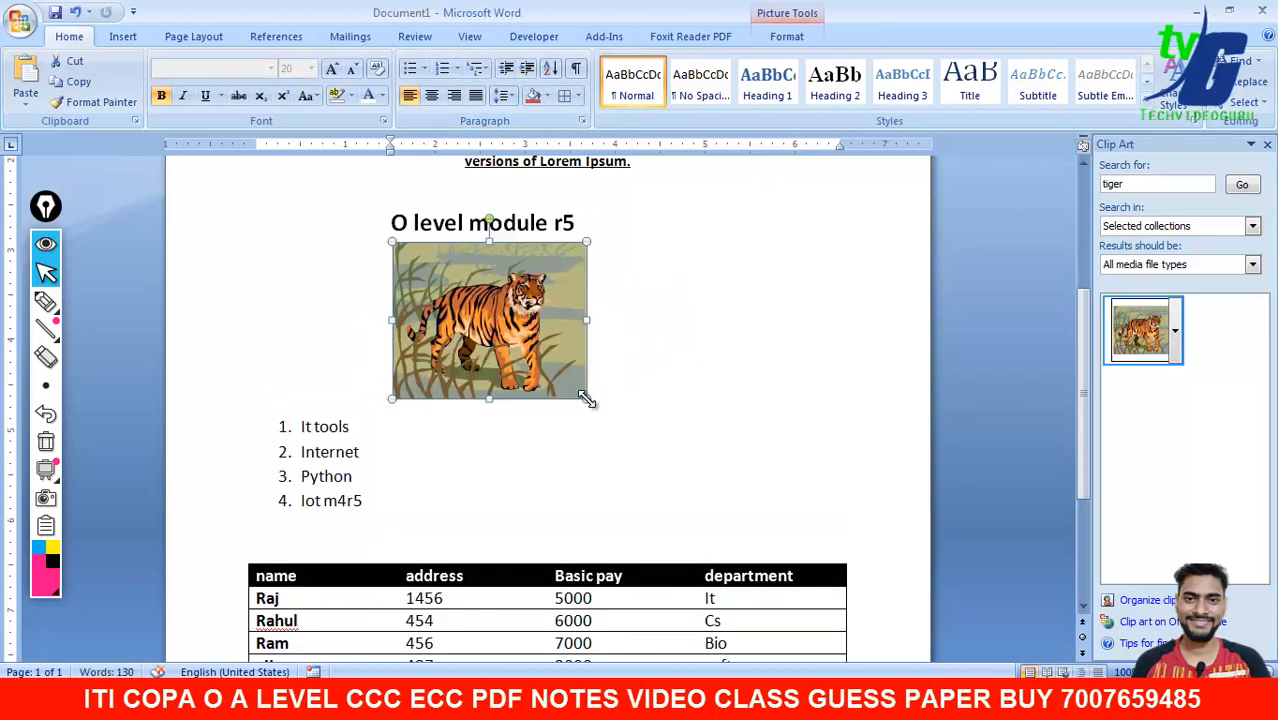
pyautogui.moveTo(581, 398); pyautogui.dragTo(520, 345)
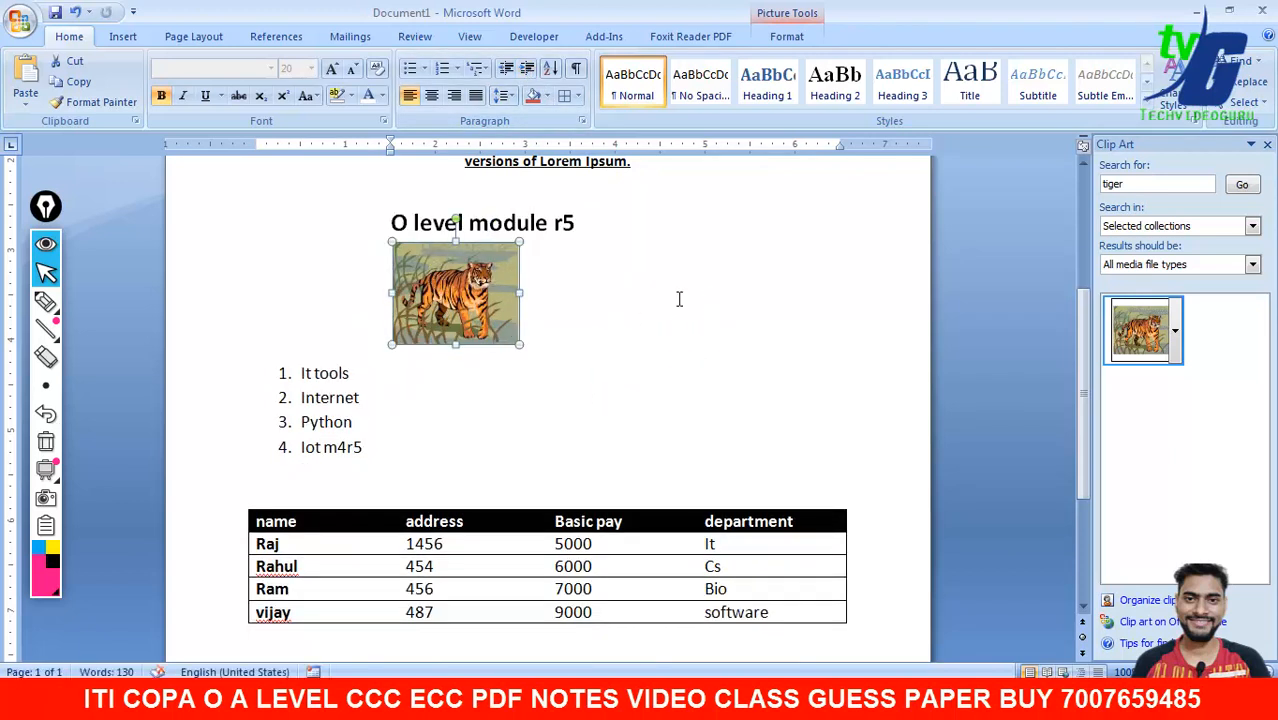
pyautogui.hotkey('ctrl', 'z')
pyautogui.hotkey('ctrl', 'z')
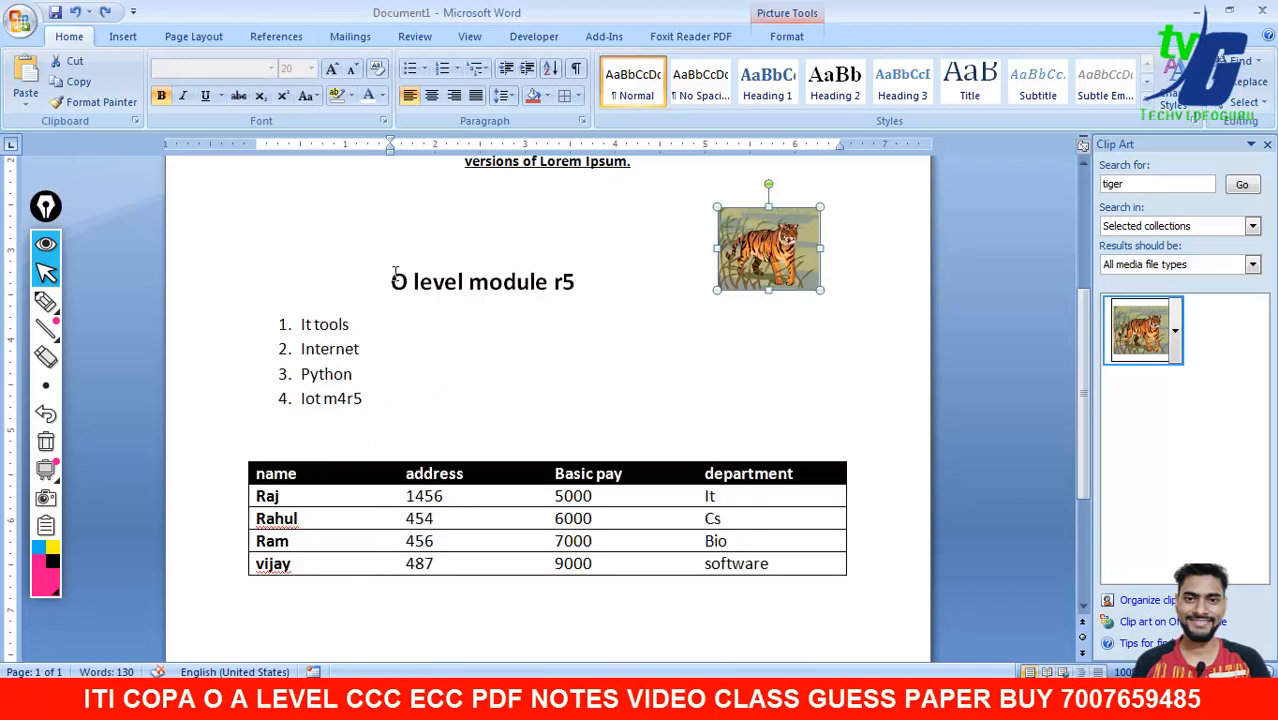
pyautogui.click(396, 273)
pyautogui.press('BackSpace')
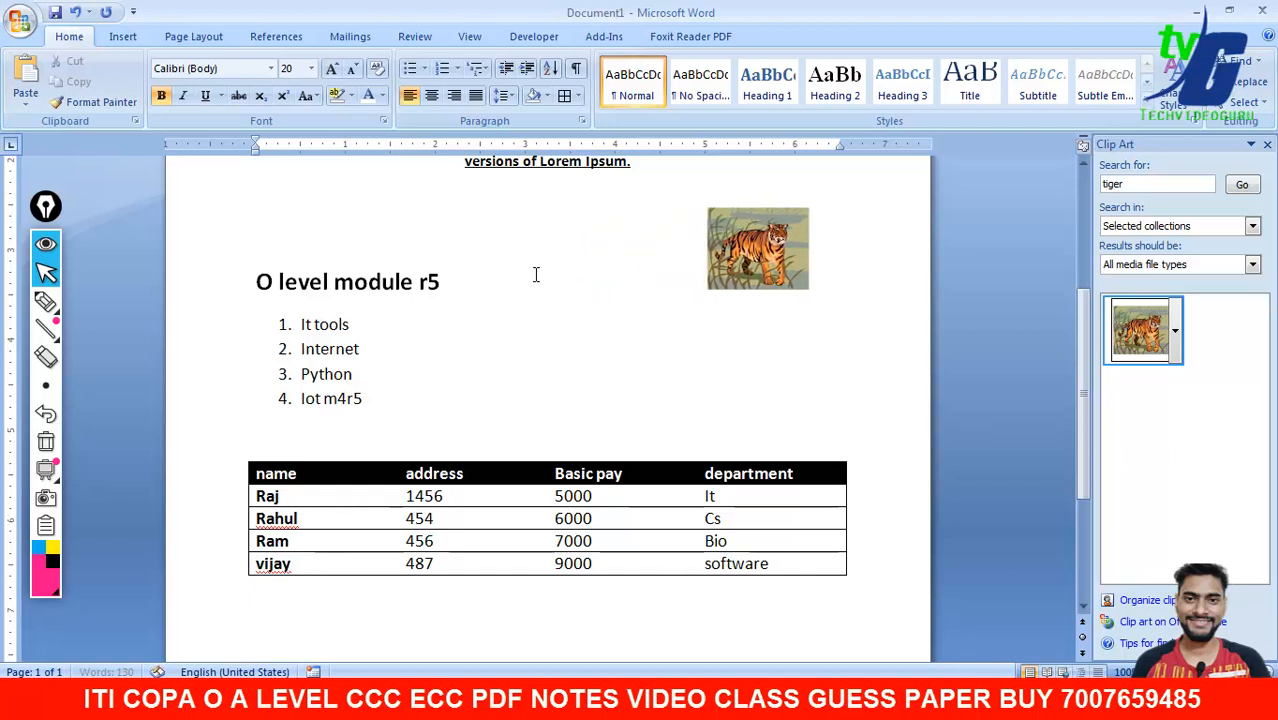
pyautogui.click(732, 262)
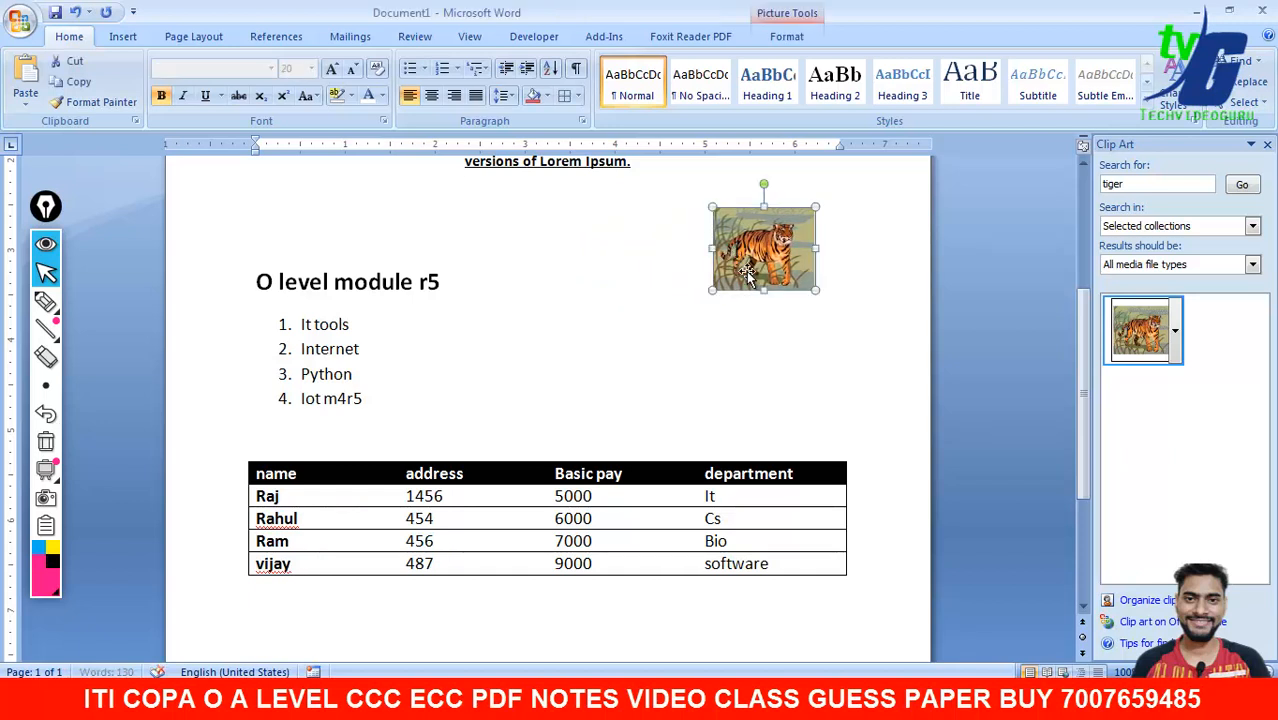
pyautogui.click(972, 359)
pyautogui.scroll(2, 1073, 305)
pyautogui.moveTo(1076, 307); pyautogui.dragTo(1088, 369)
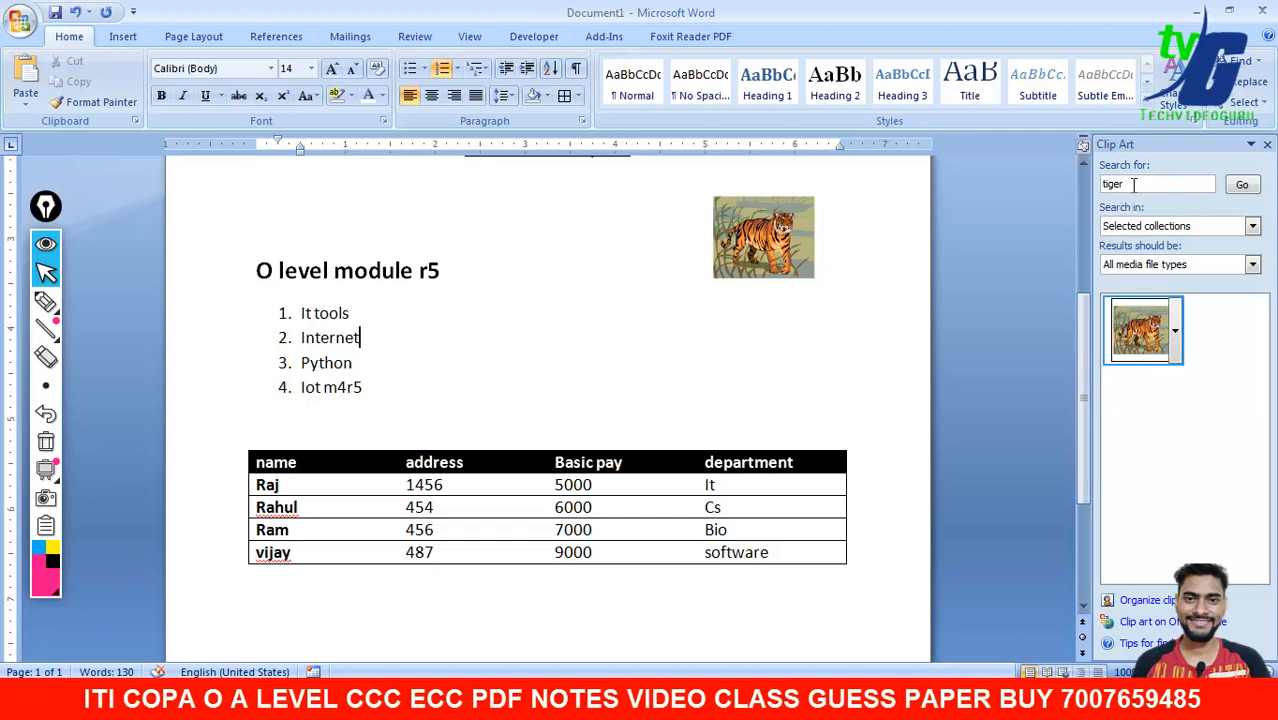
# - Delete 'tiger' from the search box and run an empty clip art search
pyautogui.press('BackSpace')
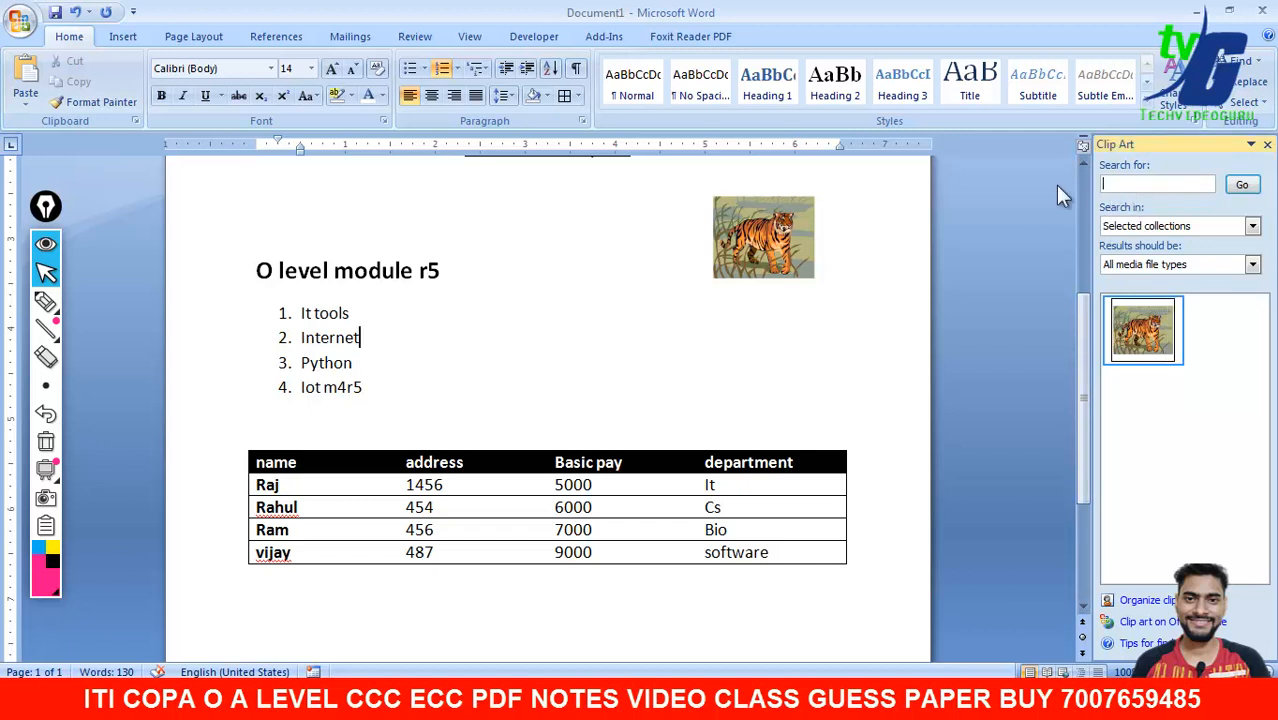
pyautogui.click(1232, 190)
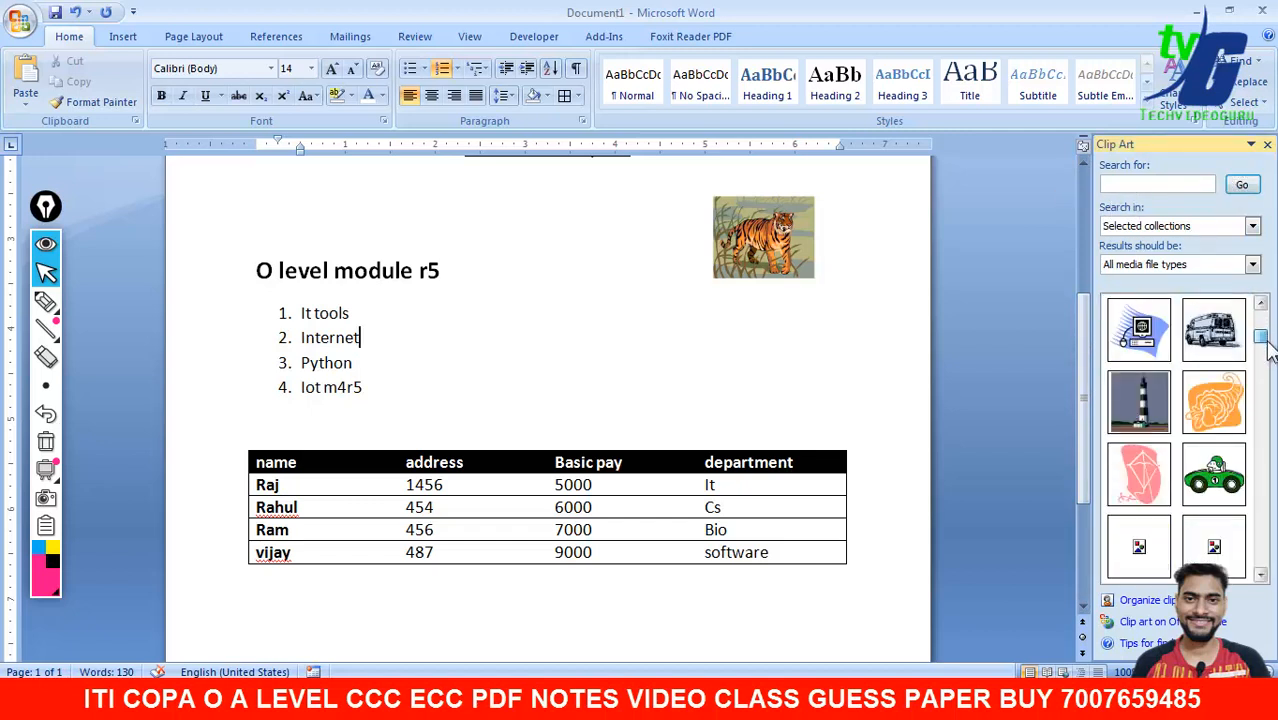
pyautogui.moveTo(1265, 342); pyautogui.dragTo(1261, 305)
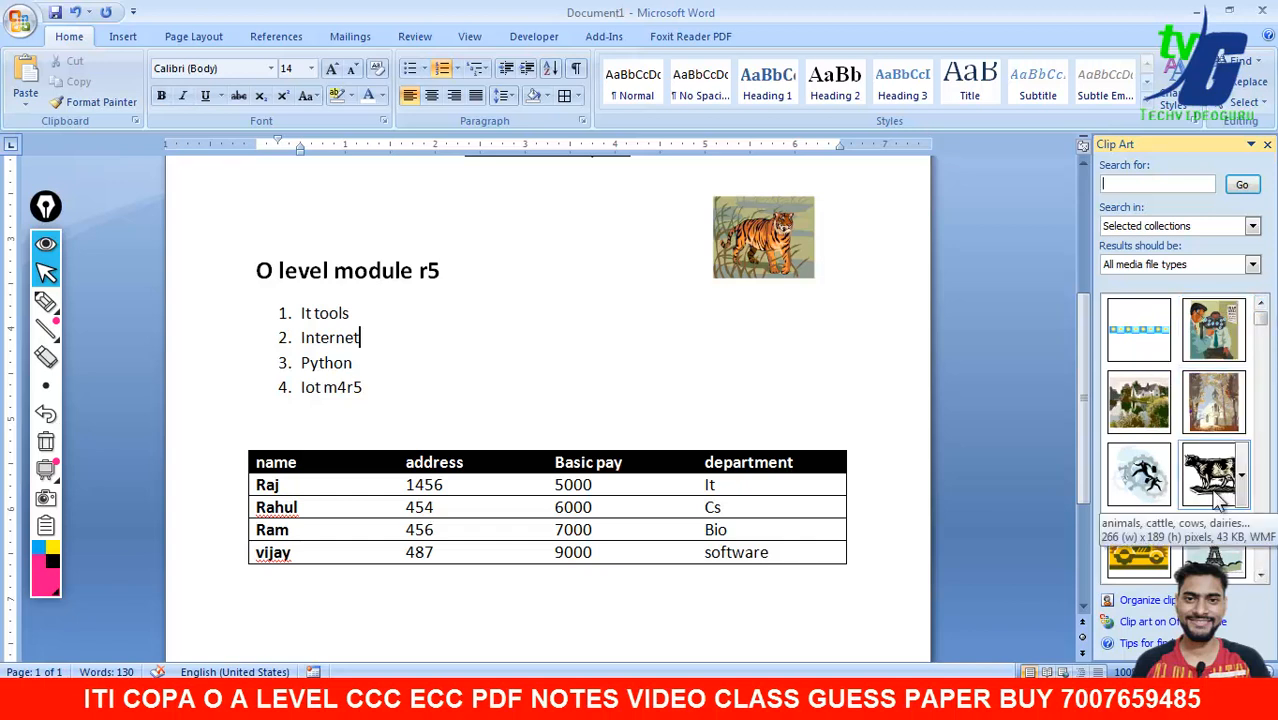
pyautogui.moveTo(1080, 410); pyautogui.dragTo(946, 283)
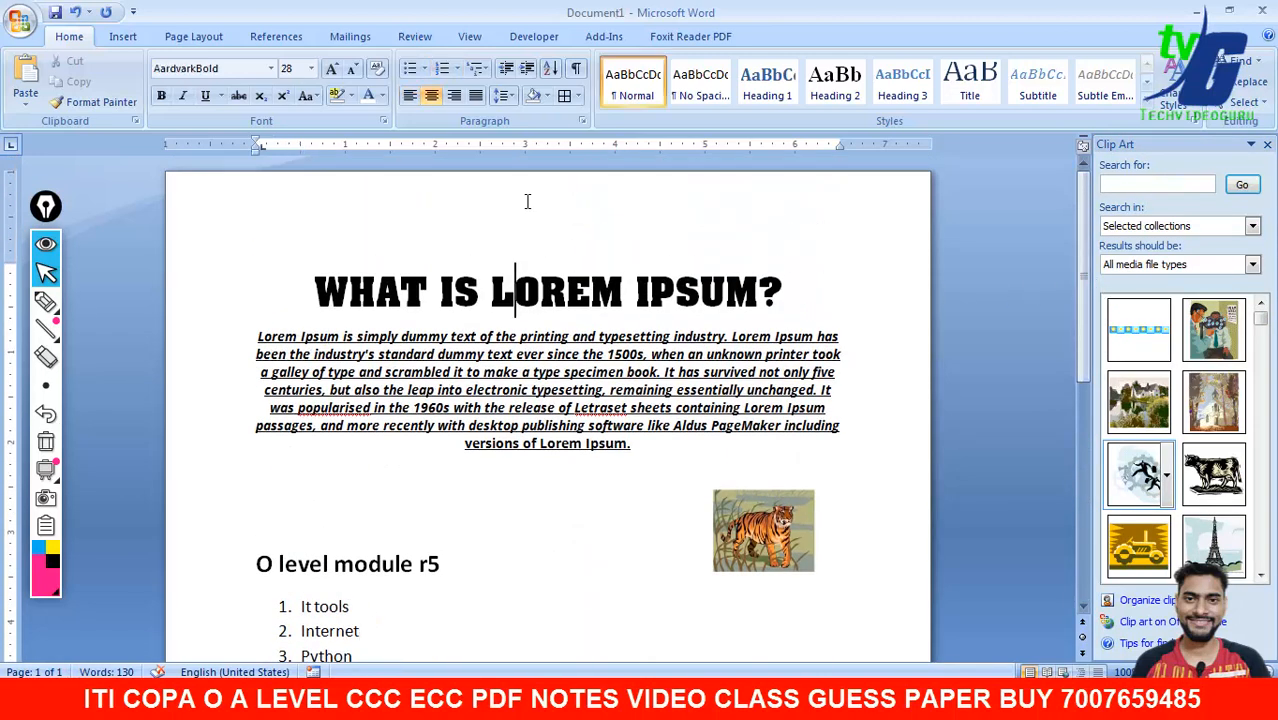
# - Insert the Blank design from the Header gallery, showing the [Type text] placeholder
pyautogui.doubleClick(525, 203)
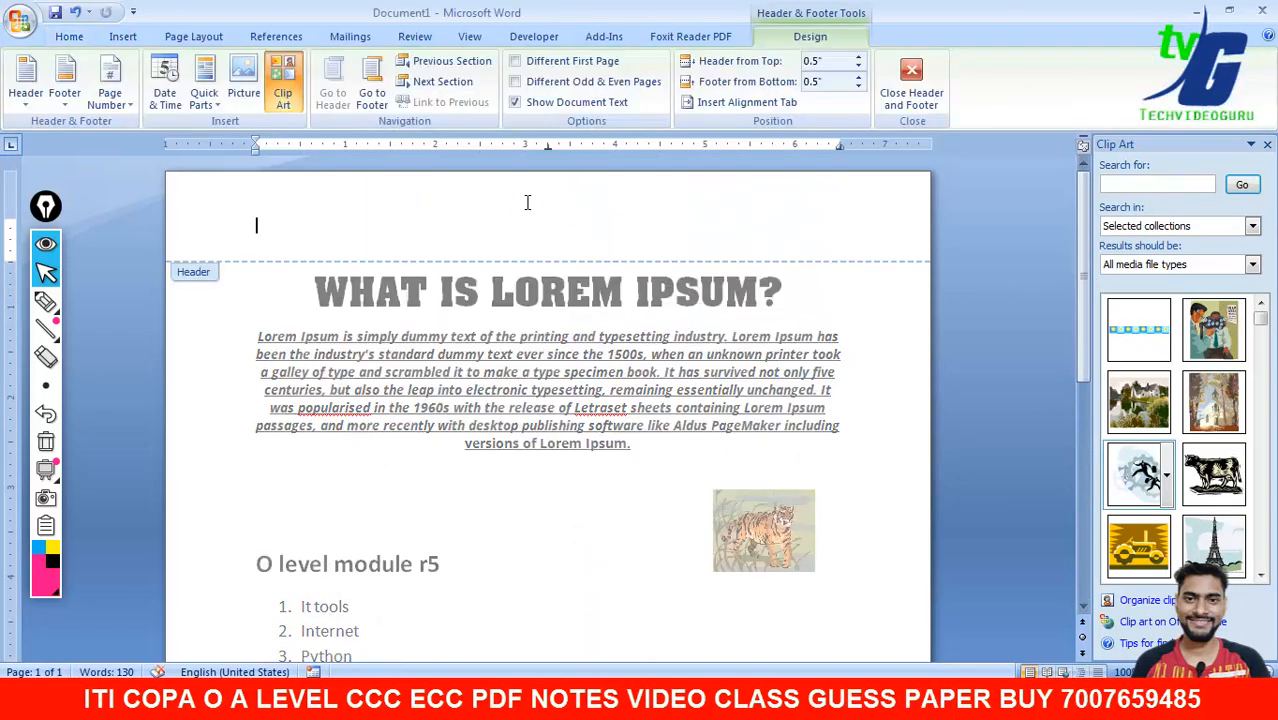
pyautogui.click(934, 86)
pyautogui.click(123, 38)
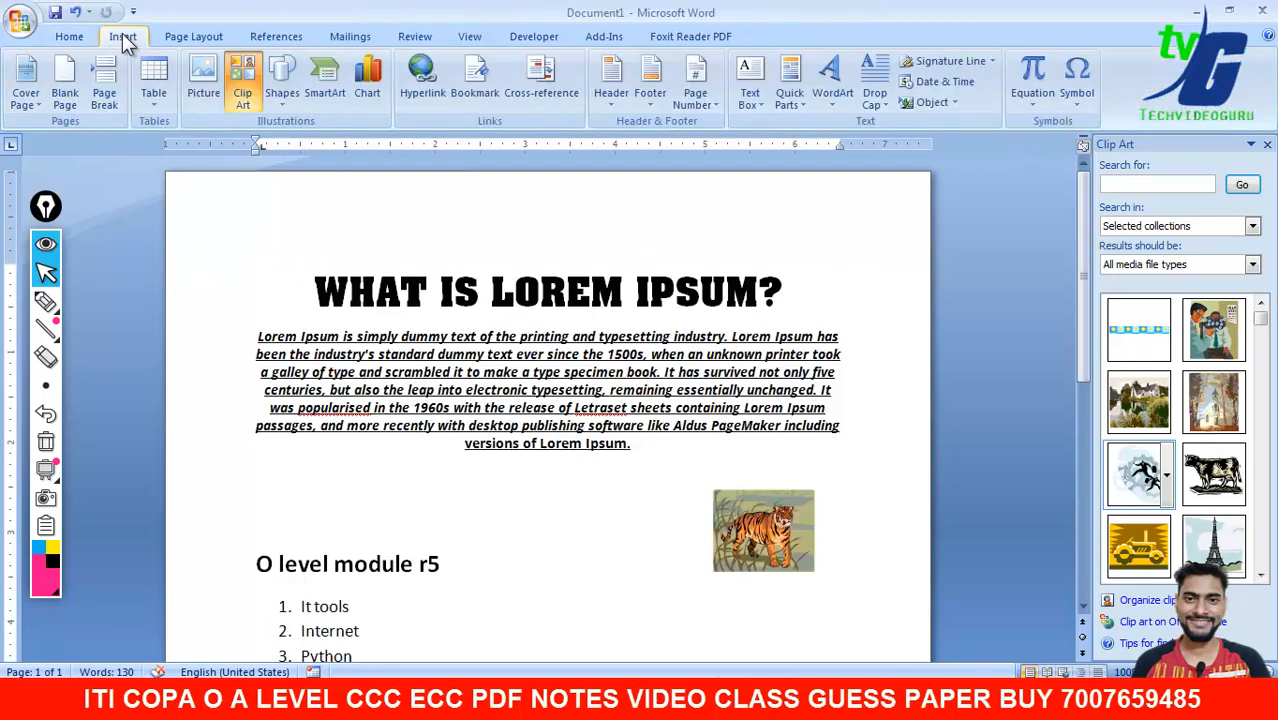
pyautogui.click(179, 36)
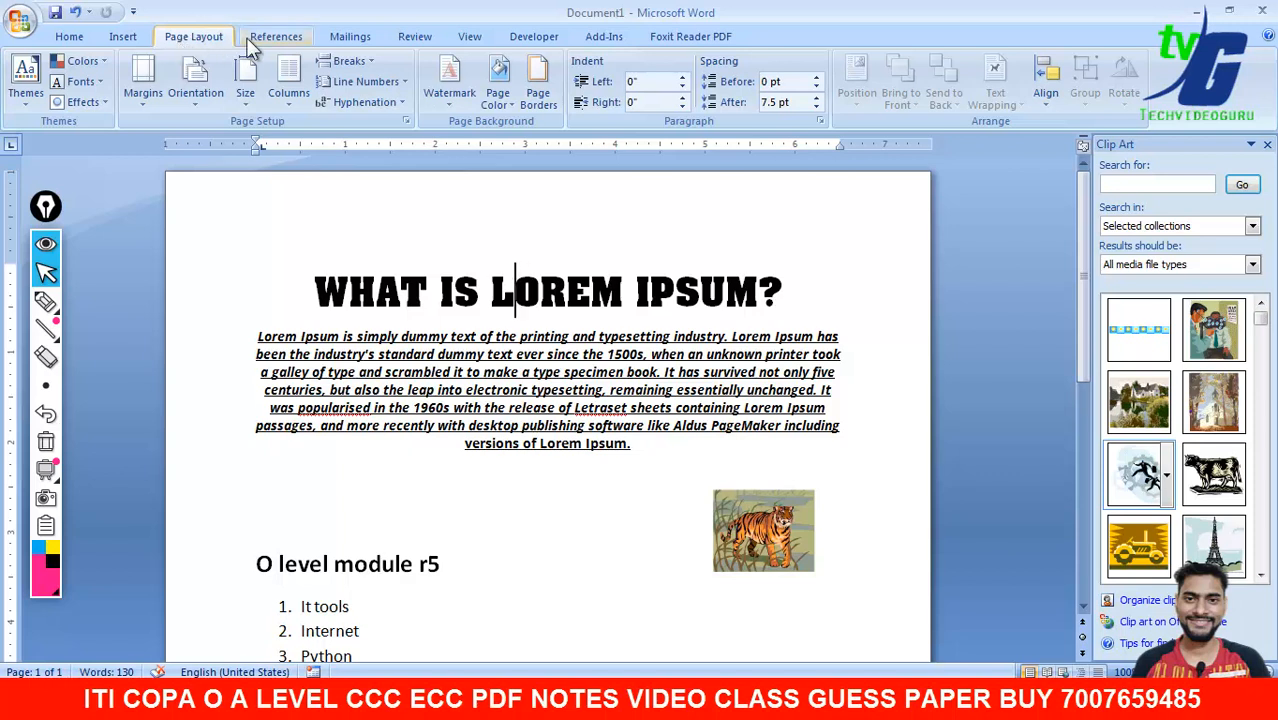
pyautogui.click(143, 40)
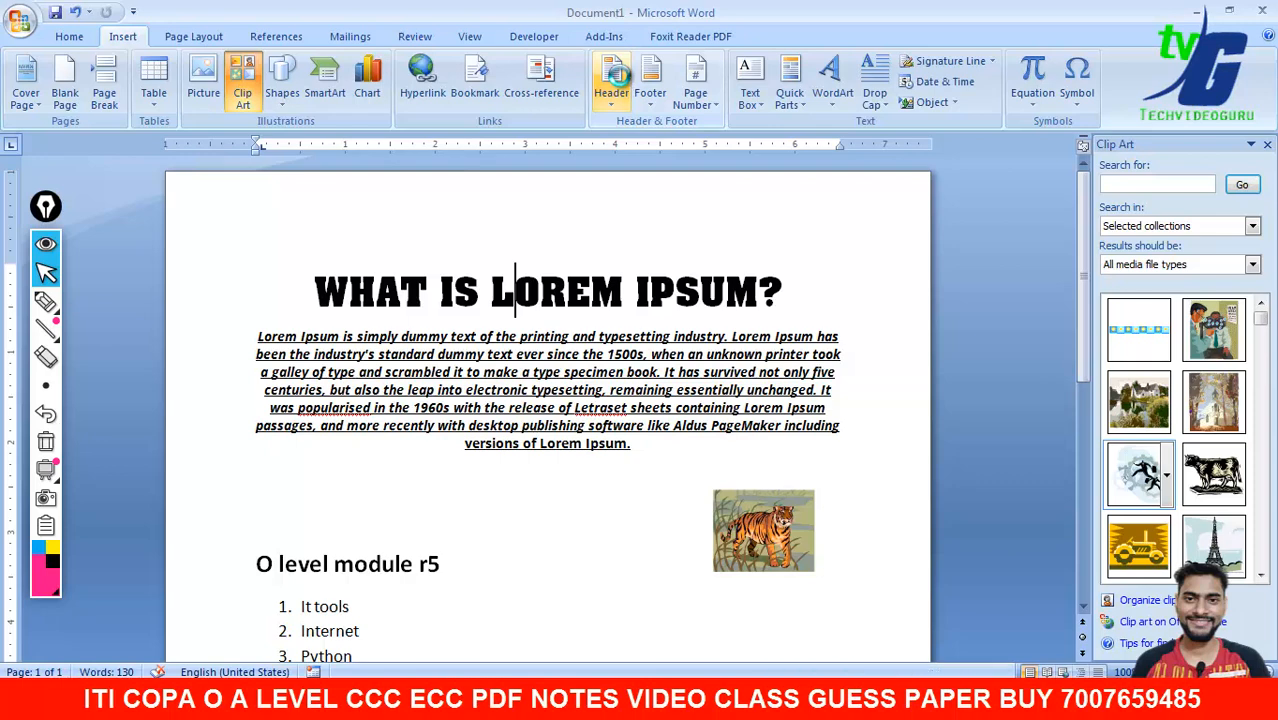
pyautogui.click(617, 76)
pyautogui.click(654, 180)
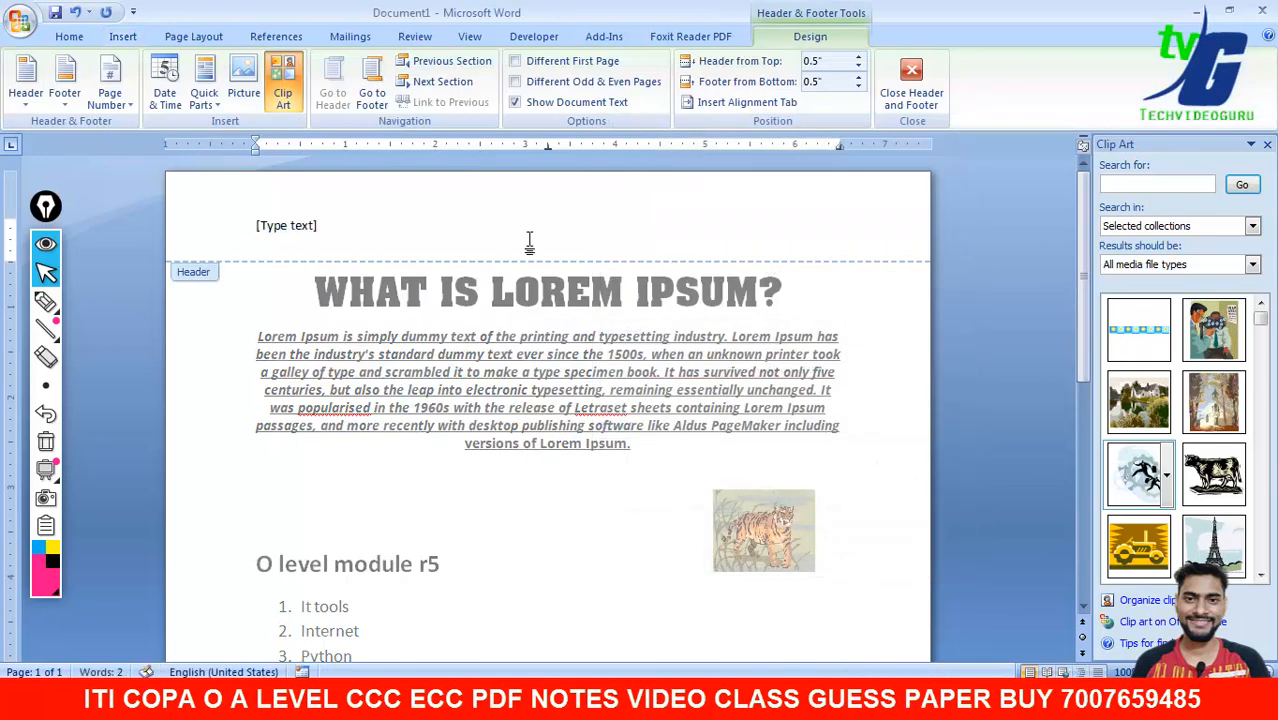
# - Type a name into the header placeholder and select the whole header line
pyautogui.click(268, 227)
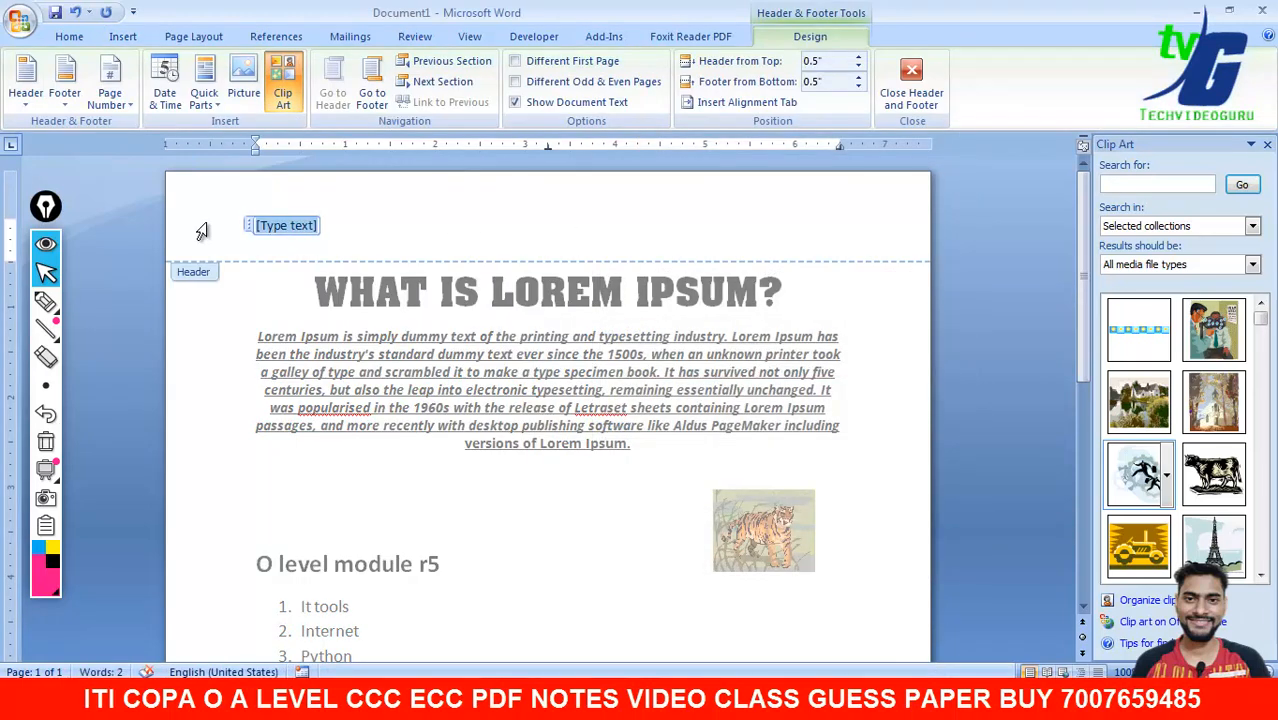
pyautogui.write('ra')
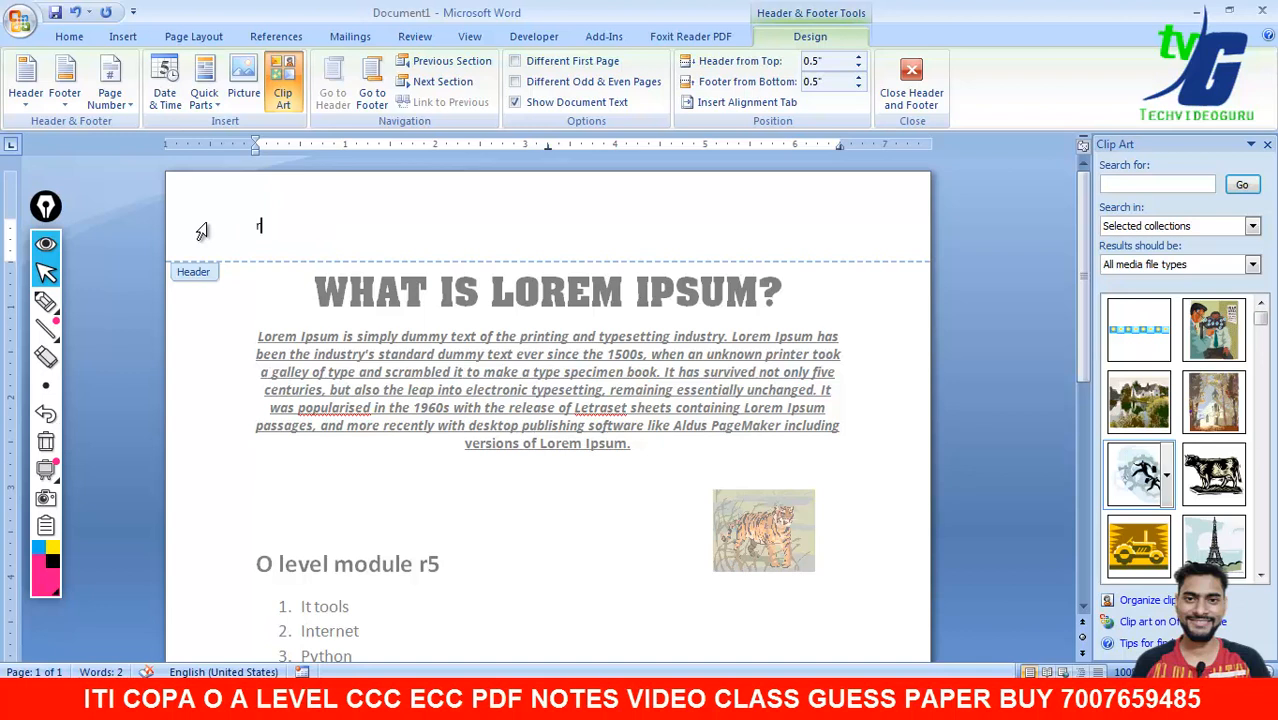
pyautogui.write('hul o level r5')
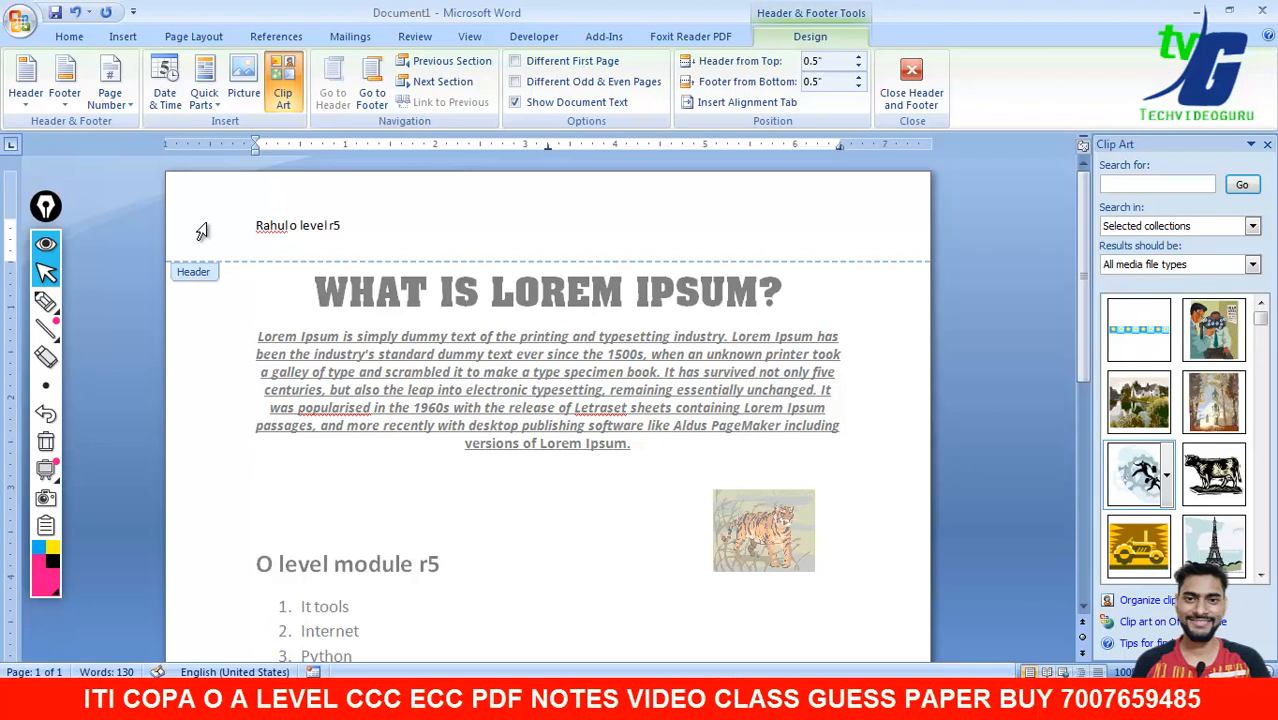
pyautogui.tripleClick(201, 231)
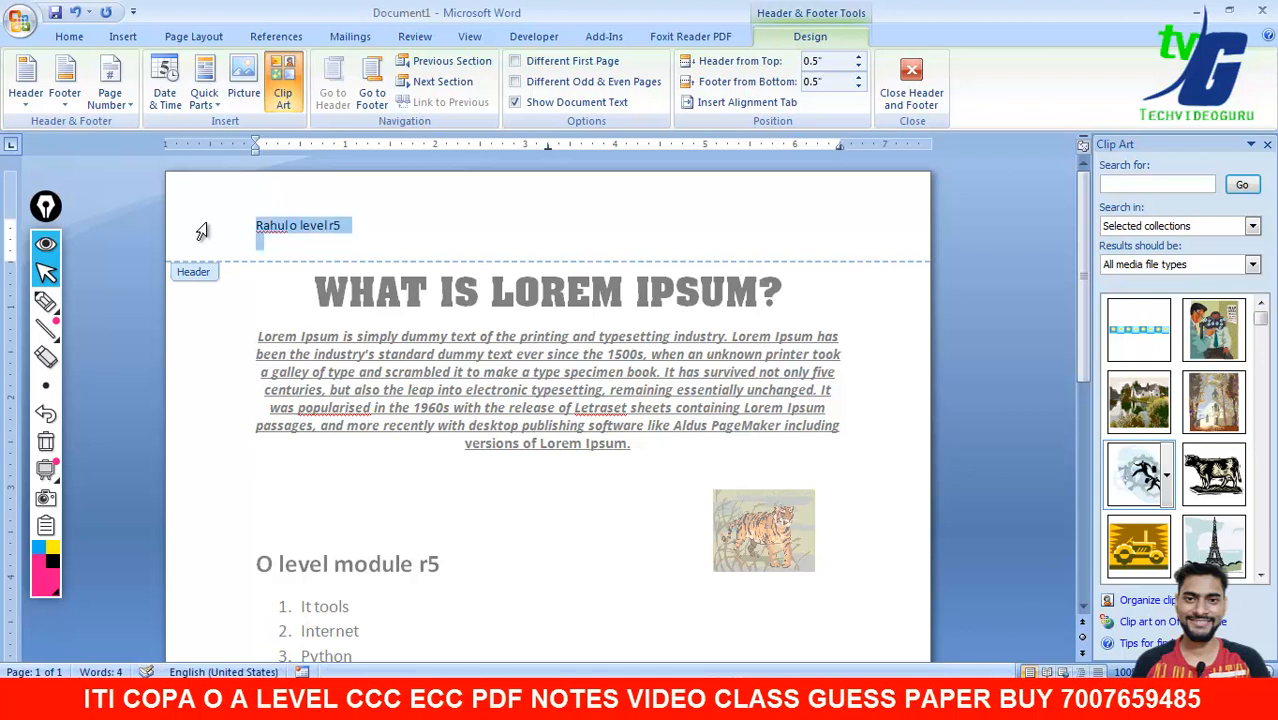
pyautogui.click(76, 36)
# - Grow the header text to 36 pt and make it bold
pyautogui.click(332, 68)
pyautogui.click(332, 68)
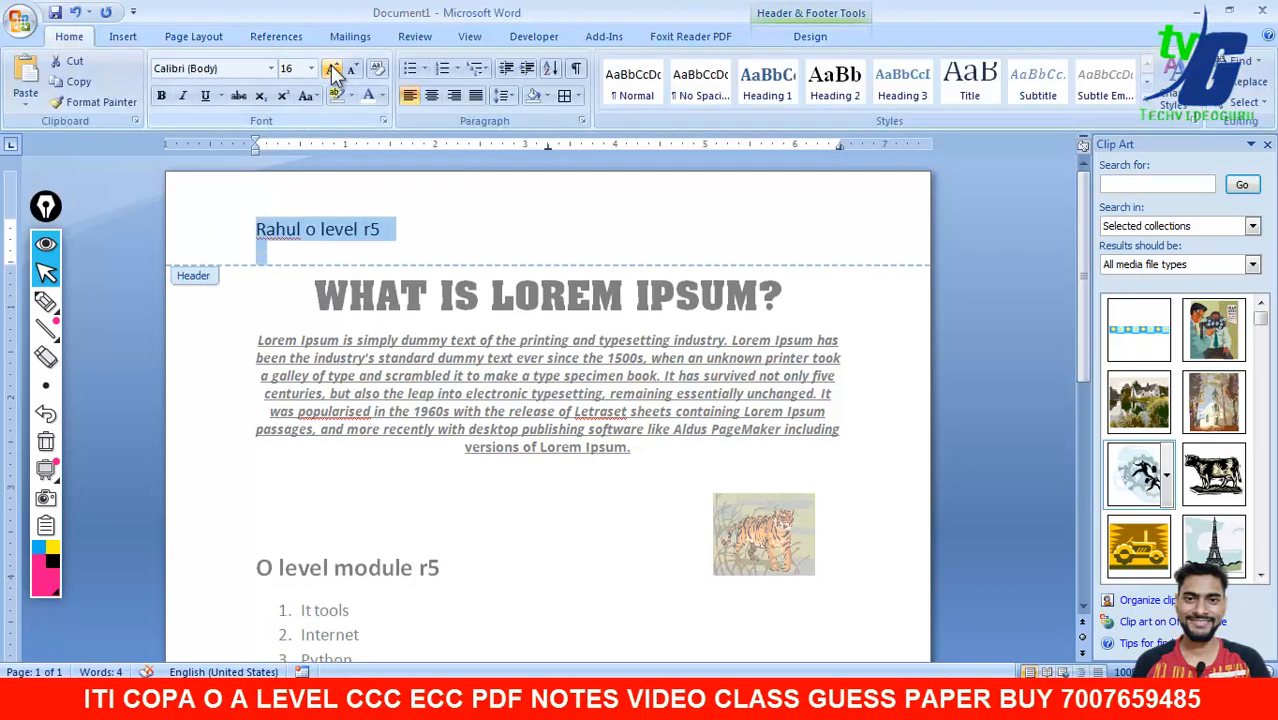
pyautogui.click(332, 68)
pyautogui.click(332, 68)
pyautogui.click(332, 68)
pyautogui.click(332, 68)
pyautogui.click(332, 68)
pyautogui.click(332, 68)
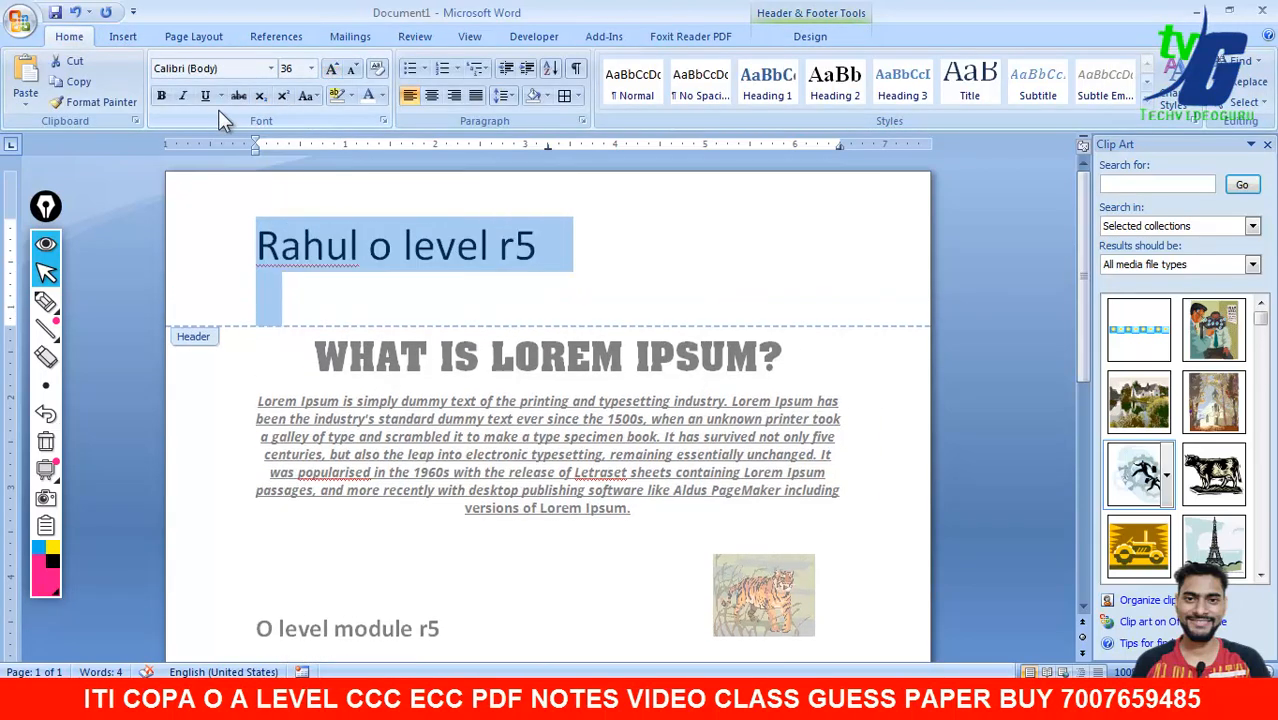
pyautogui.click(166, 97)
pyautogui.click(596, 229)
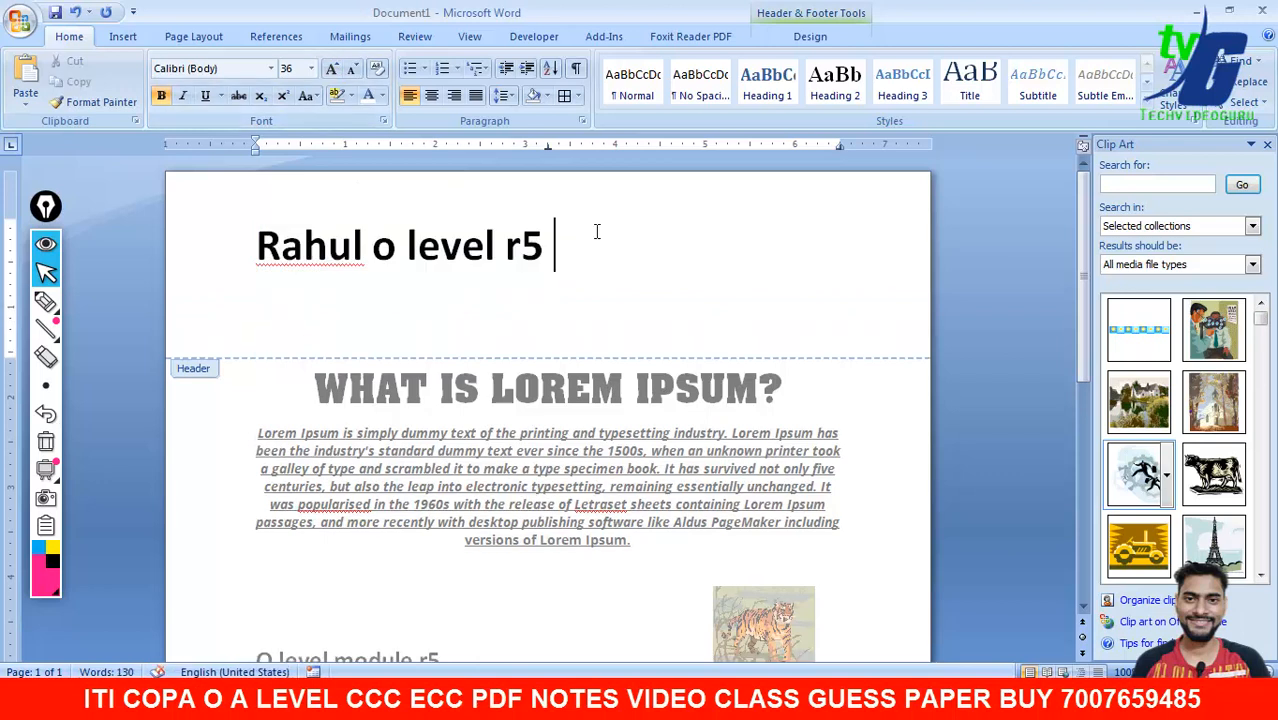
pyautogui.click(121, 40)
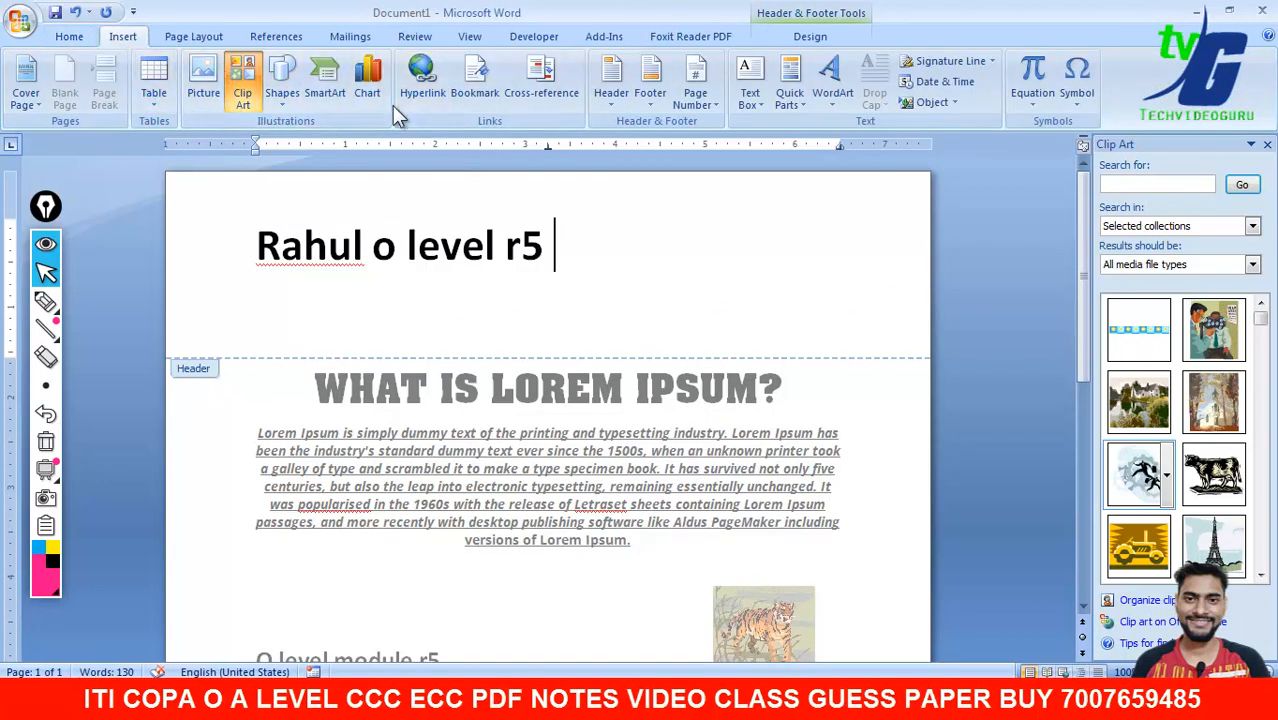
# - Insert the date 17-Sep-21 at the end of the header line and close header editing
pyautogui.click(810, 37)
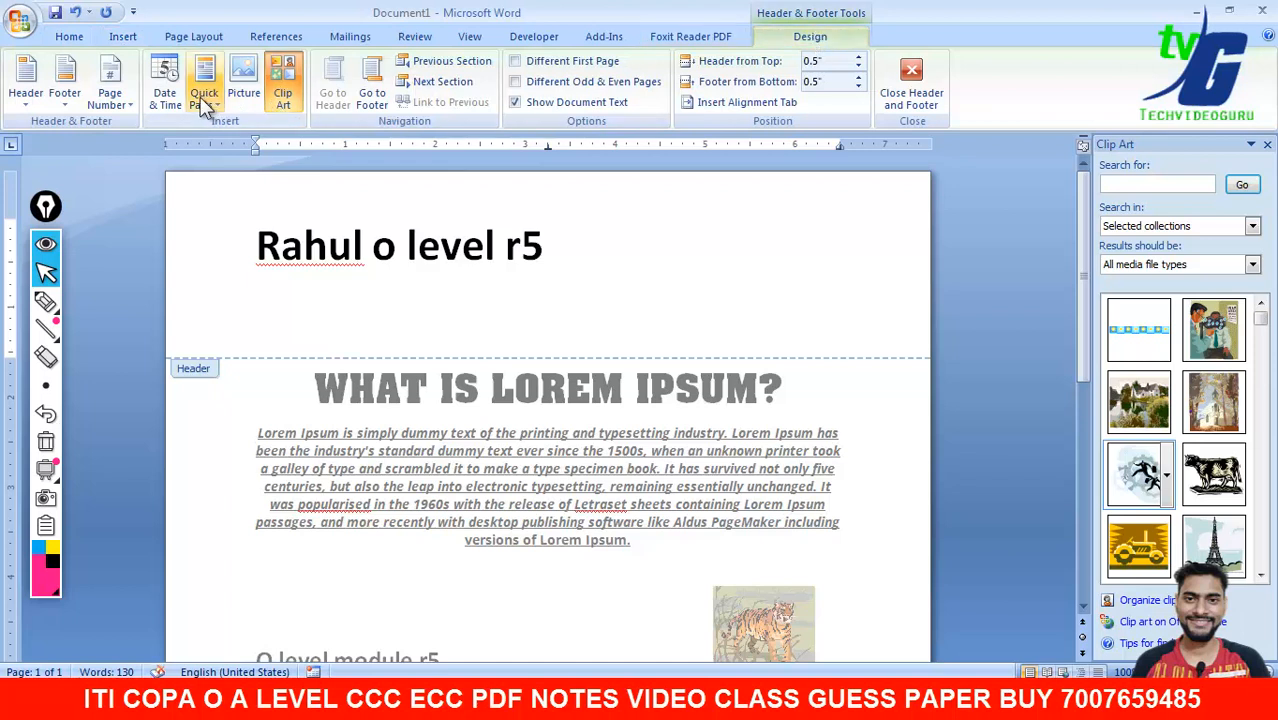
pyautogui.click(165, 90)
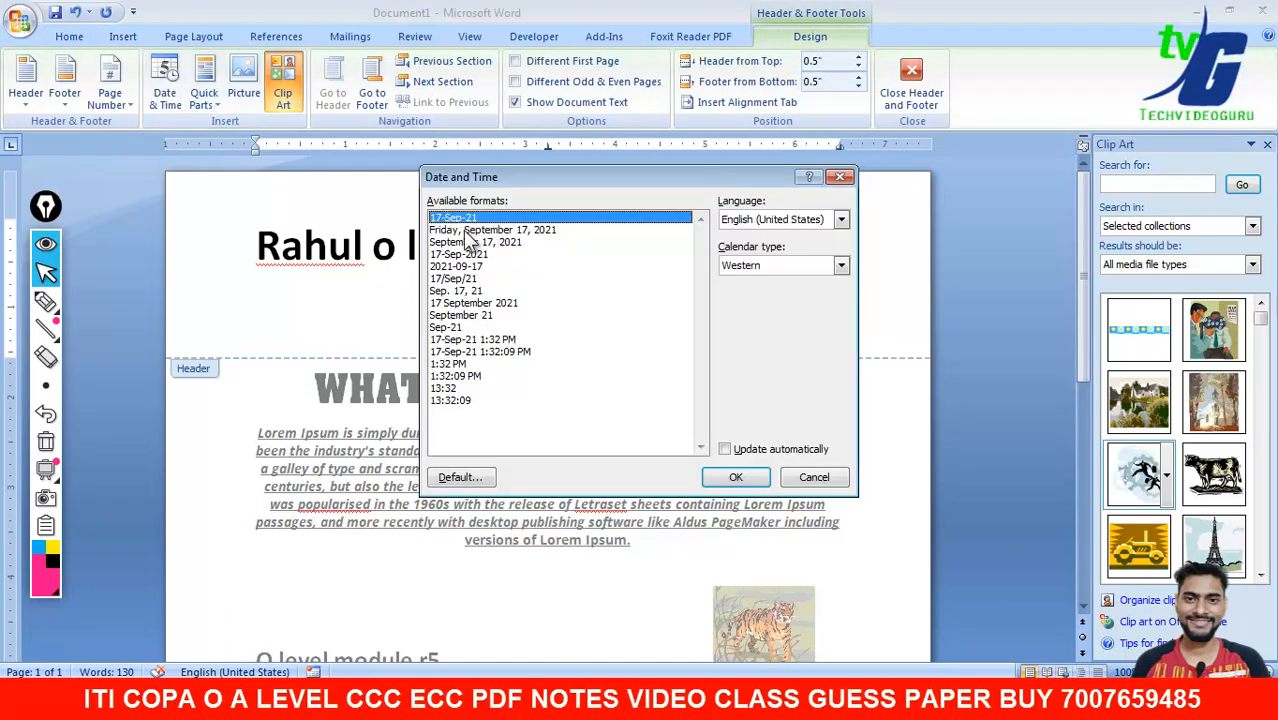
pyautogui.click(740, 477)
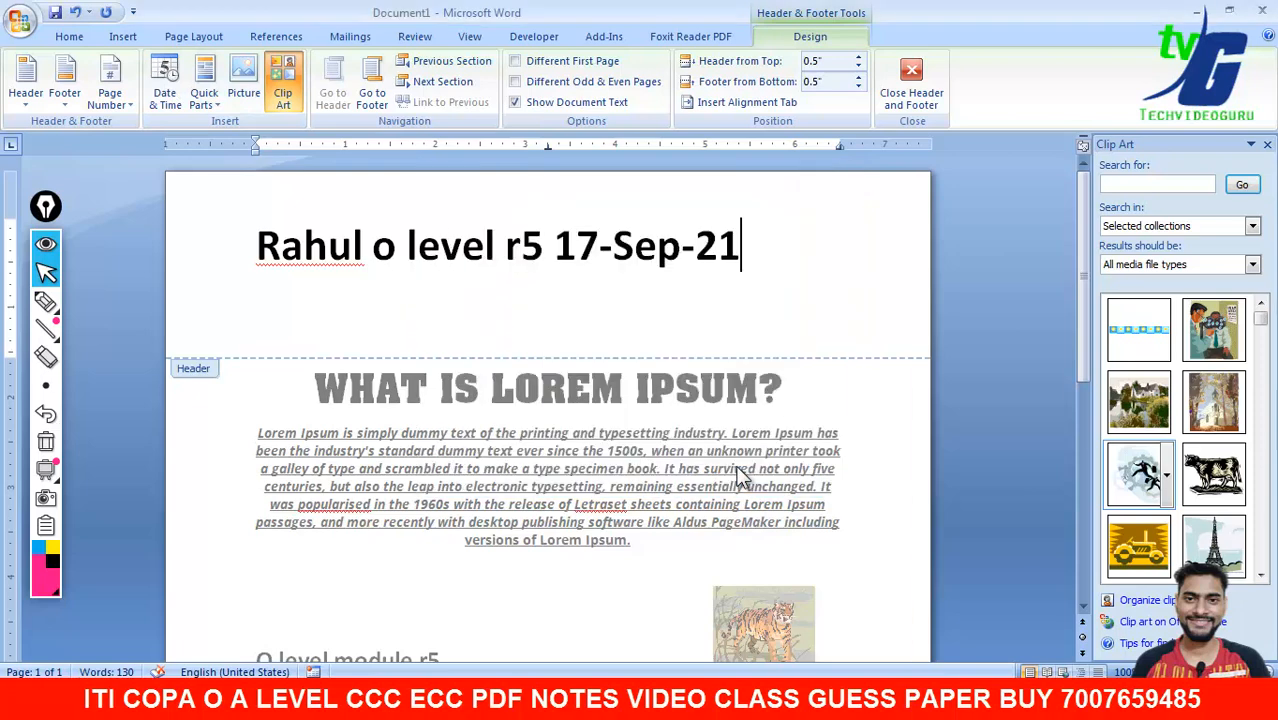
pyautogui.click(910, 82)
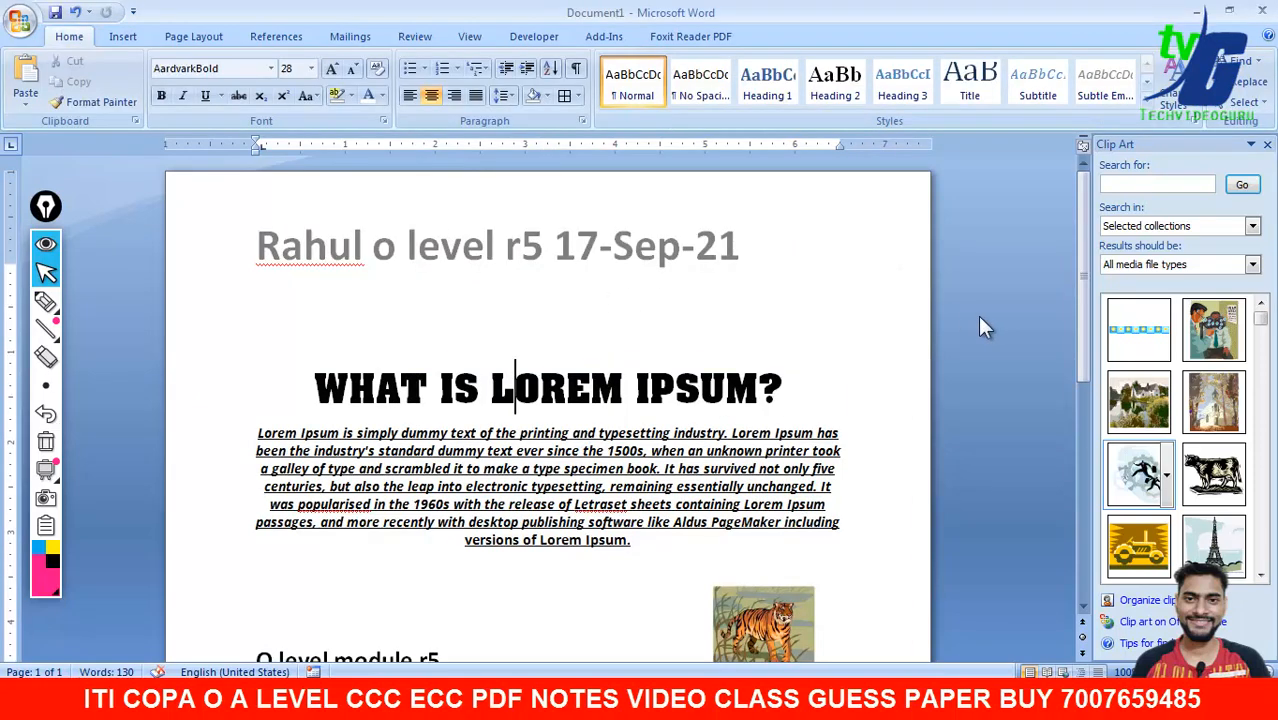
# - Insert a page break below the employee table to start a second page
pyautogui.moveTo(1083, 300); pyautogui.dragTo(1074, 604)
pyautogui.click(728, 571)
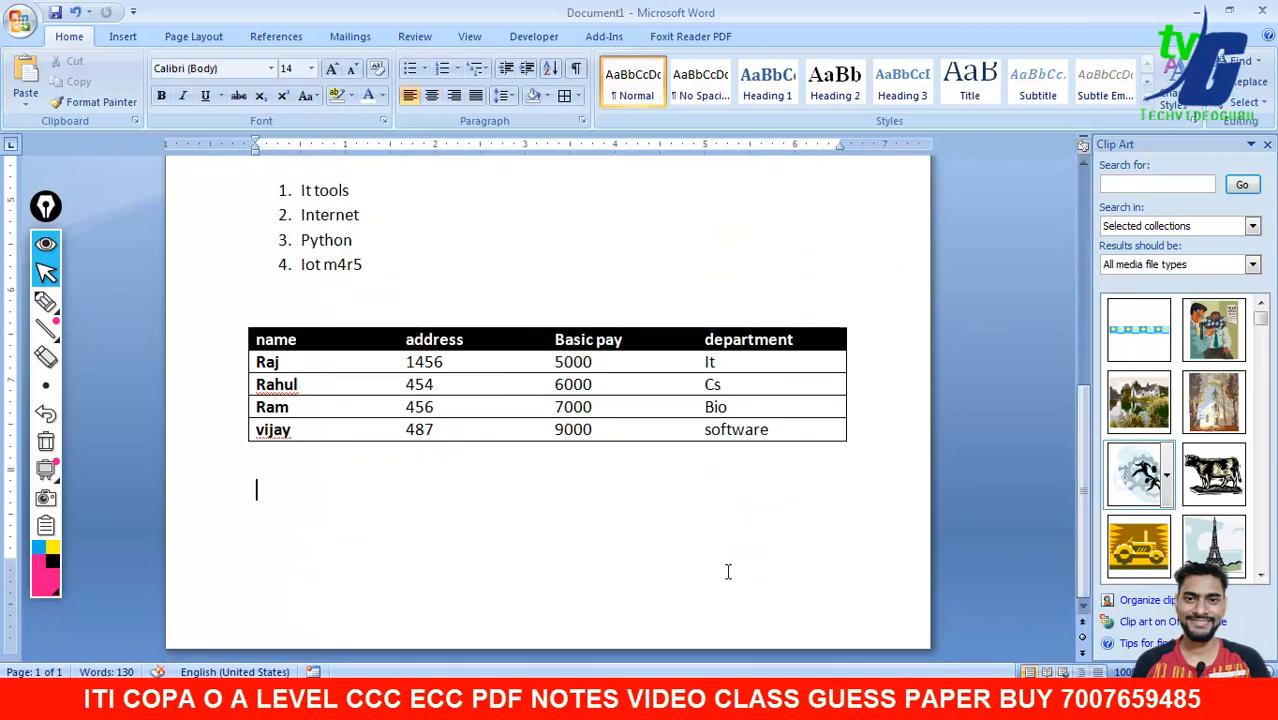
pyautogui.hotkey('ctrl', 'Return')
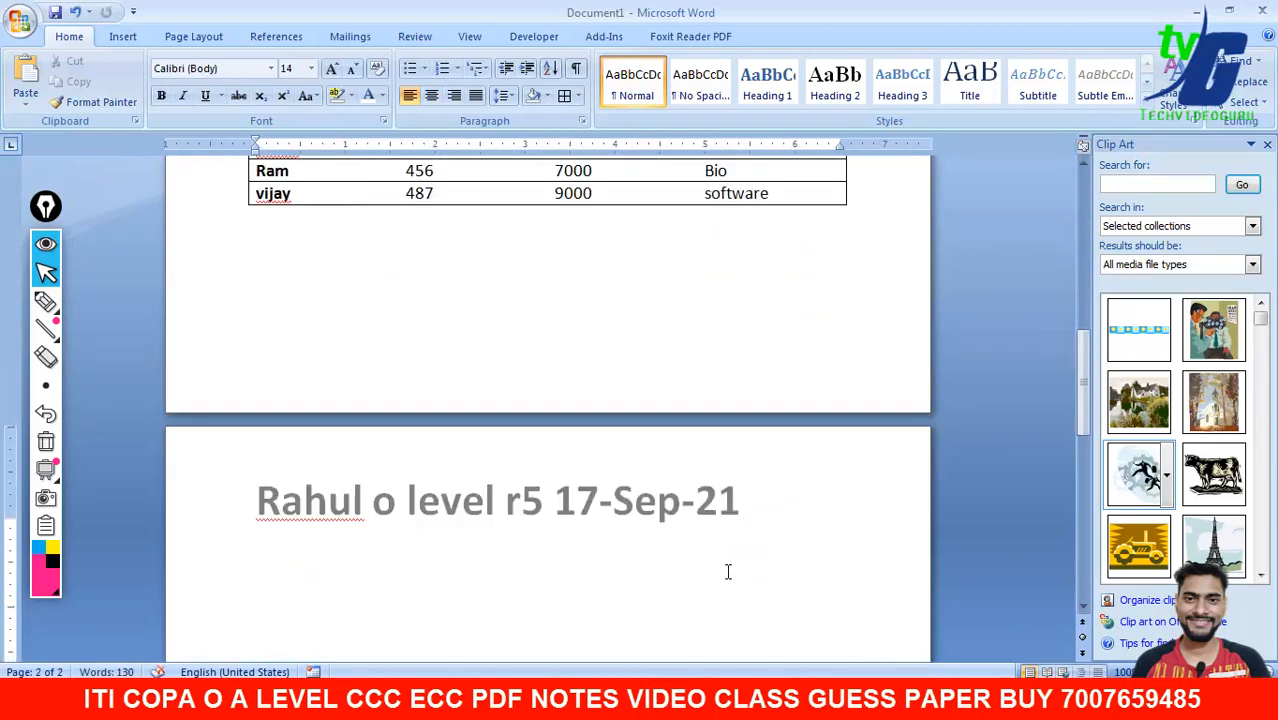
# - Open the page 1 footer for editing
pyautogui.moveTo(1083, 407); pyautogui.dragTo(1082, 248)
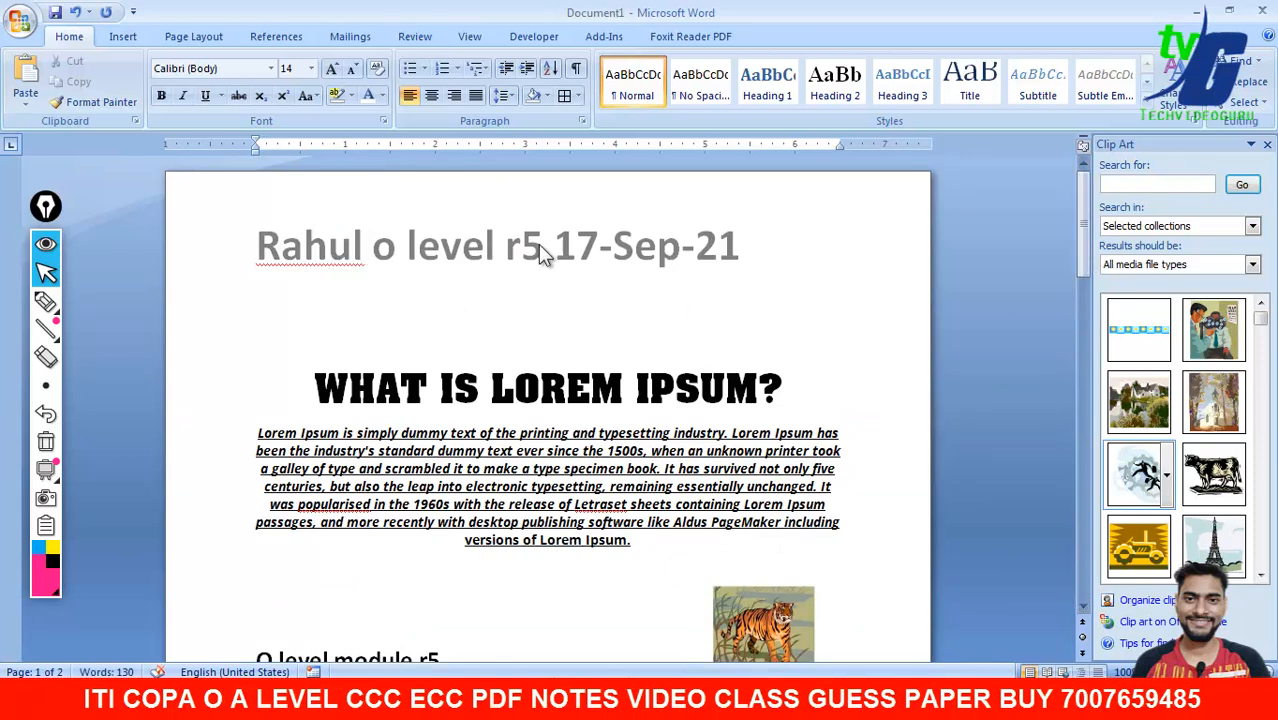
pyautogui.moveTo(1082, 258); pyautogui.dragTo(1087, 394)
pyautogui.doubleClick(523, 455)
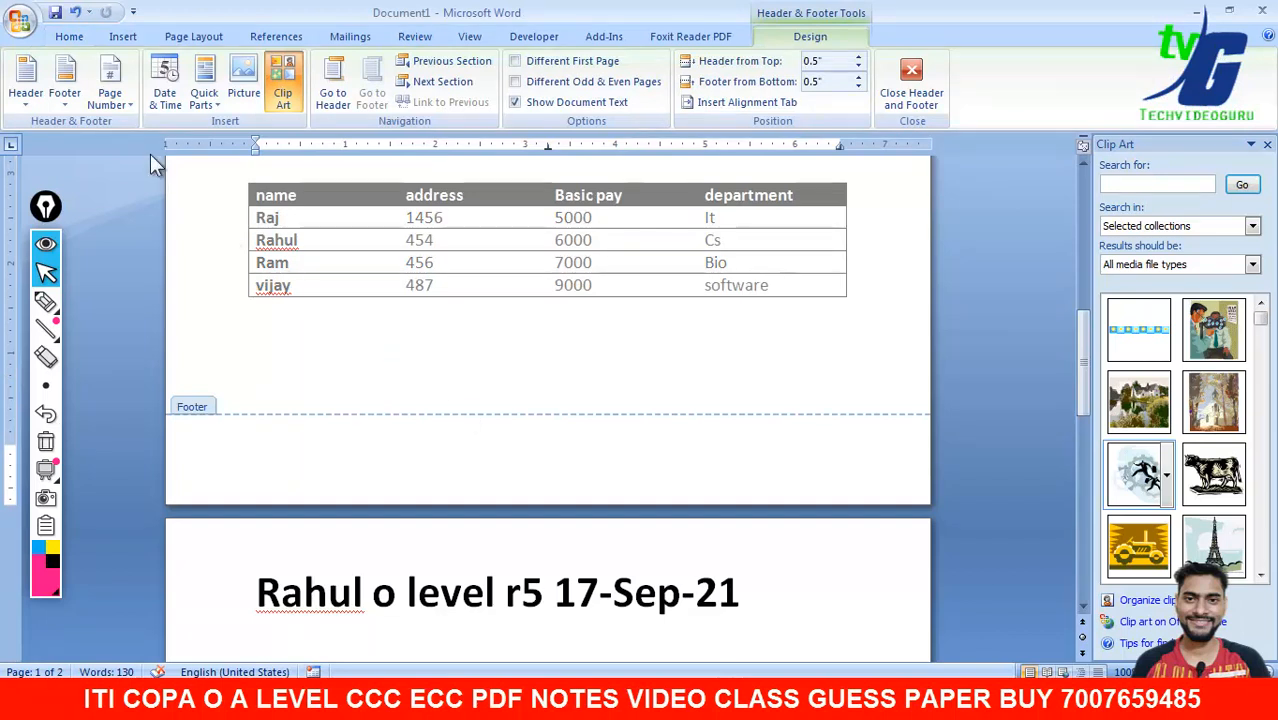
# - Add a centred Plain Number 2 page number at the top of the page
pyautogui.click(121, 100)
pyautogui.moveTo(130, 125)
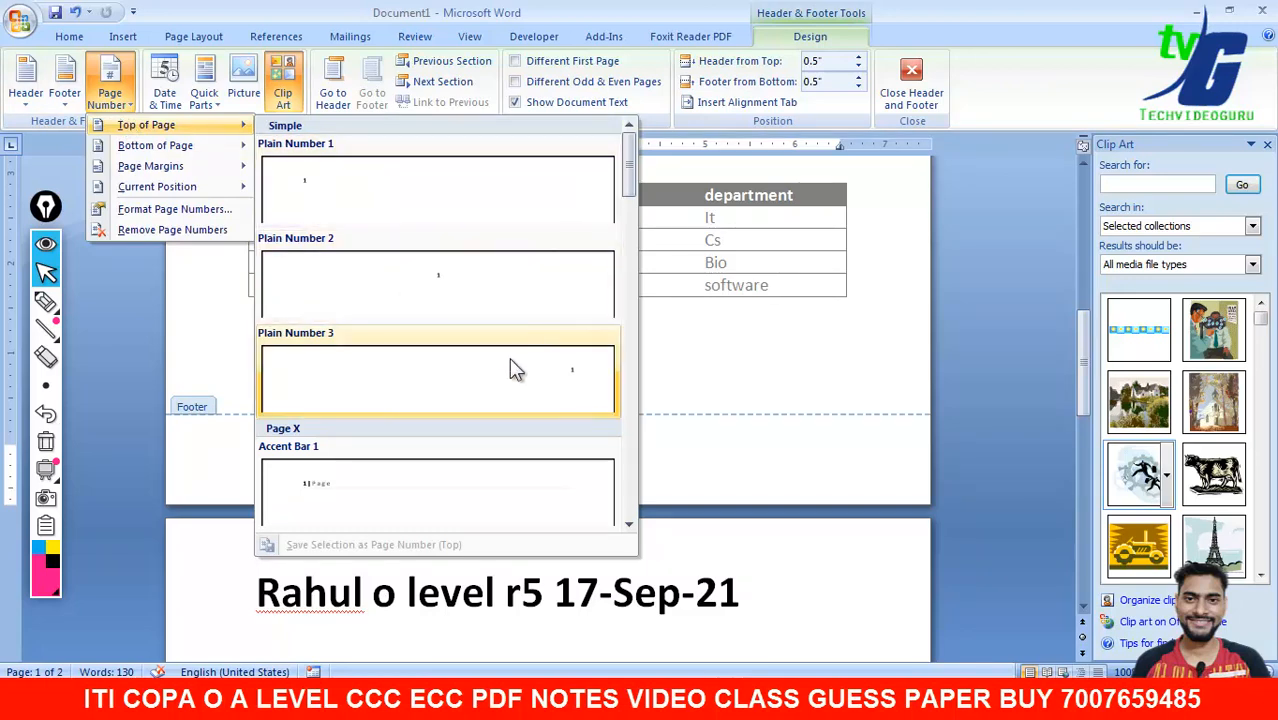
pyautogui.click(466, 296)
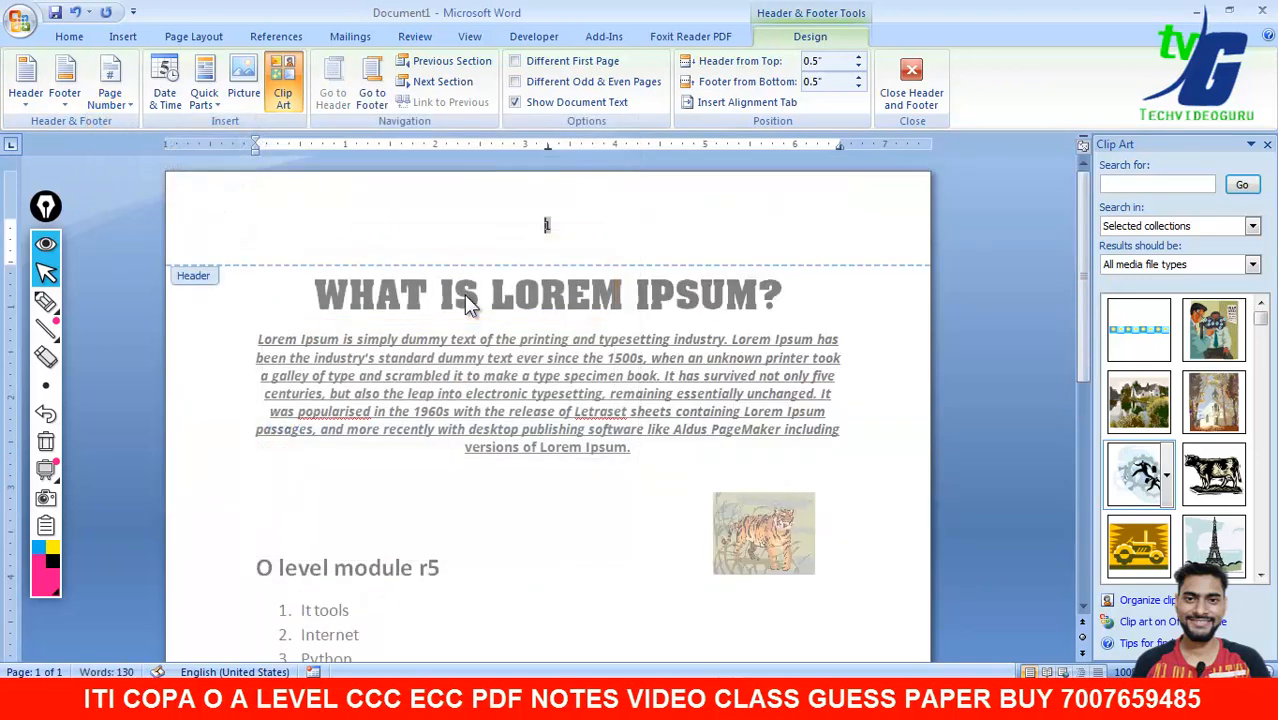
pyautogui.click(906, 90)
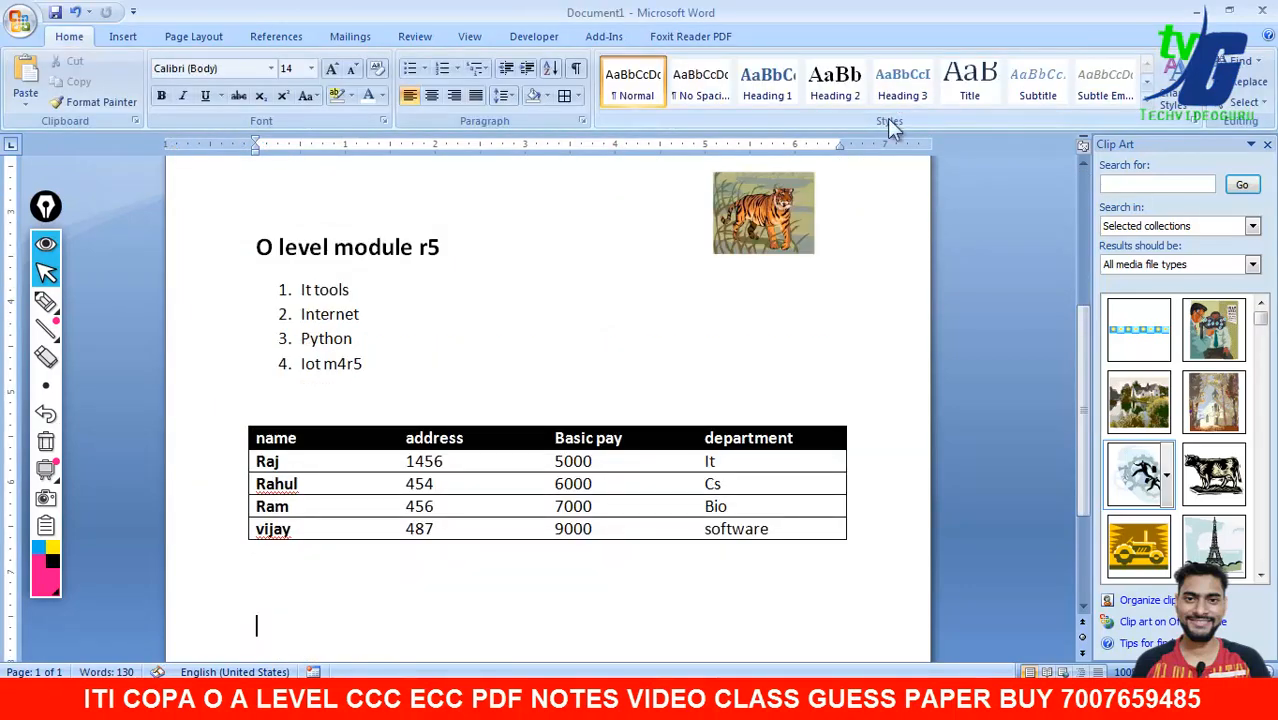
# - Add a centred Plain Number 2 page number to the bottom-of-page footer
pyautogui.moveTo(1084, 335); pyautogui.dragTo(1060, 452)
pyautogui.doubleClick(548, 617)
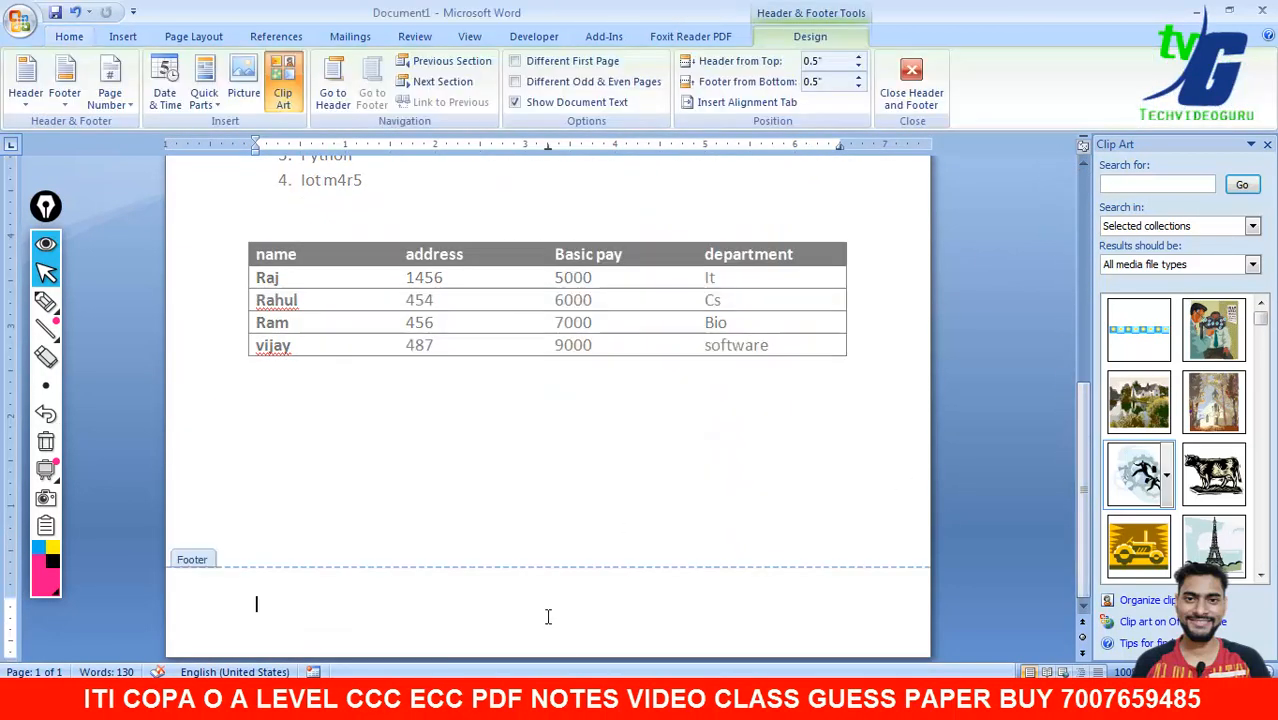
pyautogui.click(117, 104)
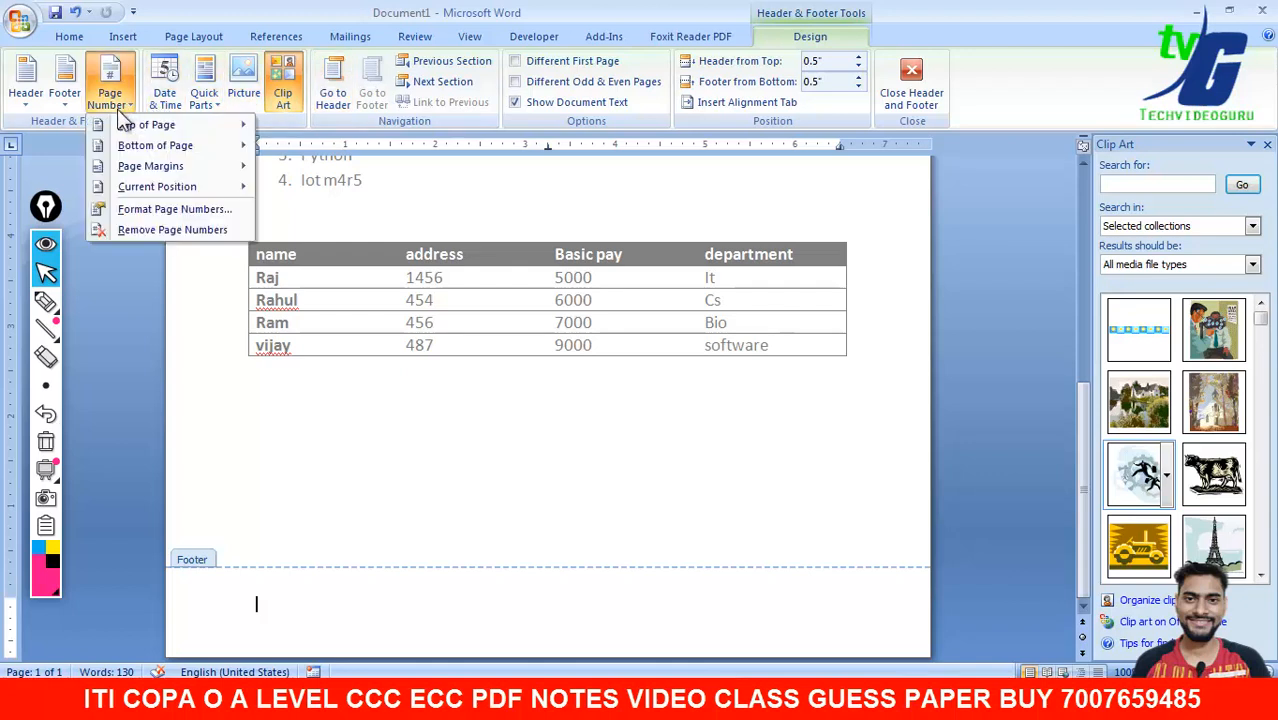
pyautogui.moveTo(156, 131)
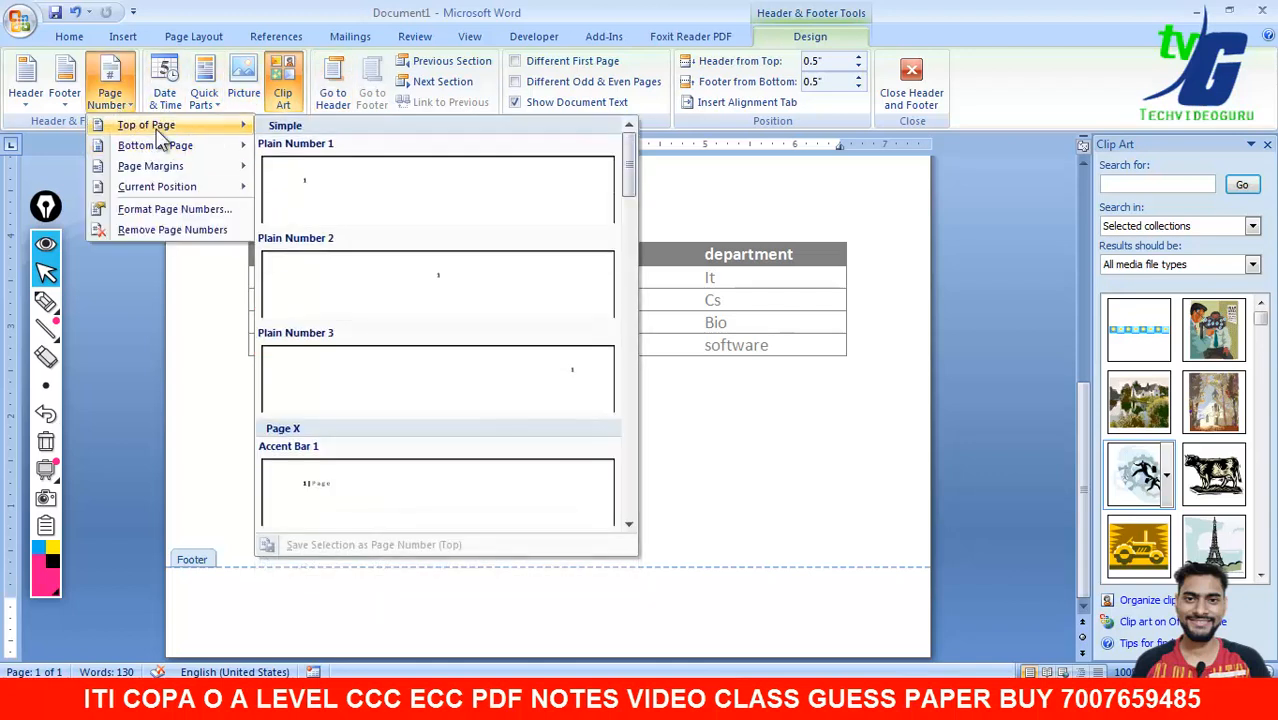
pyautogui.moveTo(168, 152)
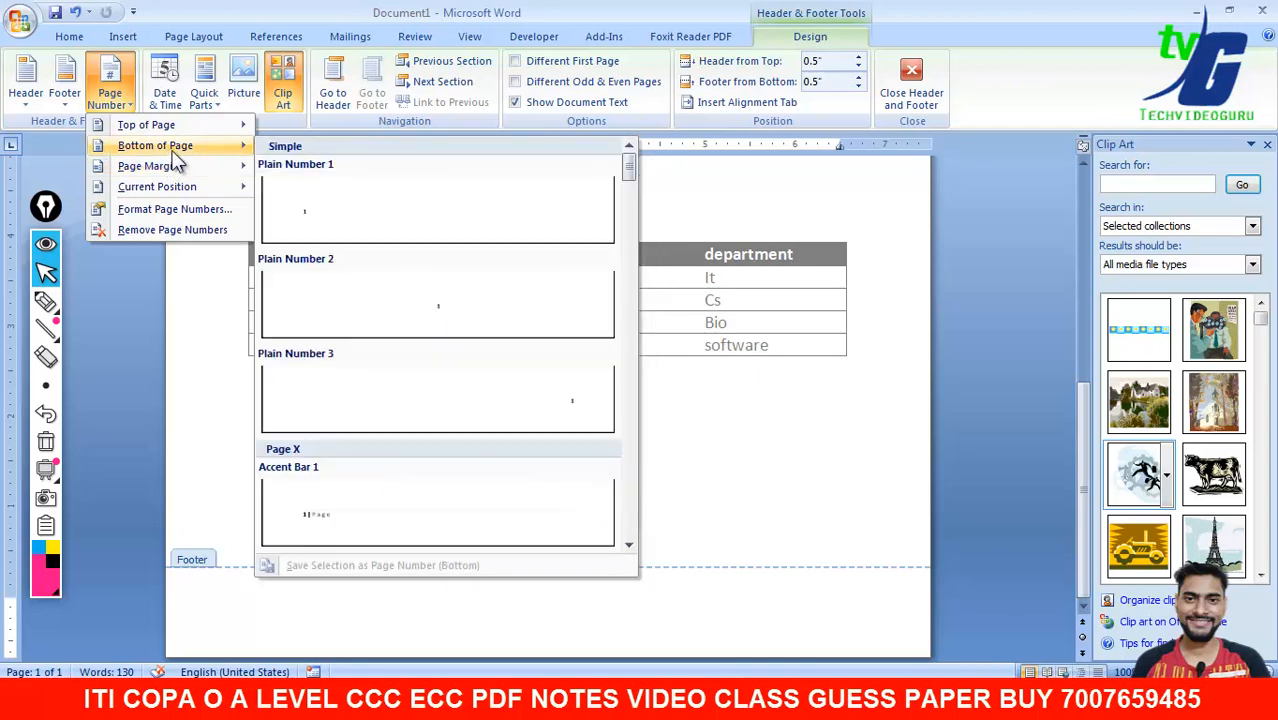
pyautogui.click(401, 286)
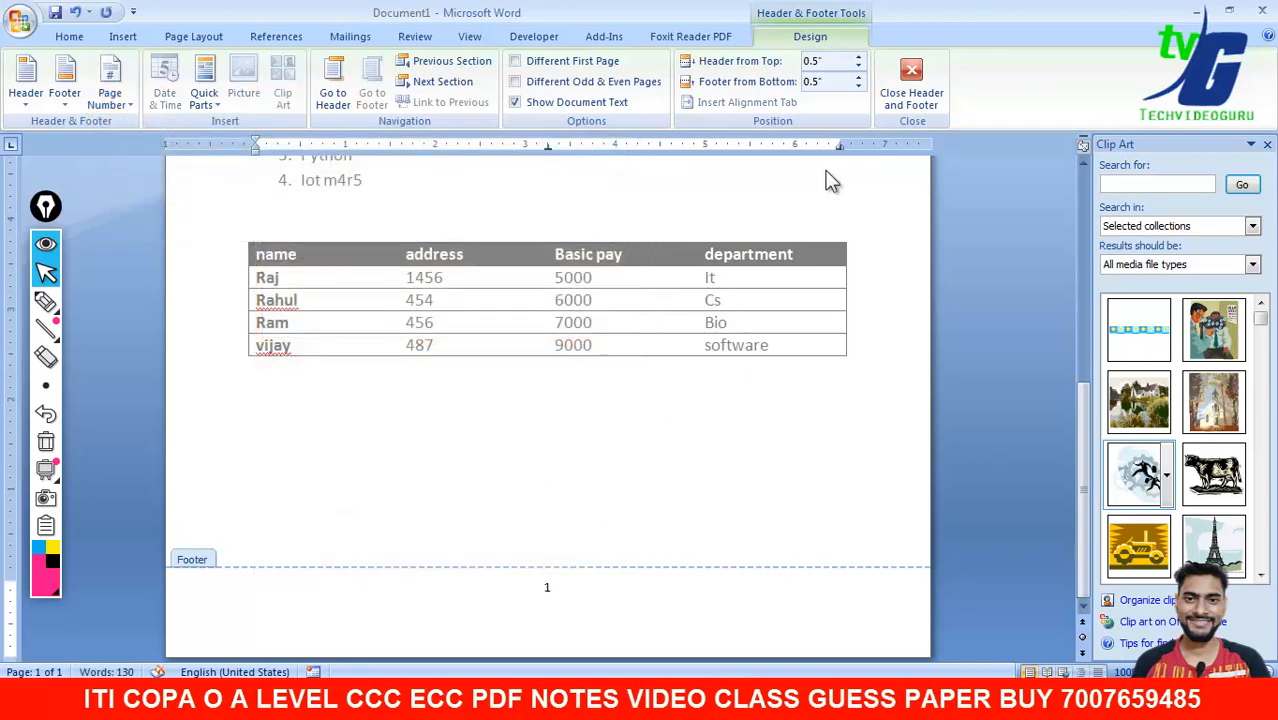
pyautogui.click(910, 80)
pyautogui.moveTo(1082, 400); pyautogui.dragTo(1078, 178)
# - Type a name plus 'o level' in the header, followed by the date 17-Sep-21
pyautogui.doubleClick(559, 227)
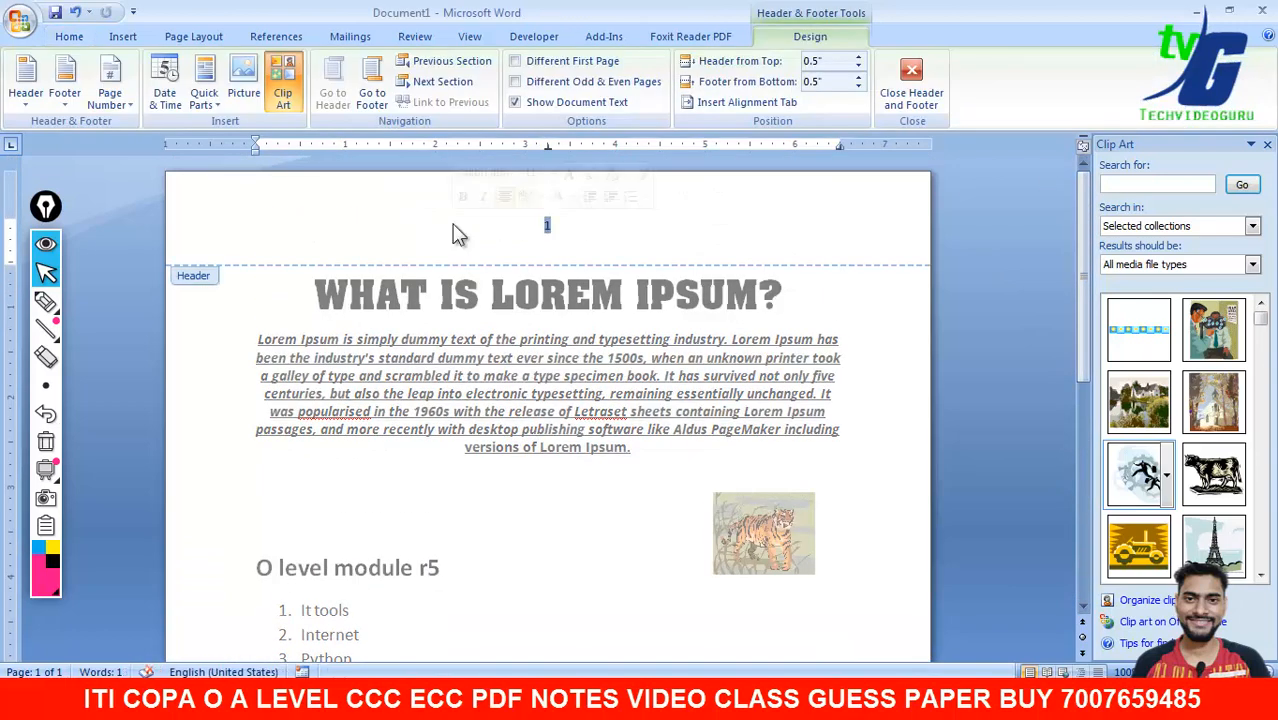
pyautogui.write('rahul o leve')
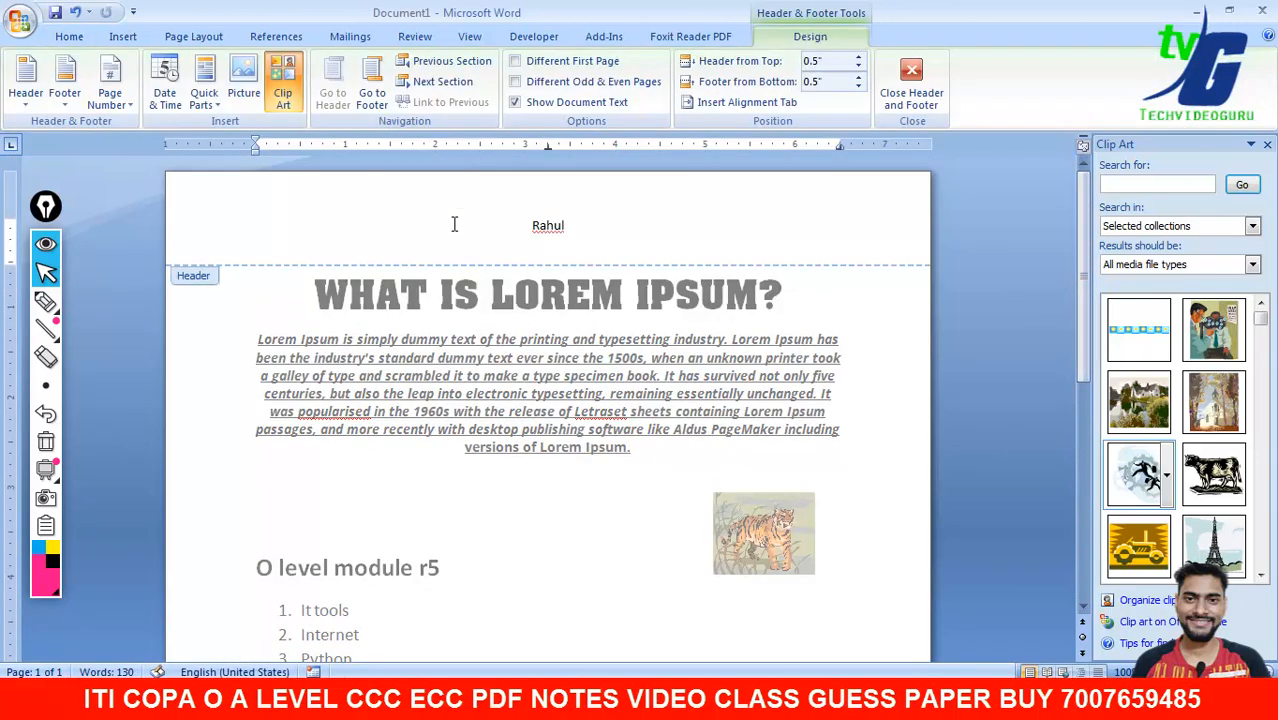
pyautogui.write('l')
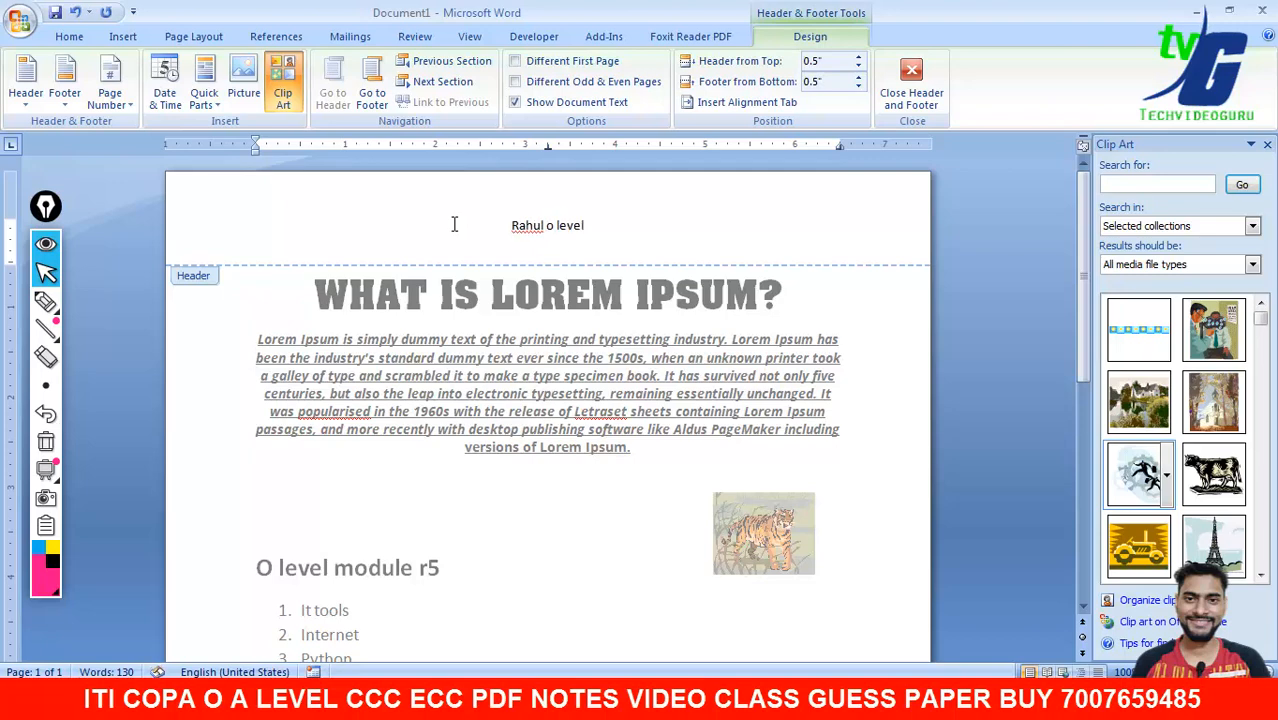
pyautogui.click(168, 80)
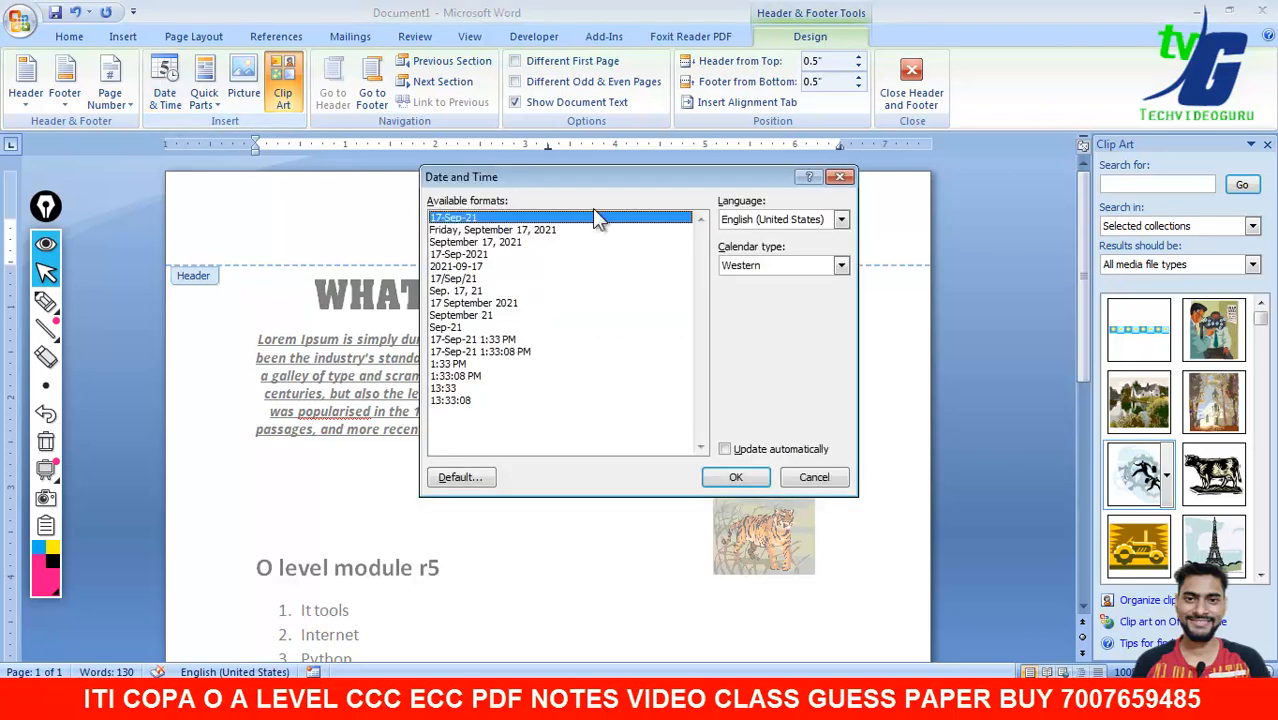
pyautogui.click(752, 476)
# - Enlarge the whole header line by three font-size steps and close the header
pyautogui.moveTo(614, 226); pyautogui.dragTo(446, 226)
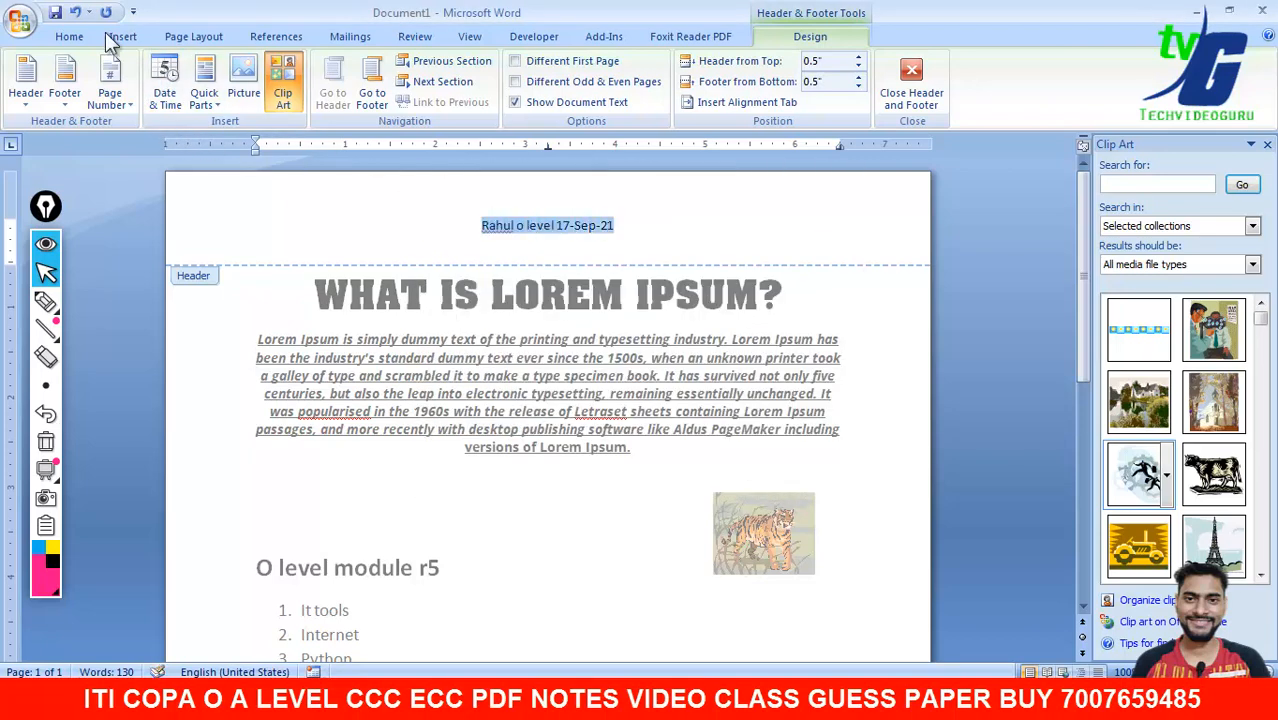
pyautogui.click(70, 37)
pyautogui.click(332, 69)
pyautogui.click(332, 69)
pyautogui.click(332, 69)
pyautogui.click(332, 69)
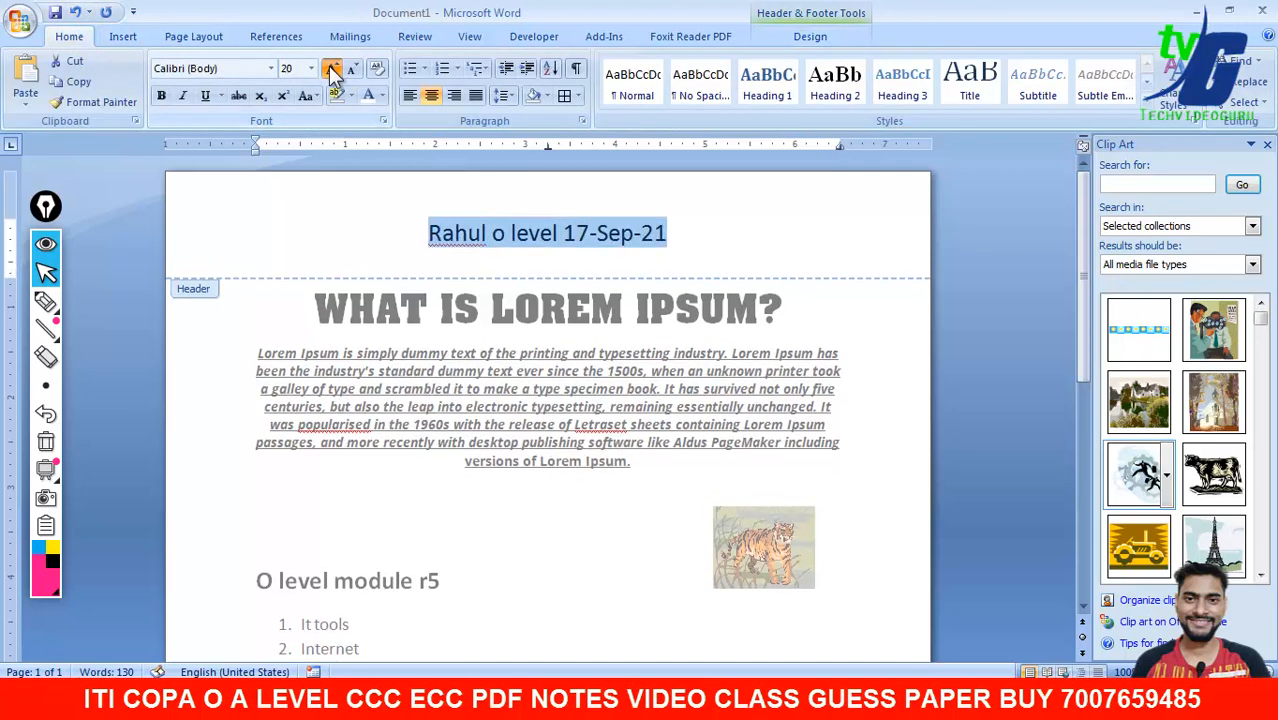
pyautogui.click(332, 69)
pyautogui.click(332, 69)
pyautogui.click(332, 69)
pyautogui.click(332, 69)
pyautogui.click(810, 36)
pyautogui.click(913, 78)
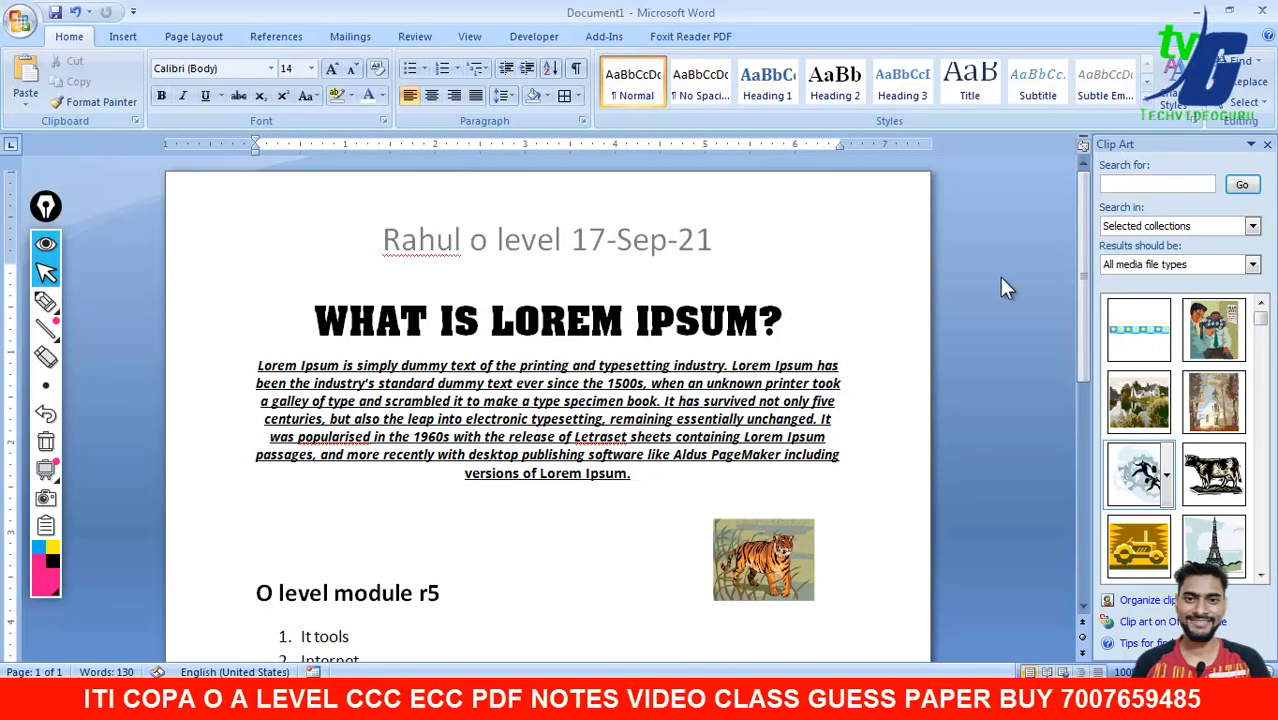
pyautogui.moveTo(1078, 286); pyautogui.dragTo(1071, 550)
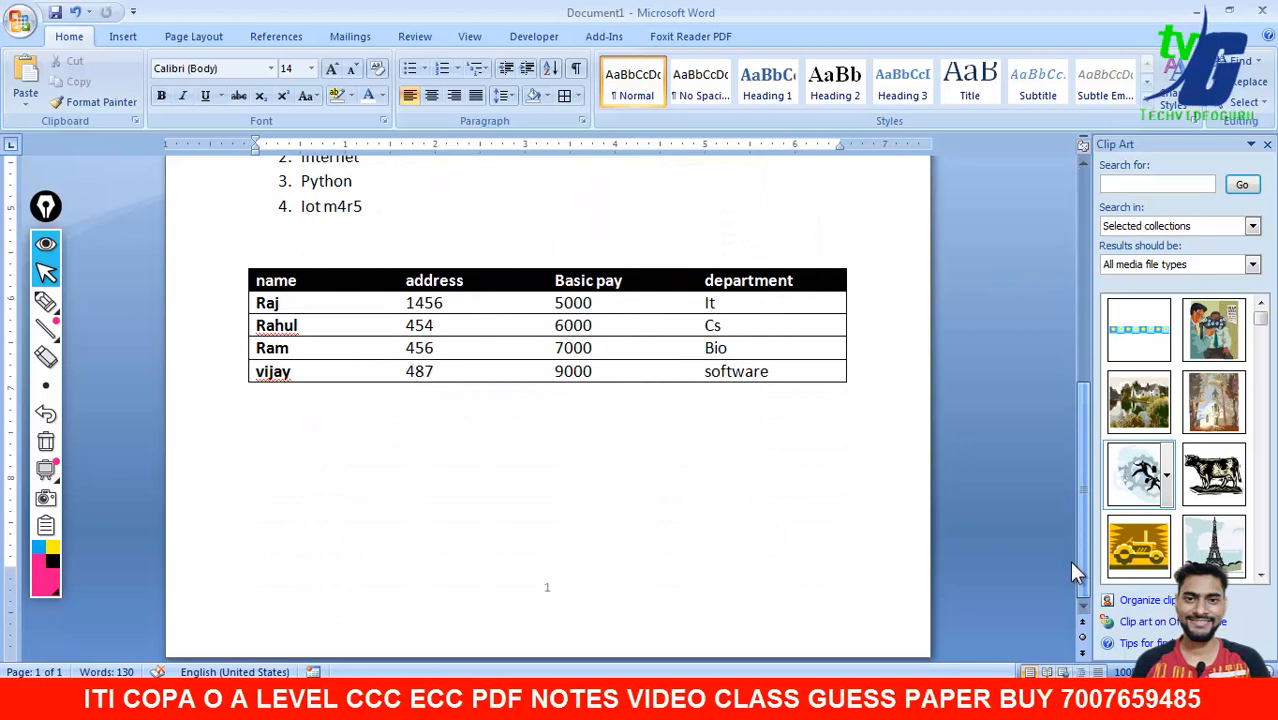
# - Start a new page and grow the footer page number to 36 pt
pyautogui.hotkey('ctrl', 'Return')
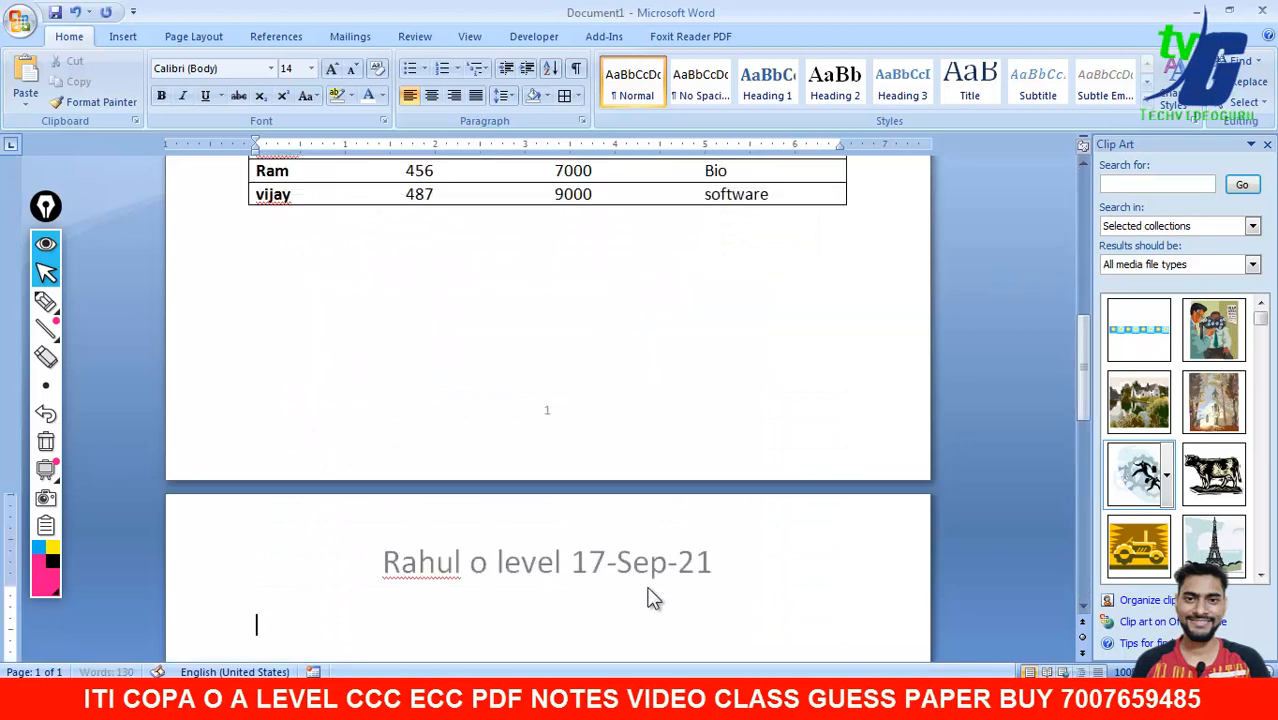
pyautogui.moveTo(1082, 405); pyautogui.dragTo(1082, 590)
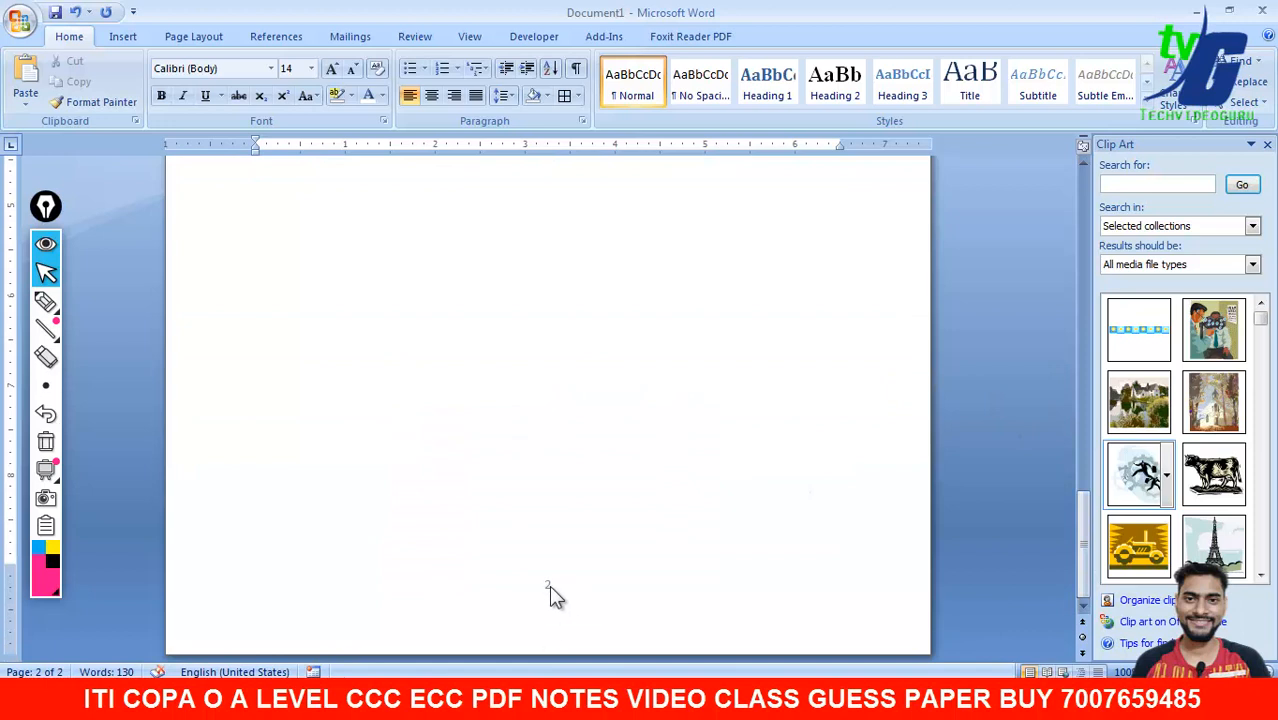
pyautogui.doubleClick(549, 586)
pyautogui.click(68, 36)
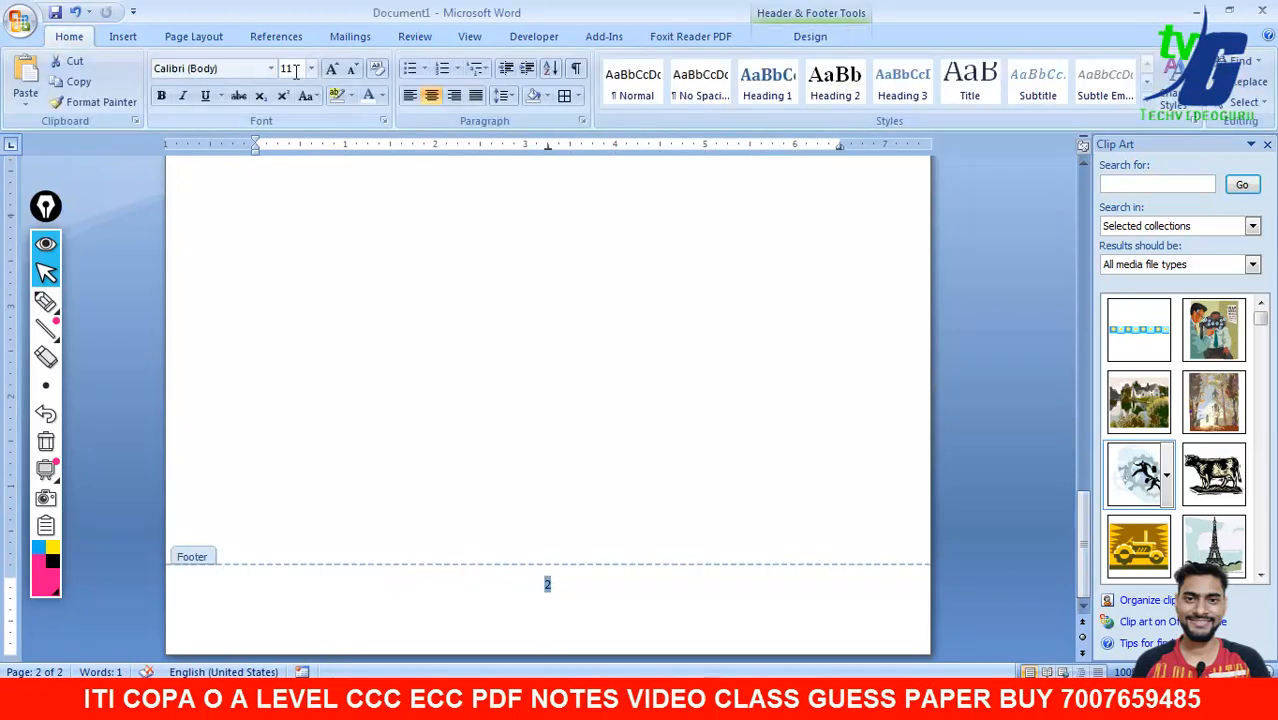
pyautogui.click(331, 68)
pyautogui.click(331, 68)
pyautogui.click(331, 68)
pyautogui.click(331, 68)
pyautogui.click(331, 68)
pyautogui.click(331, 68)
pyautogui.click(331, 68)
pyautogui.click(331, 68)
pyautogui.click(331, 68)
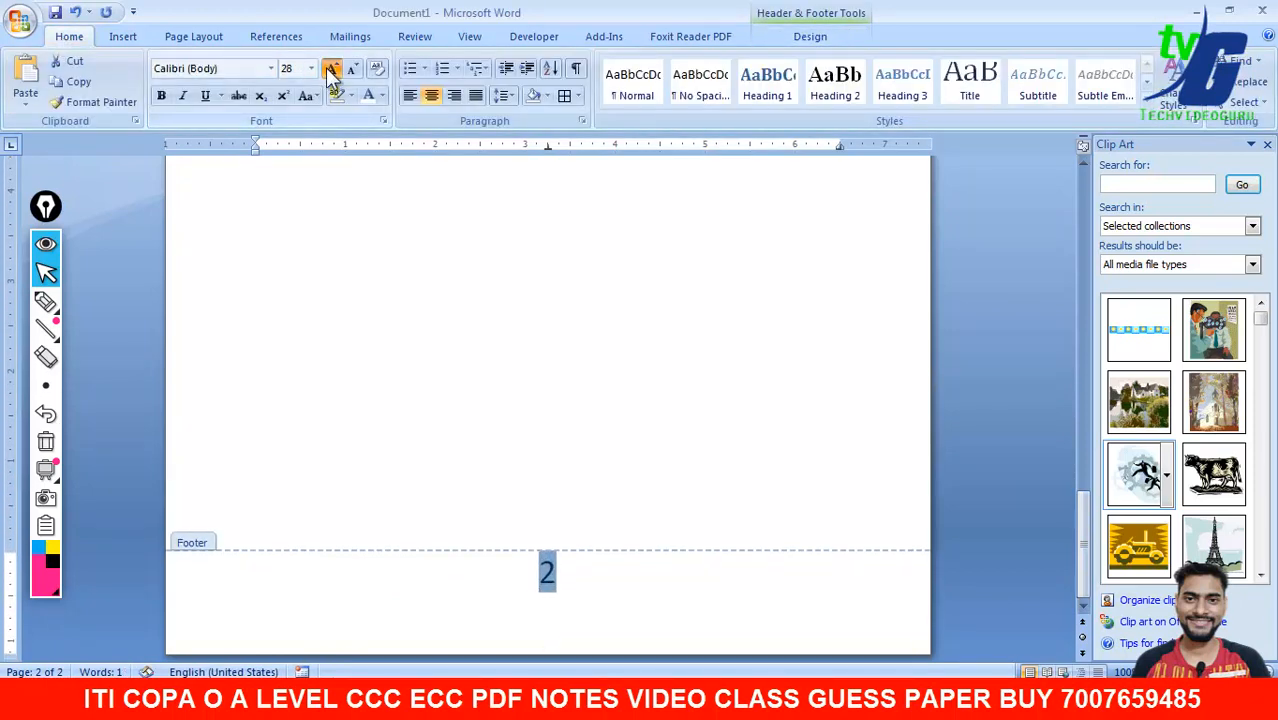
pyautogui.click(331, 68)
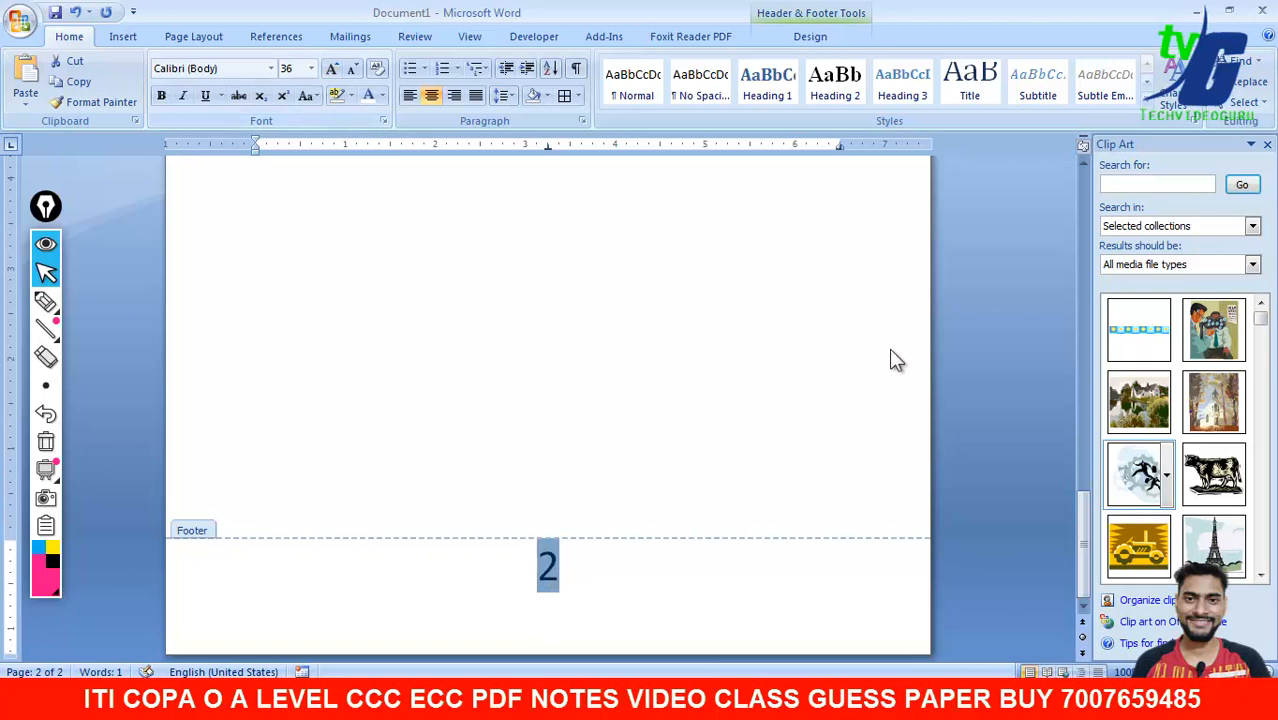
# - Close the footer, undo the last change, and add another page break for three pages
pyautogui.click(812, 37)
pyautogui.click(905, 80)
pyautogui.moveTo(1082, 465); pyautogui.dragTo(1078, 545)
pyautogui.hotkey('ctrl', 'z')
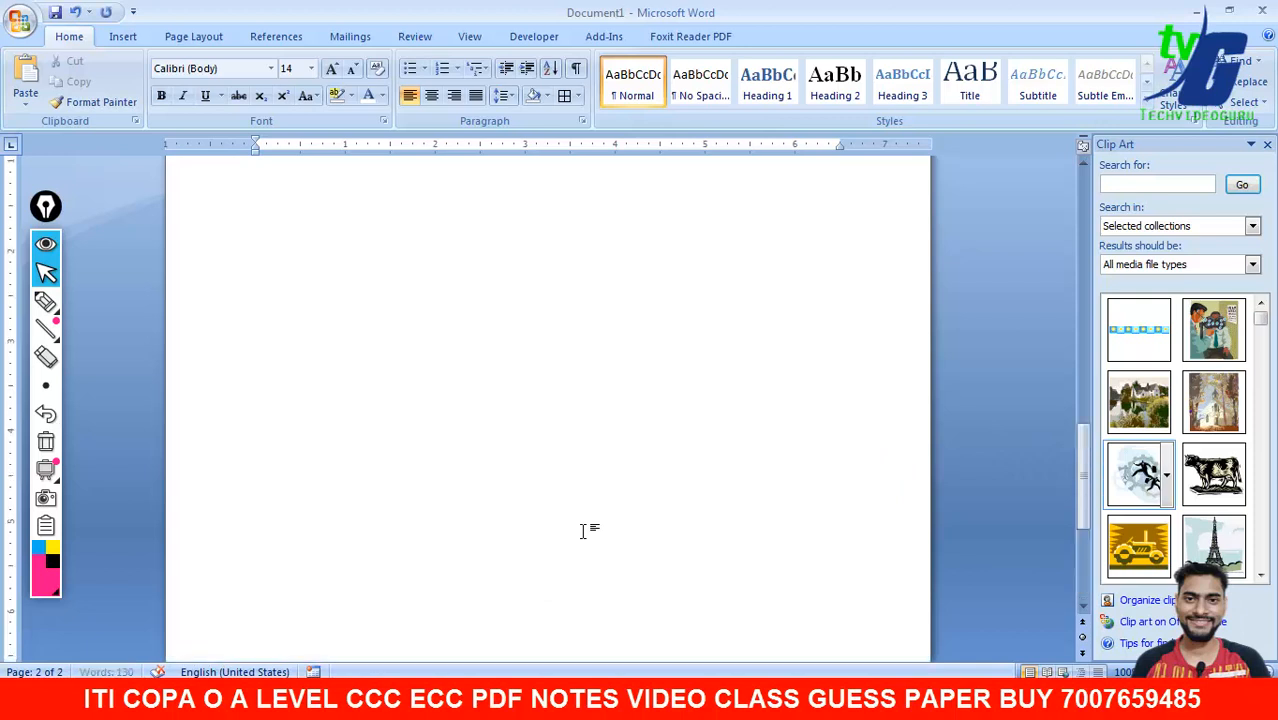
pyautogui.hotkey('ctrl', 'Return')
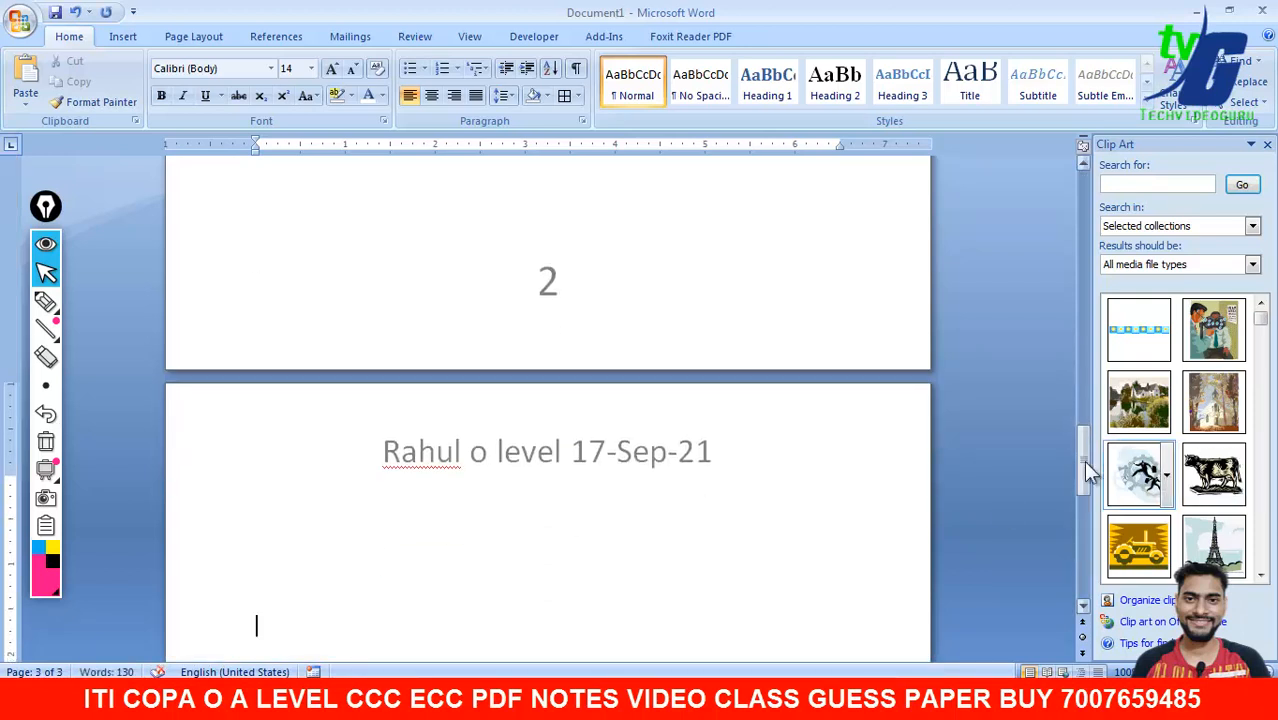
pyautogui.moveTo(1083, 460); pyautogui.dragTo(1083, 195)
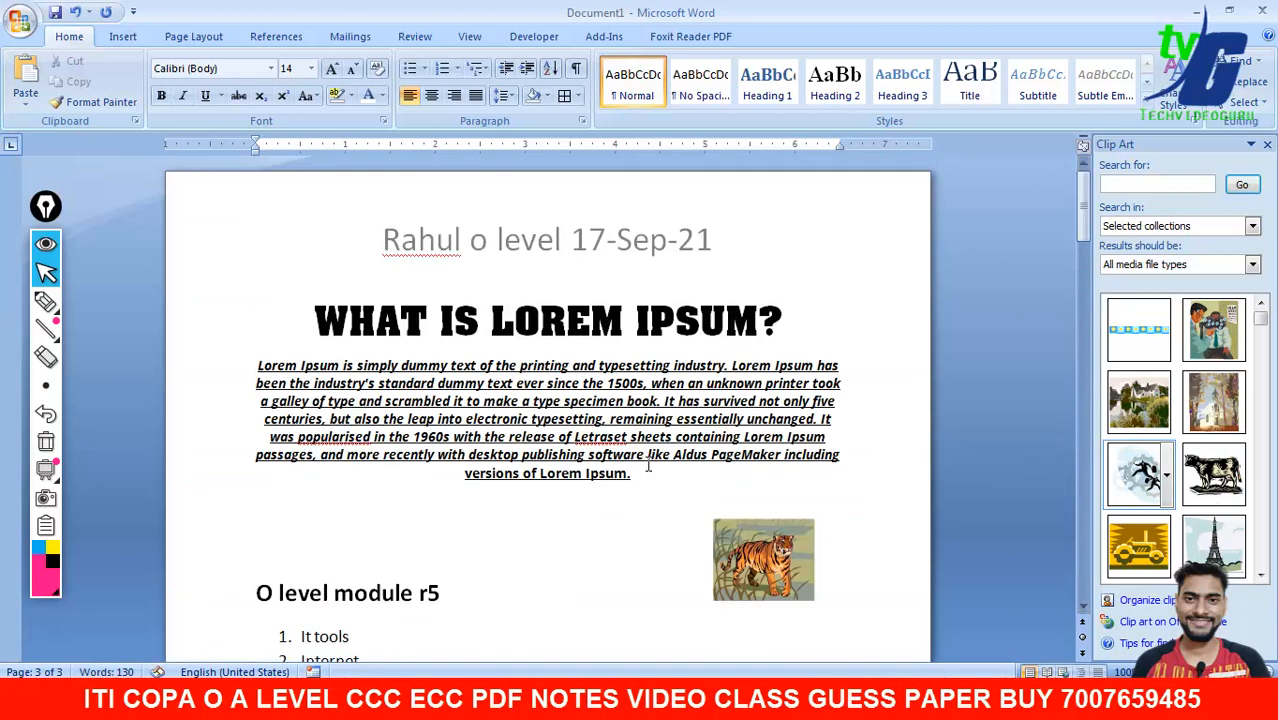
# - Close the Clip Art task pane and briefly view the Insert tab before returning to Home
pyautogui.click(647, 465)
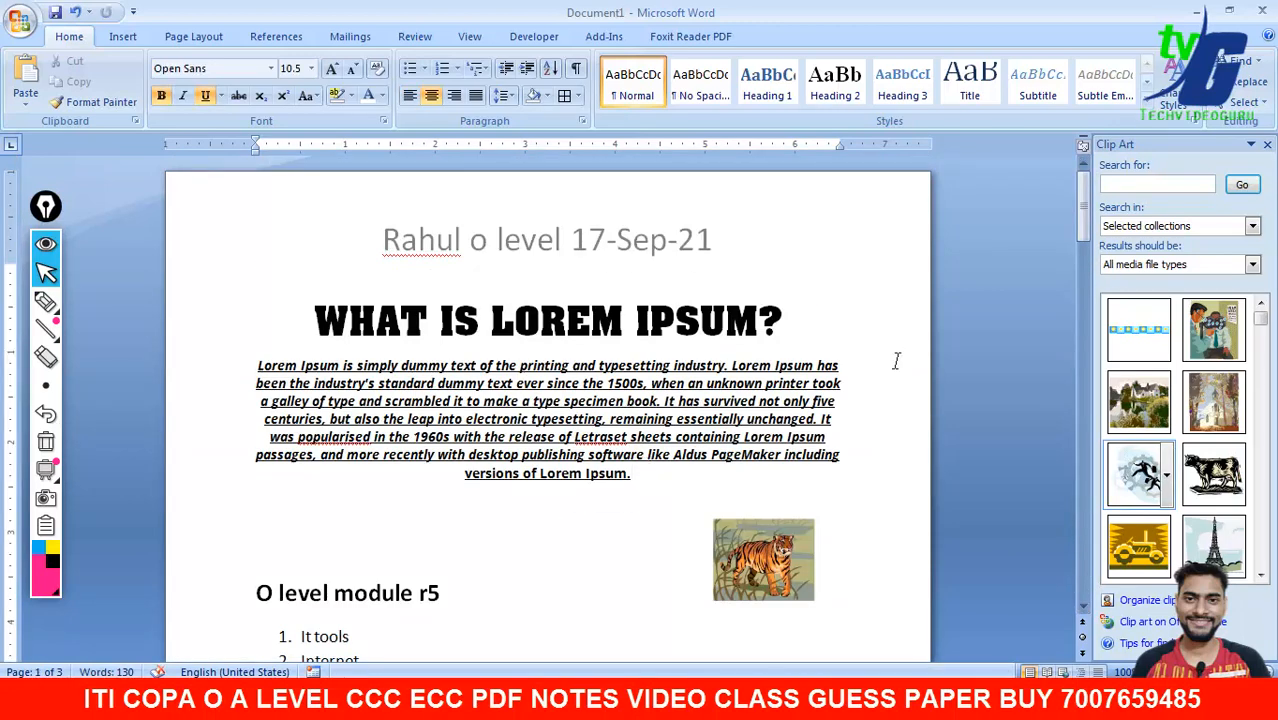
pyautogui.click(1266, 145)
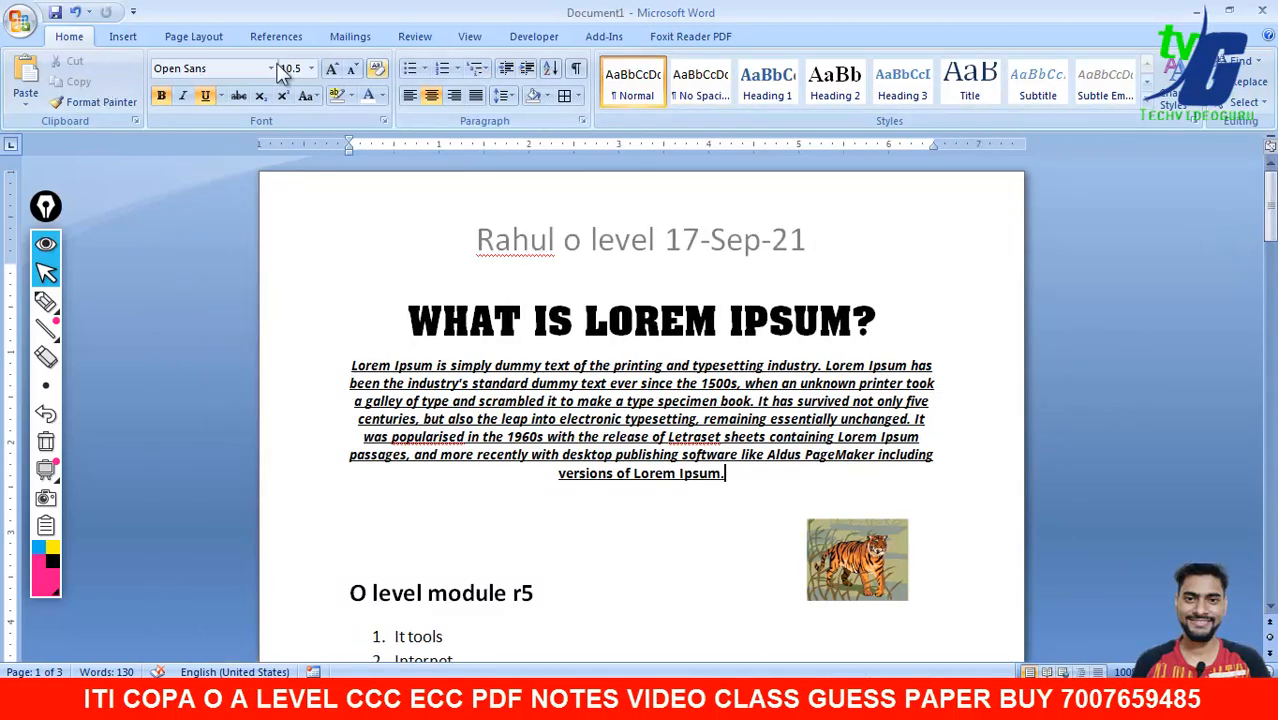
pyautogui.click(127, 45)
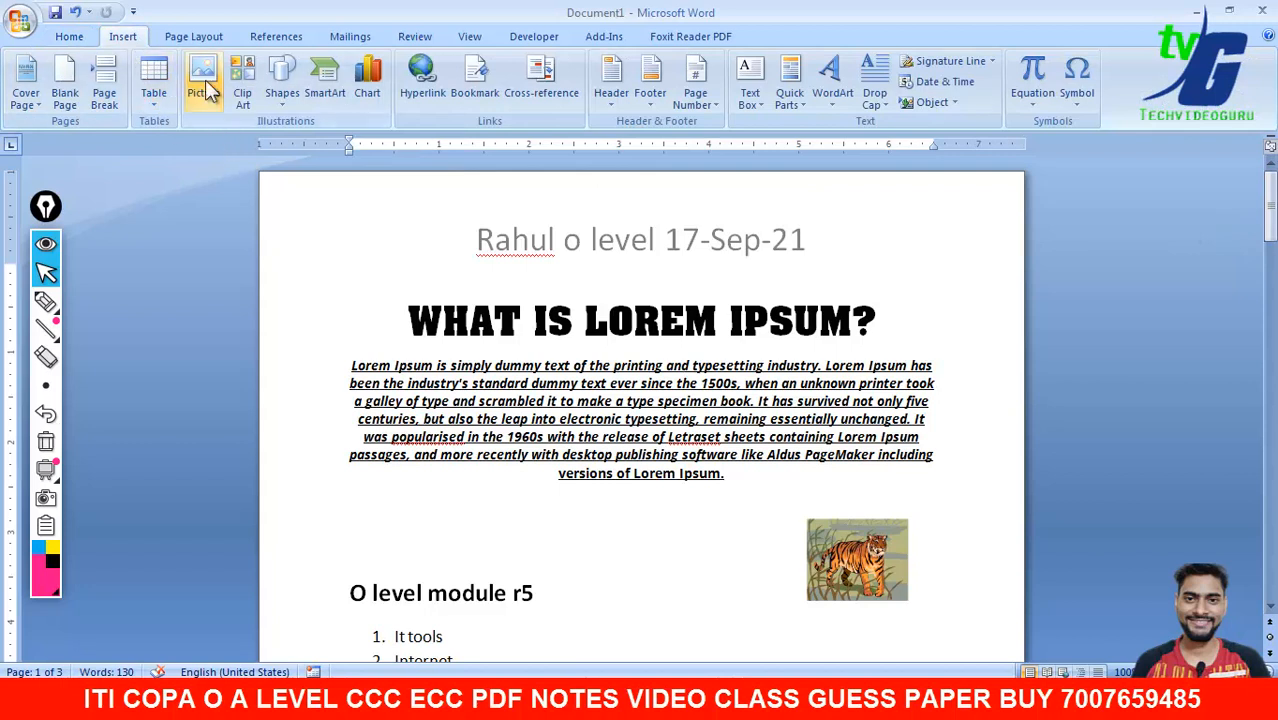
pyautogui.click(69, 36)
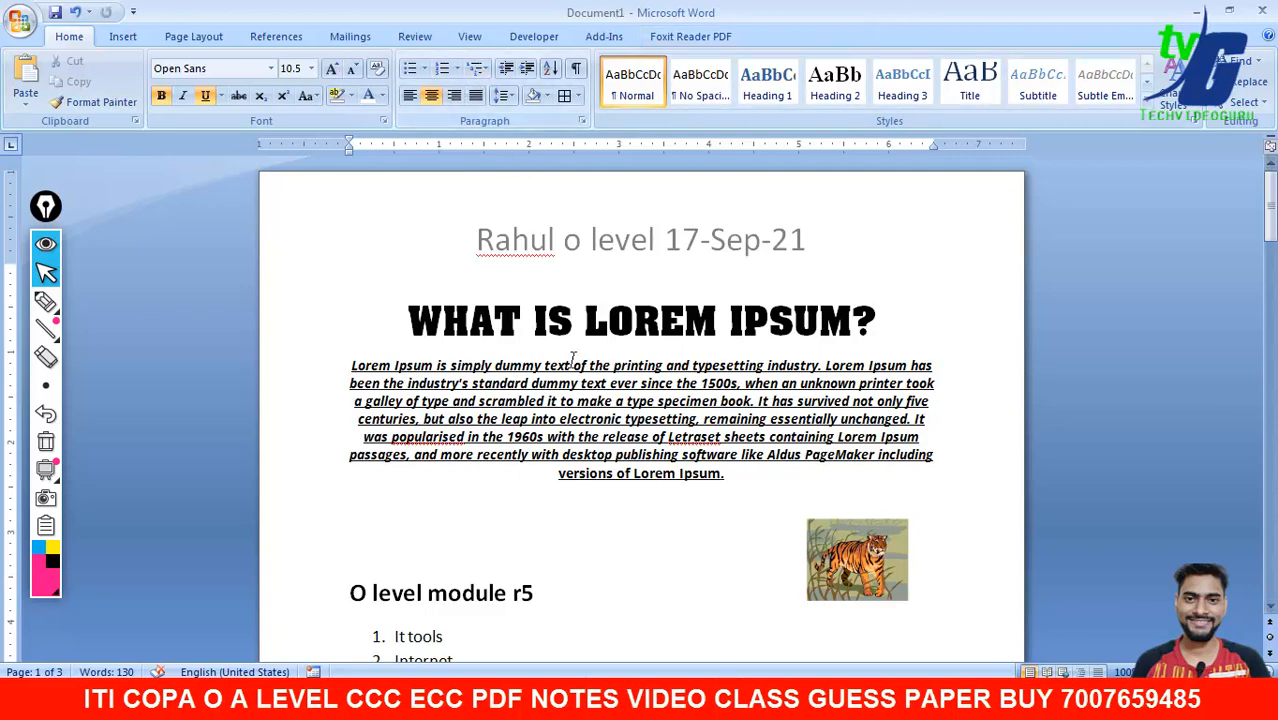
pyautogui.moveTo(1270, 208); pyautogui.dragTo(1270, 243)
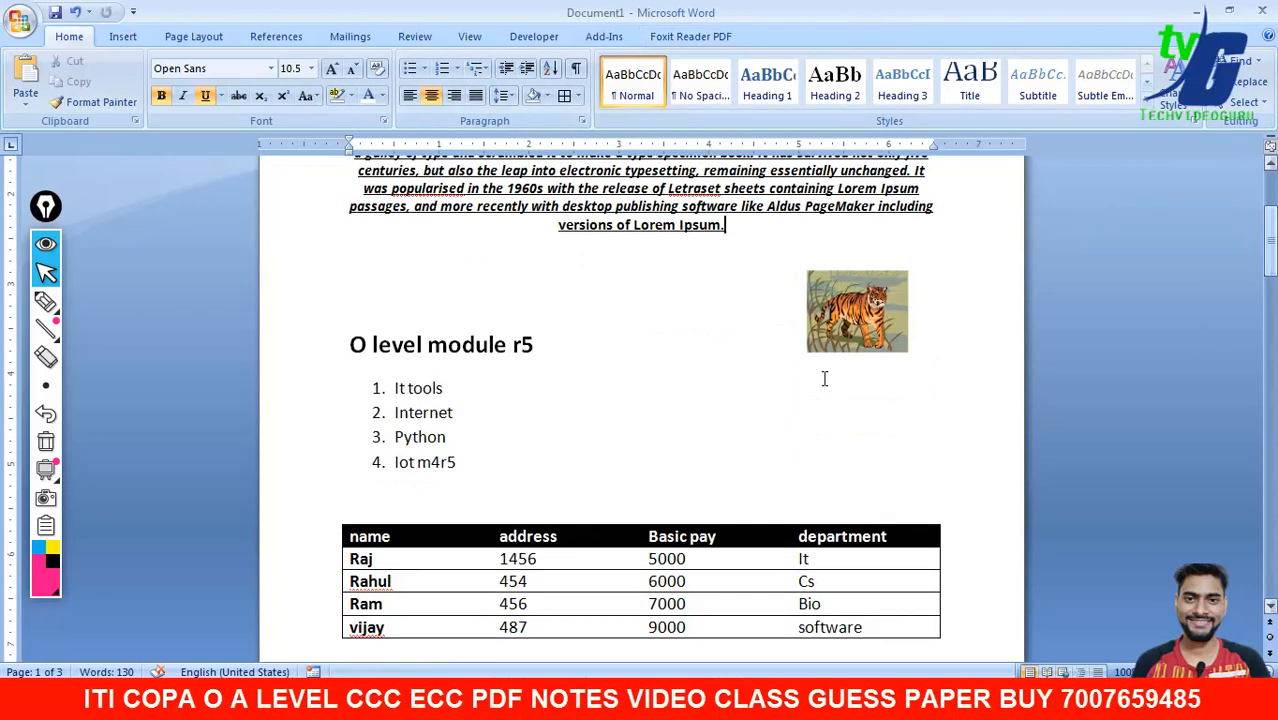
# - Try 1) to 4) and heading-numbered multilevel list styles on the four module items
pyautogui.click(462, 488)
pyautogui.moveTo(465, 466); pyautogui.dragTo(365, 378)
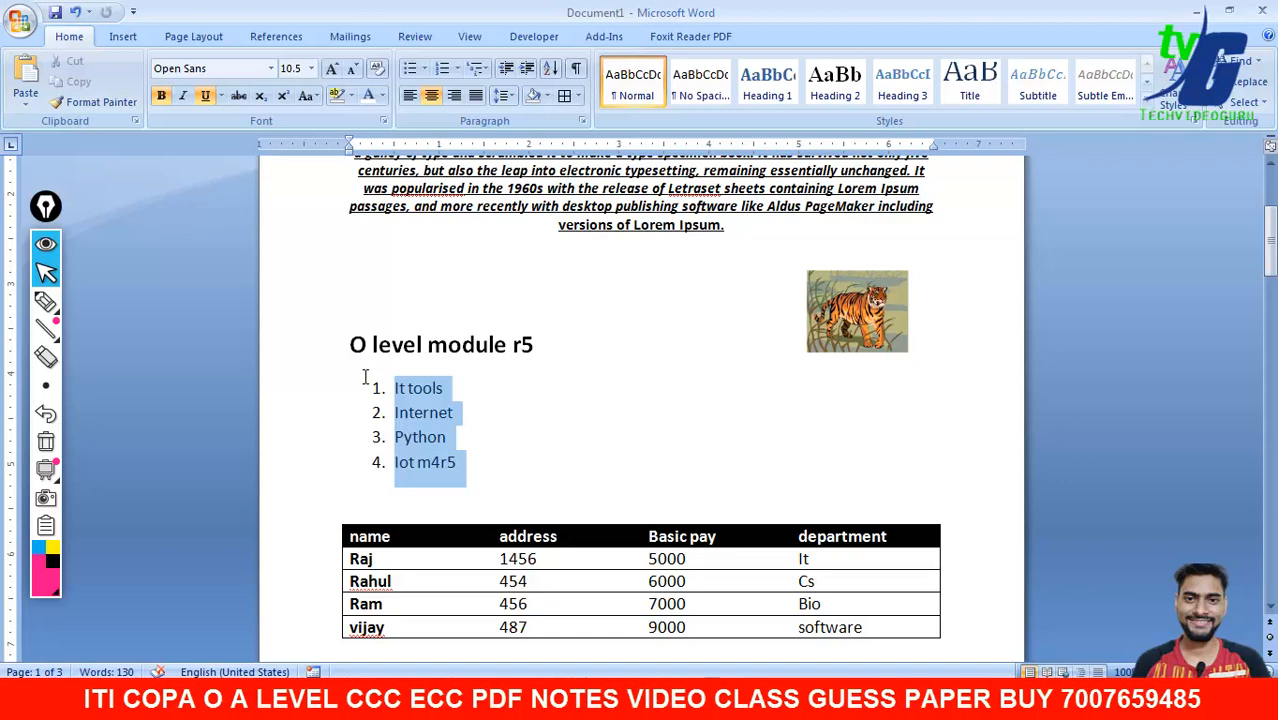
pyautogui.click(484, 72)
pyautogui.click(572, 245)
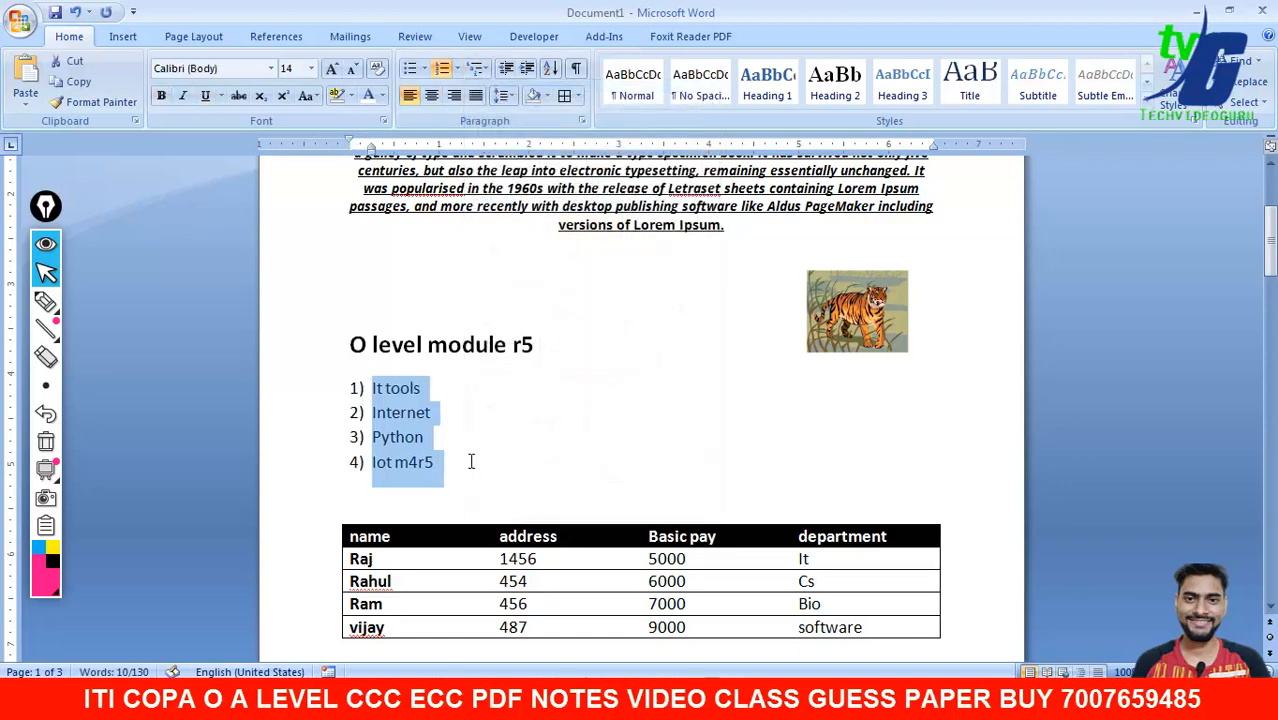
pyautogui.moveTo(470, 460); pyautogui.dragTo(363, 386)
pyautogui.click(484, 67)
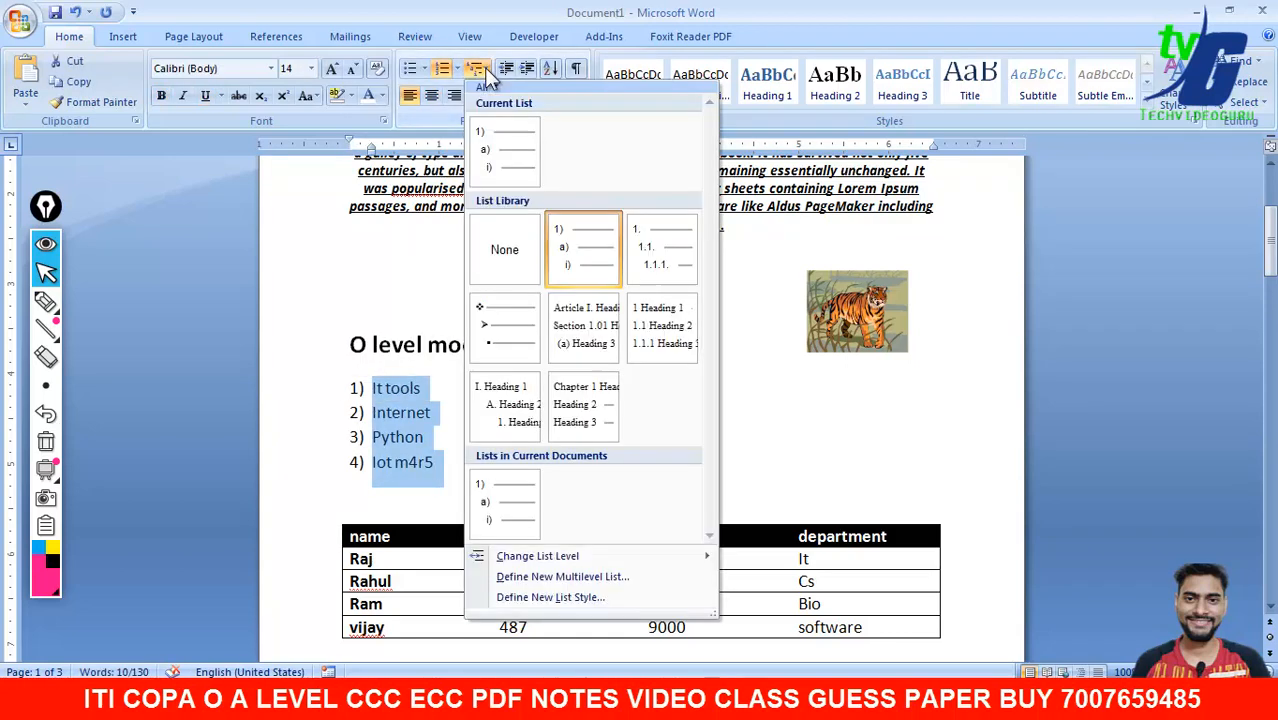
pyautogui.click(660, 325)
# - Apply the A. B. C. numbering format to letter the module list A. to D
pyautogui.moveTo(465, 566); pyautogui.dragTo(365, 404)
pyautogui.click(456, 68)
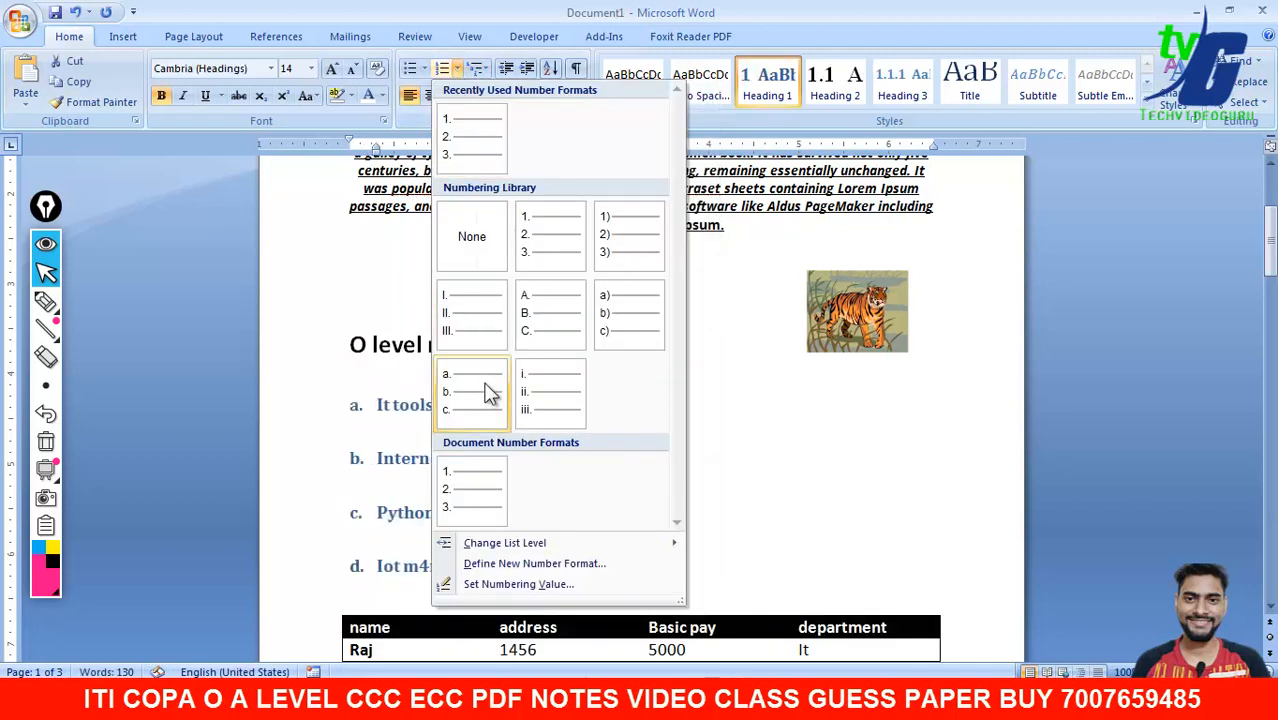
pyautogui.click(532, 334)
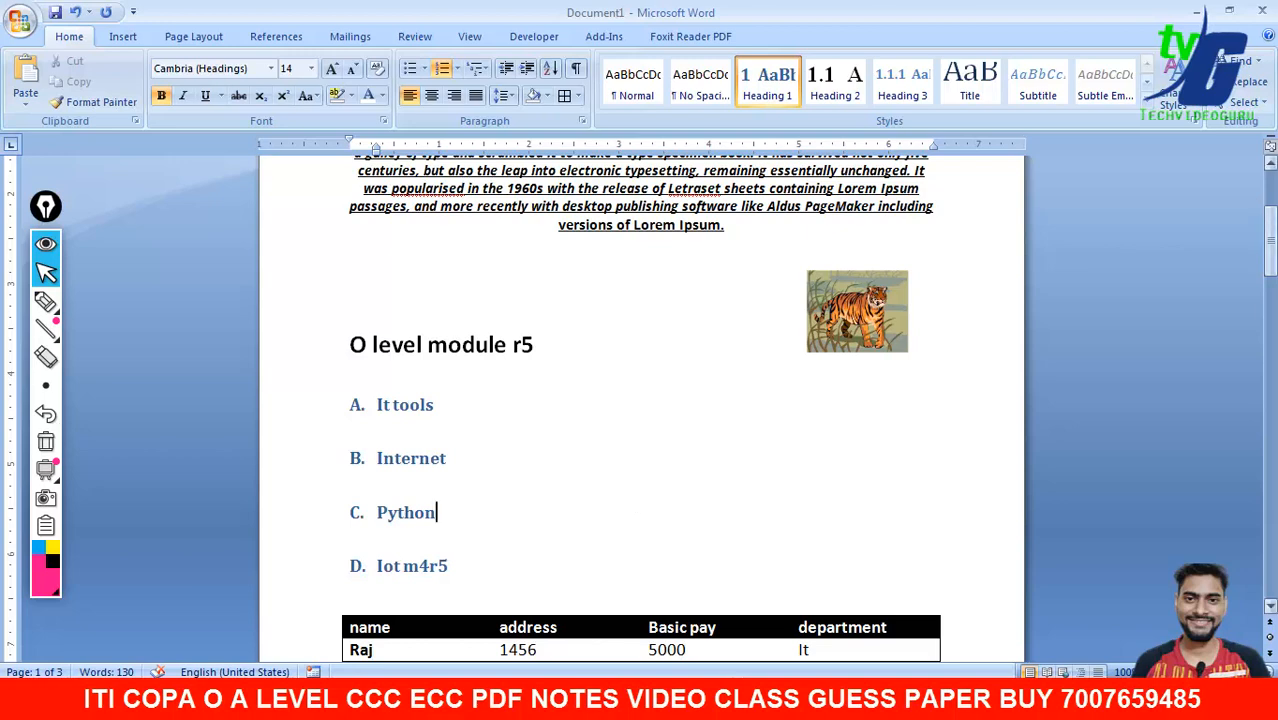
pyautogui.moveTo(1270, 240); pyautogui.dragTo(1270, 197)
pyautogui.click(47, 302)
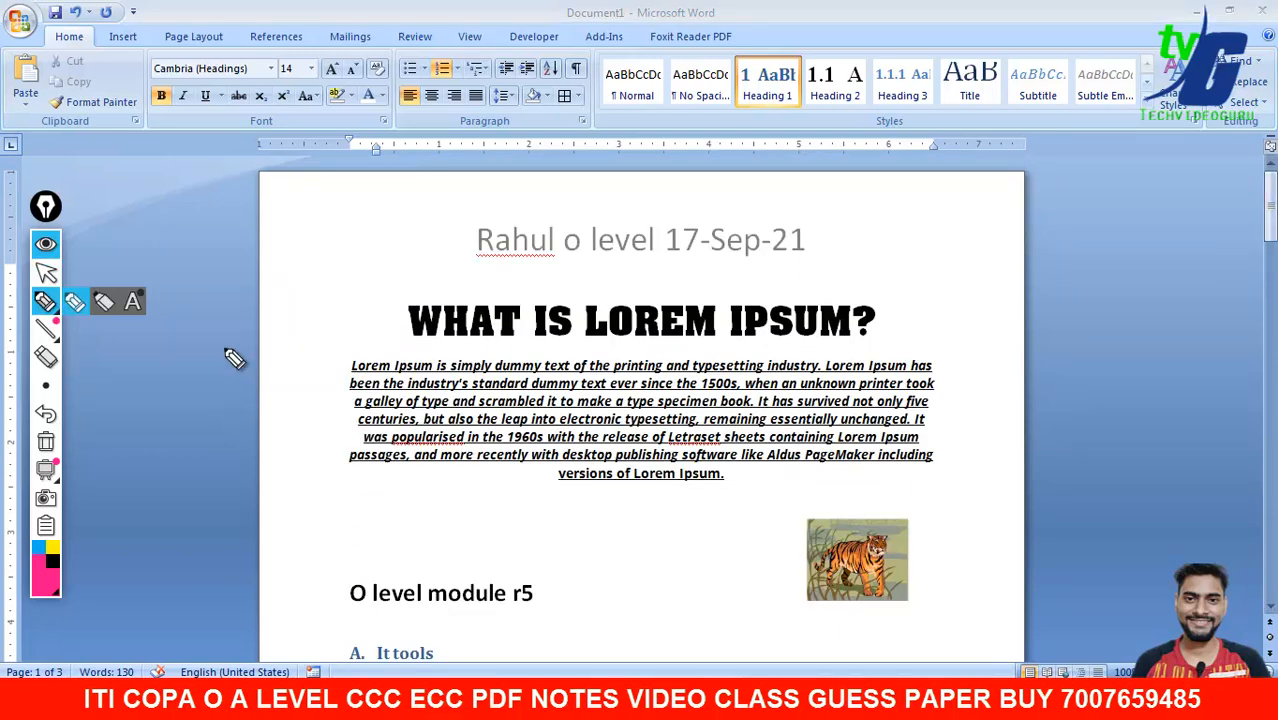
# - Draw and erase pink screen annotations, then switch to the syllabus PDF in Adobe Reader
pyautogui.moveTo(220, 390); pyautogui.dragTo(318, 316)
pyautogui.moveTo(340, 280)
pyautogui.mouseDown()
pyautogui.moveTo(370, 250)
pyautogui.moveTo(420, 245)
pyautogui.moveTo(476, 198)
pyautogui.moveTo(237, 428)
pyautogui.mouseUp()
pyautogui.moveTo(217, 505)
pyautogui.mouseDown()
pyautogui.moveTo(410, 405)
pyautogui.moveTo(277, 538)
pyautogui.mouseUp()
pyautogui.click(44, 443)
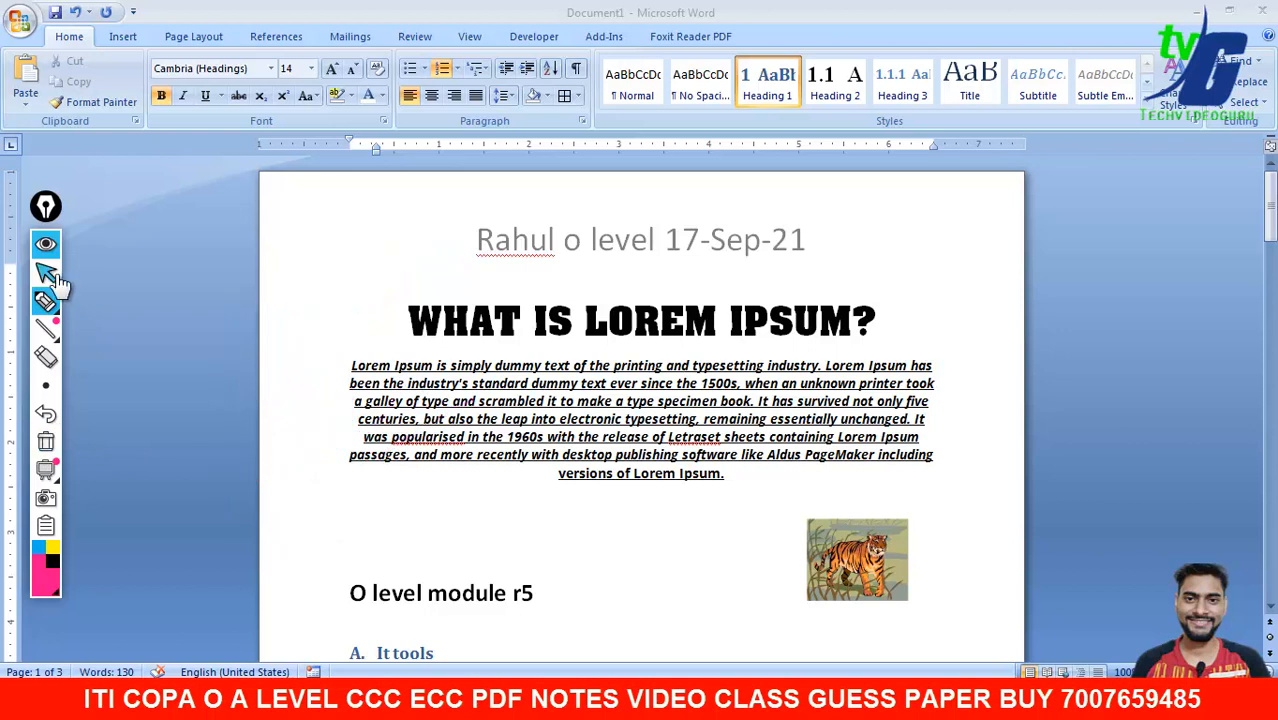
pyautogui.click(45, 271)
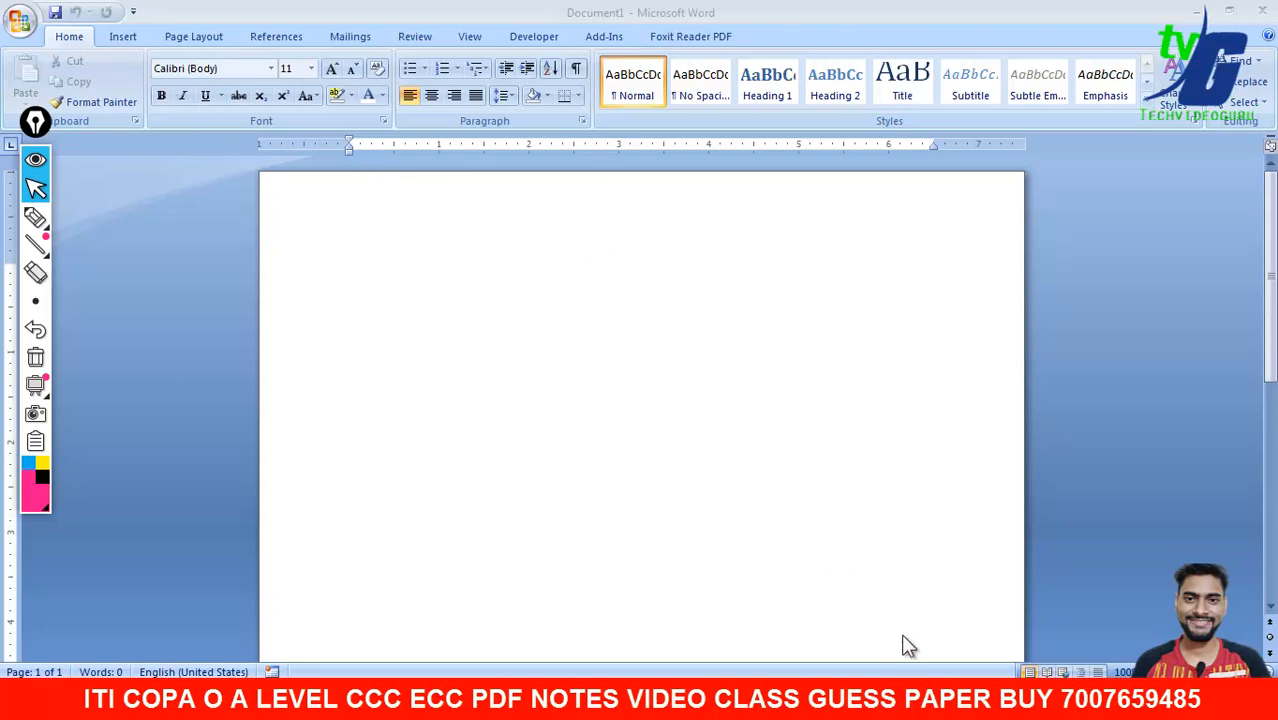
pyautogui.click(862, 702)
# - Scroll the PDF down through Assignment 7 to the start of Assignment 8
pyautogui.scroll(1, 550, 360)
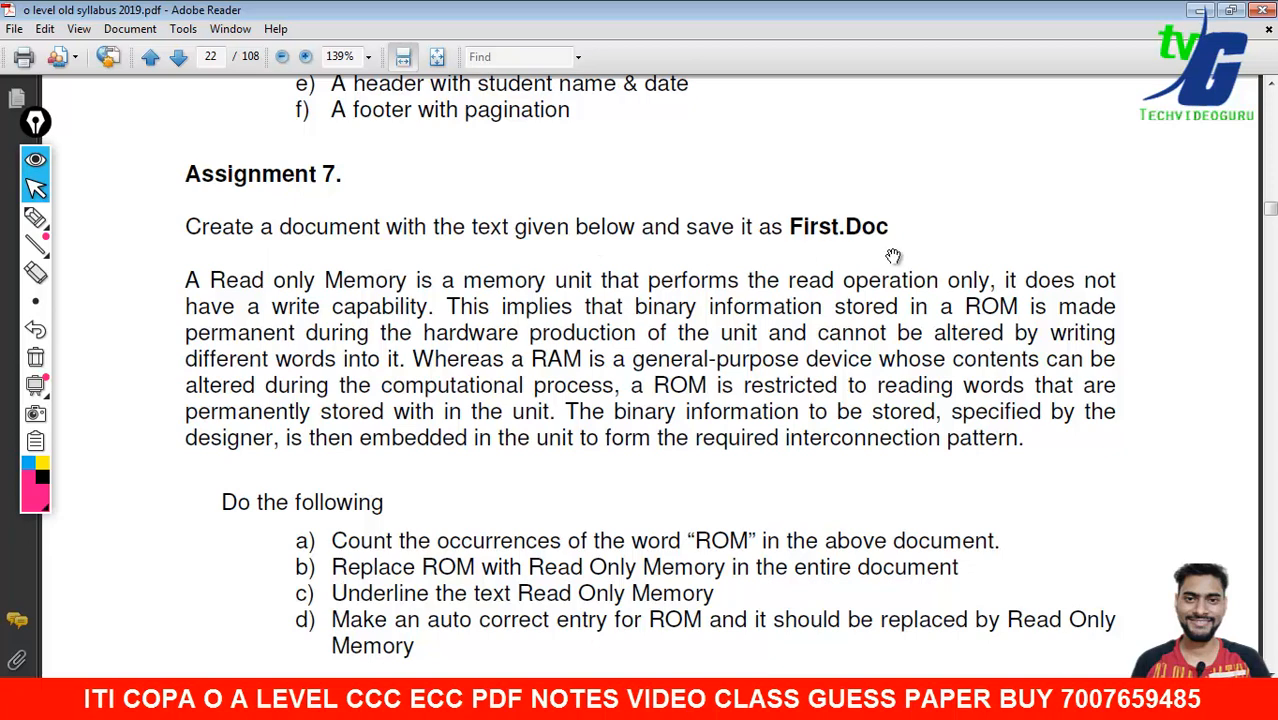
pyautogui.scroll(-1, 765, 310)
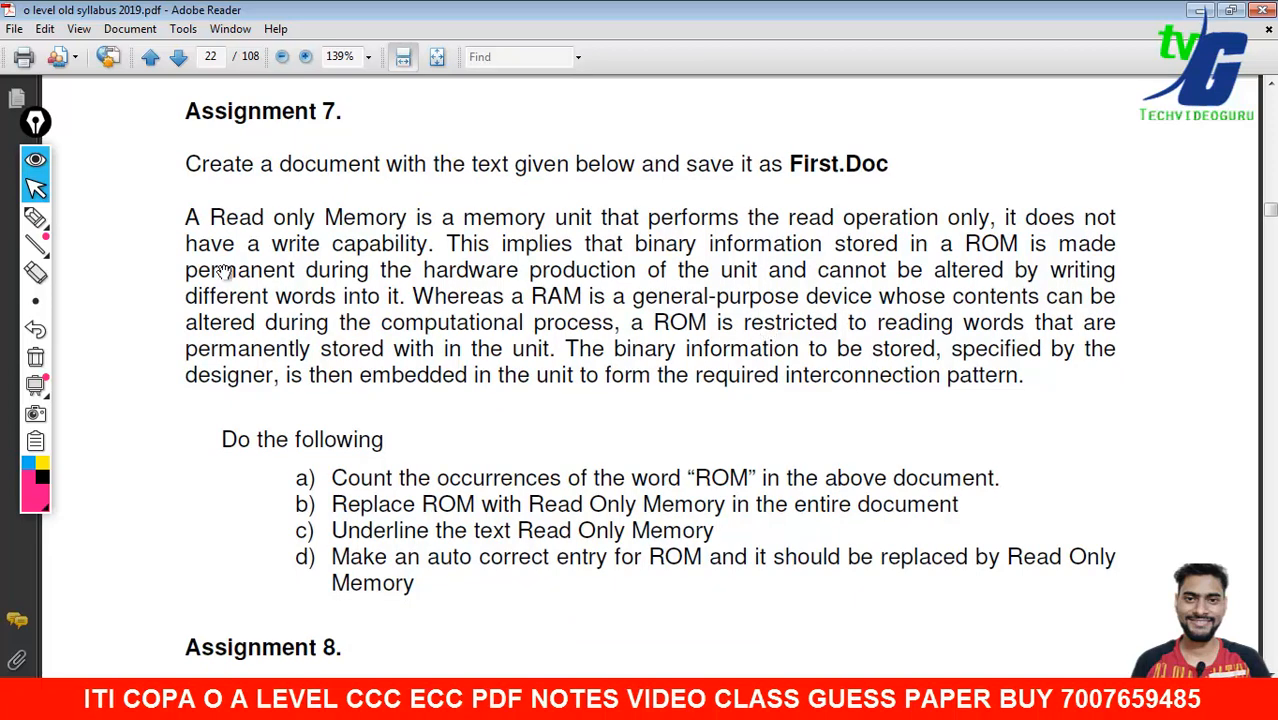
pyautogui.scroll(-1, 247, 292)
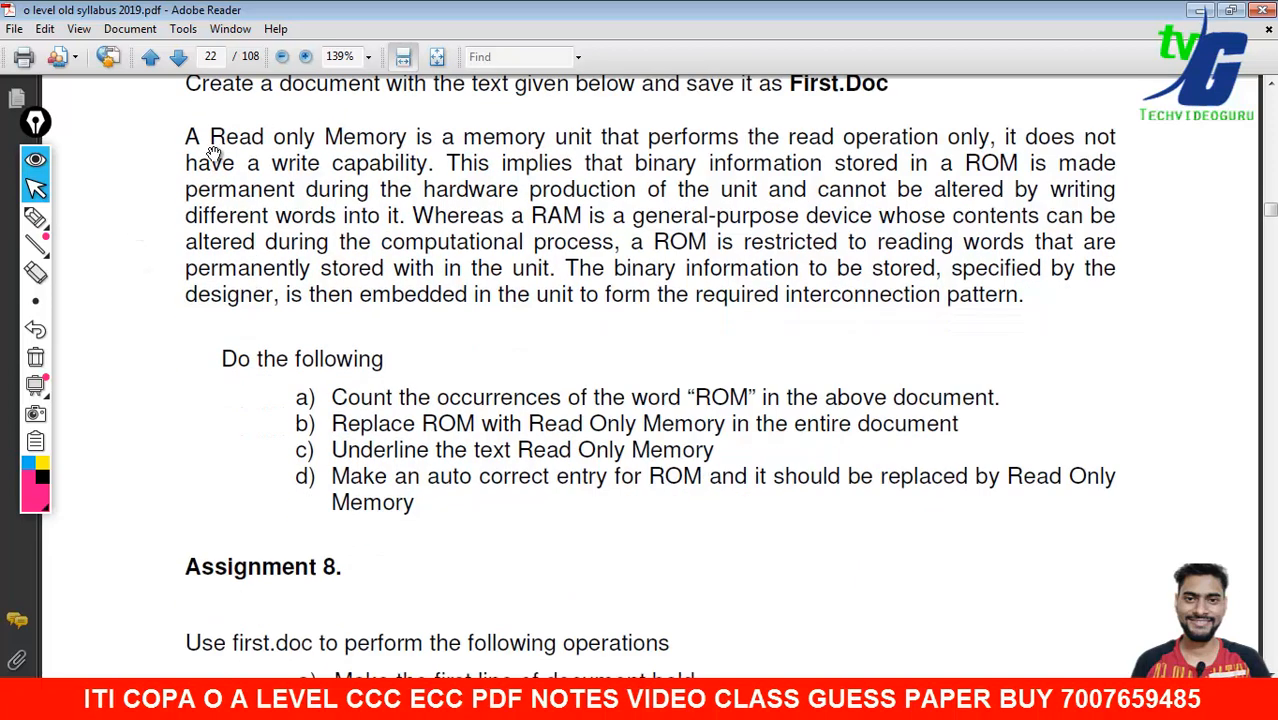
pyautogui.scroll(-1, 321, 309)
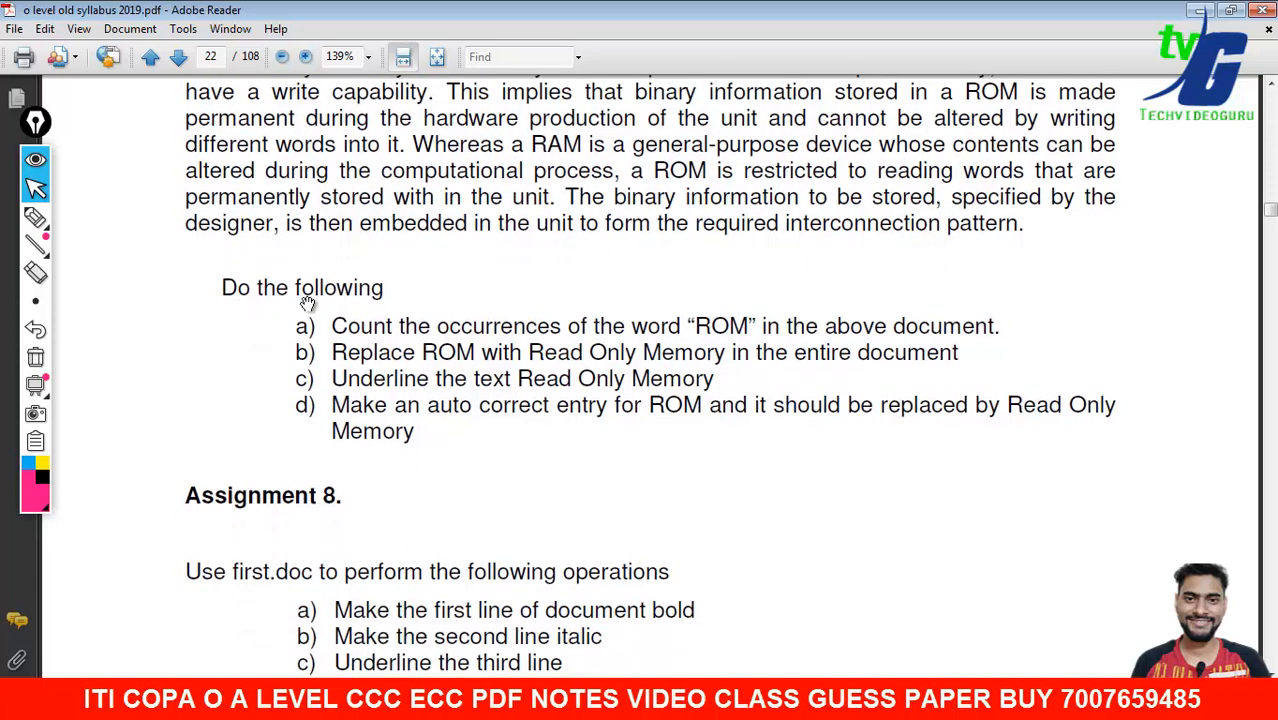
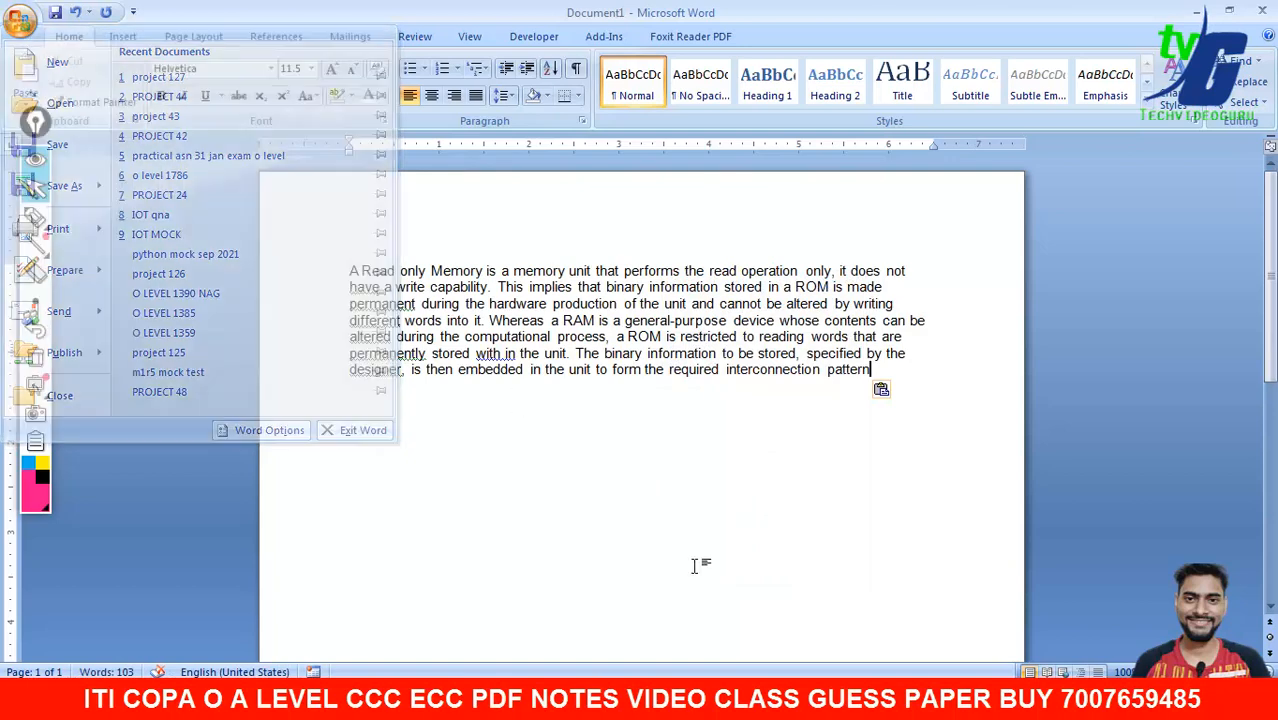
# - Dismiss the open menu and save the ROM paragraph document as 'first'
pyautogui.click(795, 702)
pyautogui.hotkey('alt', 'Tab')
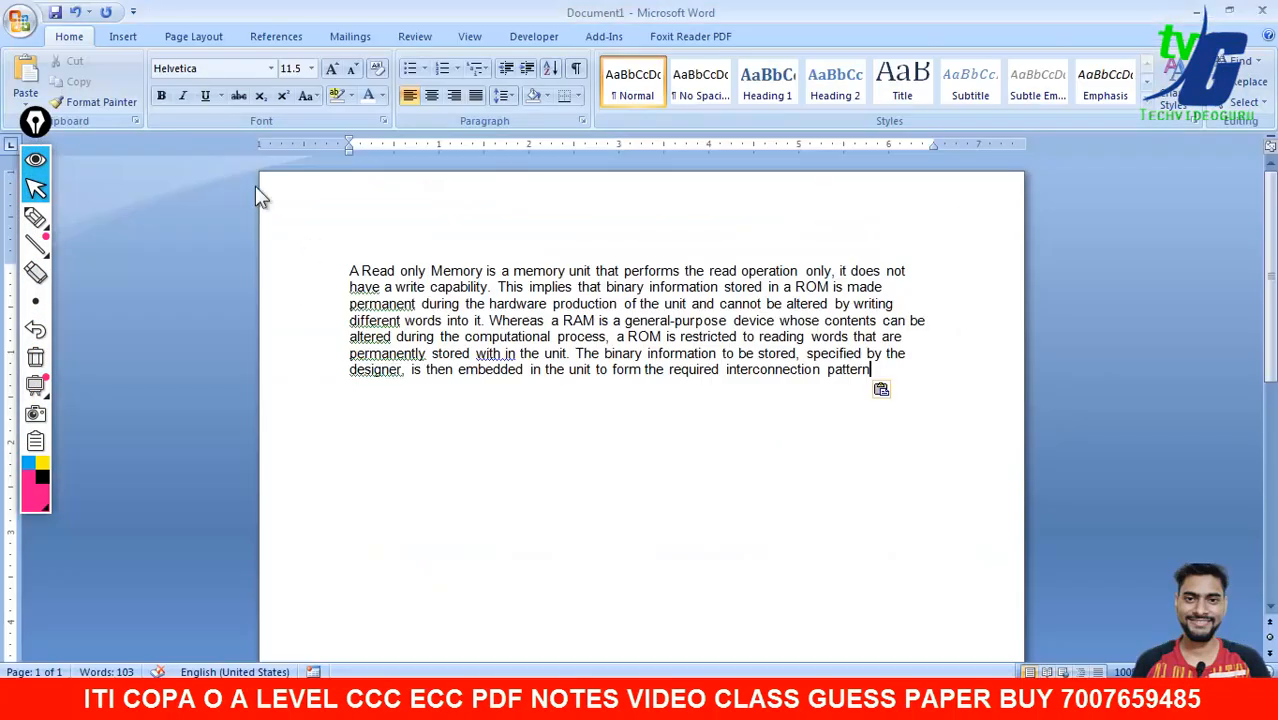
pyautogui.click(30, 26)
pyautogui.click(87, 150)
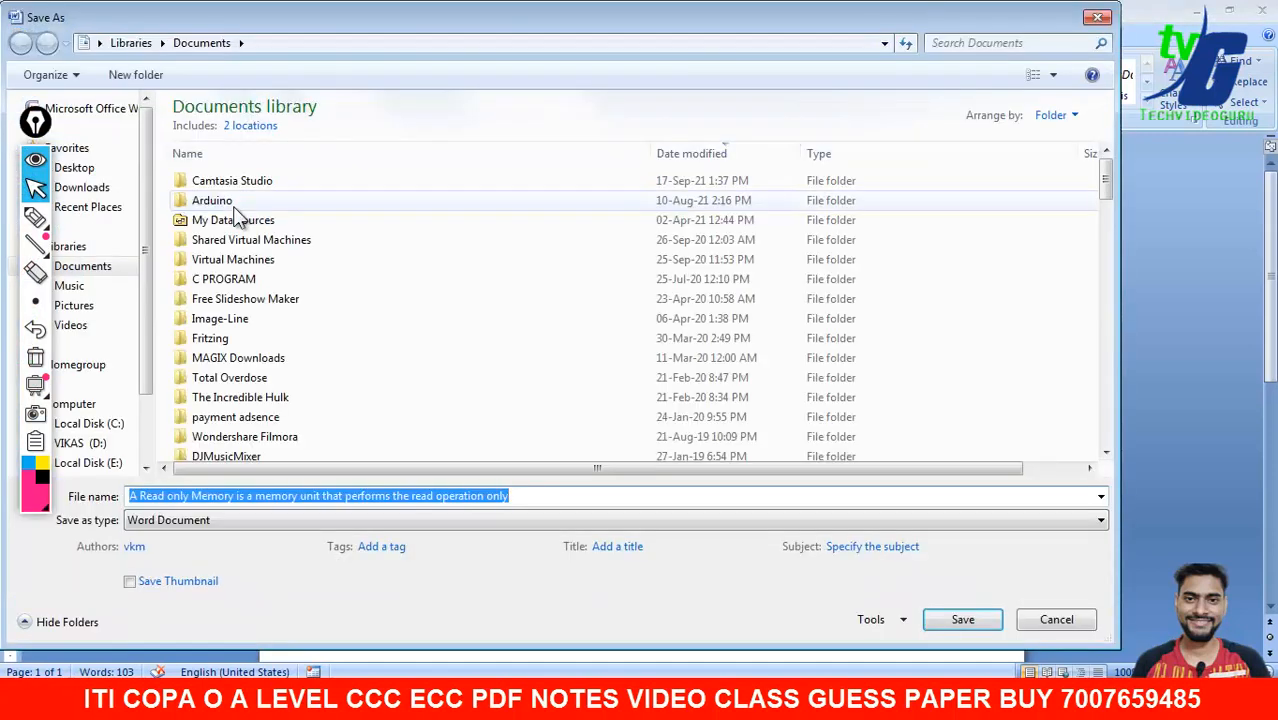
pyautogui.write('first')
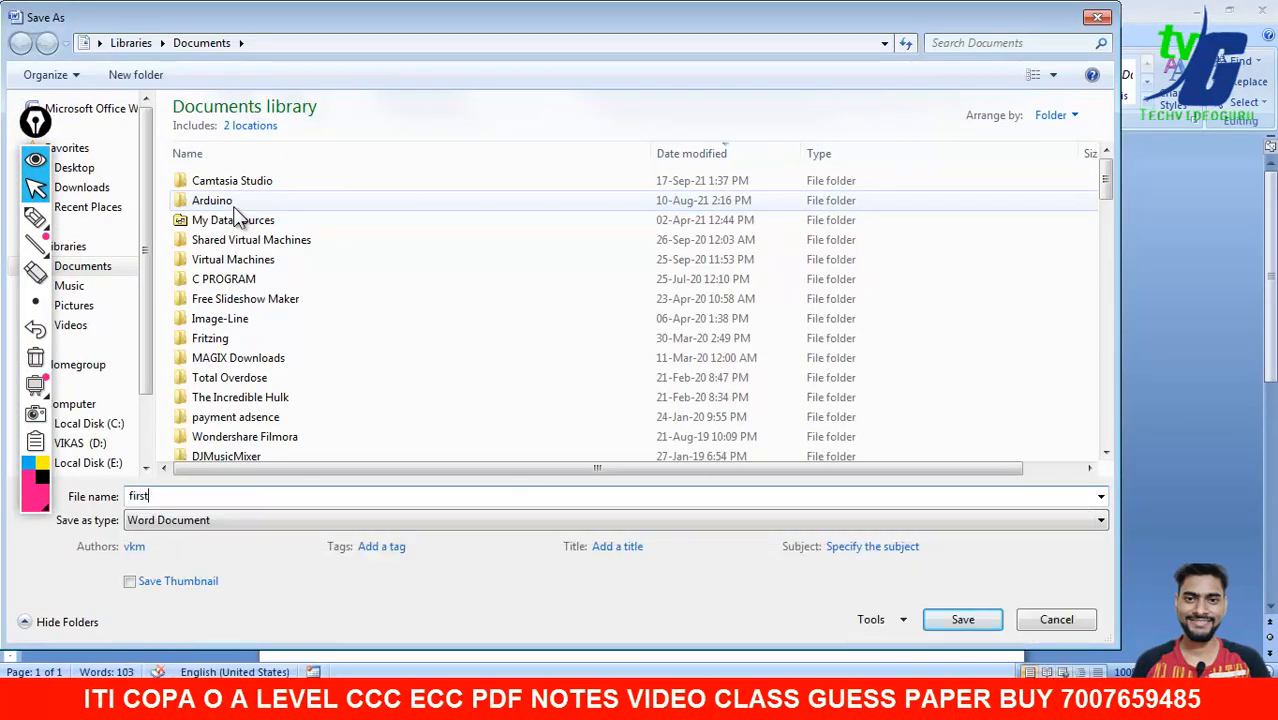
pyautogui.press('Return')
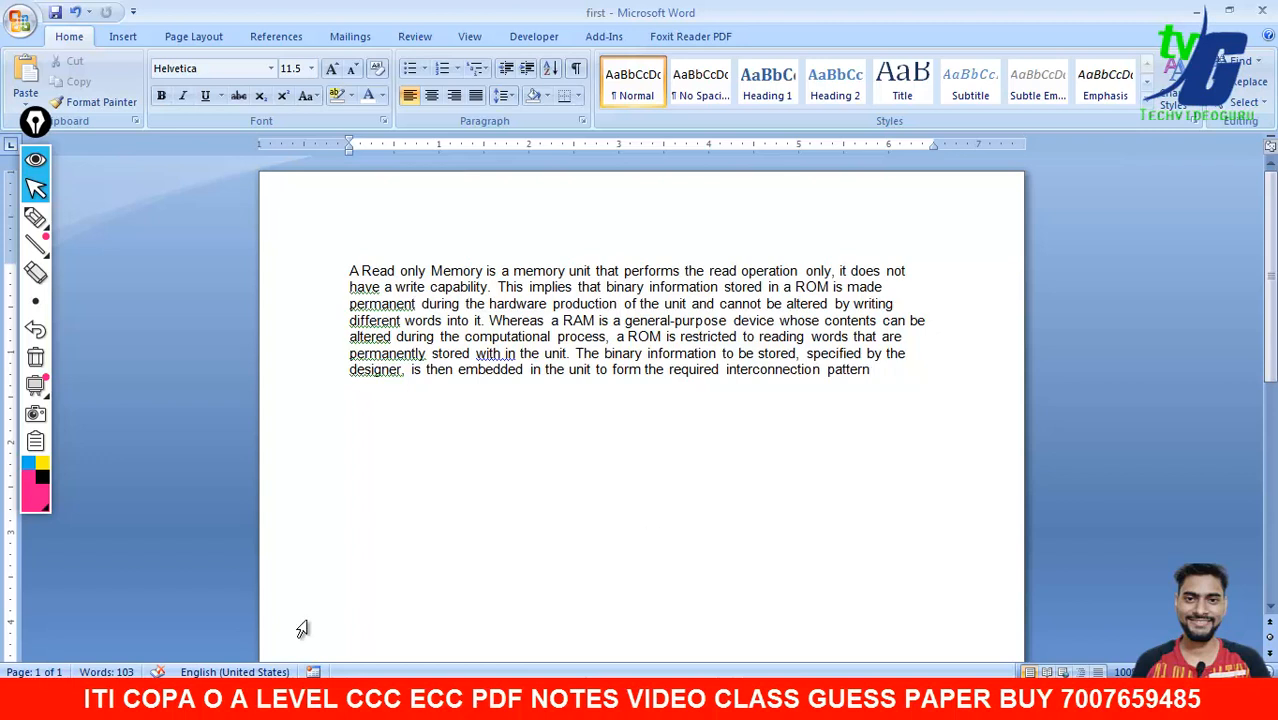
pyautogui.moveTo(662, 343); pyautogui.dragTo(632, 343)
pyautogui.click(622, 470)
pyautogui.click(124, 37)
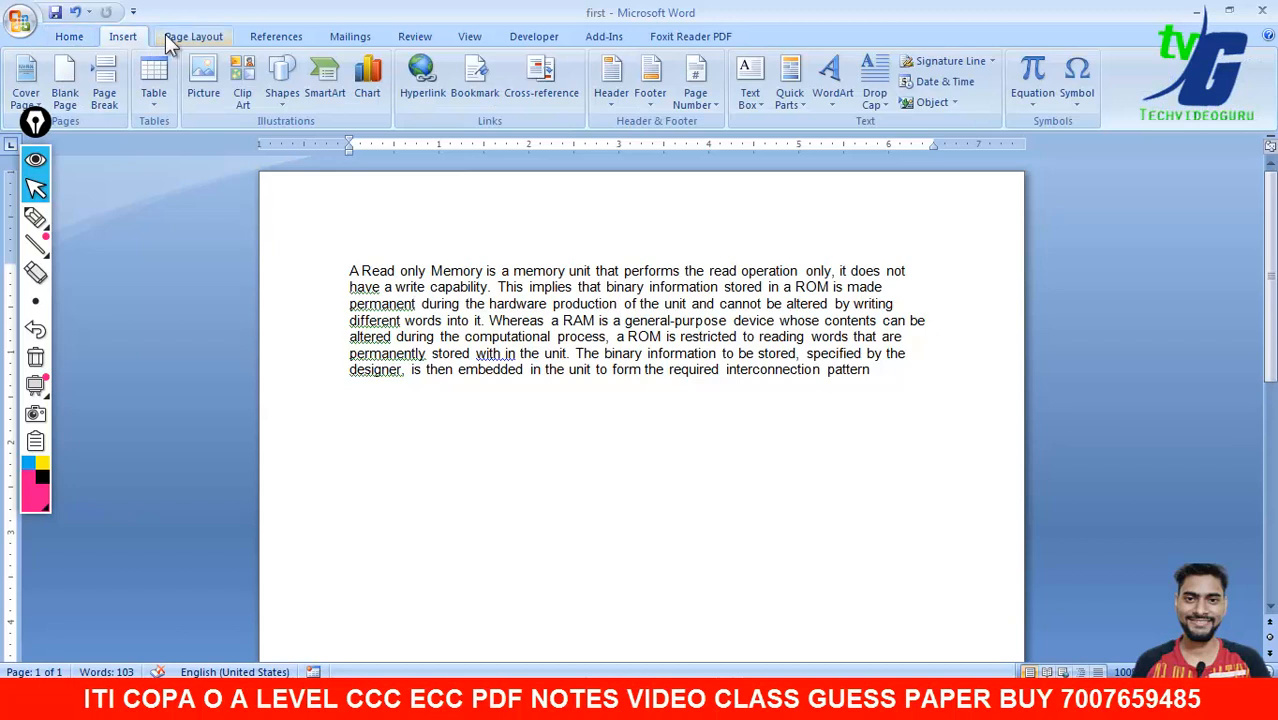
pyautogui.click(192, 37)
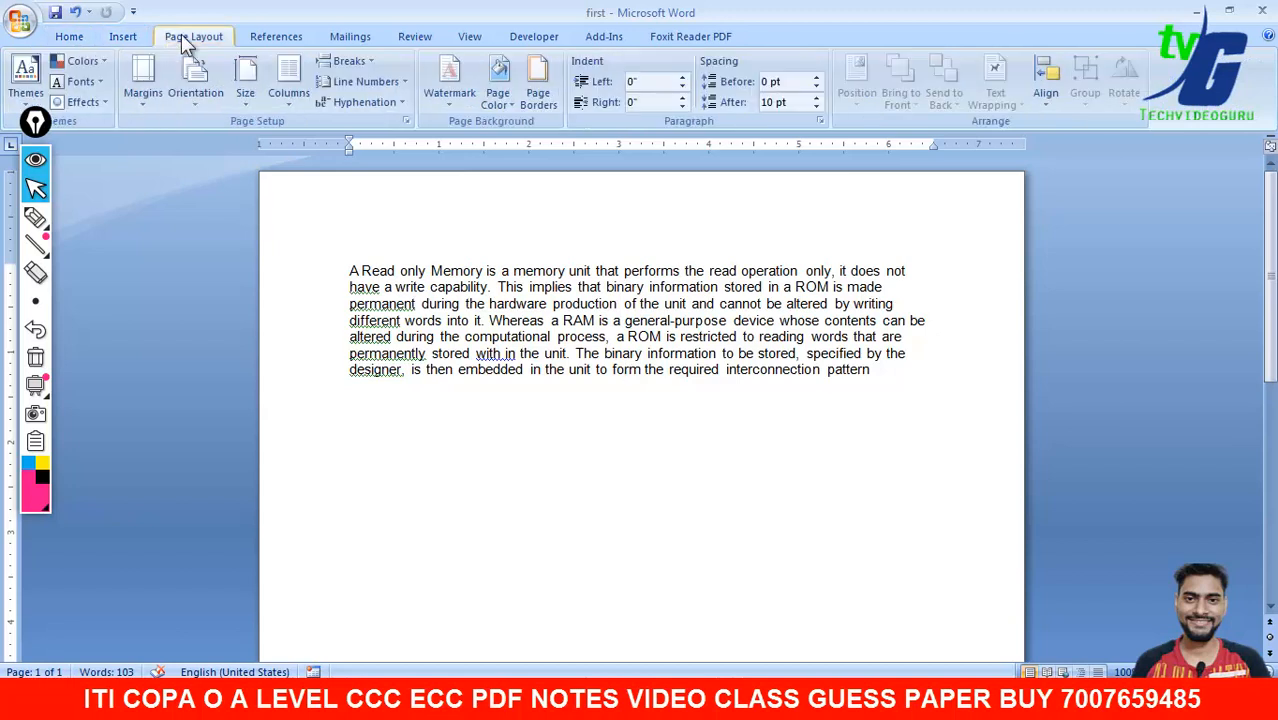
pyautogui.click(256, 35)
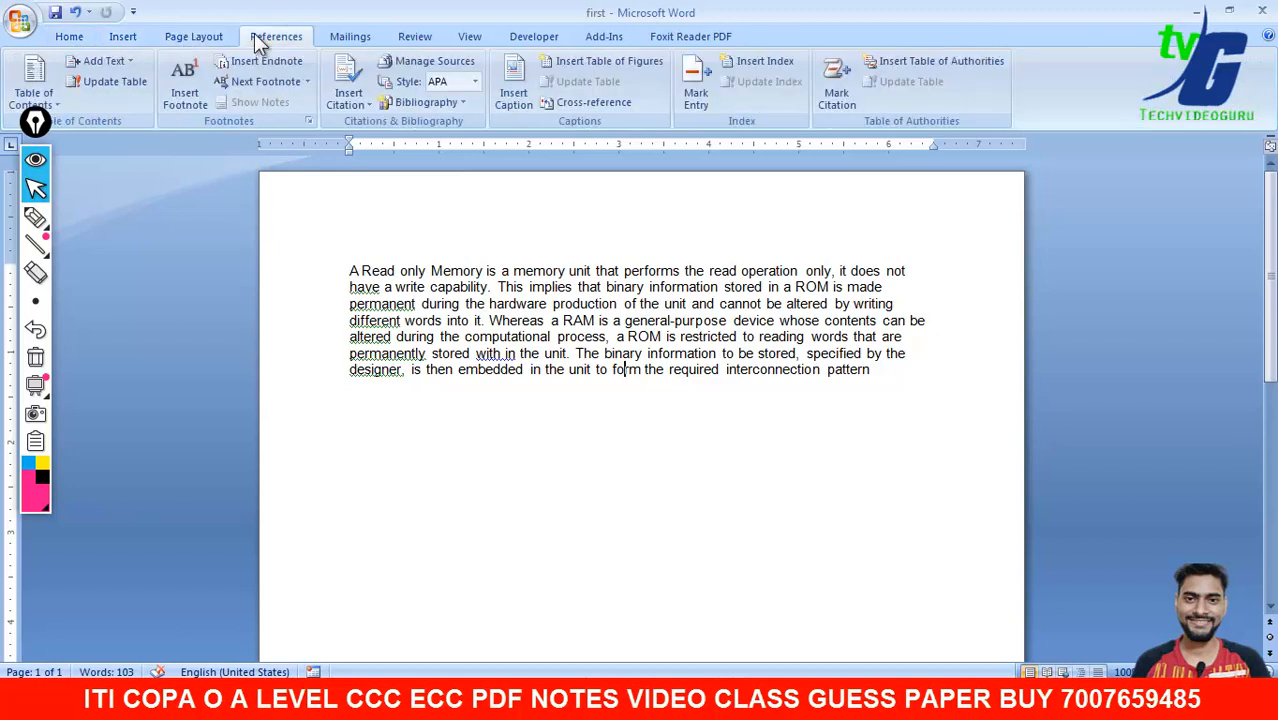
pyautogui.click(355, 36)
pyautogui.click(451, 36)
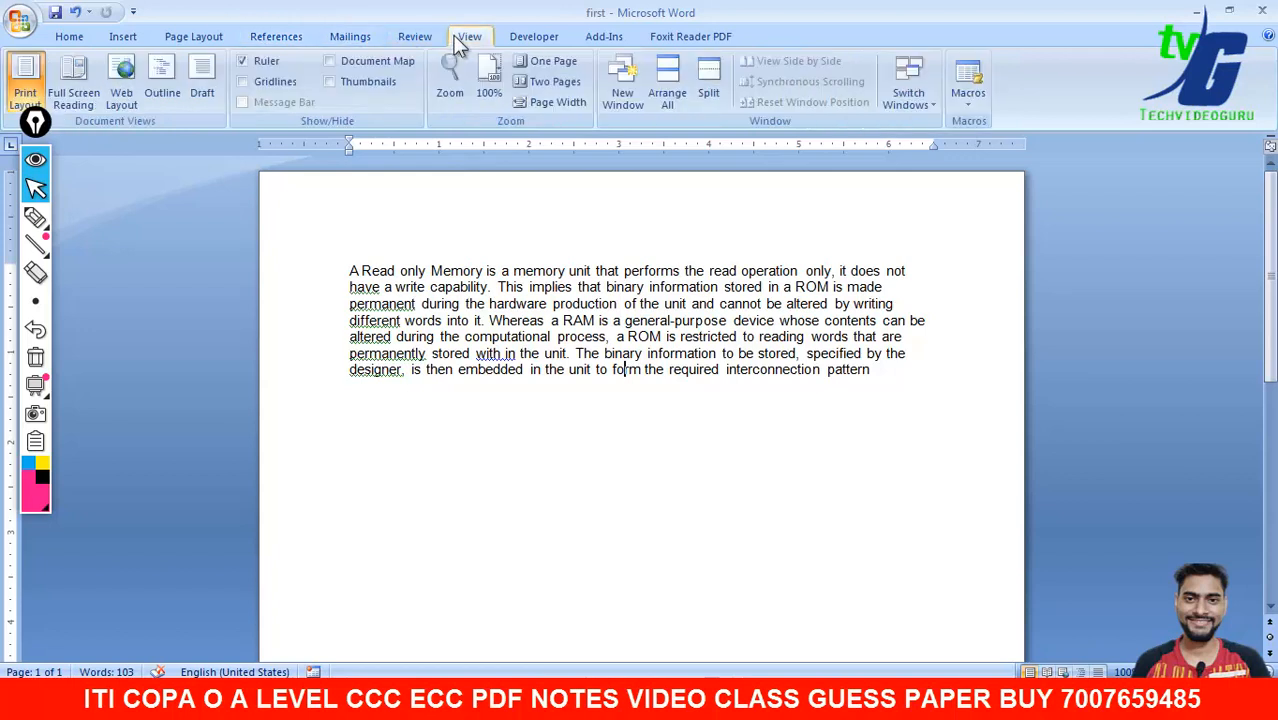
pyautogui.click(536, 38)
pyautogui.click(596, 38)
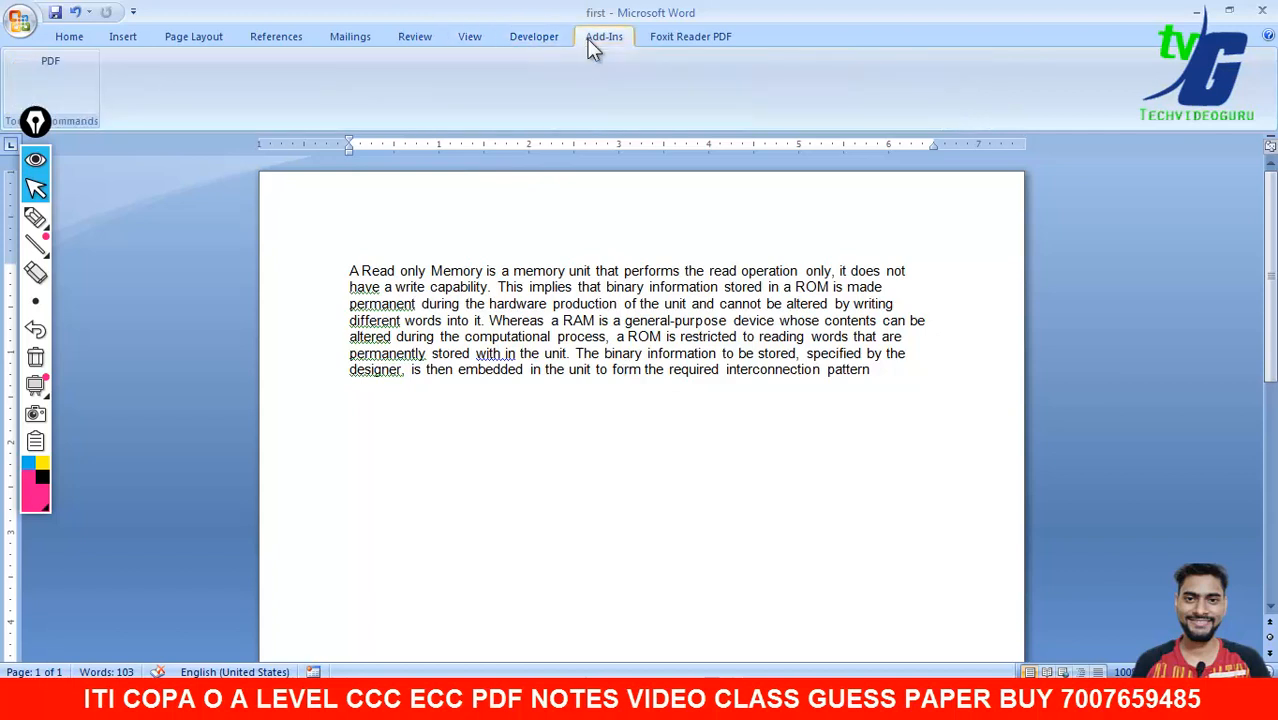
pyautogui.click(690, 37)
pyautogui.click(66, 37)
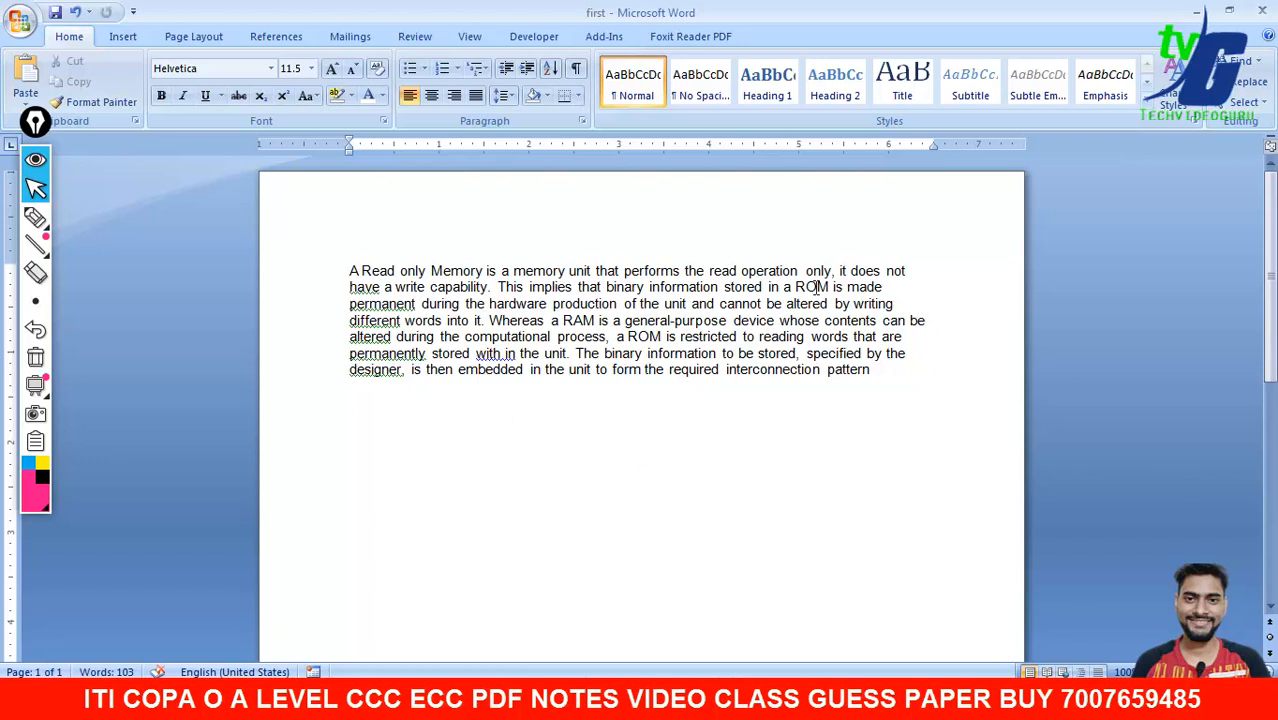
pyautogui.moveTo(832, 285); pyautogui.dragTo(795, 287)
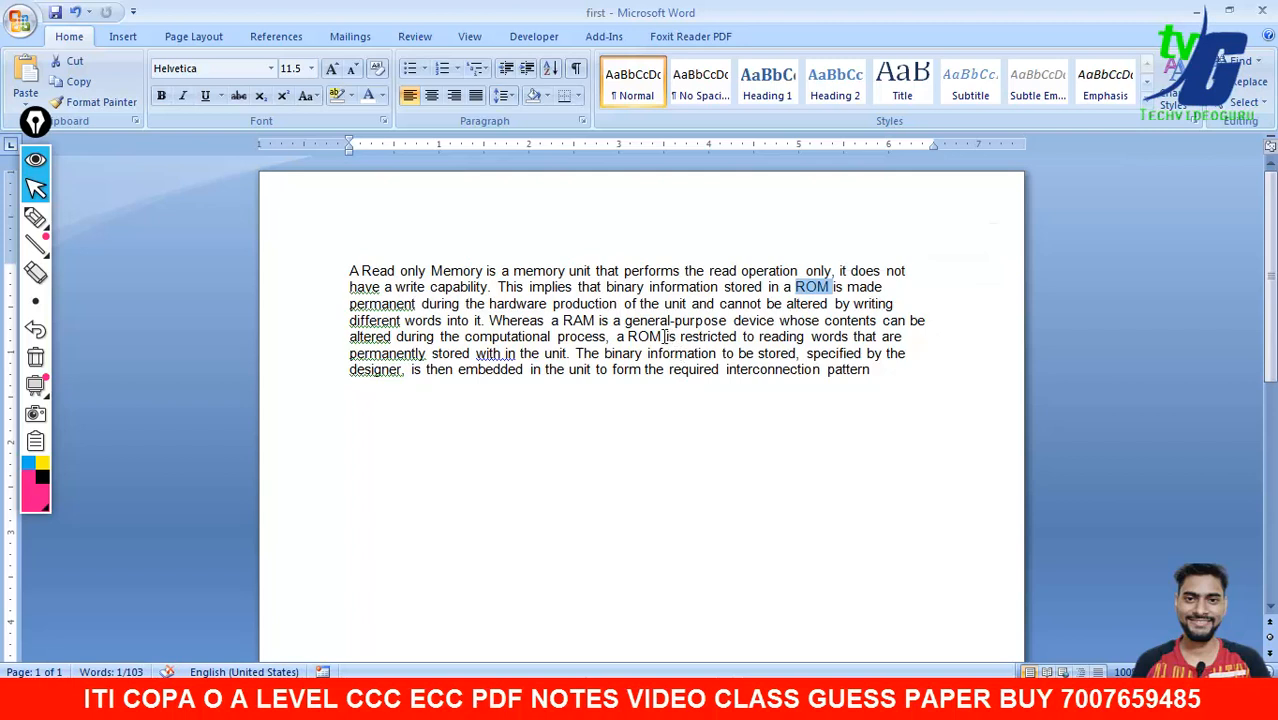
pyautogui.moveTo(666, 337); pyautogui.dragTo(630, 340)
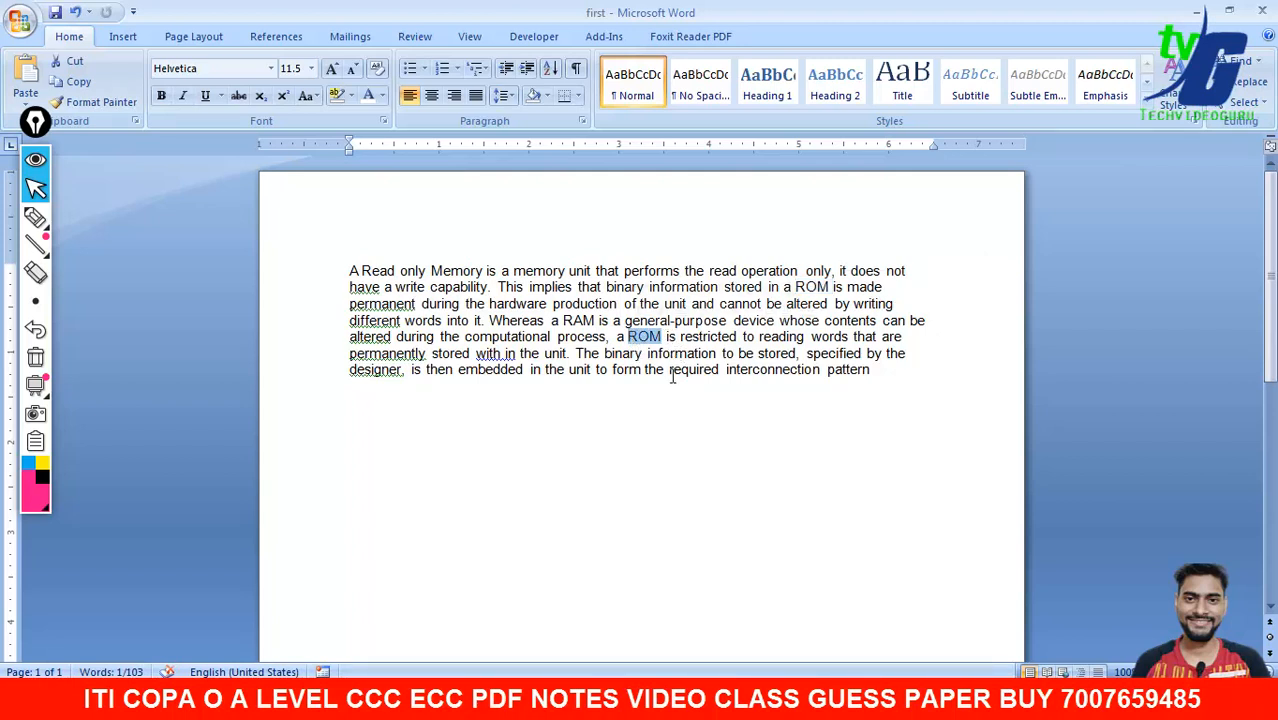
pyautogui.click(737, 416)
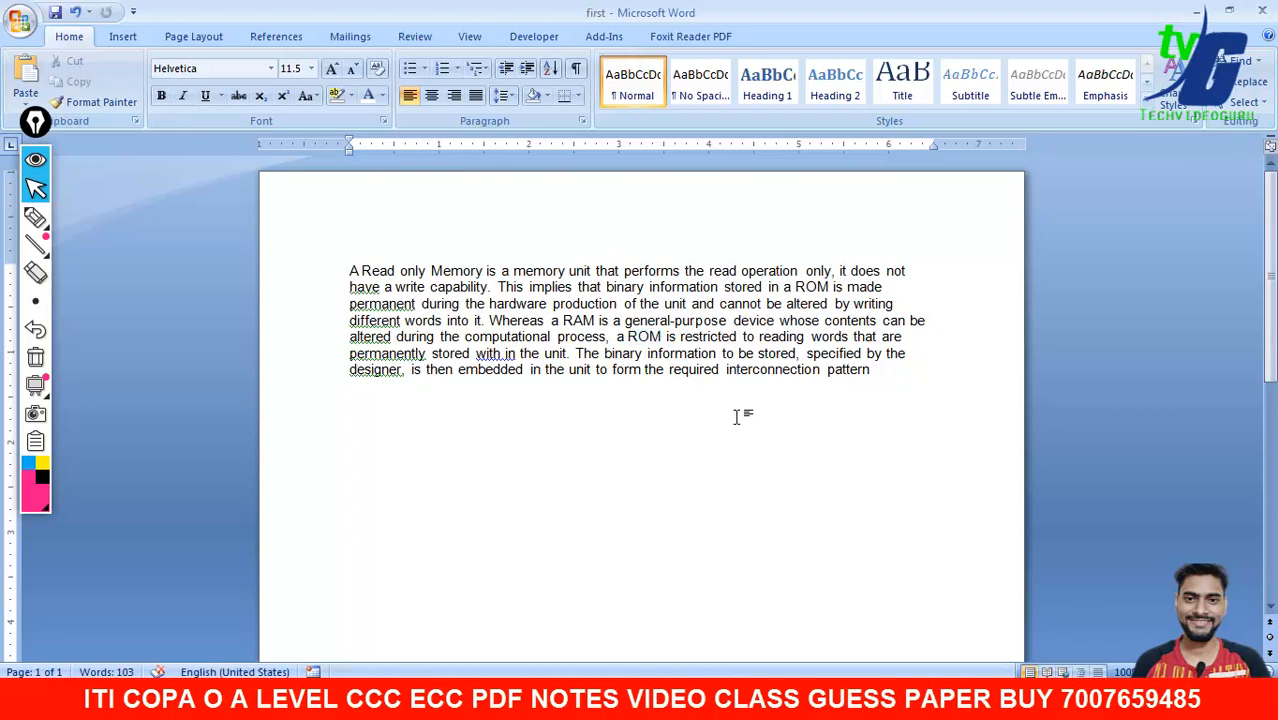
# - Open Find and Replace and paste the paragraph's word ROM into Find what
pyautogui.hotkey('ctrl', 'h')
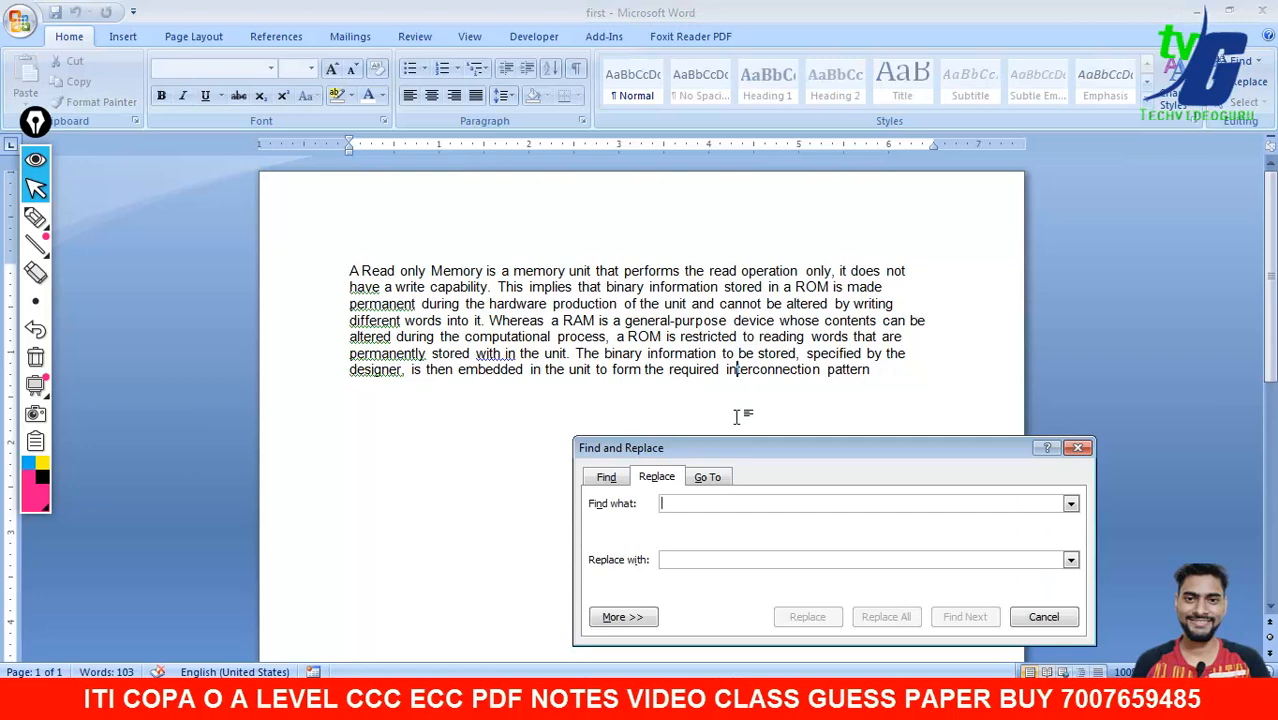
pyautogui.click(617, 616)
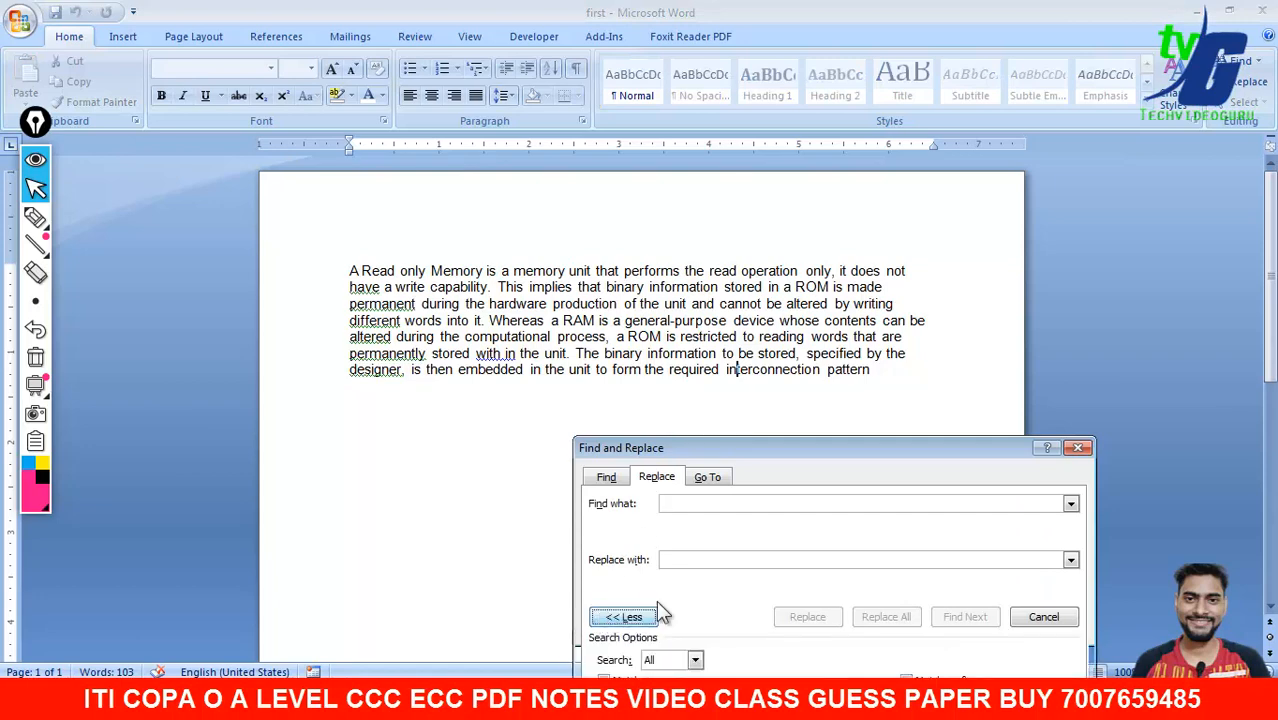
pyautogui.moveTo(790, 447); pyautogui.dragTo(837, 215)
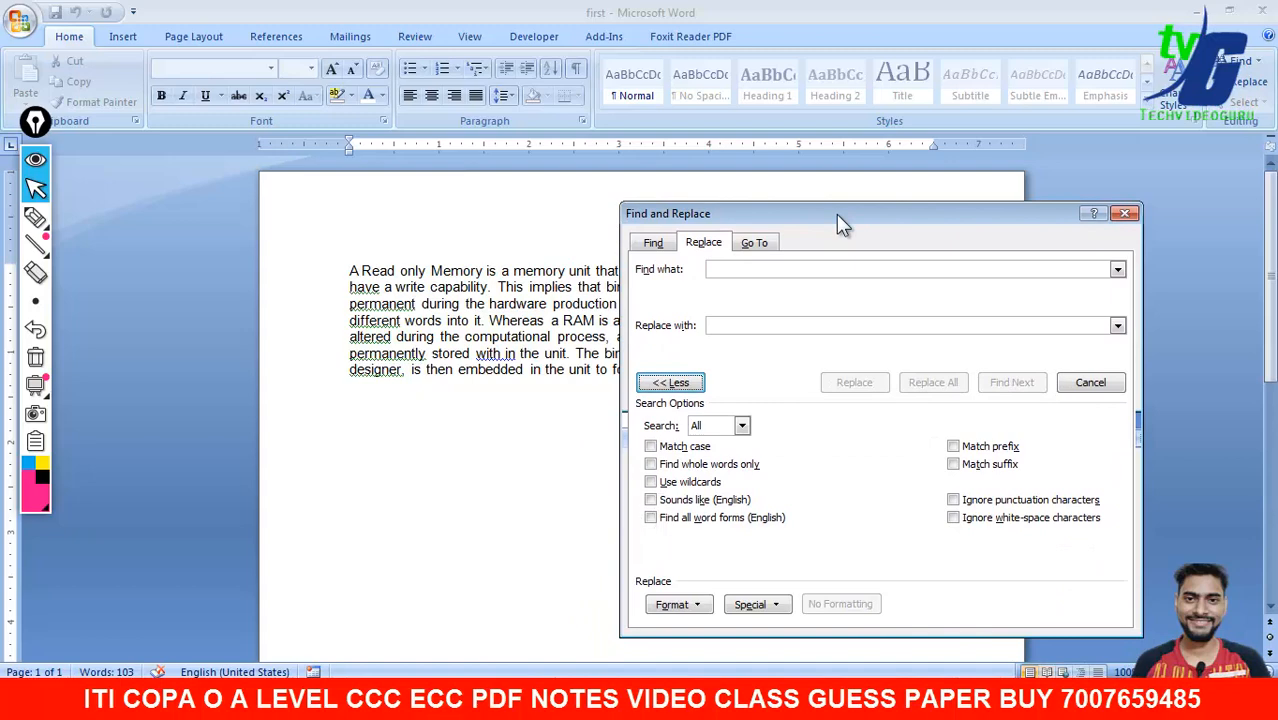
pyautogui.moveTo(836, 214); pyautogui.dragTo(591, 426)
pyautogui.click(503, 395)
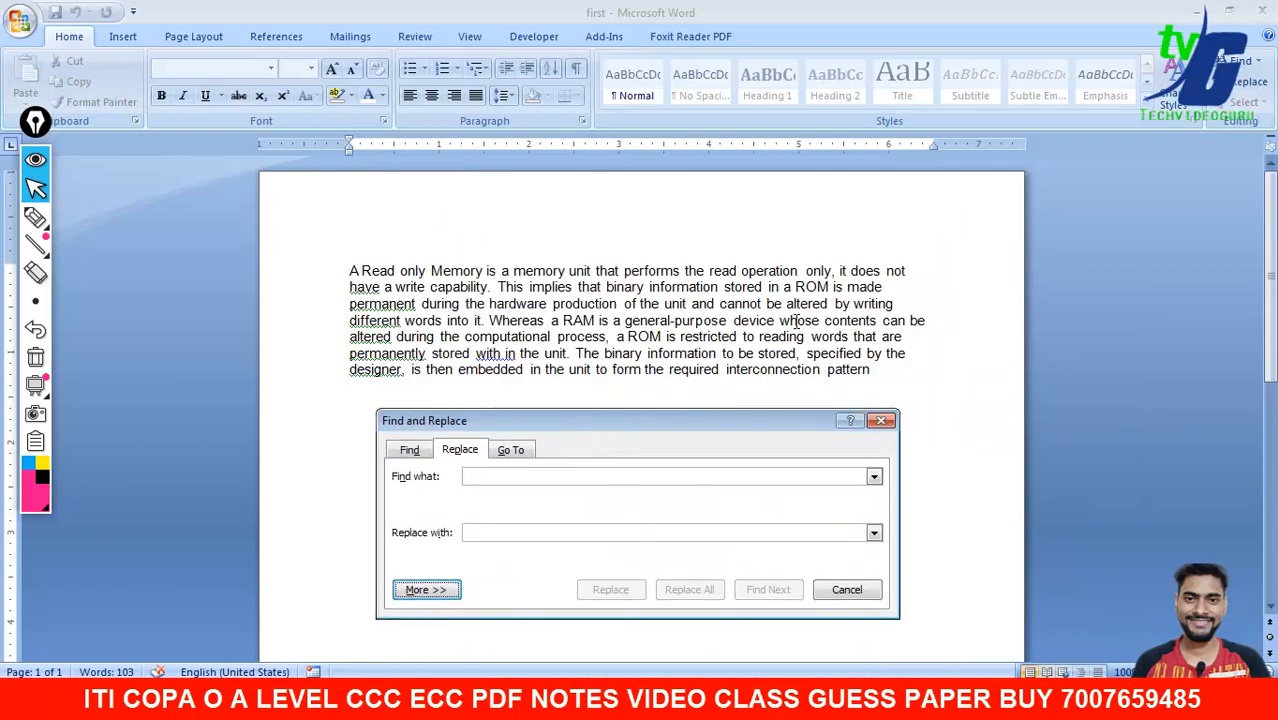
pyautogui.click(822, 290)
pyautogui.moveTo(830, 287); pyautogui.dragTo(797, 287)
pyautogui.rightClick(806, 288)
pyautogui.click(843, 322)
pyautogui.click(523, 477)
pyautogui.rightClick(523, 477)
pyautogui.click(565, 530)
# - Replace both ROM occurrences with 'Read Only Memory' and close the dialog
pyautogui.click(528, 535)
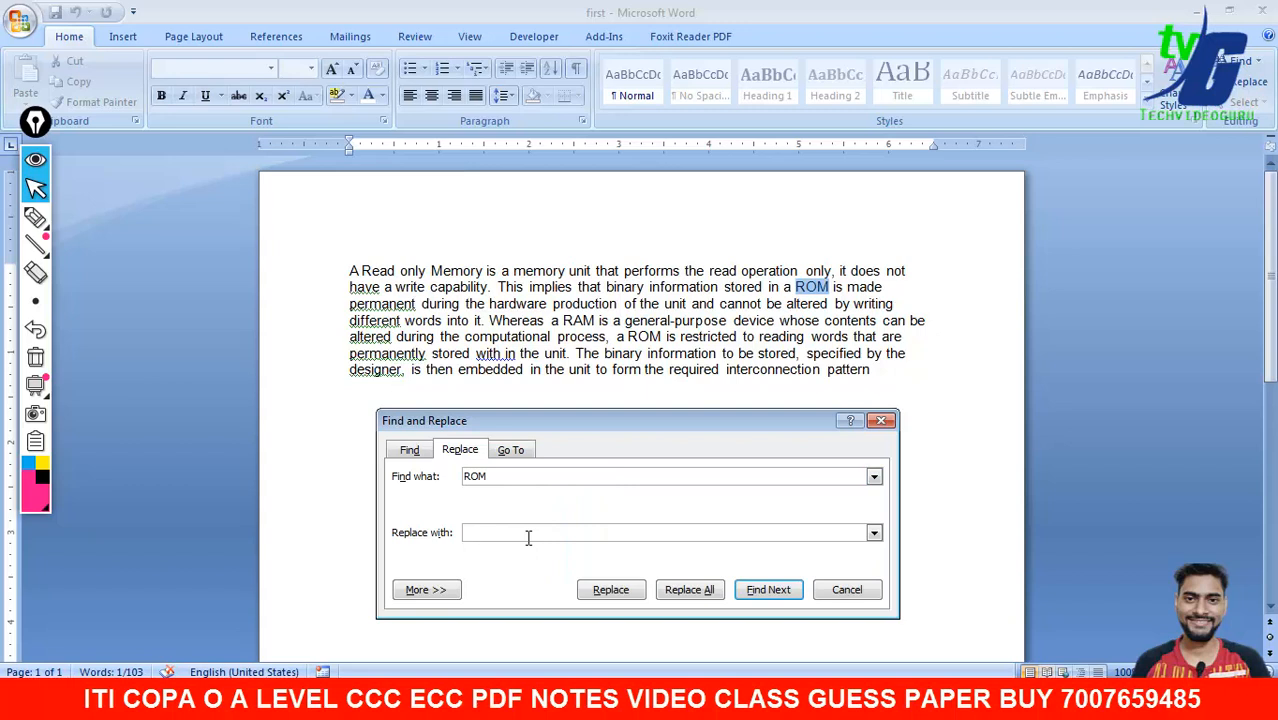
pyautogui.write('Read Only Memory')
pyautogui.moveTo(712, 412); pyautogui.dragTo(720, 405)
pyautogui.click(672, 585)
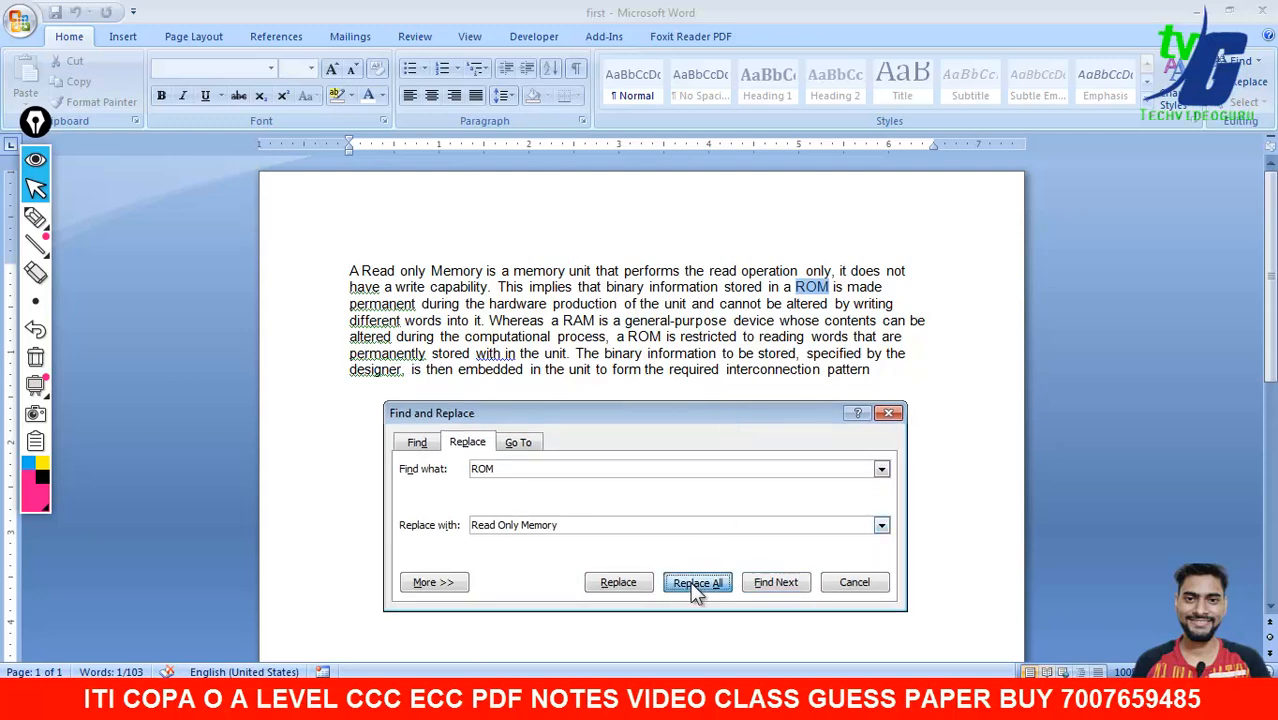
pyautogui.click(651, 399)
pyautogui.click(880, 414)
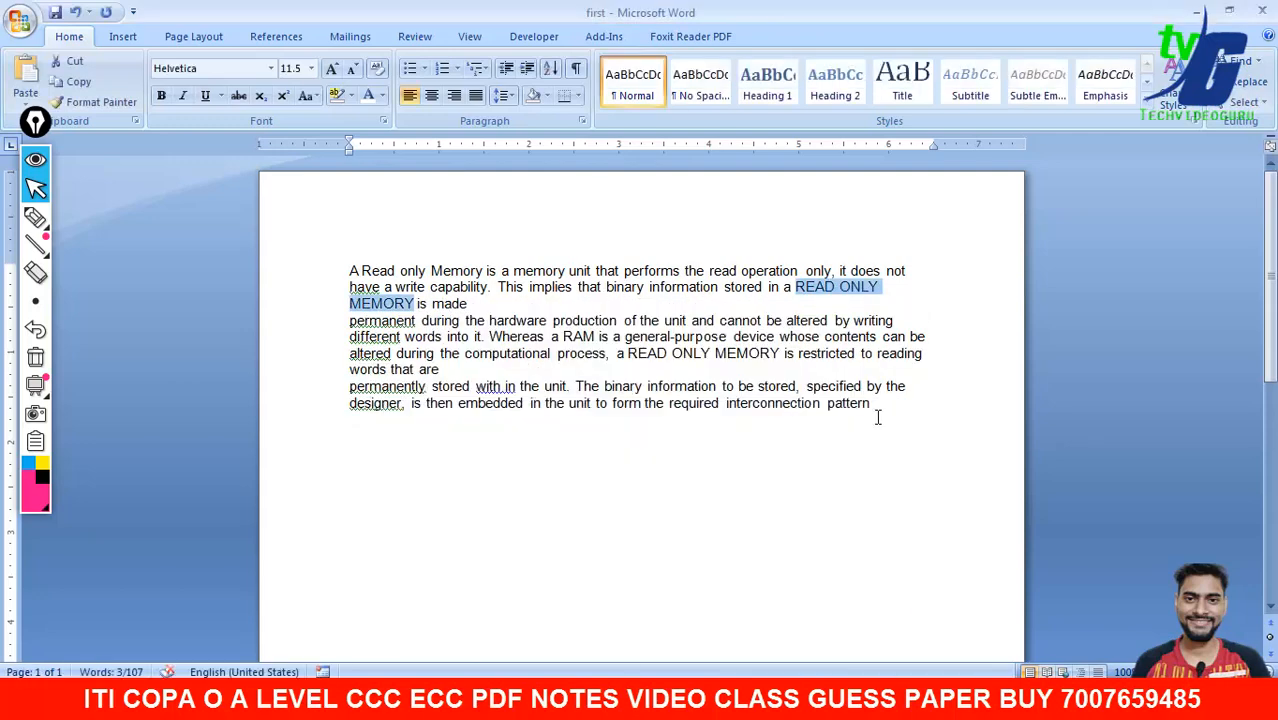
pyautogui.click(625, 350)
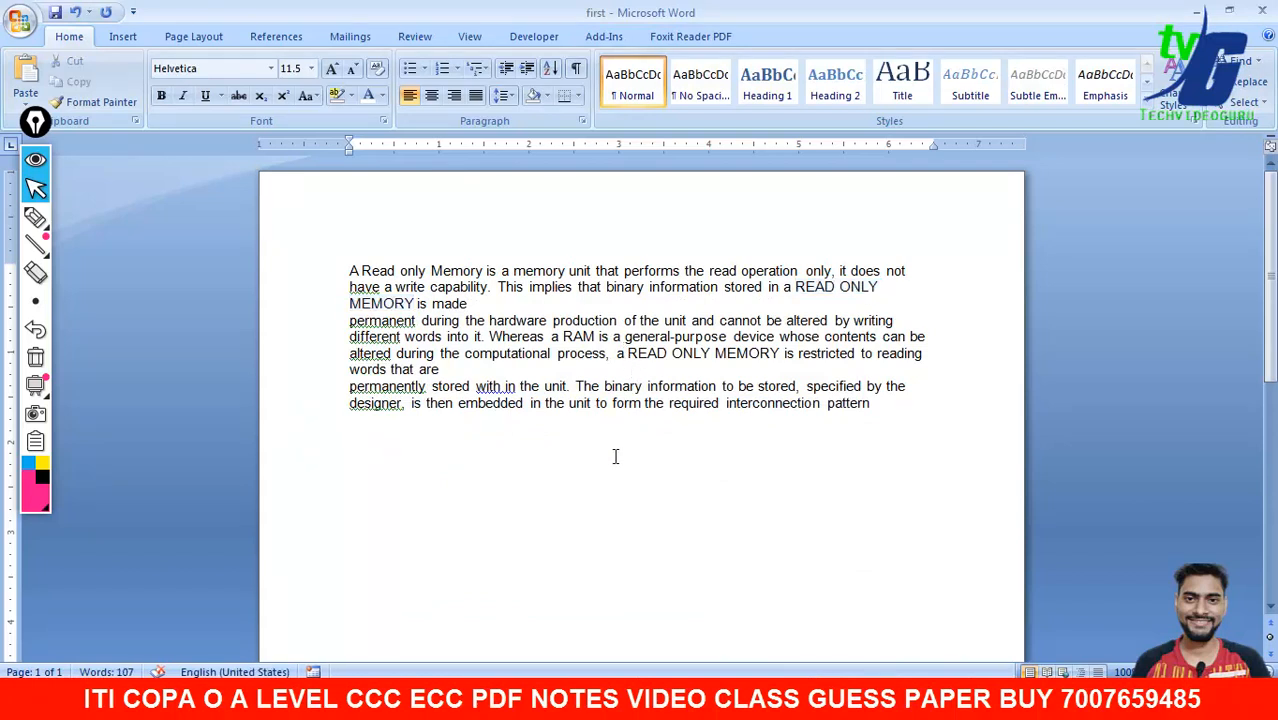
# - Underline the first READ ONLY MEMORY in the paragraph
pyautogui.moveTo(779, 353); pyautogui.dragTo(640, 362)
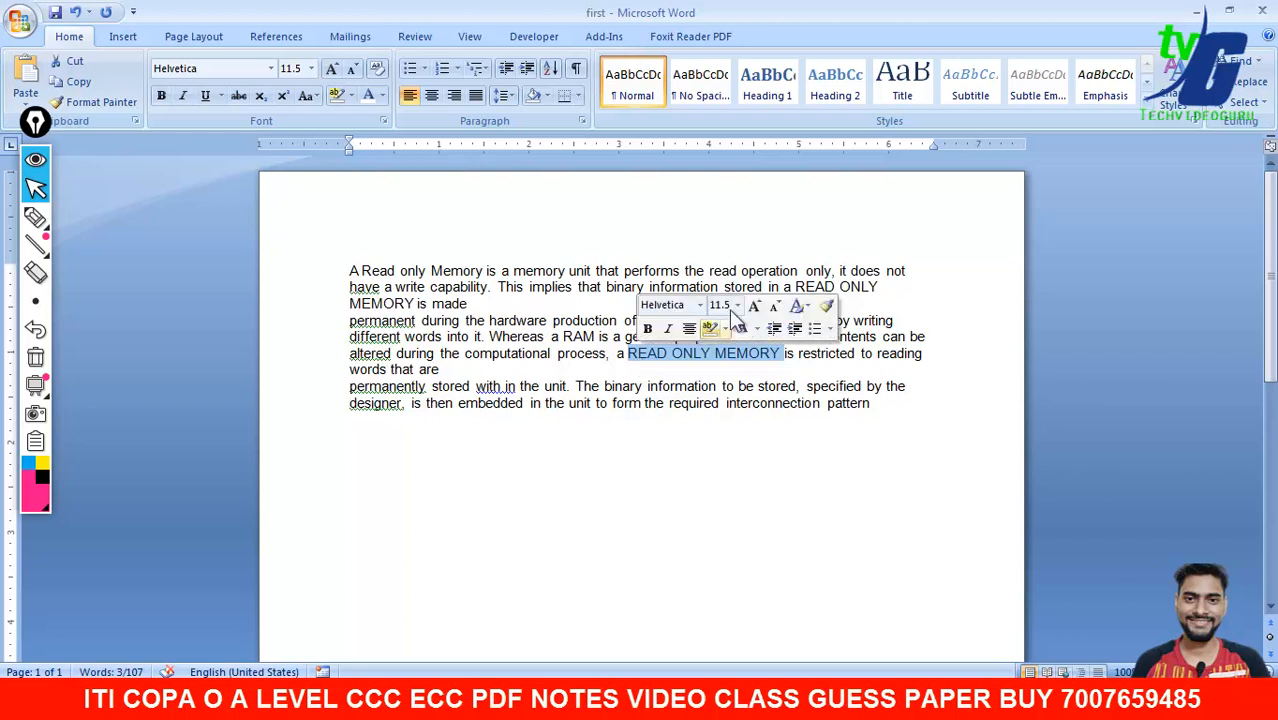
pyautogui.click(864, 290)
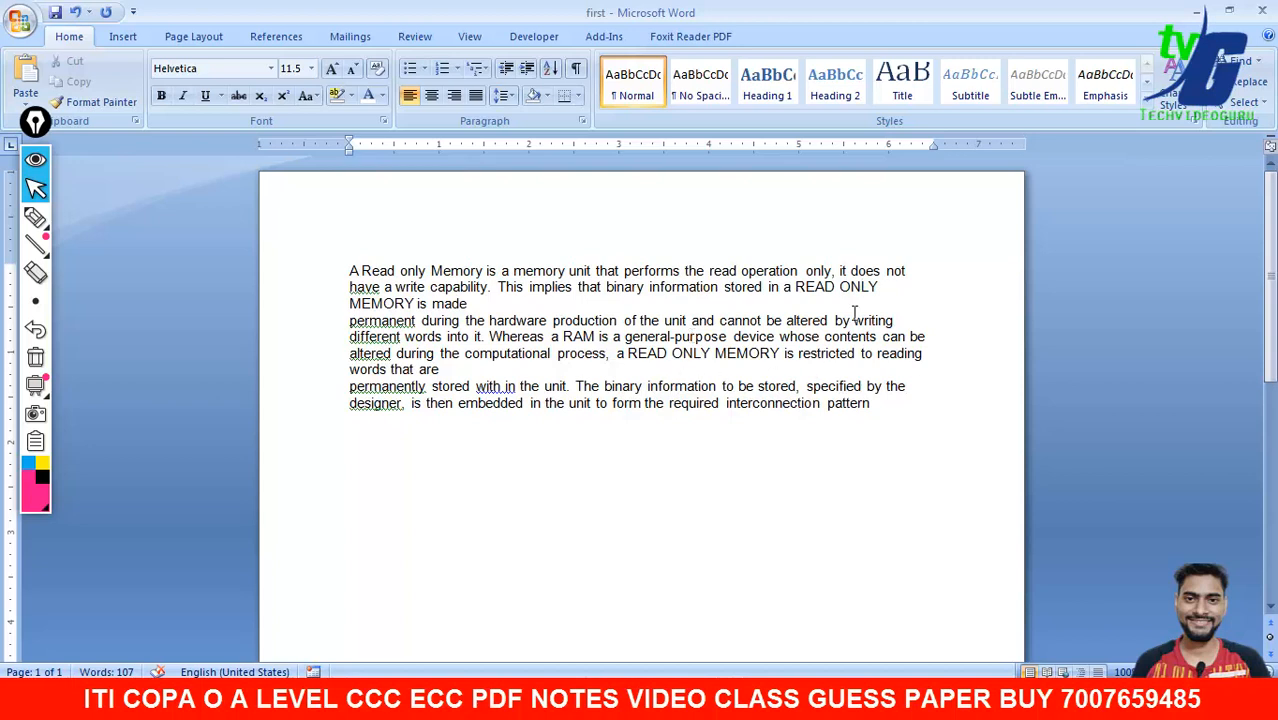
pyautogui.moveTo(414, 304); pyautogui.dragTo(796, 288)
pyautogui.click(211, 103)
pyautogui.click(493, 470)
# - Underline the second READ ONLY MEMORY and close Find and Replace
pyautogui.moveTo(781, 353); pyautogui.dragTo(628, 355)
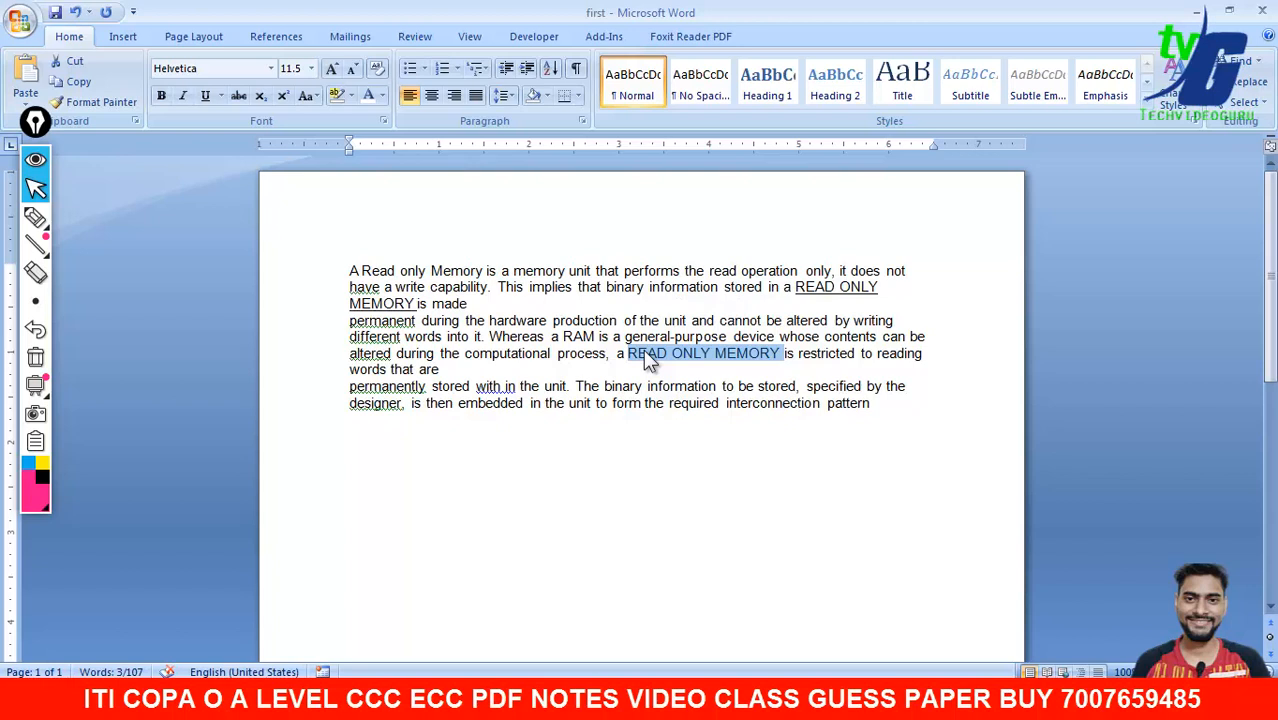
pyautogui.hotkey('ctrl', 'h')
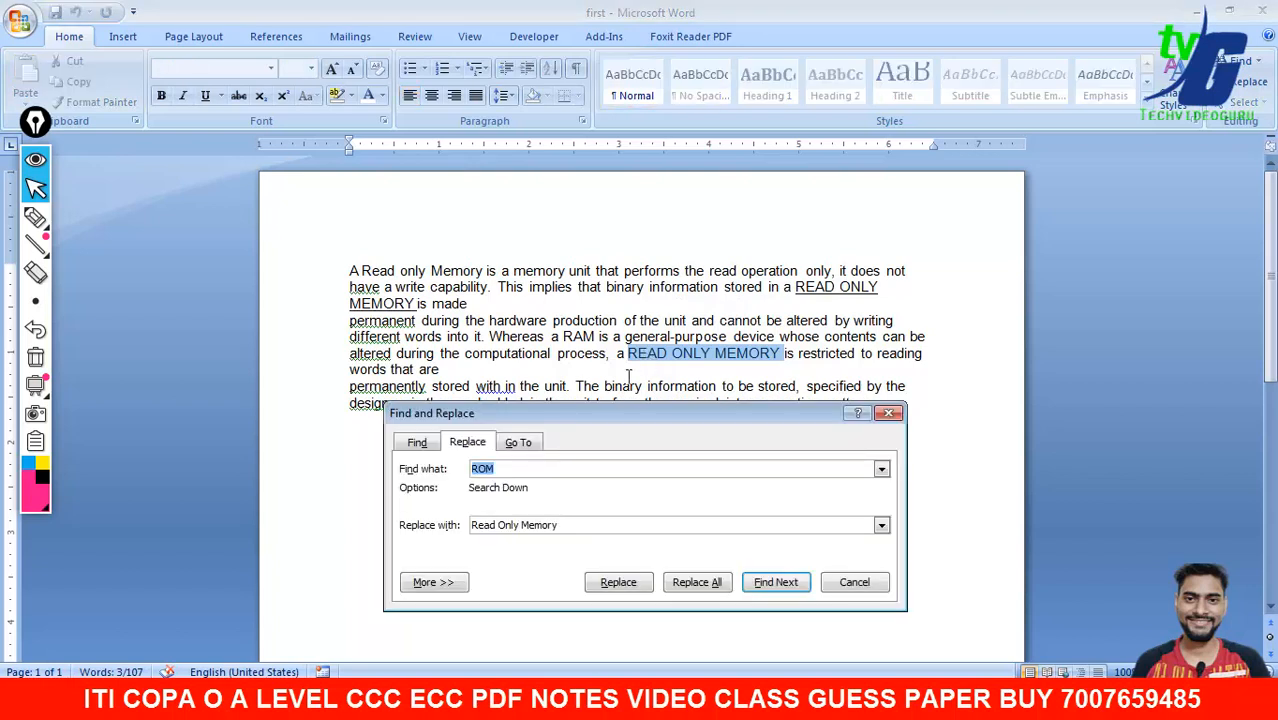
pyautogui.moveTo(565, 530); pyautogui.dragTo(470, 527)
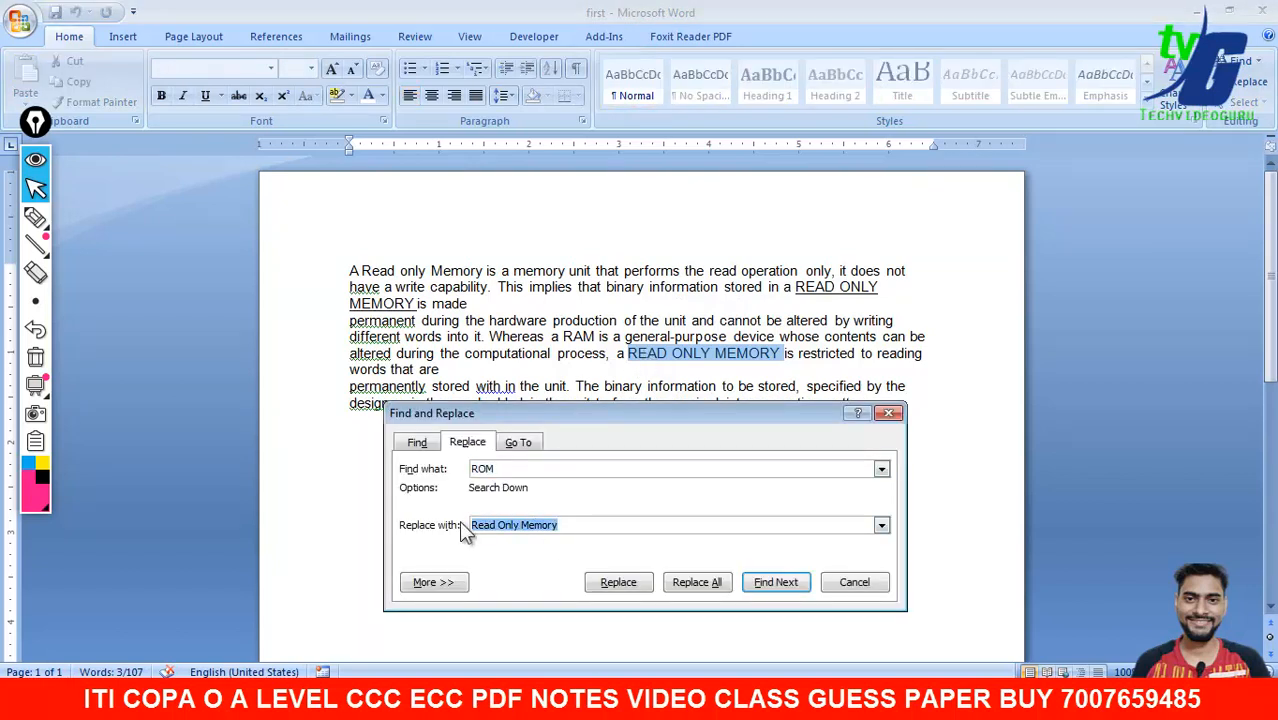
pyautogui.click(207, 97)
pyautogui.click(577, 534)
pyautogui.click(850, 584)
pyautogui.click(878, 491)
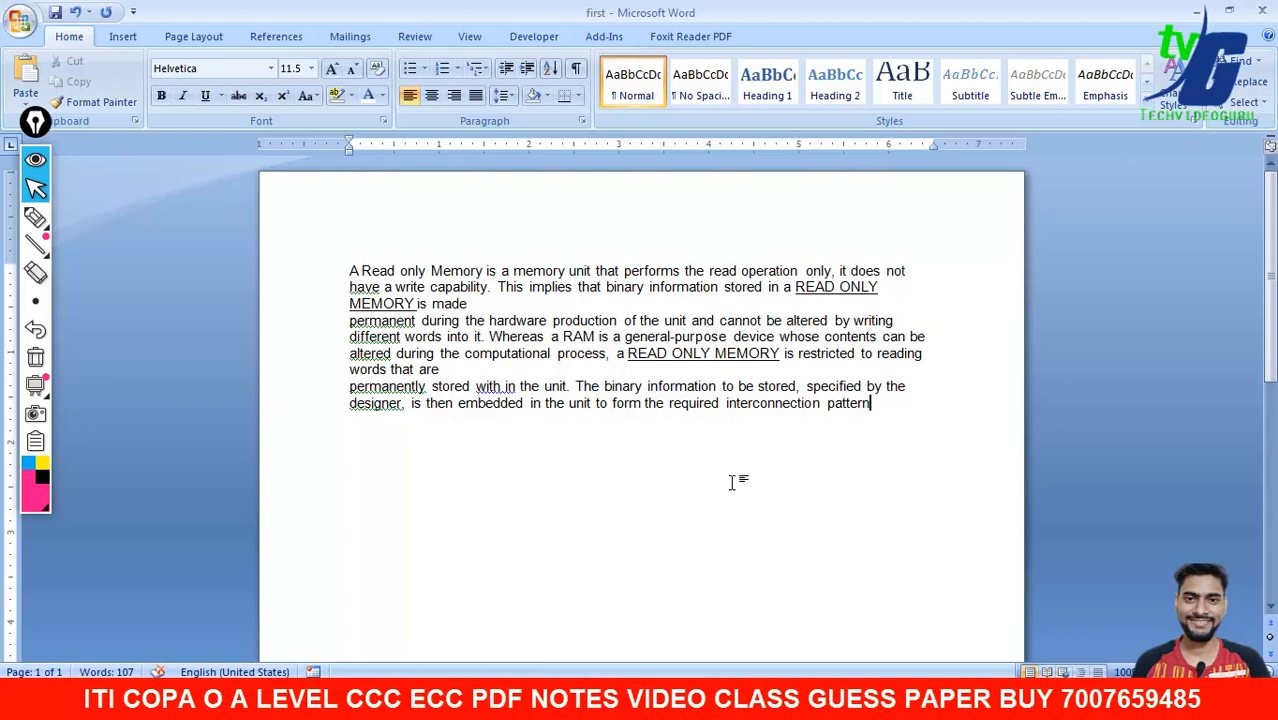
# - Make the first line of the ROM paragraph bold
pyautogui.click(731, 482)
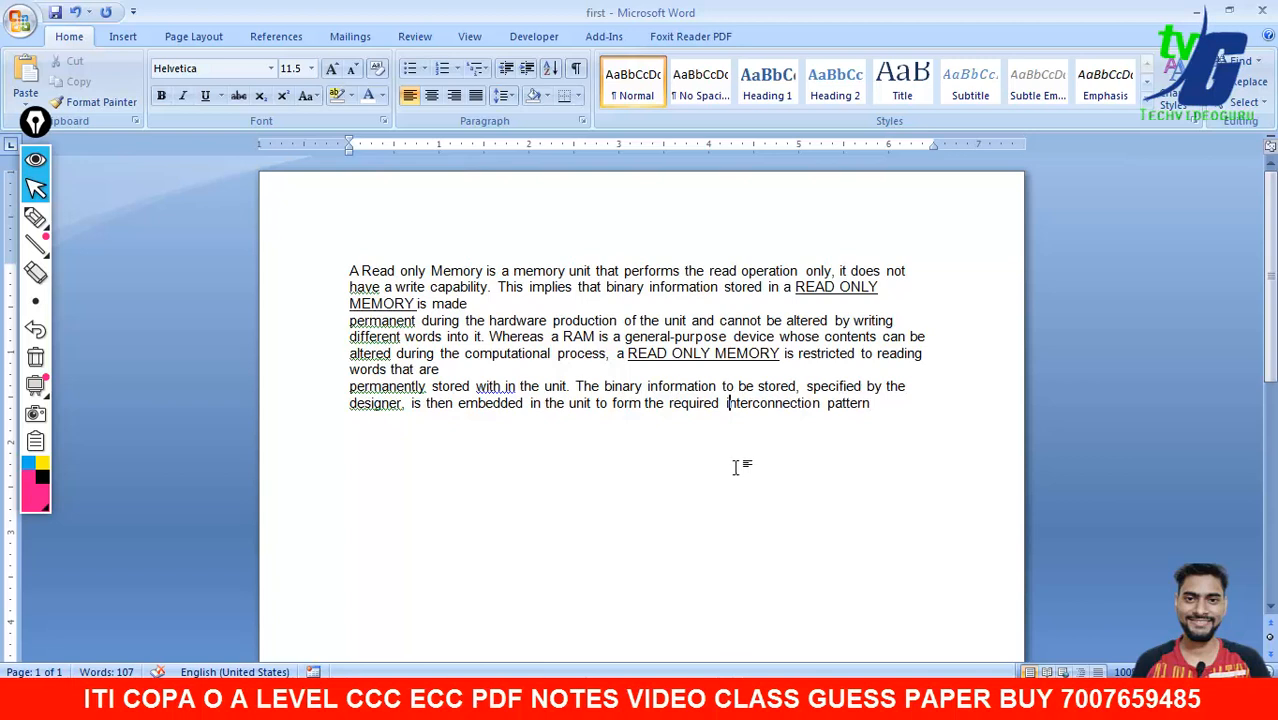
pyautogui.click(693, 353)
pyautogui.rightClick(694, 358)
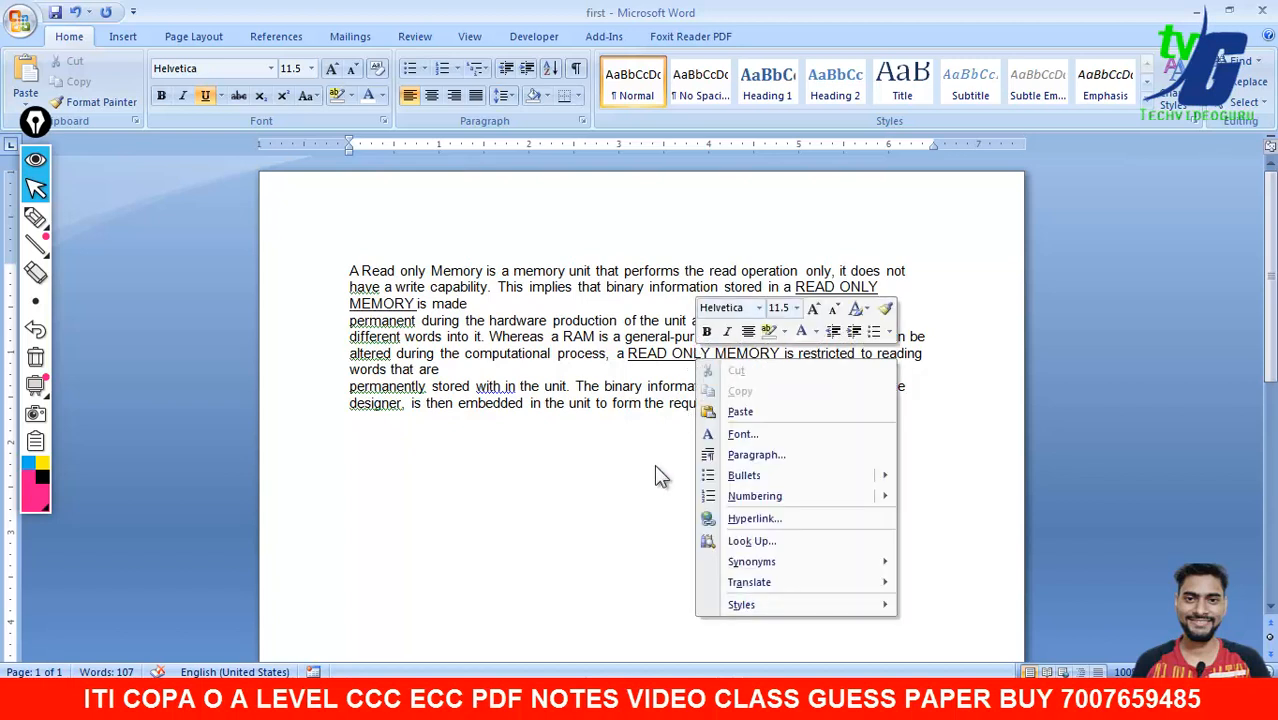
pyautogui.press('Escape')
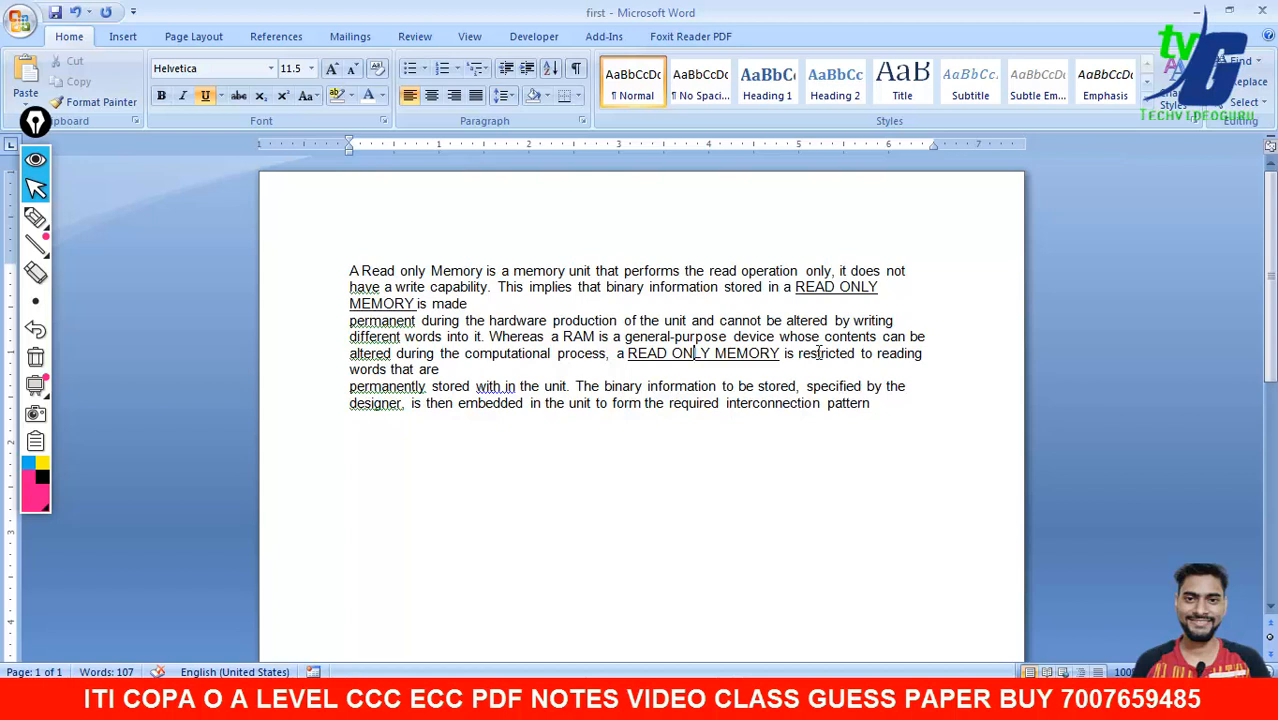
pyautogui.moveTo(908, 266); pyautogui.dragTo(351, 268)
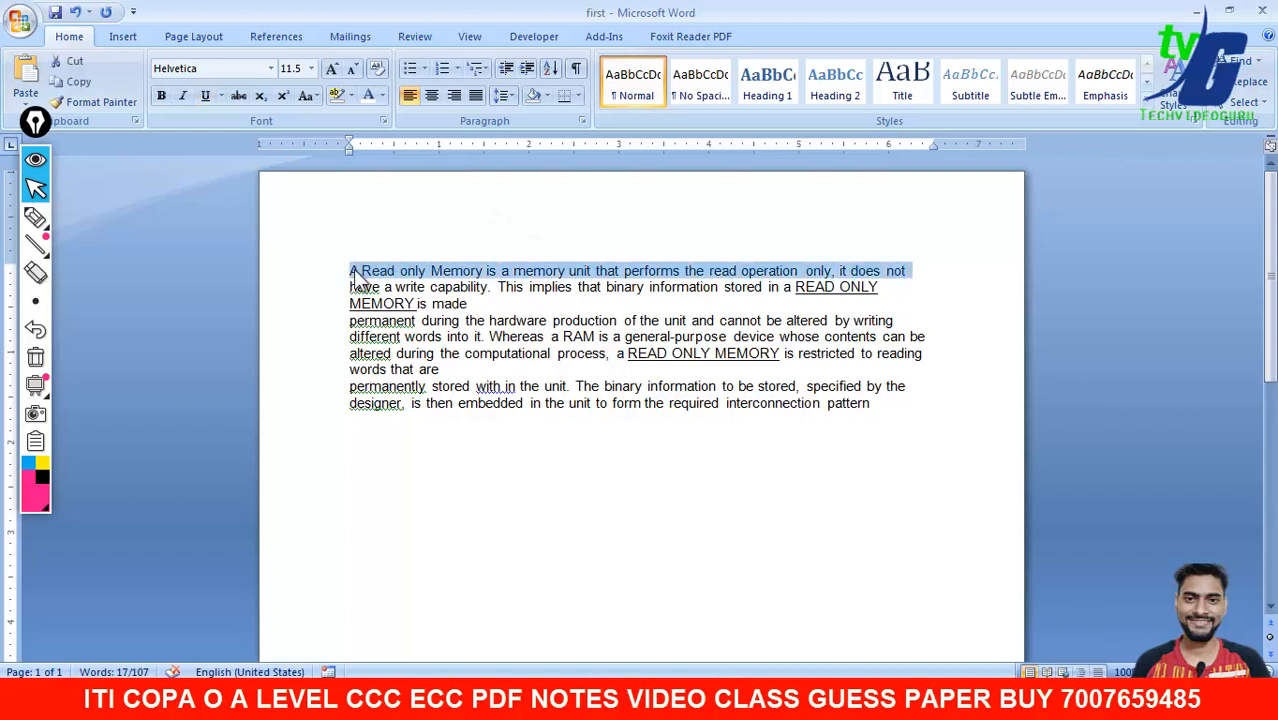
pyautogui.hotkey('ctrl', 'b')
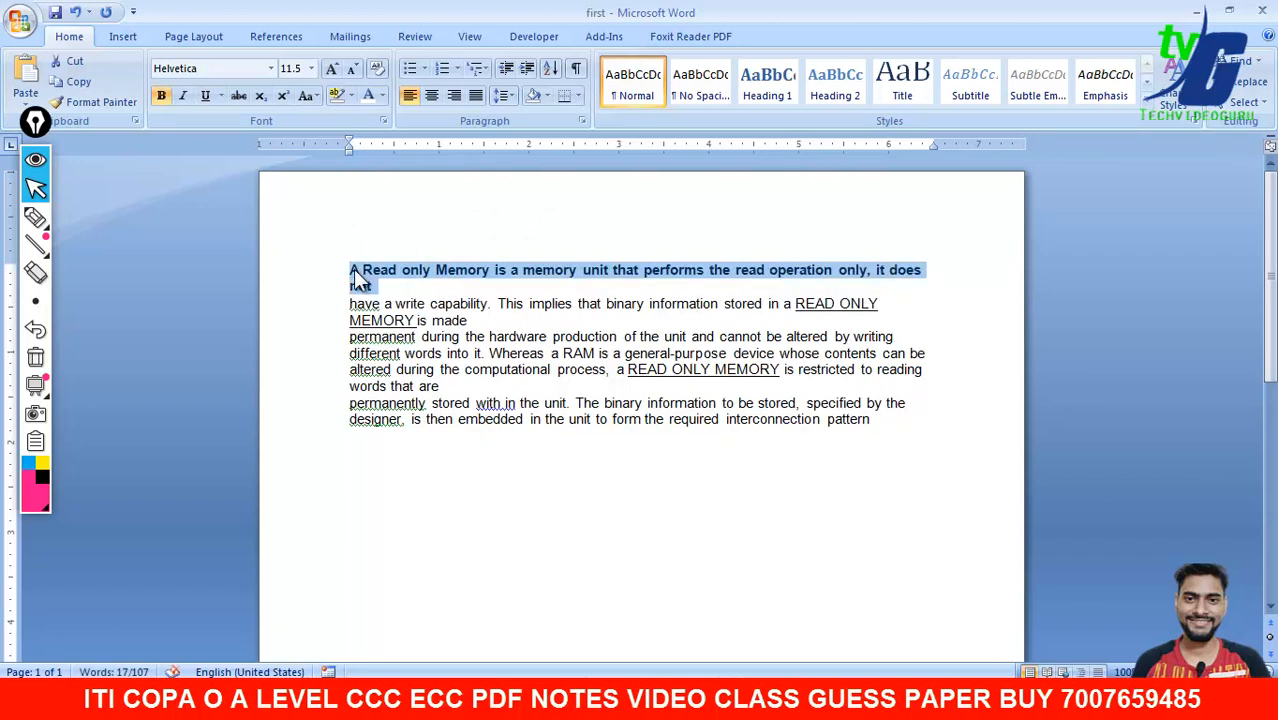
pyautogui.click(418, 443)
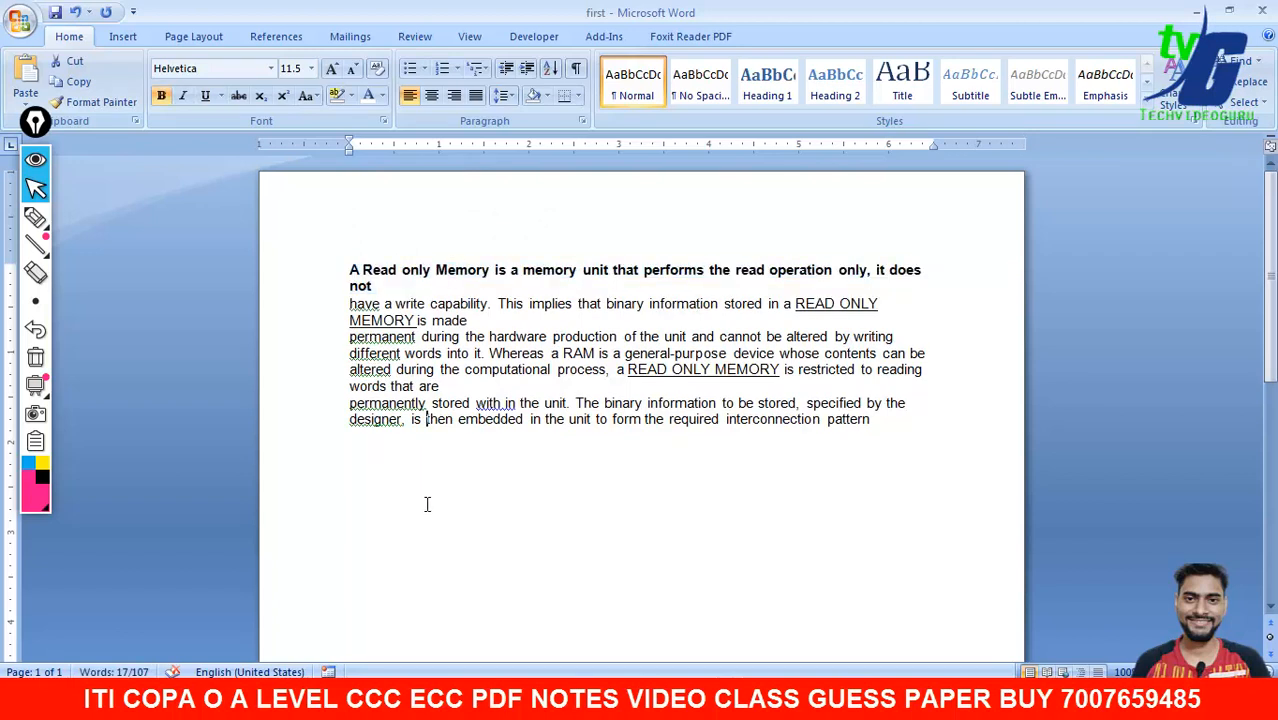
# - Italicize the text from 'have a write capability' to 'is made'
pyautogui.moveTo(470, 321); pyautogui.dragTo(345, 302)
pyautogui.click(183, 97)
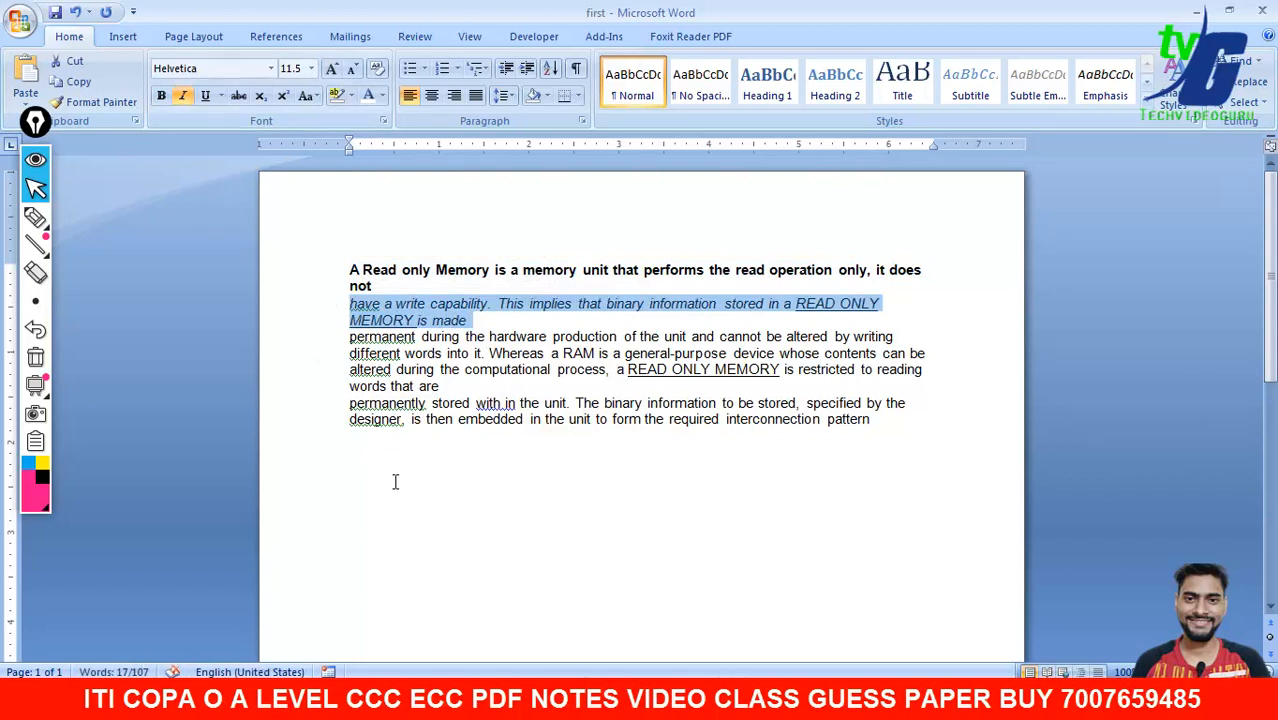
pyautogui.click(395, 482)
# - Underline the 'permanent…writing' line and centre the 'different words…can be' line
pyautogui.moveTo(915, 336); pyautogui.dragTo(348, 338)
pyautogui.click(205, 96)
pyautogui.click(375, 454)
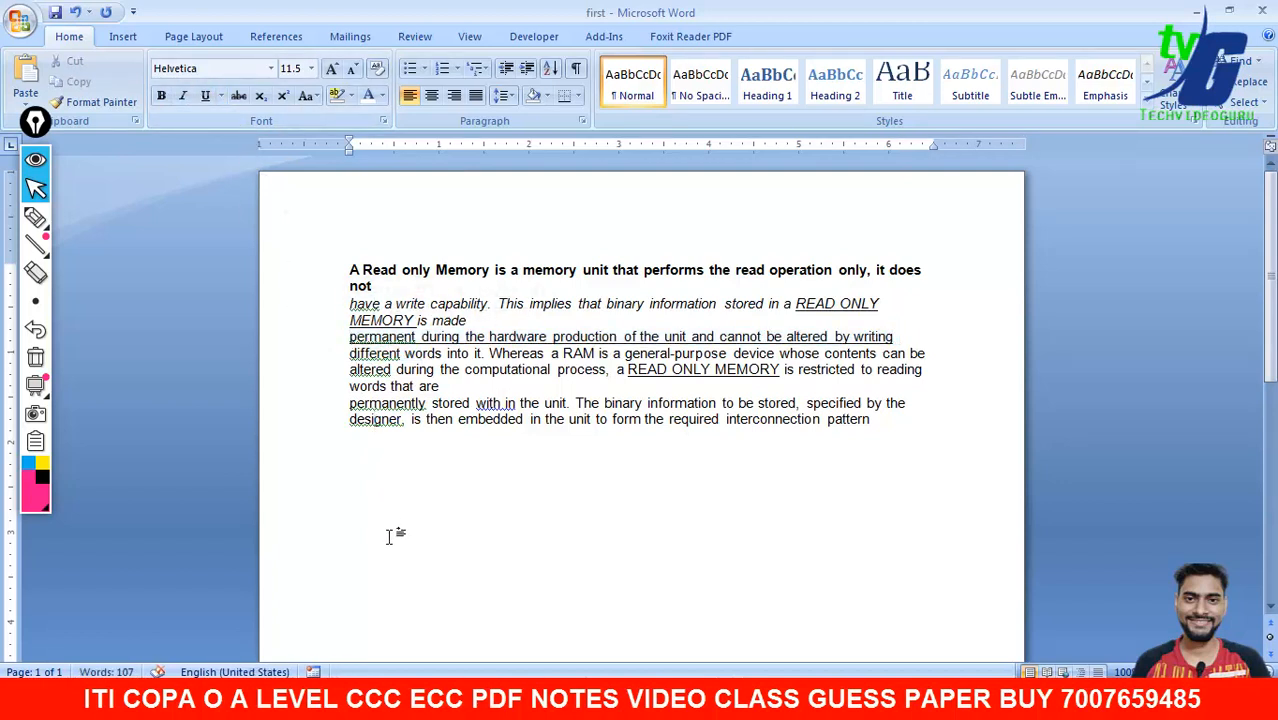
pyautogui.moveTo(932, 353); pyautogui.dragTo(350, 354)
pyautogui.click(430, 95)
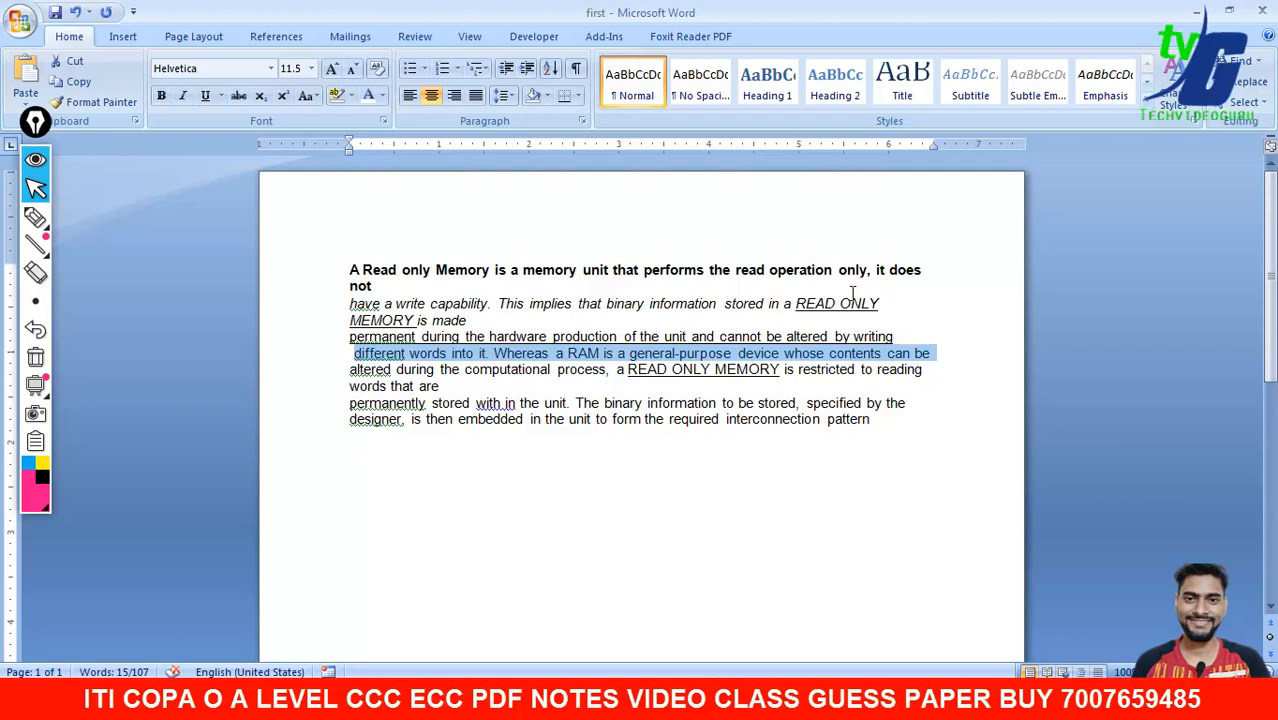
# - Colour the opening sentence, up to 'it does not', red
pyautogui.moveTo(411, 290); pyautogui.dragTo(335, 271)
pyautogui.click(382, 96)
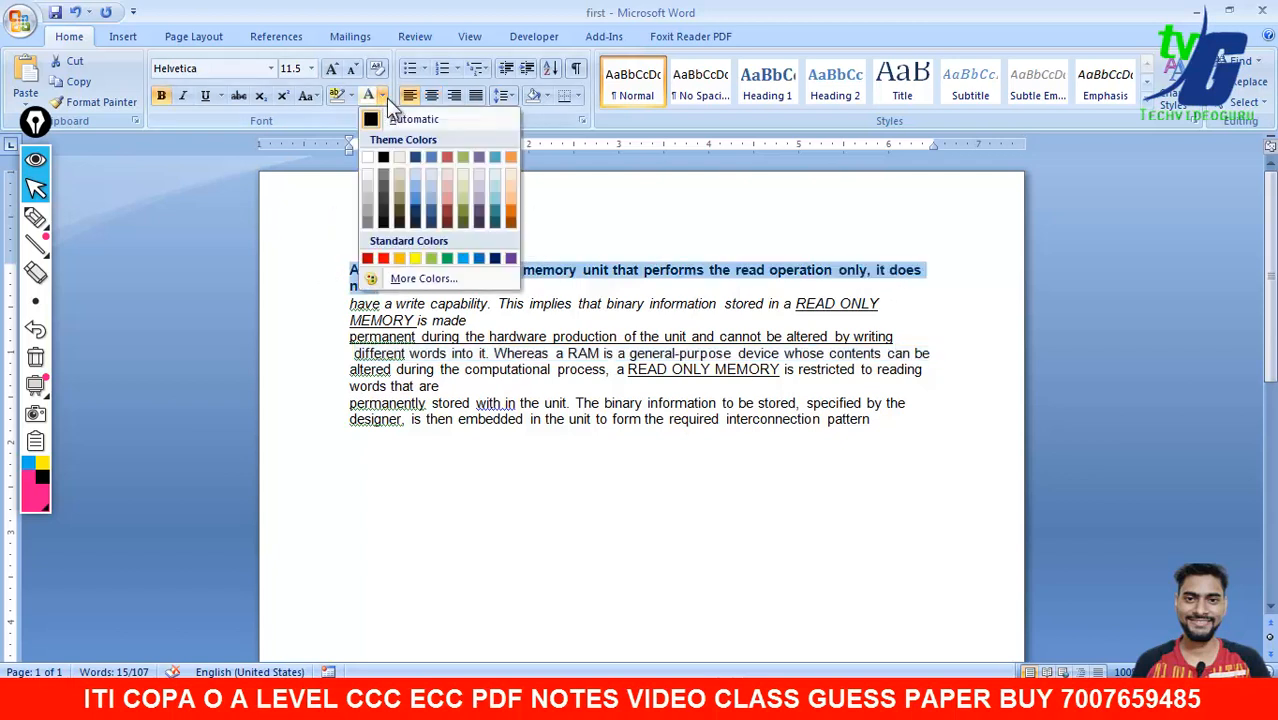
pyautogui.click(386, 243)
pyautogui.click(572, 270)
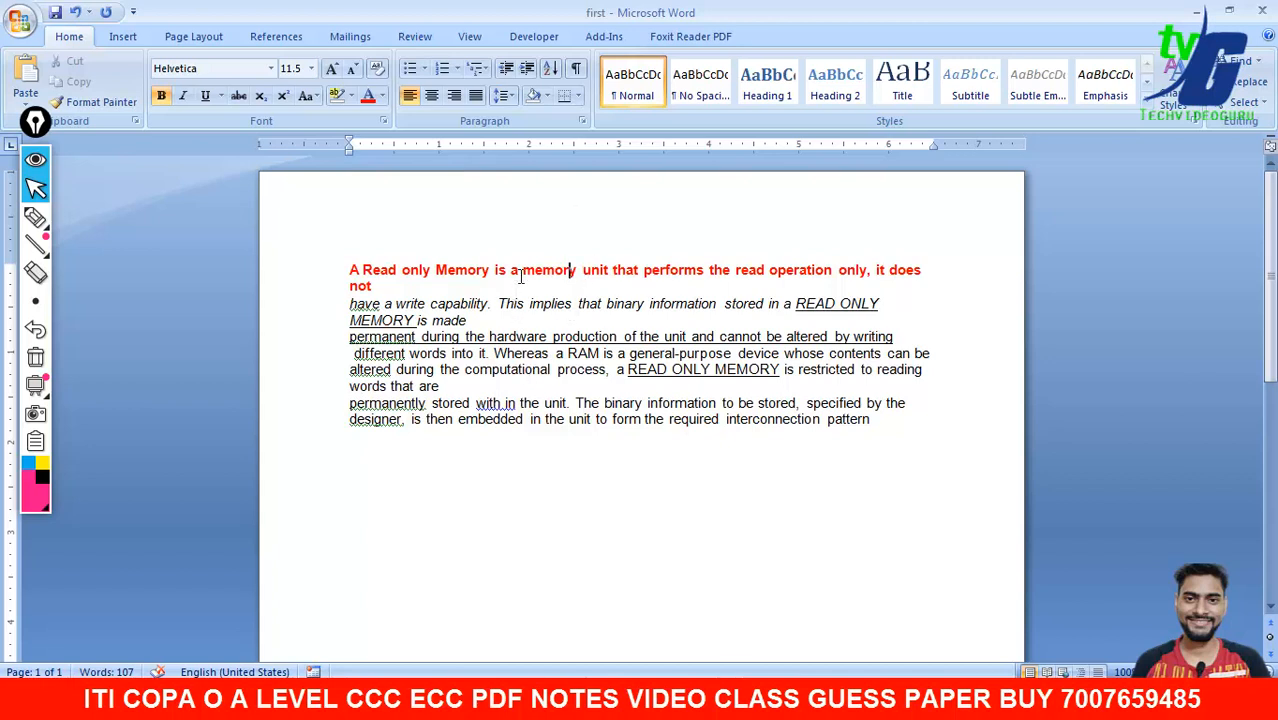
# - Set the 'altered…words that are' lines to the Arial font
pyautogui.moveTo(445, 388); pyautogui.dragTo(349, 371)
pyautogui.click(221, 68)
pyautogui.write('Arial')
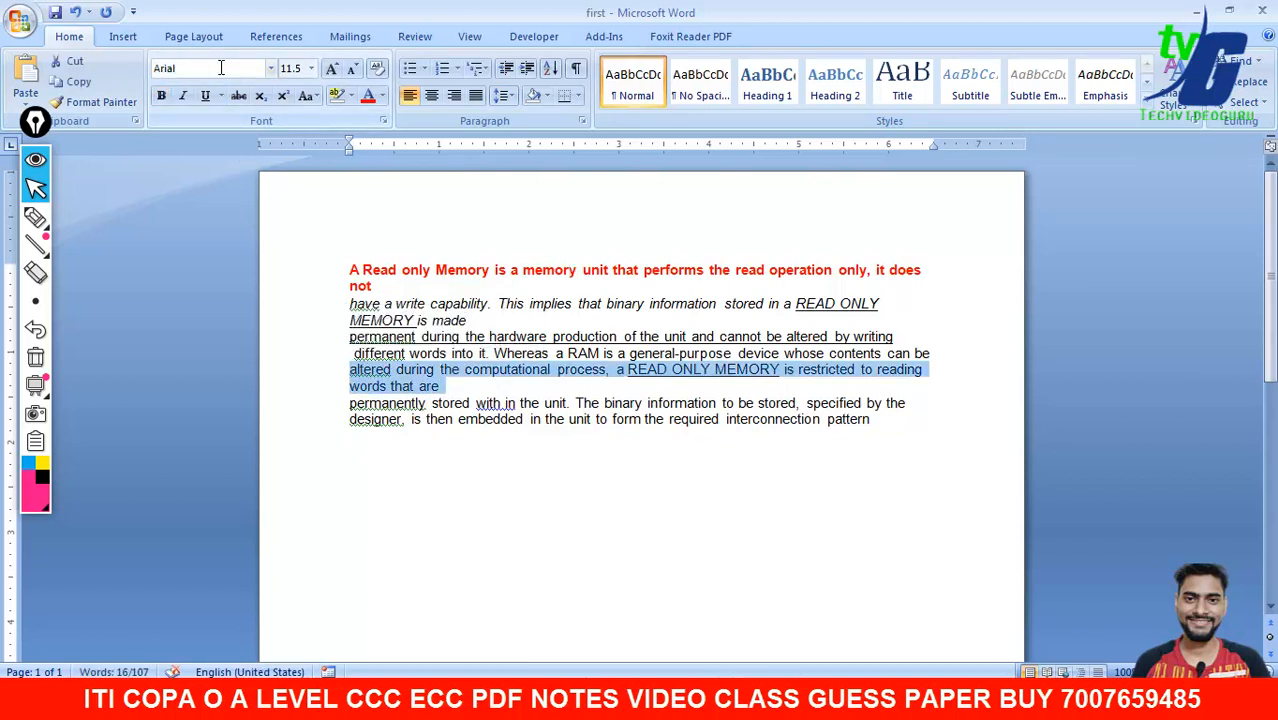
pyautogui.press('Return')
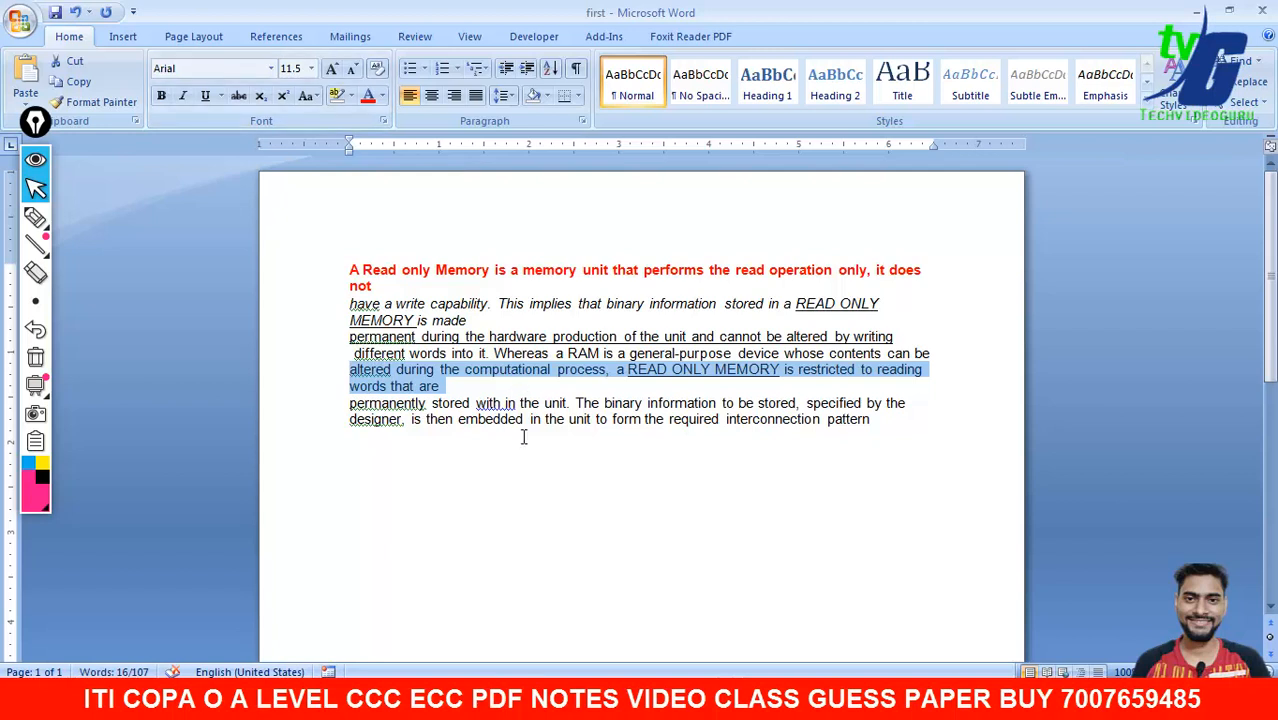
# - Enlarge 'not' and the italic lines through 'is made' to 18 pt
pyautogui.moveTo(466, 318); pyautogui.dragTo(322, 294)
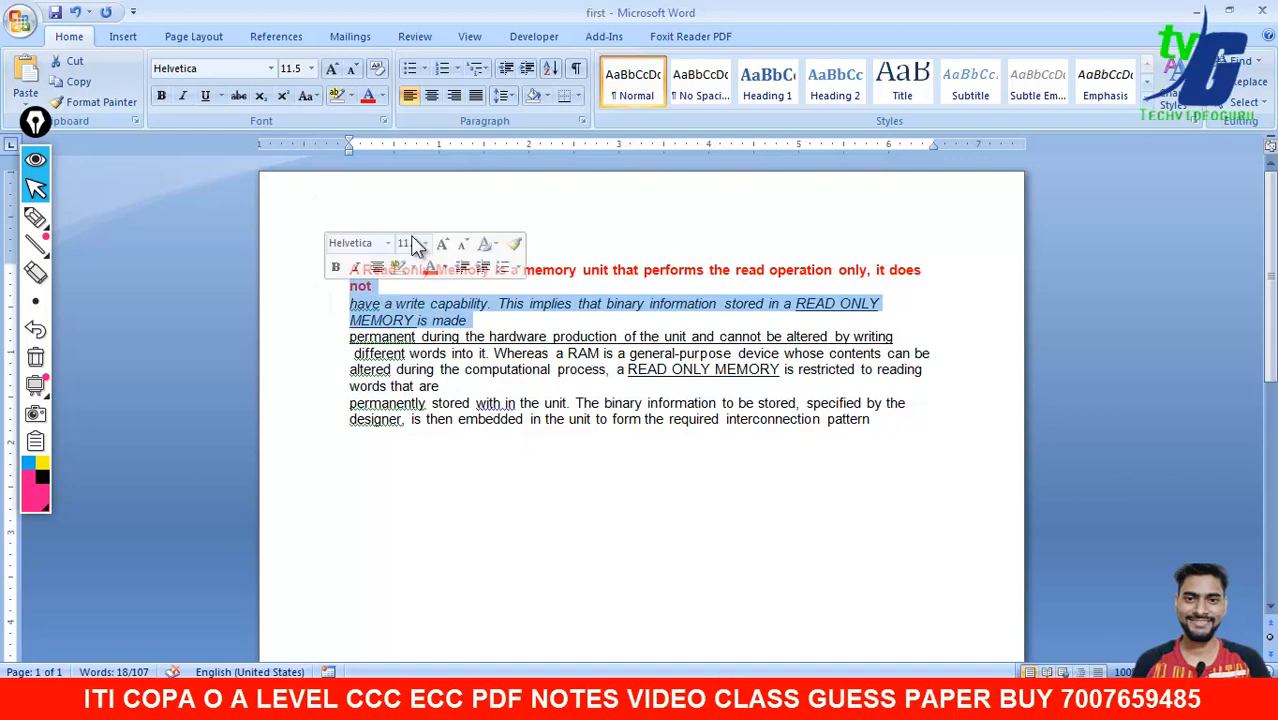
pyautogui.click(311, 68)
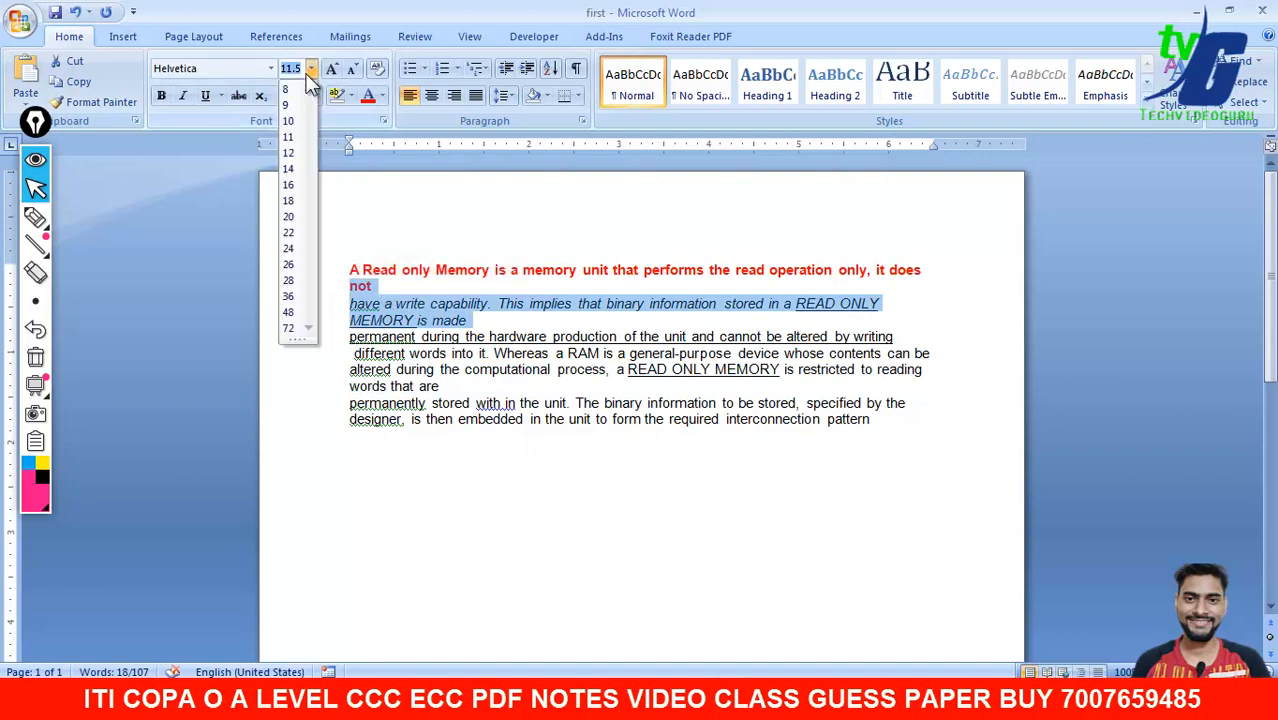
pyautogui.click(296, 201)
pyautogui.click(500, 503)
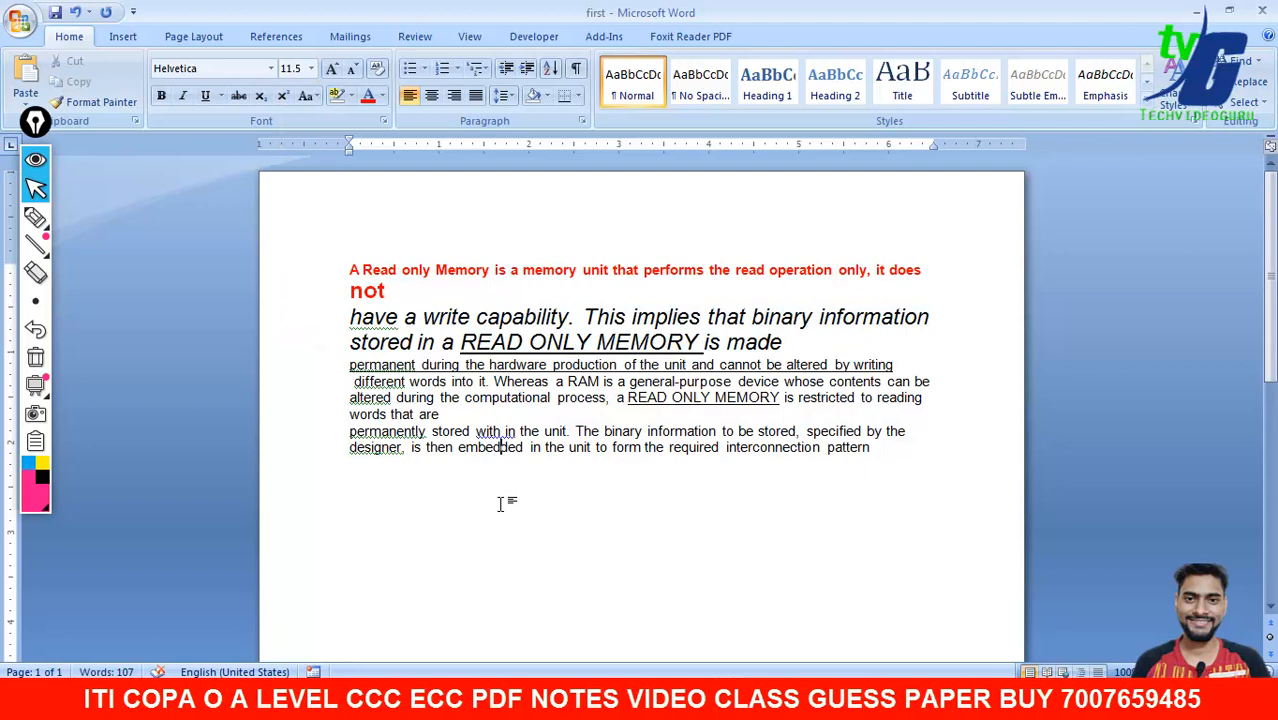
pyautogui.click(344, 231)
# - Add a blank top line and insert the date and time 17-Sep-21 3:01 PM there
pyautogui.press('Return')
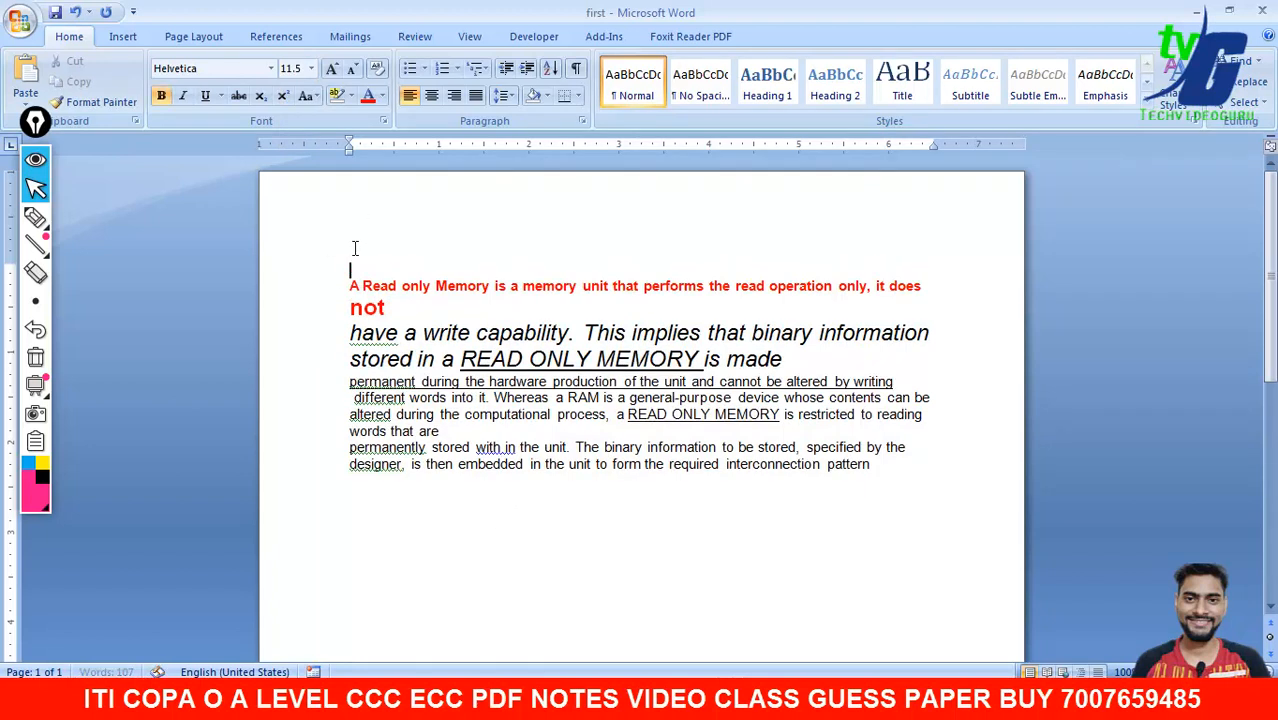
pyautogui.click(123, 37)
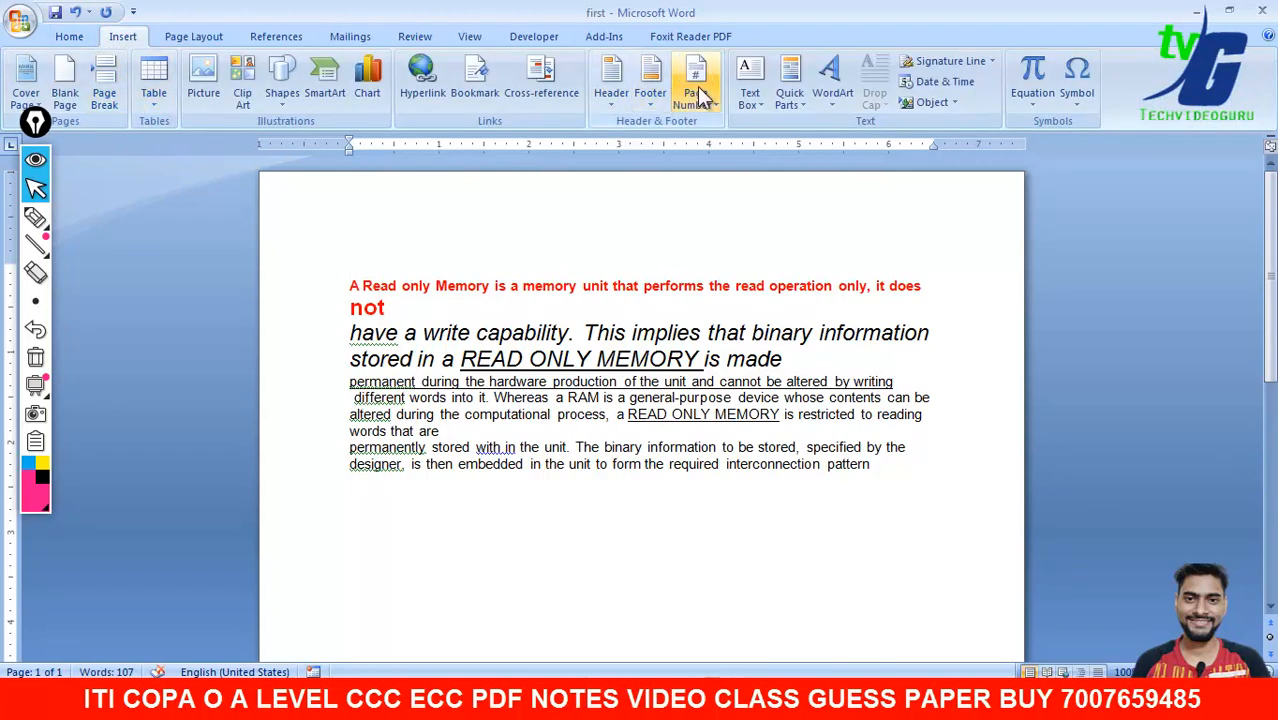
pyautogui.click(955, 83)
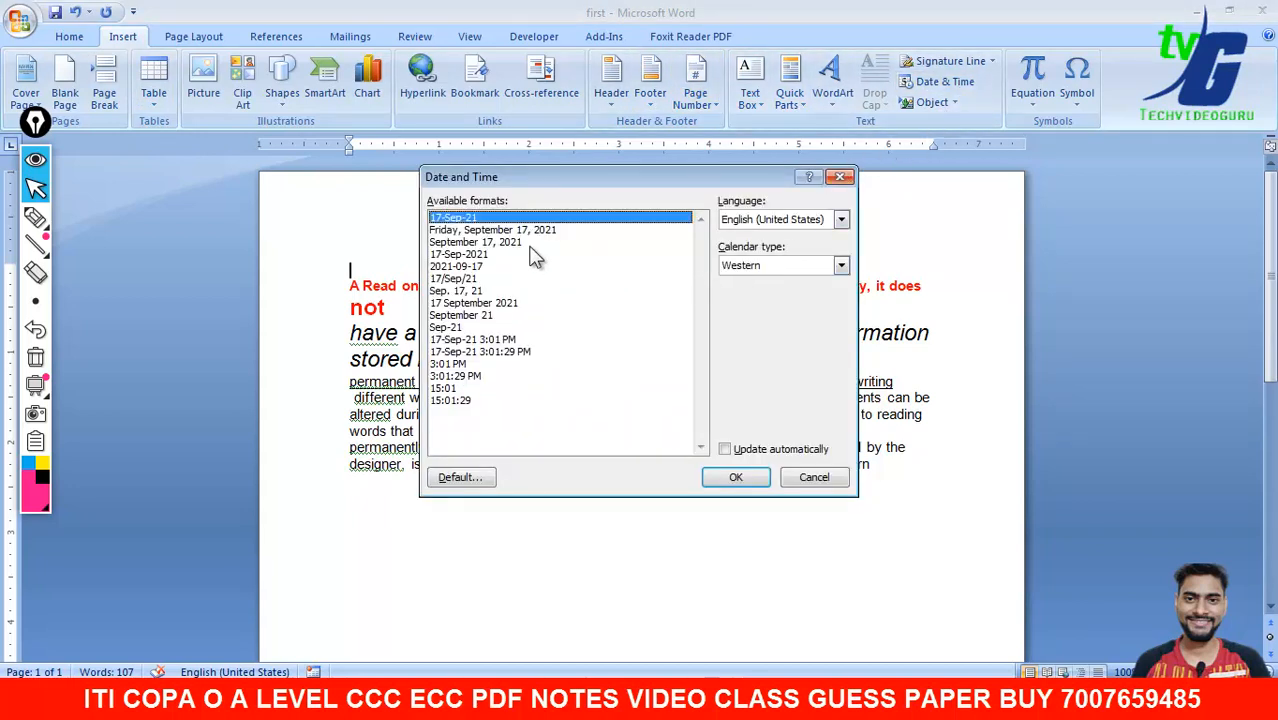
pyautogui.click(485, 341)
pyautogui.click(737, 476)
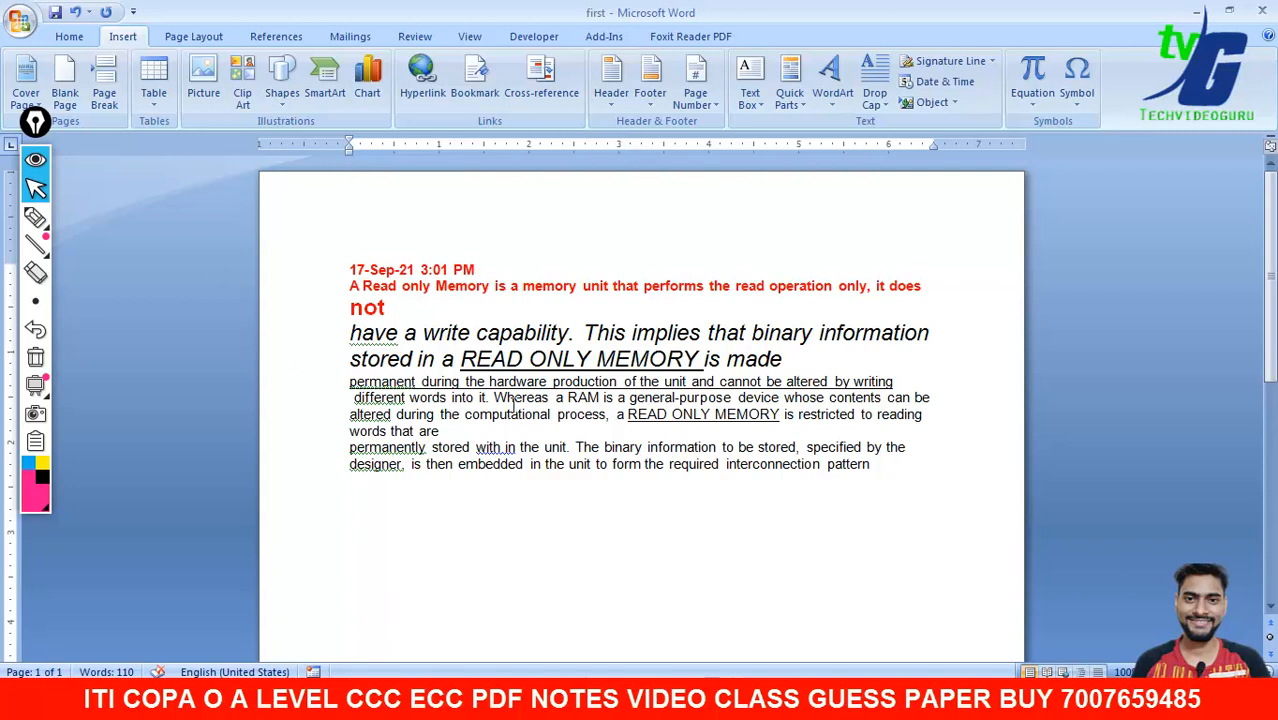
pyautogui.click(213, 36)
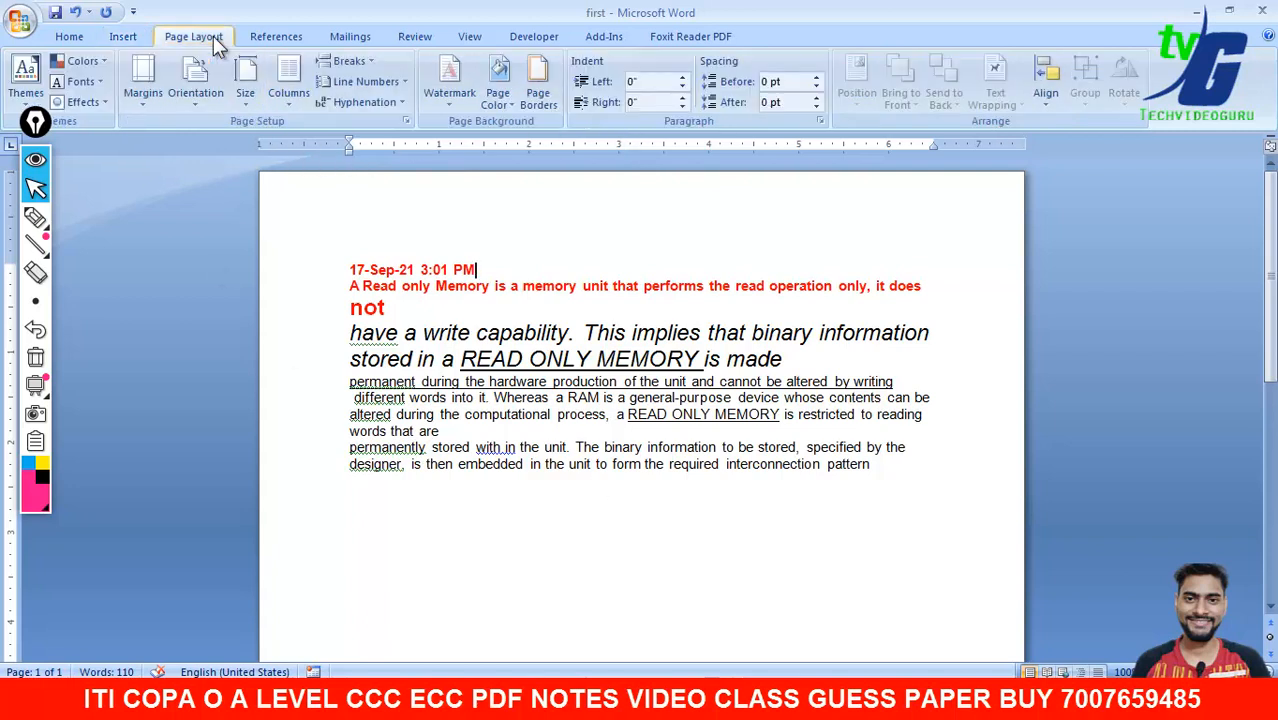
# - In Custom Margins, set the top margin to 1.3 and the bottom to 1.4
pyautogui.click(148, 100)
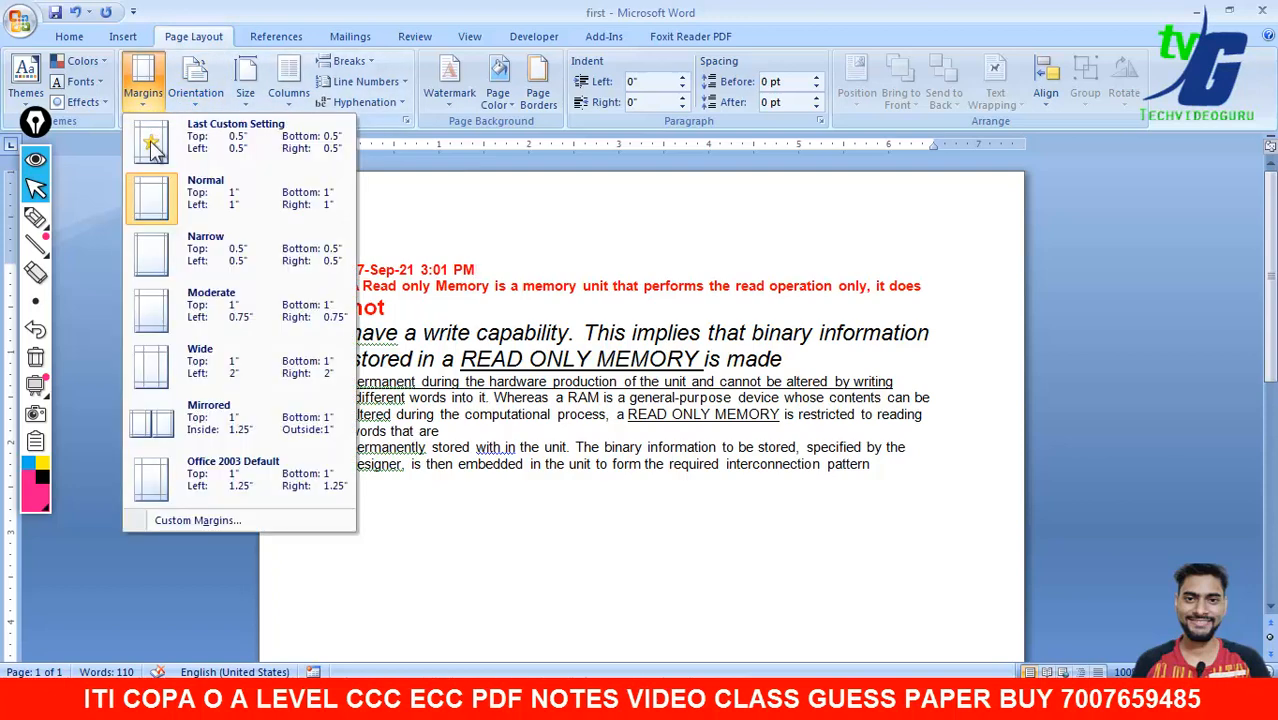
pyautogui.click(202, 522)
pyautogui.moveTo(1070, 136); pyautogui.dragTo(1091, 137)
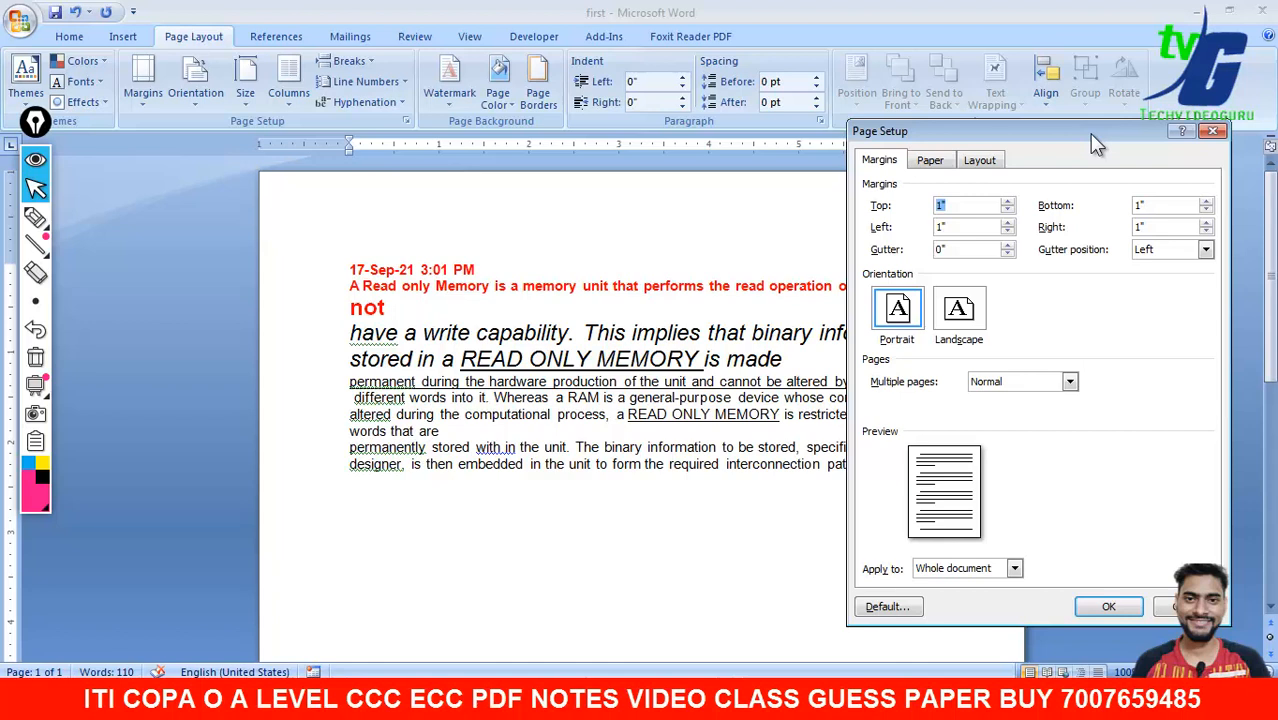
pyautogui.write('1.3')
pyautogui.click(1161, 206)
pyautogui.write('.4')
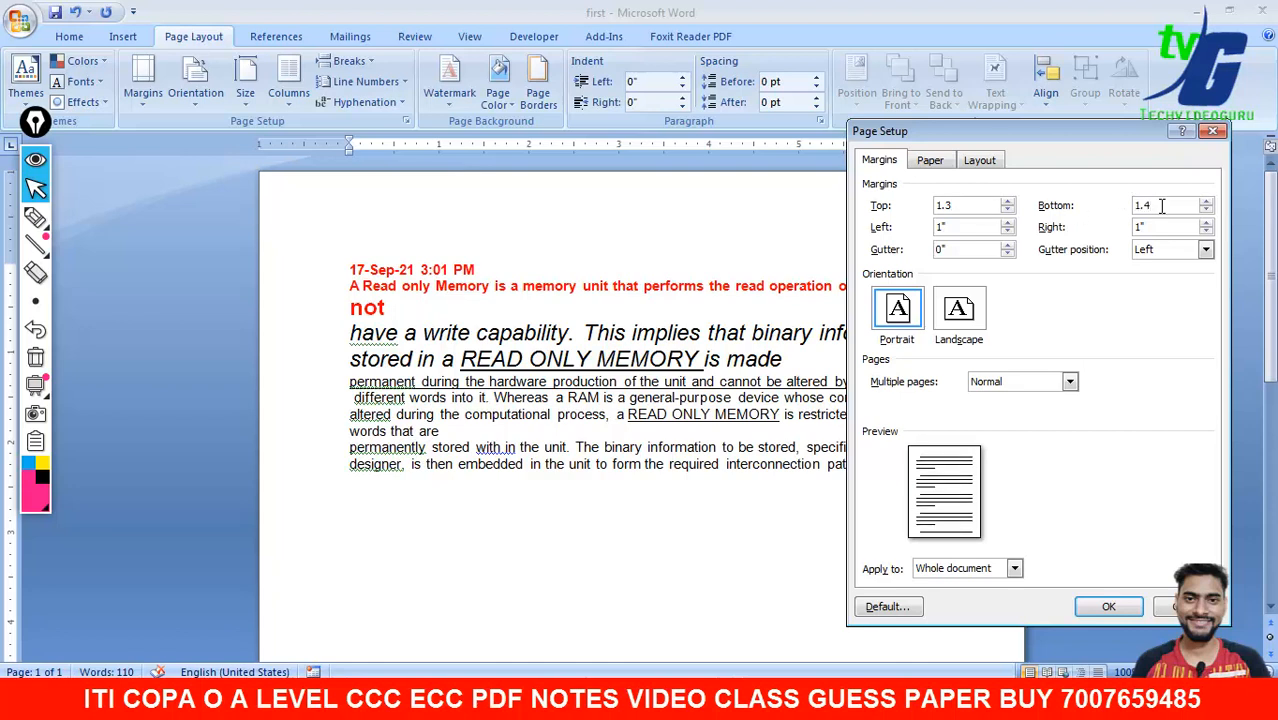
# - Set the left and right margins to 1.30 and the gutter to 1.2
pyautogui.doubleClick(952, 226)
pyautogui.write('1.30')
pyautogui.doubleClick(1140, 228)
pyautogui.write('1.30')
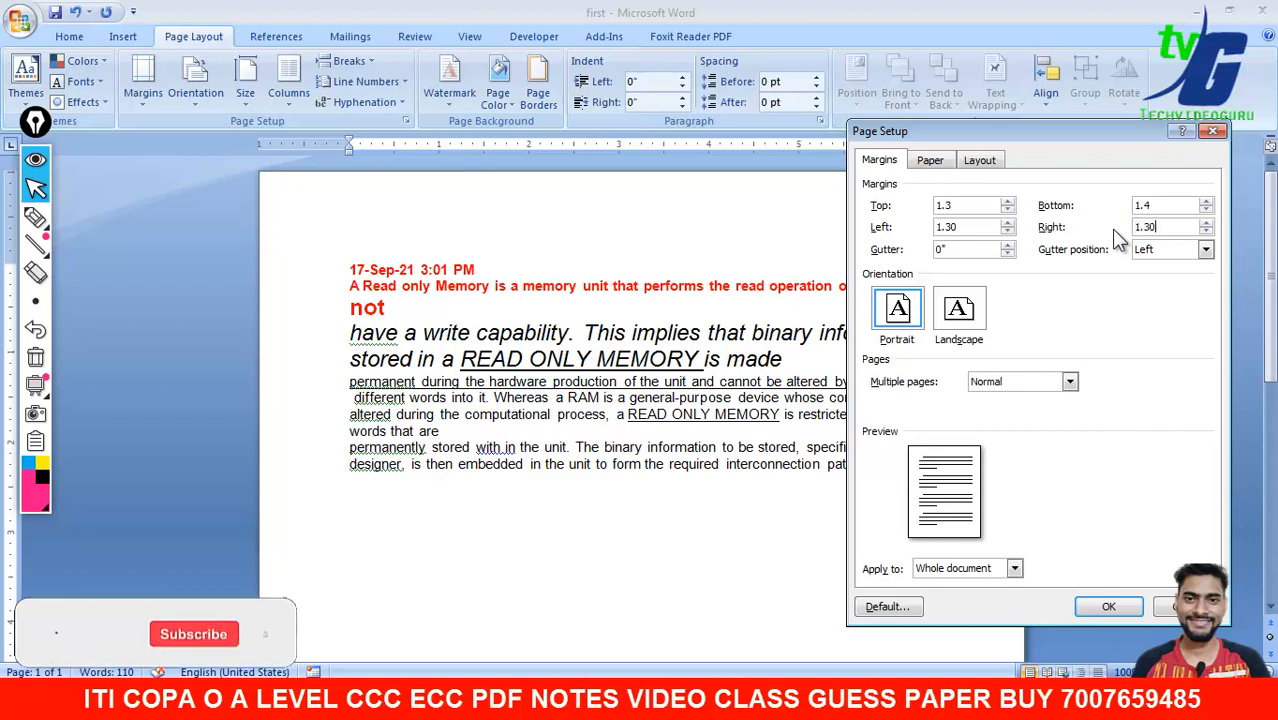
pyautogui.moveTo(951, 248); pyautogui.dragTo(914, 241)
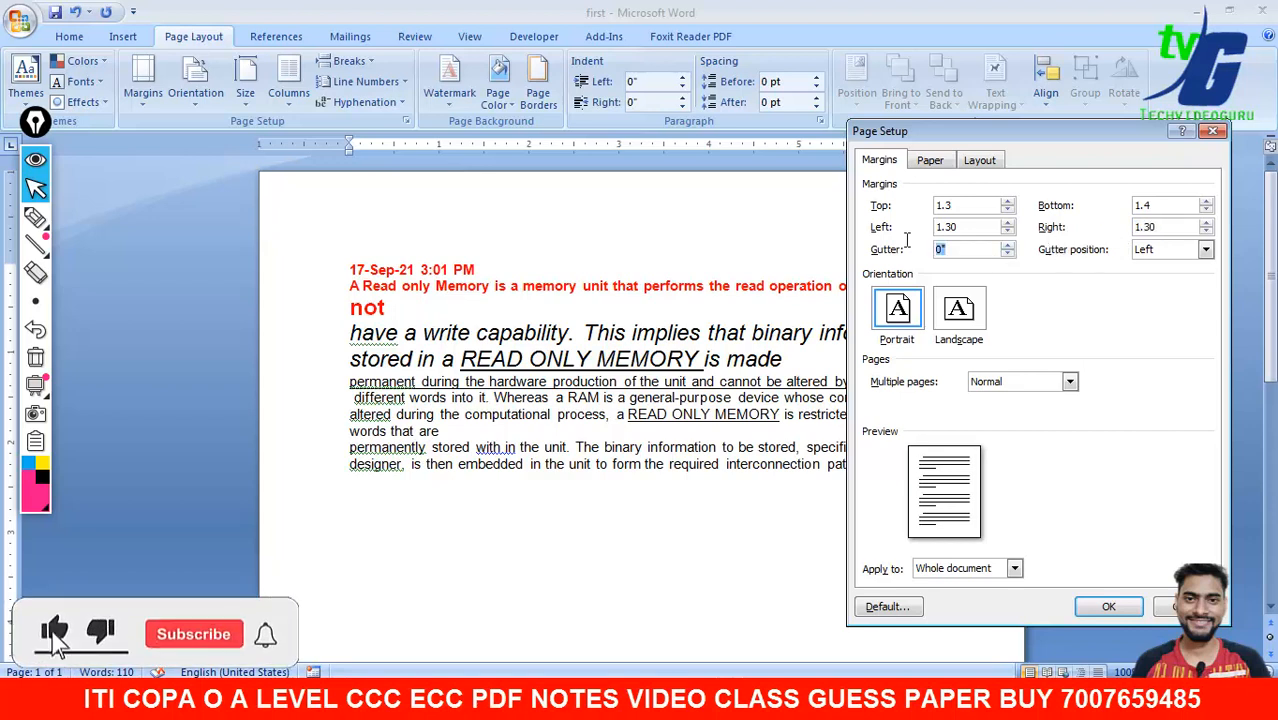
pyautogui.write('1.2')
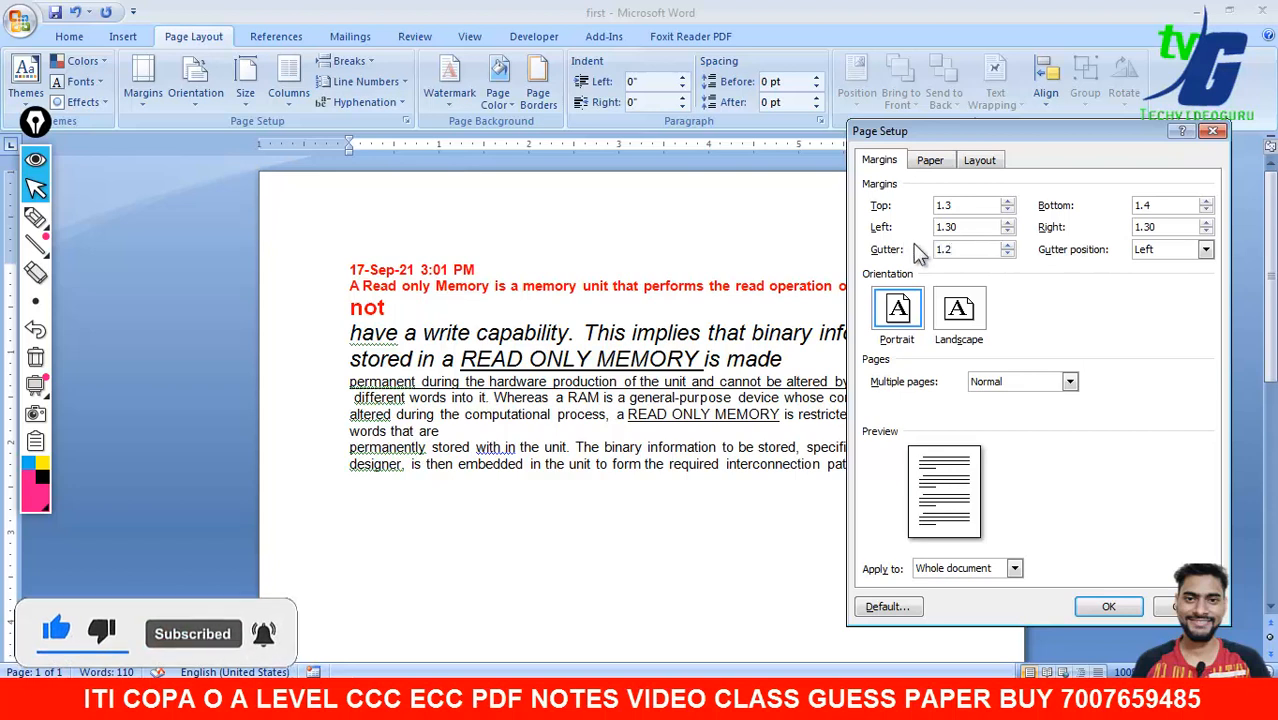
pyautogui.click(934, 161)
pyautogui.click(974, 162)
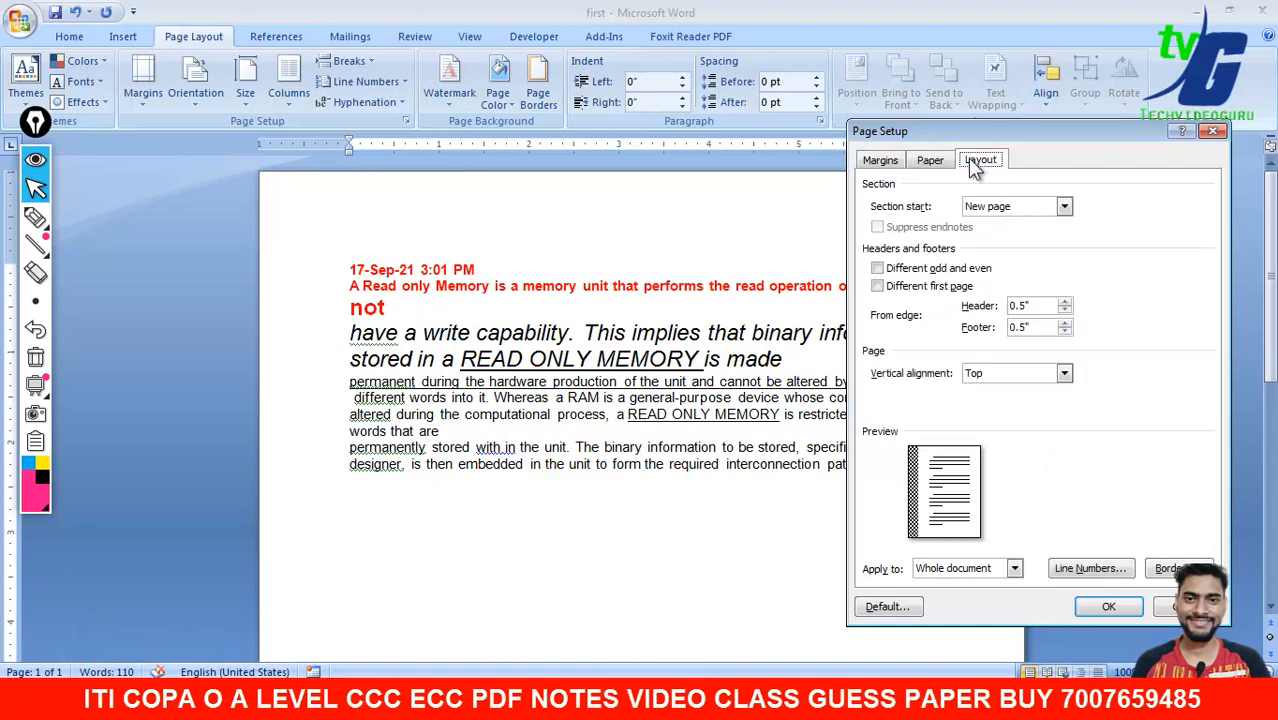
# - Set the header and footer distances to 0.7
pyautogui.click(978, 310)
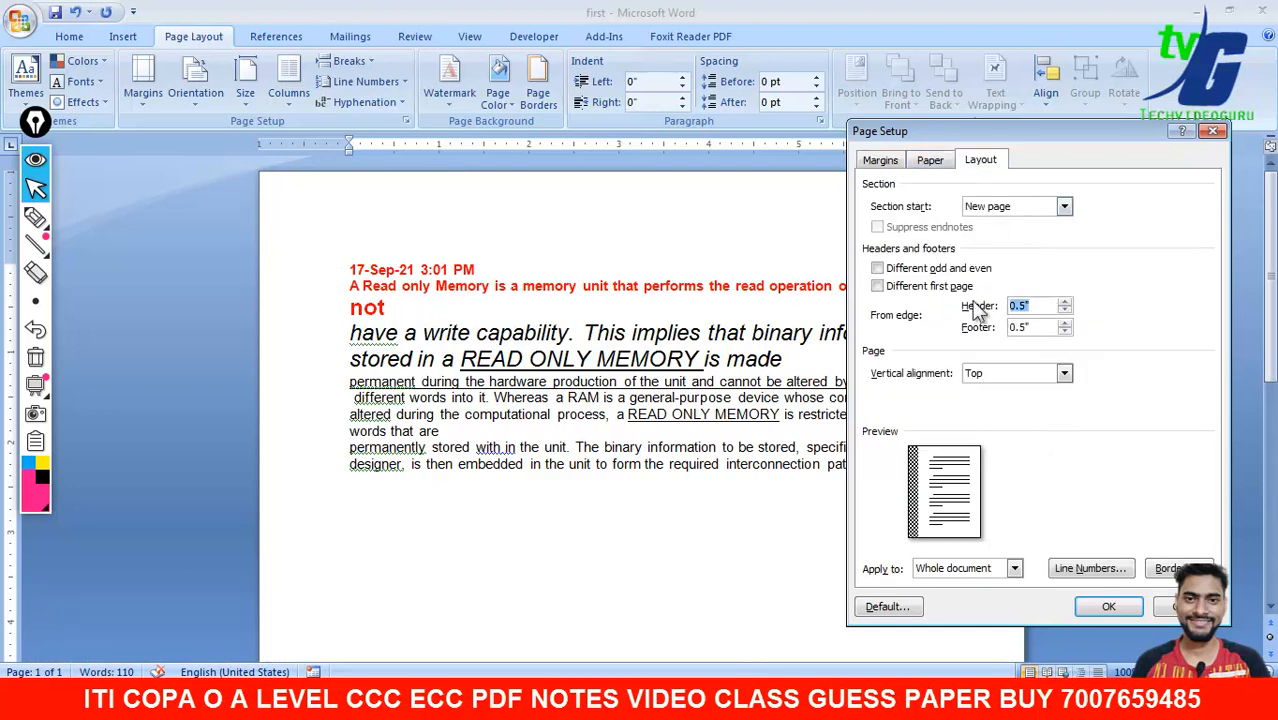
pyautogui.write('0.7')
pyautogui.click(979, 328)
pyautogui.write('0.7')
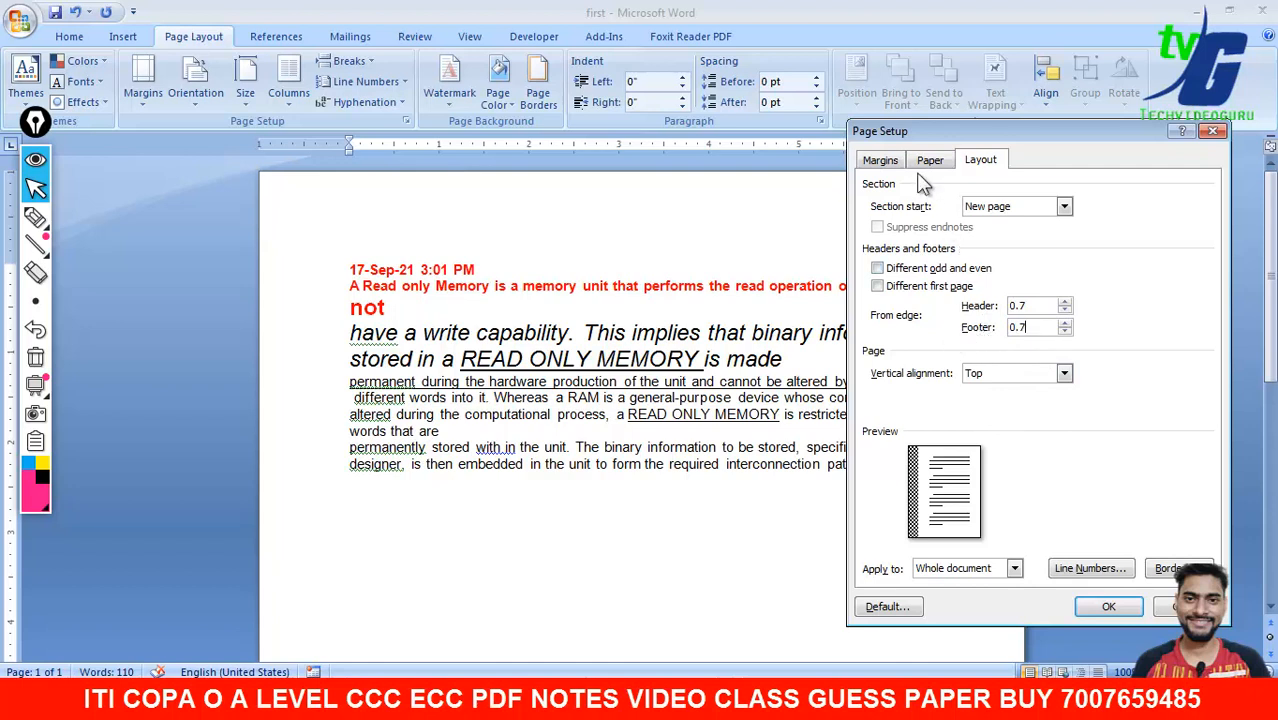
# - Keep Letter paper size applied to the whole document
pyautogui.click(927, 166)
pyautogui.click(966, 206)
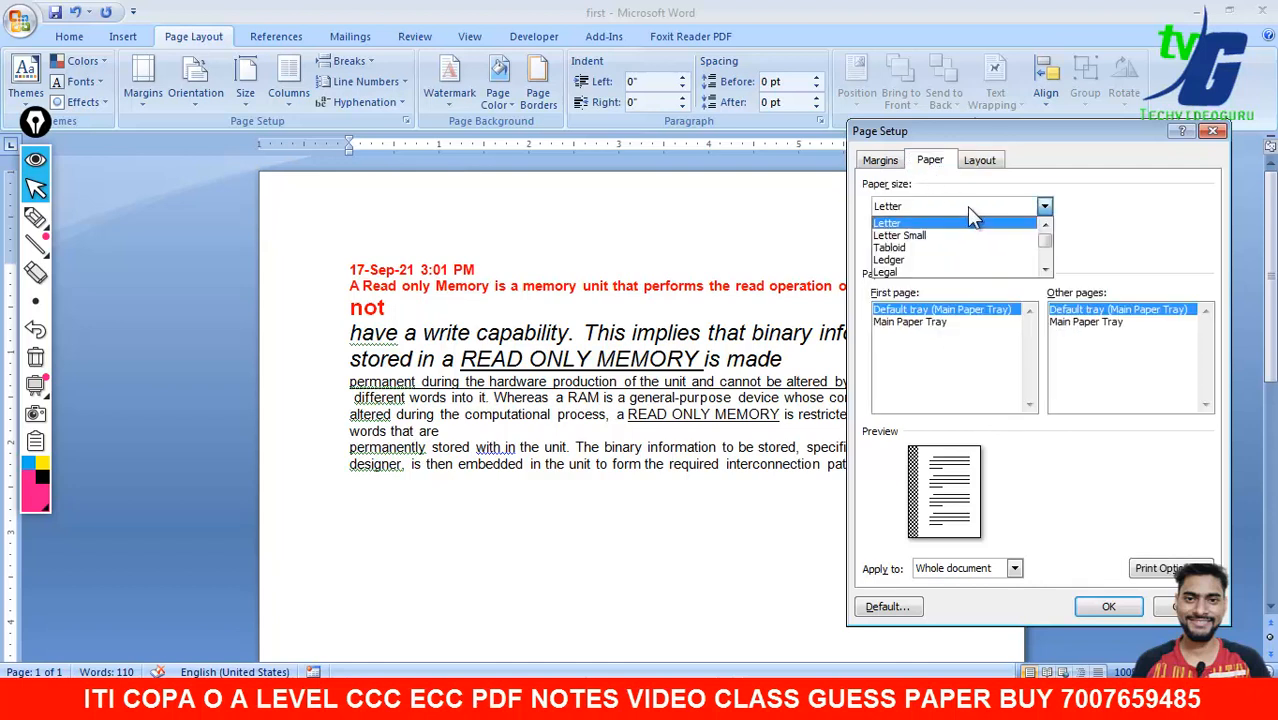
pyautogui.click(966, 206)
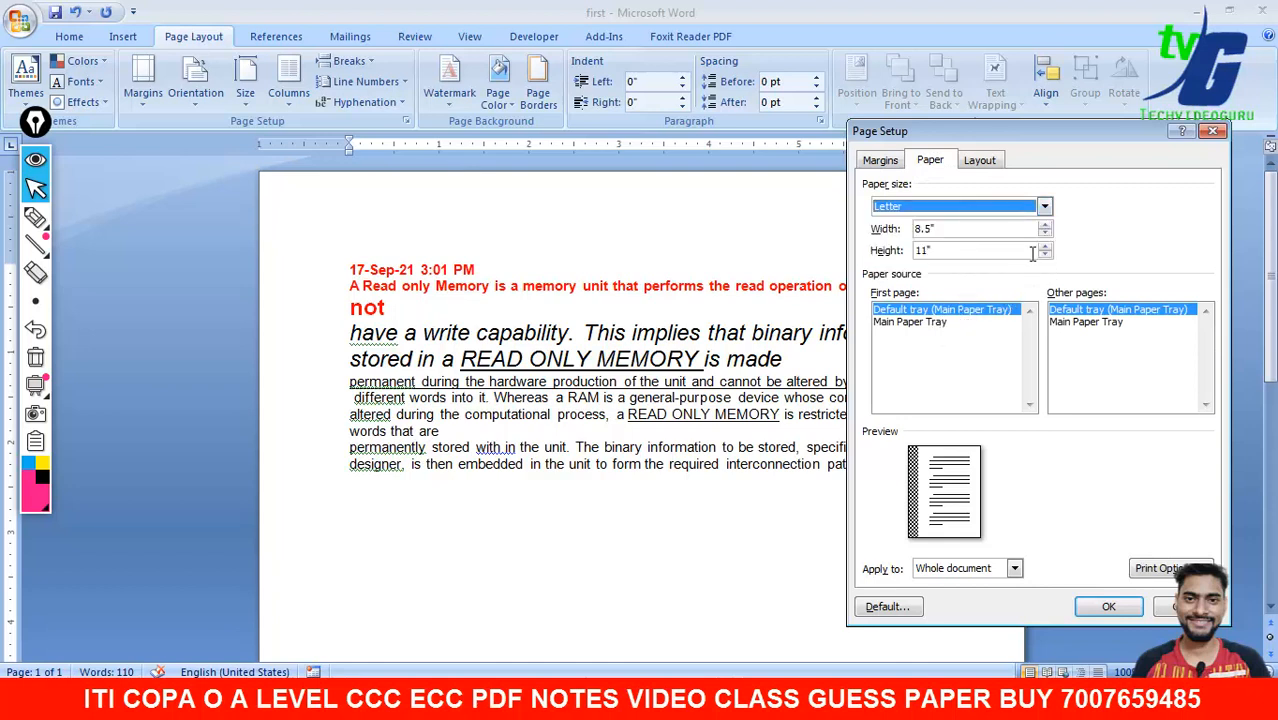
pyautogui.click(1003, 568)
pyautogui.click(1000, 585)
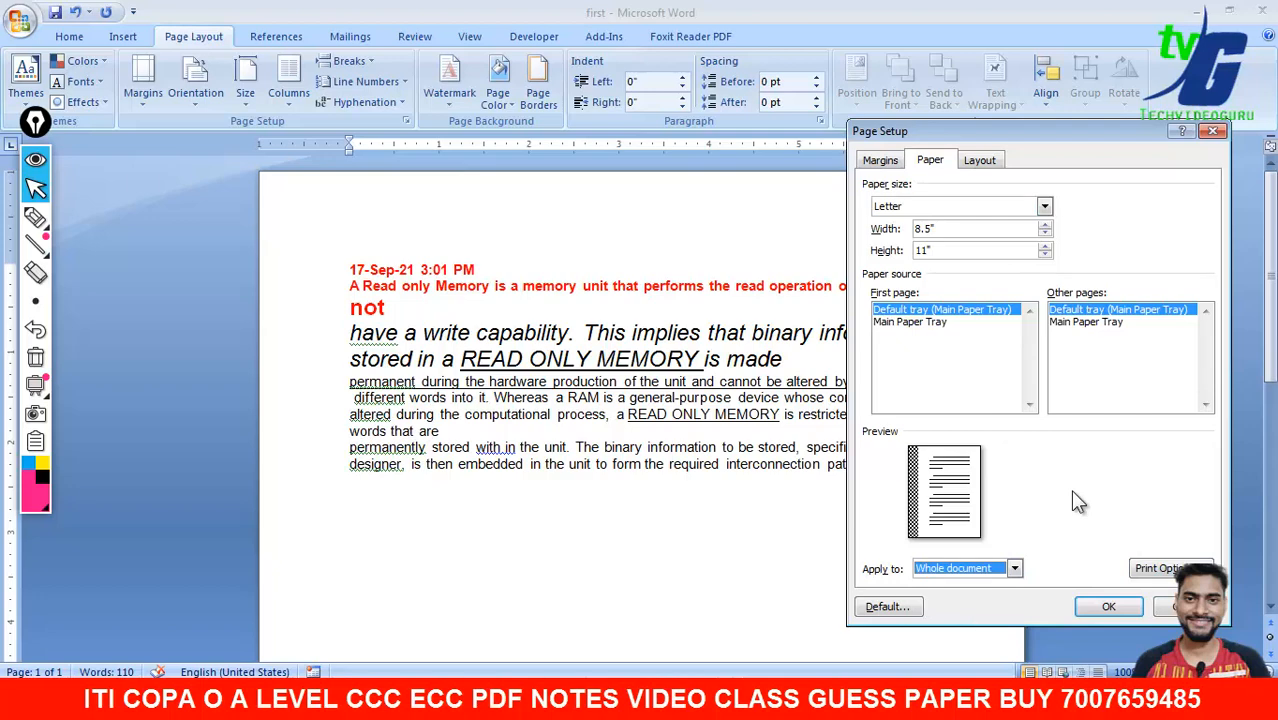
pyautogui.click(1014, 568)
pyautogui.click(1014, 568)
# - Browse the Print, Save and Customize sections of Word Options, then close it
pyautogui.click(1160, 570)
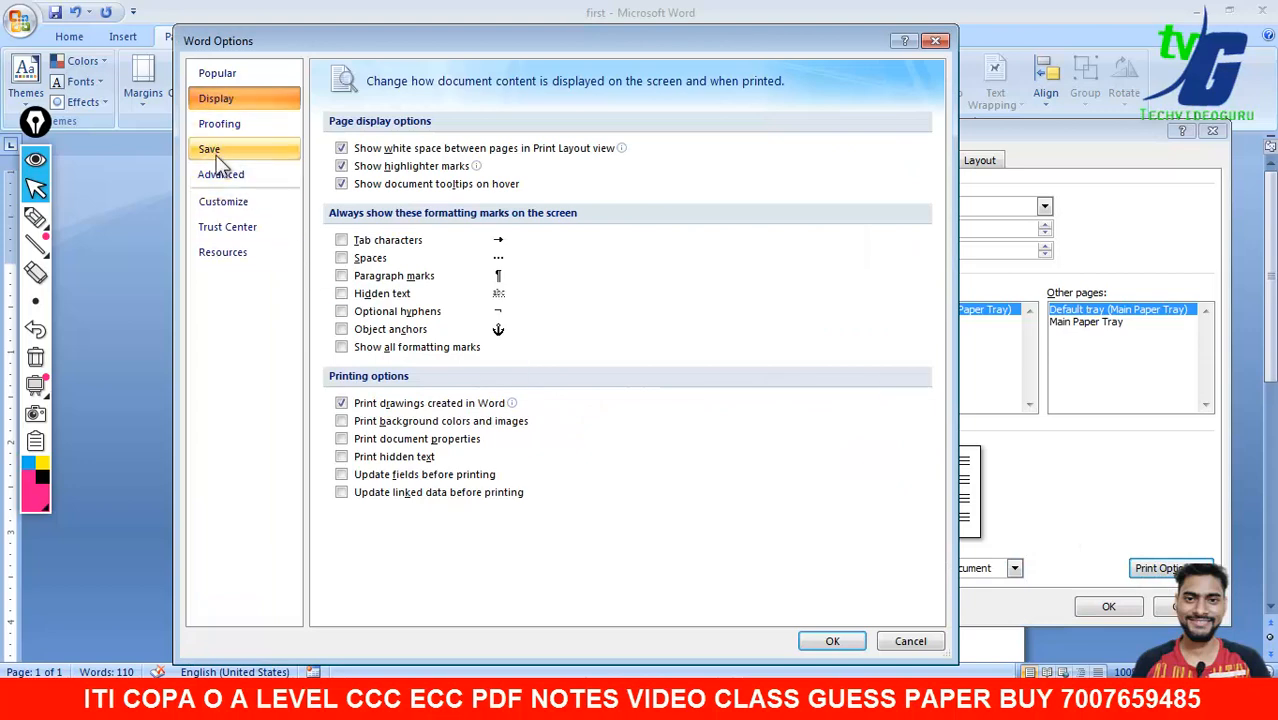
pyautogui.click(229, 148)
pyautogui.click(225, 201)
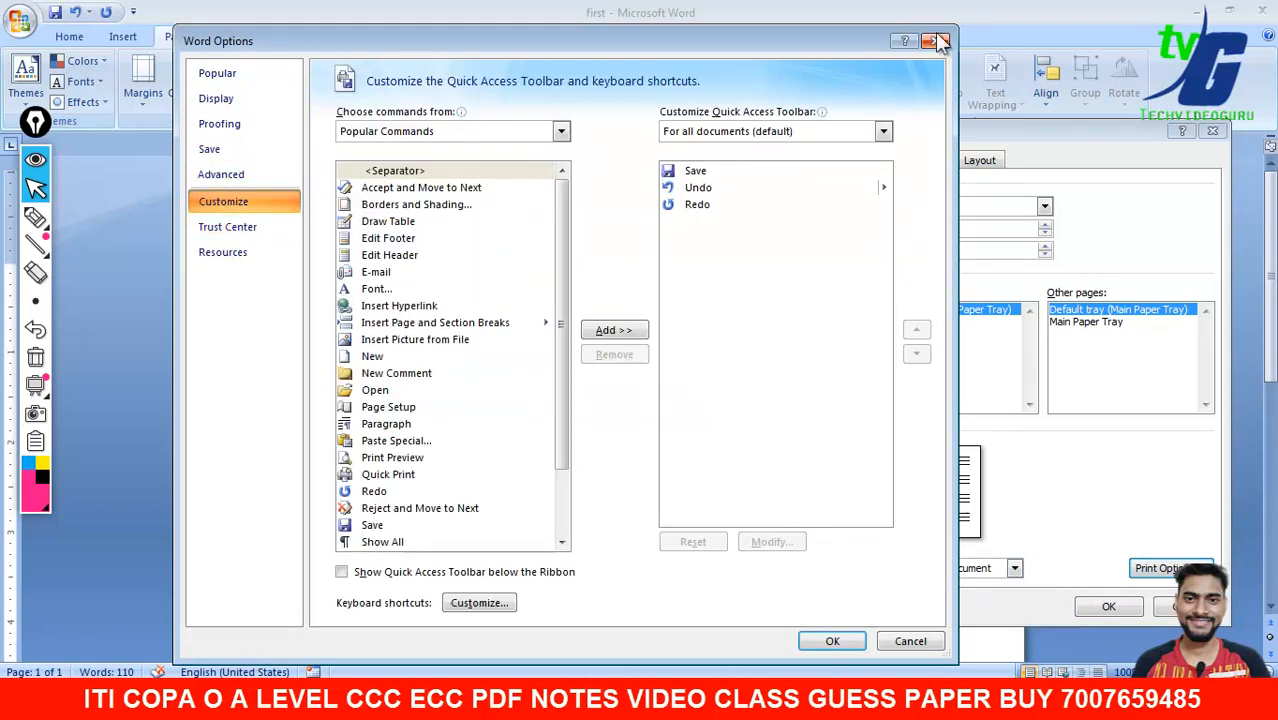
pyautogui.click(940, 41)
pyautogui.click(979, 160)
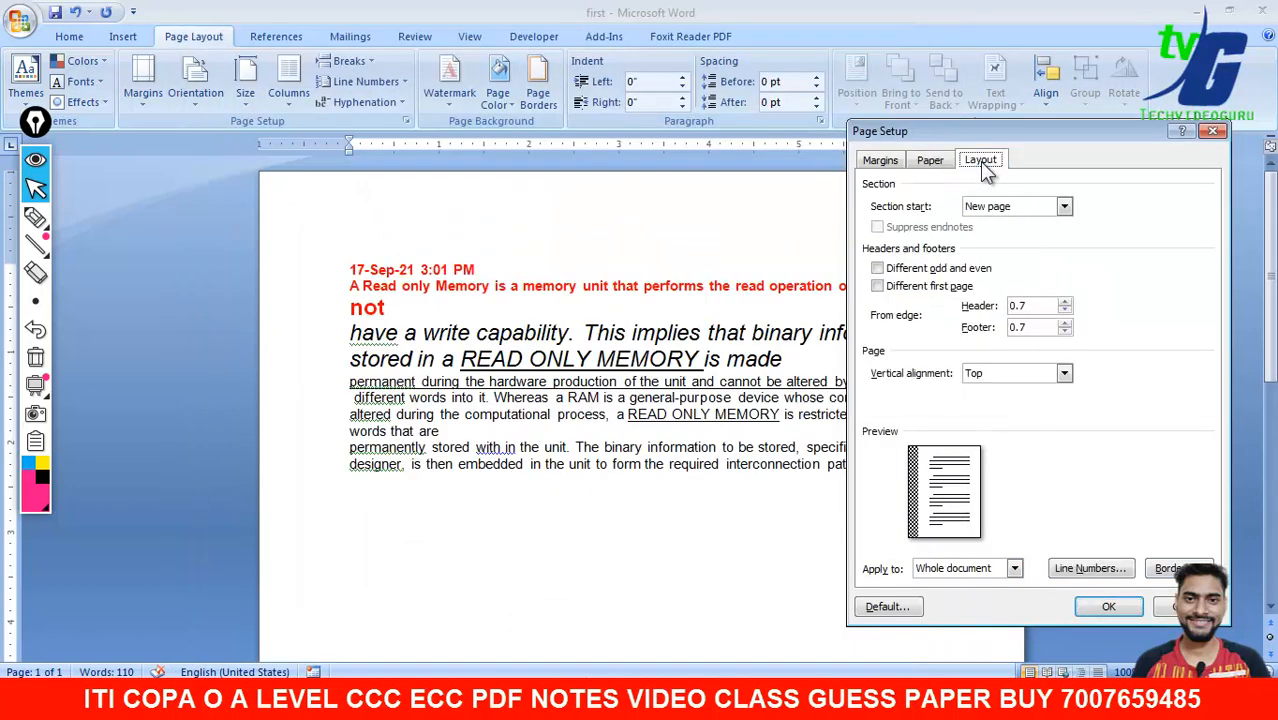
# - Keep Top vertical alignment and New page section start in the Layout settings
pyautogui.click(997, 374)
pyautogui.click(995, 370)
pyautogui.click(993, 206)
pyautogui.click(880, 178)
# - Switch the page to landscape orientation with Normal multiple-pages setting
pyautogui.click(879, 163)
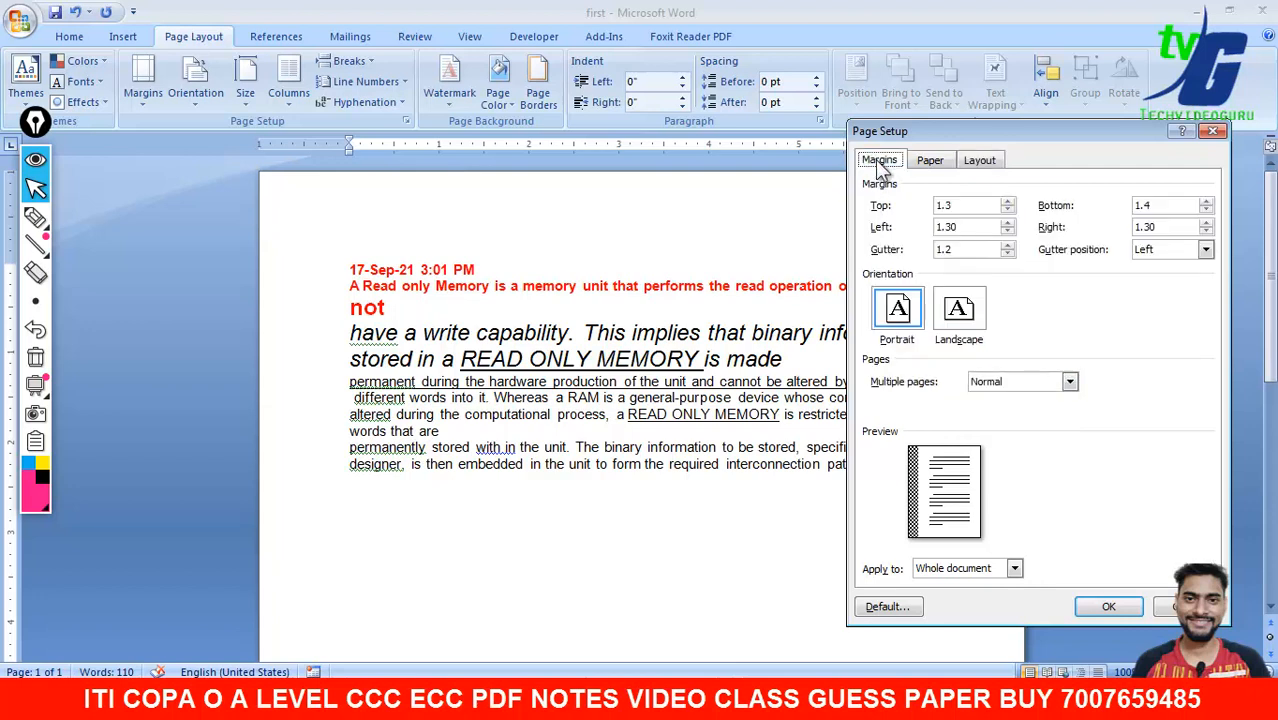
pyautogui.click(970, 336)
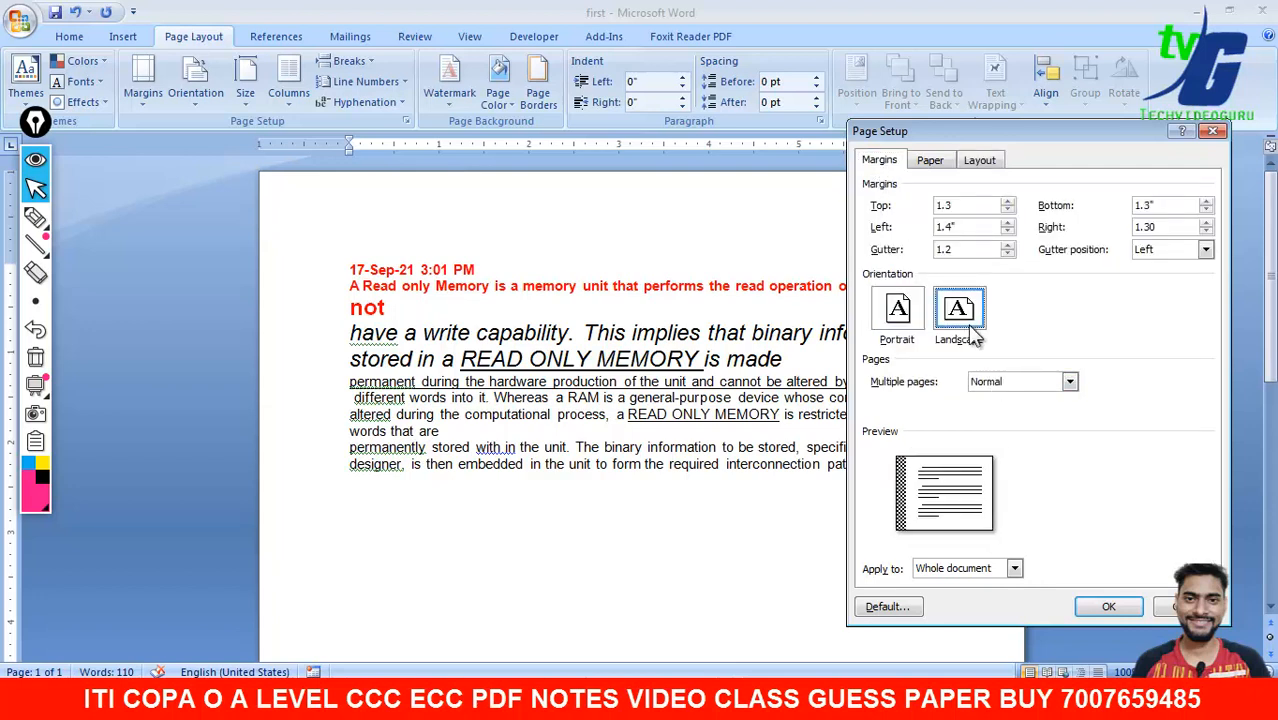
pyautogui.click(1006, 384)
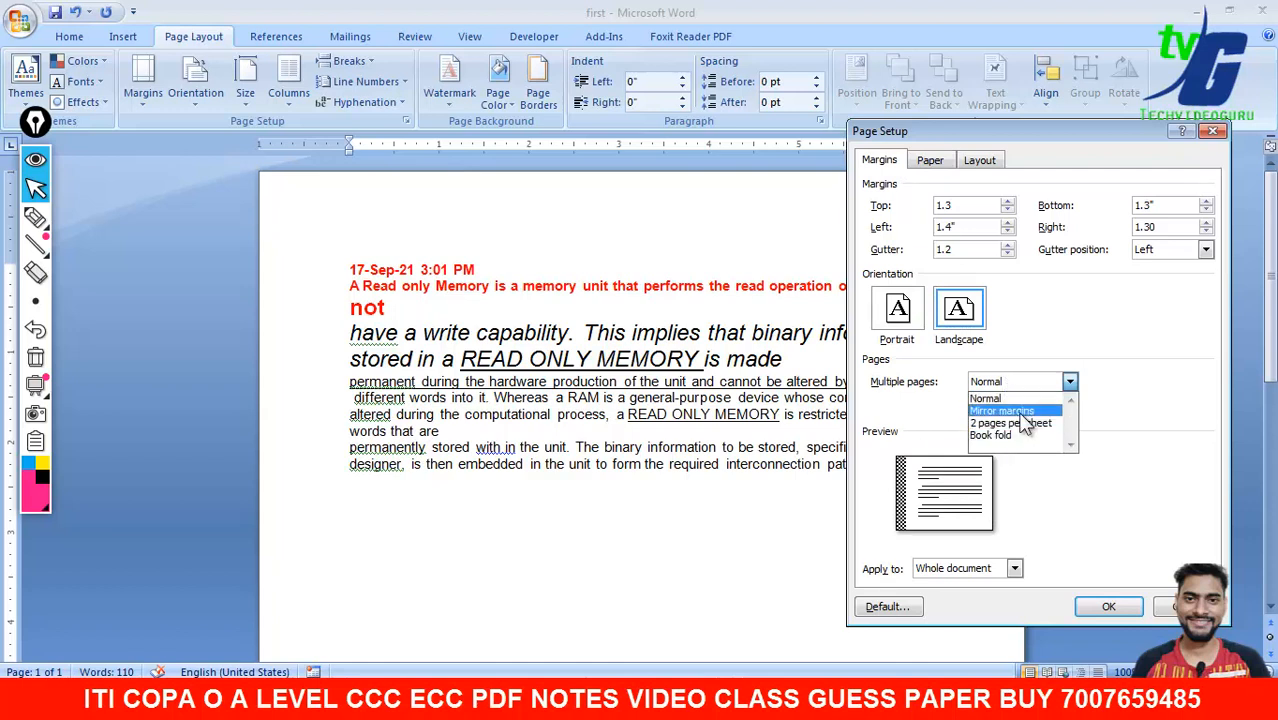
pyautogui.click(1064, 337)
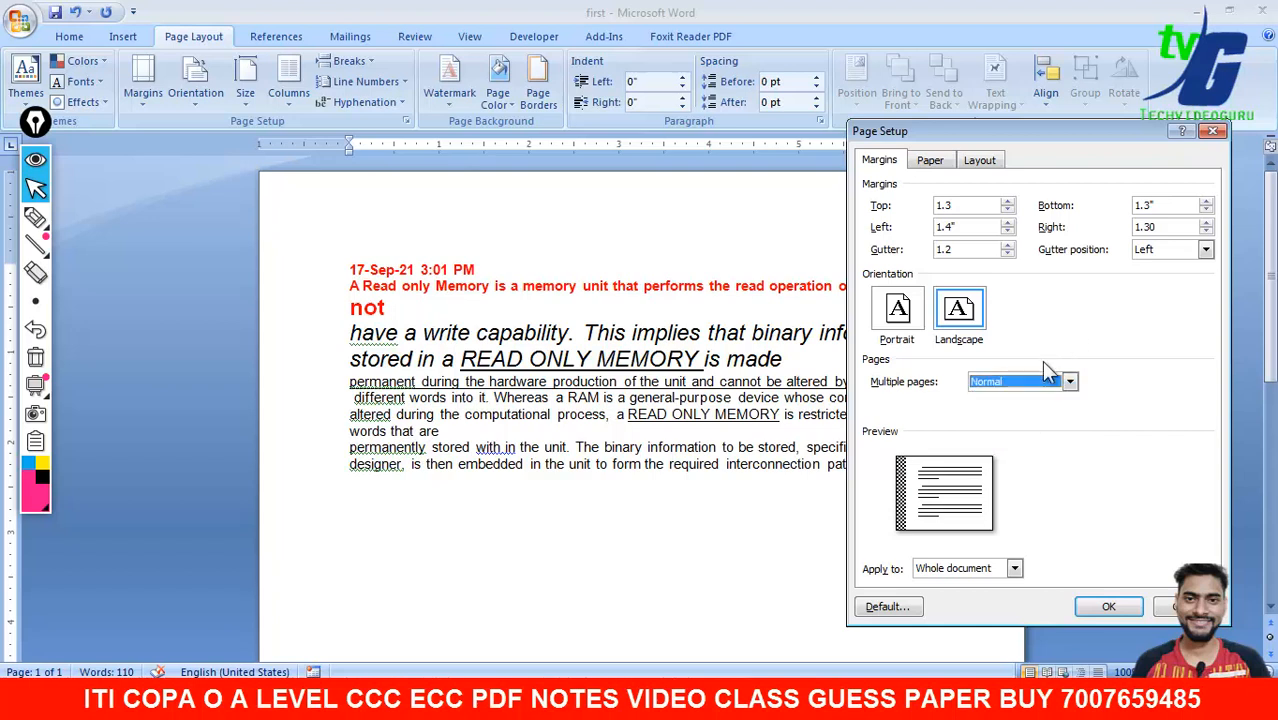
# - Choose Executive (10.5" by 7.25") paper size and apply the page setup
pyautogui.click(930, 162)
pyautogui.click(981, 162)
pyautogui.click(930, 160)
pyautogui.click(937, 205)
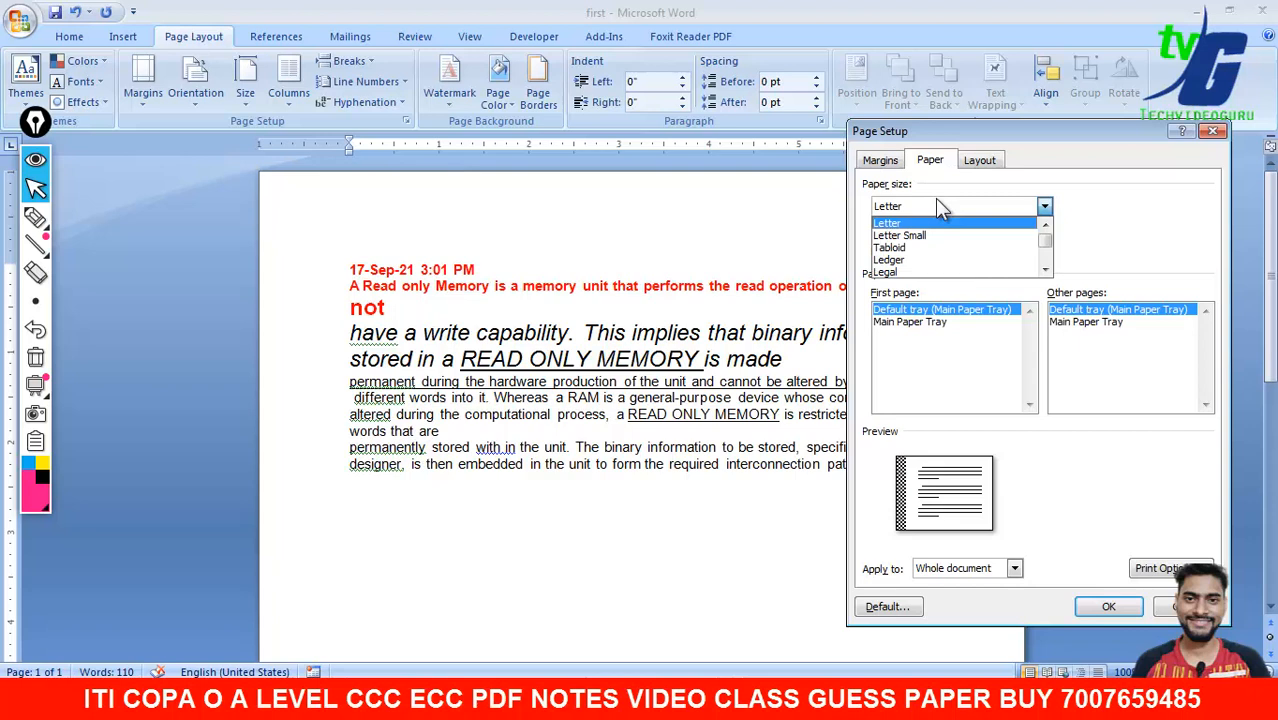
pyautogui.moveTo(1044, 242); pyautogui.dragTo(1050, 272)
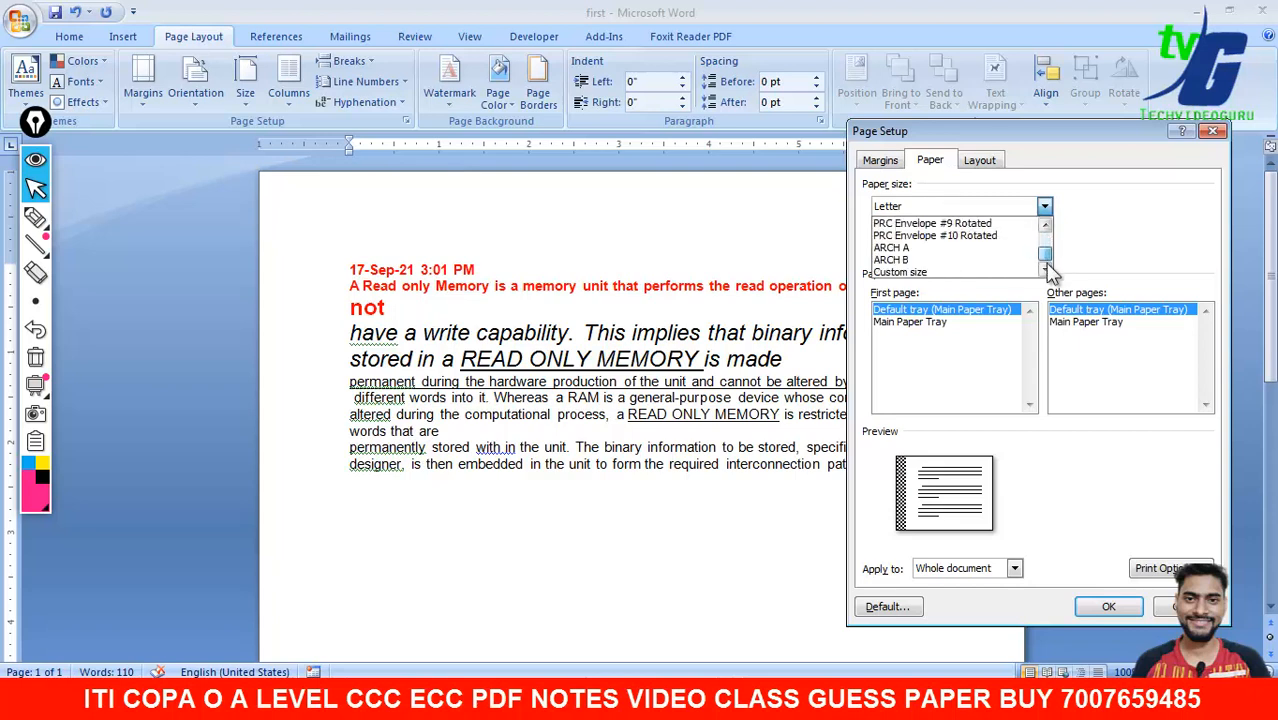
pyautogui.scroll(-2, 1050, 273)
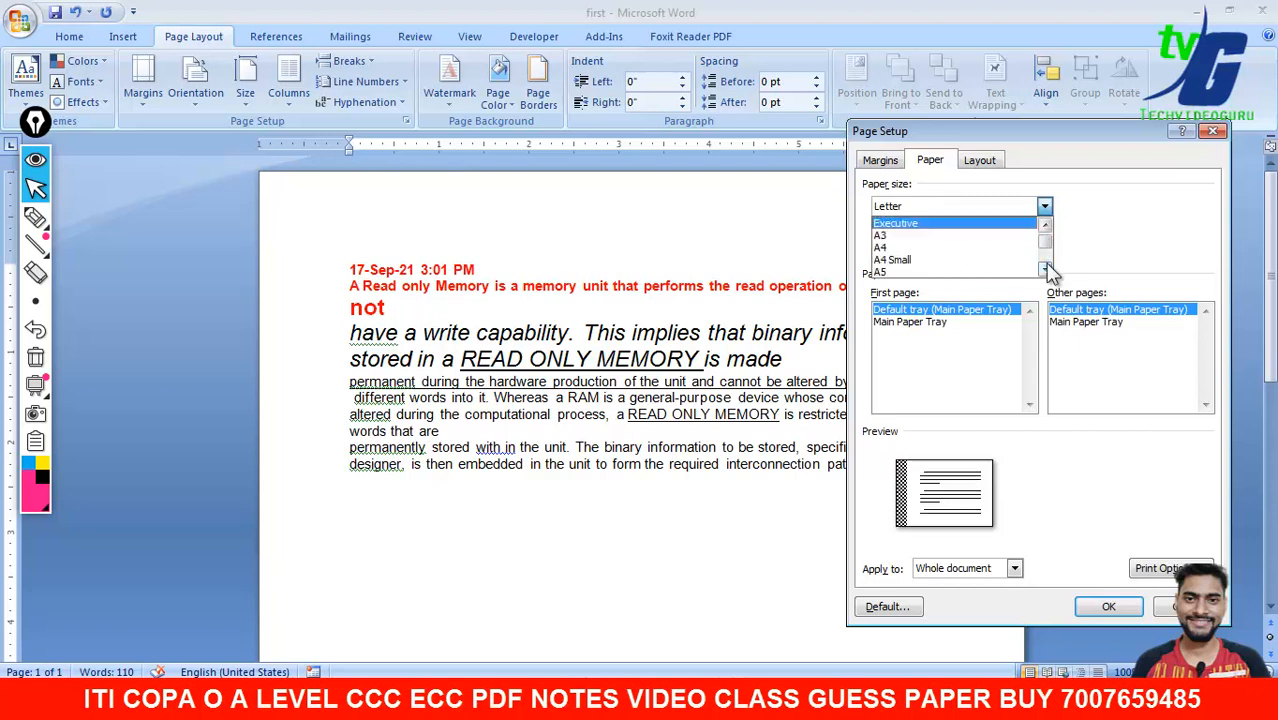
pyautogui.press('Return')
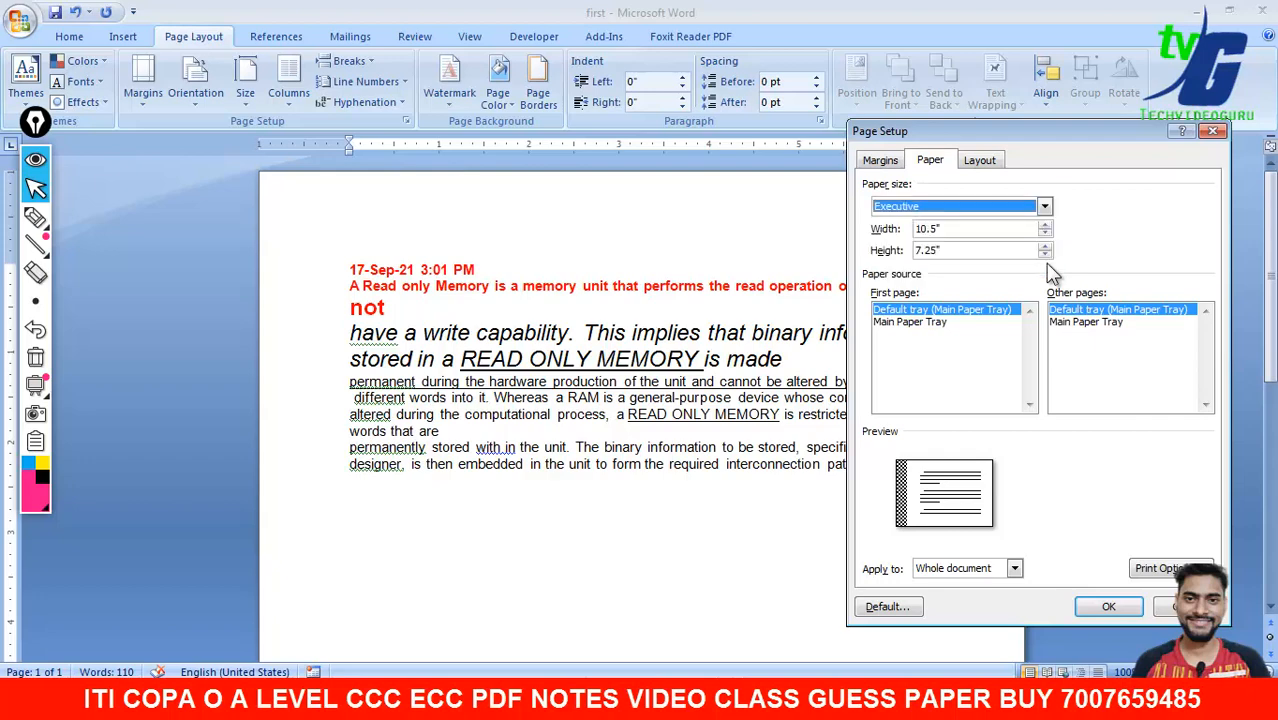
pyautogui.click(1105, 607)
pyautogui.scroll(-3, 1273, 445)
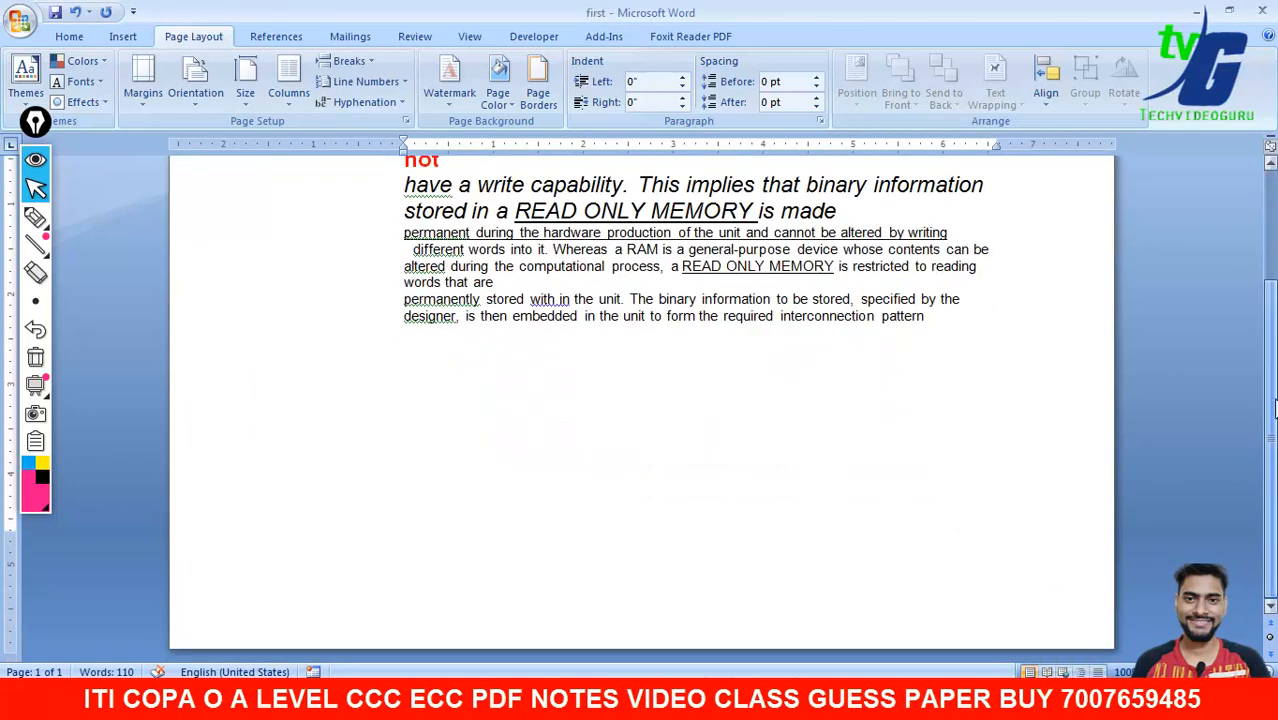
# - Review the dated, formatted ROM paragraph on the Executive page, leaving the text unchanged
pyautogui.scroll(3, 1273, 445)
pyautogui.click(579, 491)
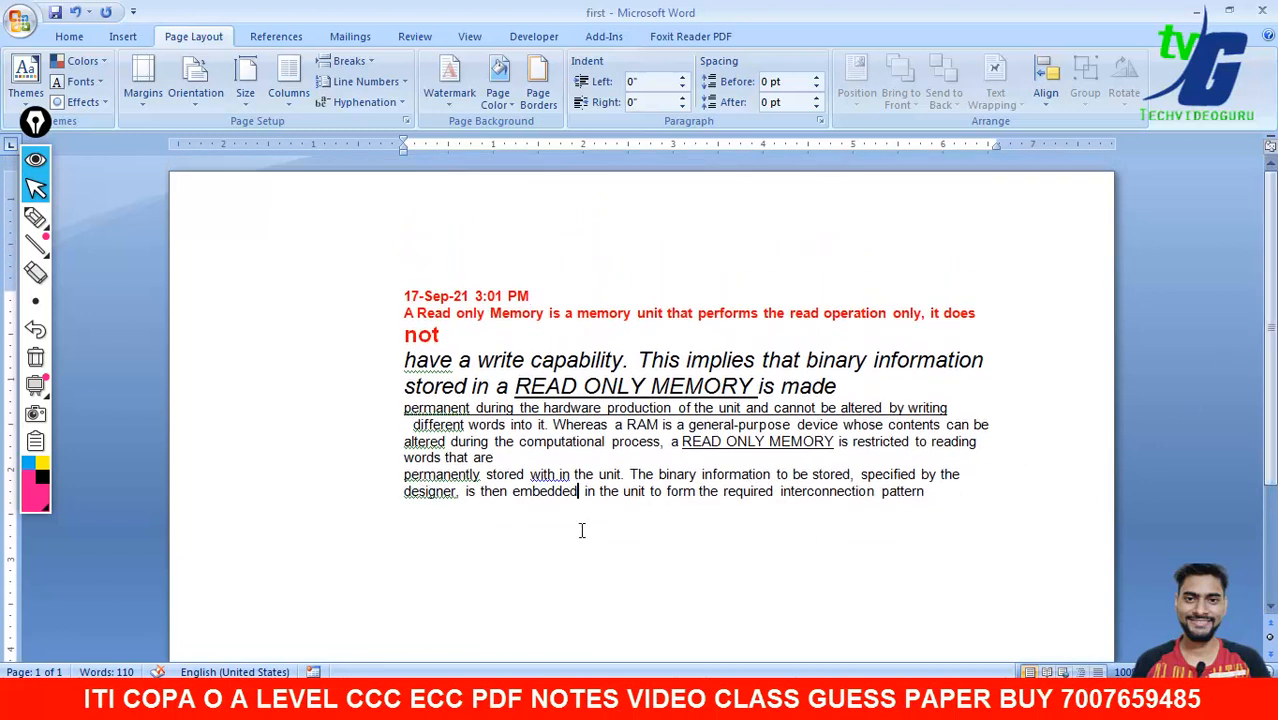
pyautogui.click(347, 334)
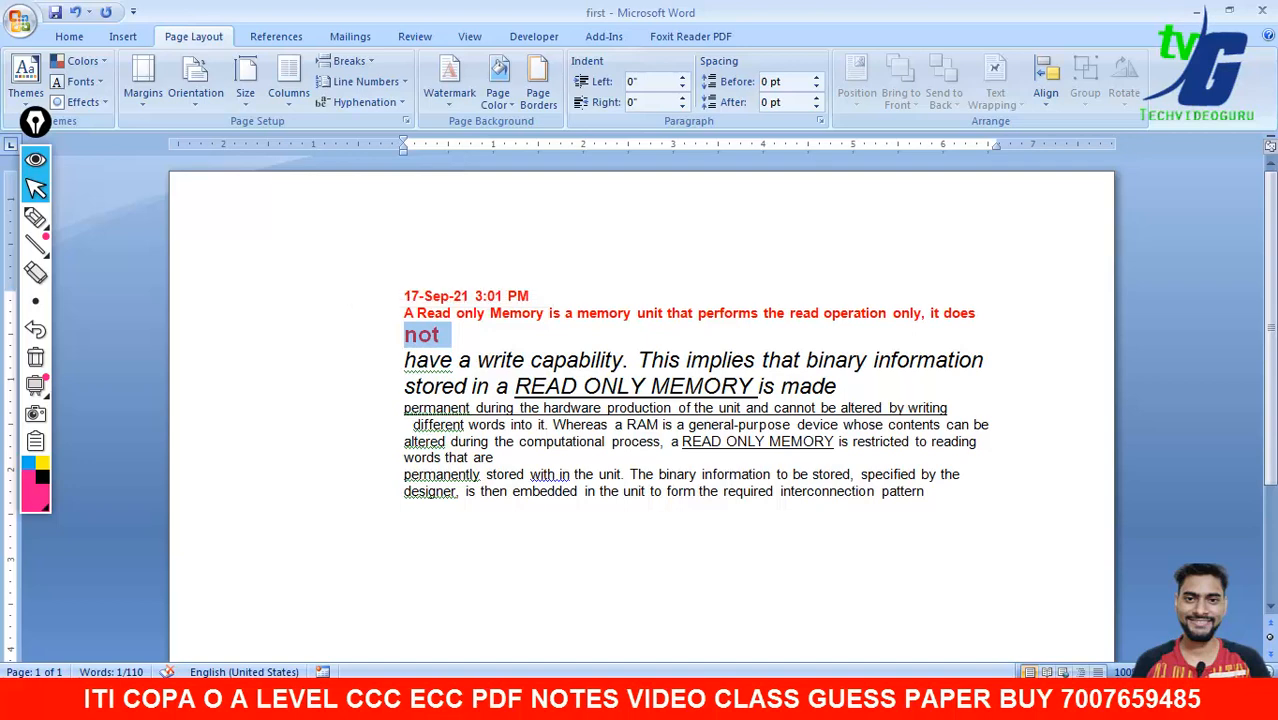
pyautogui.scroll(-3, 1267, 309)
pyautogui.click(622, 468)
pyautogui.click(938, 382)
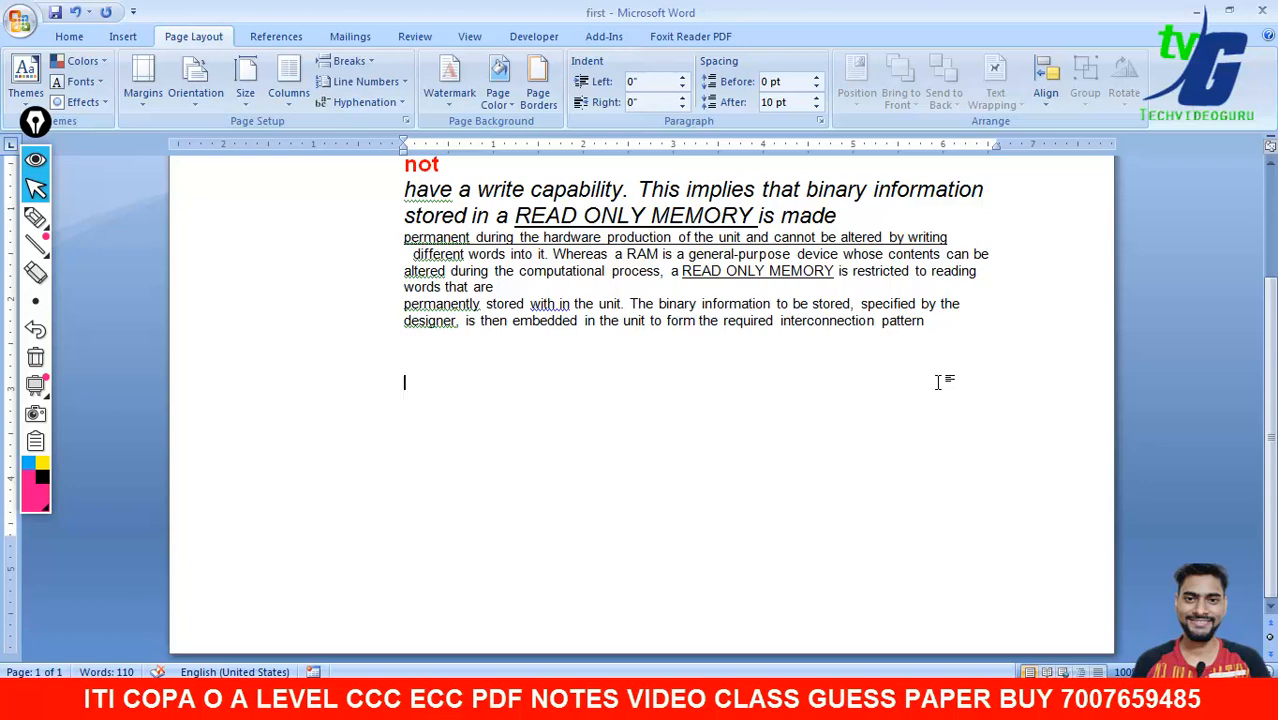
pyautogui.scroll(3, 978, 271)
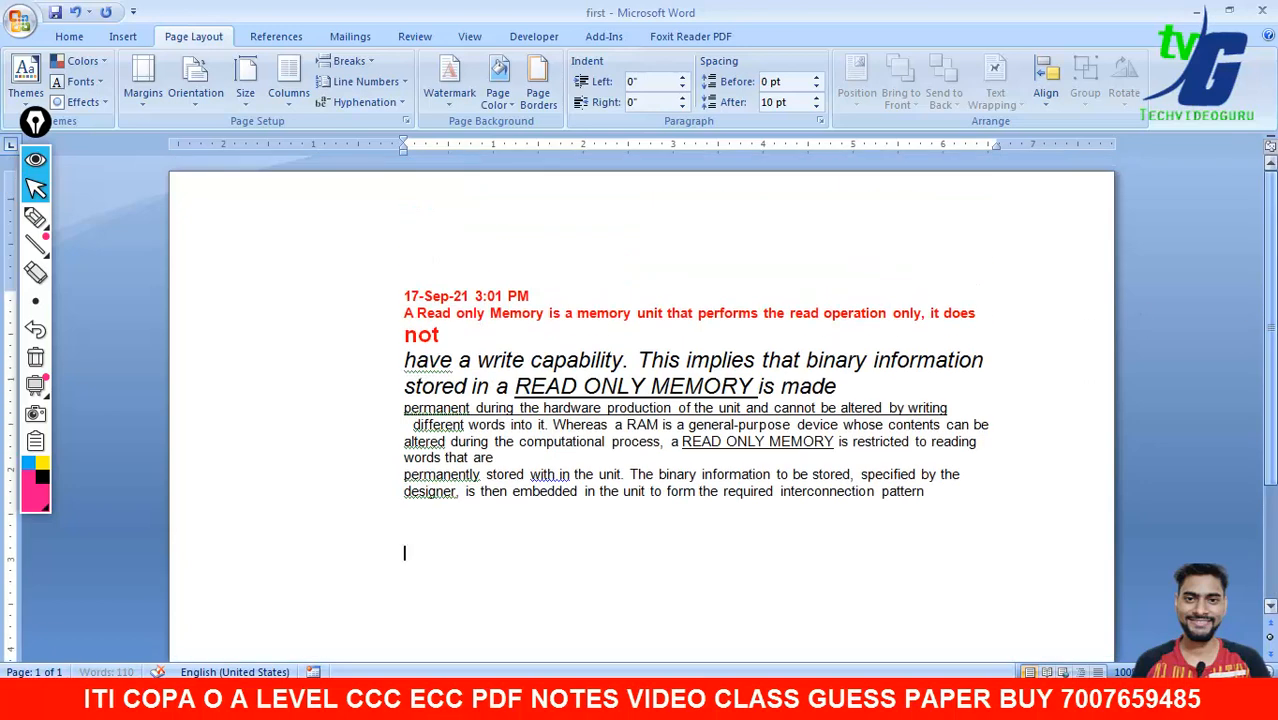
pyautogui.click(120, 38)
pyautogui.click(75, 38)
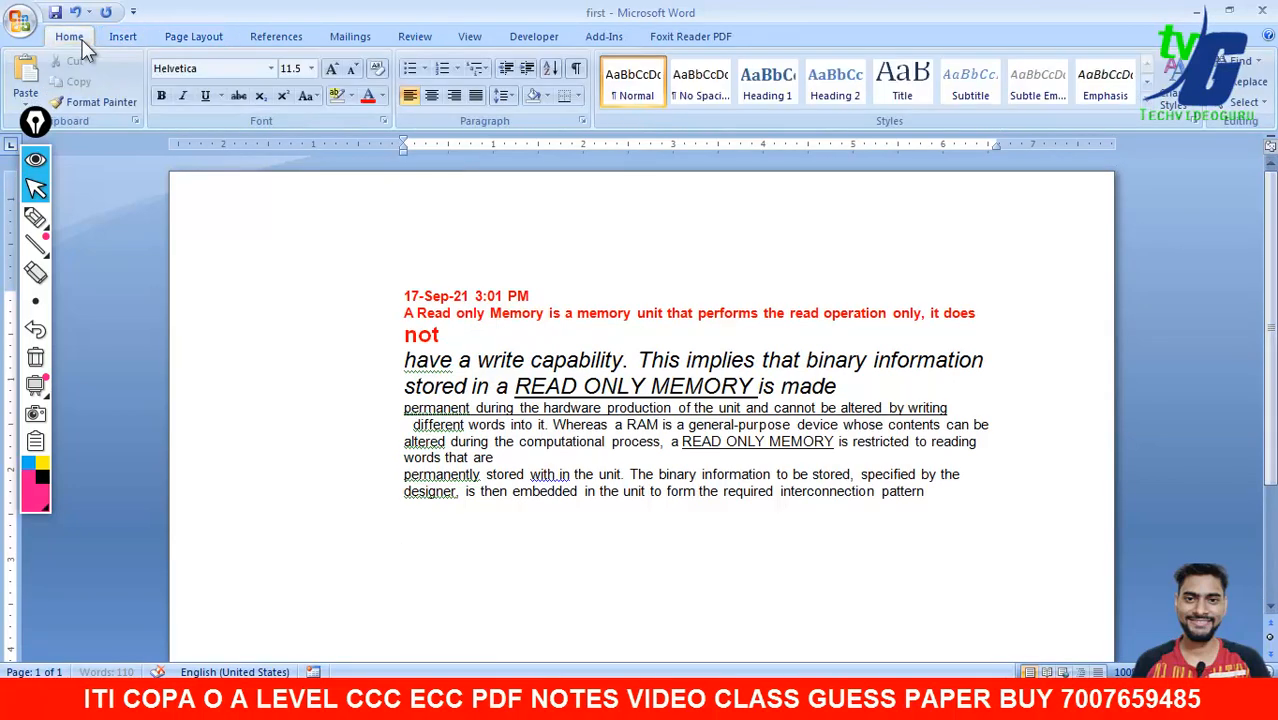
pyautogui.click(355, 40)
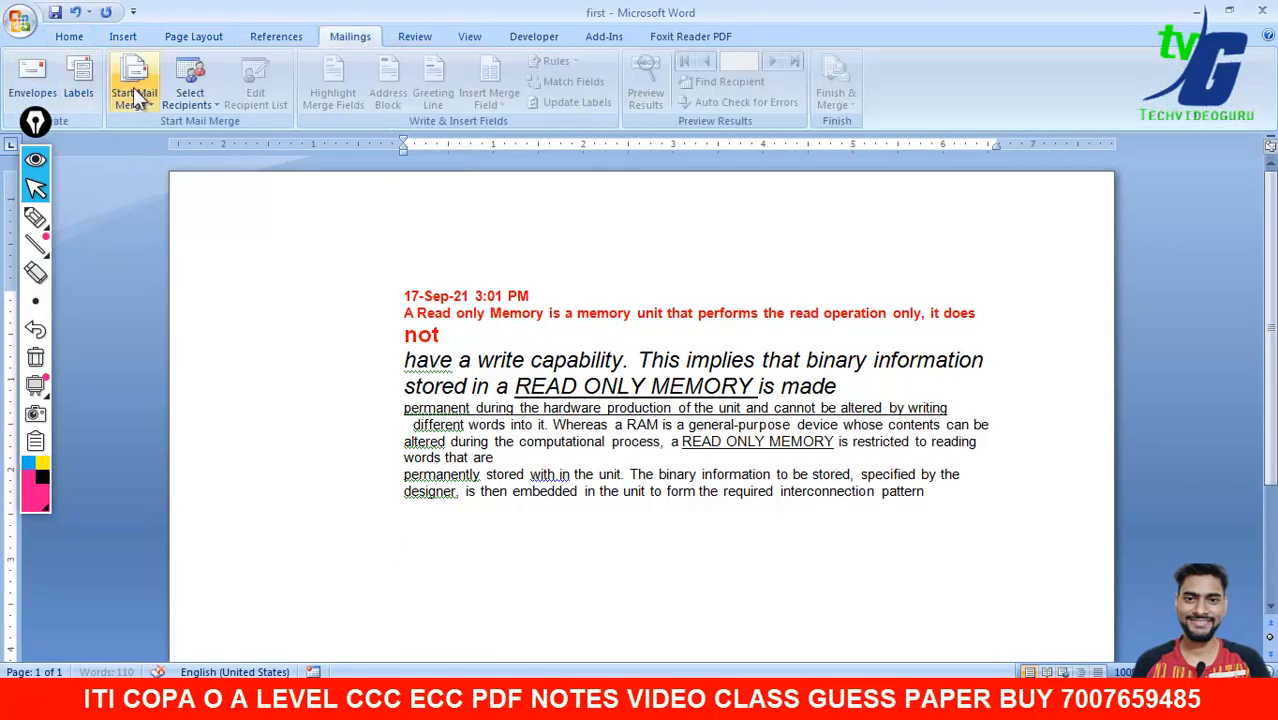
pyautogui.click(70, 37)
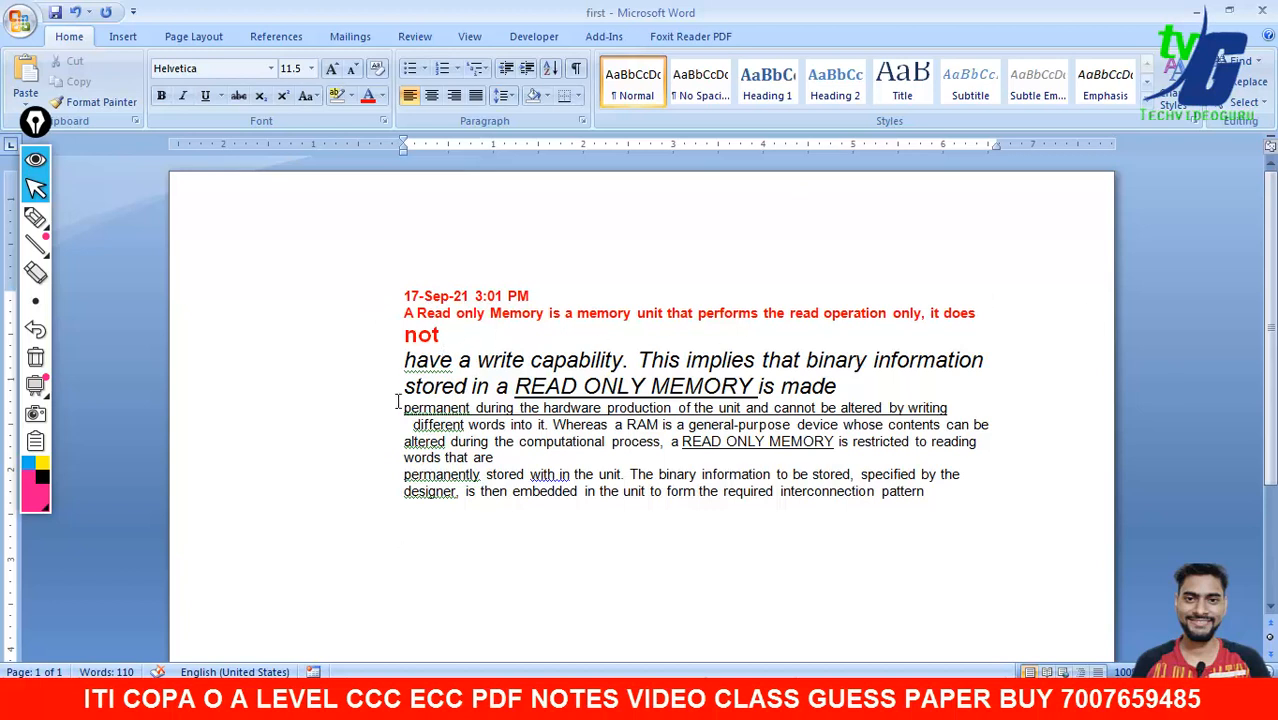
# - Draw annotation marks over the TechVideo Guru channel page to highlight parts of it
pyautogui.click(34, 219)
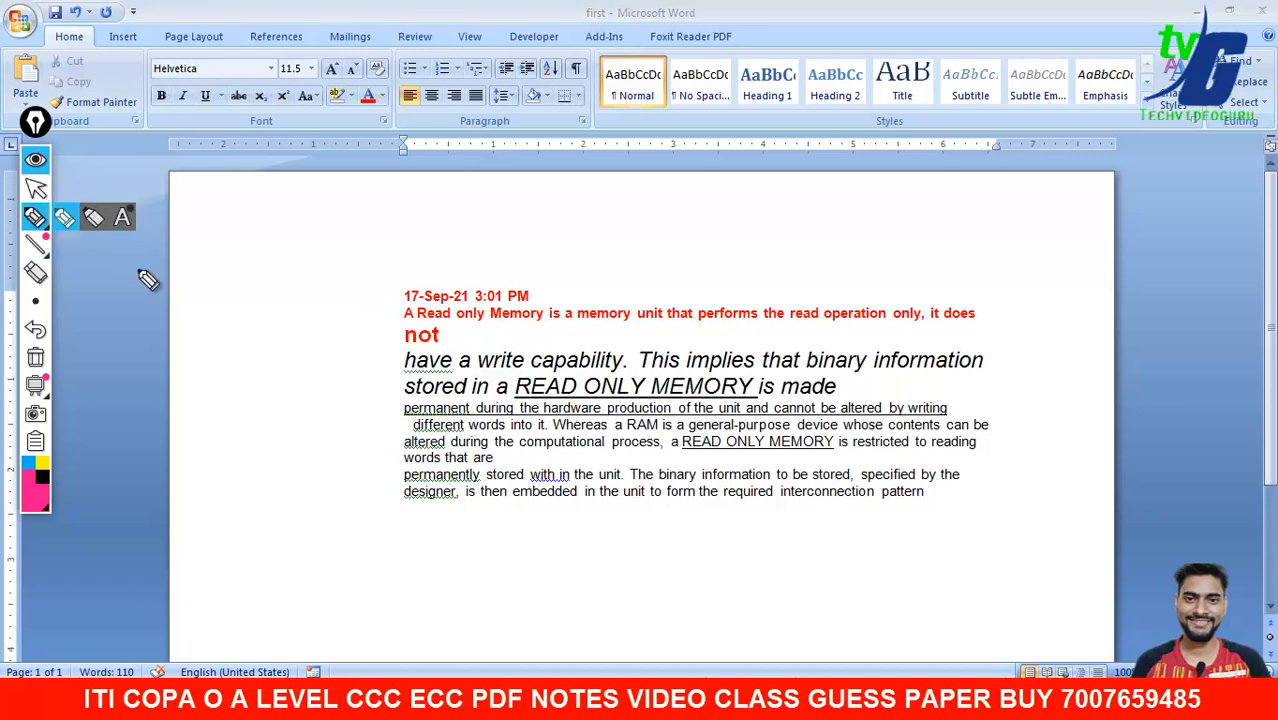
pyautogui.moveTo(236, 313)
pyautogui.mouseDown()
pyautogui.moveTo(283, 287)
pyautogui.moveTo(292, 357)
pyautogui.mouseUp()
pyautogui.moveTo(318, 303)
pyautogui.mouseDown()
pyautogui.moveTo(285, 456)
pyautogui.moveTo(348, 462)
pyautogui.mouseUp()
pyautogui.moveTo(346, 447)
pyautogui.mouseDown()
pyautogui.moveTo(328, 493)
pyautogui.moveTo(357, 548)
pyautogui.moveTo(378, 556)
pyautogui.mouseUp()
pyautogui.click(35, 357)
pyautogui.click(36, 188)
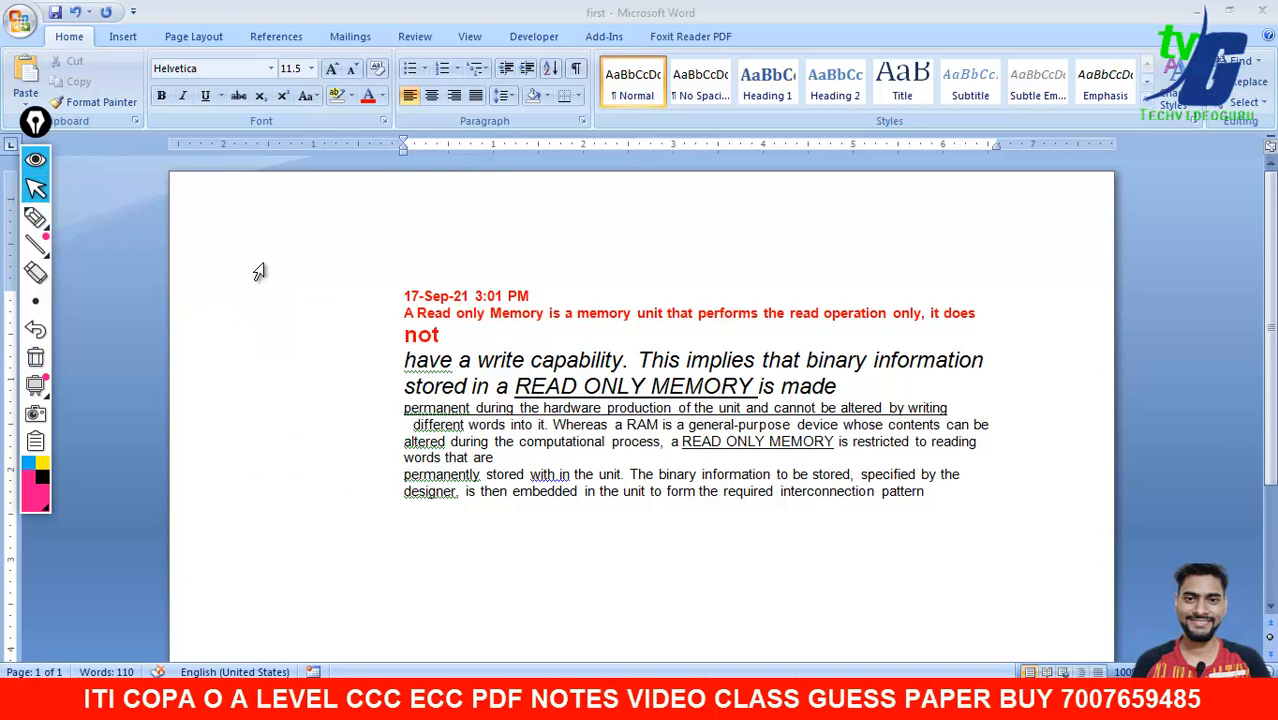
pyautogui.click(35, 217)
pyautogui.moveTo(222, 348)
pyautogui.mouseDown()
pyautogui.moveTo(211, 262)
pyautogui.moveTo(220, 330)
pyautogui.moveTo(318, 245)
pyautogui.moveTo(312, 256)
pyautogui.mouseUp()
pyautogui.moveTo(222, 396); pyautogui.dragTo(340, 285)
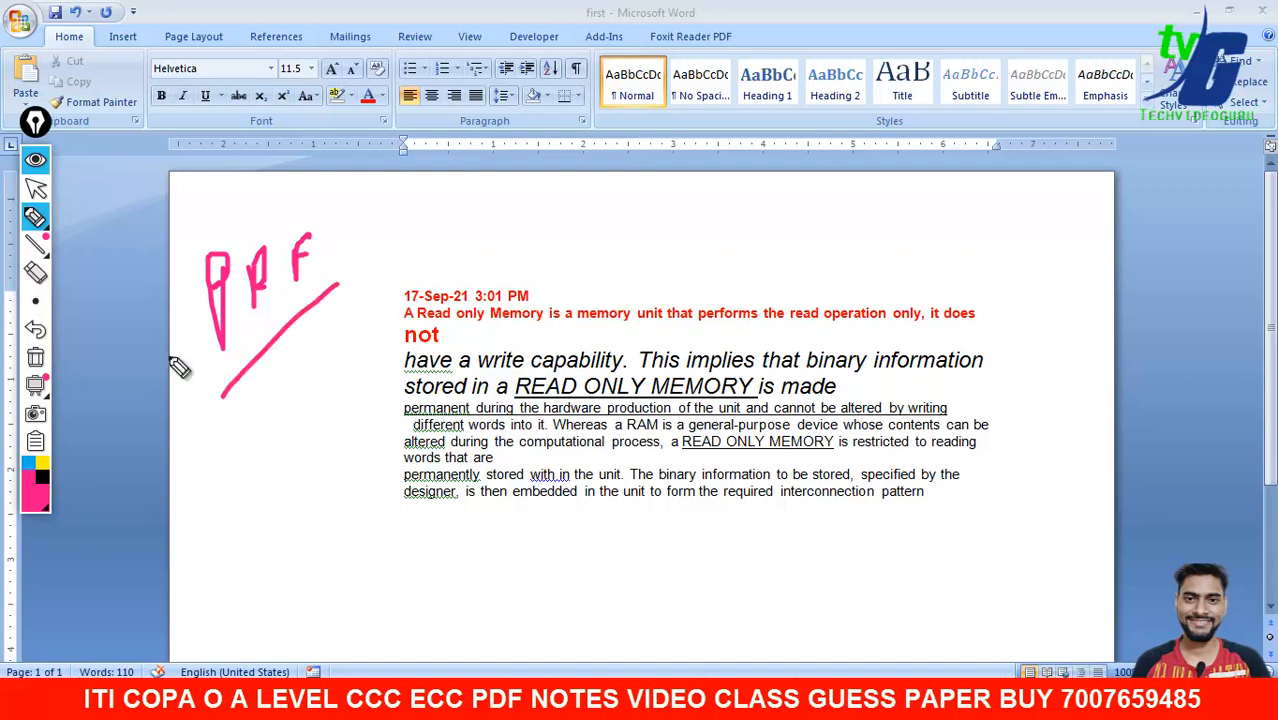
pyautogui.click(35, 357)
pyautogui.click(36, 188)
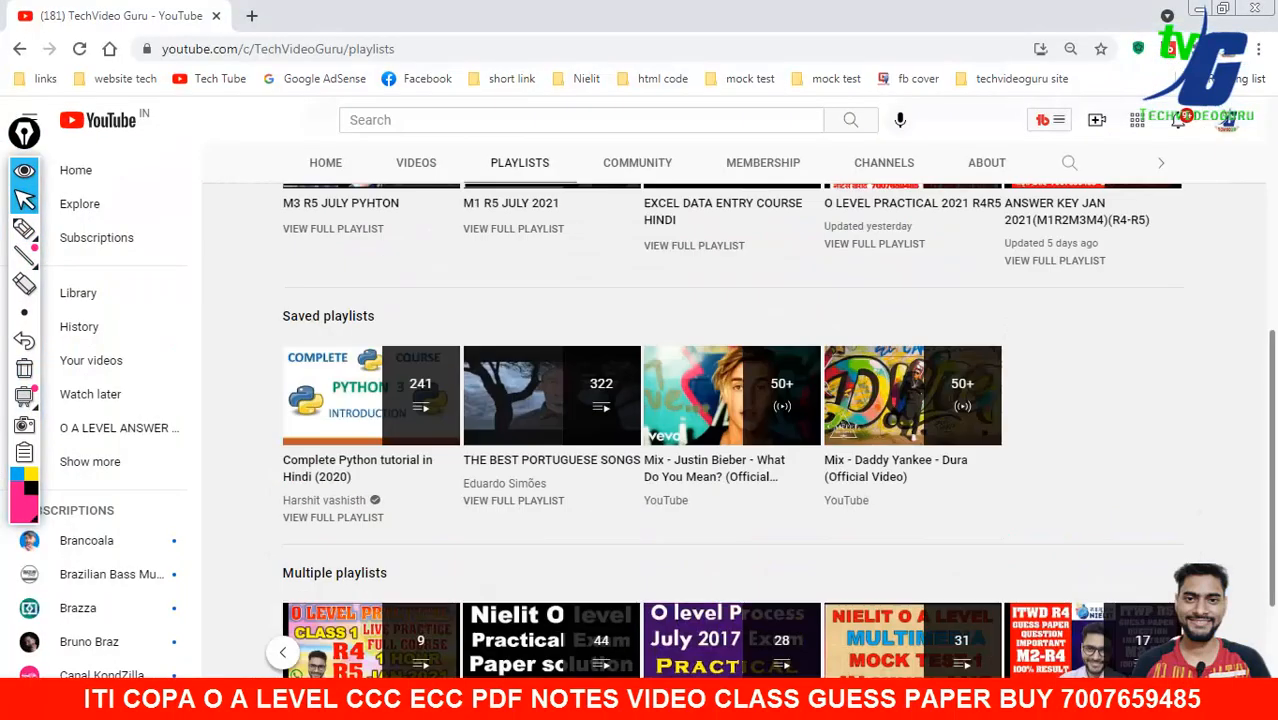
pyautogui.scroll(5, 468, 381)
# - Open the channel's VIDEOS listing and mark it with an on-screen annotation
pyautogui.click(424, 393)
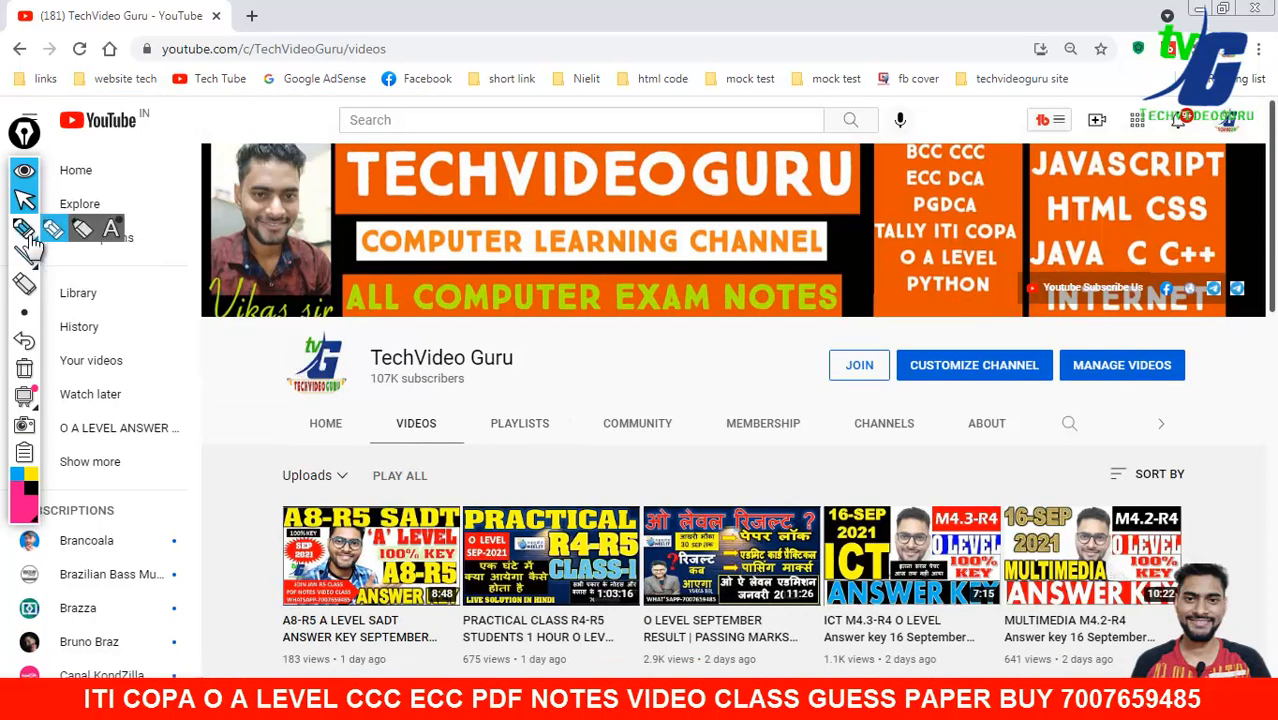
pyautogui.click(24, 228)
pyautogui.moveTo(567, 408); pyautogui.dragTo(632, 448)
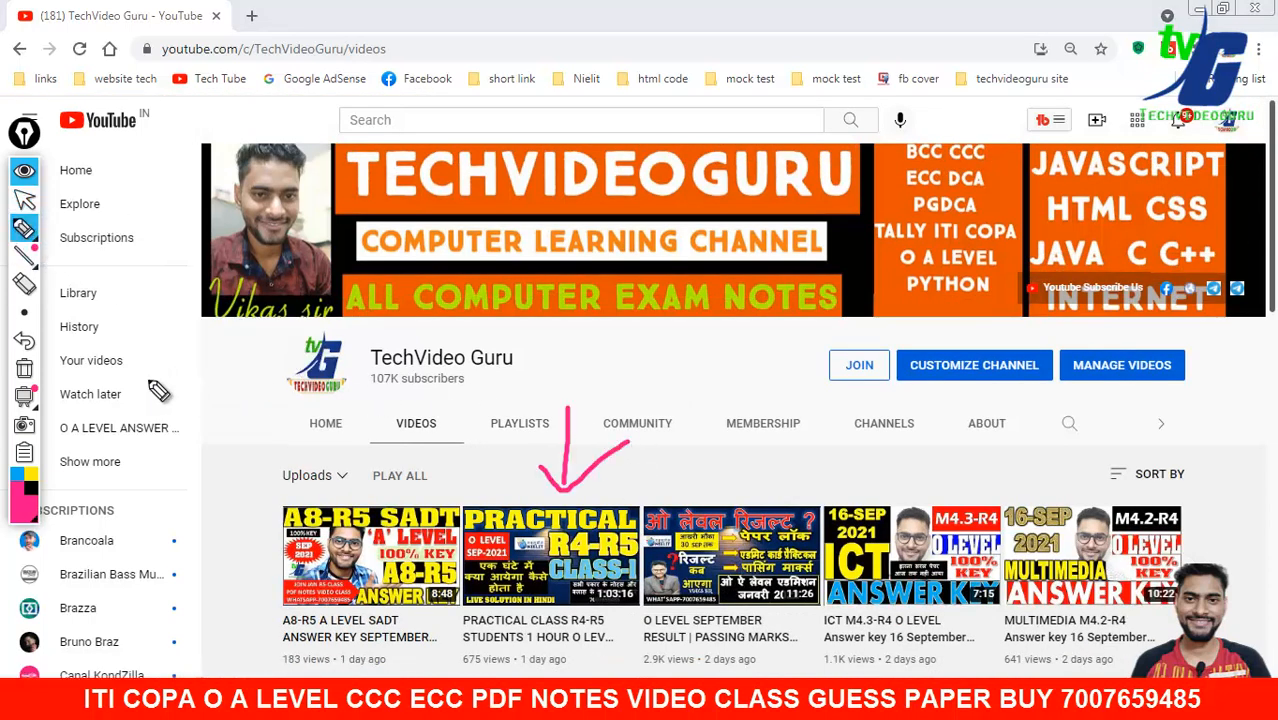
pyautogui.click(25, 340)
pyautogui.click(24, 200)
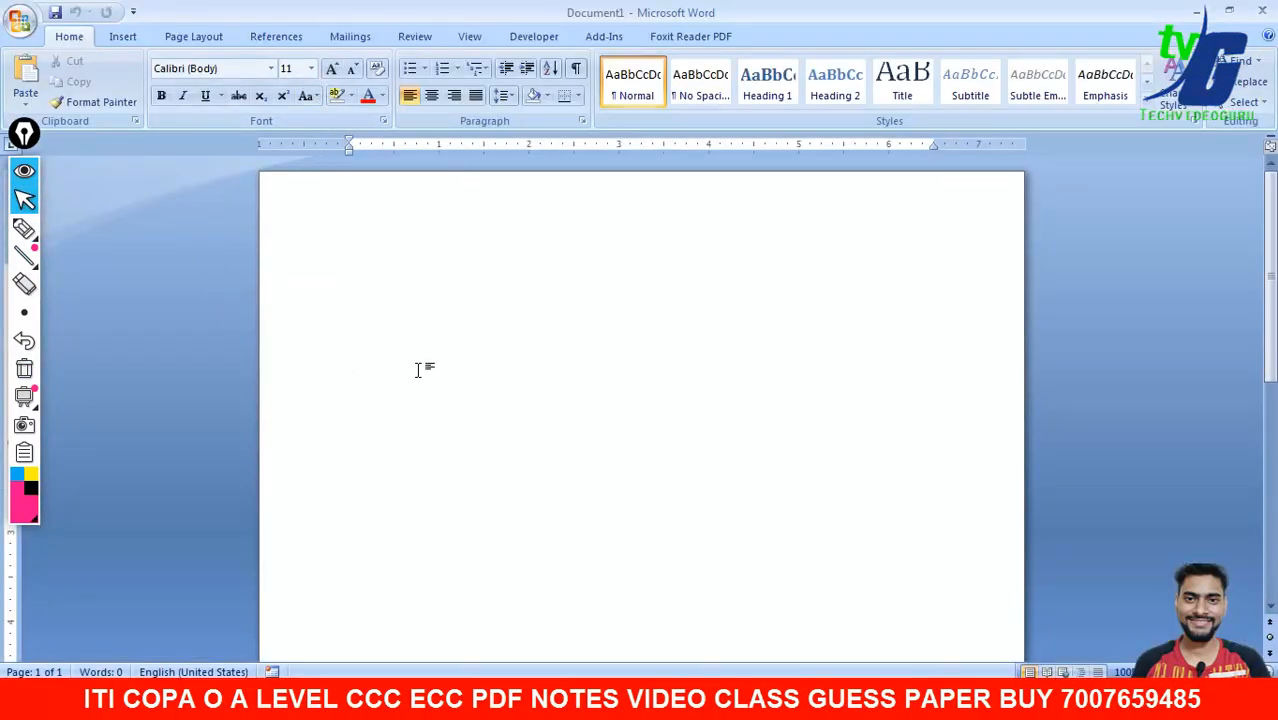
# - Bring up the o level old syllabus 2019.pdf and scroll through its pages
pyautogui.click(838, 700)
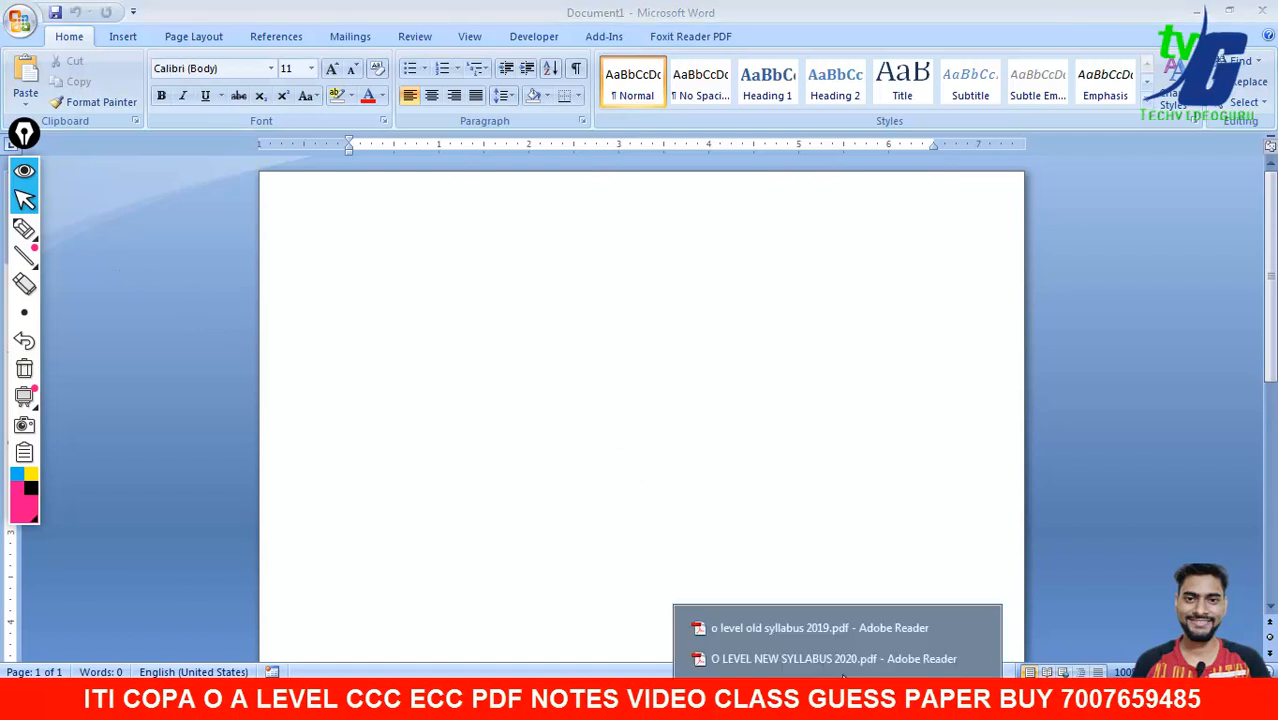
pyautogui.click(818, 627)
pyautogui.scroll(3, 553, 455)
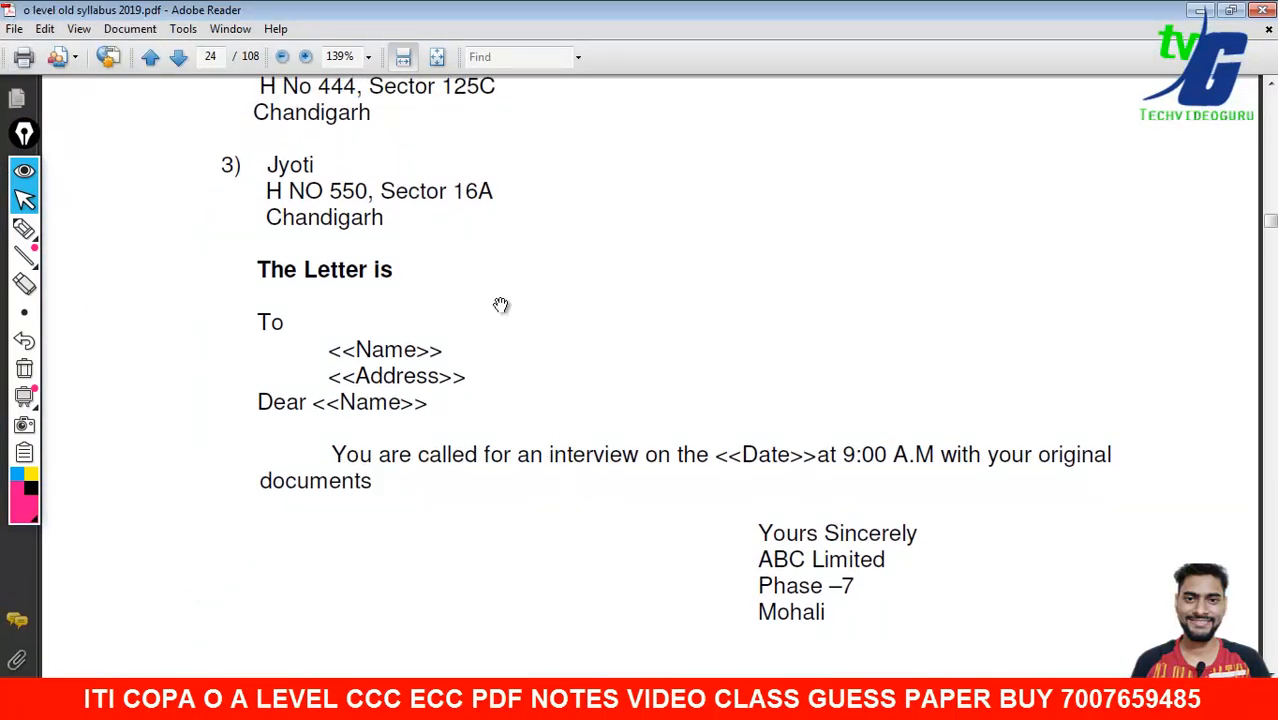
pyautogui.scroll(1, 494, 329)
pyautogui.scroll(-2, 471, 417)
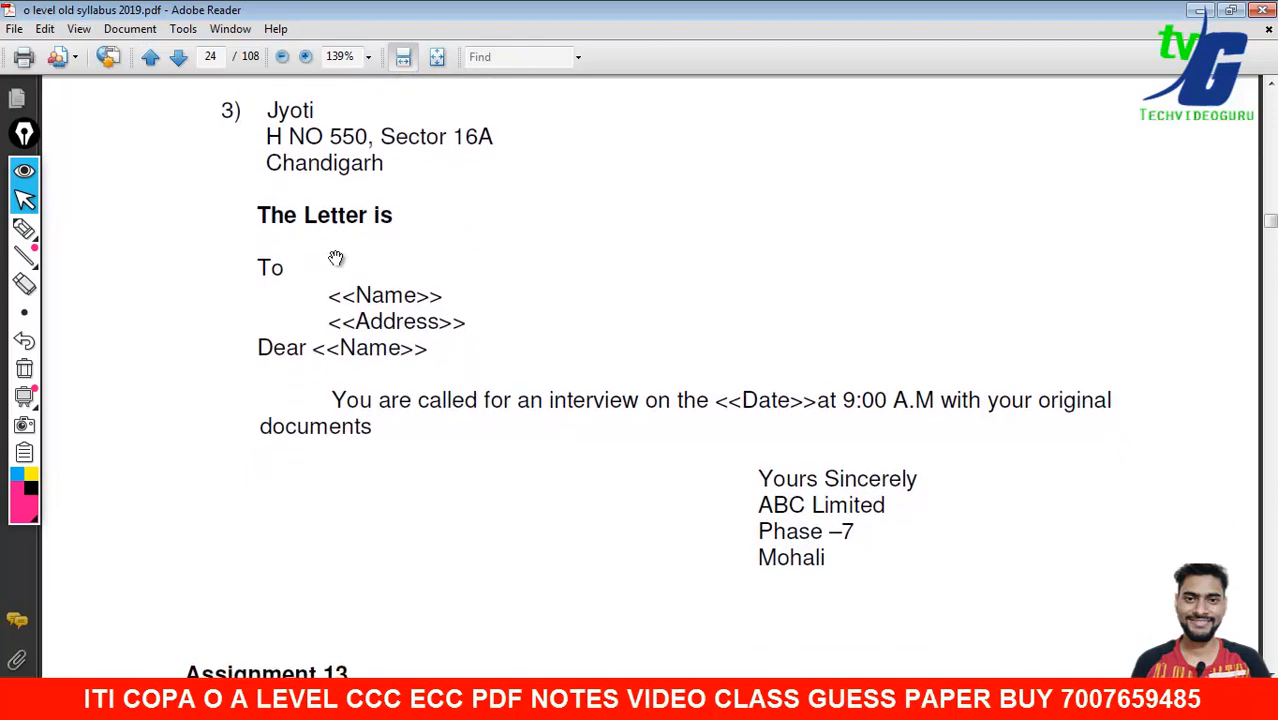
pyautogui.moveTo(548, 499); pyautogui.dragTo(551, 315)
pyautogui.moveTo(722, 613); pyautogui.dragTo(699, 631)
pyautogui.moveTo(649, 440); pyautogui.dragTo(650, 486)
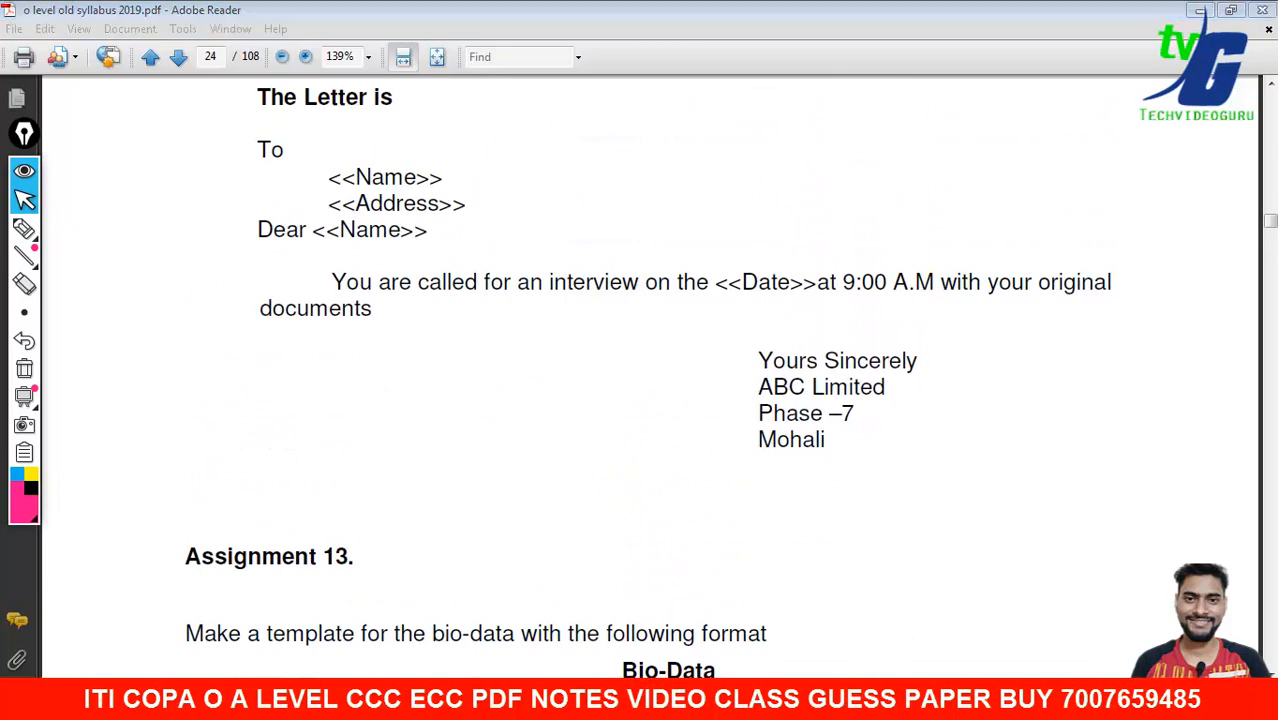
# - Read the 2020 syllabus interview letter with <<Name>>, <<Address>>, <<Date>> fields, then return to Word
pyautogui.click(850, 660)
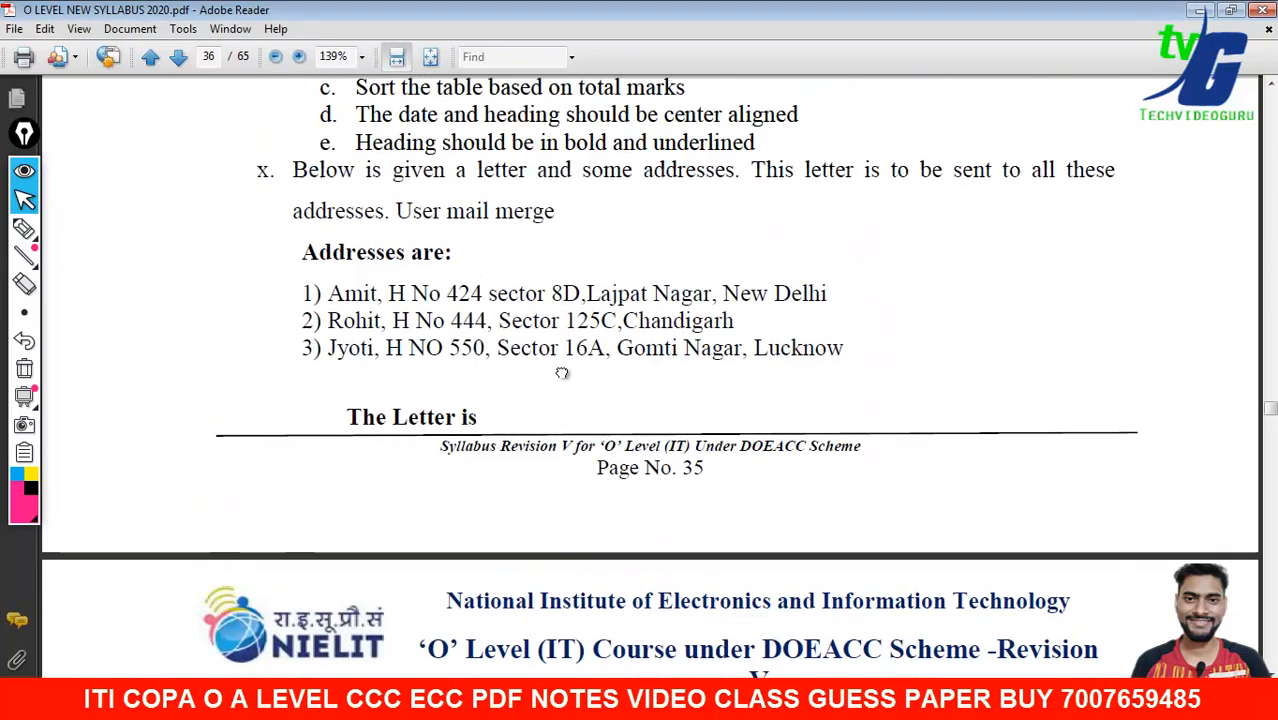
pyautogui.moveTo(562, 373); pyautogui.dragTo(555, 452)
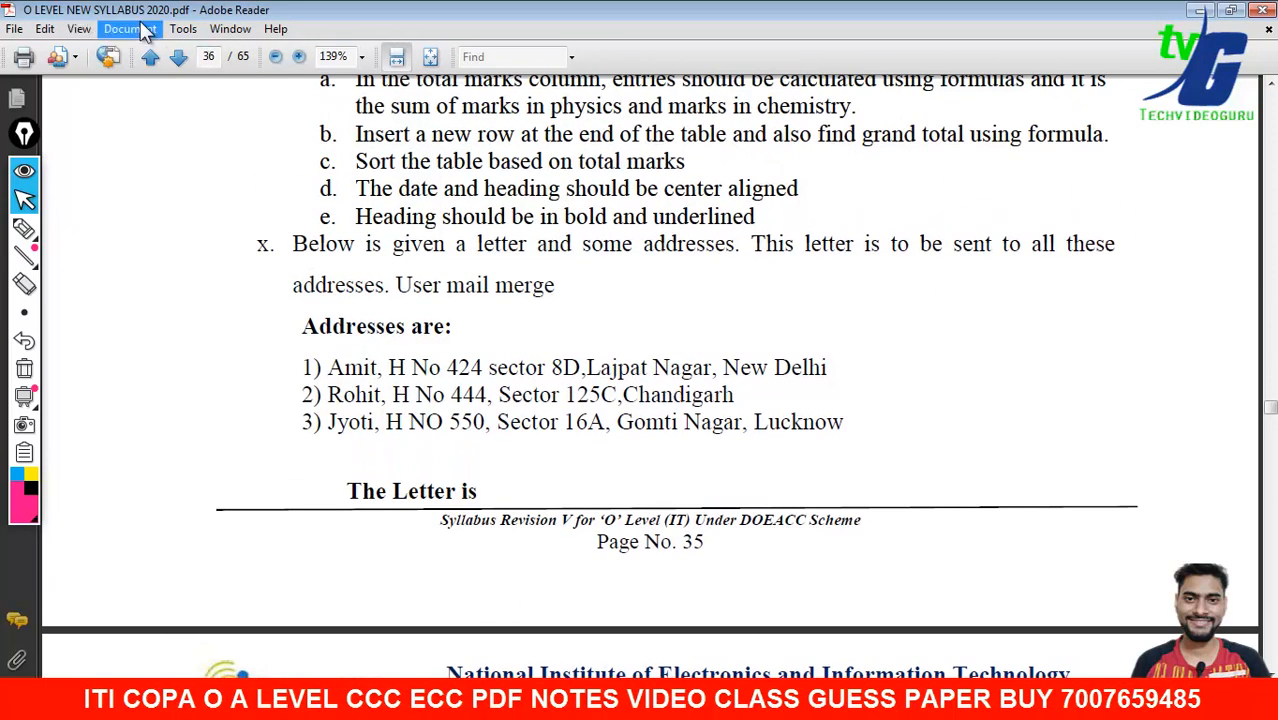
pyautogui.scroll(-9, 516, 300)
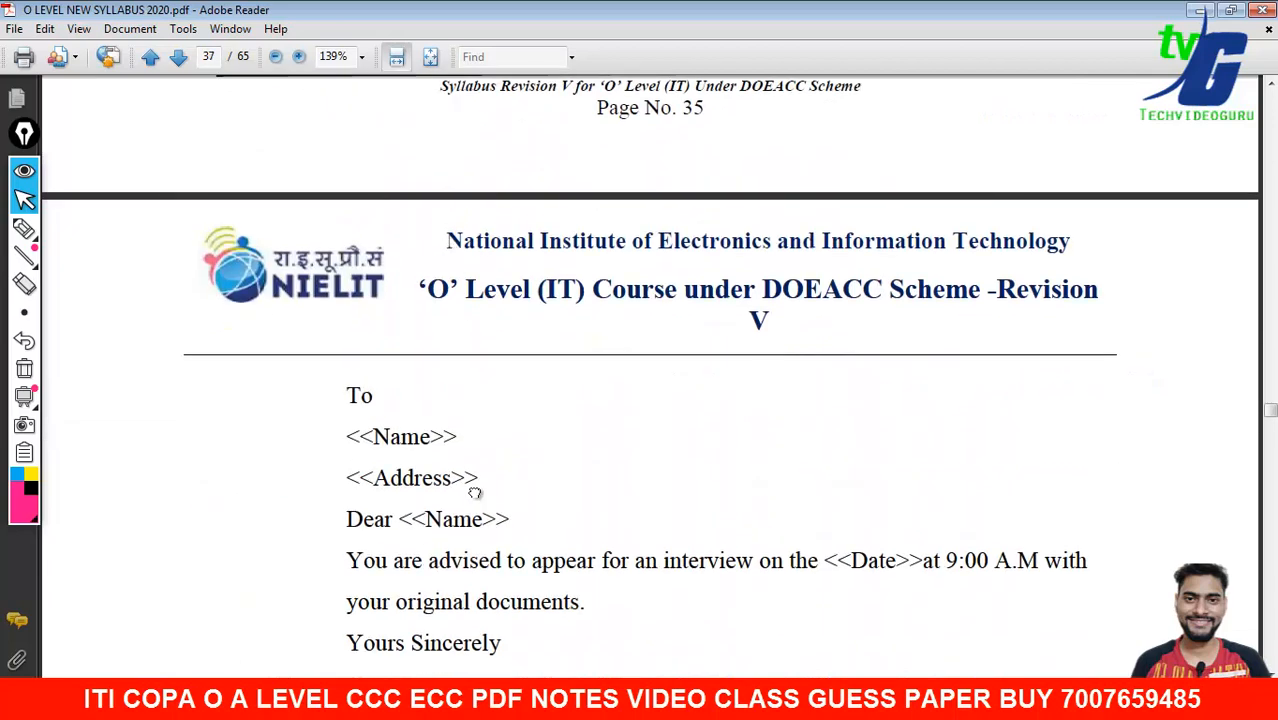
pyautogui.scroll(-3, 476, 522)
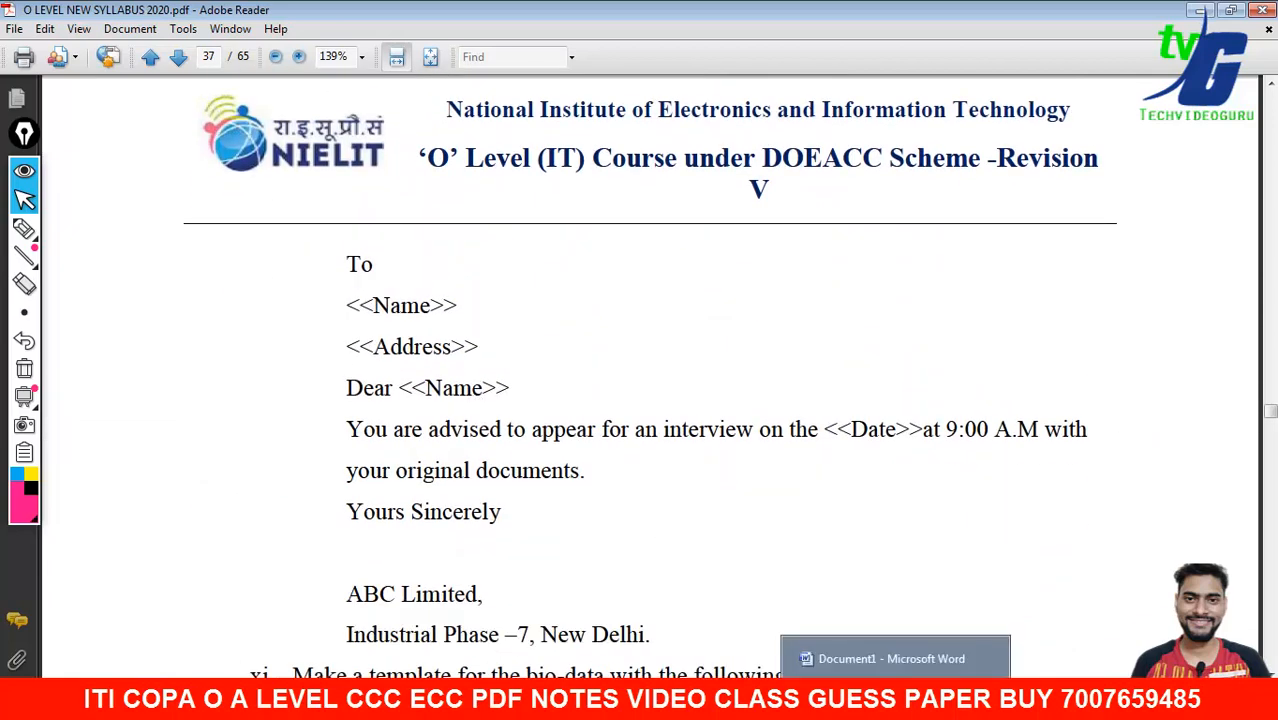
pyautogui.click(880, 665)
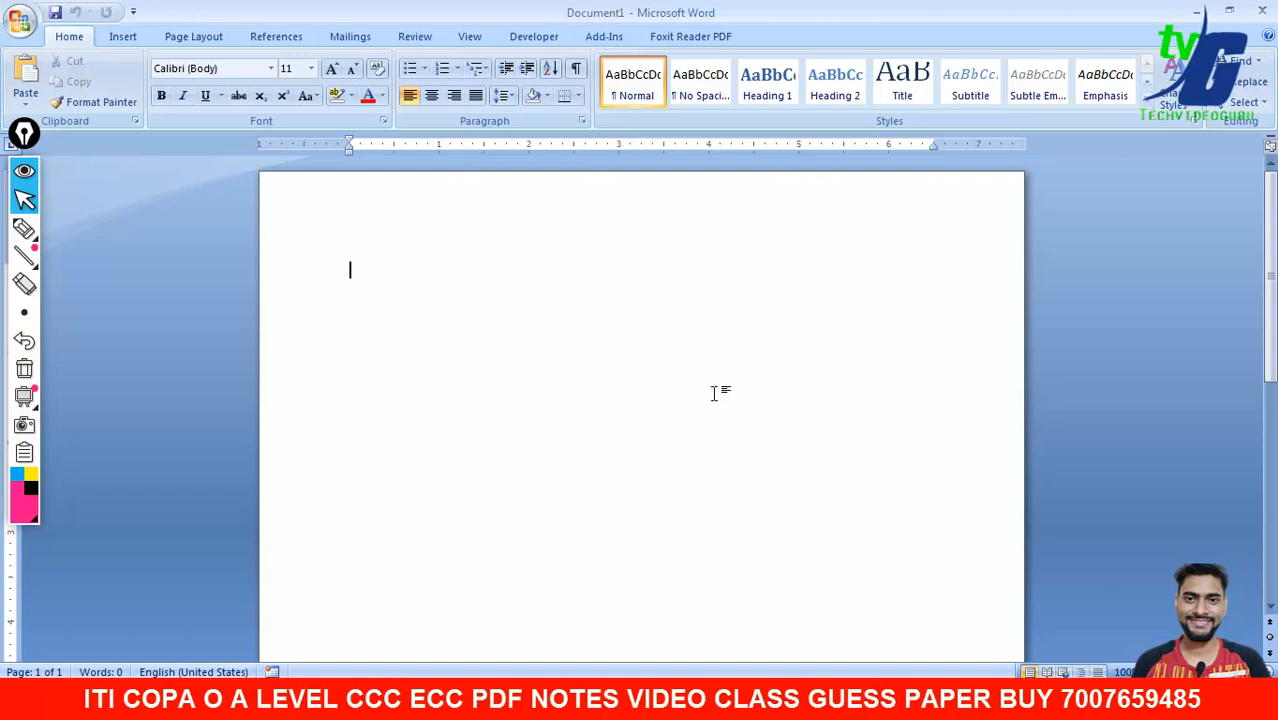
# - Launch LibreOffice Writer from Start > All Programs > LibreOffice 4.1
pyautogui.click(24, 699)
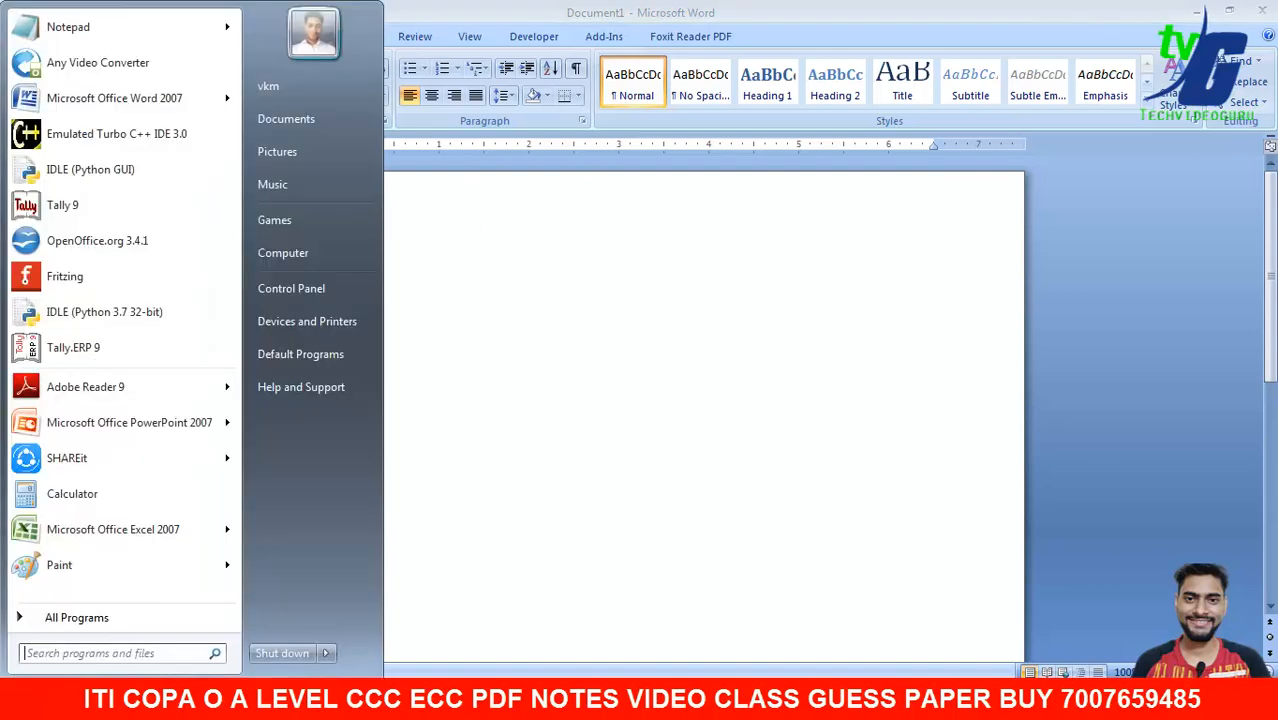
pyautogui.click(99, 618)
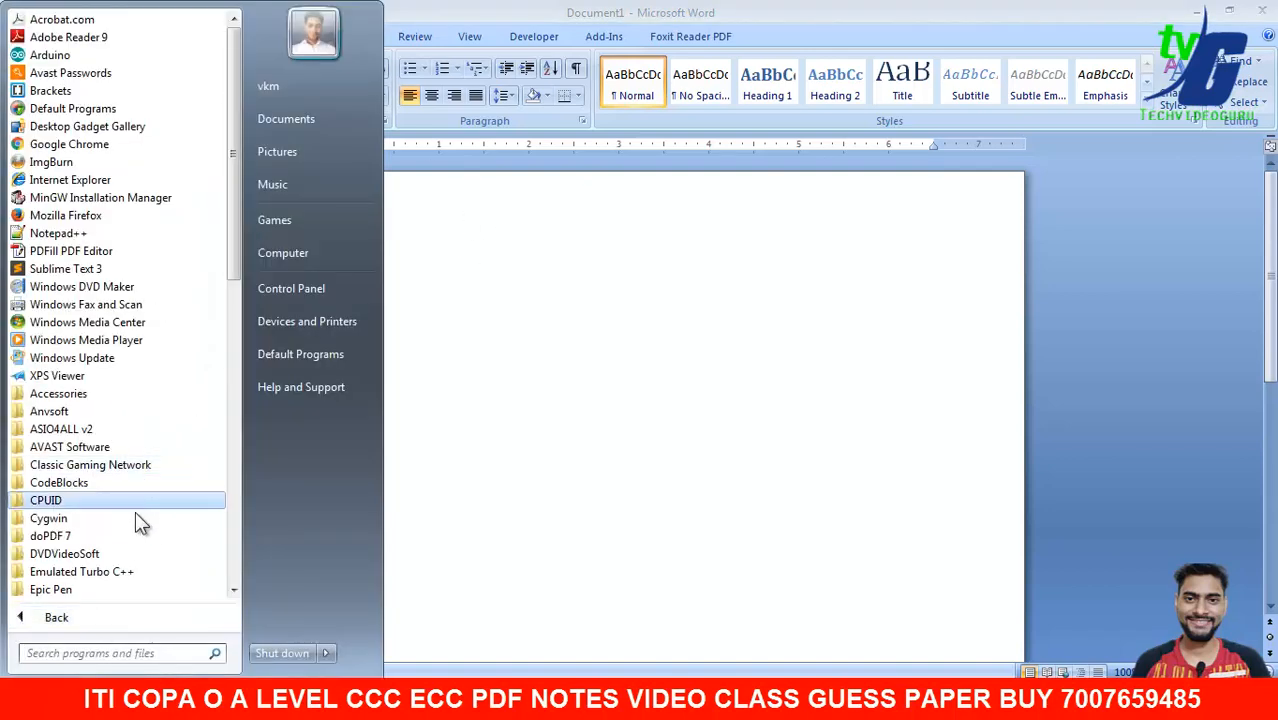
pyautogui.moveTo(233, 280); pyautogui.dragTo(226, 400)
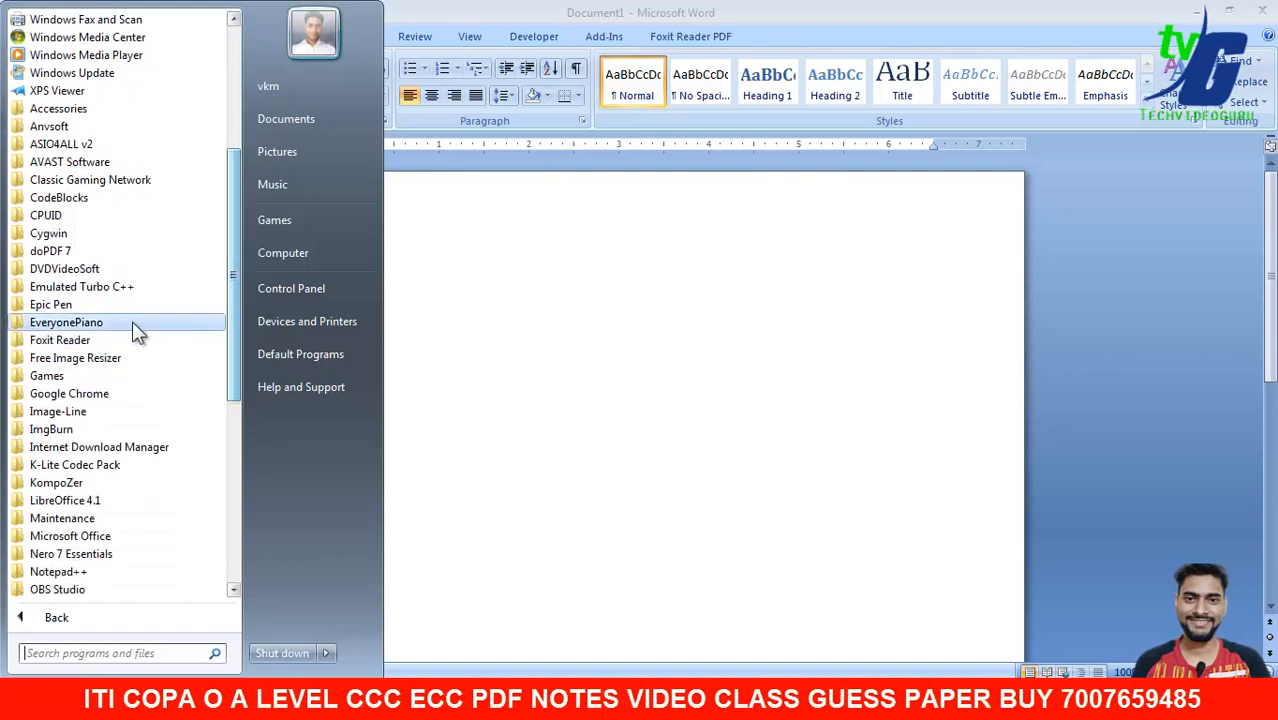
pyautogui.click(102, 500)
pyautogui.click(140, 571)
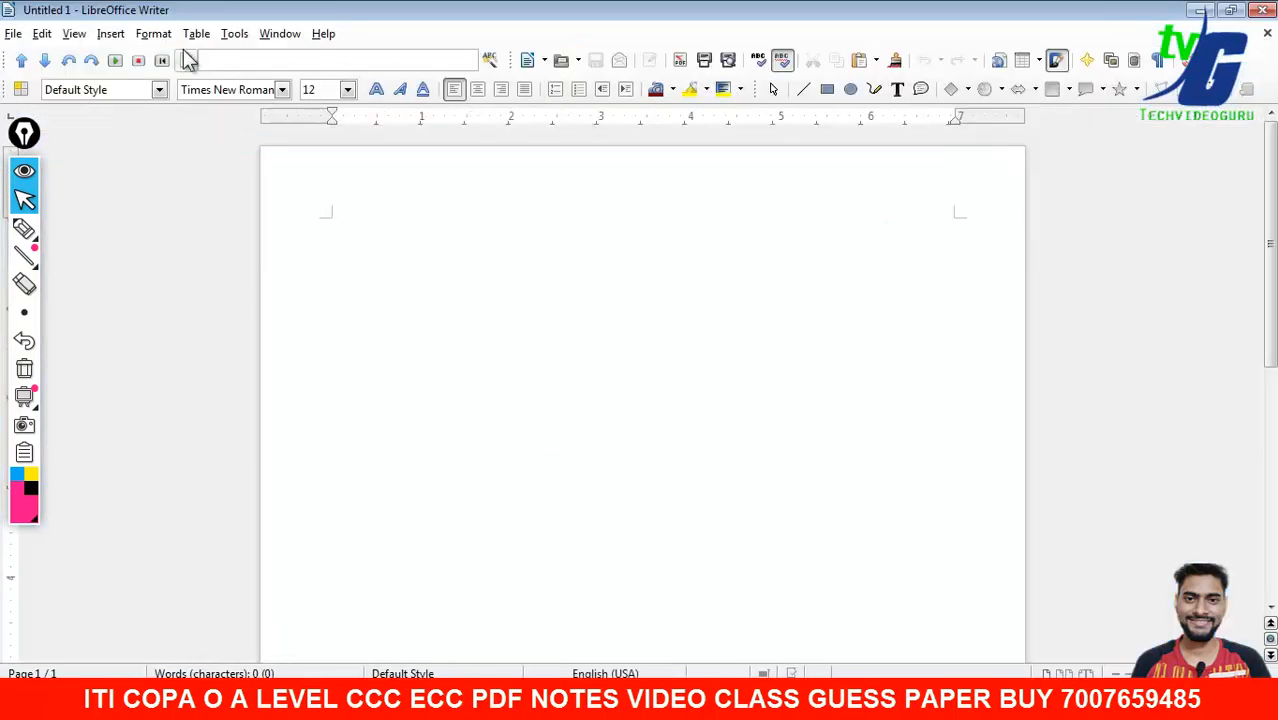
# - Peek at Writer's Tools > Mail Merge Wizard, close it, then exit LibreOffice Writer
pyautogui.click(155, 36)
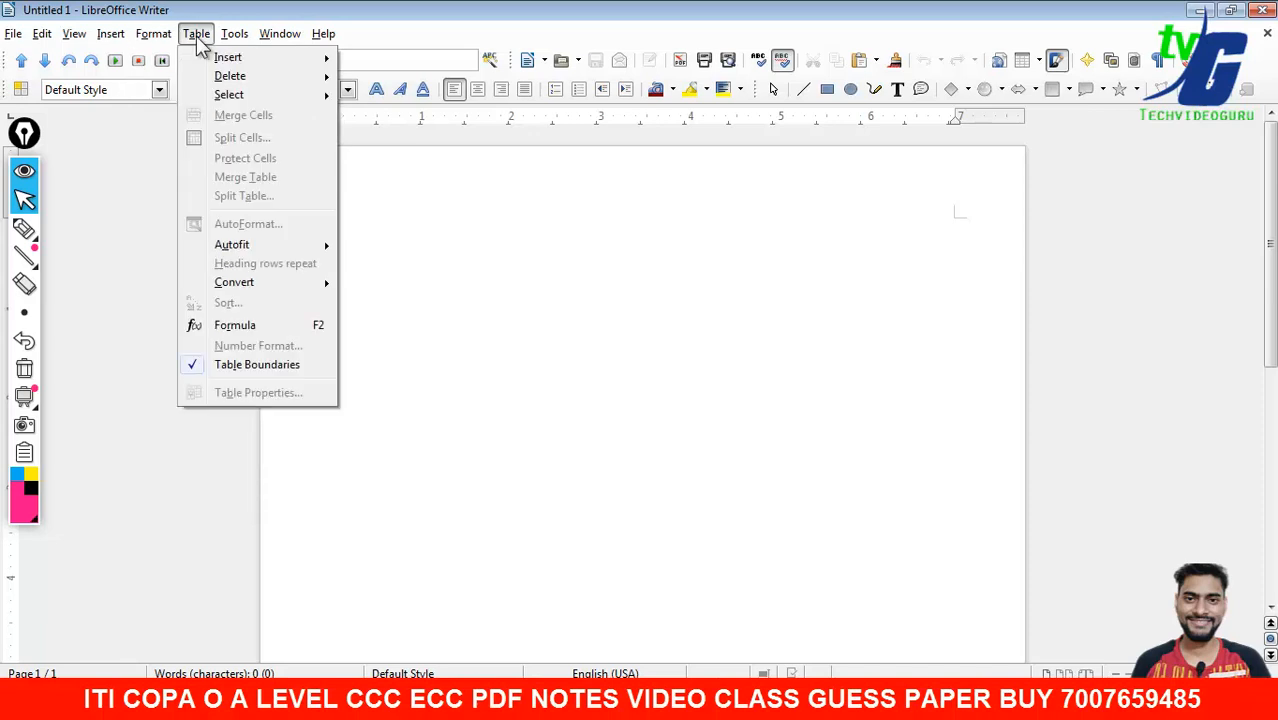
pyautogui.moveTo(227, 44)
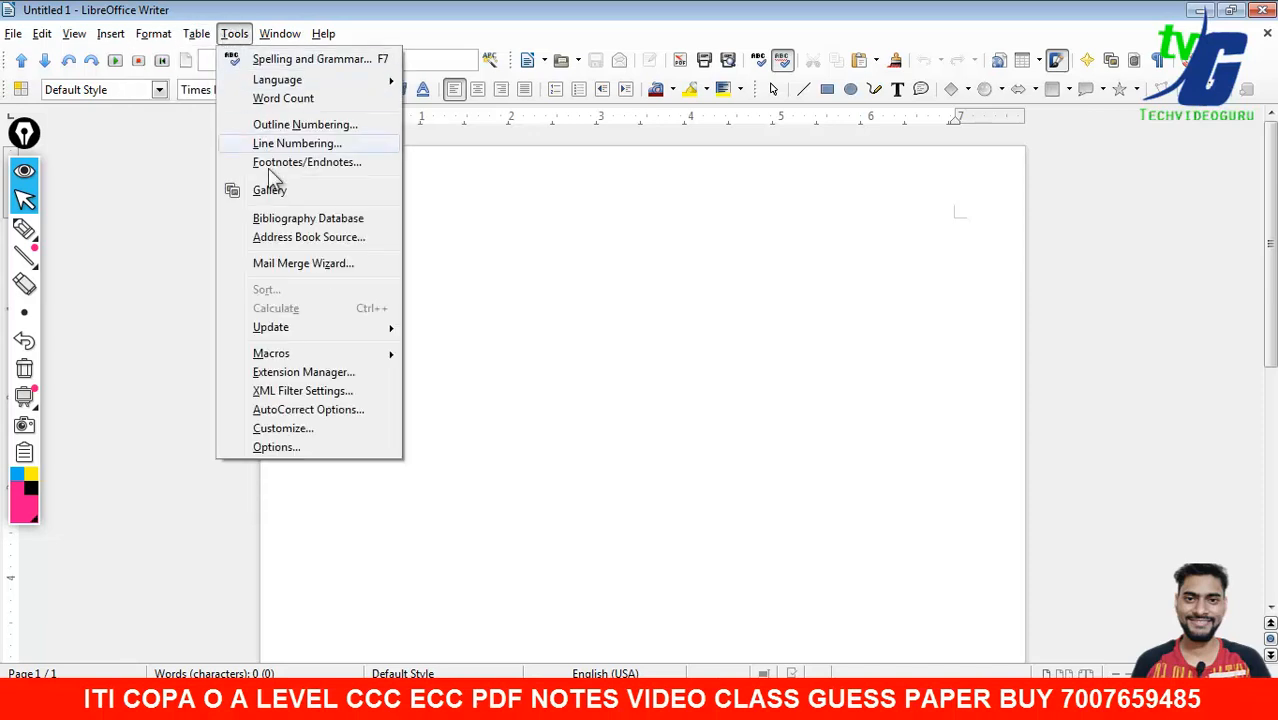
pyautogui.click(302, 266)
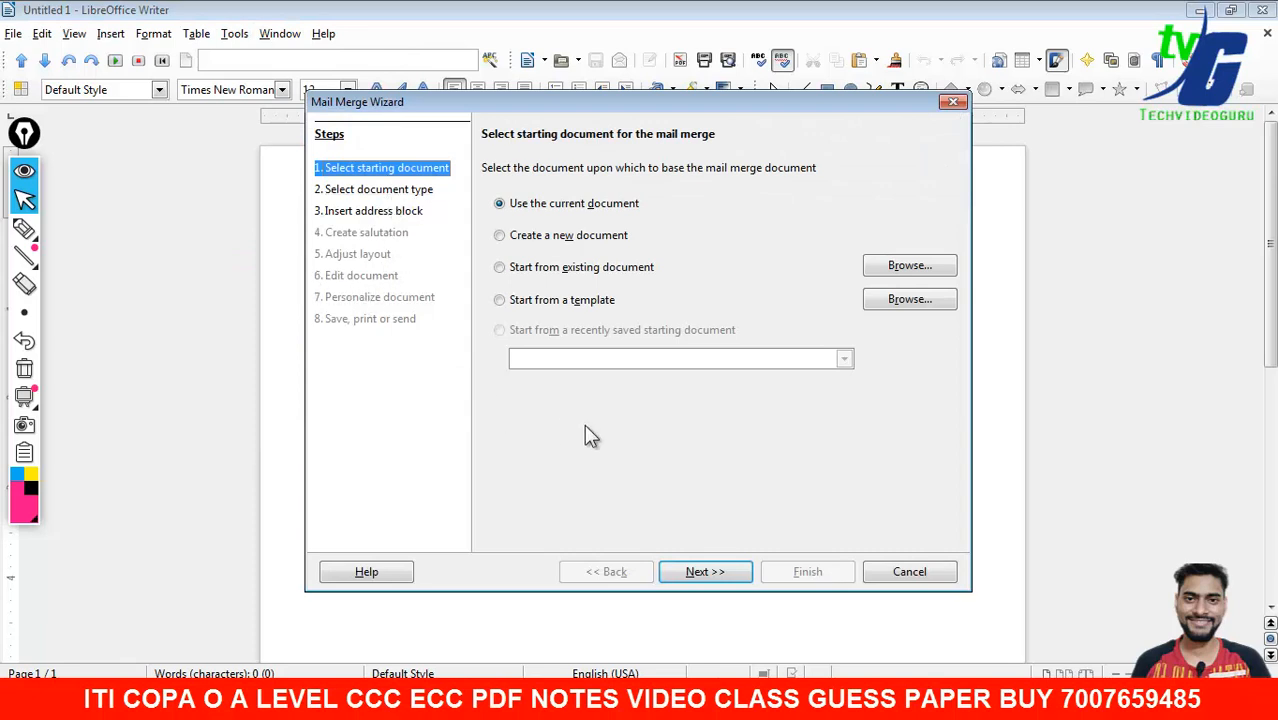
pyautogui.click(954, 102)
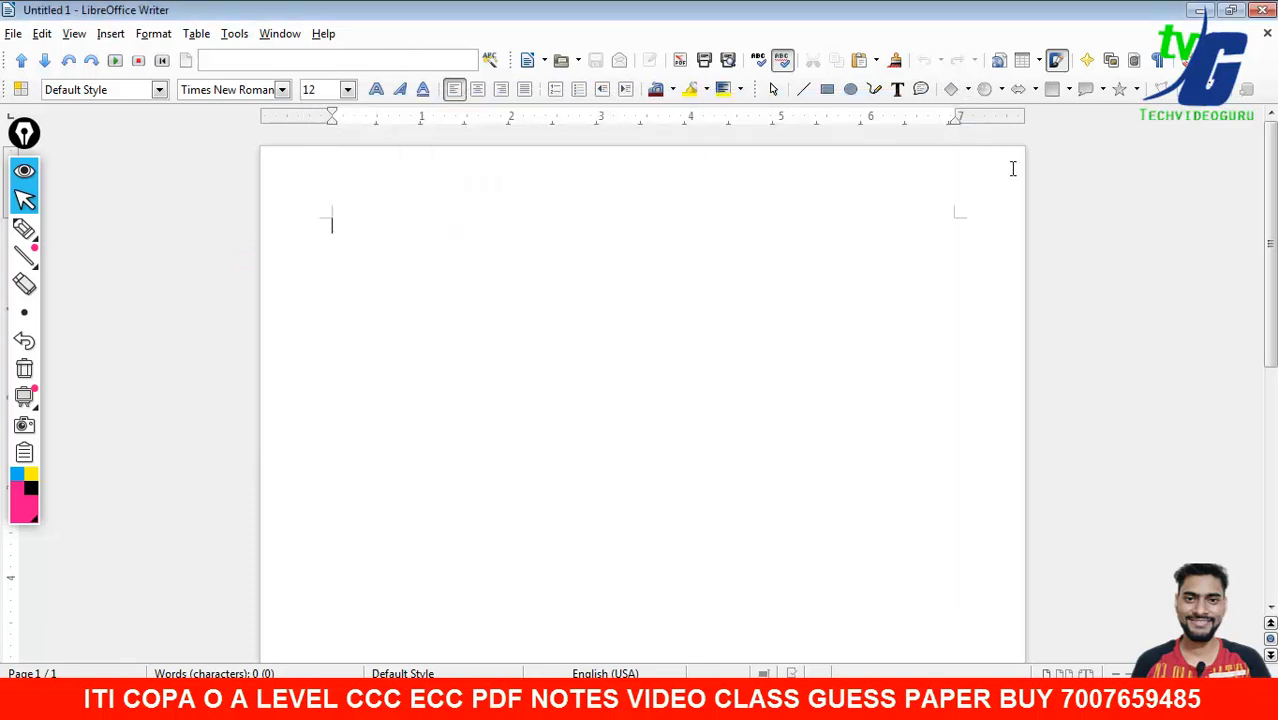
pyautogui.click(1262, 12)
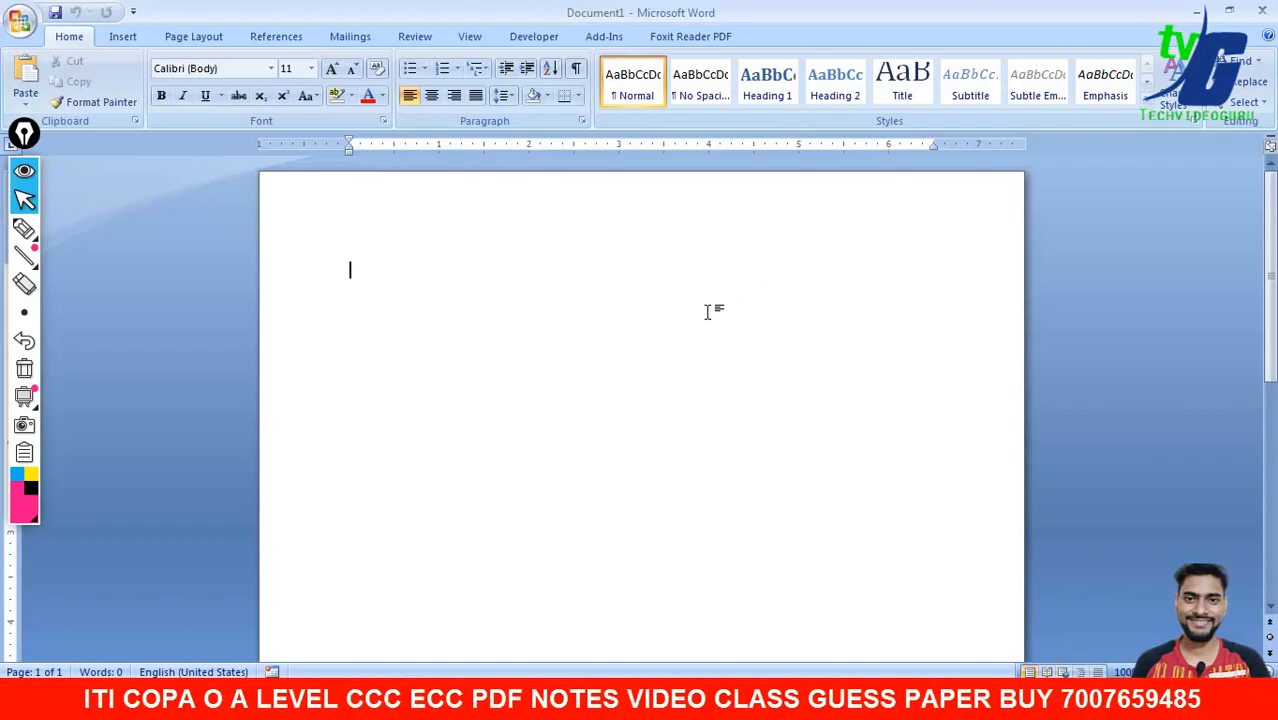
pyautogui.click(836, 698)
# - Scroll the 2019 syllabus PDF through the three Chandigarh addresses and interview letter, then minimize it
pyautogui.click(828, 628)
pyautogui.scroll(3, 719, 512)
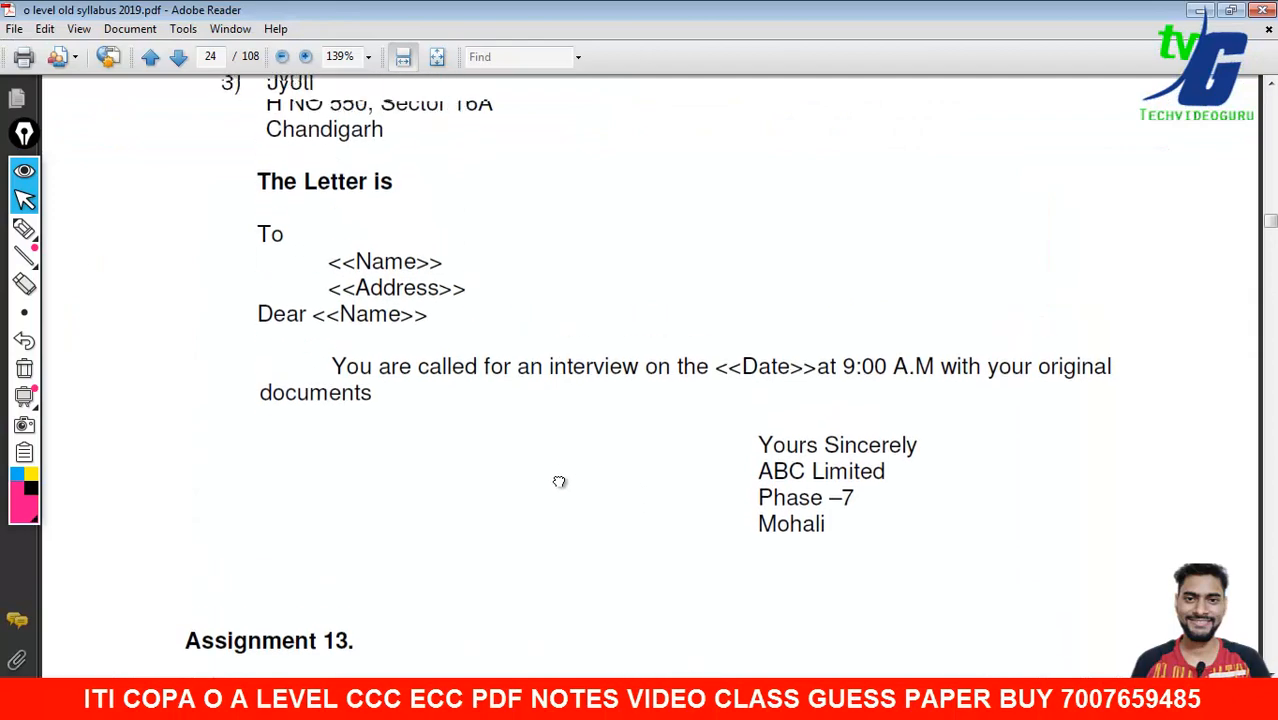
pyautogui.scroll(9, 345, 302)
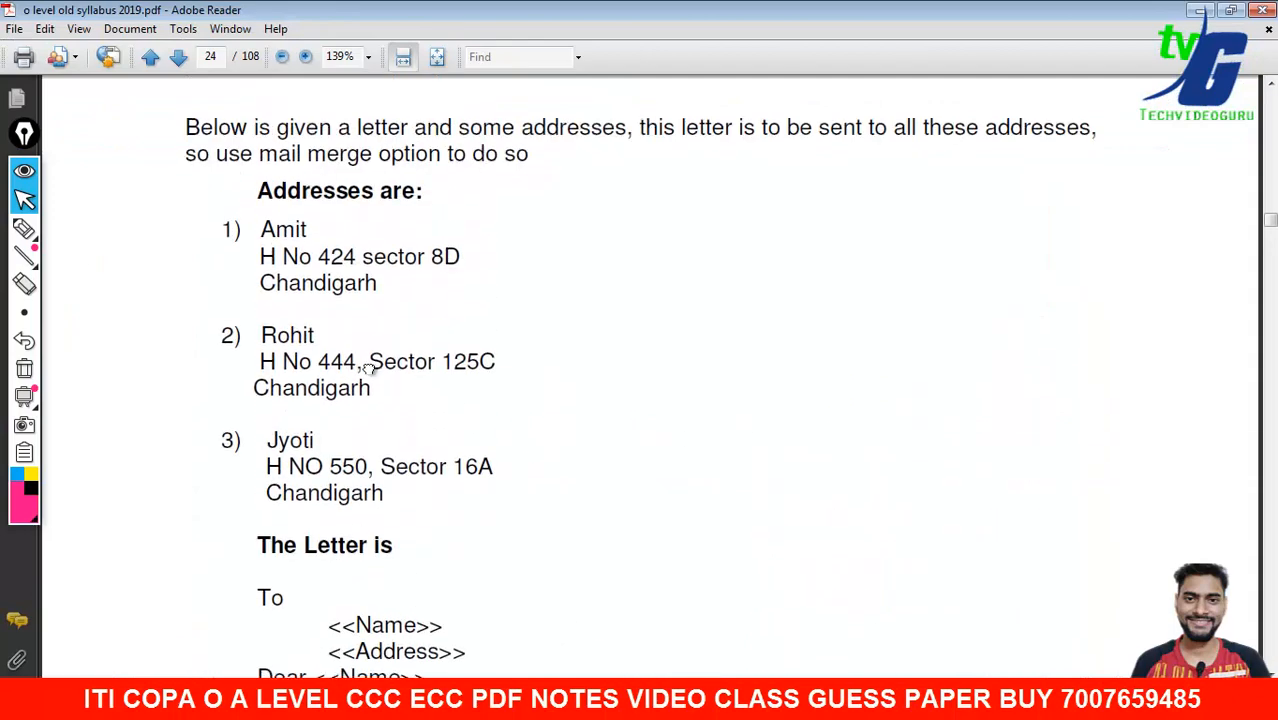
pyautogui.scroll(-1, 292, 345)
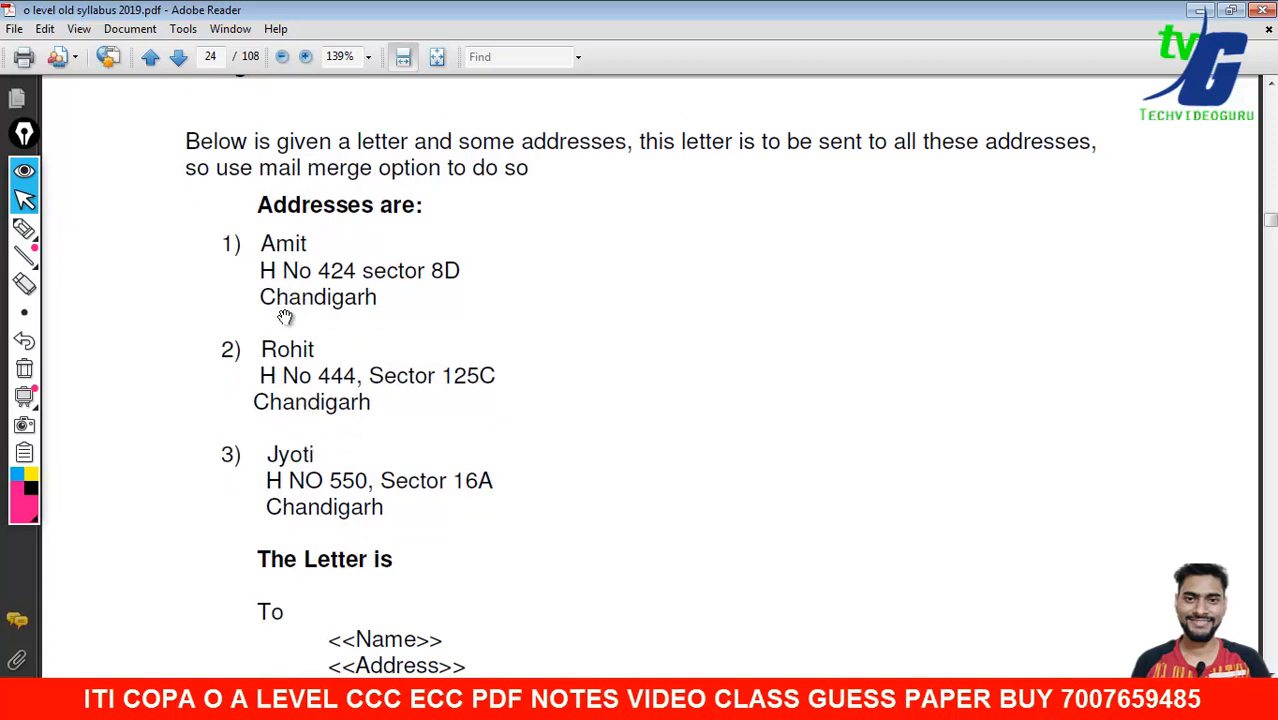
pyautogui.moveTo(284, 507); pyautogui.dragTo(284, 250)
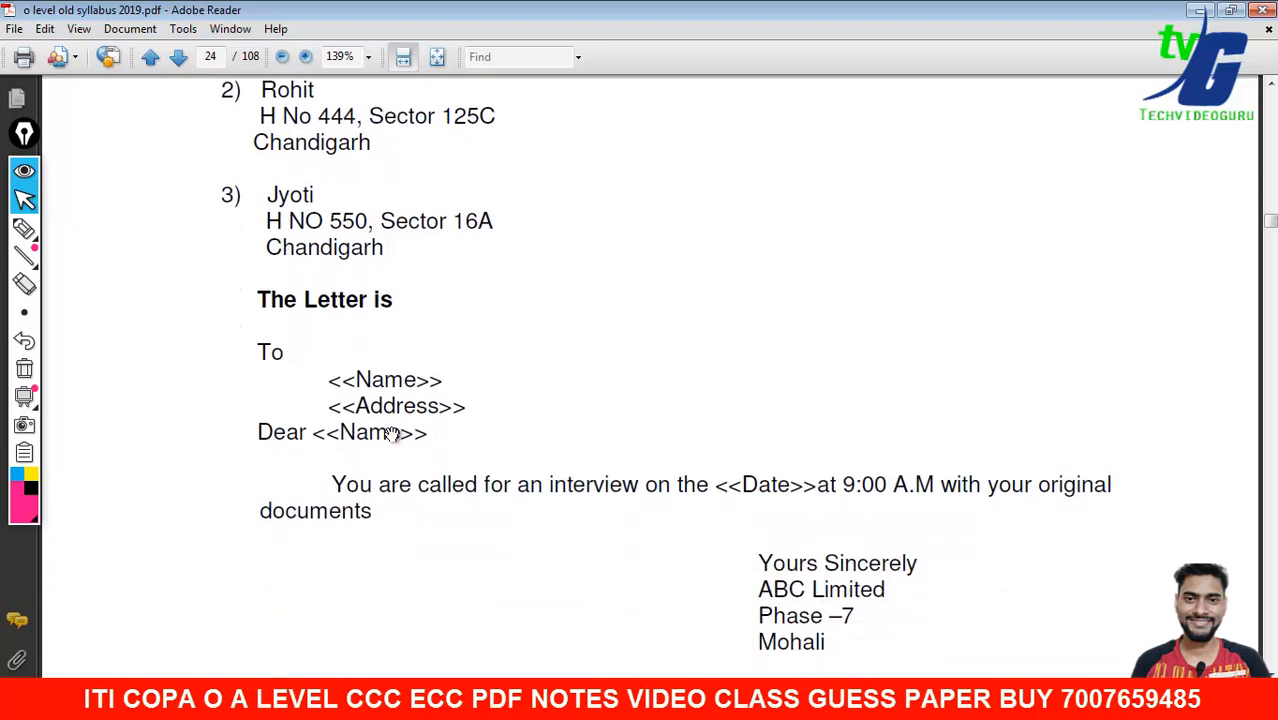
pyautogui.moveTo(394, 474); pyautogui.dragTo(392, 462)
pyautogui.scroll(-1, 390, 480)
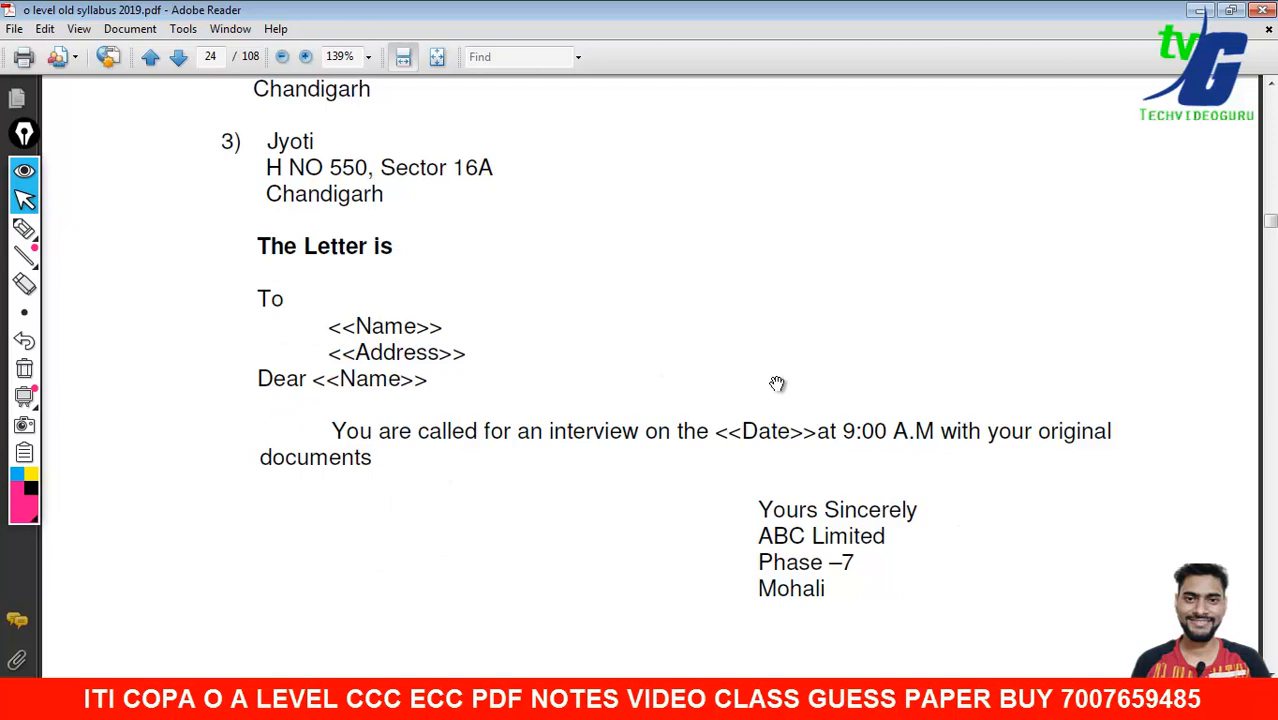
pyautogui.click(1199, 10)
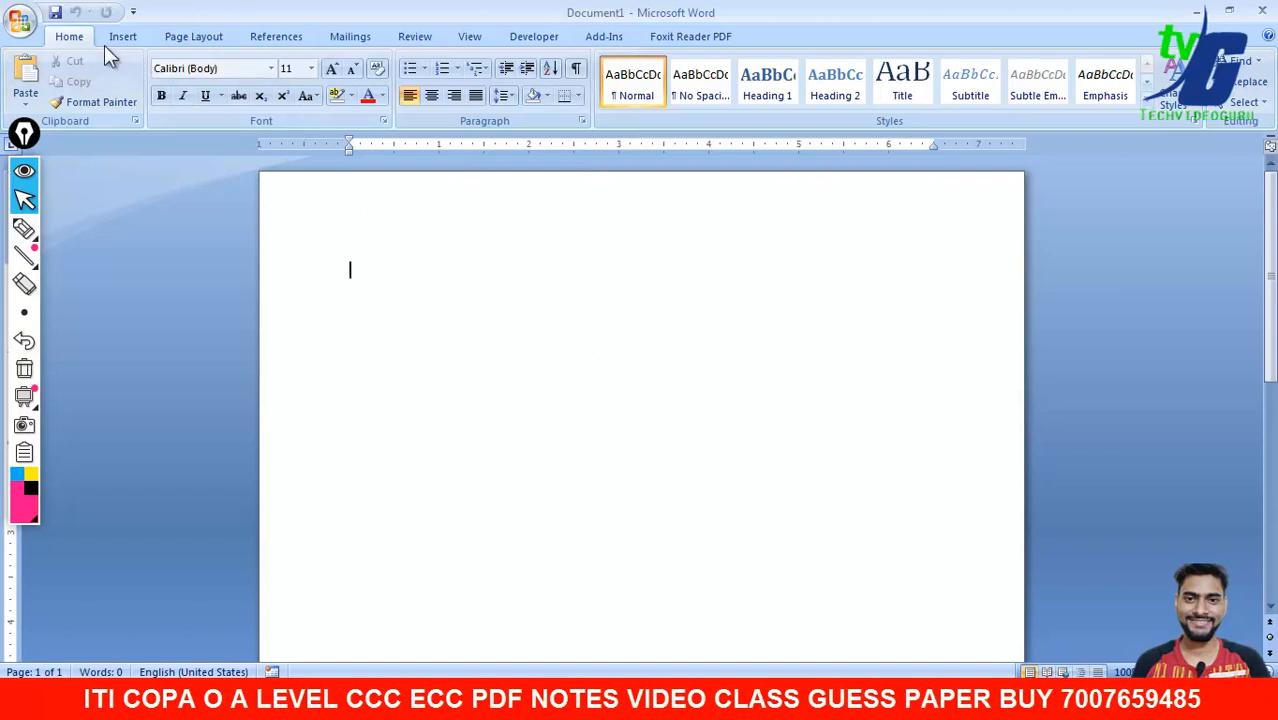
# - Show the Mailings tab and view the Start Mail Merge document types
pyautogui.click(350, 37)
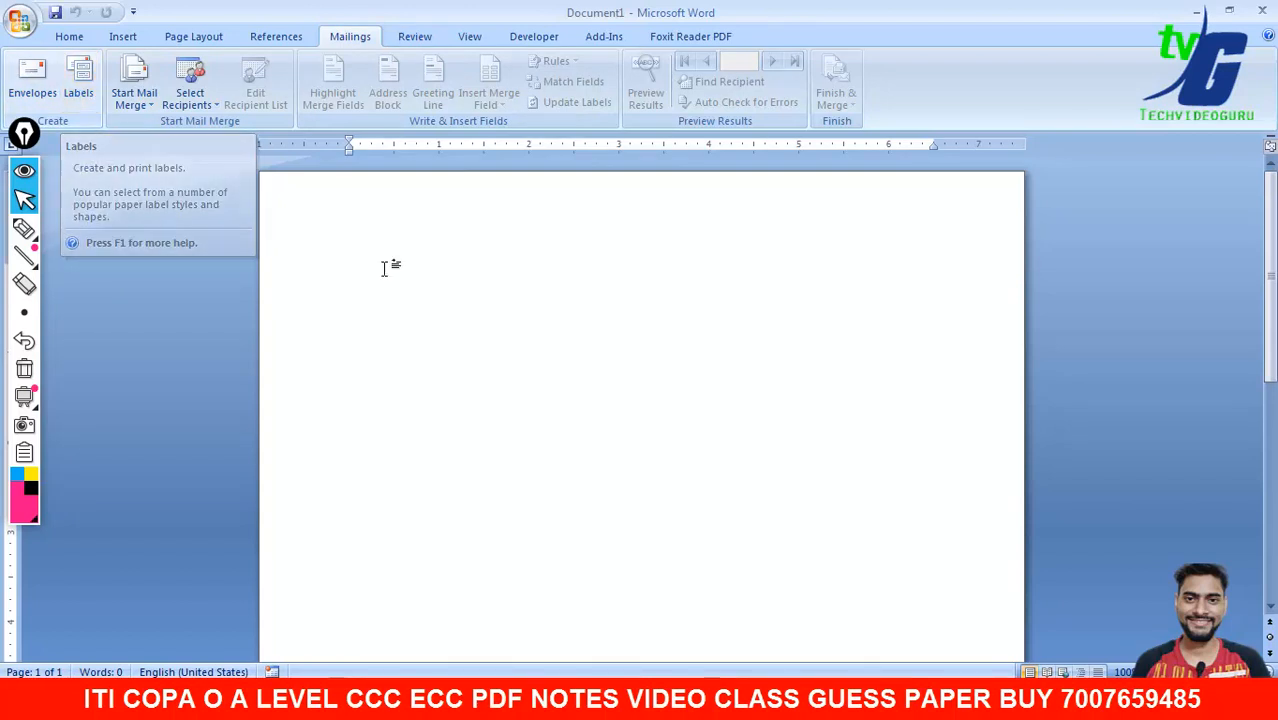
pyautogui.click(132, 83)
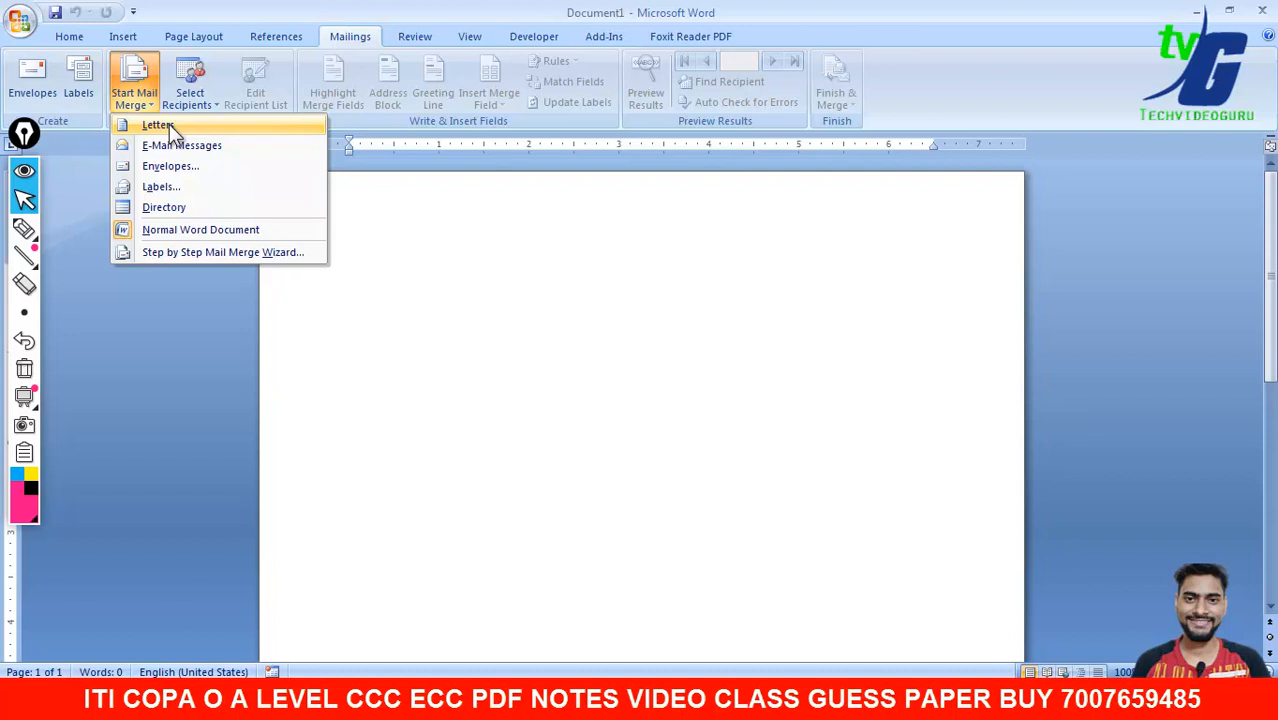
pyautogui.click(24, 228)
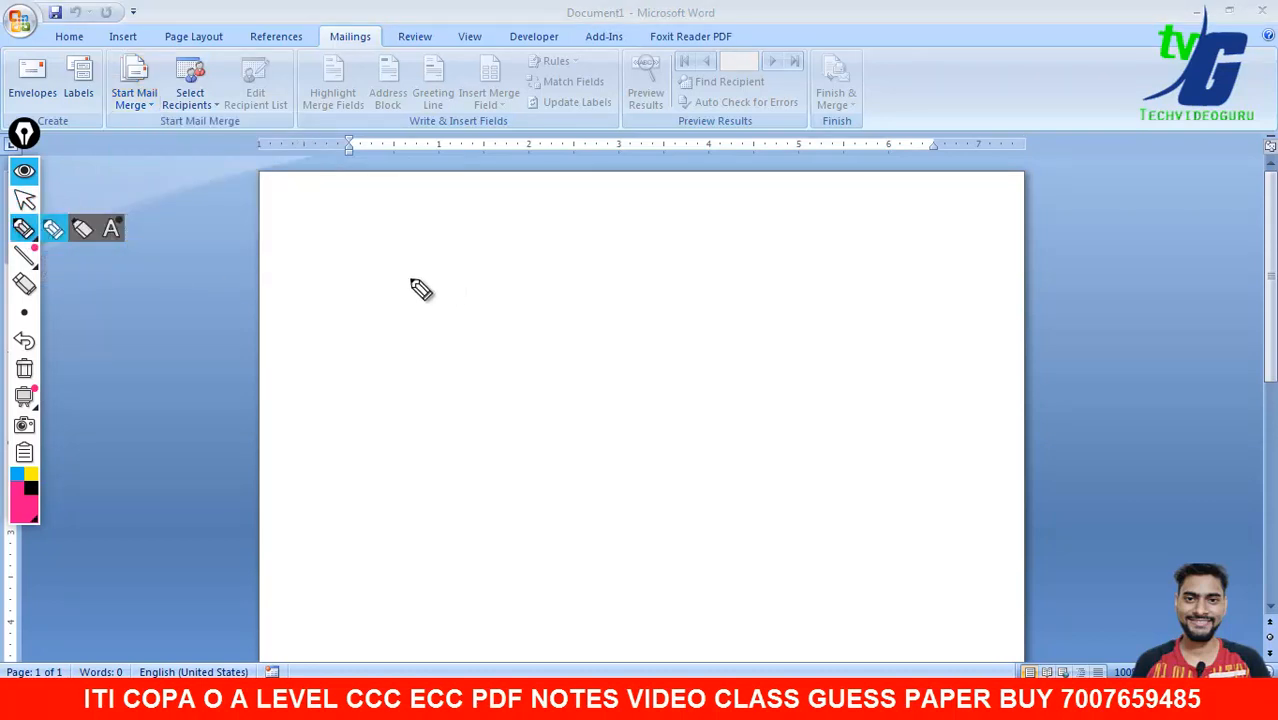
pyautogui.moveTo(352, 269); pyautogui.dragTo(356, 359)
pyautogui.moveTo(405, 280)
pyautogui.mouseDown()
pyautogui.moveTo(389, 315)
pyautogui.moveTo(408, 268)
pyautogui.mouseUp()
pyautogui.moveTo(459, 305); pyautogui.dragTo(484, 290)
pyautogui.moveTo(520, 237)
pyautogui.mouseDown()
pyautogui.moveTo(619, 240)
pyautogui.moveTo(690, 212)
pyautogui.mouseUp()
pyautogui.moveTo(449, 425); pyautogui.dragTo(374, 500)
pyautogui.moveTo(497, 467); pyautogui.dragTo(657, 415)
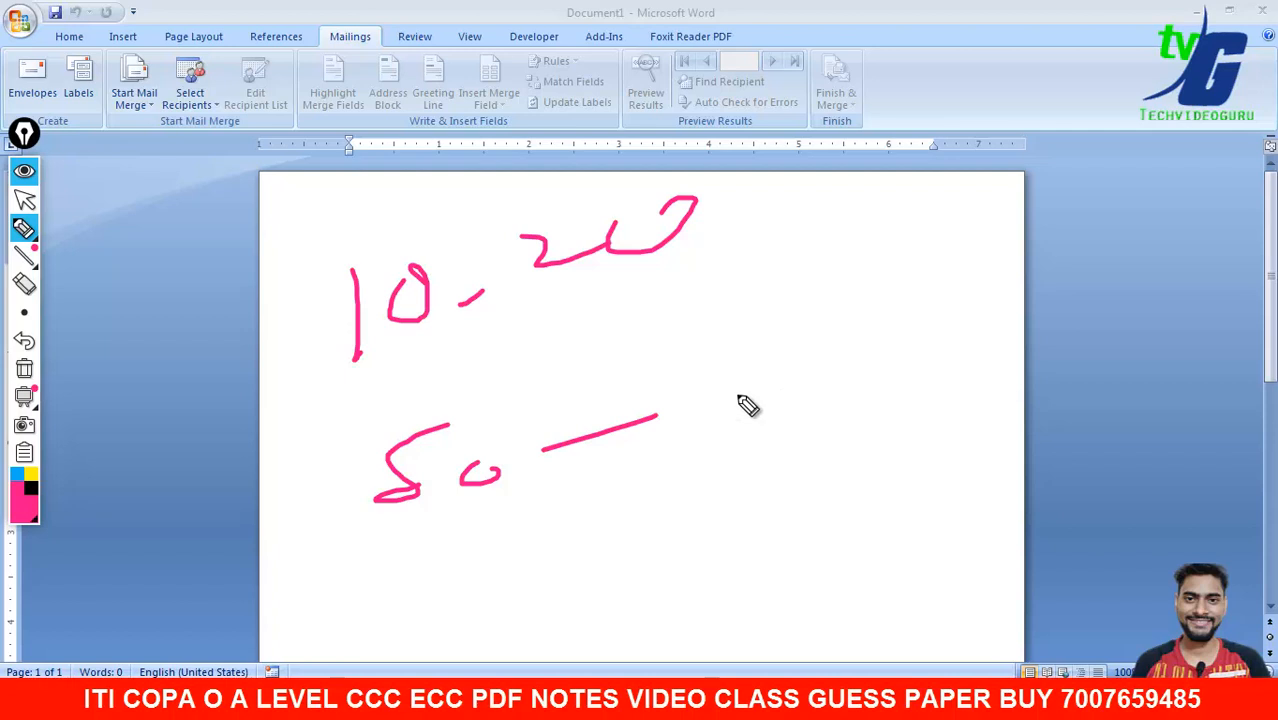
pyautogui.moveTo(95, 156); pyautogui.dragTo(157, 104)
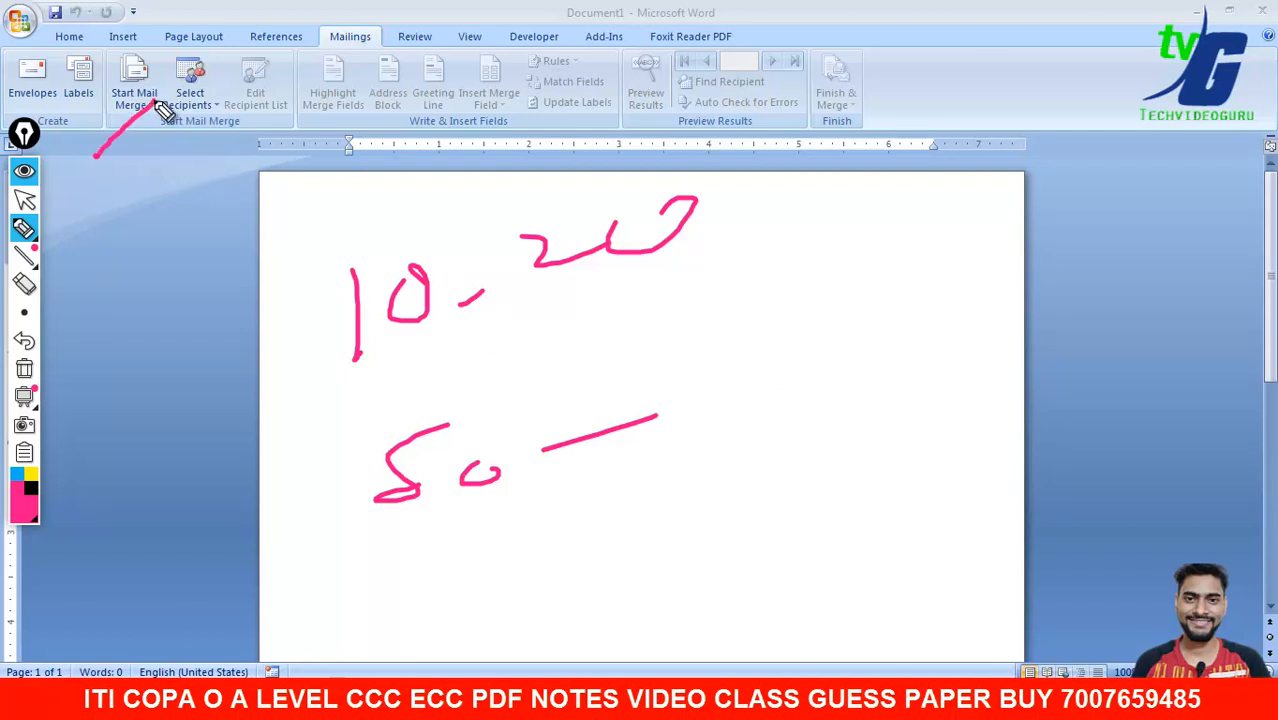
pyautogui.moveTo(715, 362); pyautogui.dragTo(848, 297)
pyautogui.moveTo(958, 262); pyautogui.dragTo(848, 297)
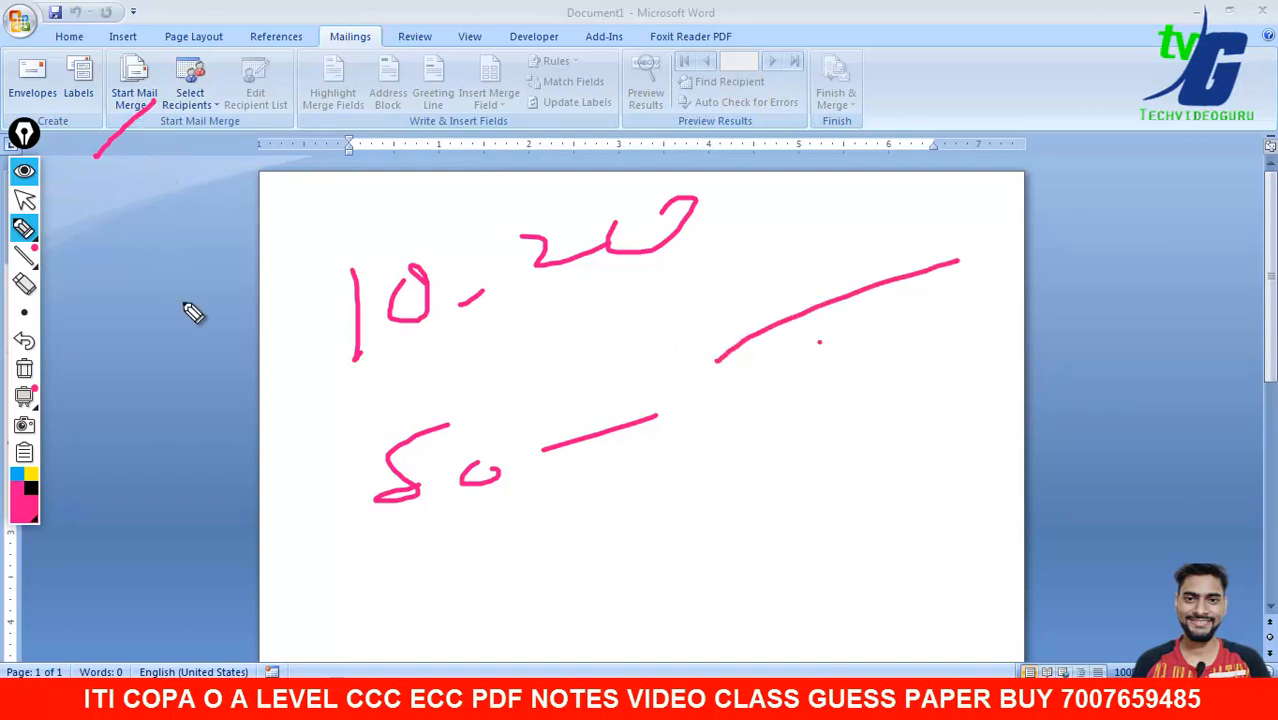
pyautogui.click(24, 368)
pyautogui.click(24, 199)
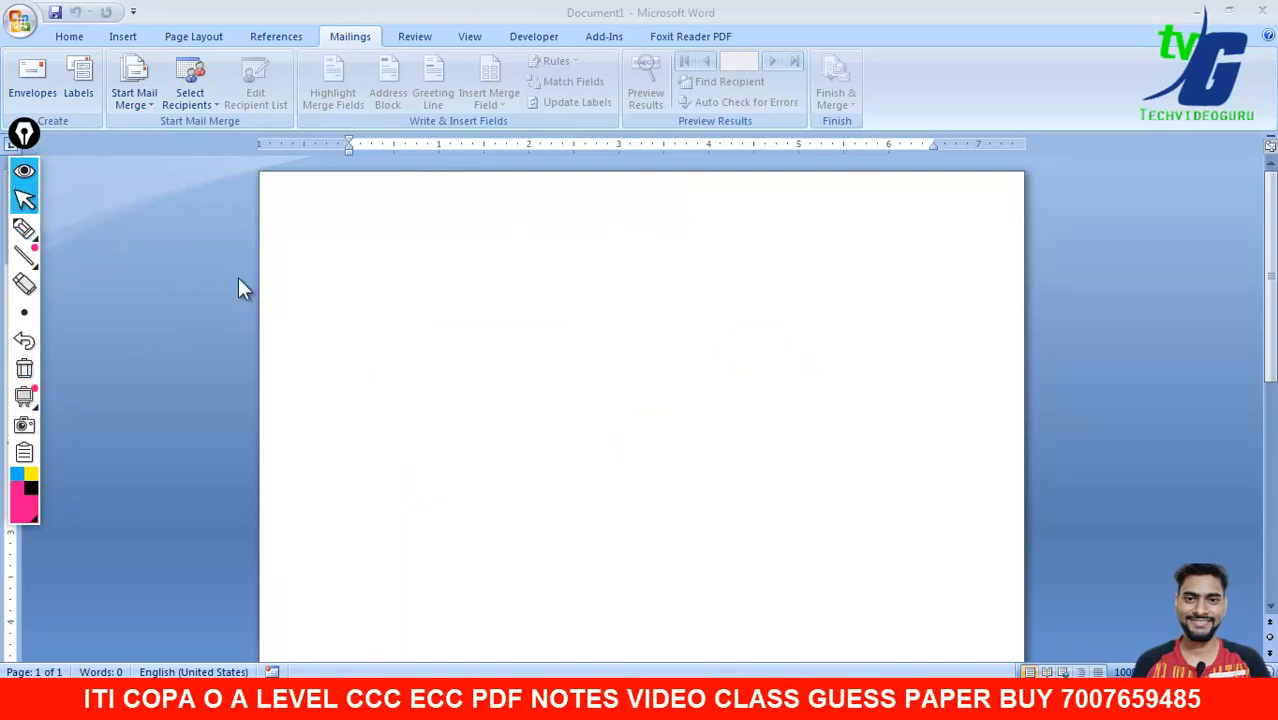
# - Choose Letters under Start Mail Merge and add an empty paragraph to the page
pyautogui.click(146, 106)
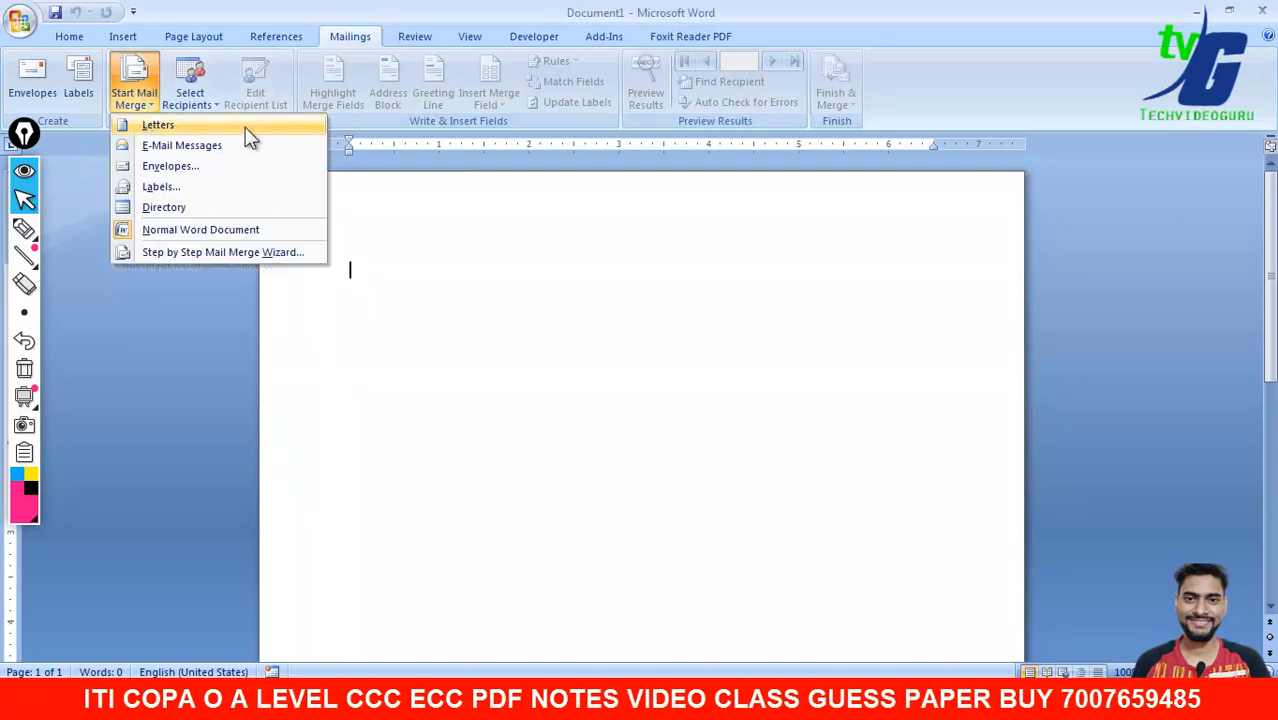
pyautogui.click(164, 131)
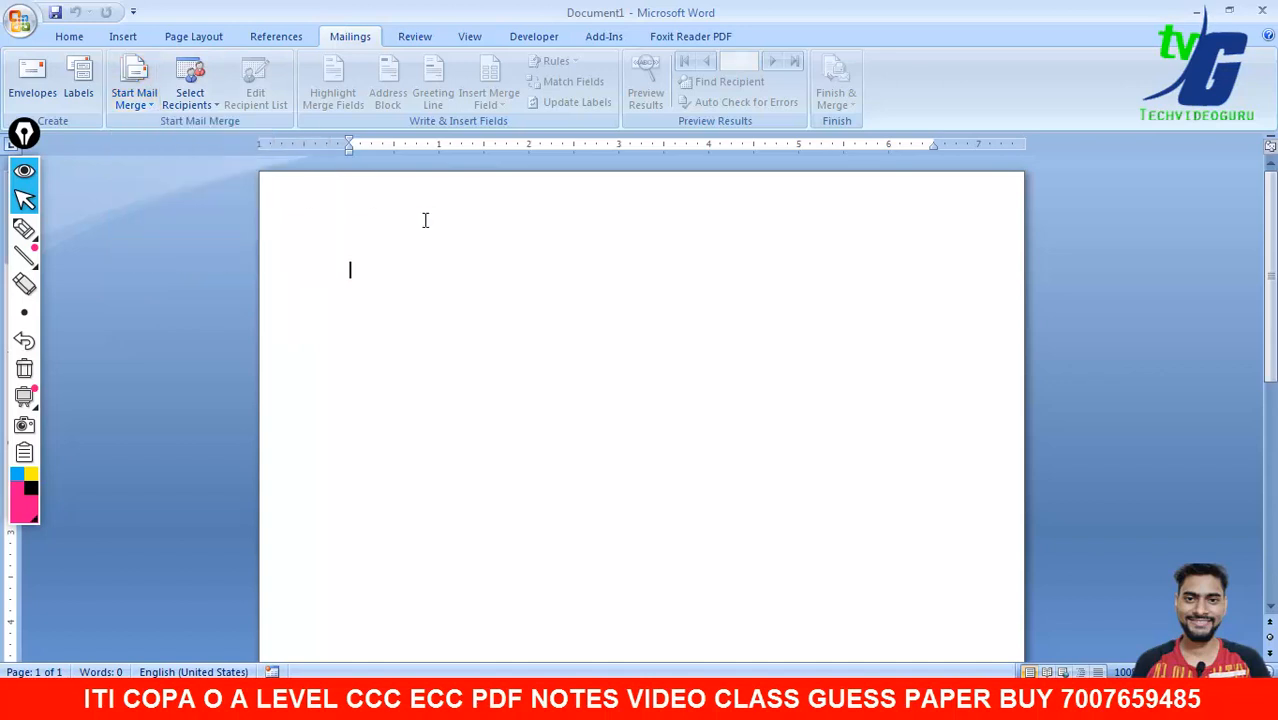
pyautogui.click(140, 100)
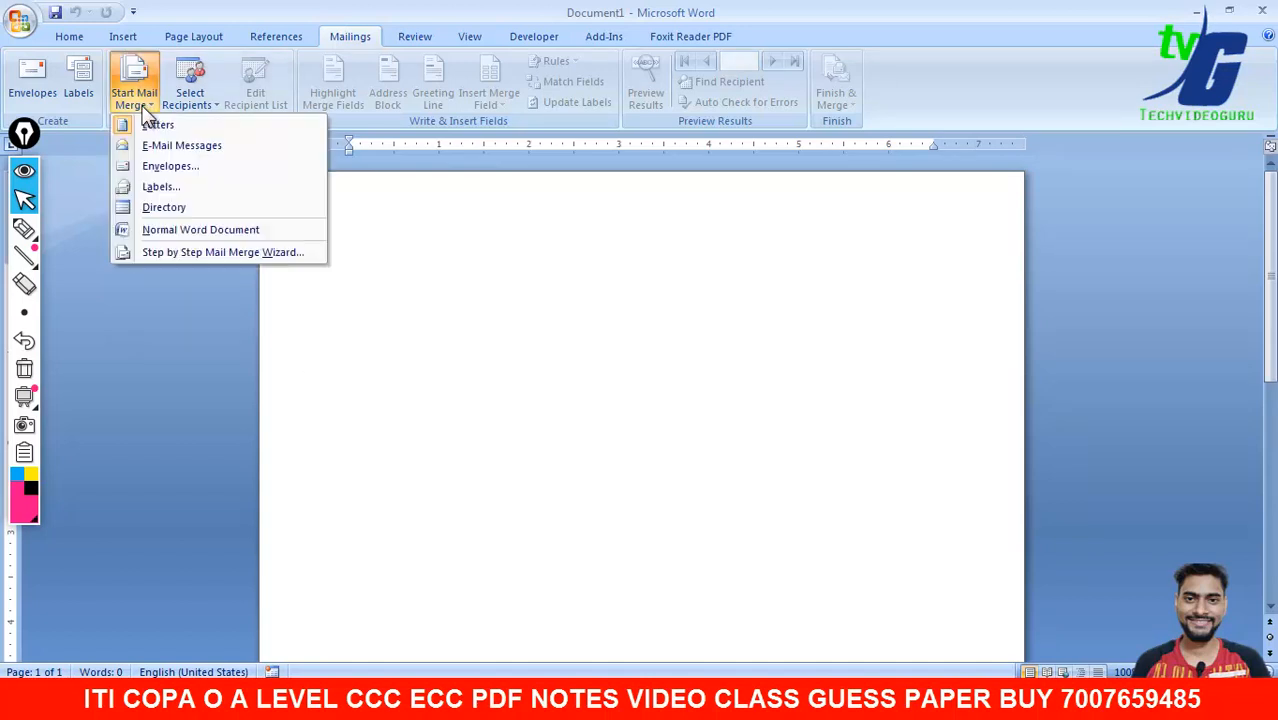
pyautogui.click(163, 125)
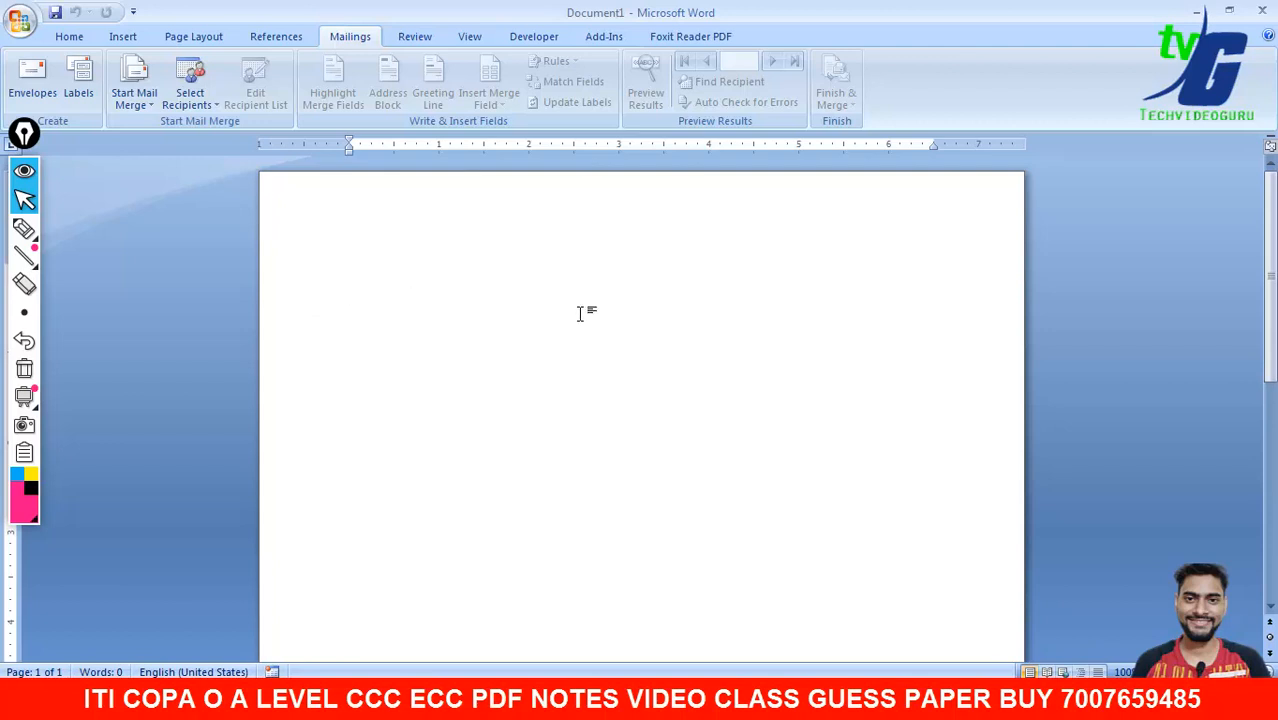
pyautogui.press('Return')
pyautogui.press('Return')
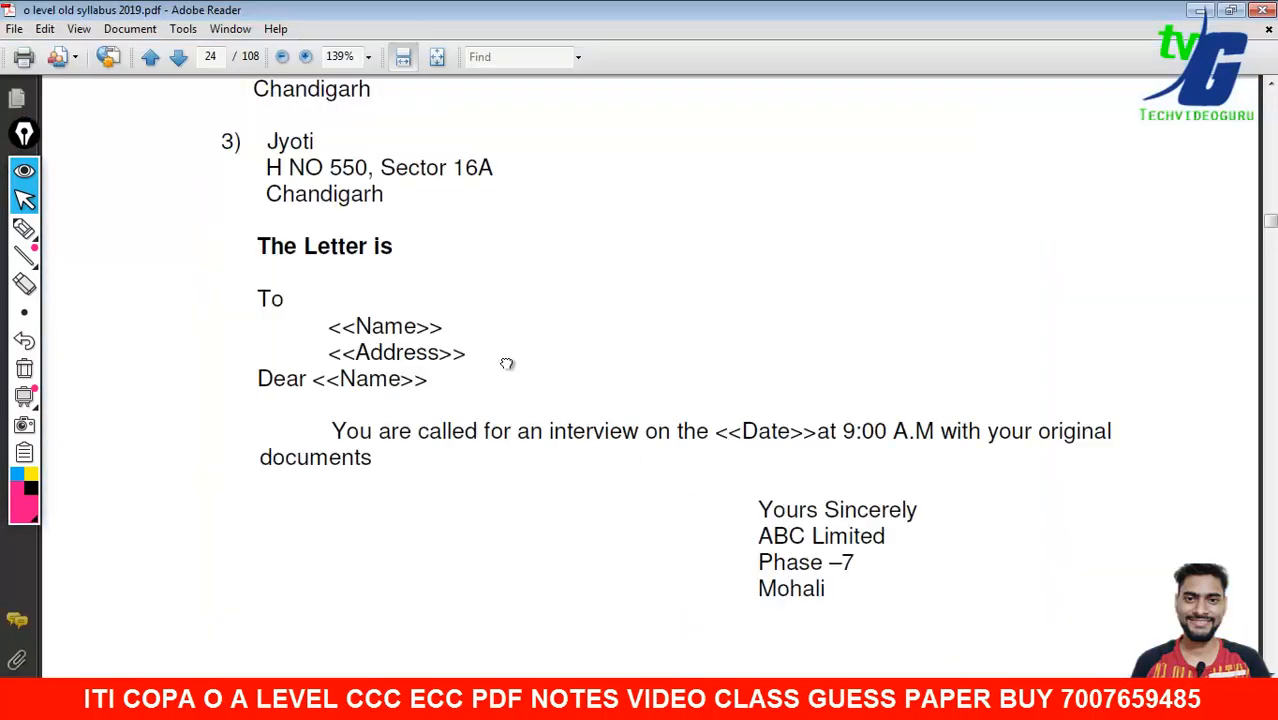
# - Scroll back up to the PDF's sample addresses, then Alt+Tab to the Word document
pyautogui.moveTo(507, 363); pyautogui.dragTo(491, 409)
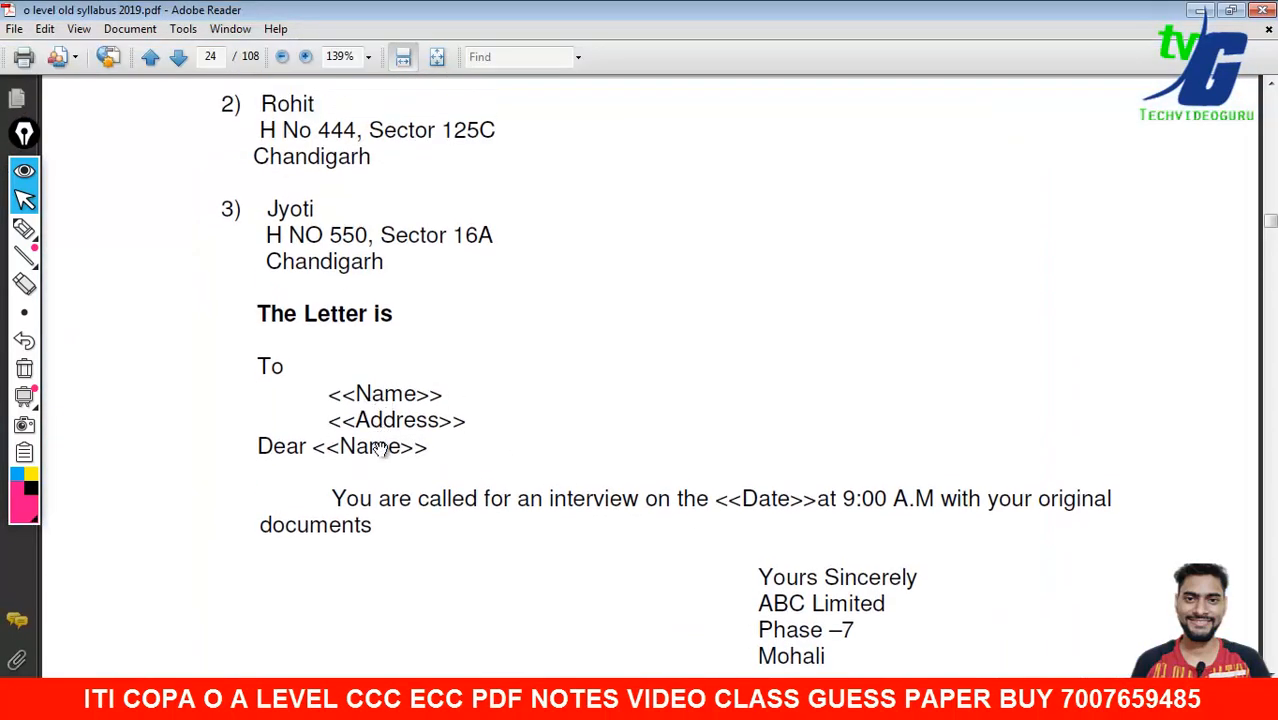
pyautogui.scroll(3, 405, 320)
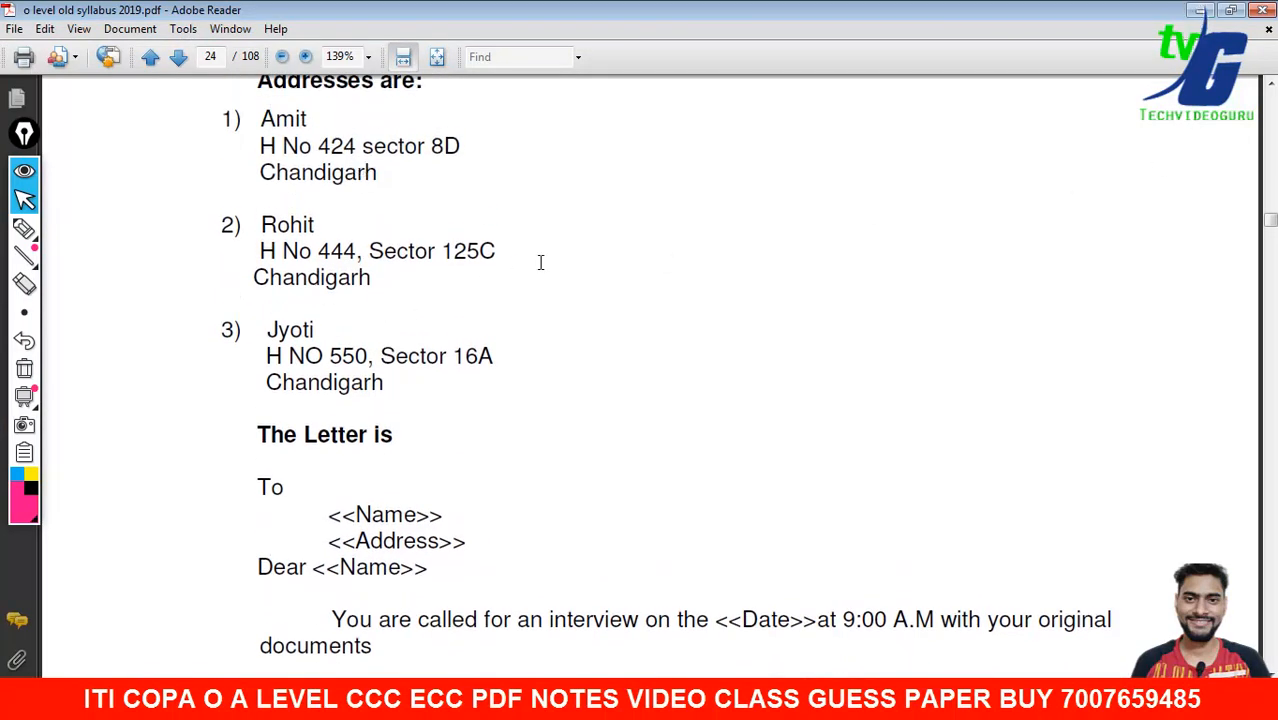
pyautogui.hotkey('alt', 'Tab')
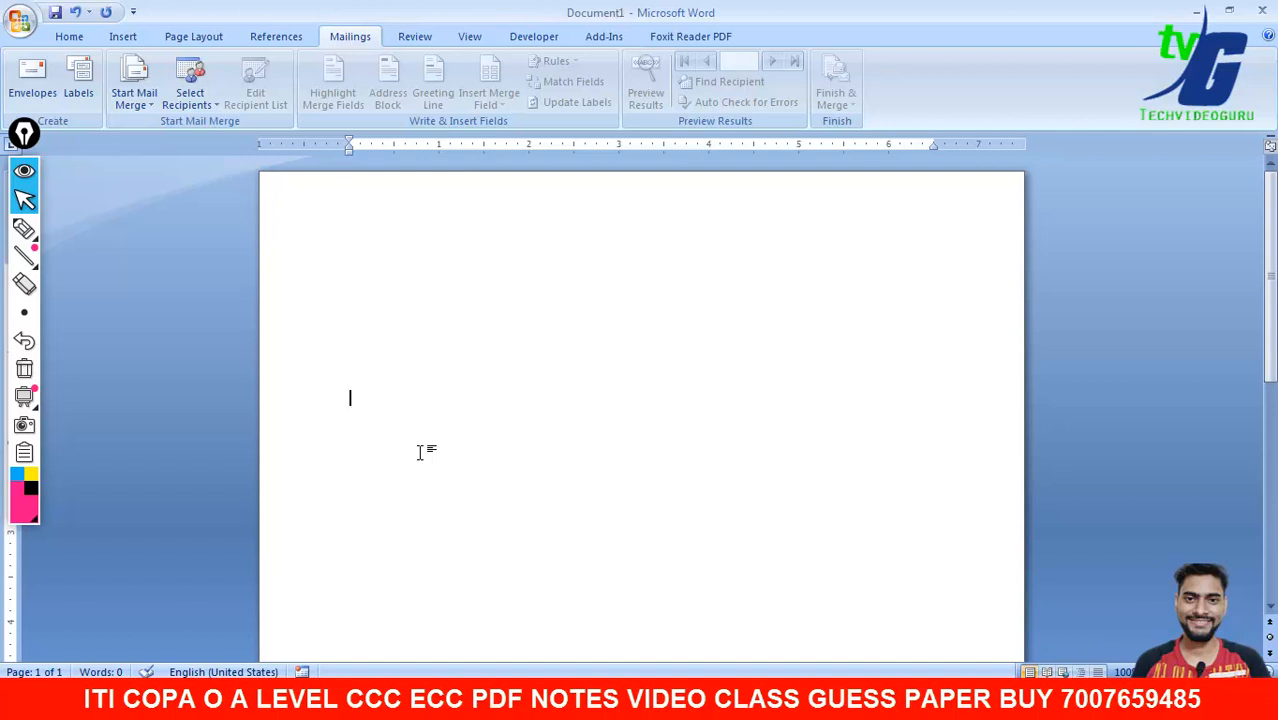
# - Type 'Subject -Diwali wishes 2021', correcting 2022, and 'Dear Sir/Mam' on the next line
pyautogui.write('Subject -D')
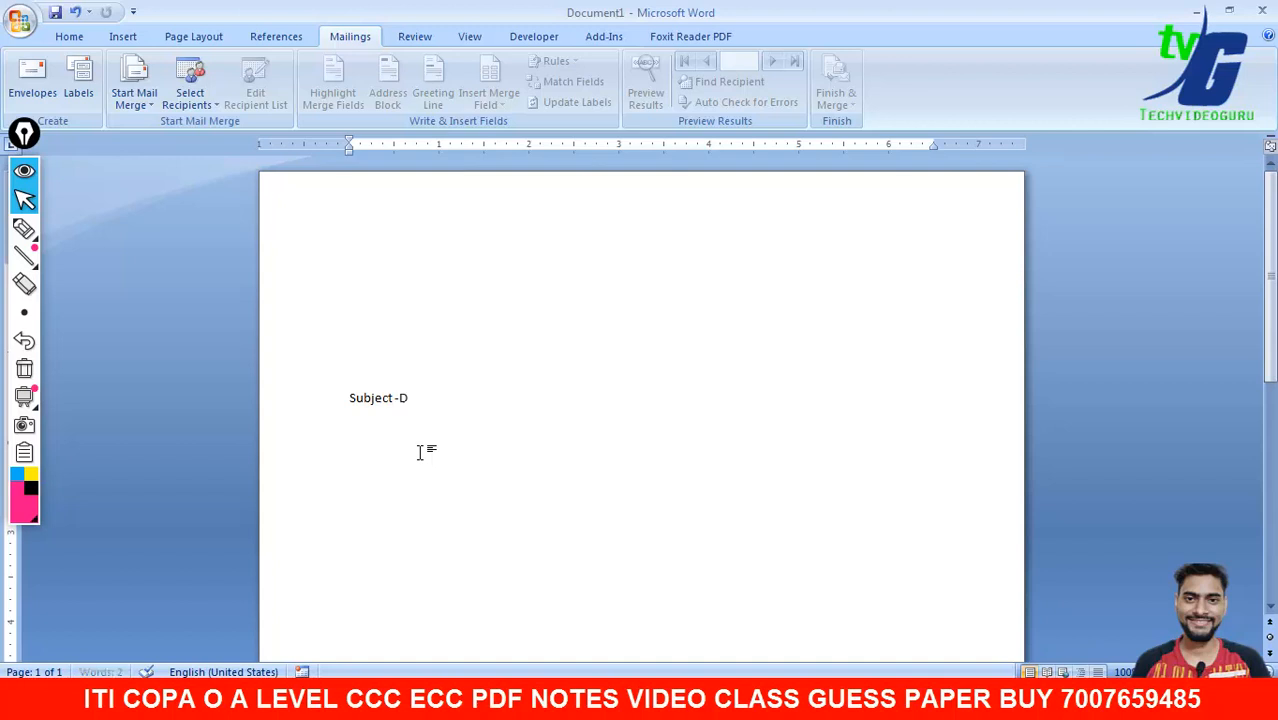
pyautogui.write('iwali wis')
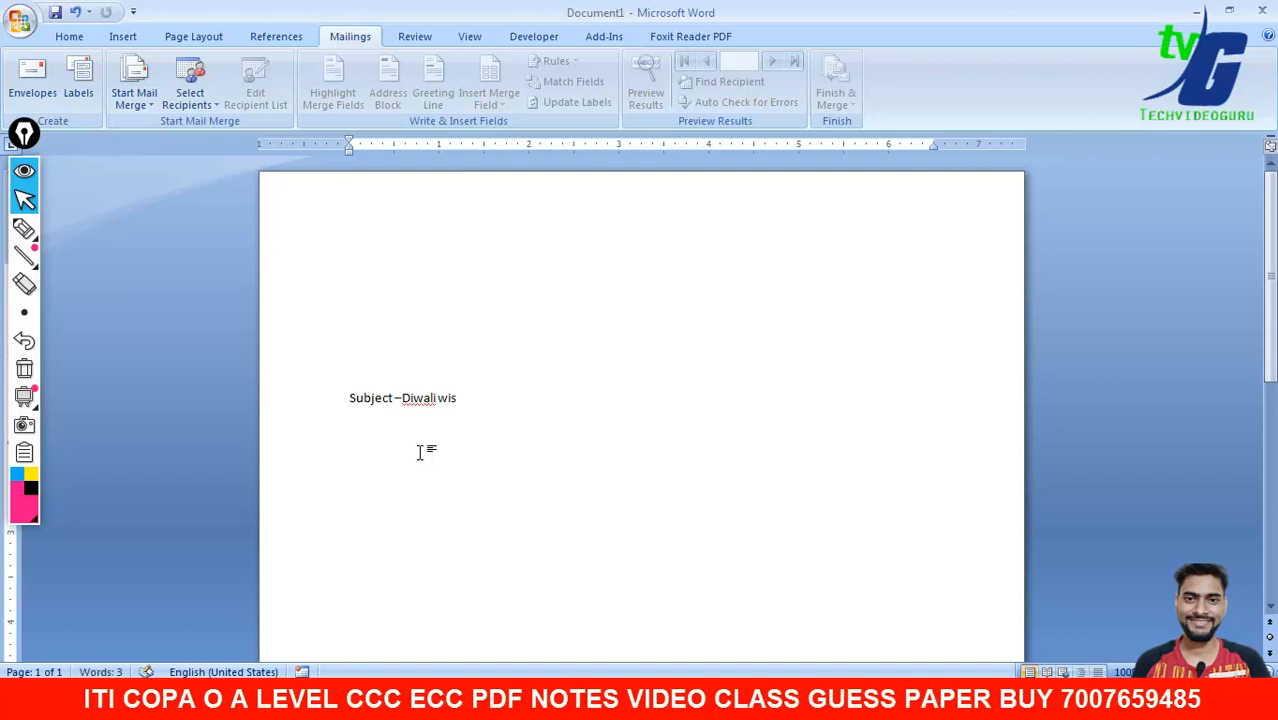
pyautogui.write('hes 2022')
pyautogui.press('BackSpace')
pyautogui.write('1')
pyautogui.press('Return')
pyautogui.write('Dear')
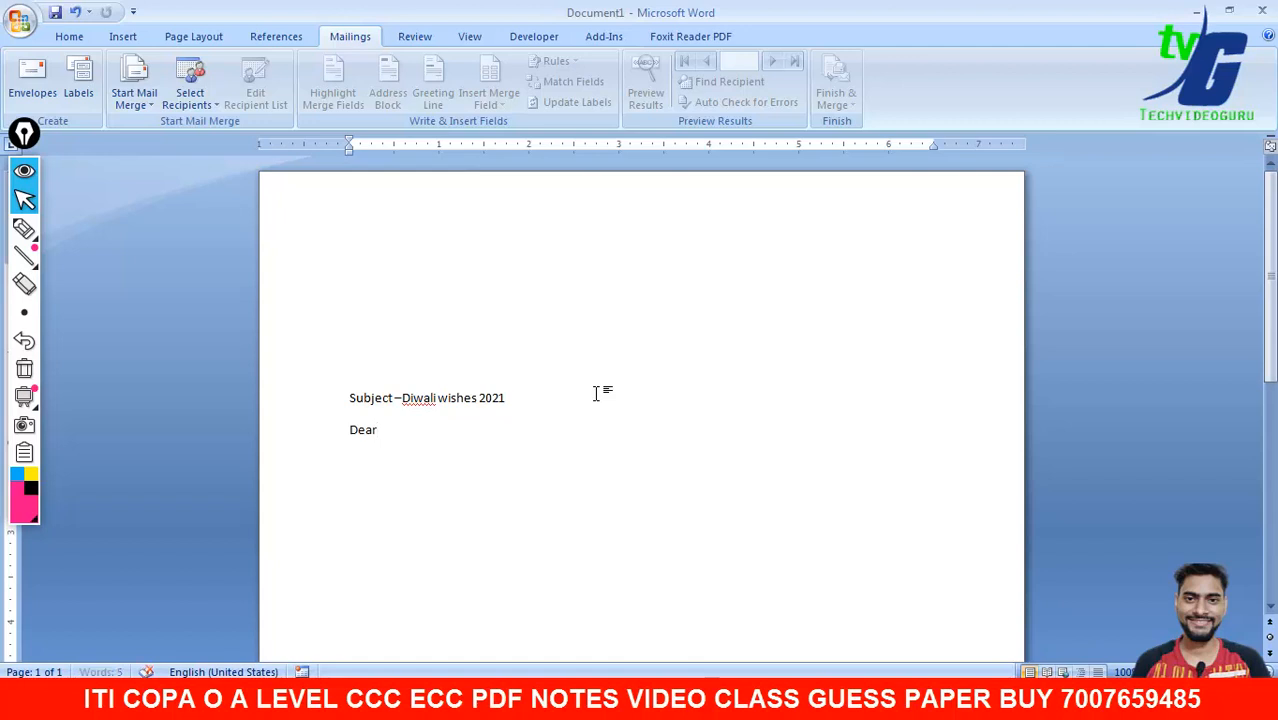
pyautogui.write(' Sir/Mam')
# - Add three placeholder-text body paragraphs below the greeting, the first indented two tab stops
pyautogui.write(',')
pyautogui.press('Return')
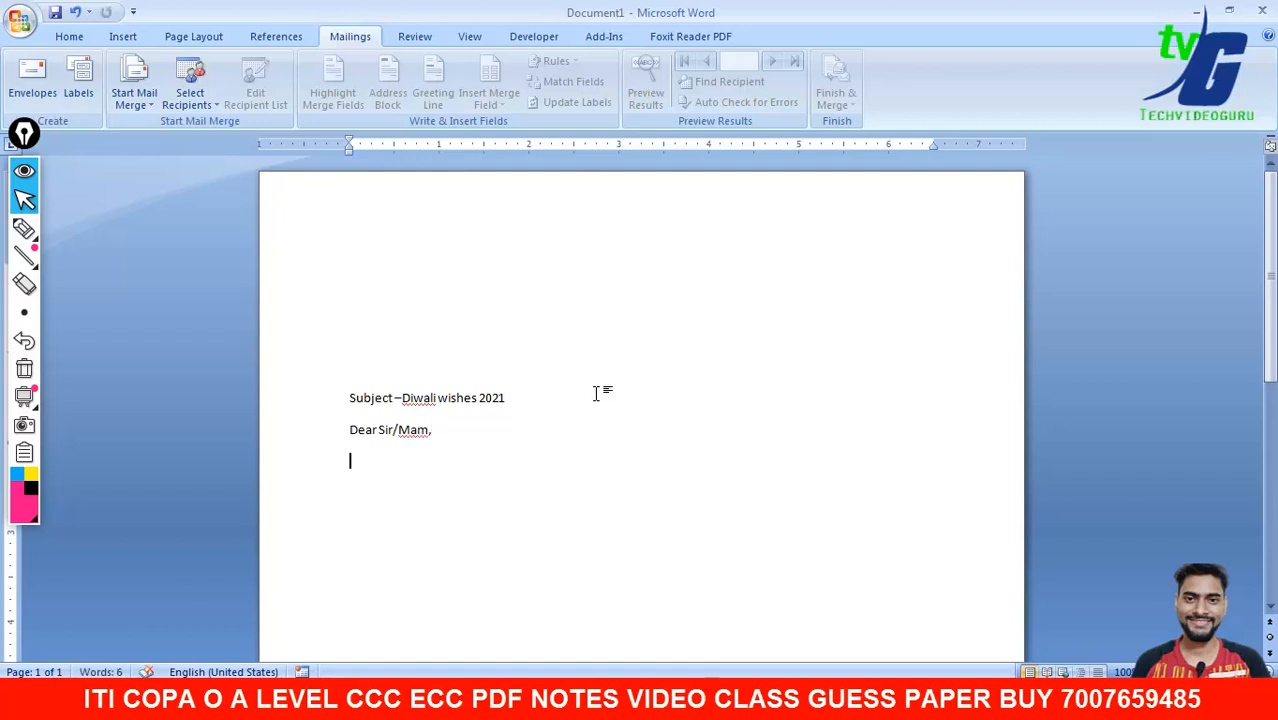
pyautogui.press('BackSpace')
pyautogui.press('BackSpace')
pyautogui.press('Return')
pyautogui.press('Return')
pyautogui.press('BackSpace')
pyautogui.press('Tab')
pyautogui.press('Tab')
pyautogui.write('hfyfgyufyufgyg')
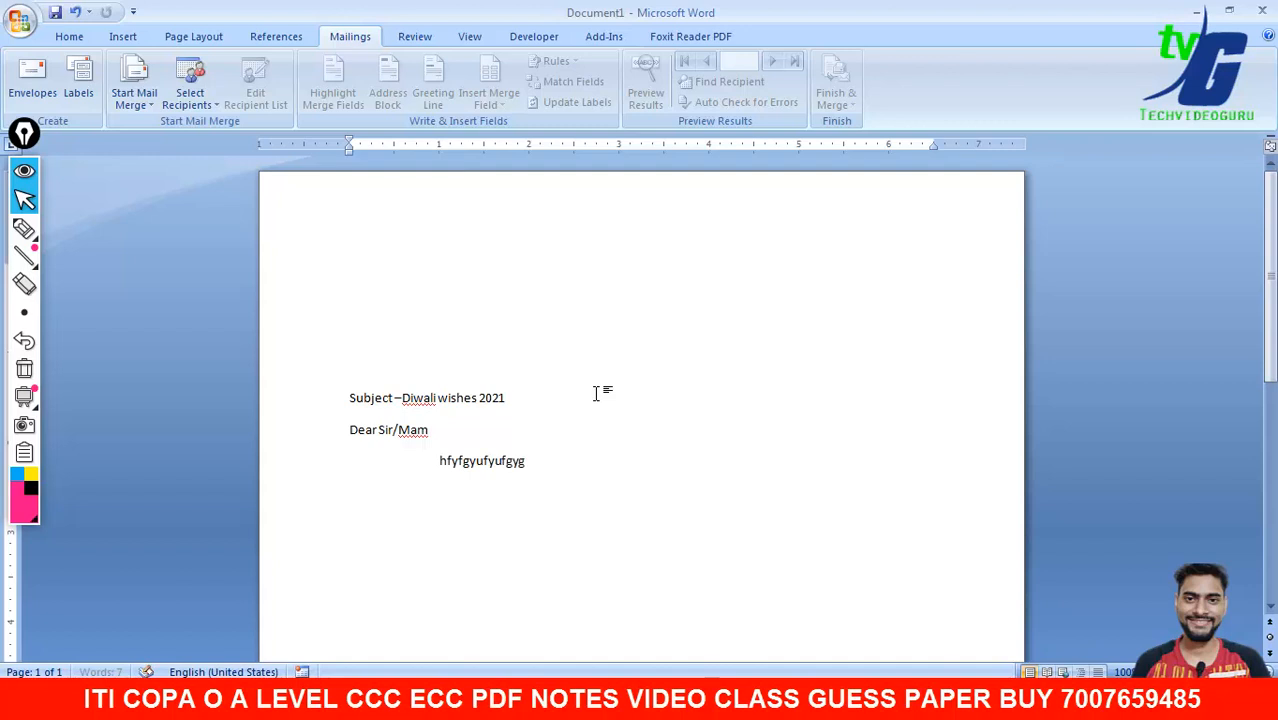
pyautogui.write('uy gygfuy guyguyfuiy')
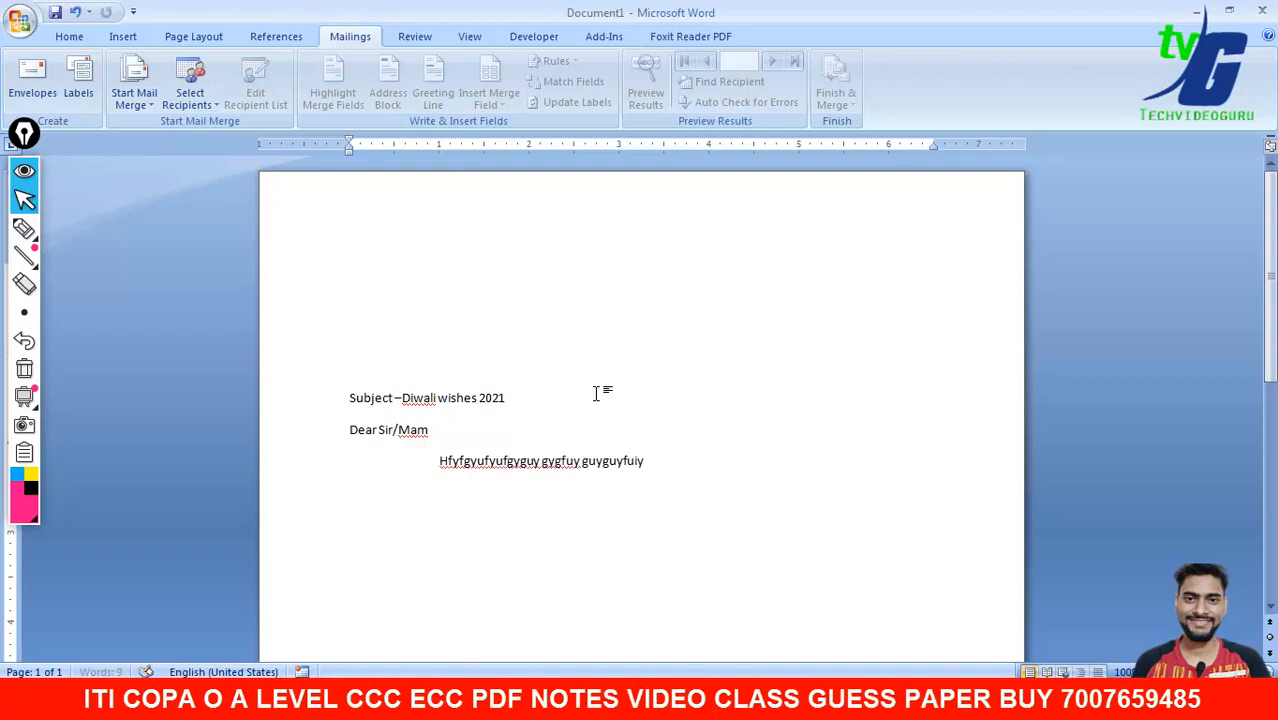
pyautogui.write('fuo viuf guiguifyud')
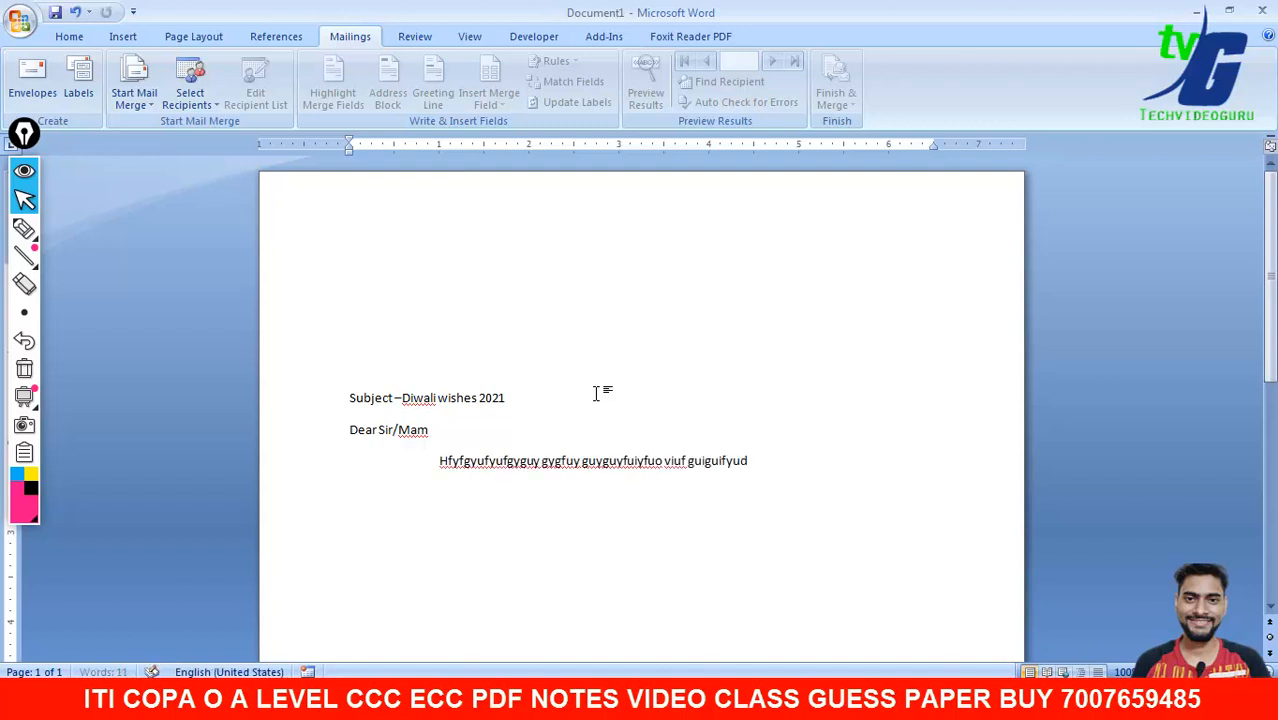
pyautogui.write('ytfiufvguivuivbuivuiy')
pyautogui.press('Return')
pyautogui.write('vhjufuivuibiouhbiohgiogio')
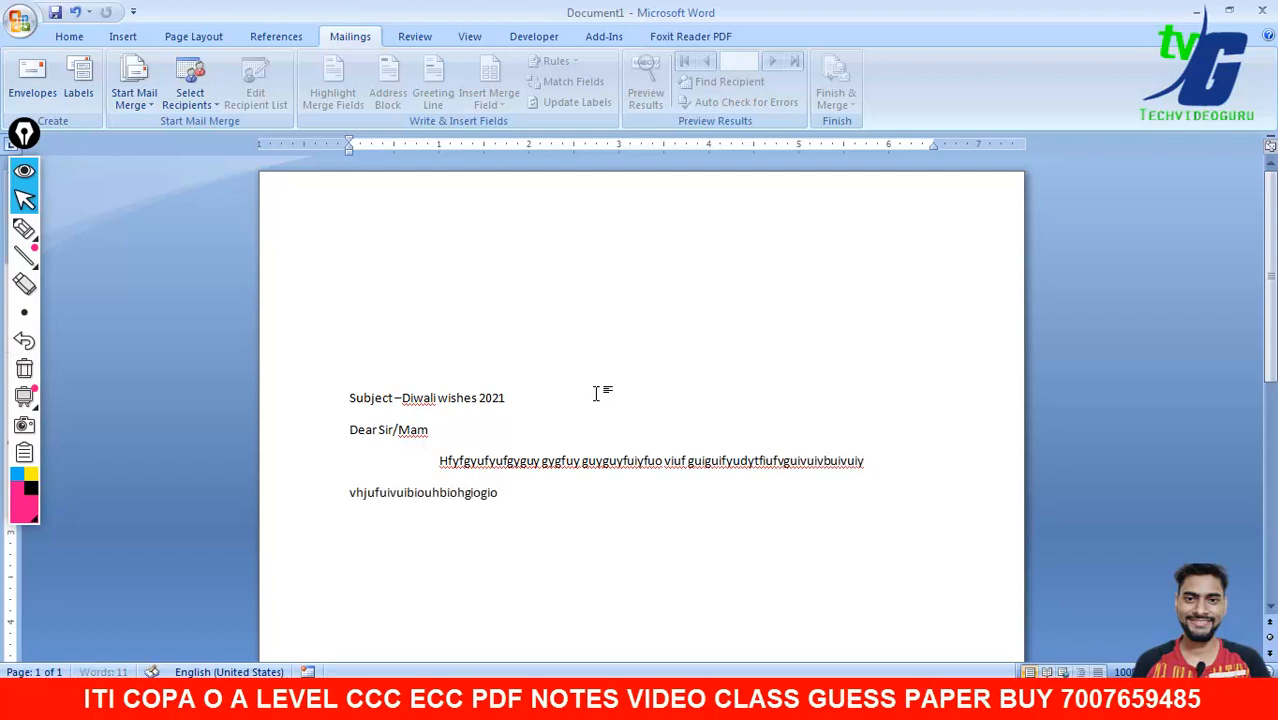
pyautogui.write('guifv vgyguif')
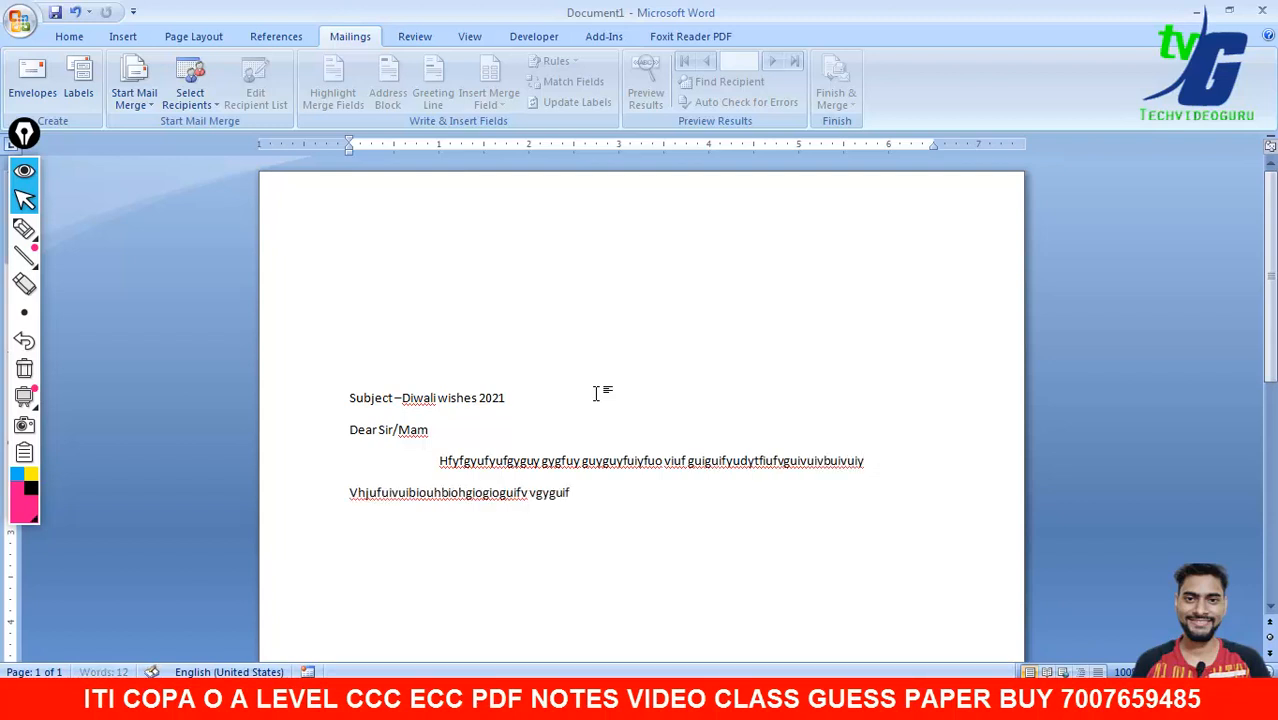
pyautogui.write('yufyufufuyfuighioopui')
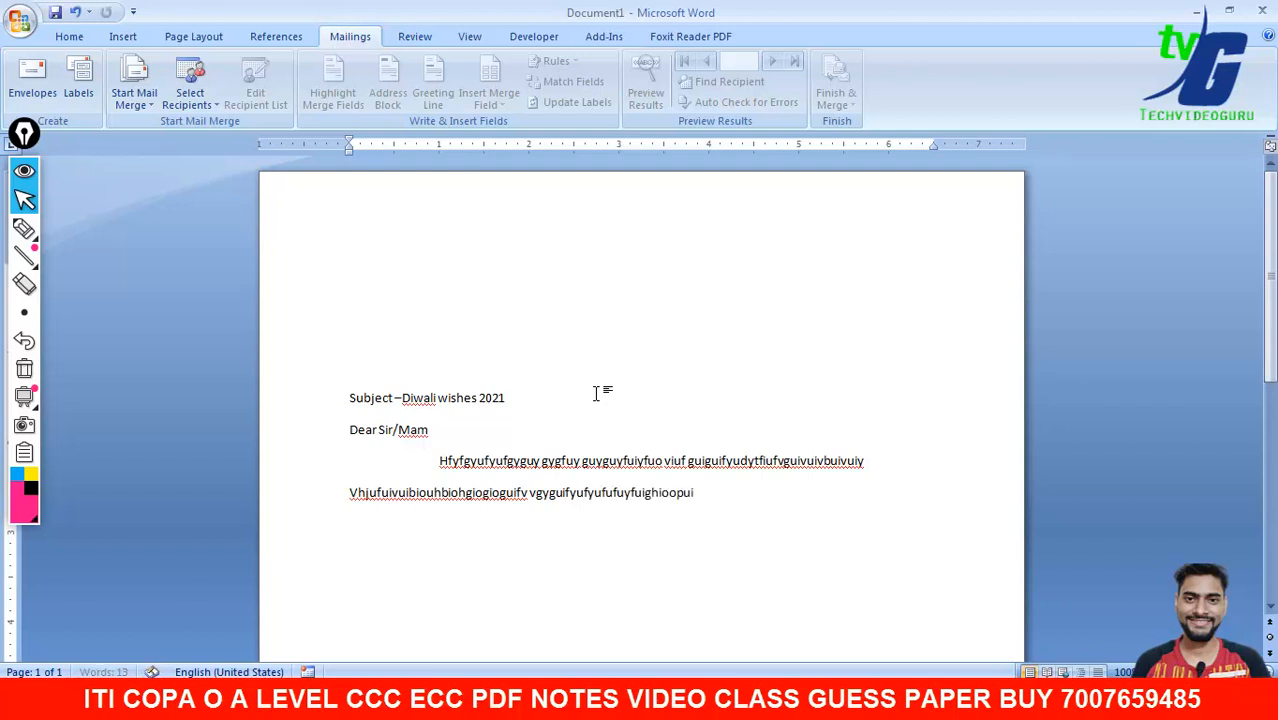
pyautogui.write('ouibhjvgdcrdstyfcyugfuighoihioh')
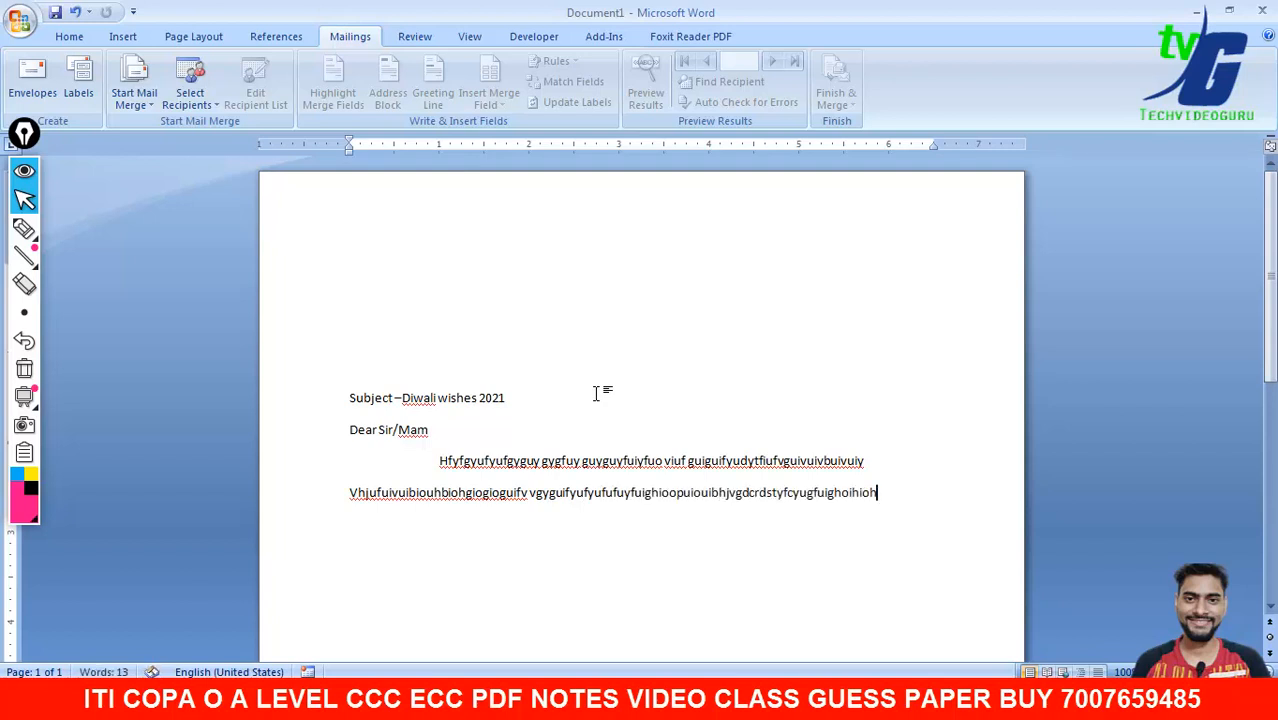
pyautogui.press('Return')
pyautogui.write('jb')
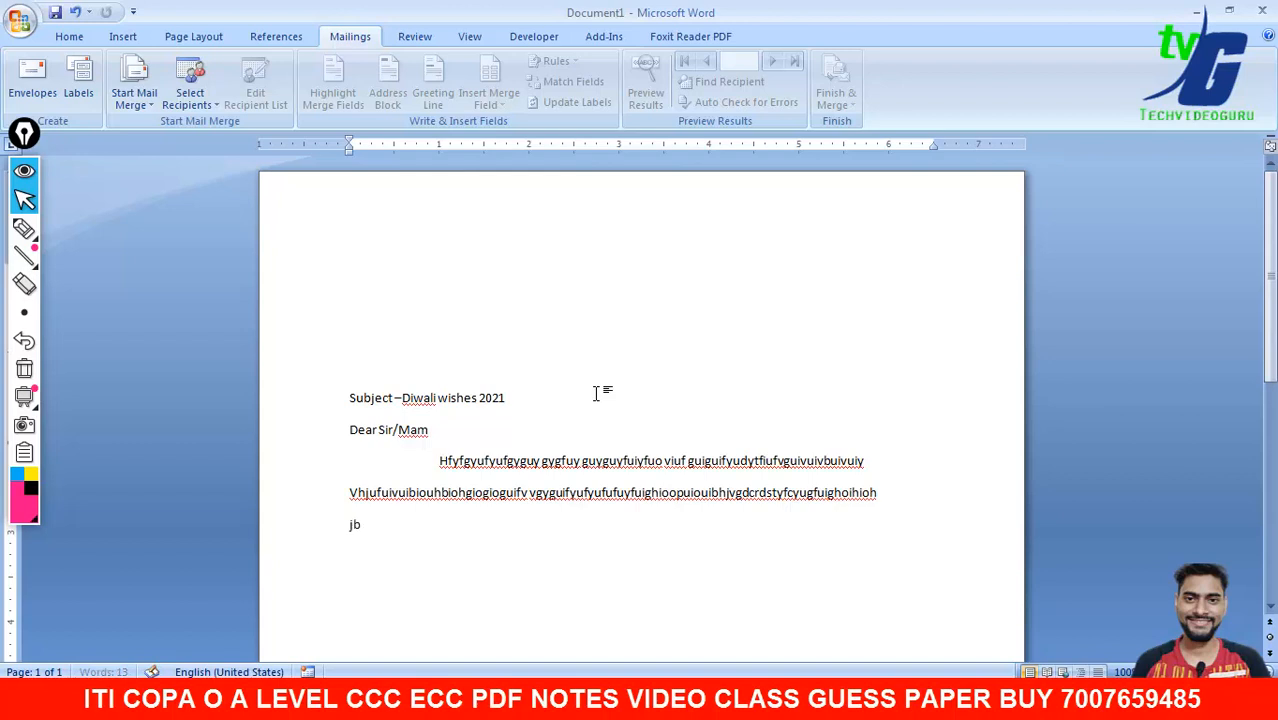
pyautogui.write('ijgvbiuhvyuvuycyuvcfgcgcxdsdsdfdfglkjhpohiohoi giuguiyfuigfuifouifvufufgiufgoiughpoigiogh')
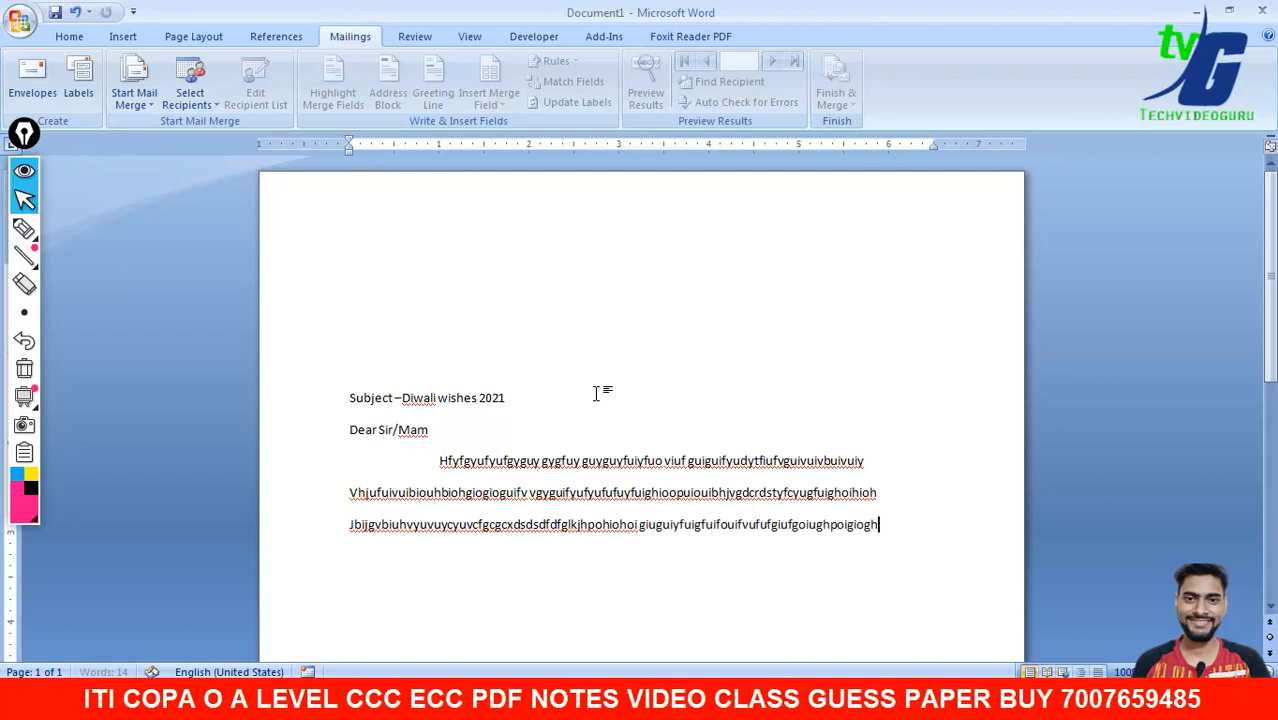
# - Start an indented closing line, typing 'Tank' and removing the mistyped letters
pyautogui.press('Return')
pyautogui.press('Tab')
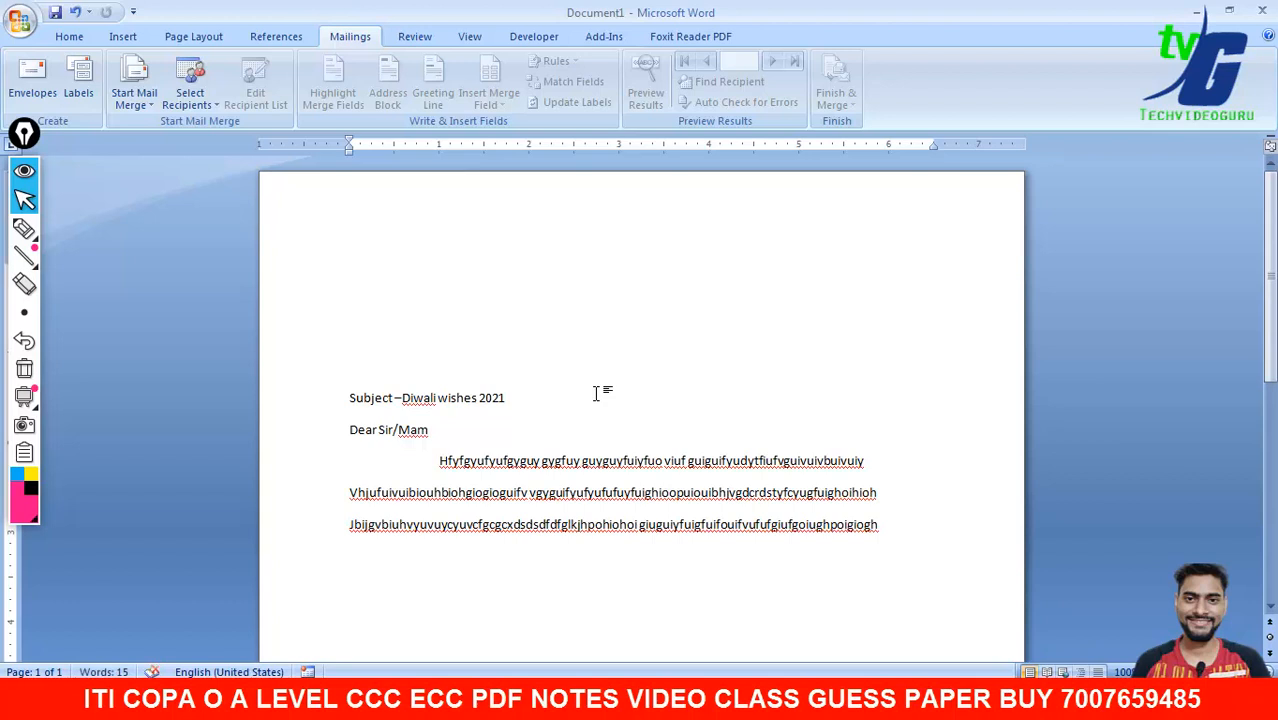
pyautogui.write('Tank')
pyautogui.press('BackSpace')
pyautogui.press('BackSpace')
pyautogui.press('BackSpace')
# - Finish the 'Thank You' line and add a 'From-Techvideo Guru' sign-off, fixing typos
pyautogui.write('ha')
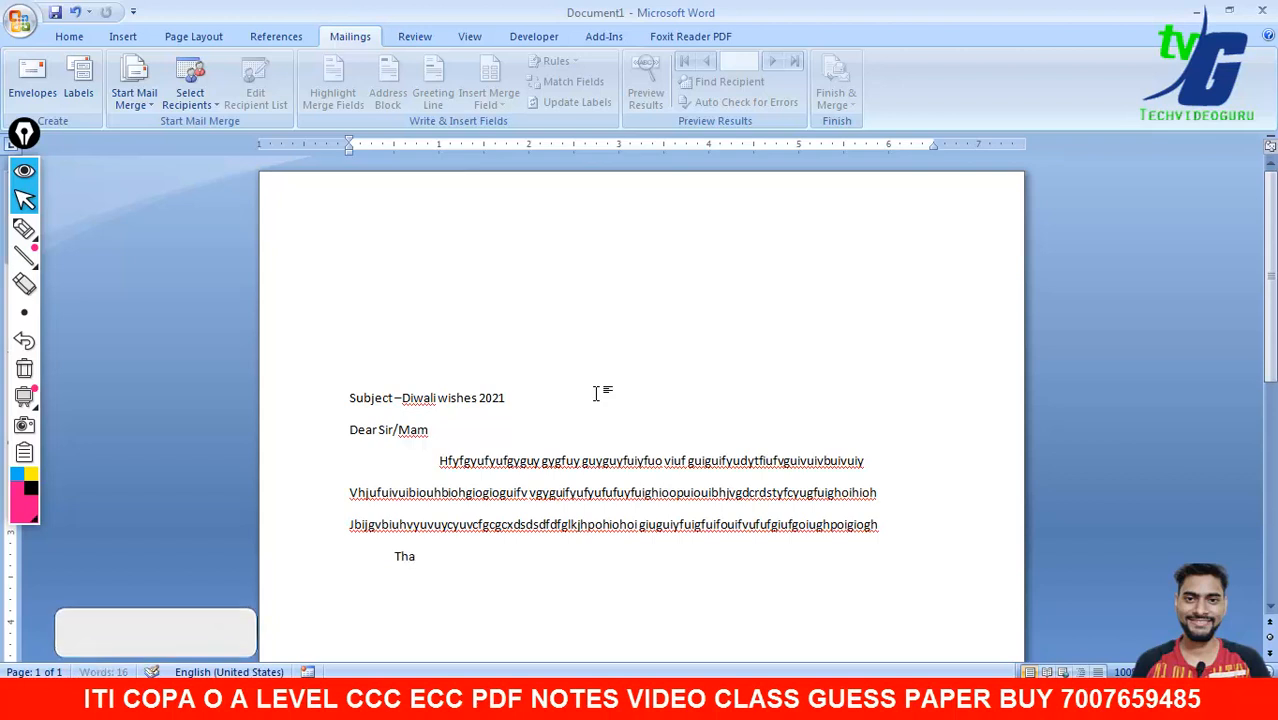
pyautogui.write('nk You')
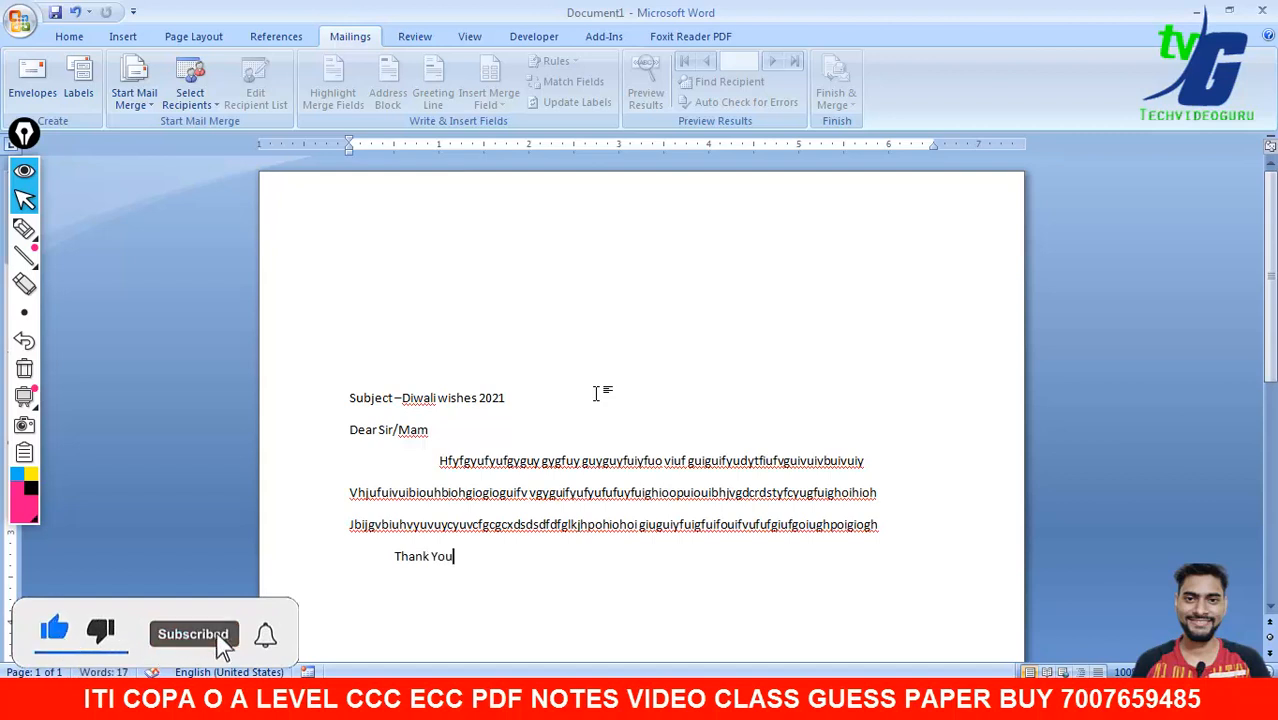
pyautogui.press('Return')
pyautogui.write('F')
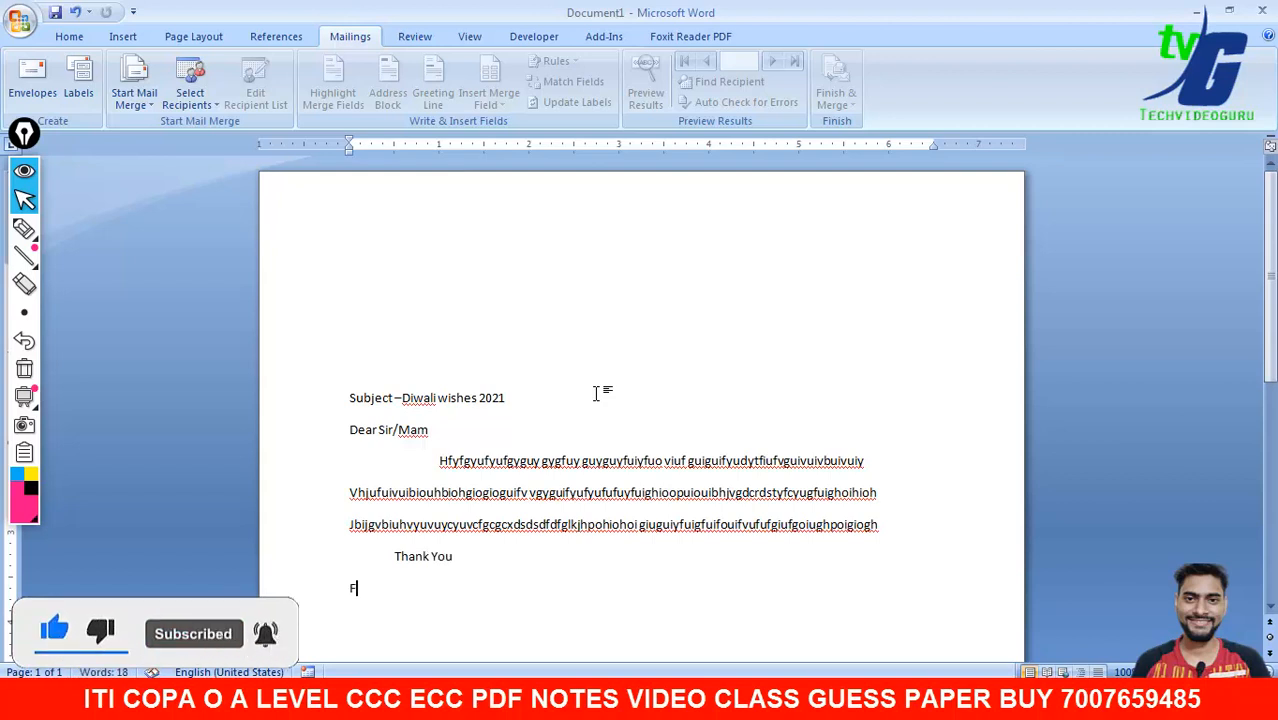
pyautogui.write('rom')
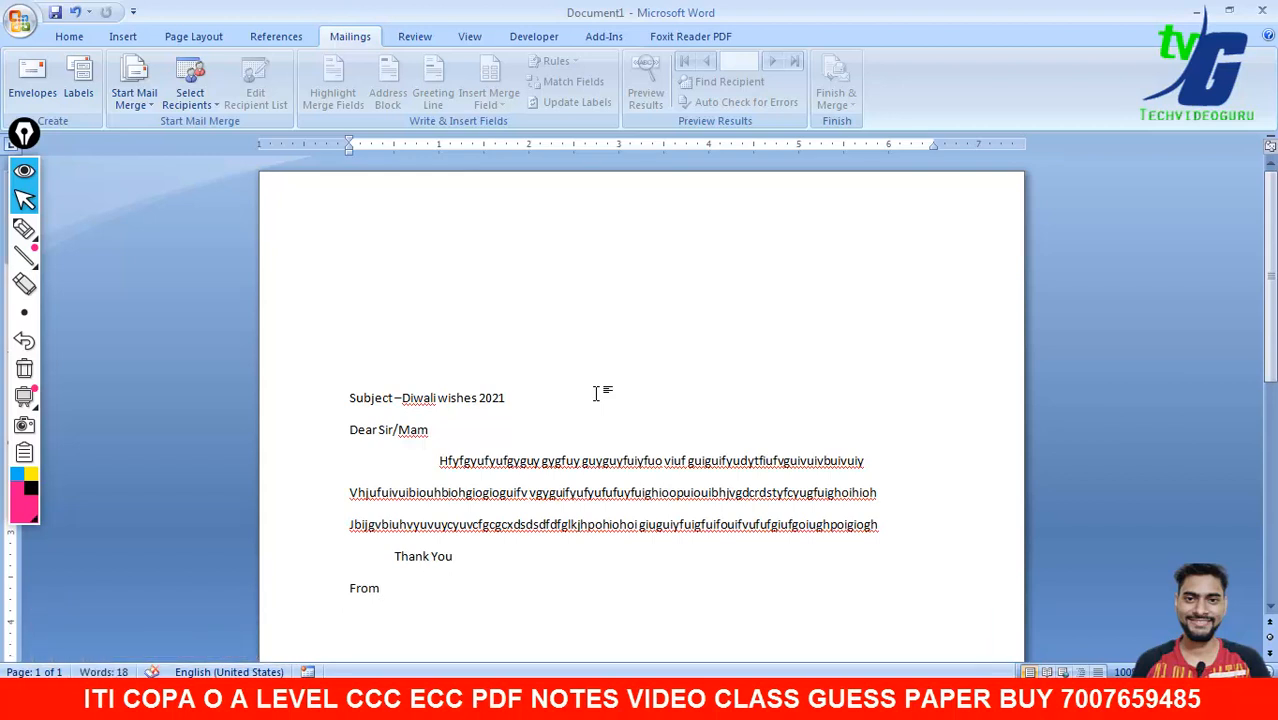
pyautogui.write('-Trchvideo Guru')
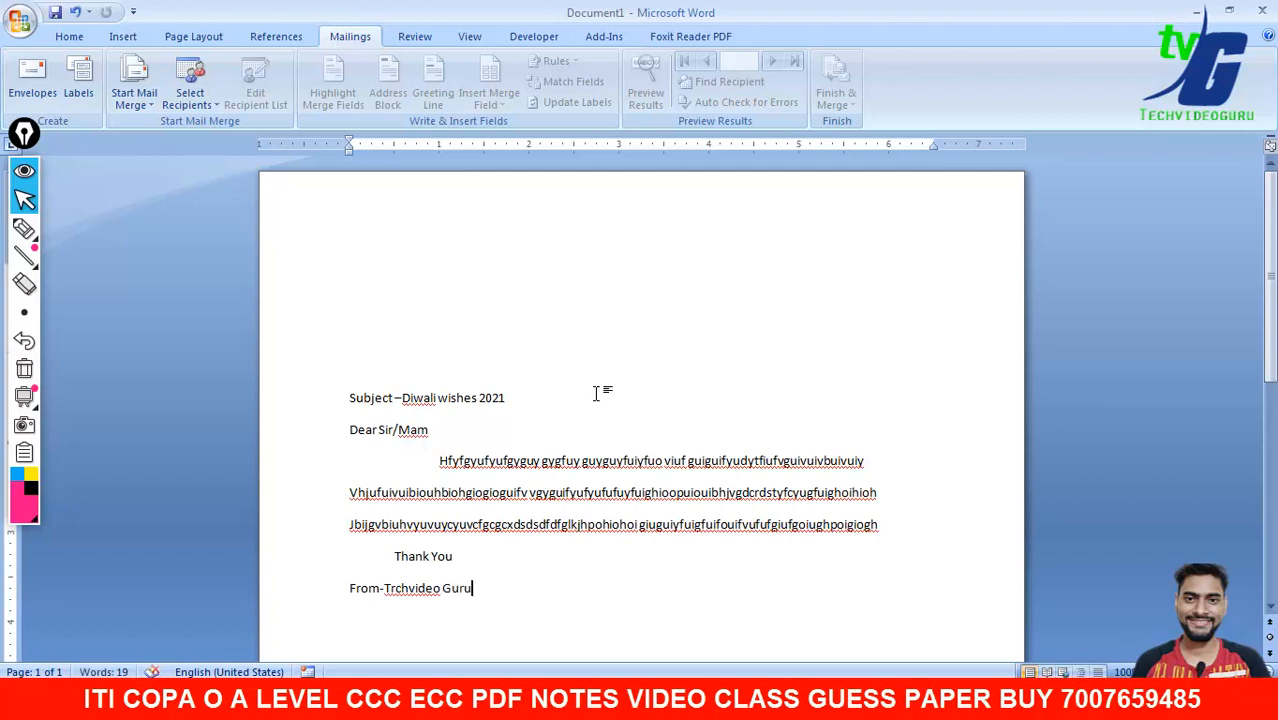
pyautogui.press('Left')
pyautogui.press('Left')
pyautogui.press('Left')
pyautogui.press('Left')
pyautogui.press('Left')
pyautogui.press('Left')
pyautogui.press('Left')
pyautogui.press('Left')
pyautogui.press('Left')
pyautogui.press('Left')
pyautogui.press('Left')
pyautogui.press('Left')
pyautogui.press('BackSpace')
pyautogui.write('e')
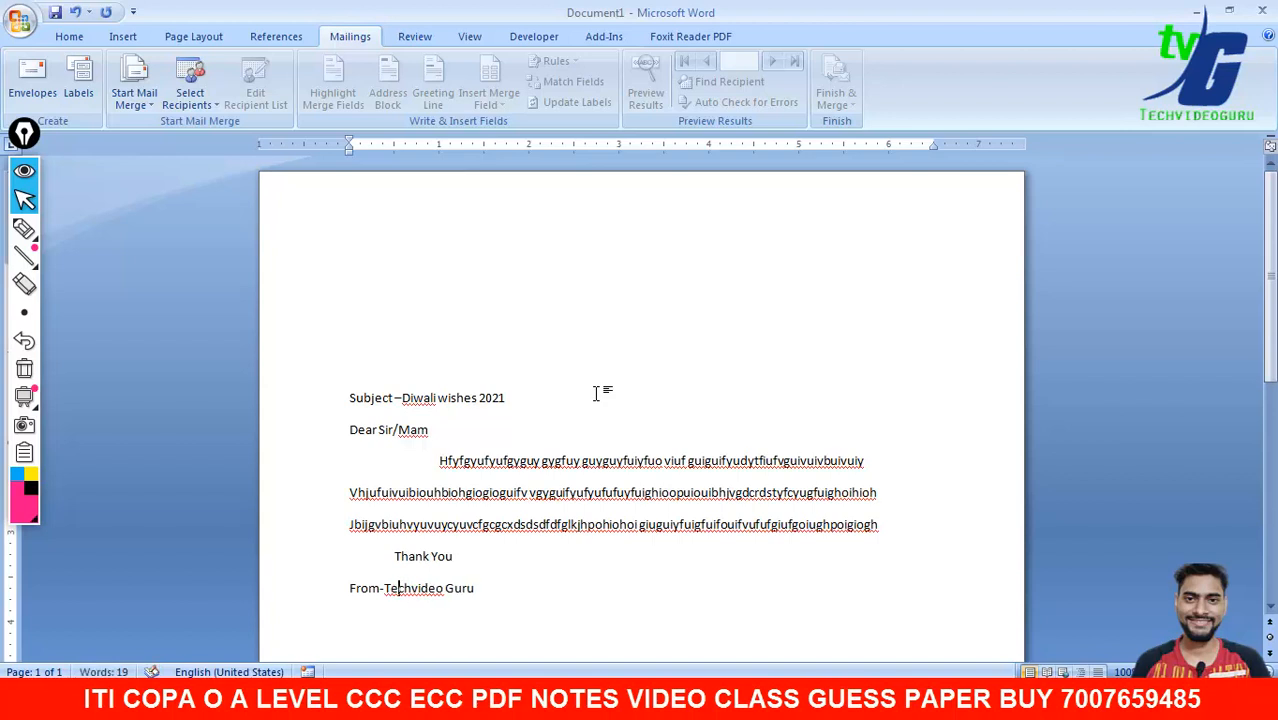
pyautogui.press('Right')
pyautogui.press('Right')
pyautogui.press('Right')
pyautogui.press('Right')
pyautogui.press('Right')
pyautogui.press('Right')
pyautogui.press('Right')
pyautogui.press('Right')
pyautogui.press('Right')
pyautogui.press('Right')
pyautogui.press('Right')
pyautogui.moveTo(351, 388); pyautogui.dragTo(484, 605)
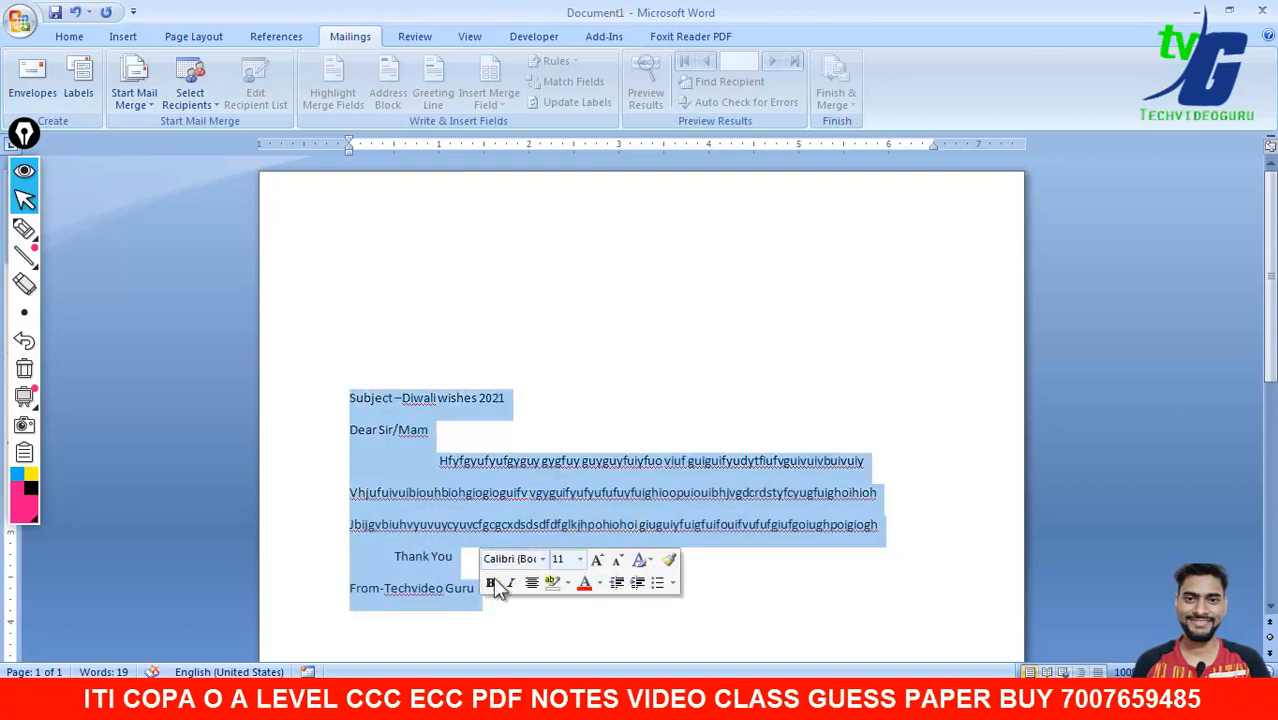
pyautogui.click(492, 583)
pyautogui.click(492, 583)
pyautogui.click(808, 611)
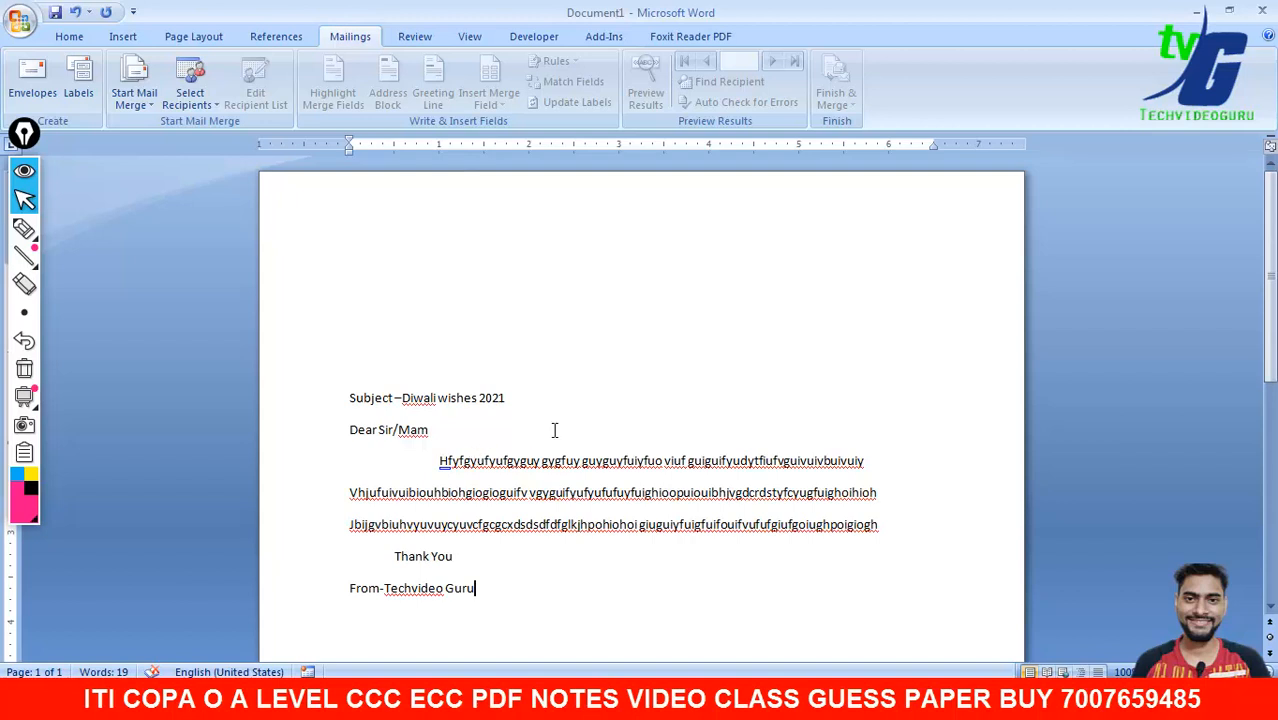
pyautogui.click(390, 260)
pyautogui.scroll(-5, 475, 287)
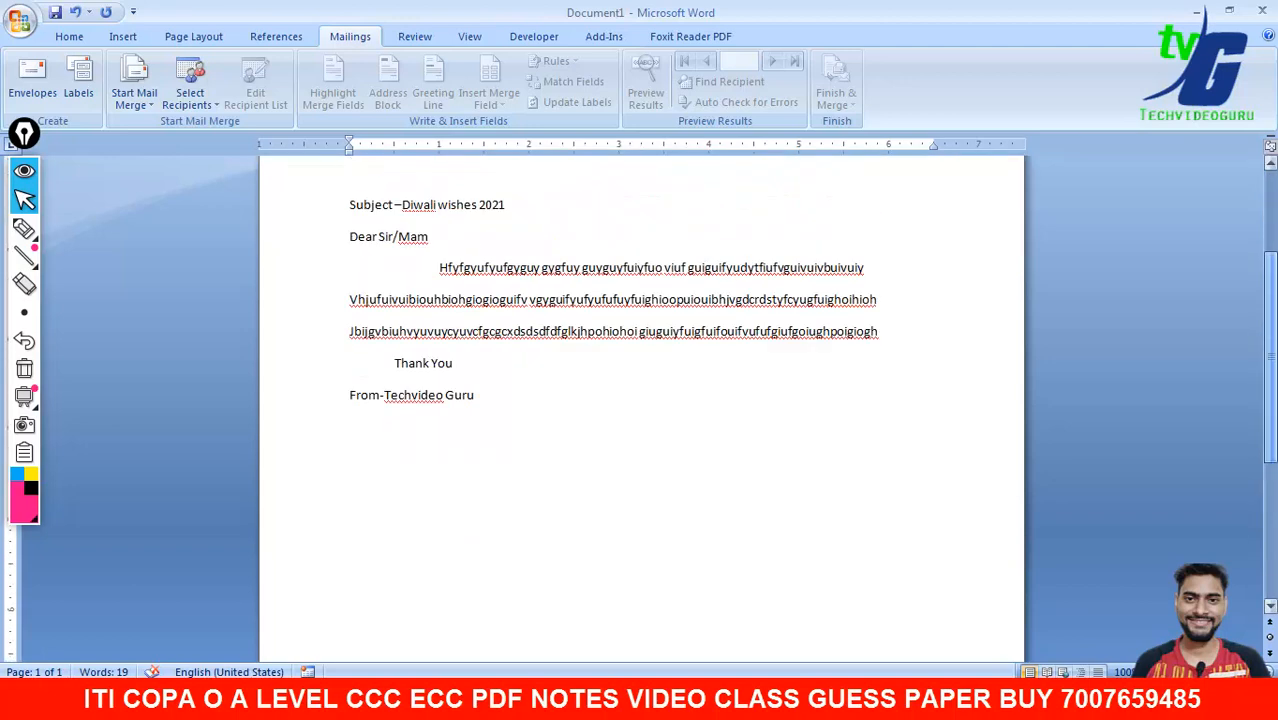
pyautogui.scroll(5, 560, 262)
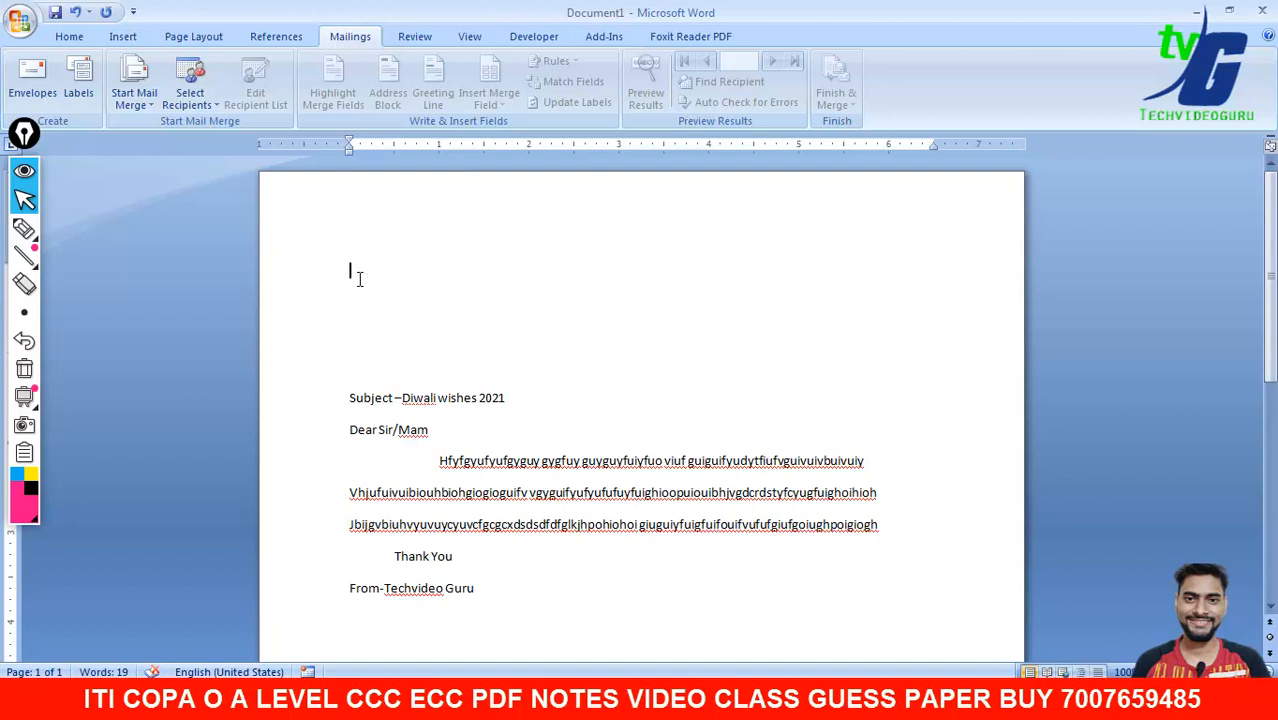
pyautogui.click(210, 103)
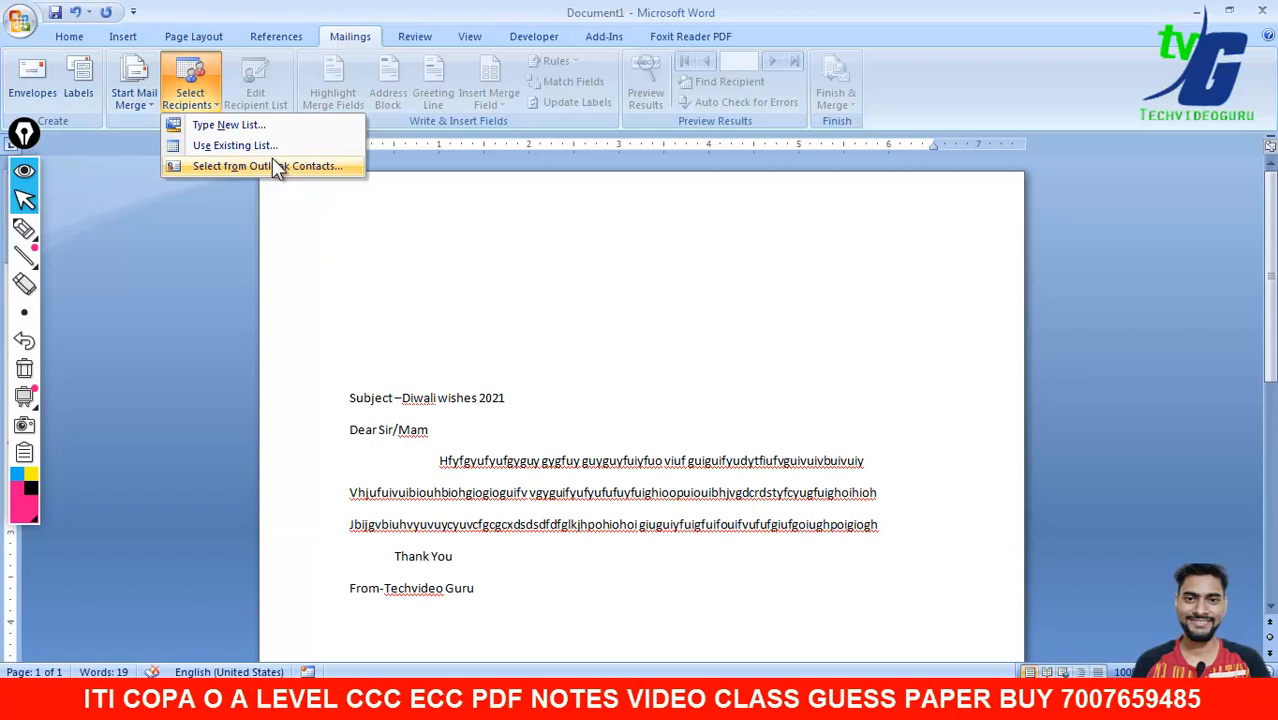
pyautogui.click(210, 128)
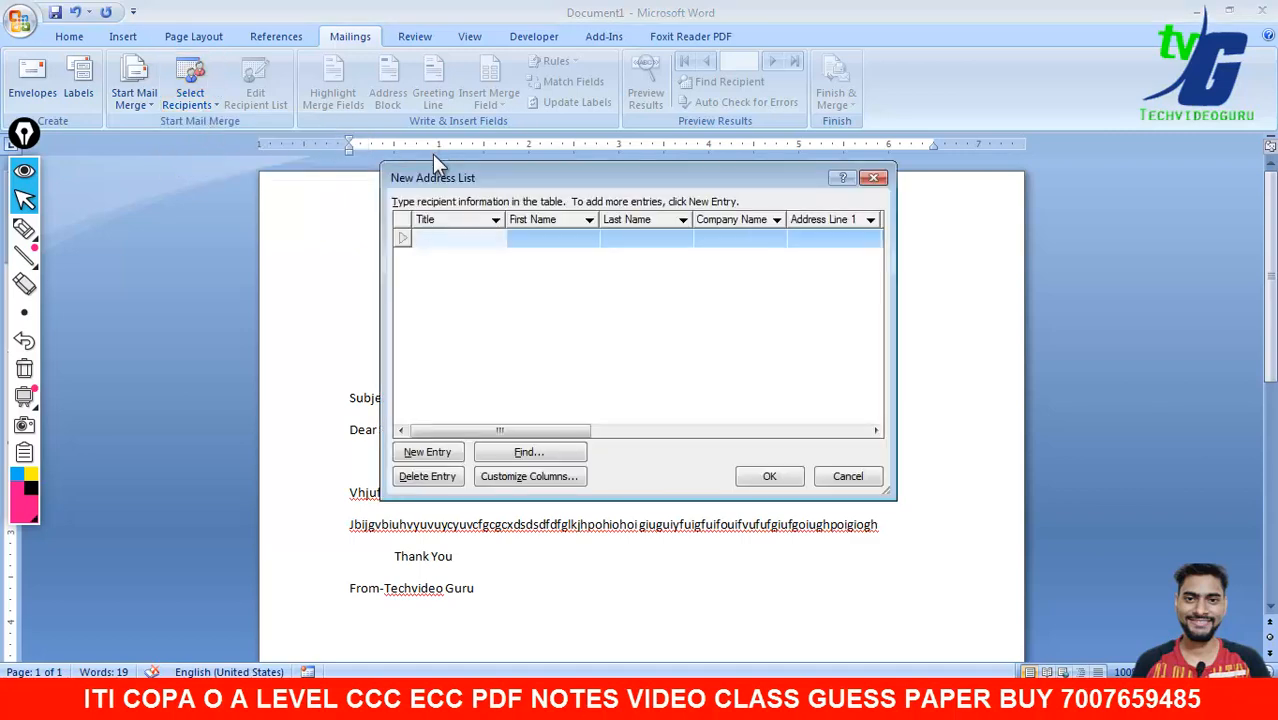
pyautogui.moveTo(451, 180); pyautogui.dragTo(628, 176)
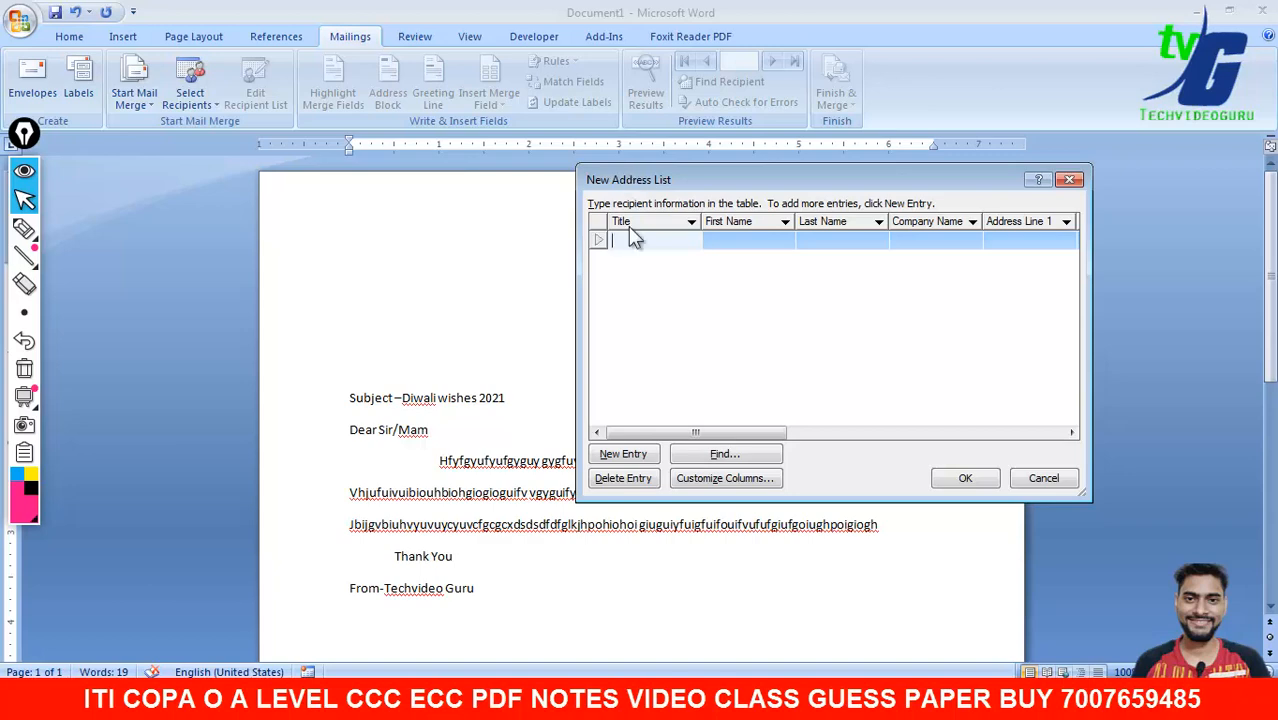
pyautogui.moveTo(578, 309); pyautogui.dragTo(130, 282)
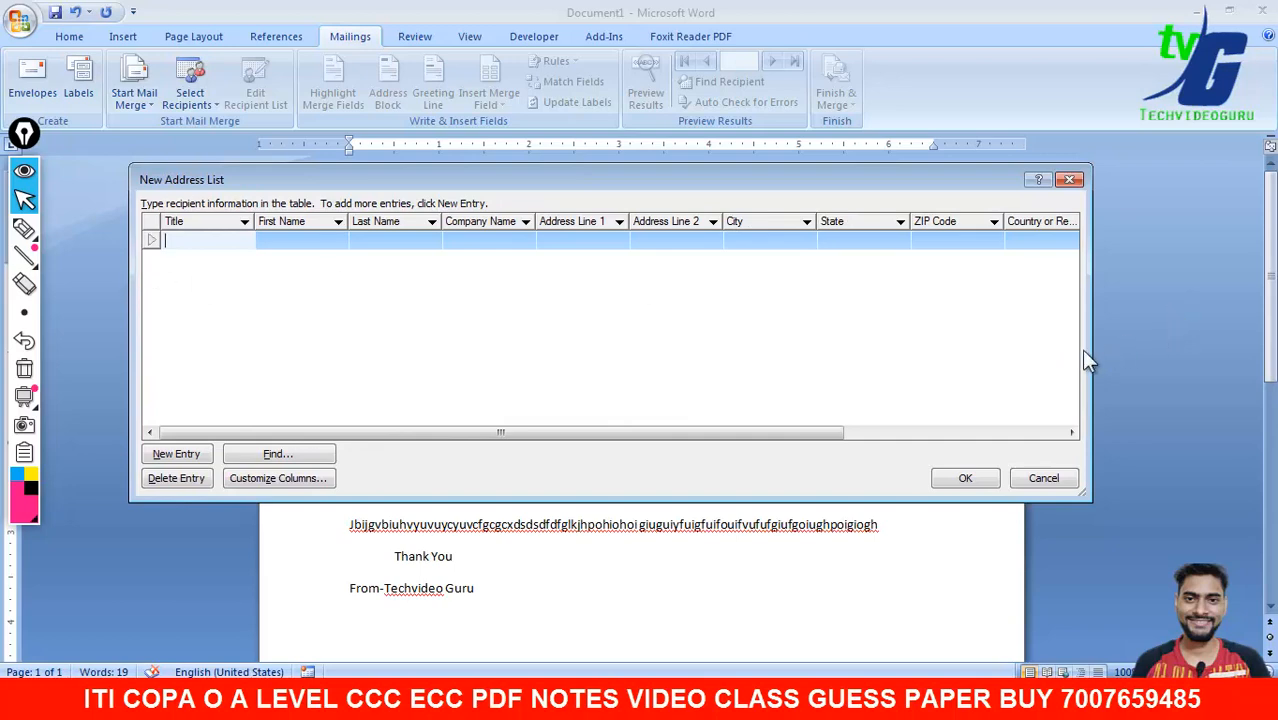
pyautogui.moveTo(1091, 350); pyautogui.dragTo(1266, 367)
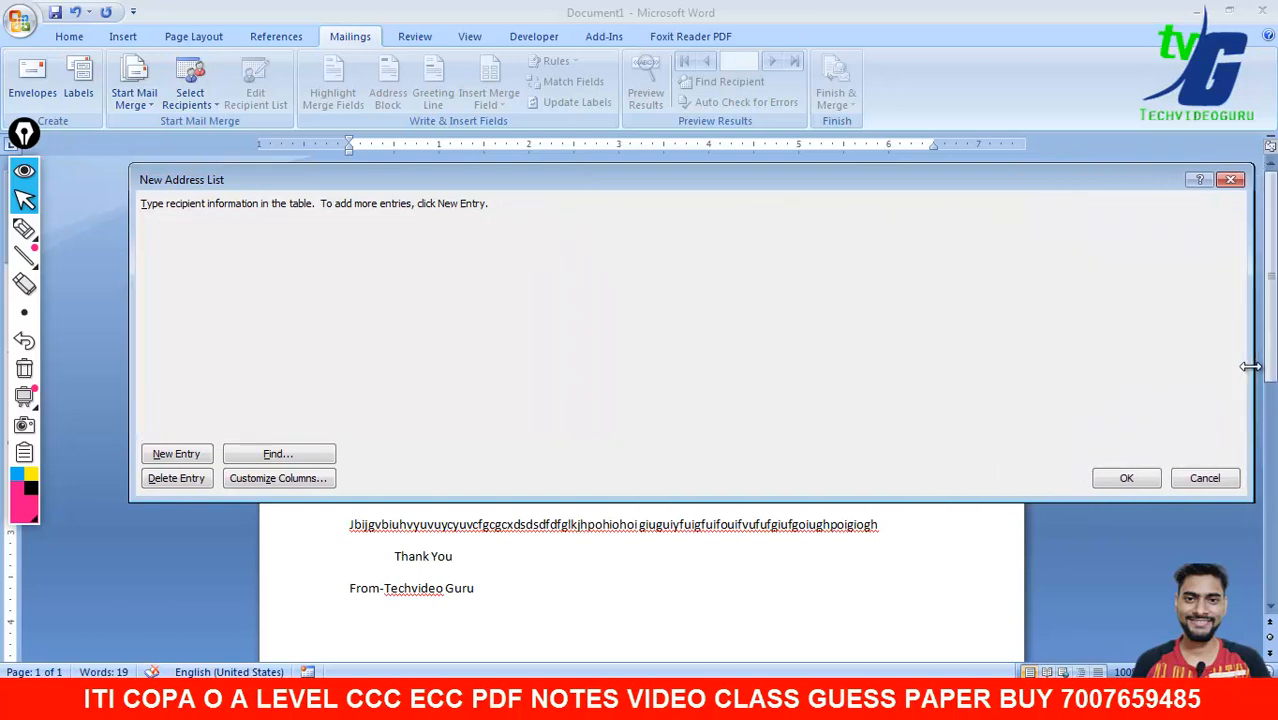
pyautogui.moveTo(670, 172); pyautogui.dragTo(628, 97)
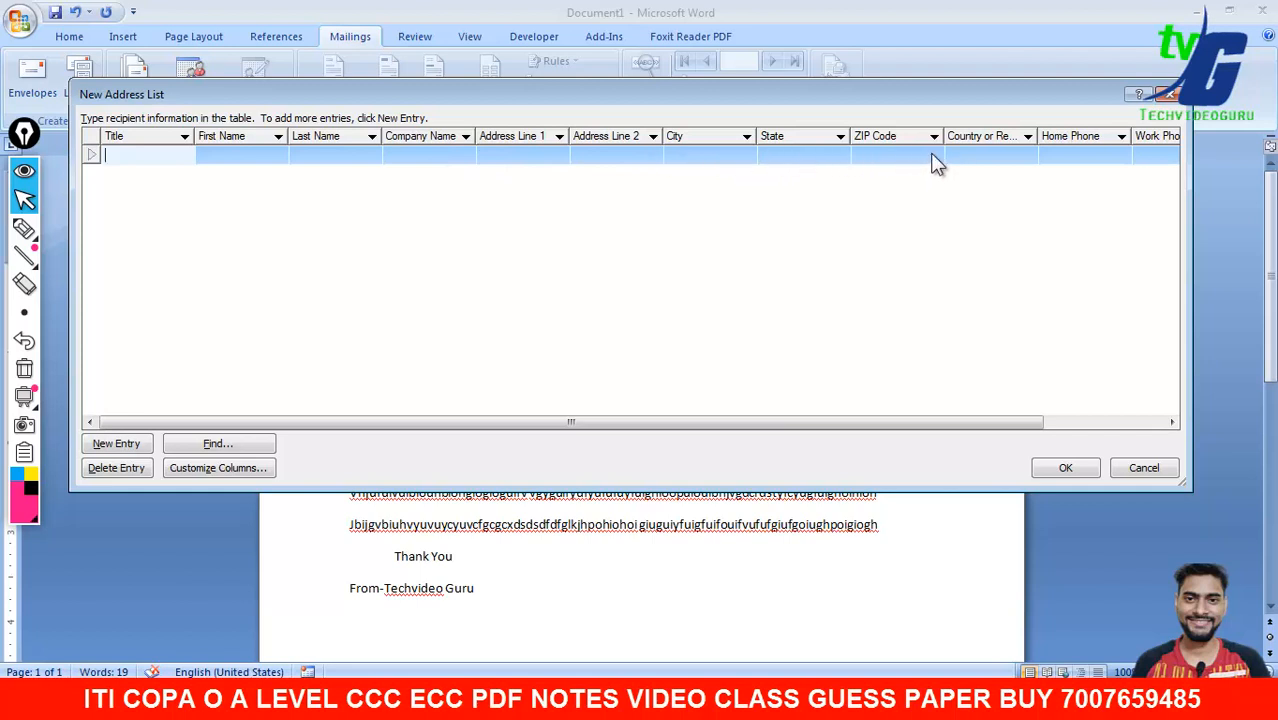
pyautogui.moveTo(893, 421); pyautogui.dragTo(733, 428)
# - Tab through the entry fields, then add two empty rows and delete them again
pyautogui.press('Tab')
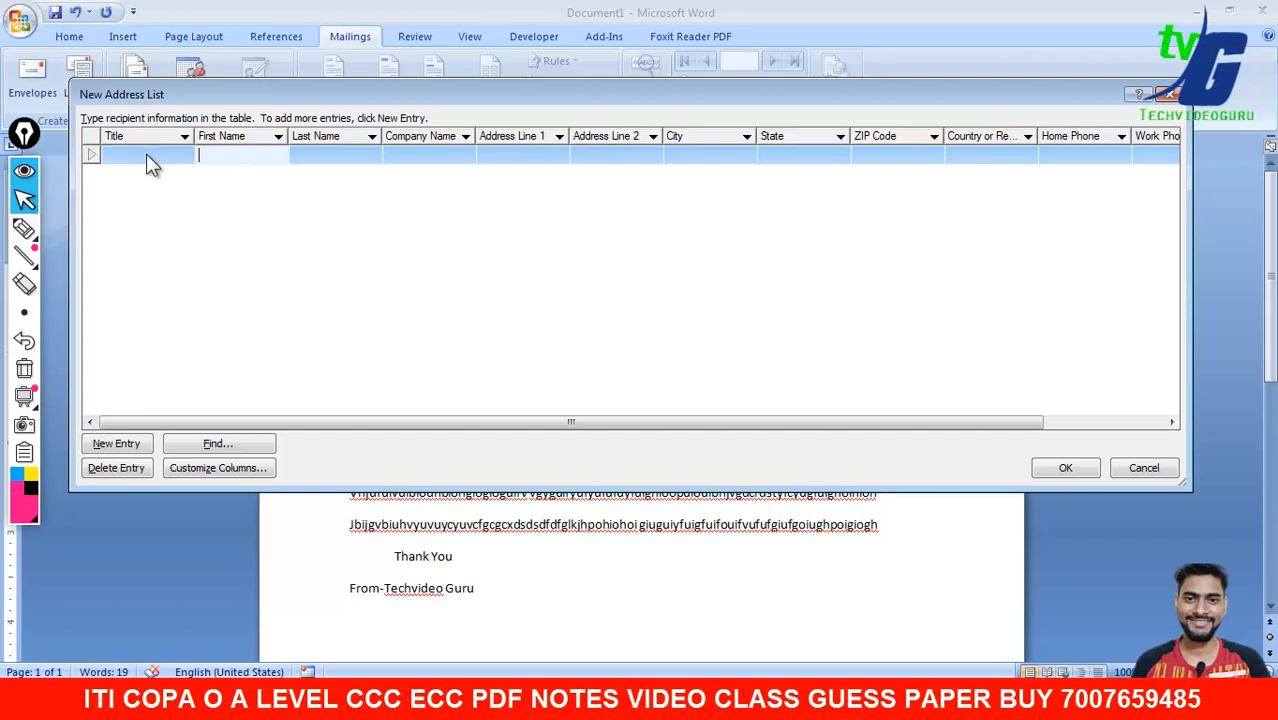
pyautogui.press('Tab')
pyautogui.press('Tab')
pyautogui.press('Tab')
pyautogui.press('Tab')
pyautogui.press('Tab')
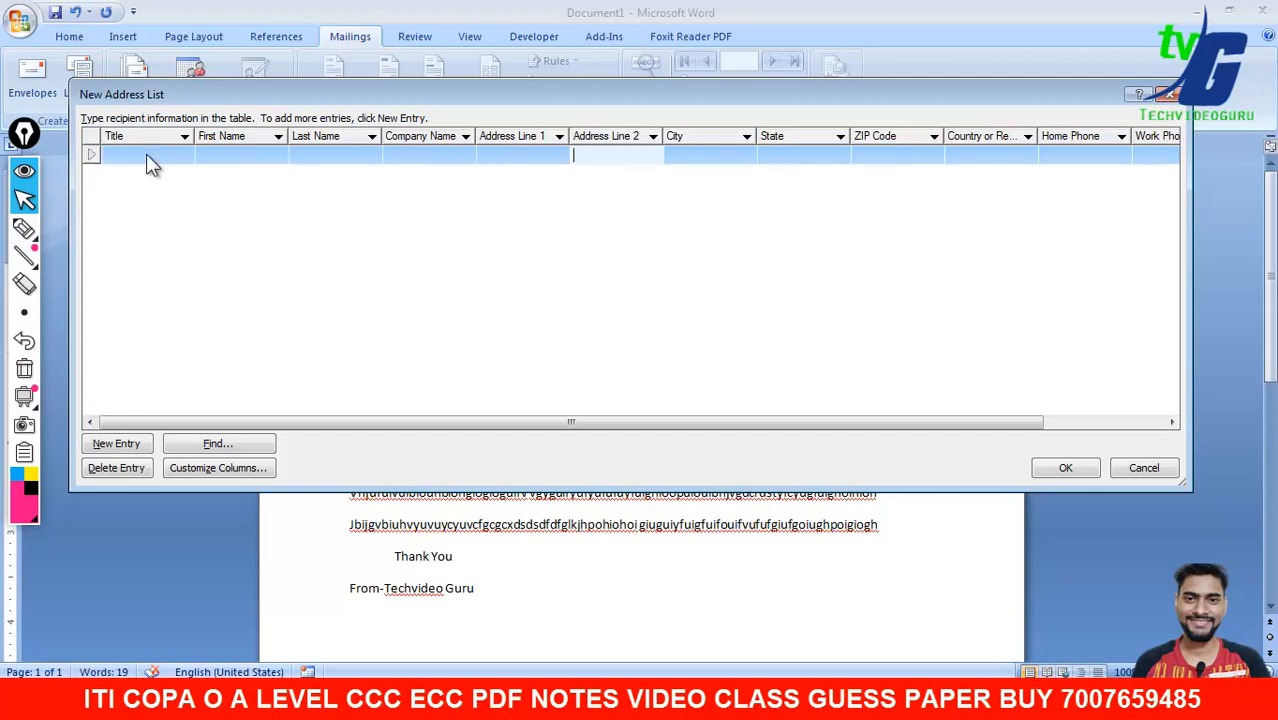
pyautogui.click(148, 155)
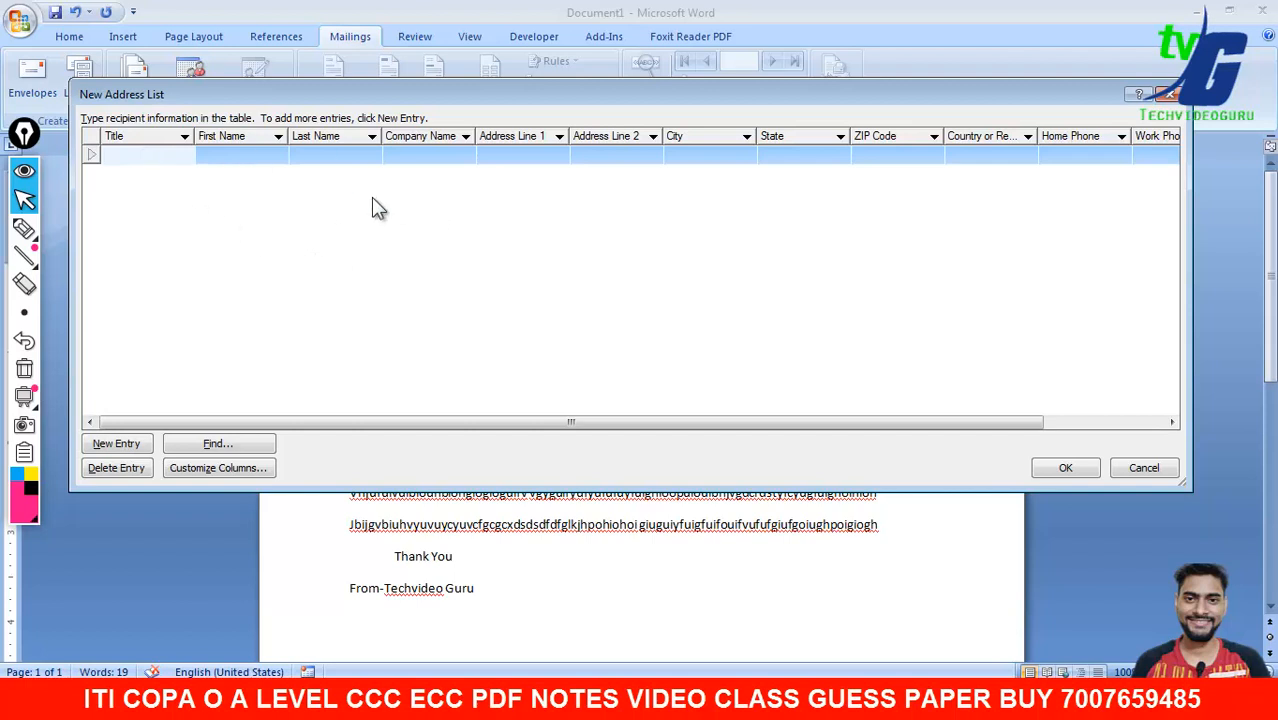
pyautogui.click(116, 443)
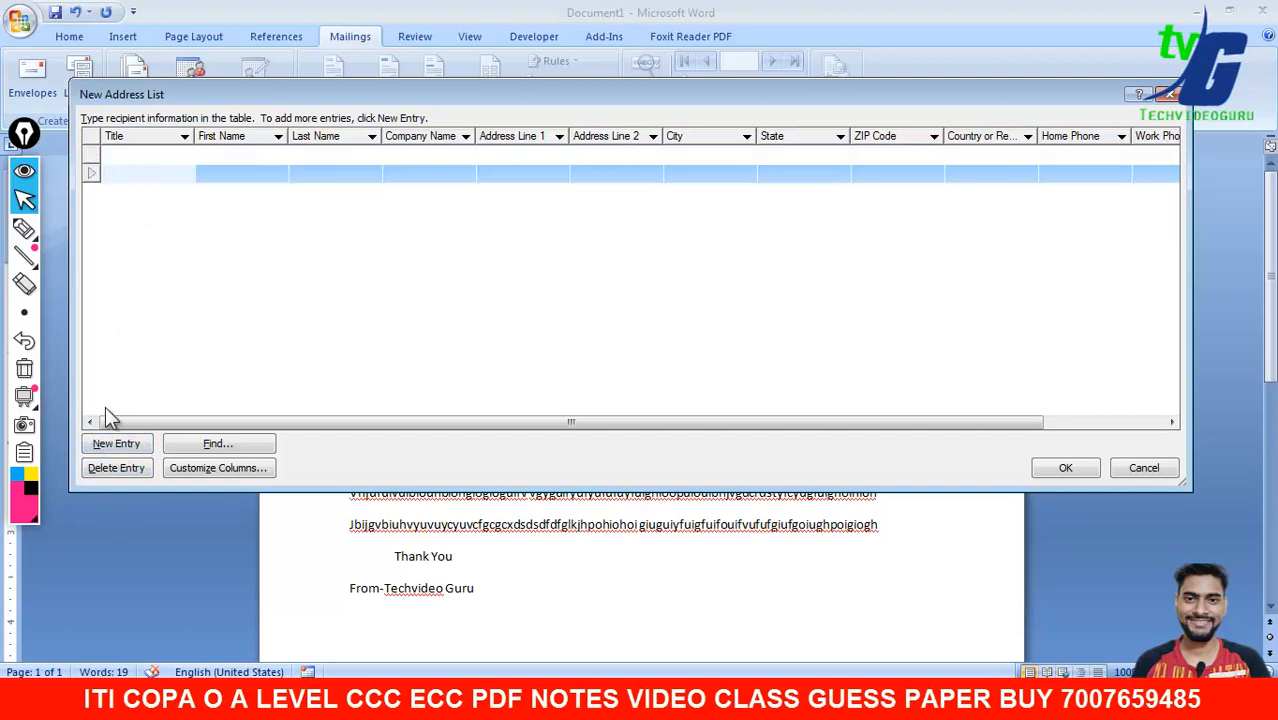
pyautogui.click(116, 443)
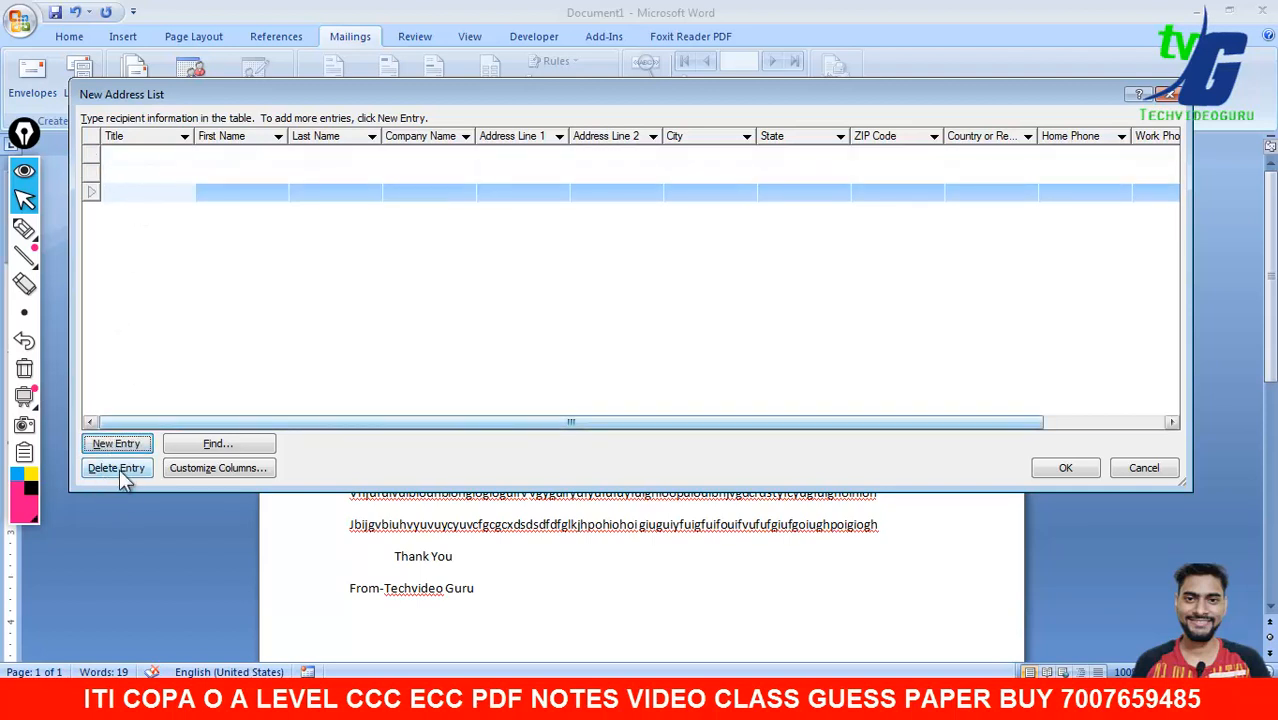
pyautogui.click(117, 469)
pyautogui.click(590, 399)
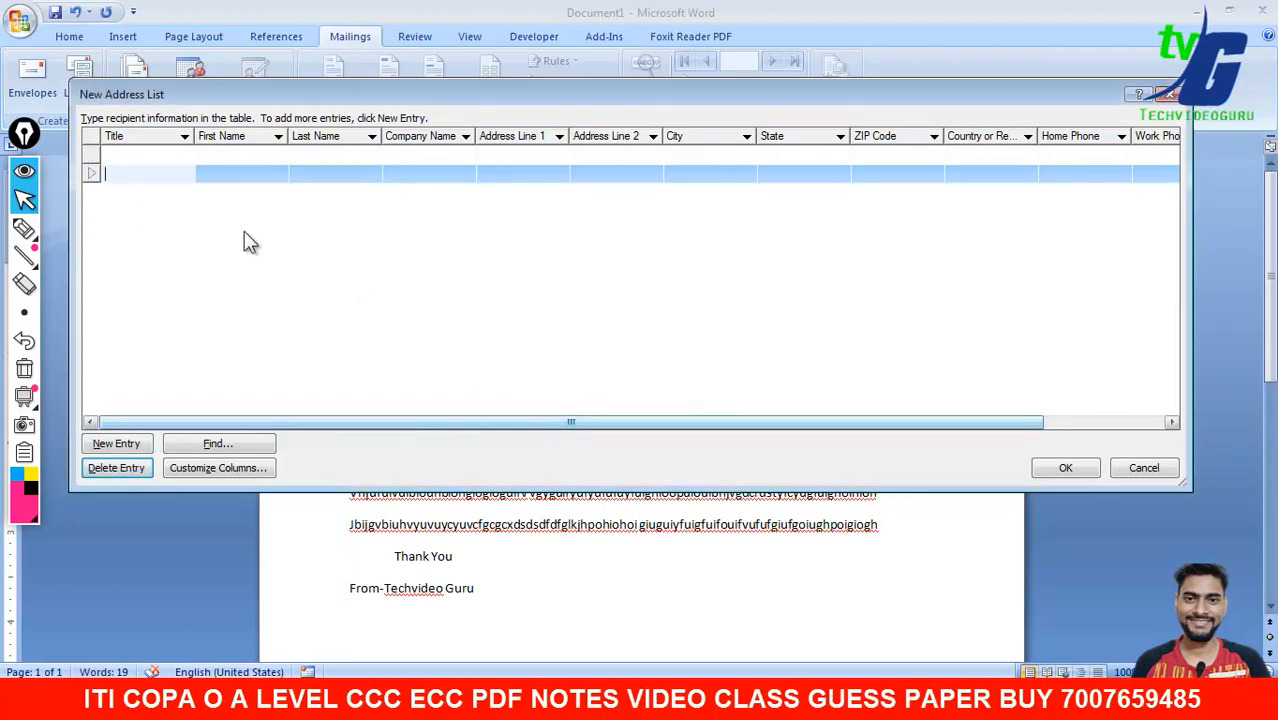
pyautogui.click(118, 468)
pyautogui.click(596, 398)
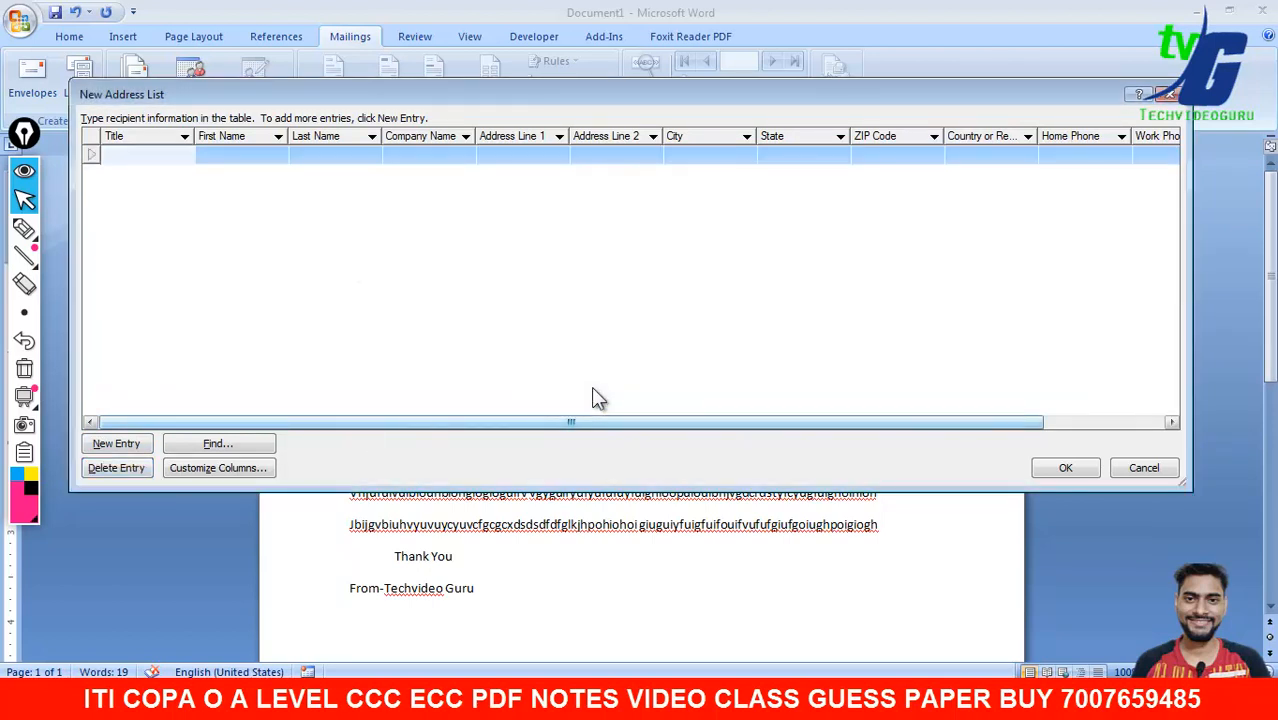
# - Open and cancel Find Entry, then bring up the Customize Address List fields
pyautogui.click(212, 444)
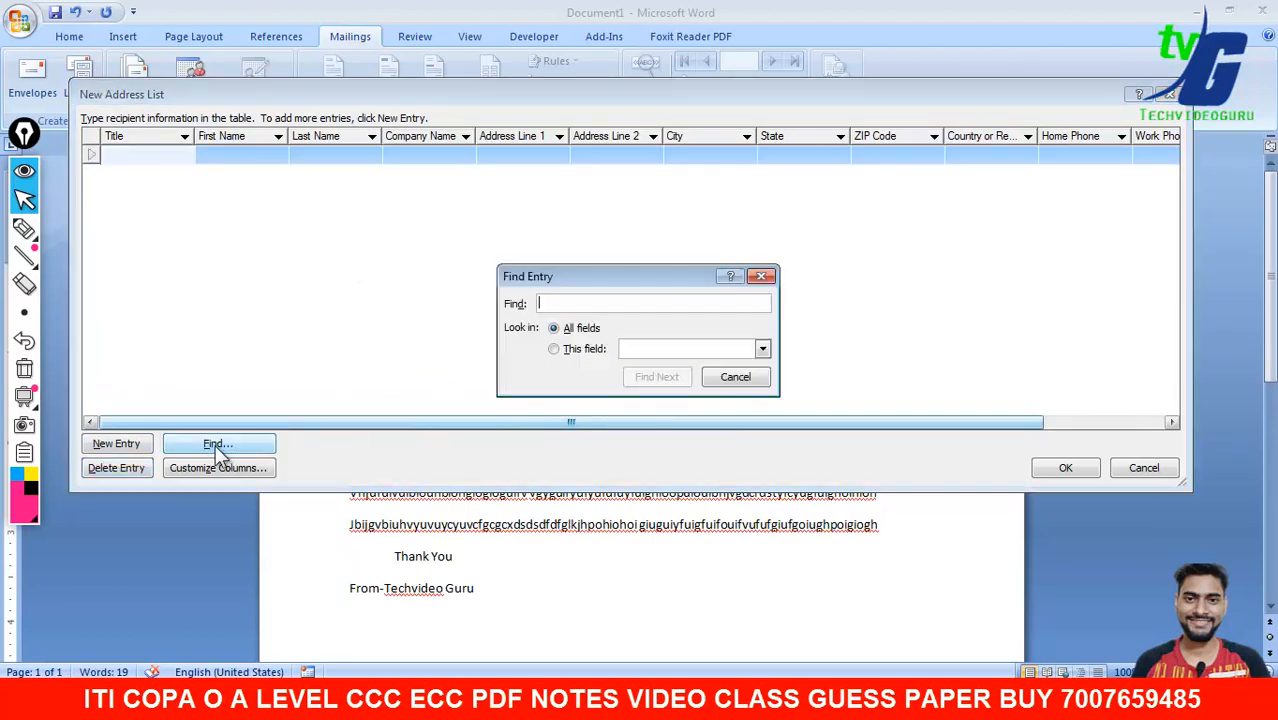
pyautogui.click(715, 375)
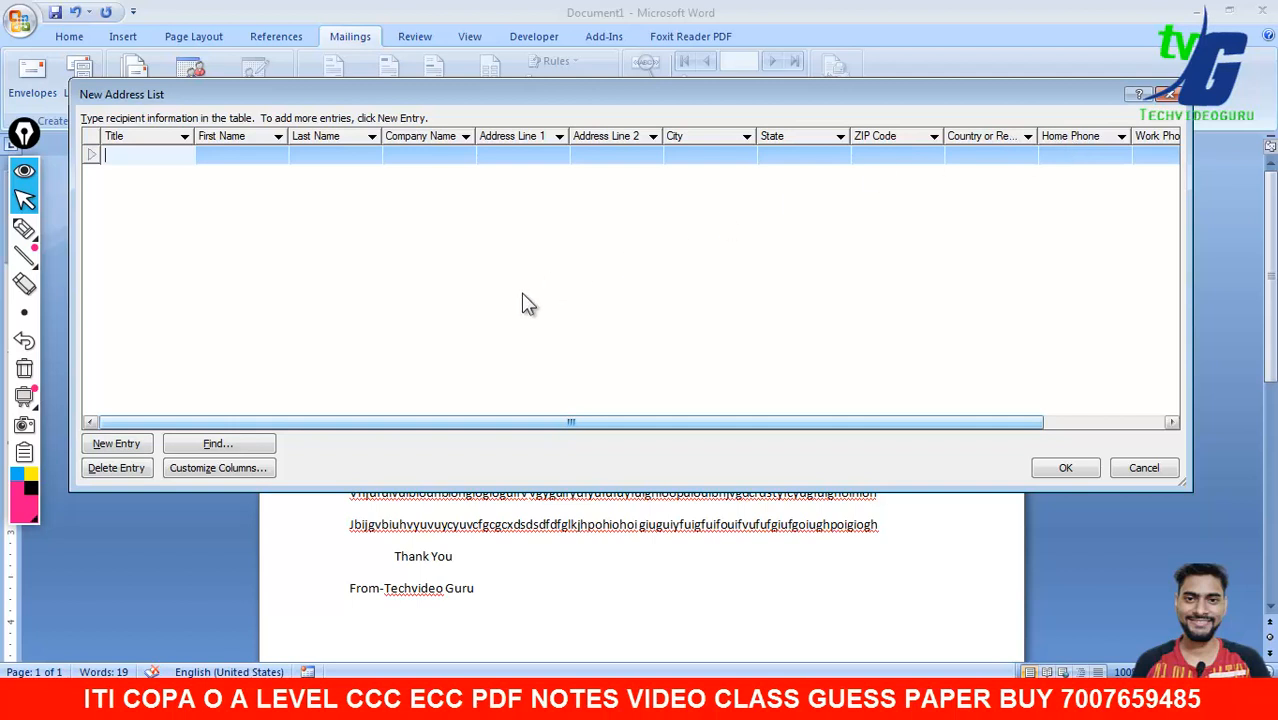
pyautogui.click(196, 468)
# - Delete the Title field and rename First Name to Name
pyautogui.moveTo(593, 187); pyautogui.dragTo(493, 186)
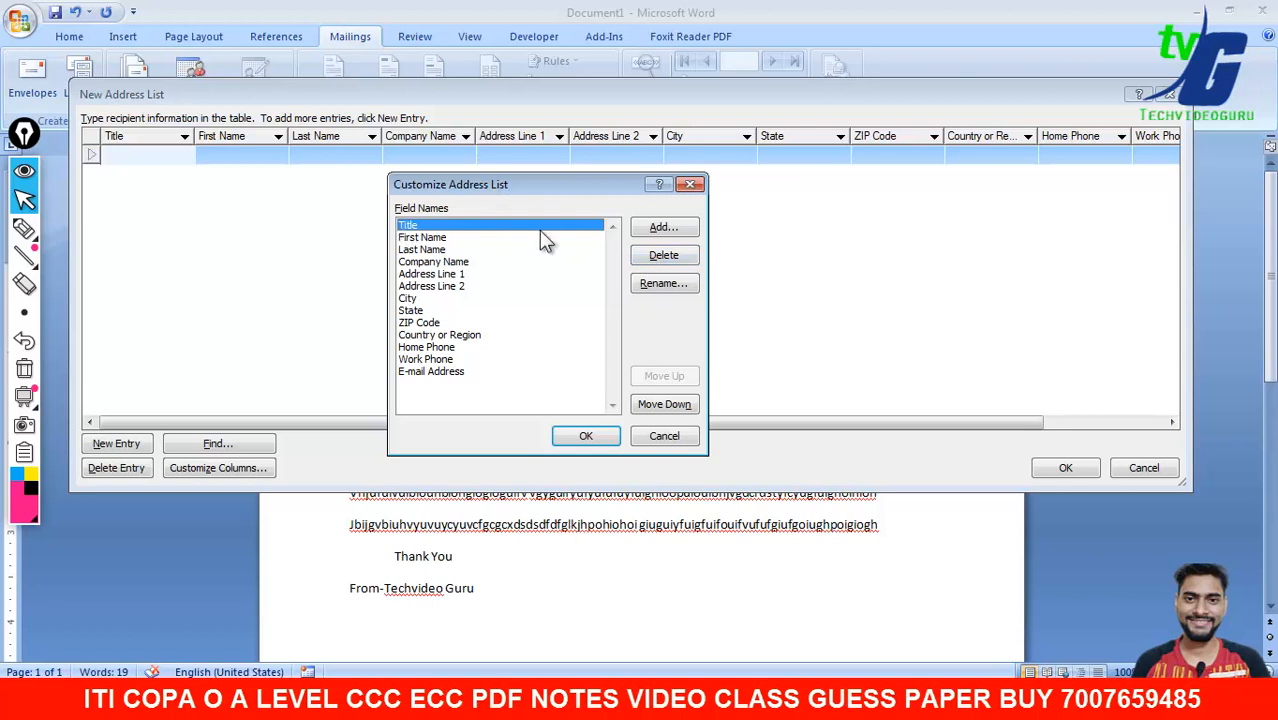
pyautogui.click(663, 255)
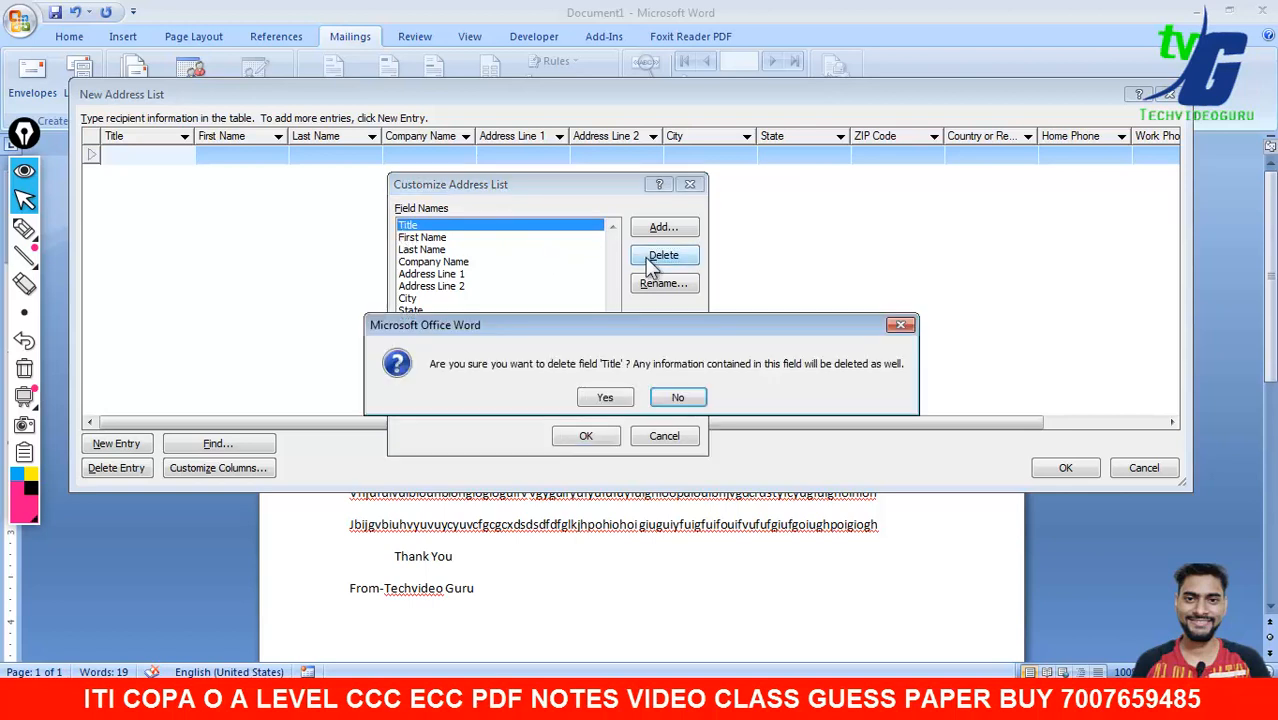
pyautogui.click(605, 398)
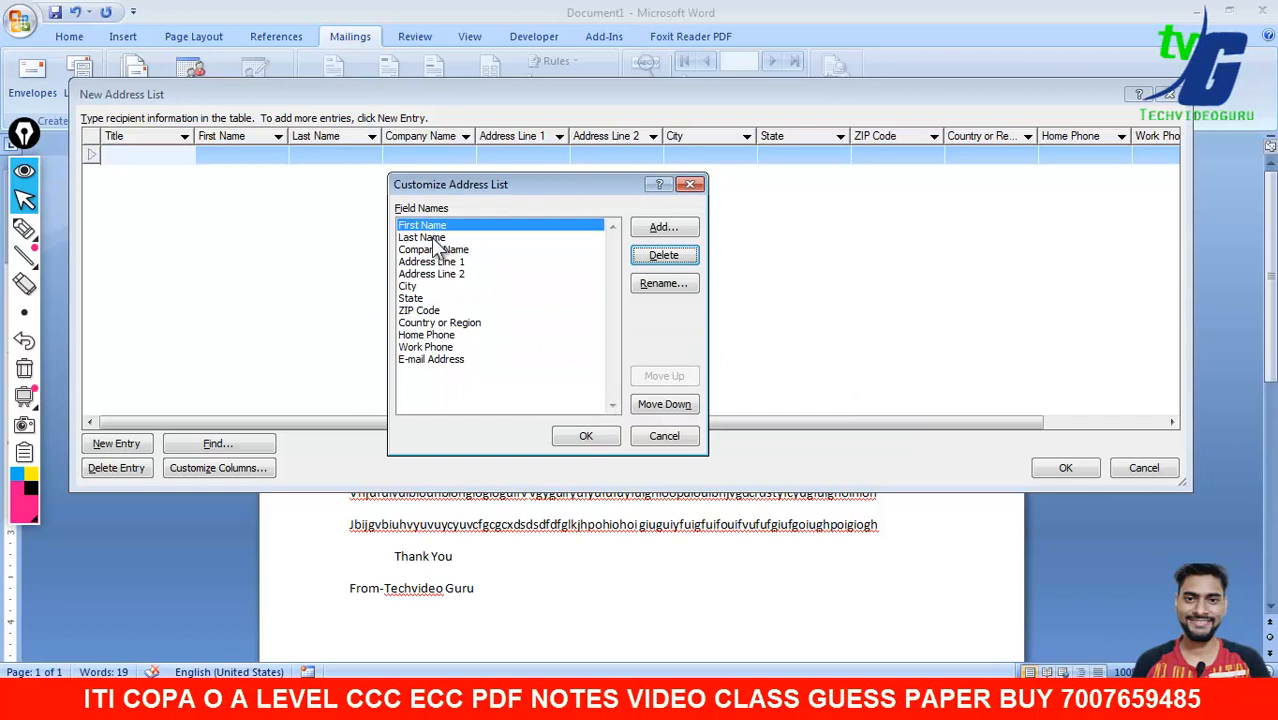
pyautogui.click(664, 283)
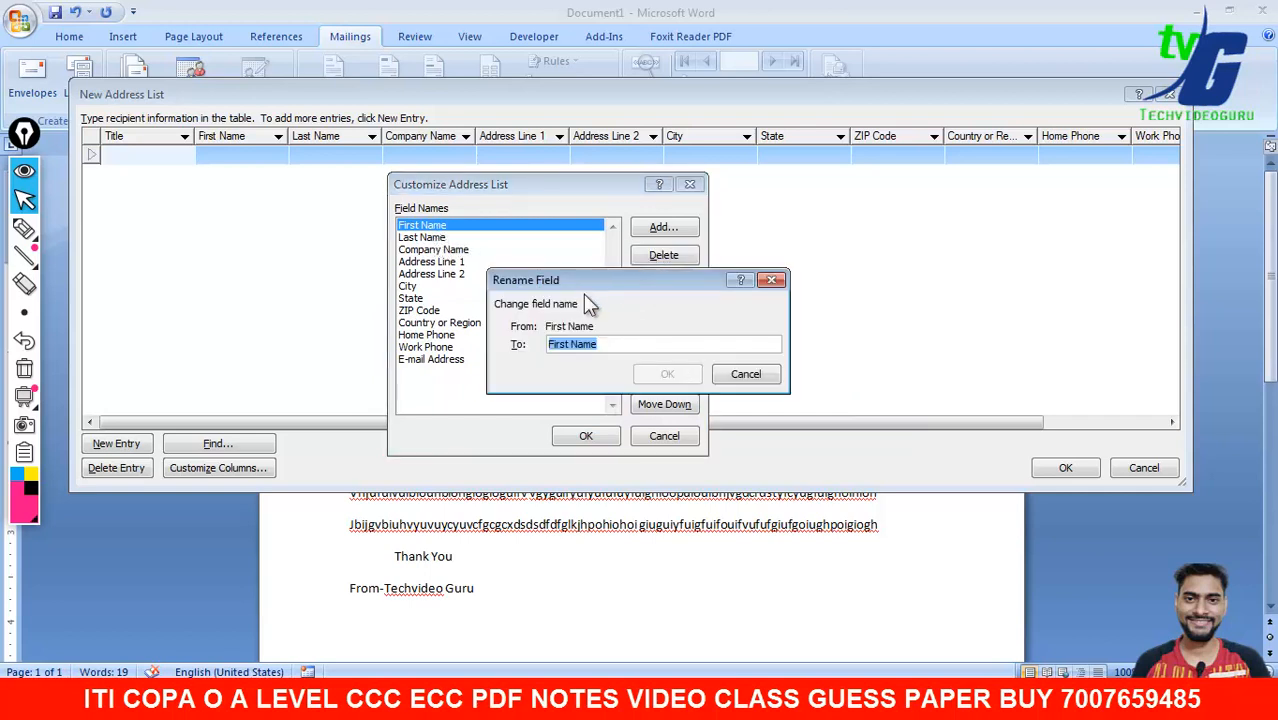
pyautogui.click(569, 344)
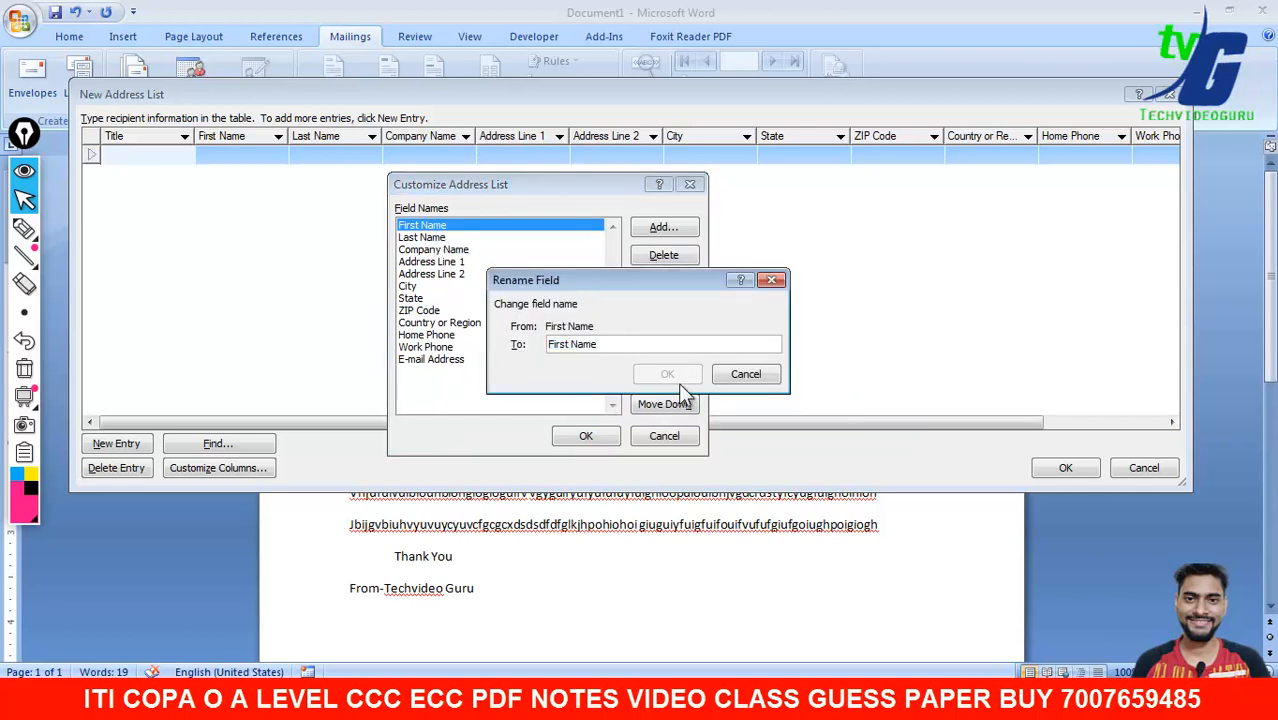
pyautogui.press('BackSpace')
pyautogui.press('BackSpace')
pyautogui.press('BackSpace')
pyautogui.press('BackSpace')
pyautogui.press('BackSpace')
pyautogui.press('BackSpace')
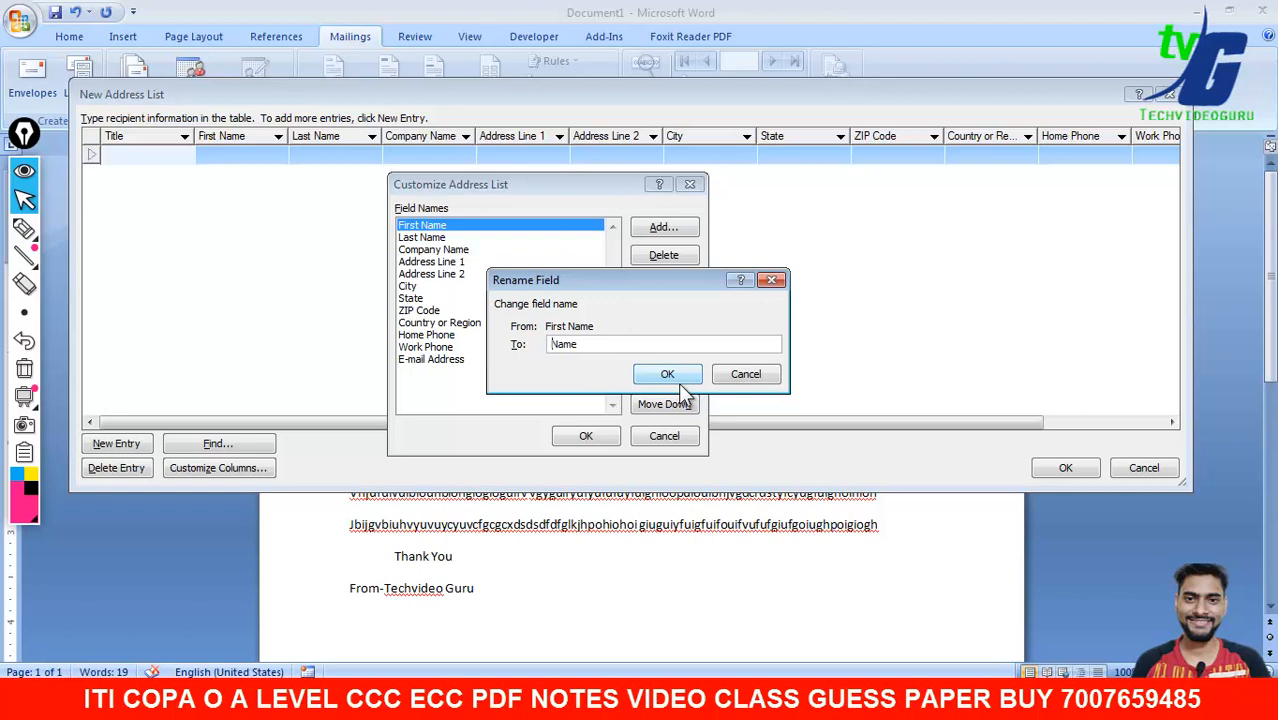
pyautogui.click(668, 376)
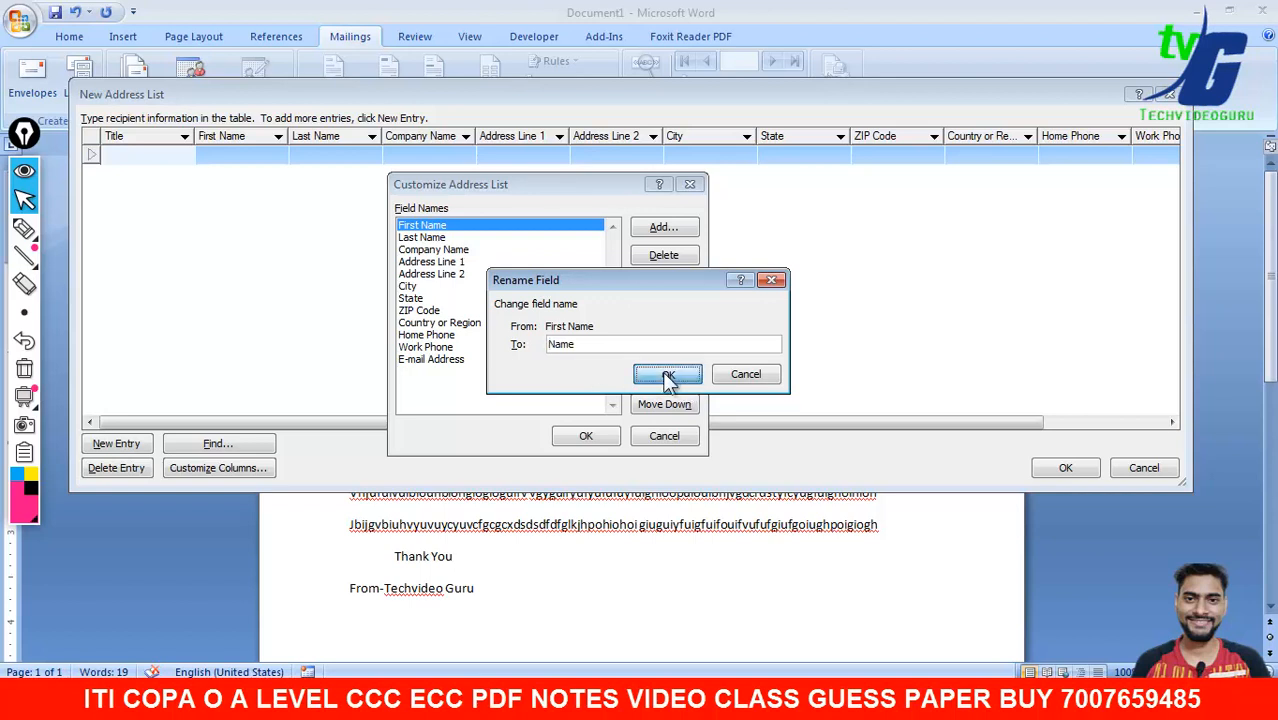
# - Delete the Last Name, Company Name, Address Line 2 and State fields
pyautogui.click(430, 239)
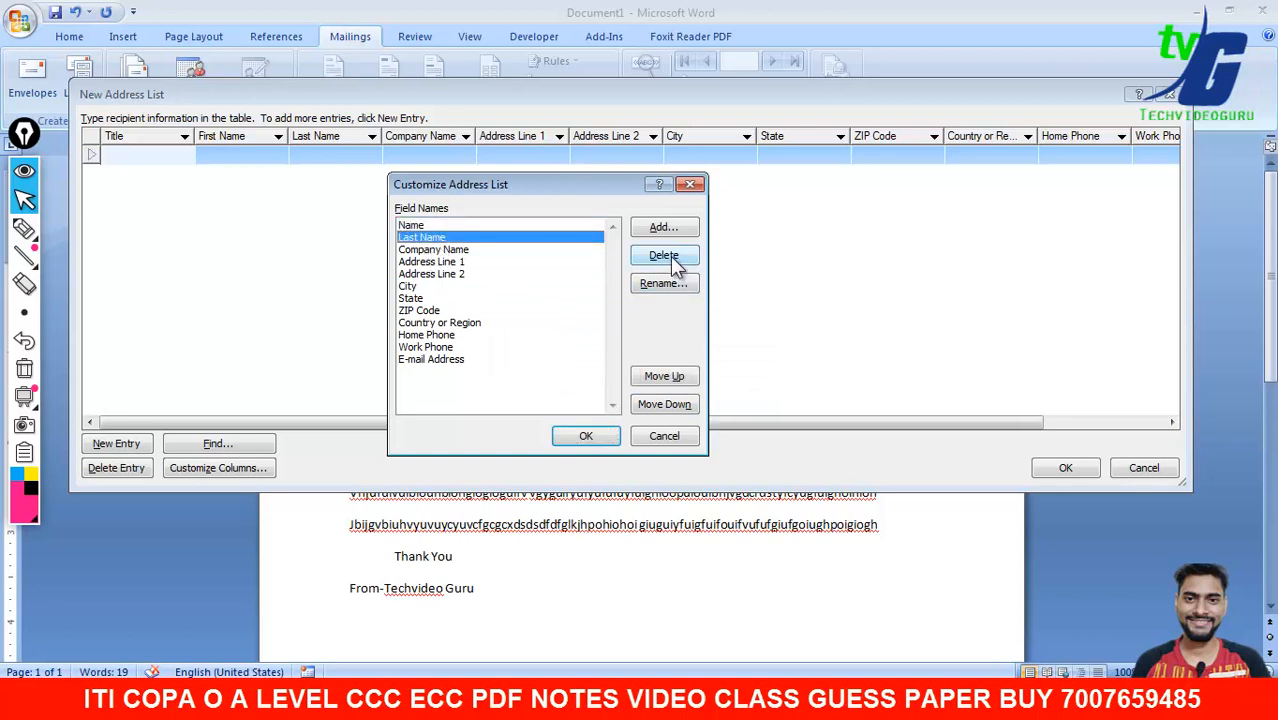
pyautogui.click(668, 257)
pyautogui.click(622, 398)
pyautogui.click(472, 237)
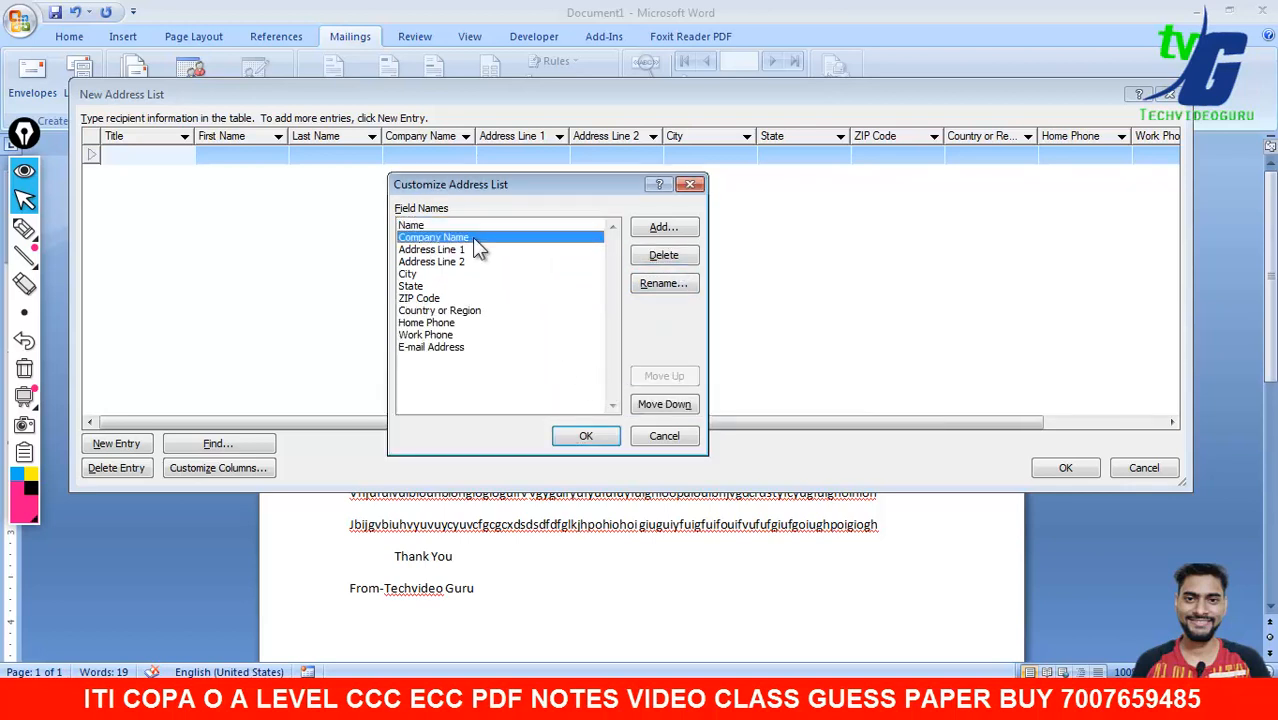
pyautogui.click(663, 261)
pyautogui.click(605, 397)
pyautogui.click(452, 239)
pyautogui.click(461, 251)
pyautogui.click(663, 255)
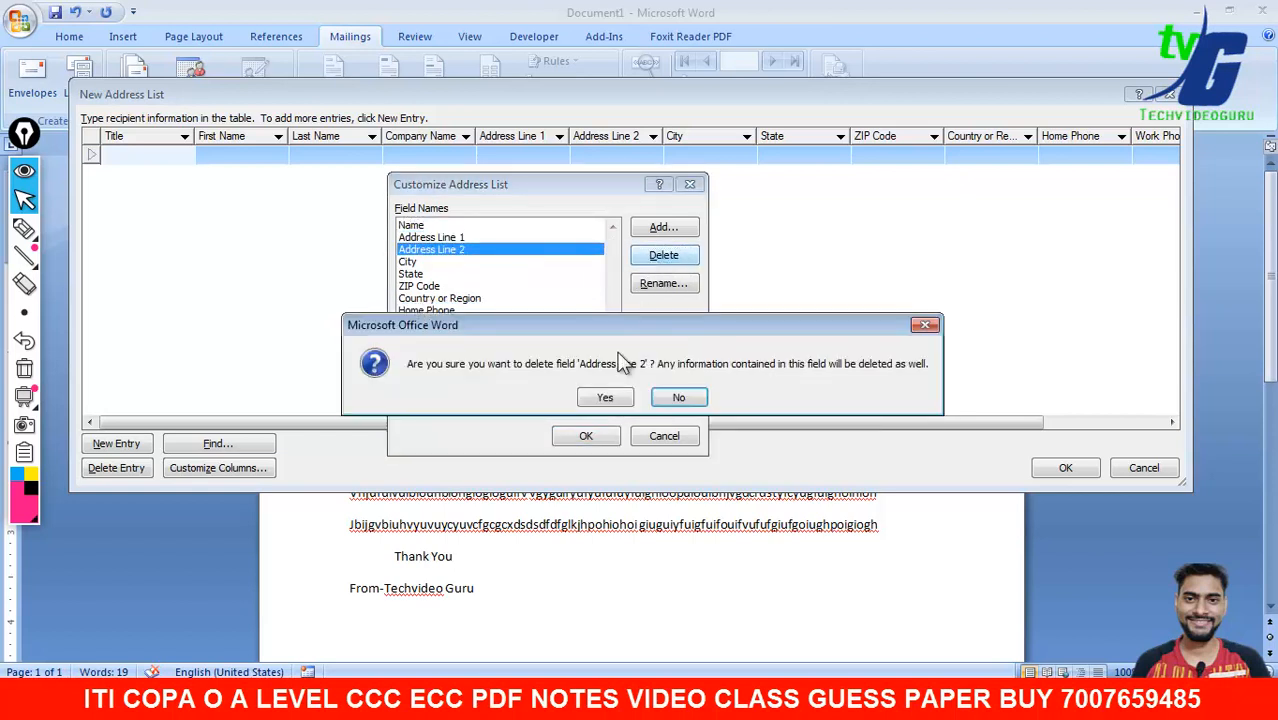
pyautogui.click(599, 397)
pyautogui.click(428, 249)
pyautogui.click(455, 262)
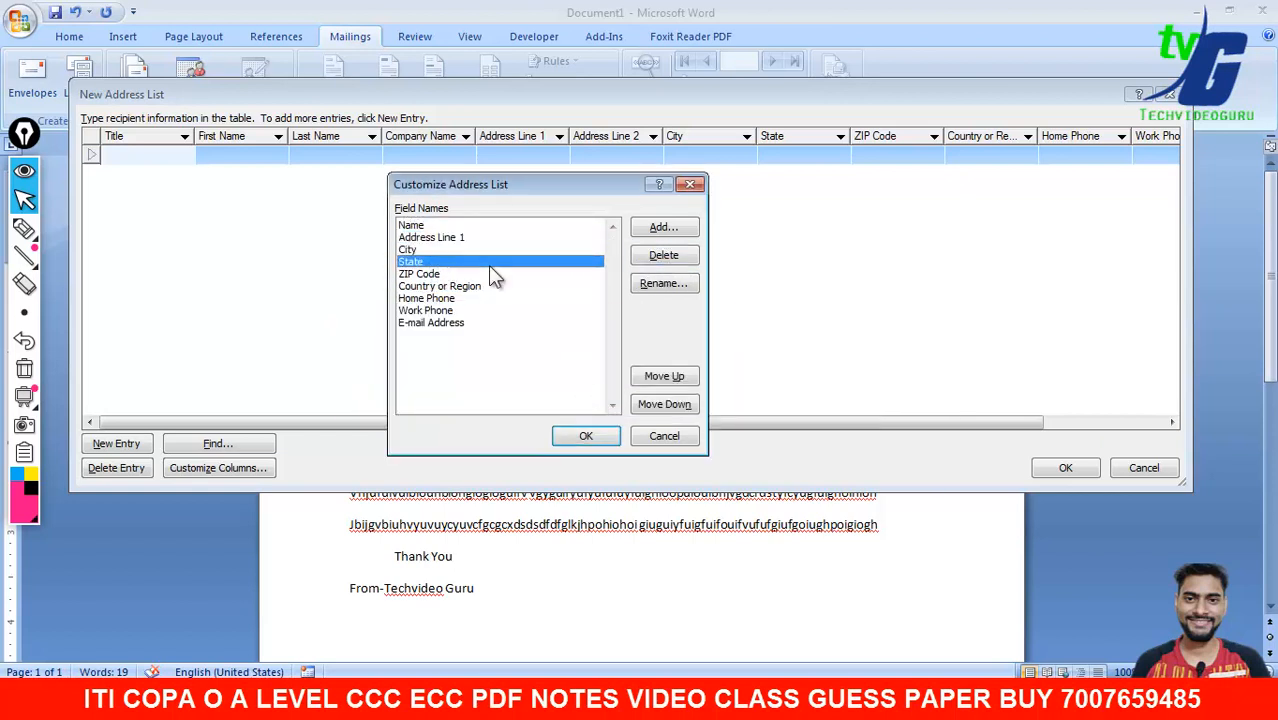
pyautogui.click(663, 255)
pyautogui.click(607, 397)
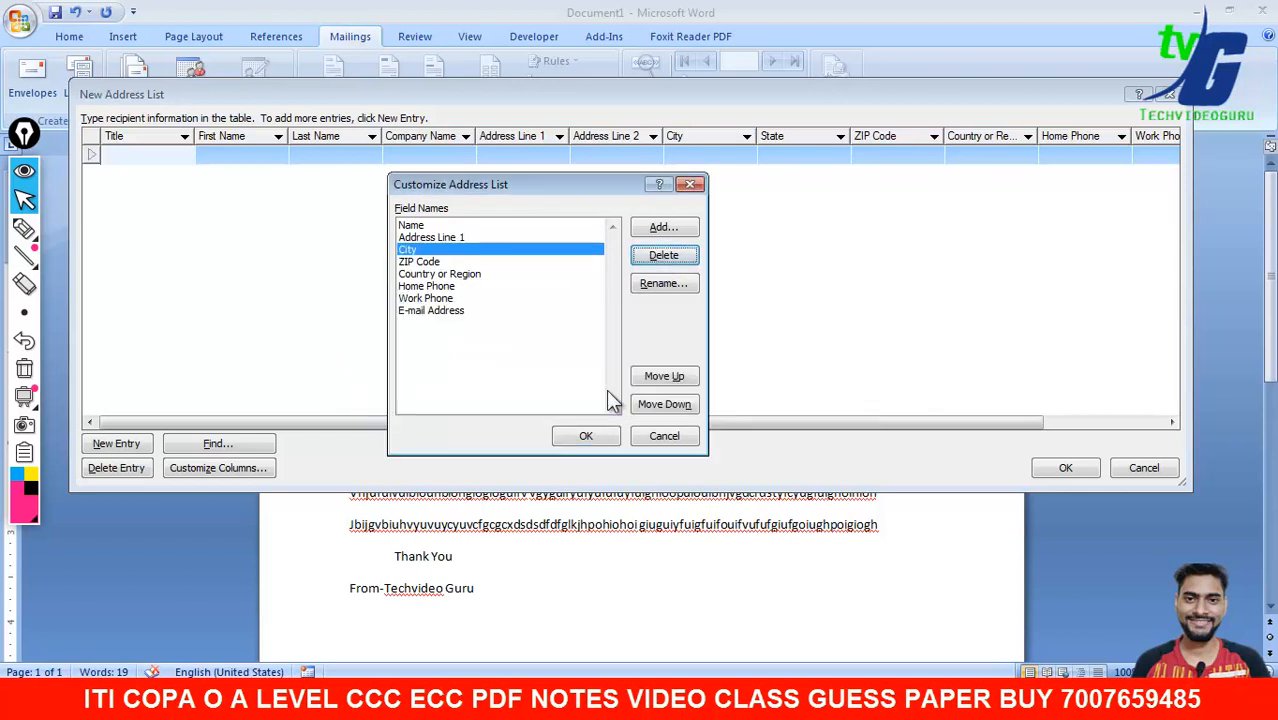
# - Rename the ZIP Code field to Pin Code
pyautogui.click(440, 262)
pyautogui.click(664, 284)
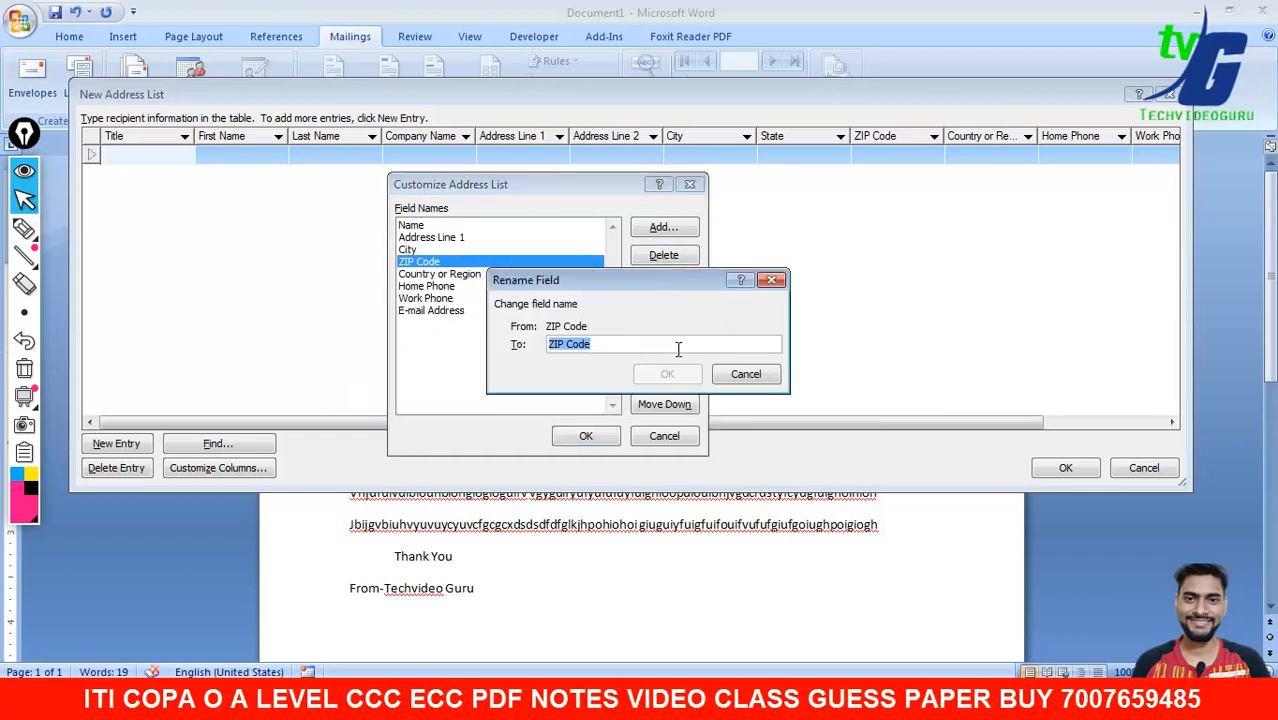
pyautogui.press('Home')
pyautogui.press('Right')
pyautogui.press('Right')
pyautogui.press('BackSpace')
pyautogui.press('BackSpace')
pyautogui.write('in')
pyautogui.click(686, 374)
# - Delete Country or Region and rename Home Phone to Mobile No
pyautogui.click(459, 273)
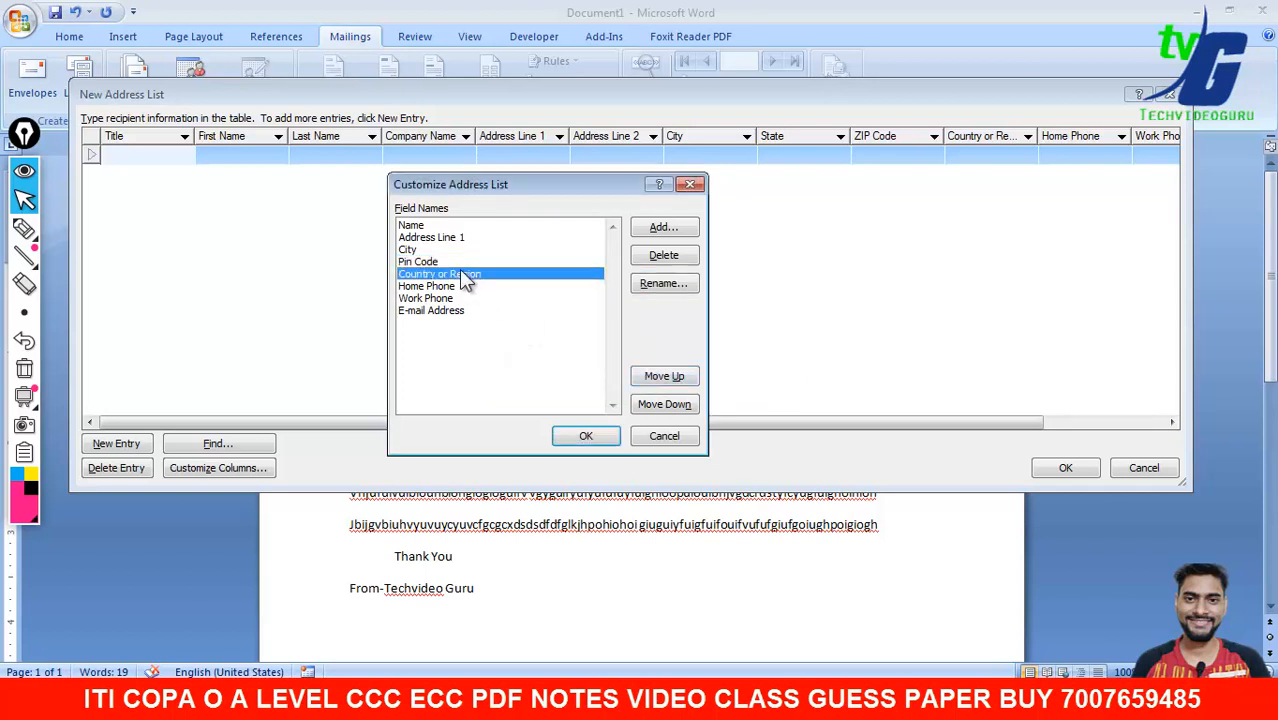
pyautogui.click(657, 257)
pyautogui.click(596, 393)
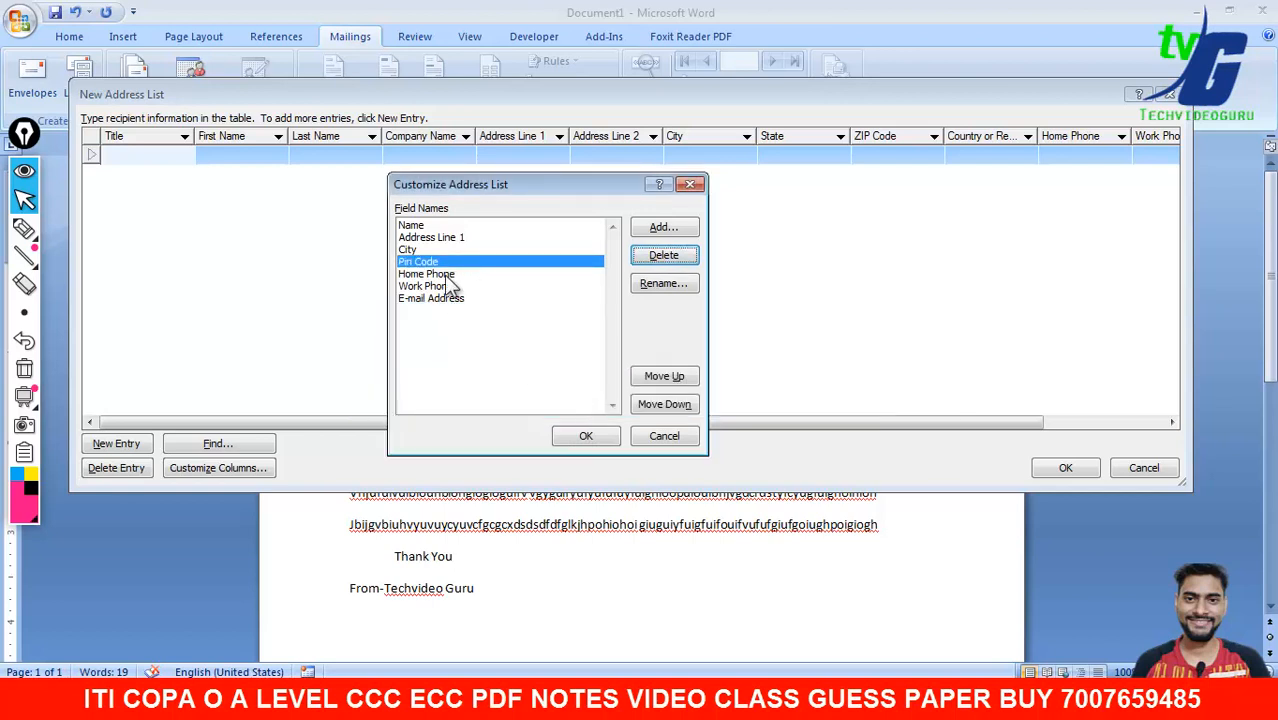
pyautogui.click(448, 275)
pyautogui.click(684, 289)
pyautogui.click(575, 344)
pyautogui.moveTo(610, 348); pyautogui.dragTo(516, 365)
pyautogui.write('M')
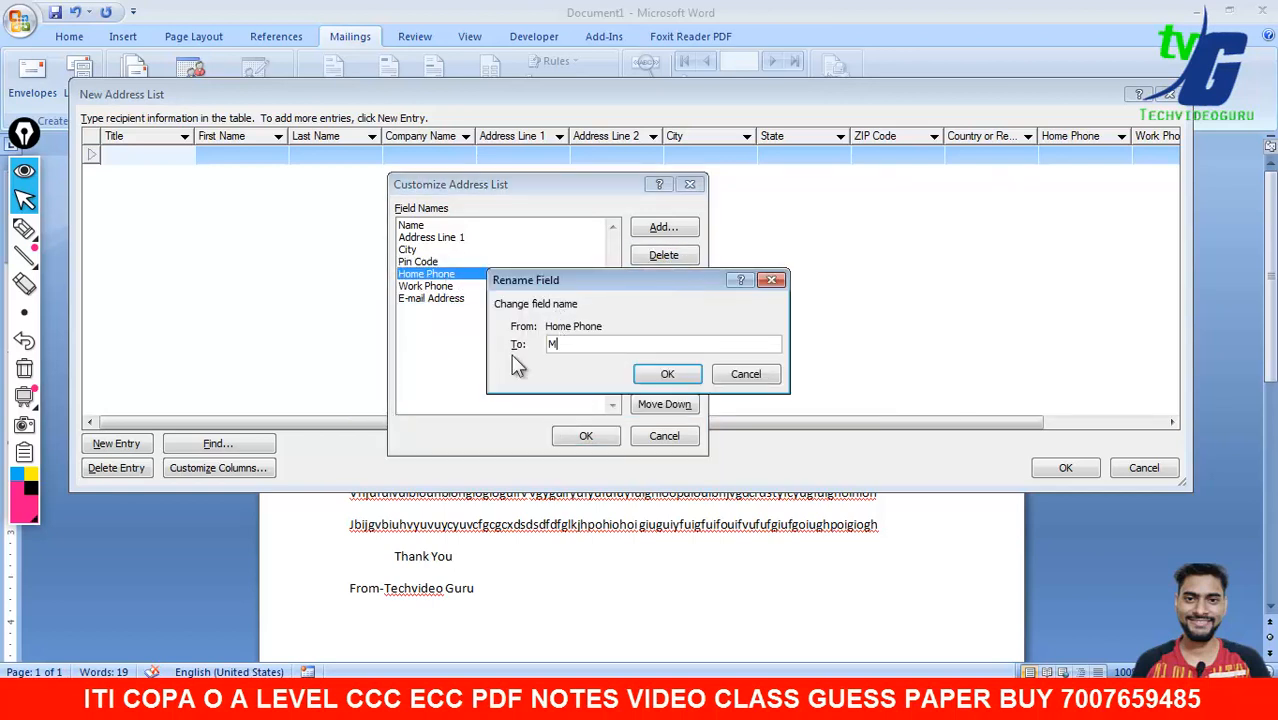
pyautogui.write('obile No')
pyautogui.click(667, 374)
# - Delete Work Phone and E-mail Address, then apply the five-field list
pyautogui.click(458, 296)
pyautogui.click(482, 287)
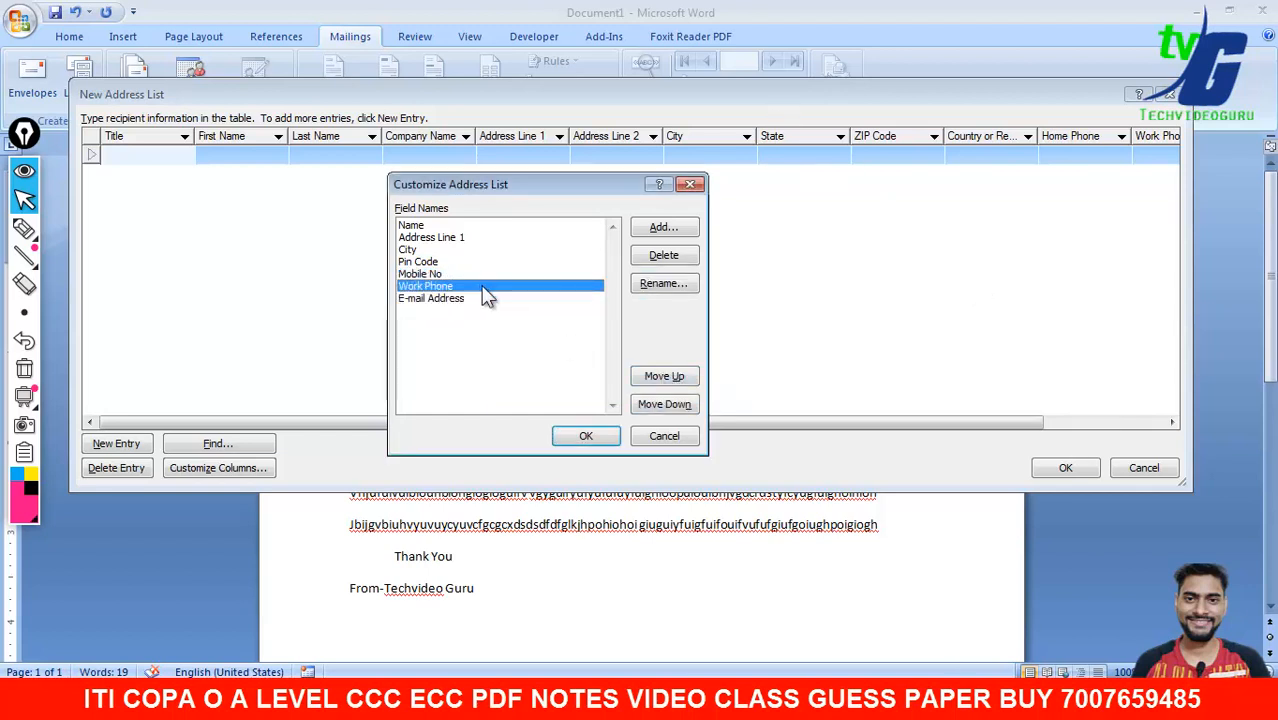
pyautogui.click(665, 258)
pyautogui.click(596, 398)
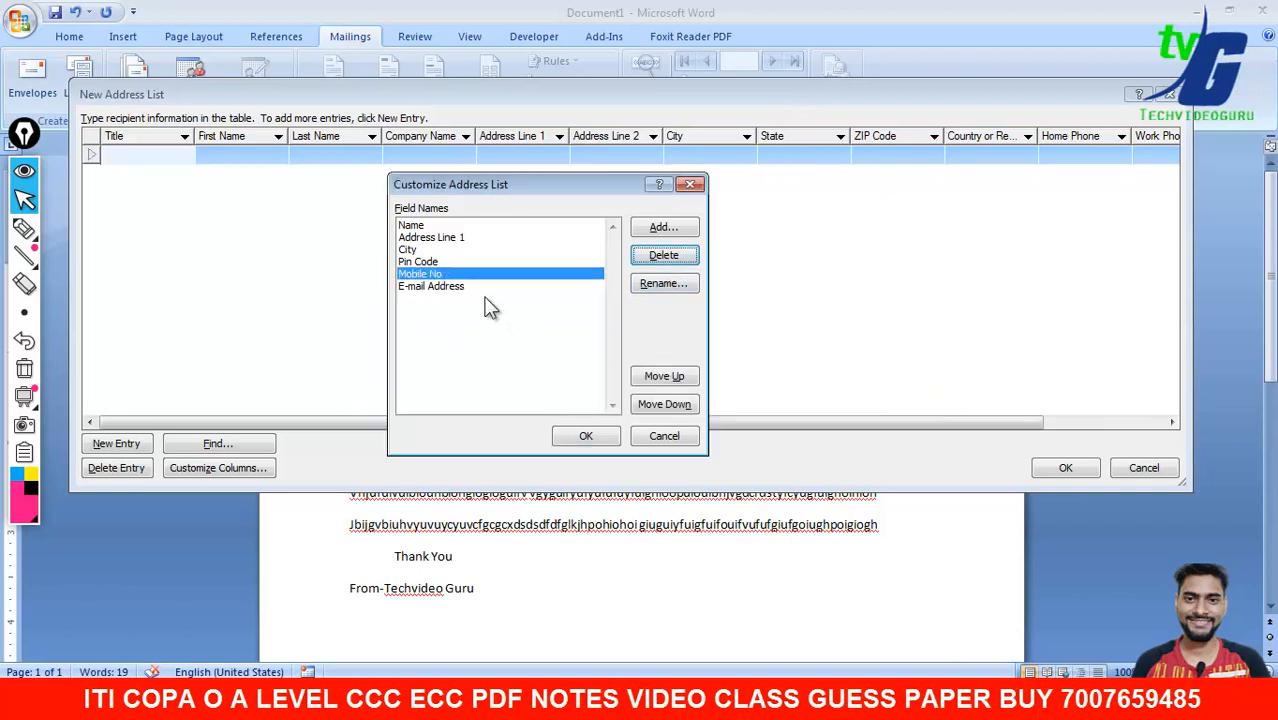
pyautogui.click(665, 257)
pyautogui.click(597, 398)
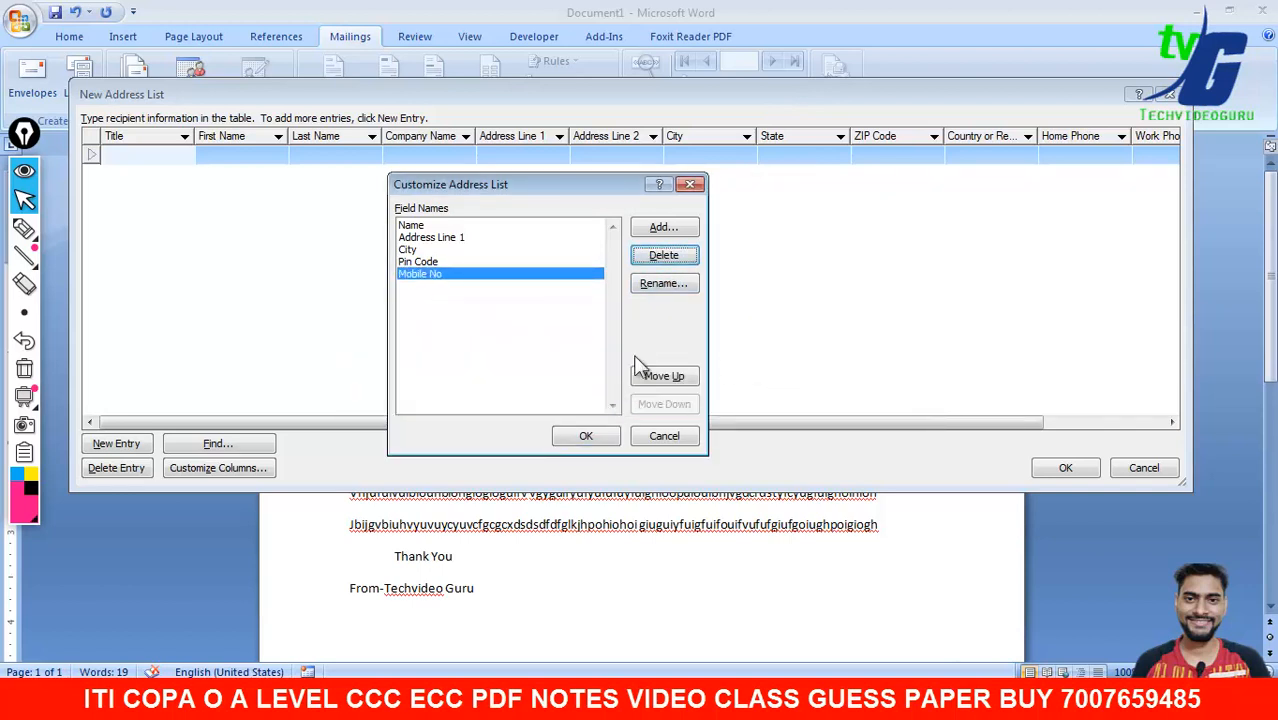
pyautogui.click(416, 226)
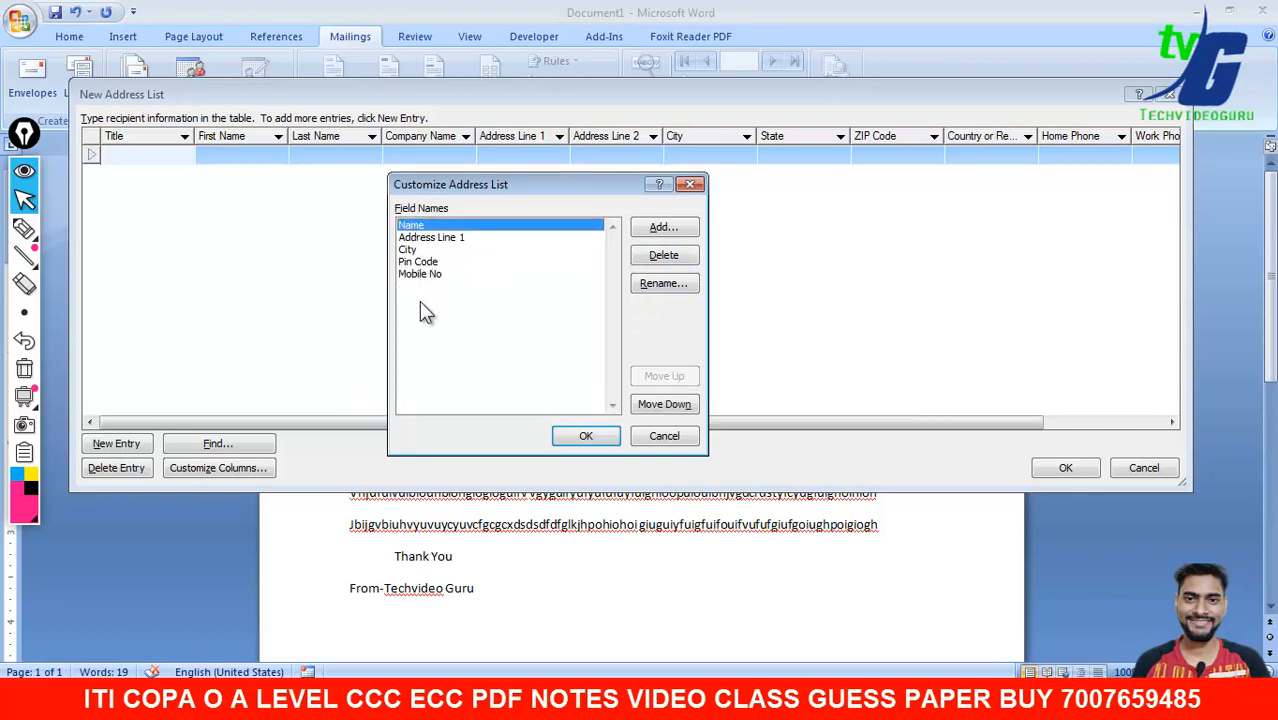
pyautogui.moveTo(450, 186); pyautogui.dragTo(369, 210)
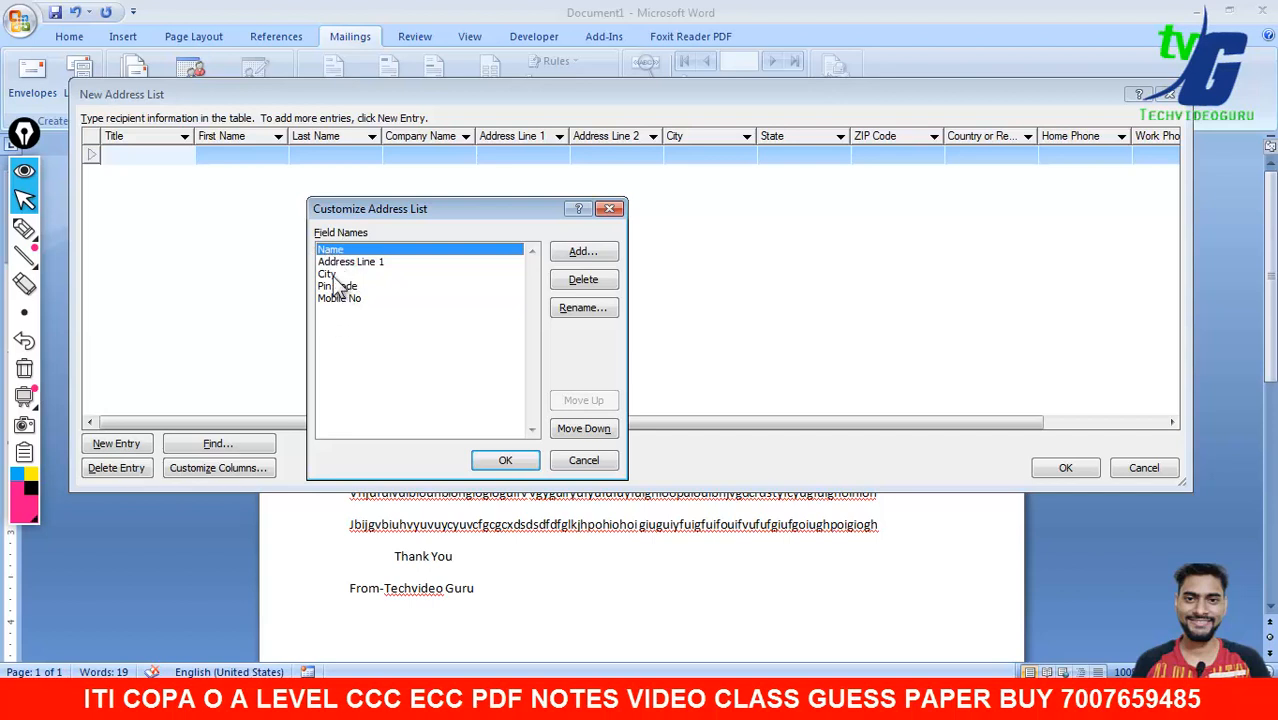
pyautogui.click(505, 462)
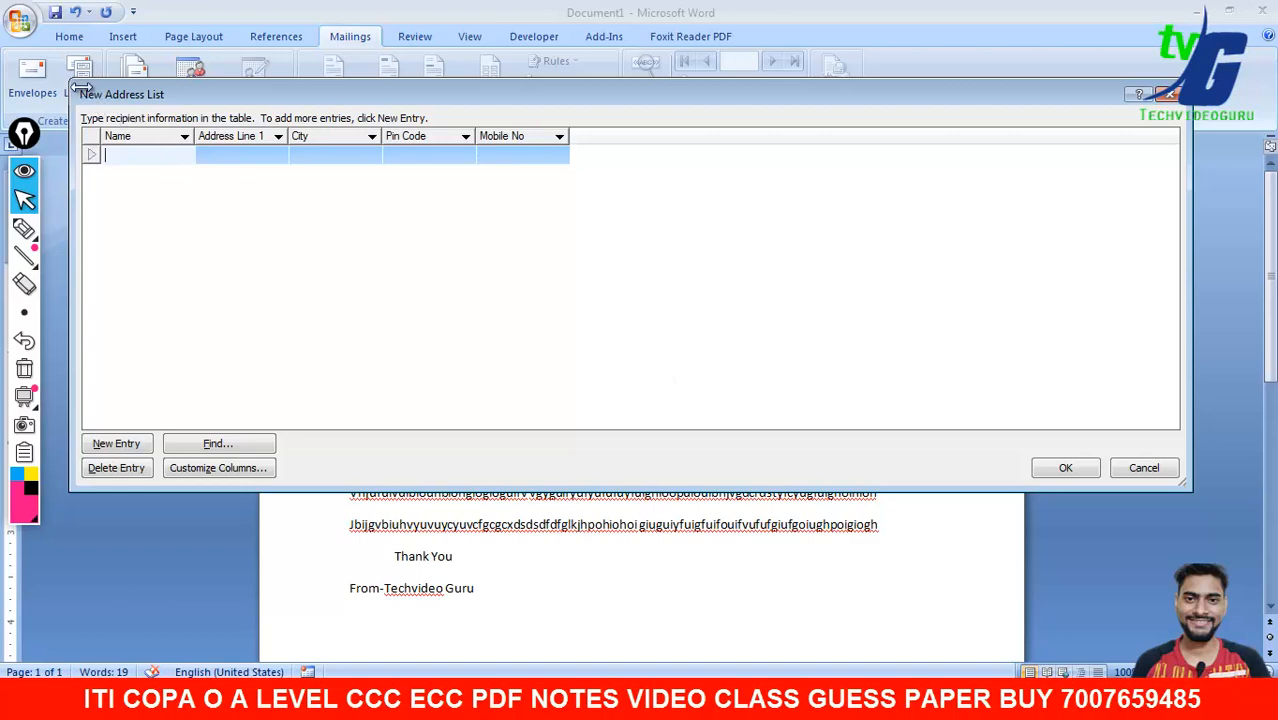
# - Shrink and reposition the New Address List, then enter the first recipient's name
pyautogui.moveTo(68, 86); pyautogui.dragTo(329, 114)
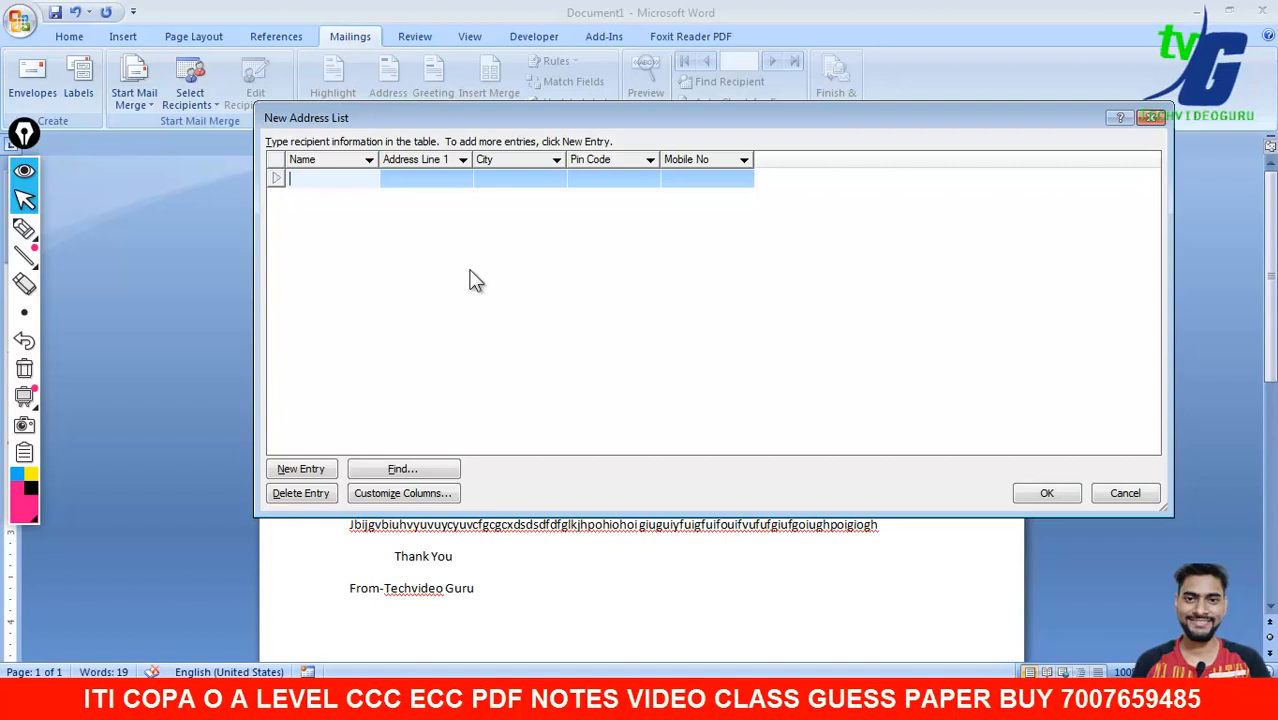
pyautogui.moveTo(386, 115); pyautogui.dragTo(442, 167)
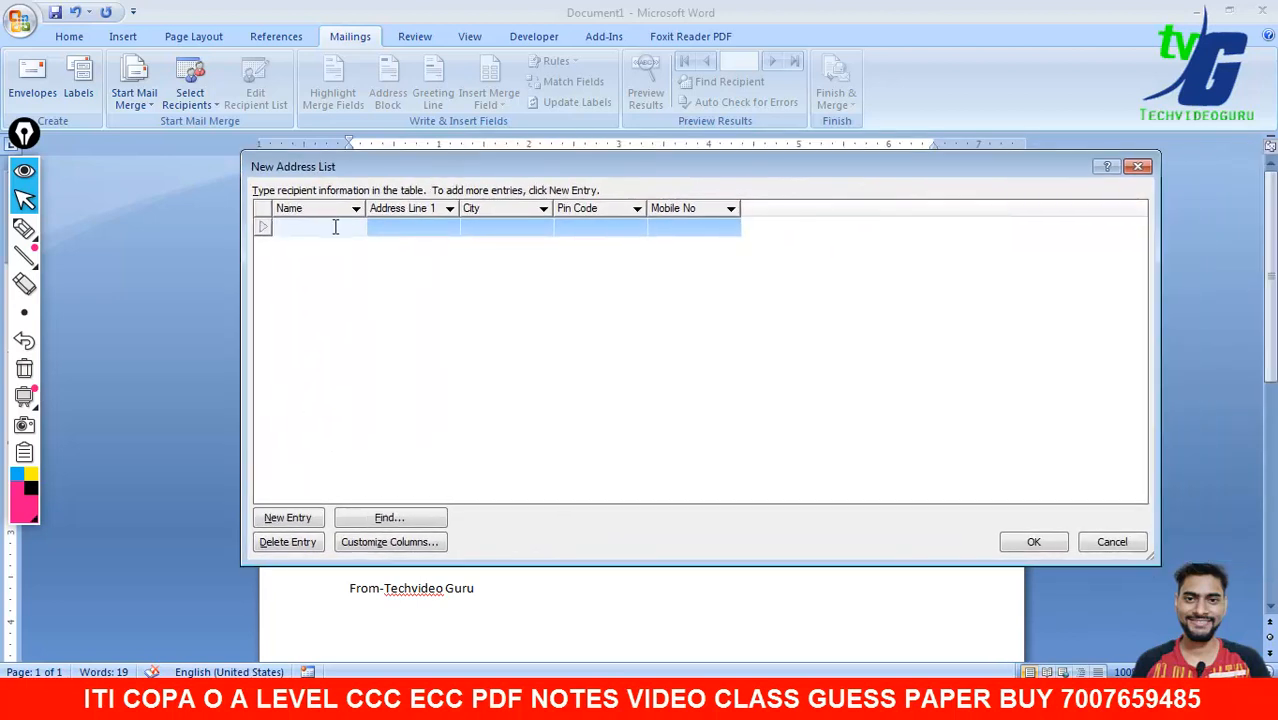
pyautogui.write('vikas')
# - Enter the first recipient's address, city, pin code and mobile number, starting a new row
pyautogui.click(425, 227)
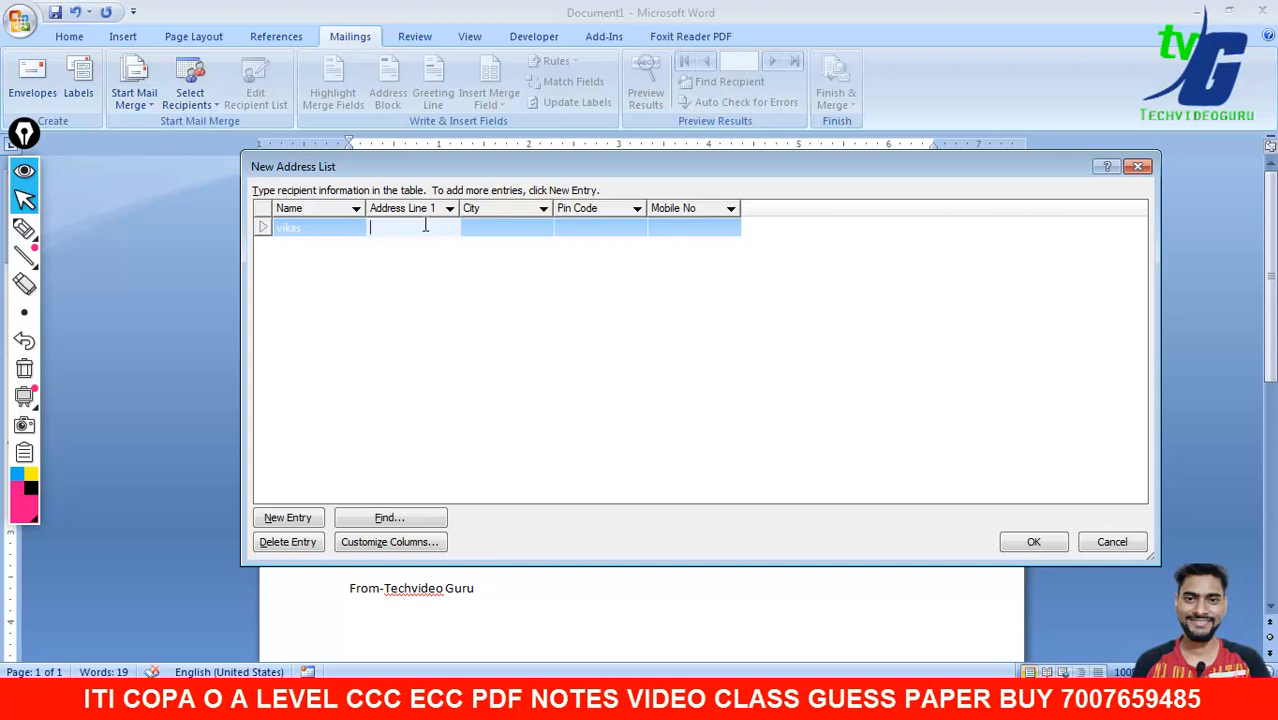
pyautogui.write('rama devi')
pyautogui.press('Tab')
pyautogui.write('kanpur')
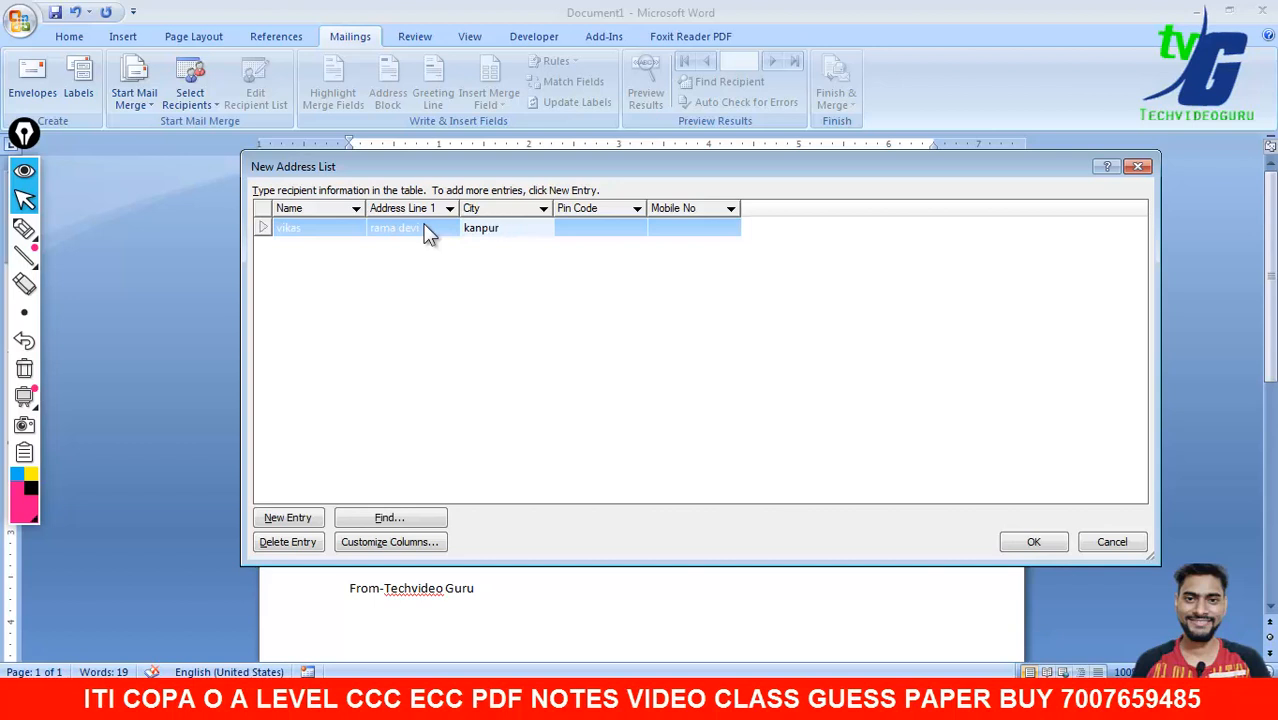
pyautogui.press('Tab')
pyautogui.write('2014545')
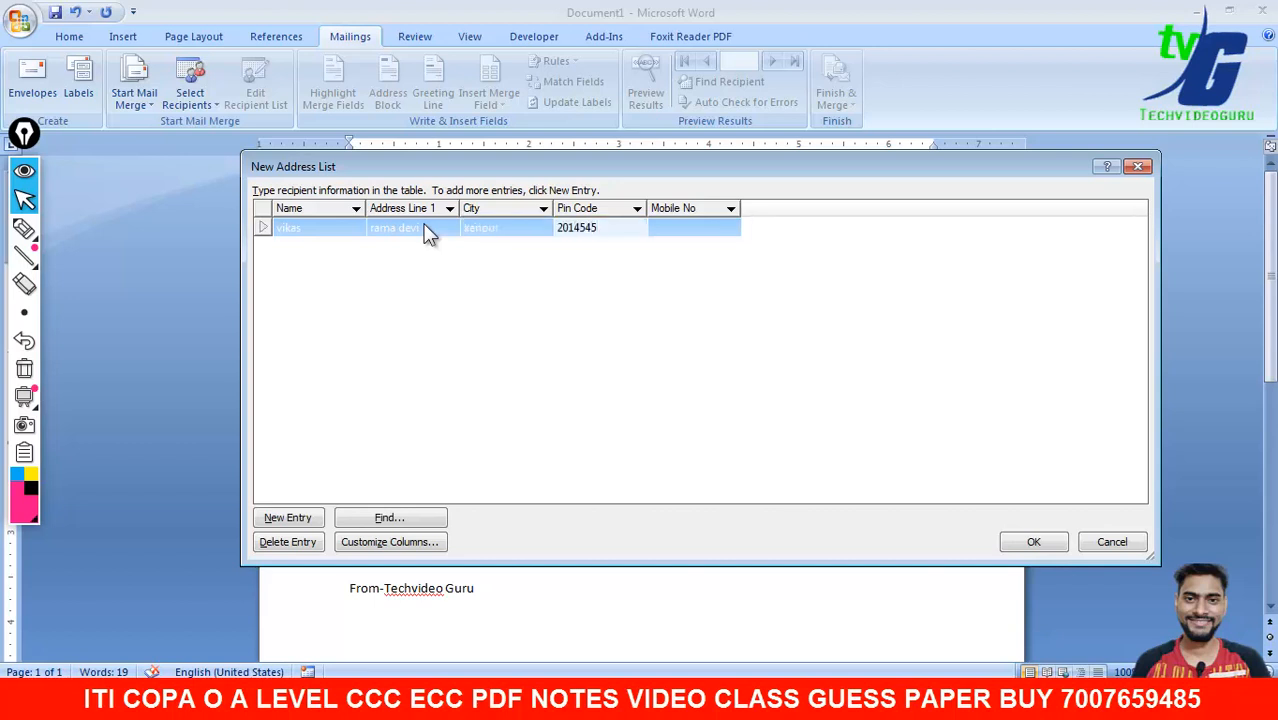
pyautogui.press('Tab')
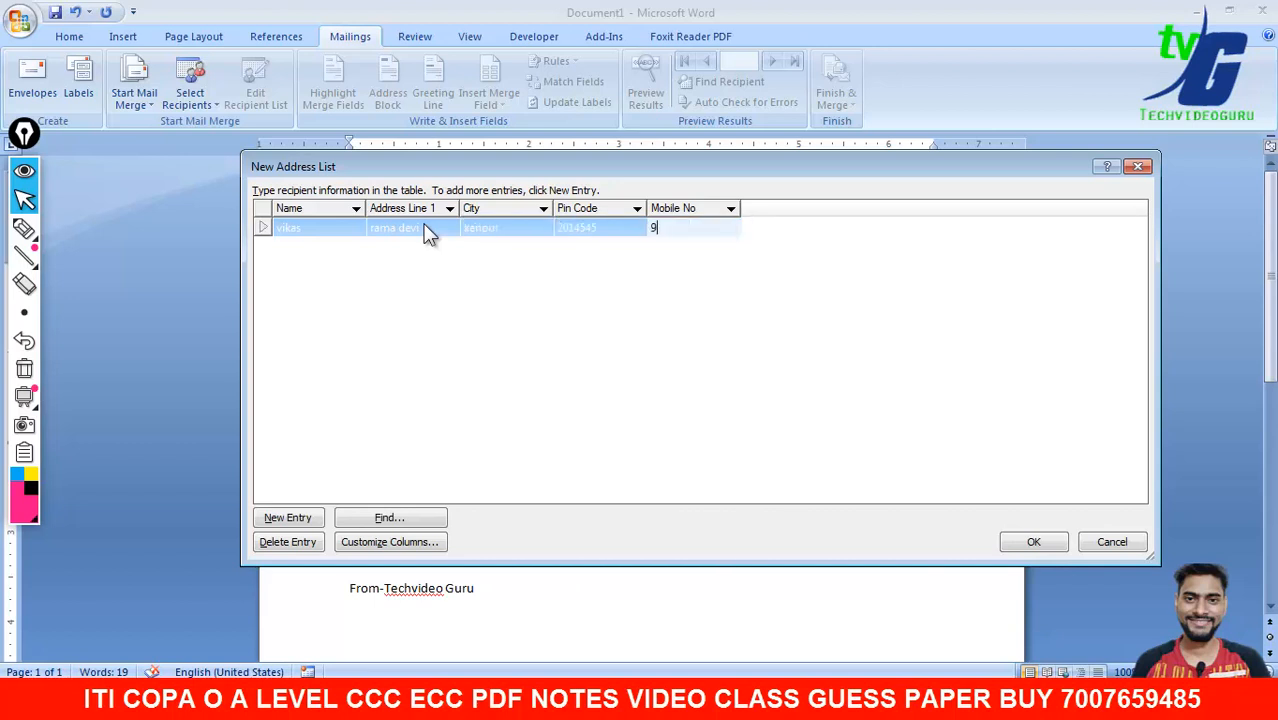
pyautogui.press('Tab')
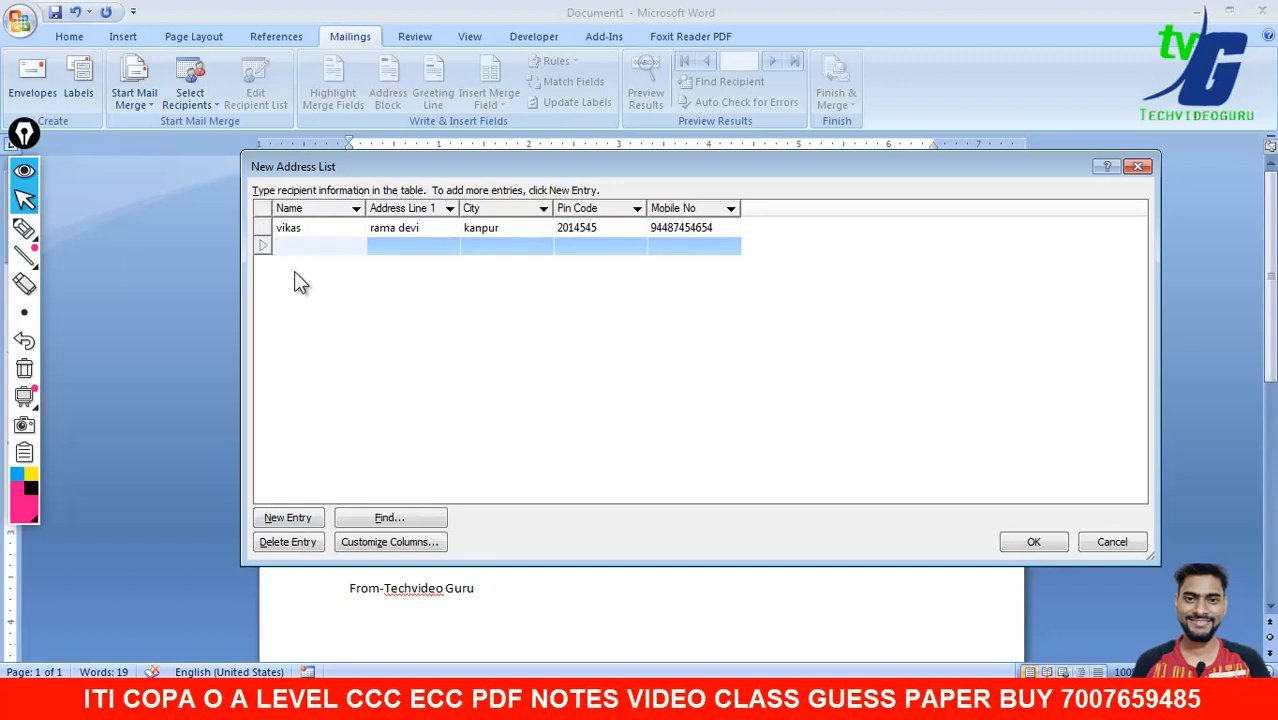
# - Enter the second recipient's name, address, city, pin code and mobile number
pyautogui.write('rajesh')
pyautogui.press('Tab')
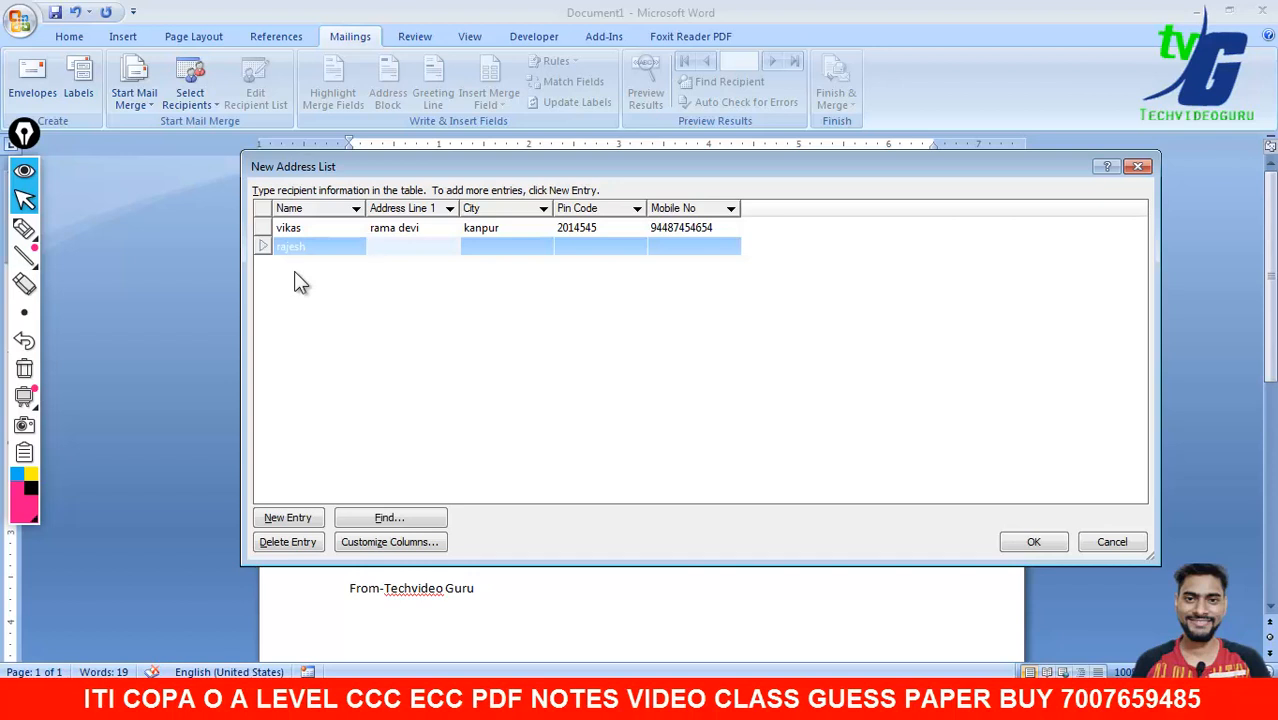
pyautogui.write('ja')
pyautogui.press('BackSpace')
pyautogui.press('BackSpace')
pyautogui.write('janki nagar')
pyautogui.press('Tab')
pyautogui.write('luc')
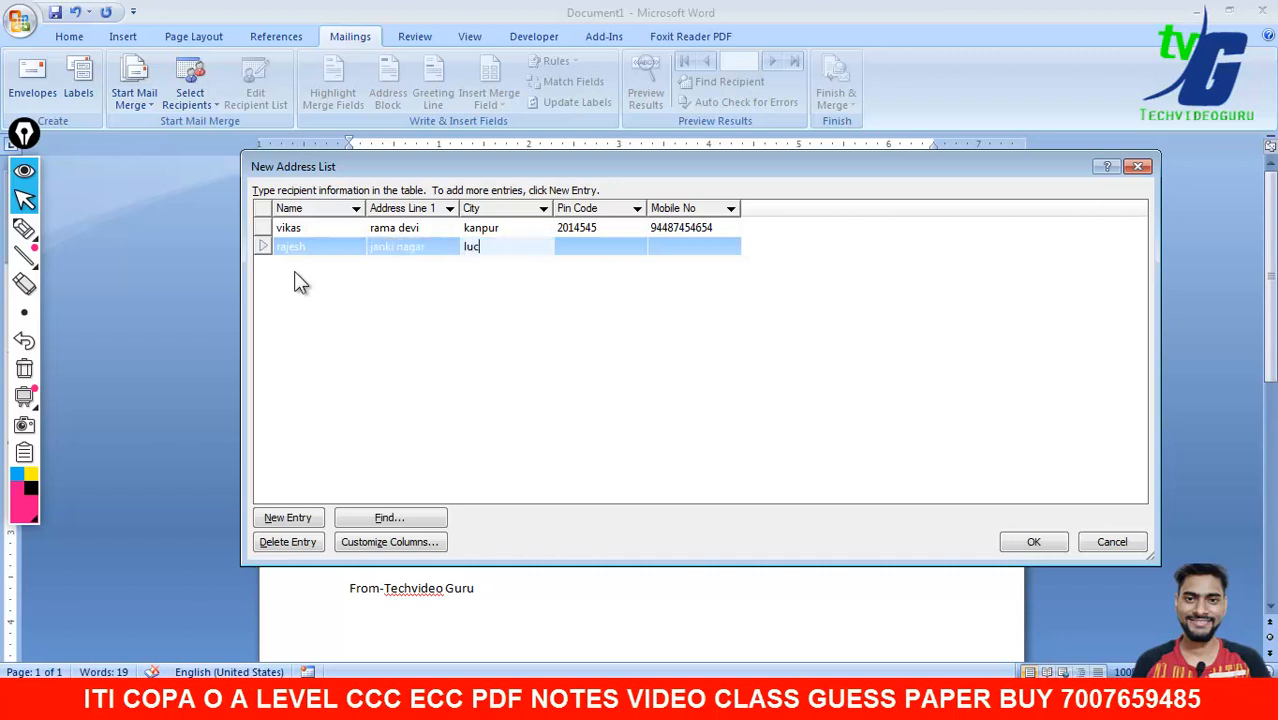
pyautogui.write('know')
pyautogui.press('Tab')
pyautogui.write('21545487')
pyautogui.press('BackSpace')
pyautogui.press('Tab')
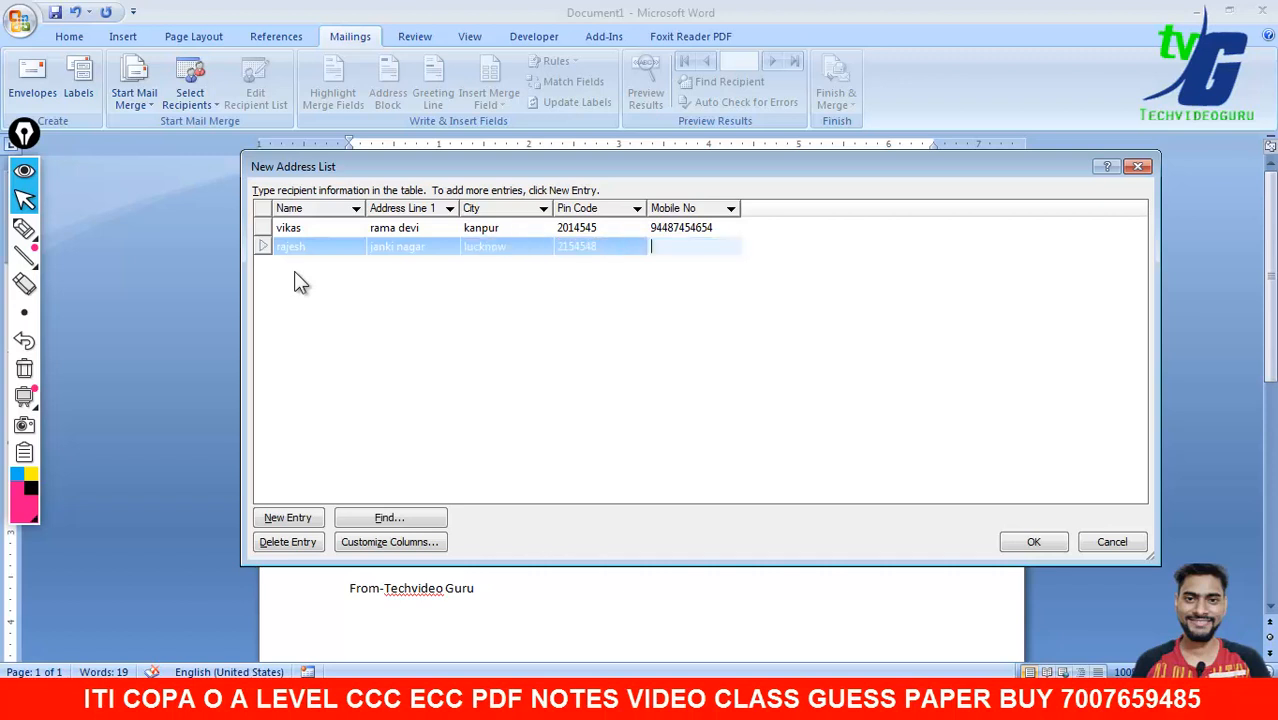
pyautogui.press('Tab')
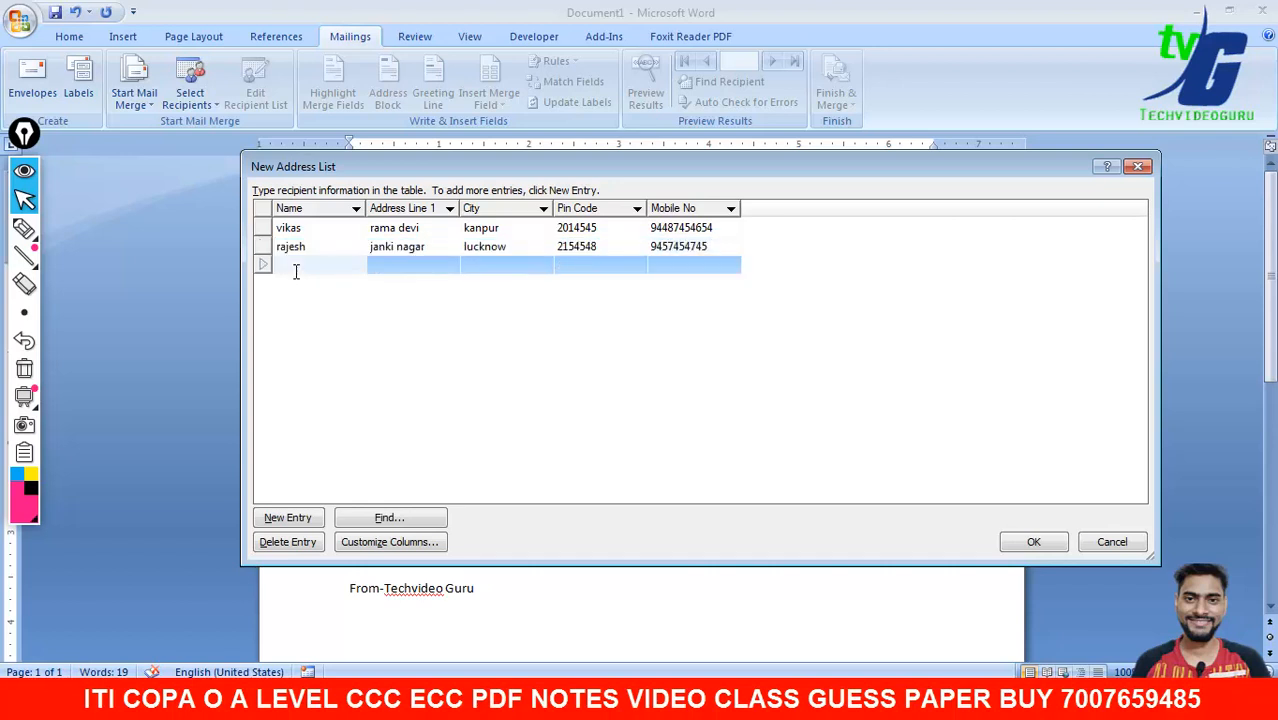
# - Enter the third recipient's name, address, city, pin code and mobile number
pyautogui.write('deepak')
pyautogui.press('Tab')
pyautogui.write('secror 12')
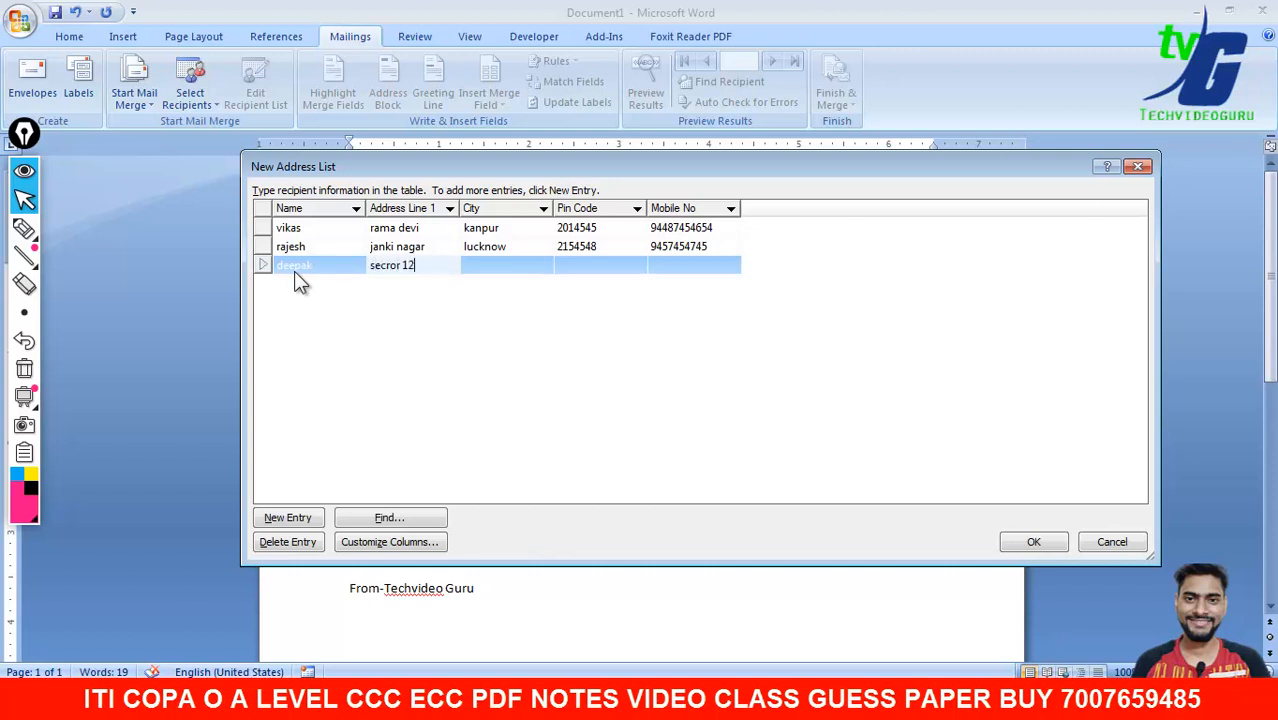
pyautogui.press('Tab')
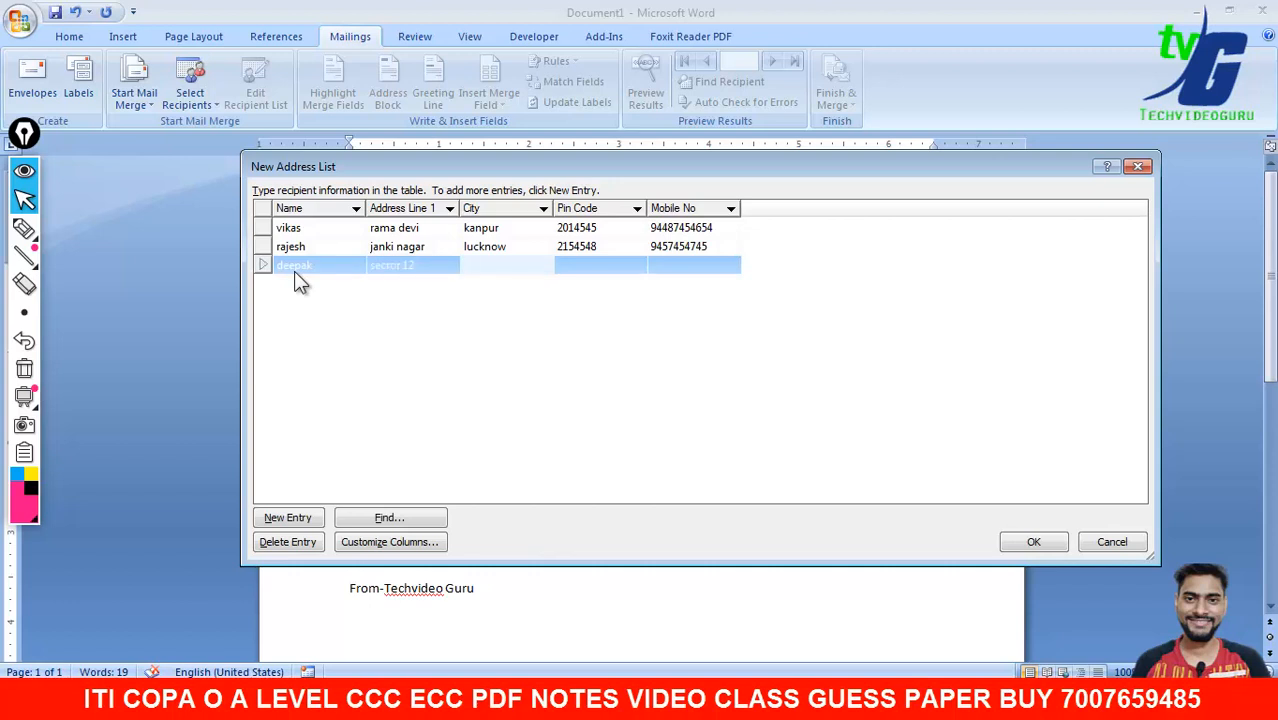
pyautogui.write('delhi')
pyautogui.press('Tab')
pyautogui.write('24548')
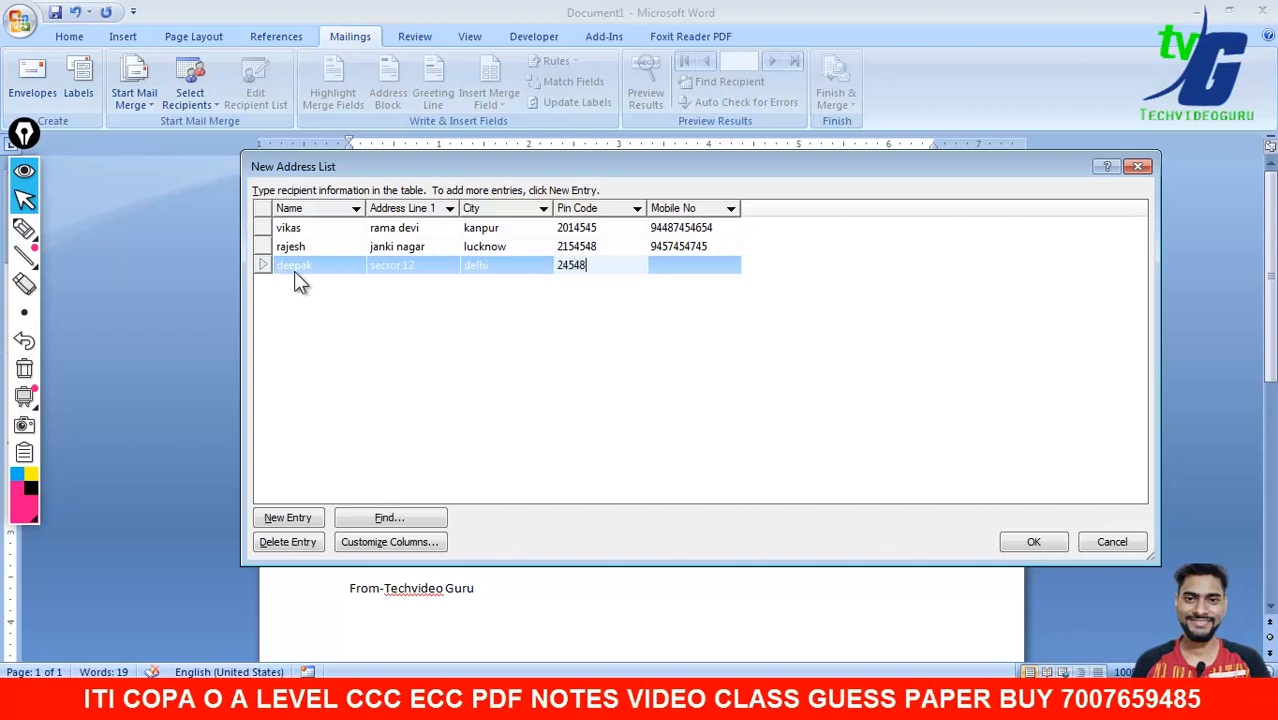
pyautogui.write('45')
pyautogui.press('Tab')
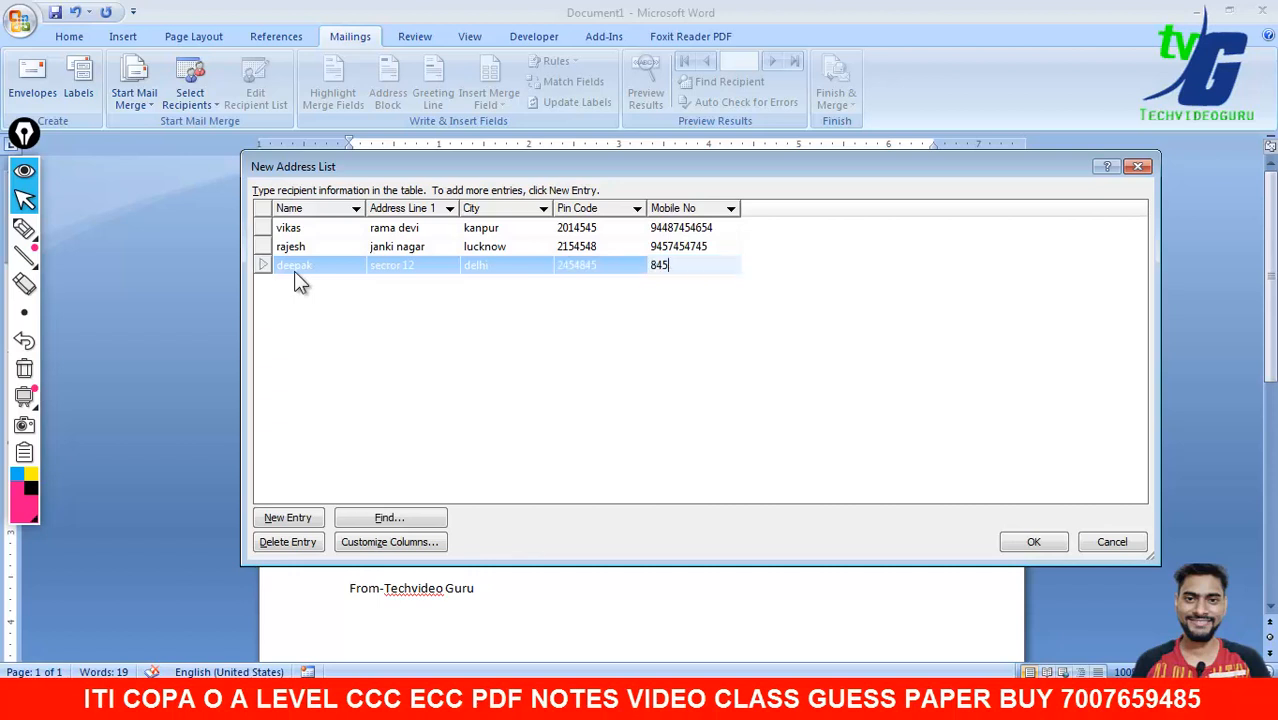
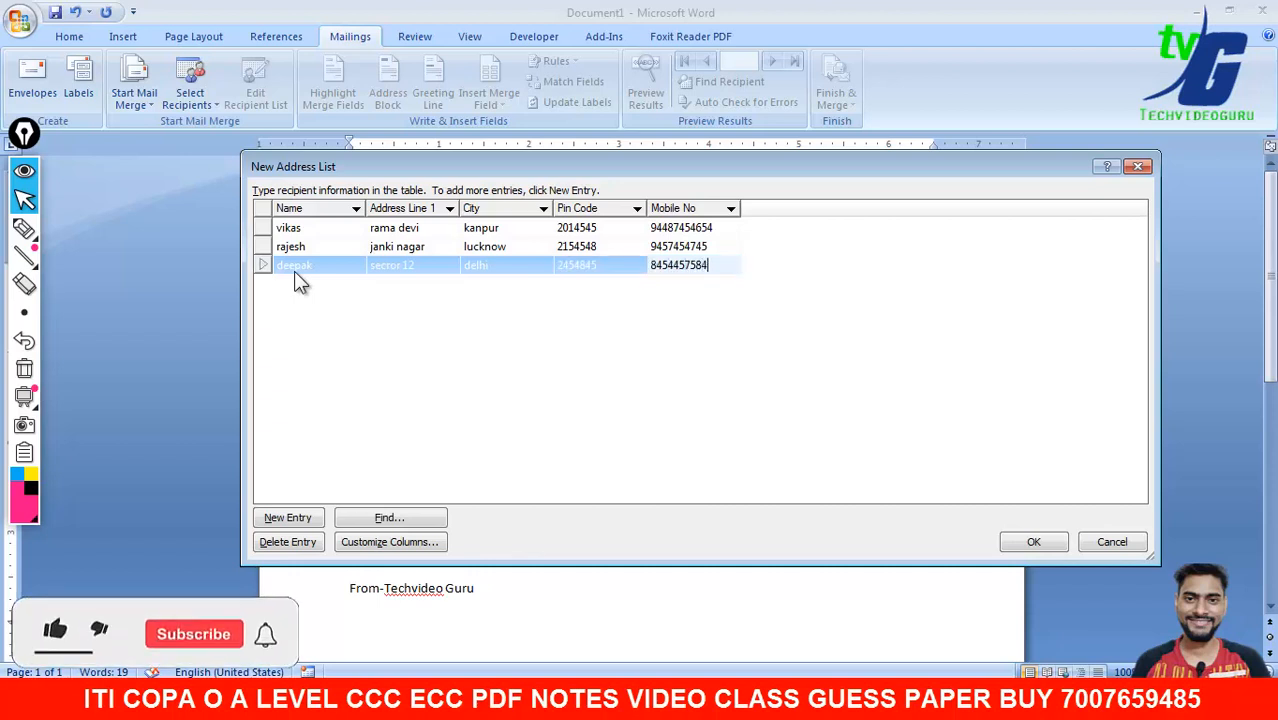
pyautogui.press('Tab')
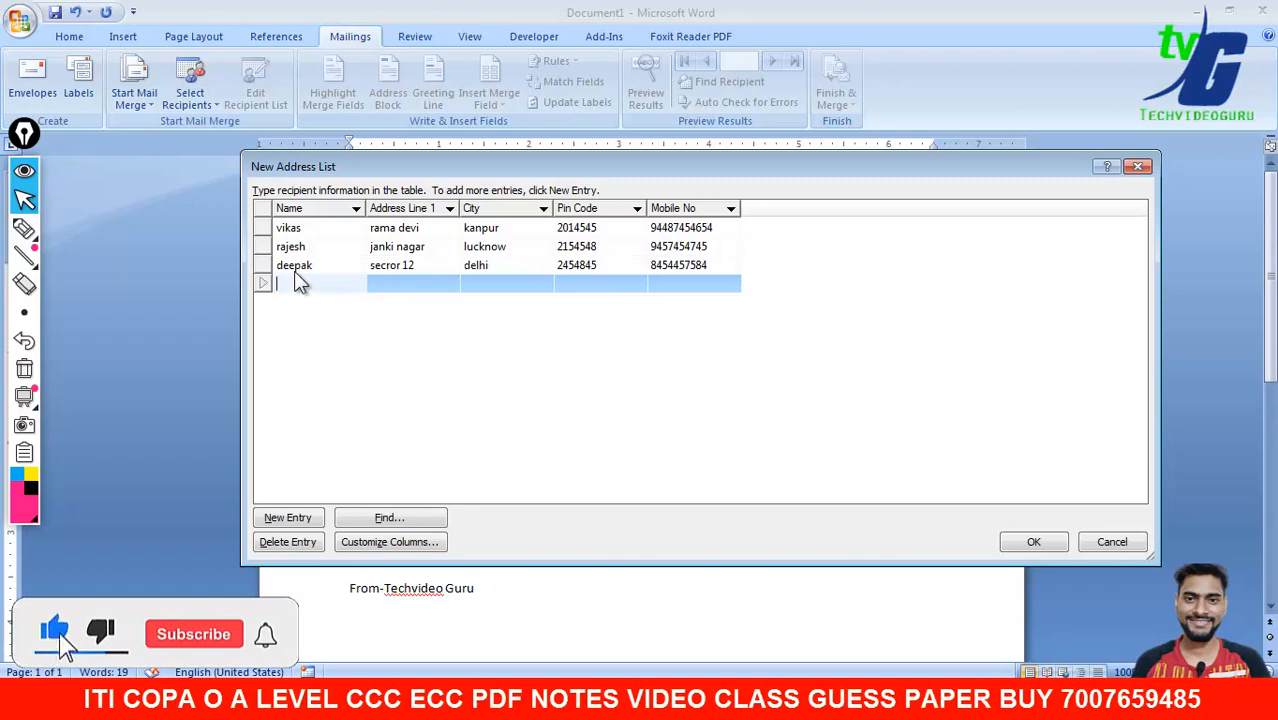
# - Enter the fourth recipient's full record and confirm the address list
pyautogui.write('ra')
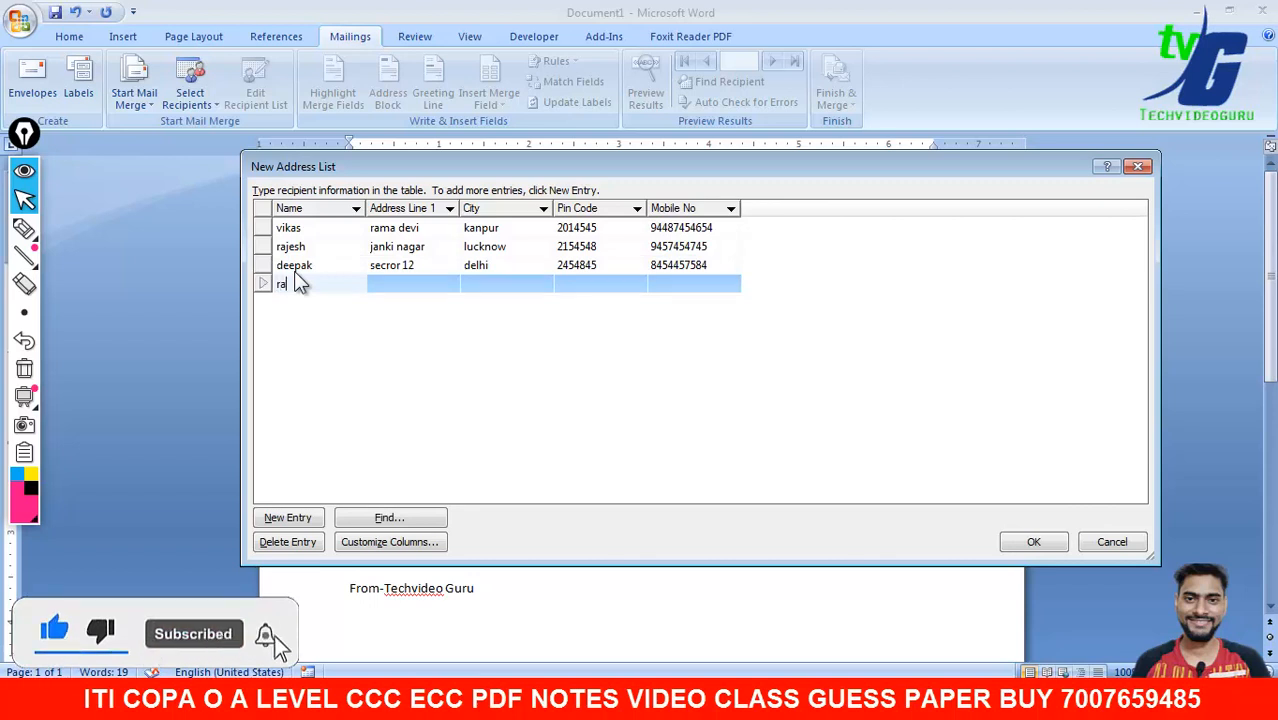
pyautogui.write('h')
pyautogui.press('Tab')
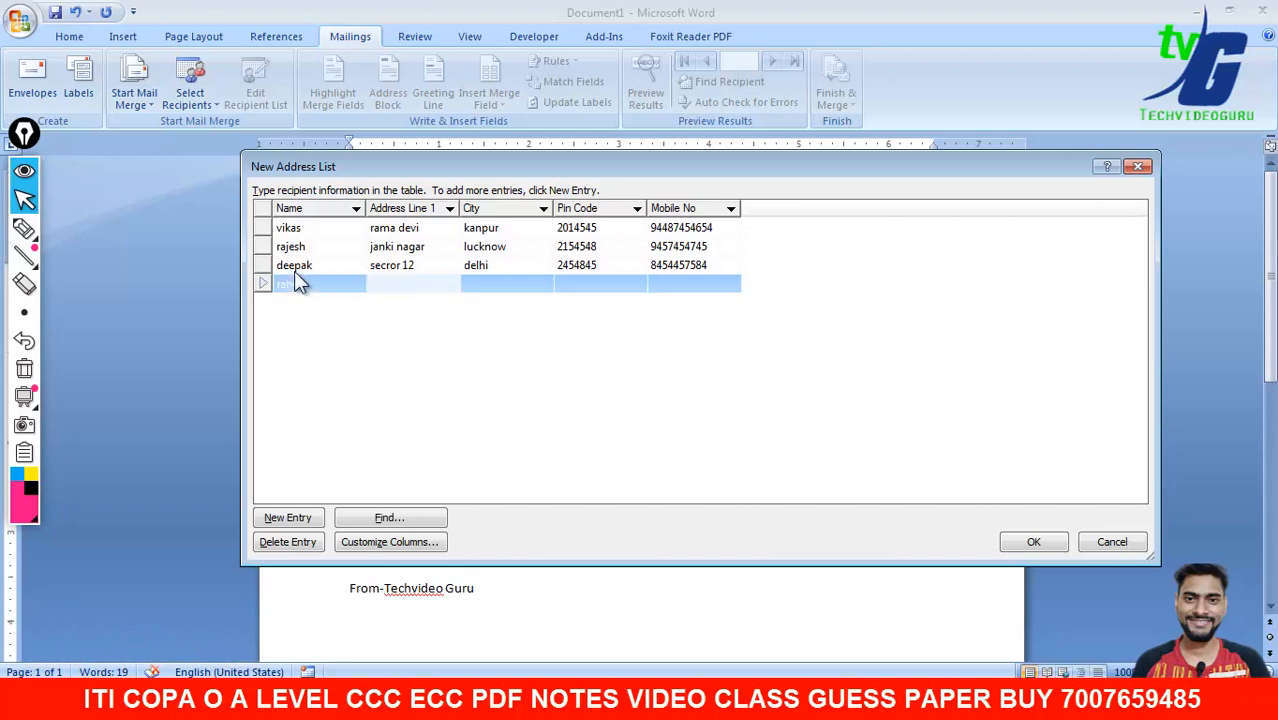
pyautogui.write('sector 34')
pyautogui.press('Tab')
pyautogui.write('noida')
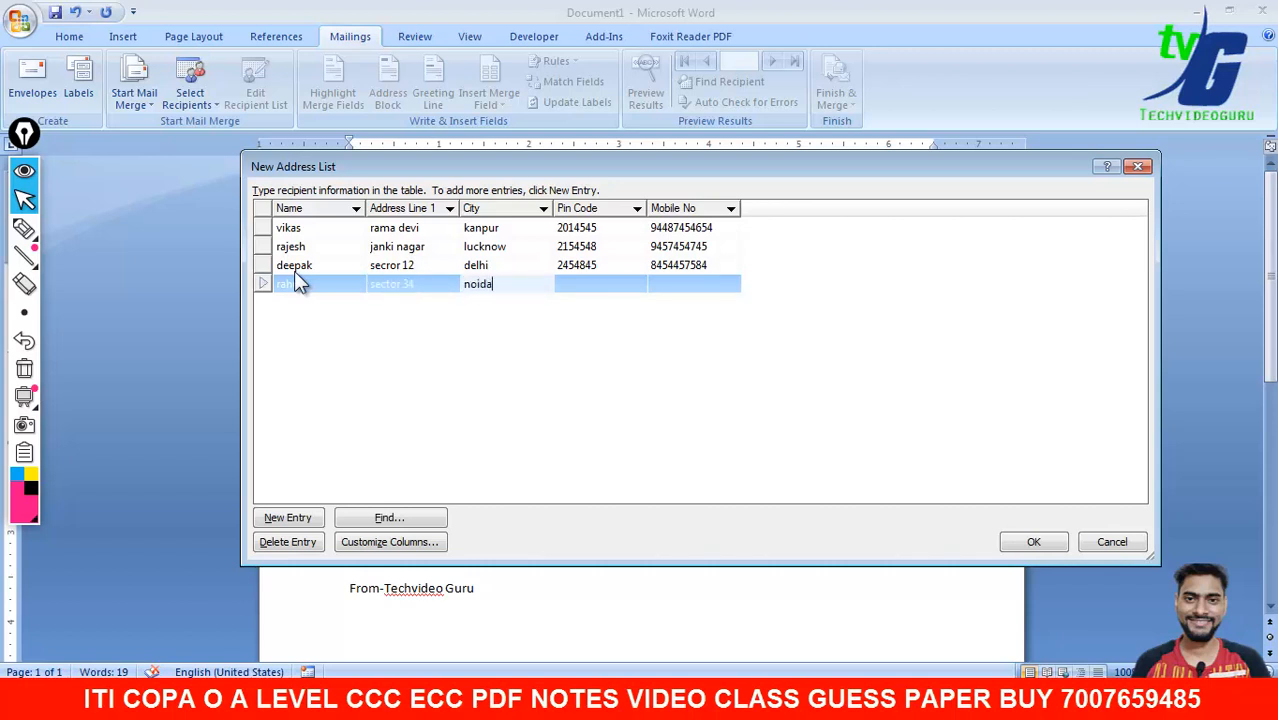
pyautogui.press('Tab')
pyautogui.write('64')
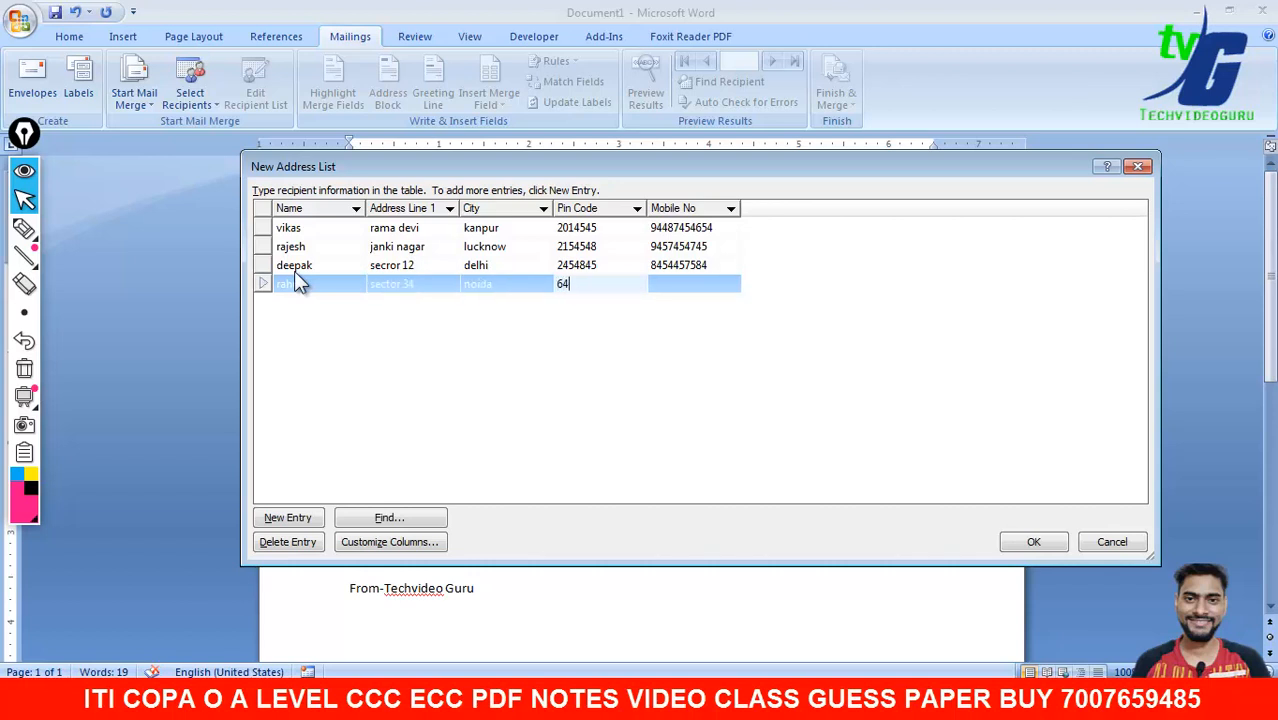
pyautogui.write('84584')
pyautogui.press('Tab')
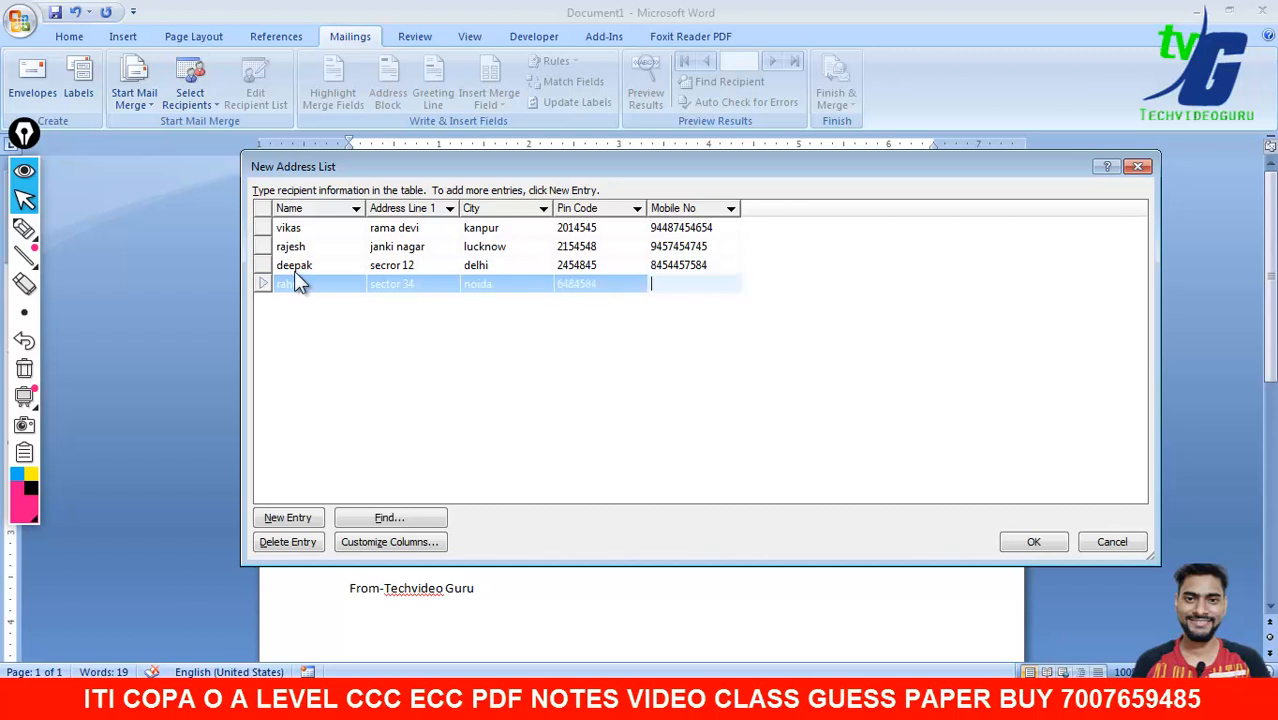
pyautogui.moveTo(475, 170); pyautogui.dragTo(391, 138)
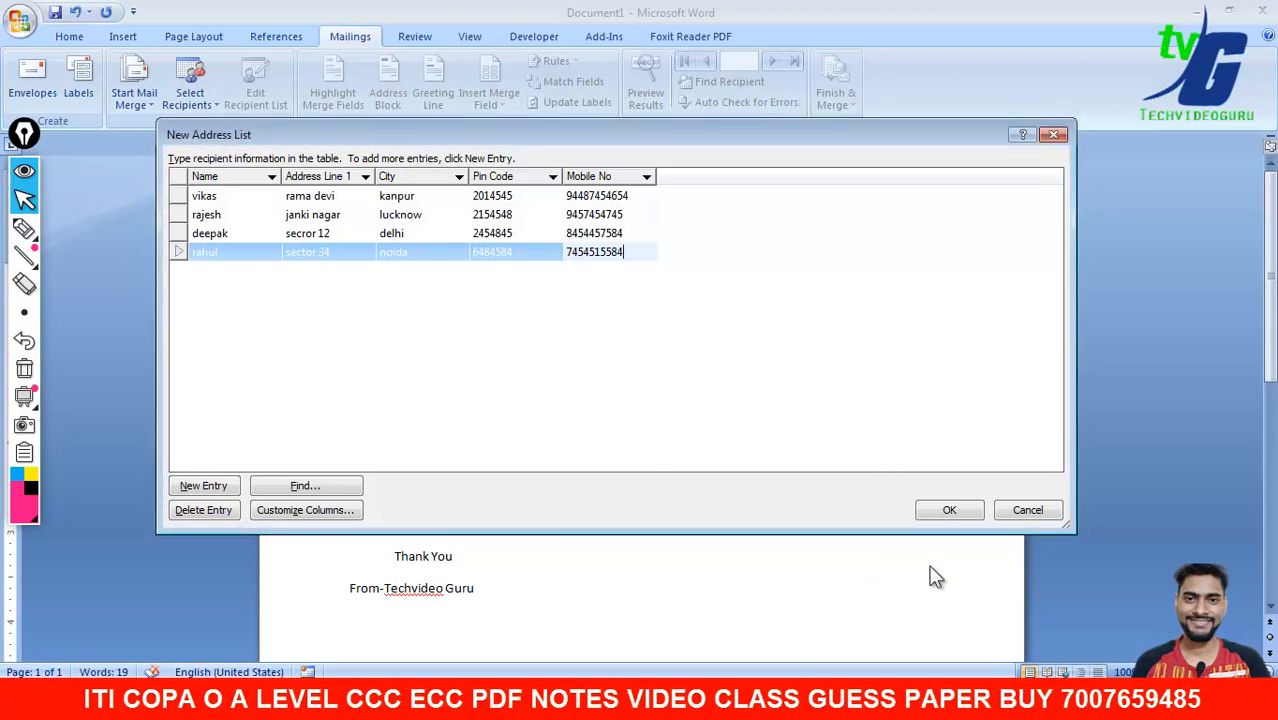
pyautogui.click(940, 514)
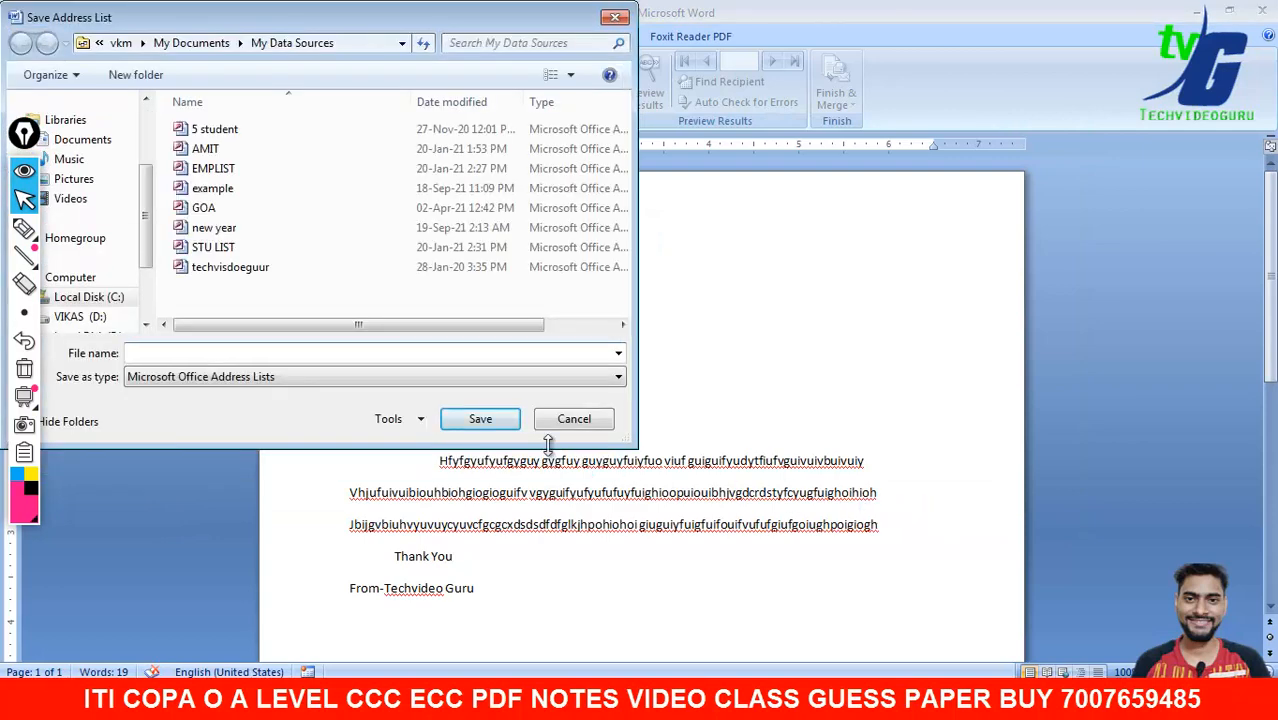
# - Save the address list as 'diwaligreatings'
pyautogui.moveTo(68, 25); pyautogui.dragTo(132, 53)
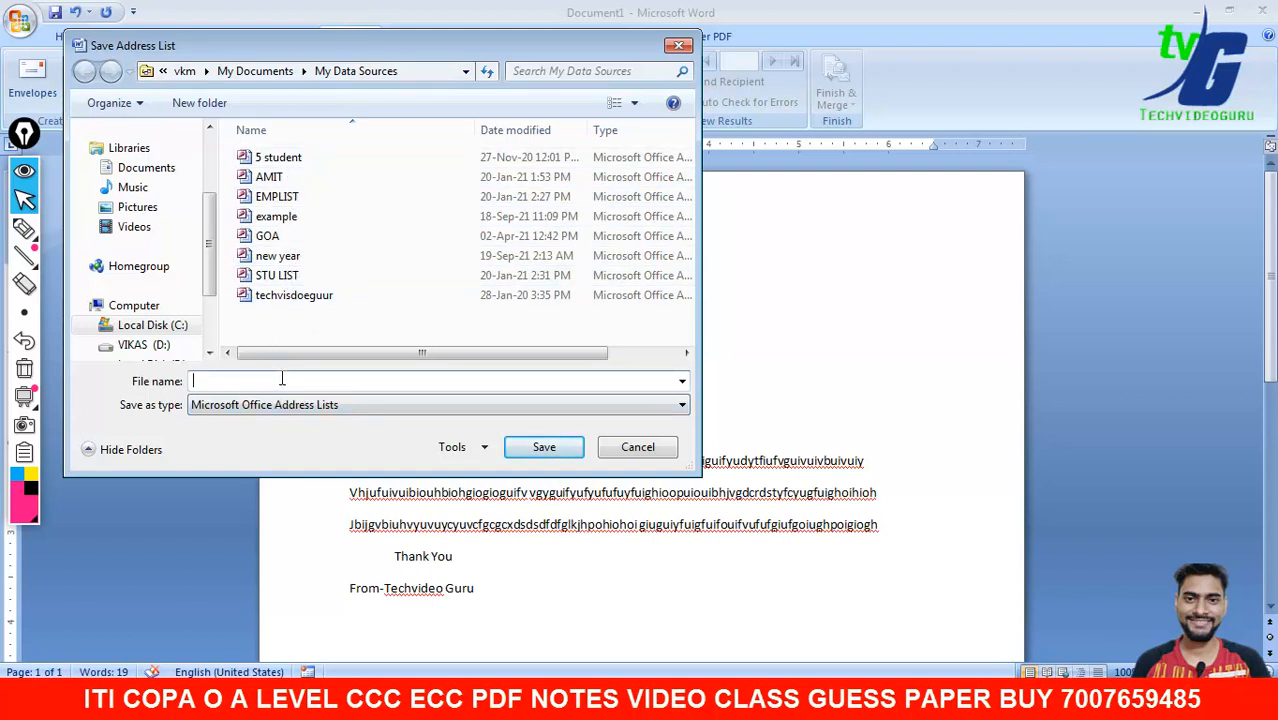
pyautogui.write('iwaligreatings')
pyautogui.click(541, 455)
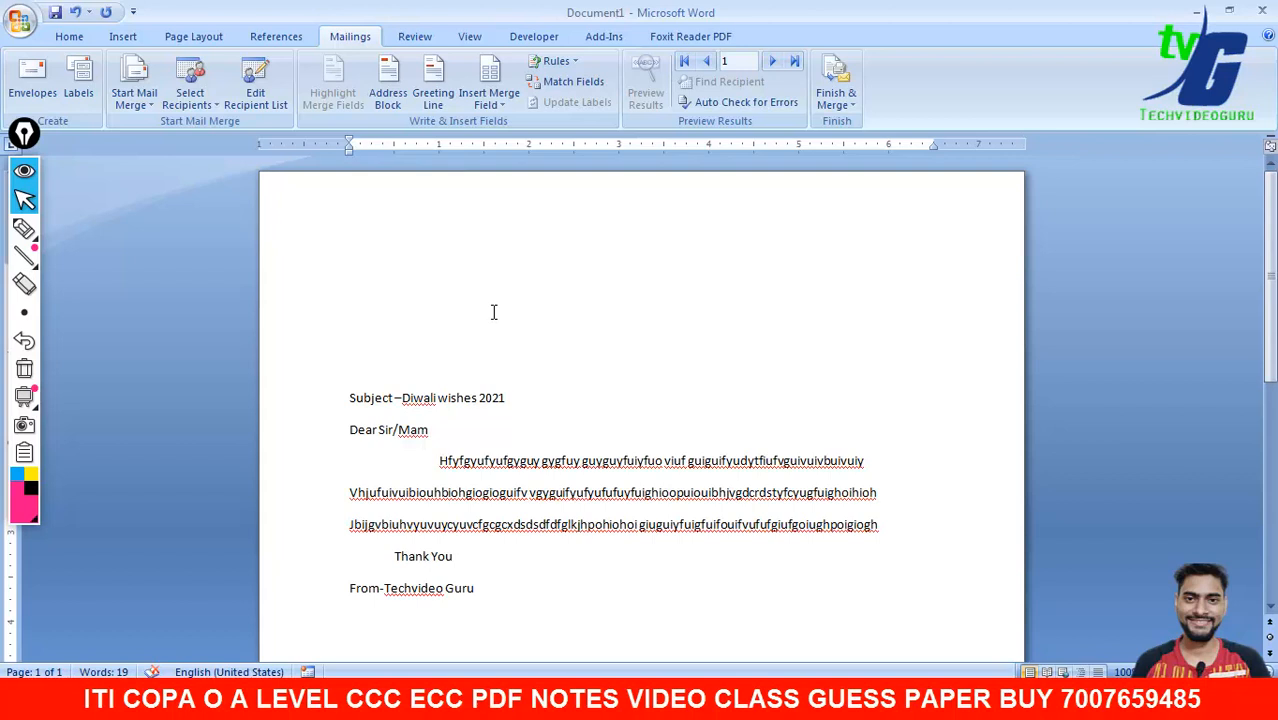
pyautogui.click(361, 370)
pyautogui.click(355, 269)
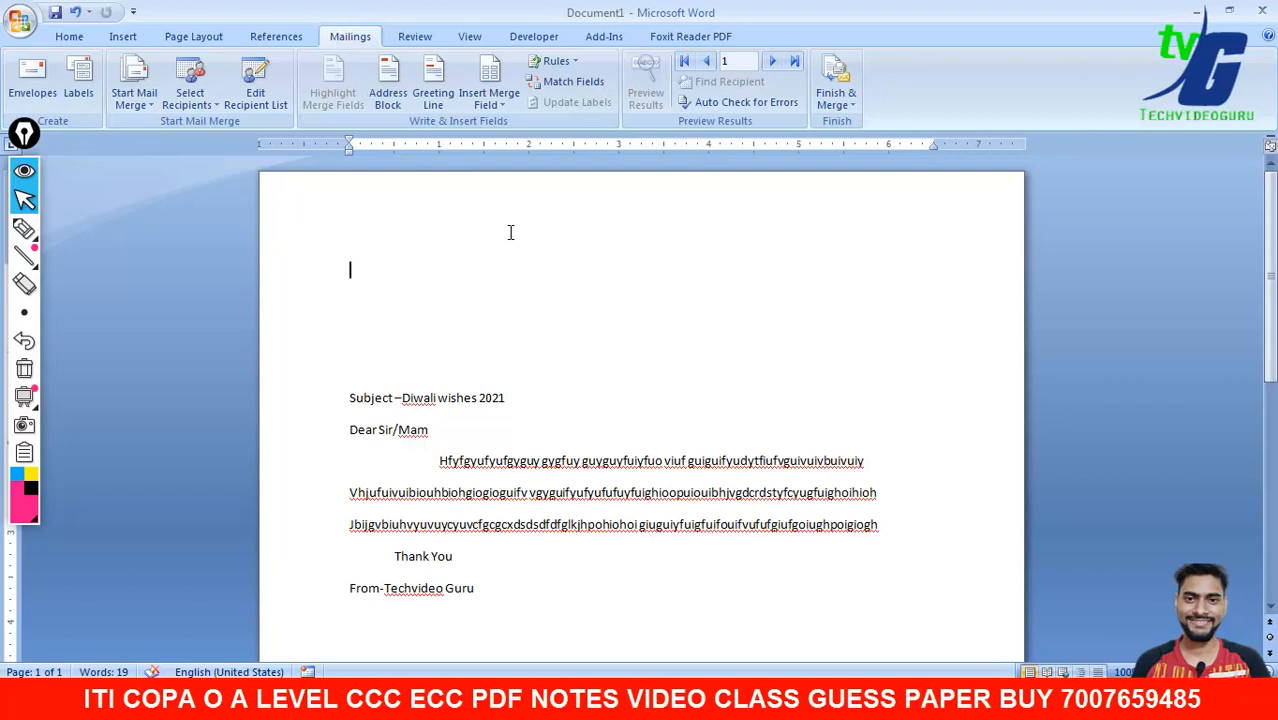
# - Open the Mail Merge Recipients list showing the four diwaligreatings records
pyautogui.click(257, 92)
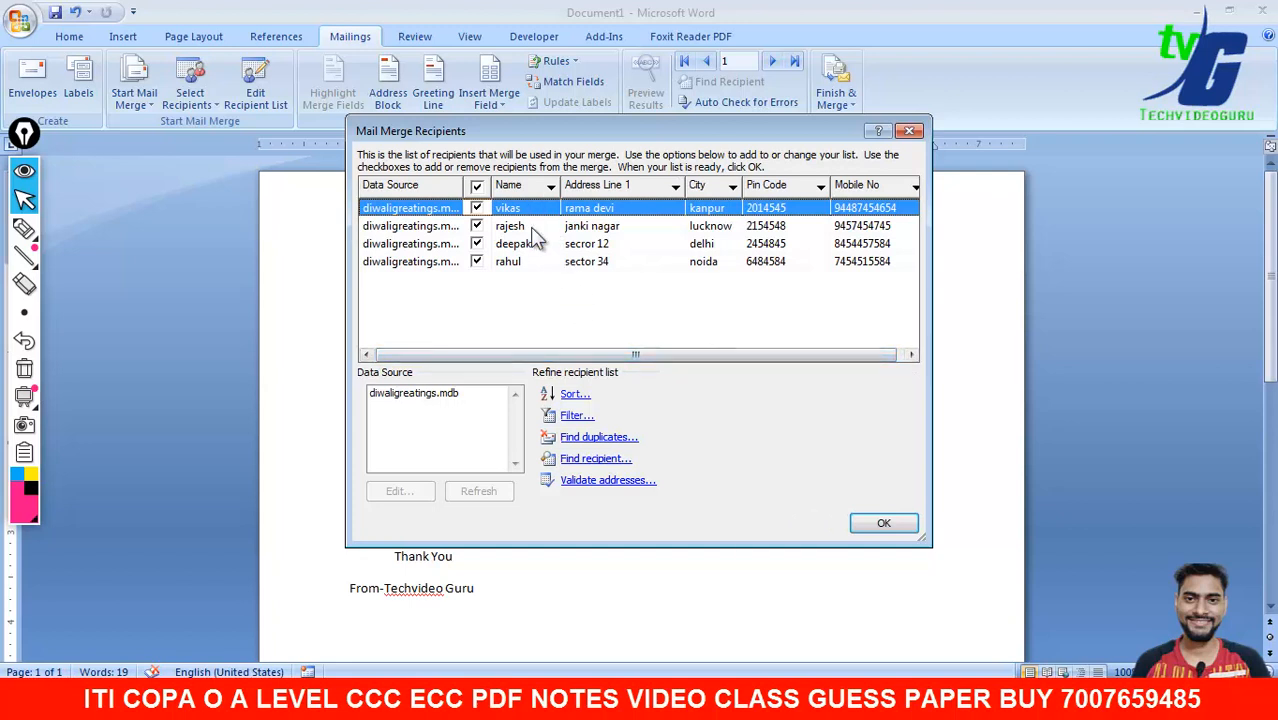
# - Uncheck all four recipient rows so none are included in the merge
pyautogui.click(494, 260)
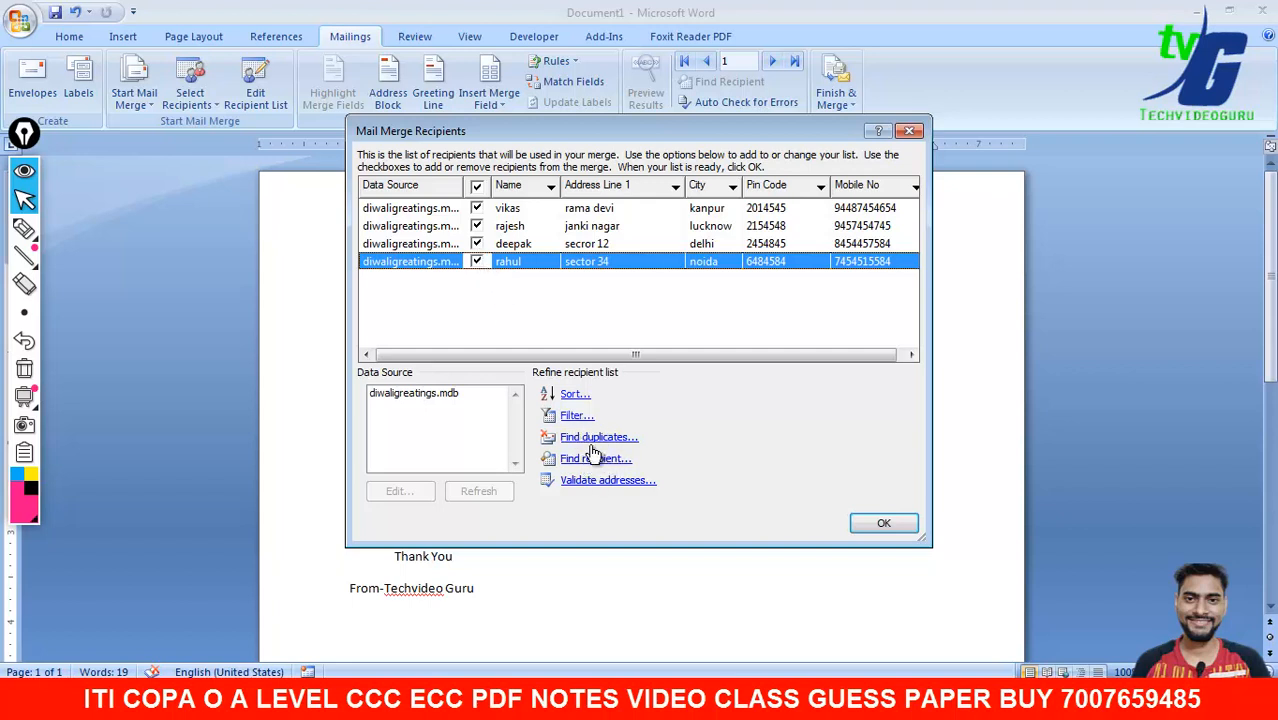
pyautogui.click(477, 261)
pyautogui.click(477, 243)
pyautogui.click(477, 225)
pyautogui.click(476, 207)
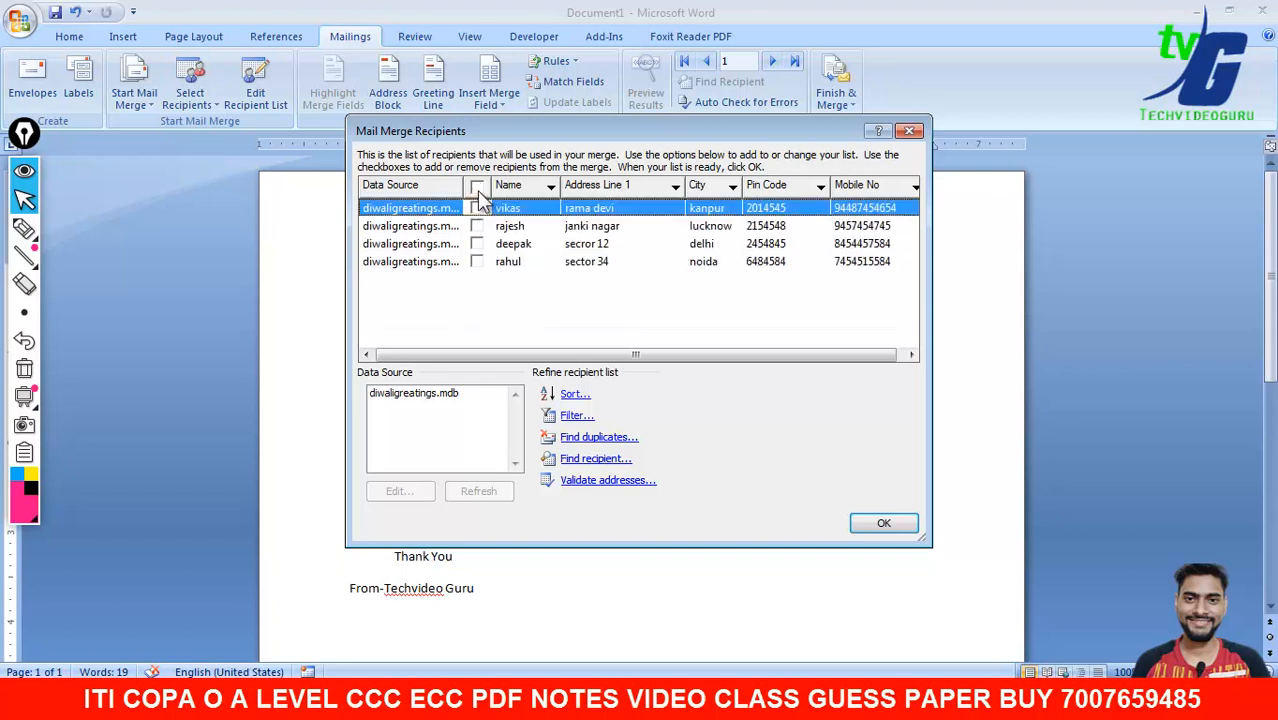
pyautogui.click(476, 208)
pyautogui.click(476, 208)
pyautogui.click(443, 265)
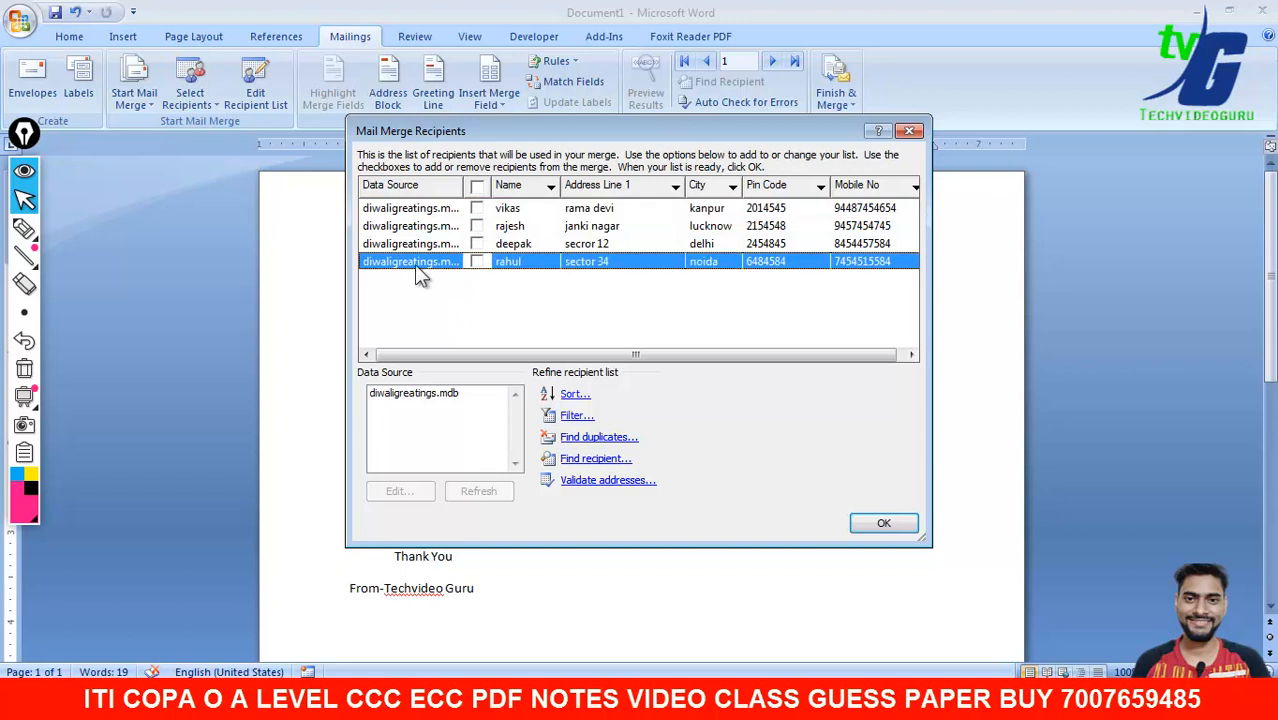
# - Try Find duplicates, Validate addresses and Filter, then keep only the fourth recipient checked
pyautogui.click(591, 437)
pyautogui.click(872, 508)
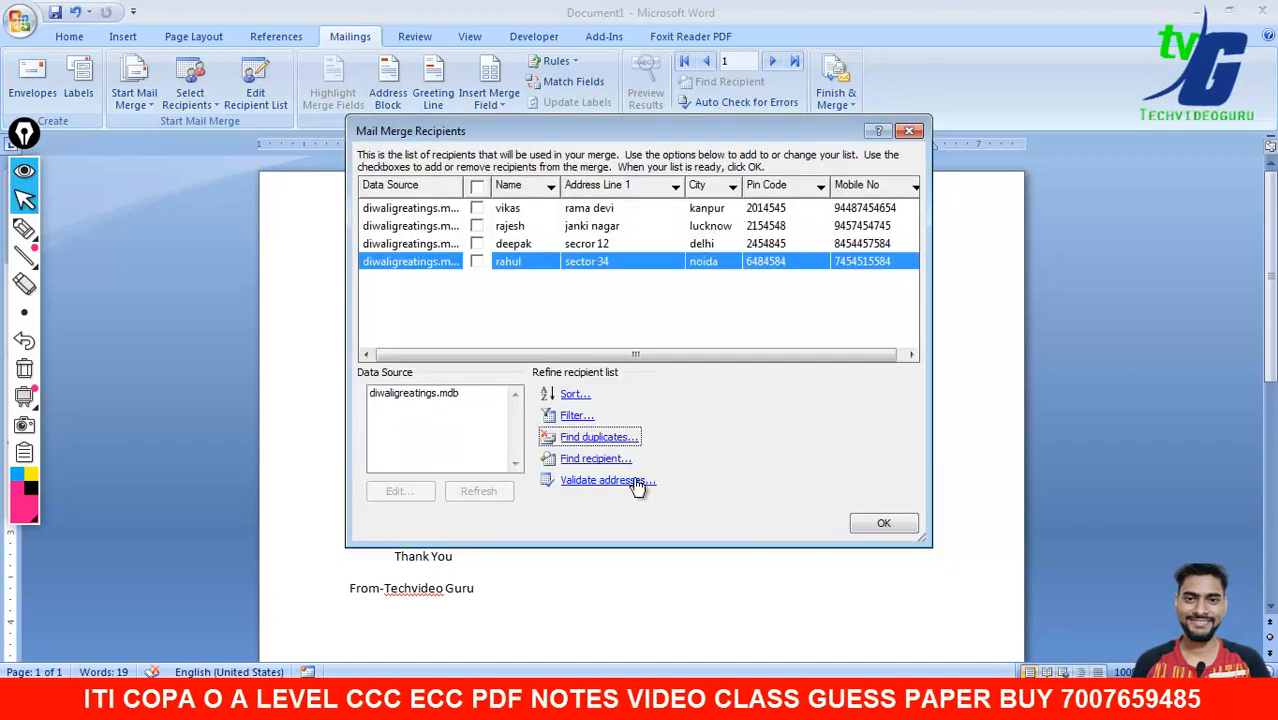
pyautogui.click(630, 481)
pyautogui.click(690, 400)
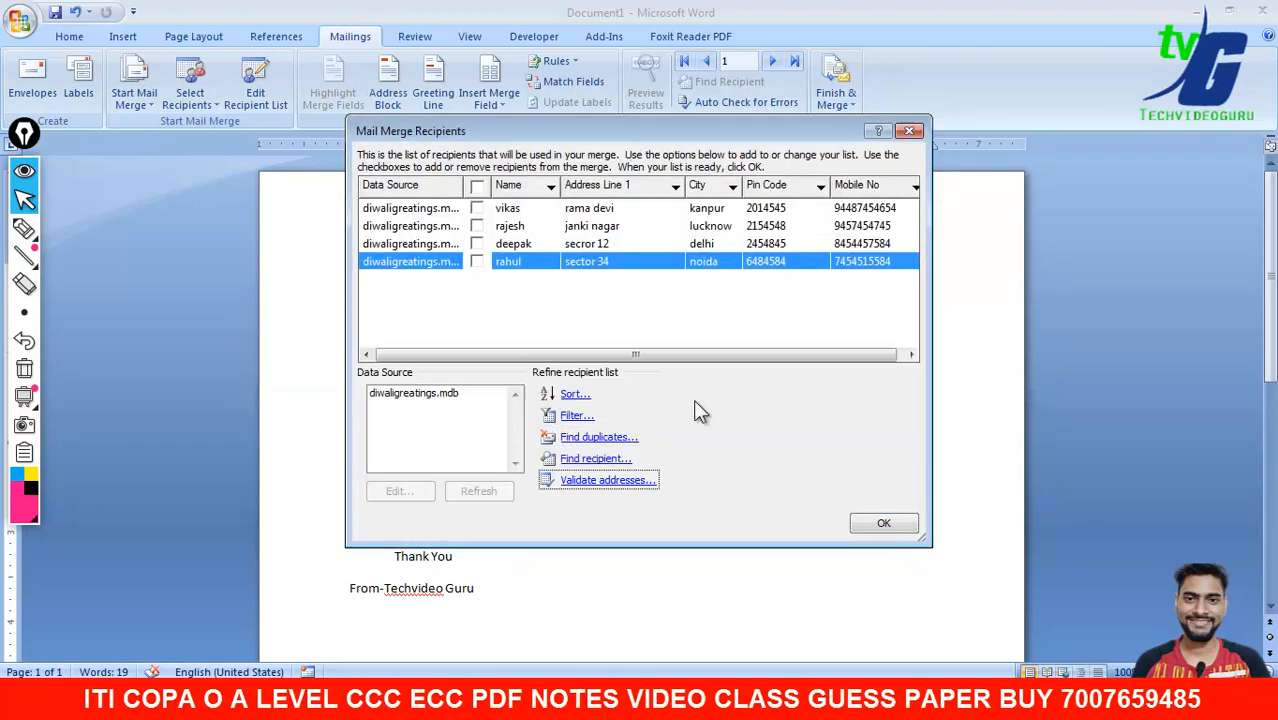
pyautogui.click(577, 416)
pyautogui.click(868, 248)
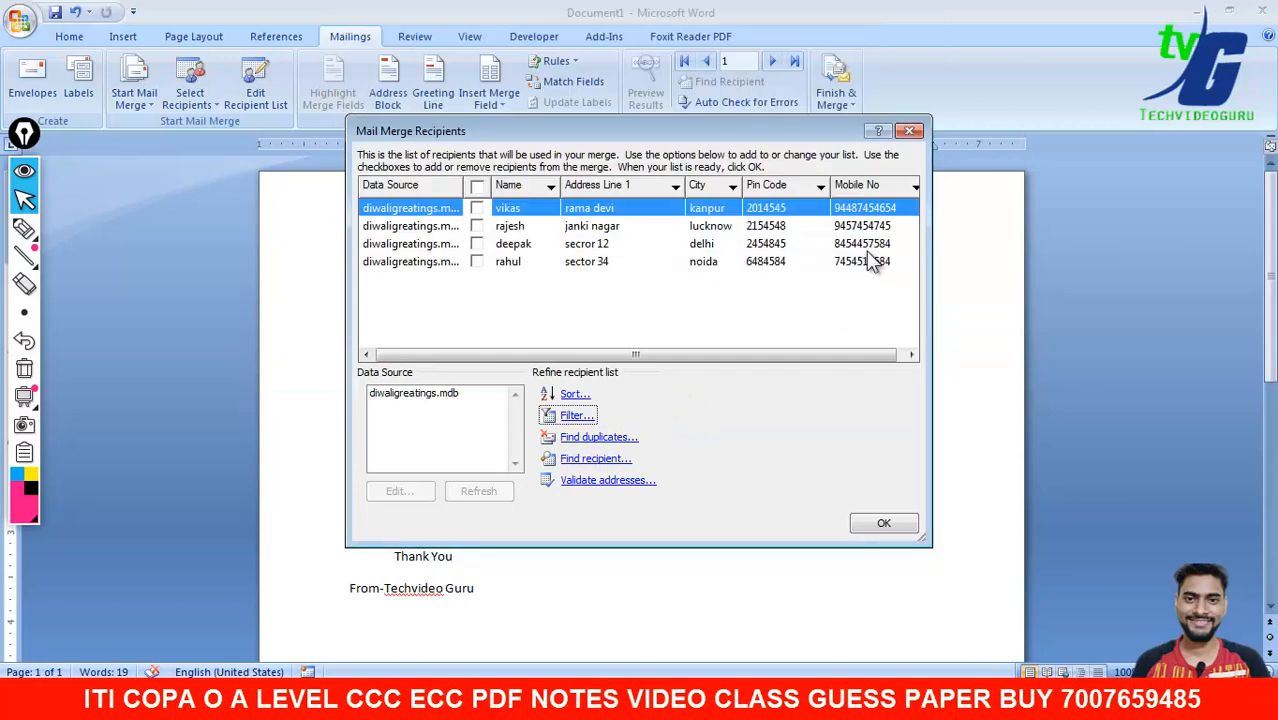
pyautogui.click(477, 261)
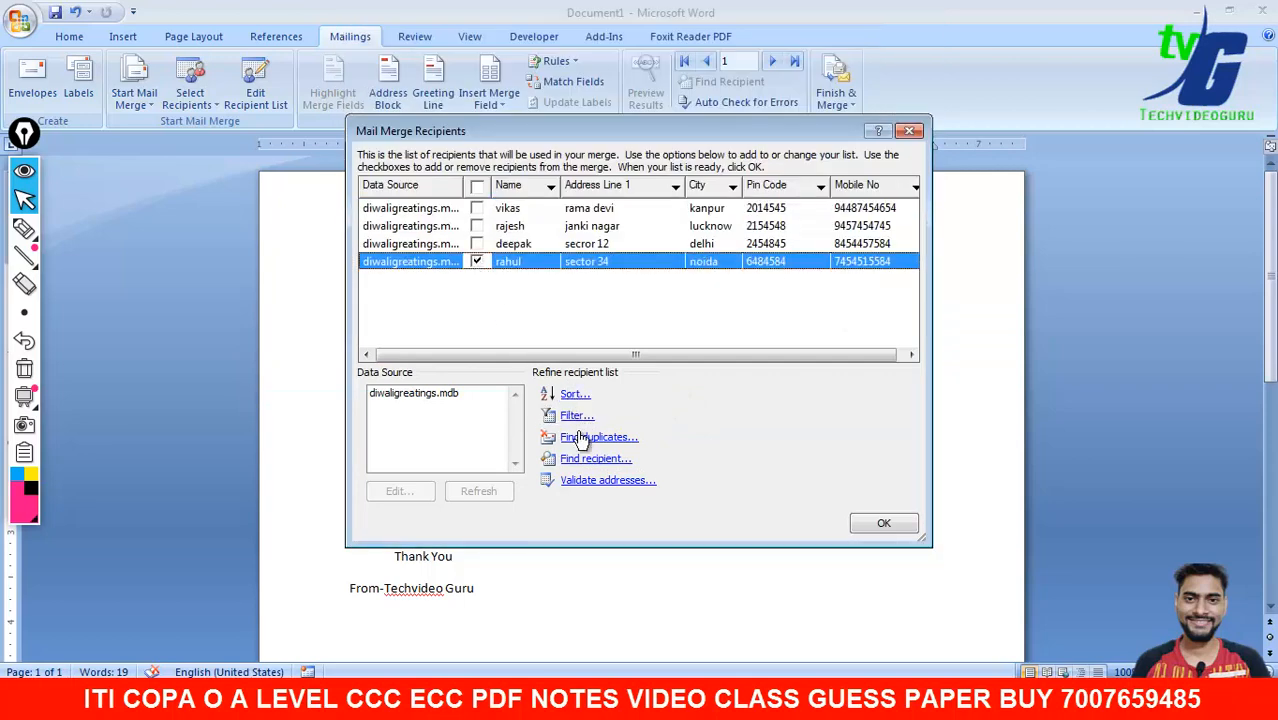
pyautogui.click(884, 525)
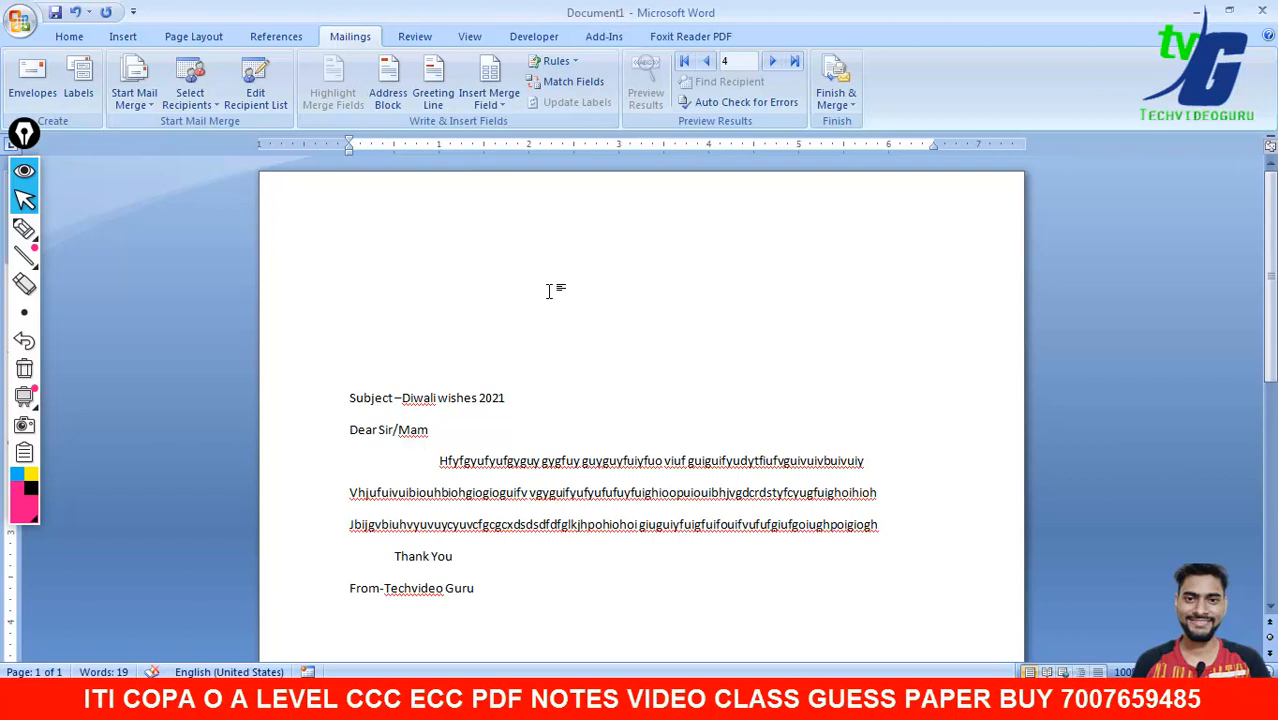
# - Insert the Name, Address_Line_1 and City merge fields, each on its own line
pyautogui.click(502, 106)
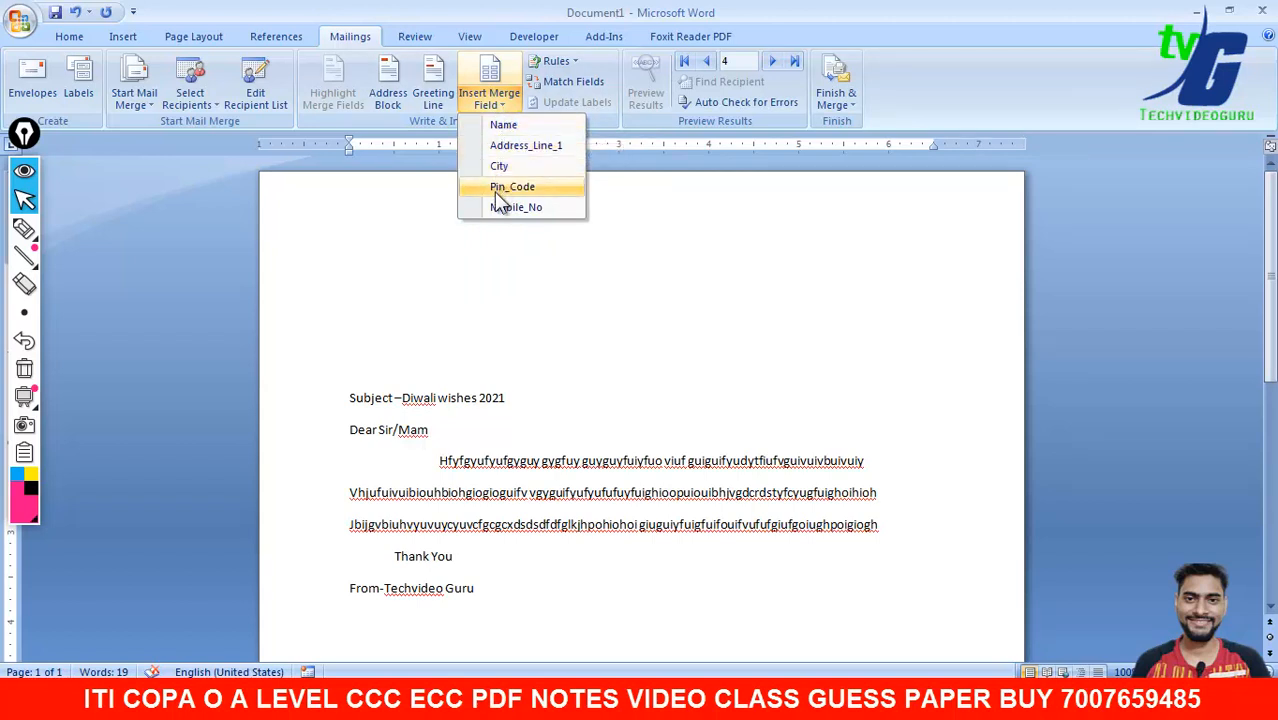
pyautogui.click(505, 125)
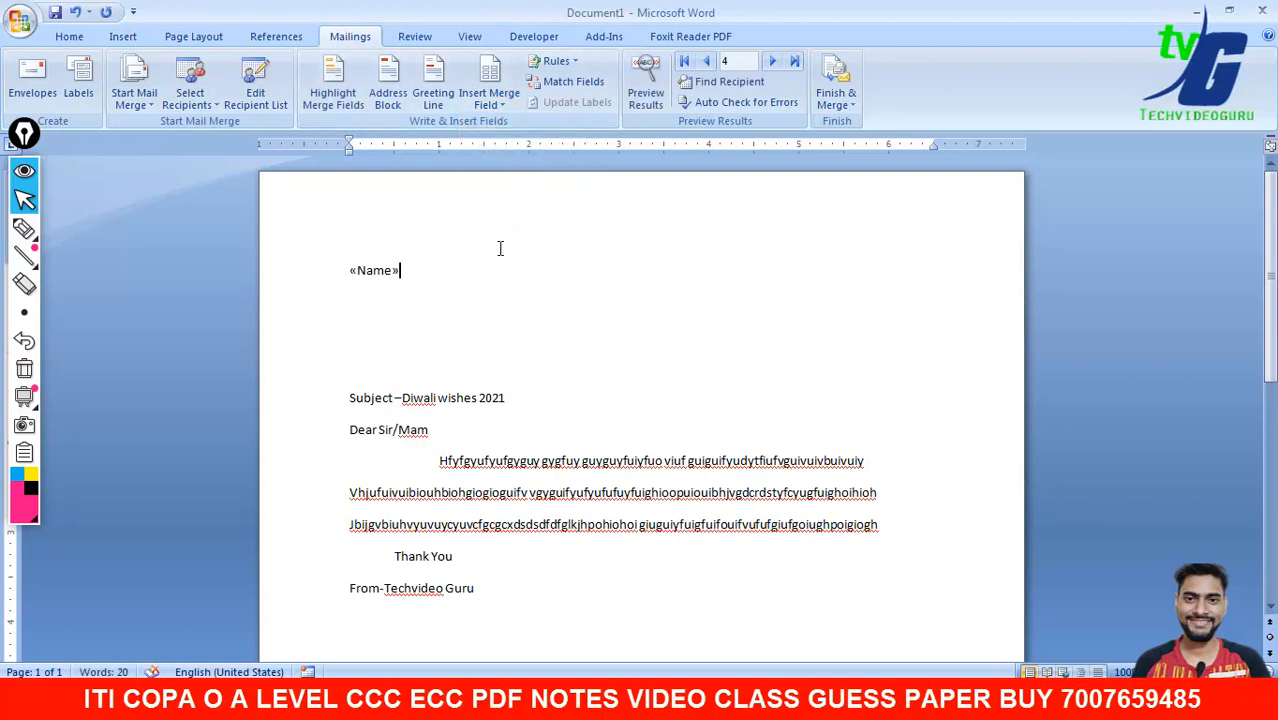
pyautogui.press('Return')
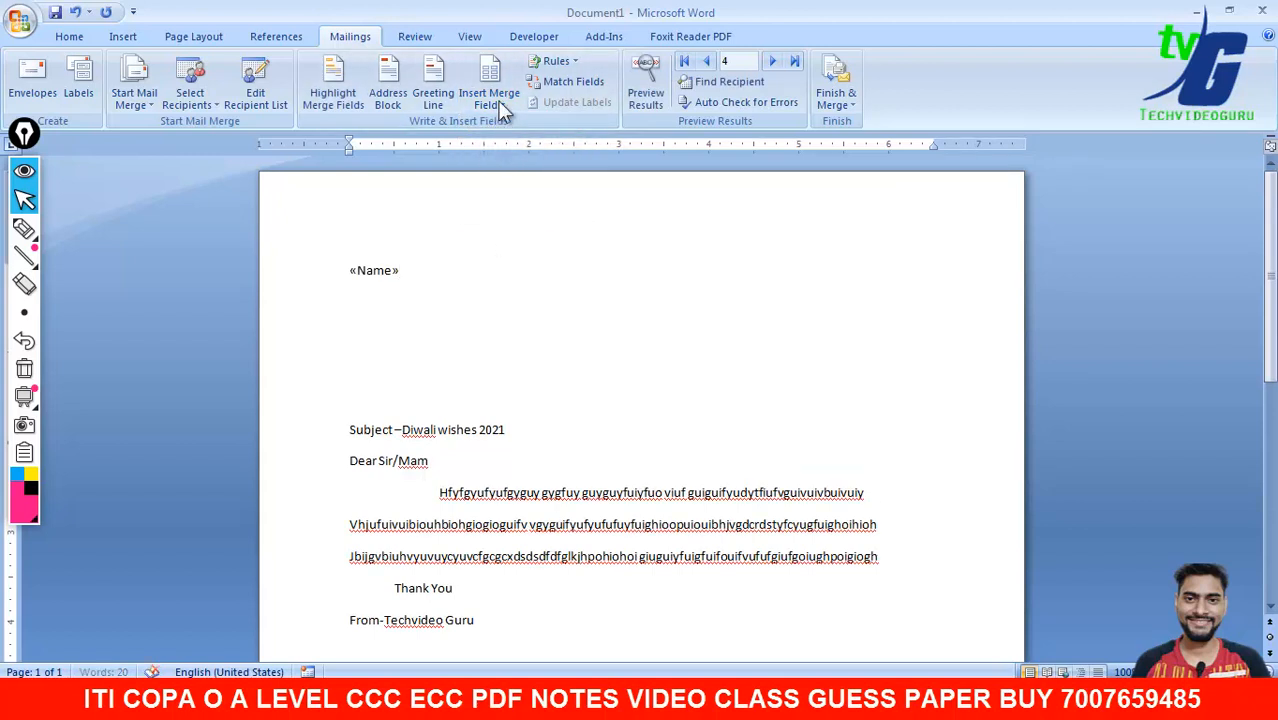
pyautogui.click(495, 104)
pyautogui.click(506, 145)
pyautogui.press('Return')
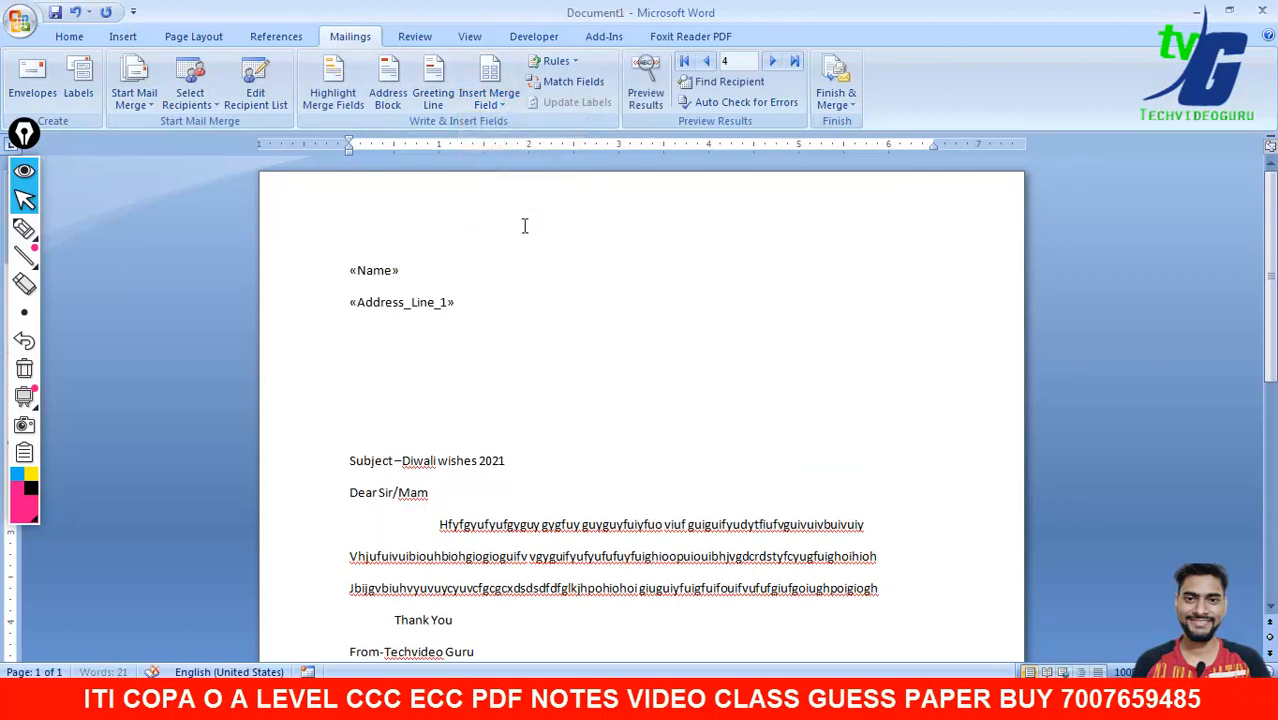
pyautogui.click(497, 110)
pyautogui.click(500, 165)
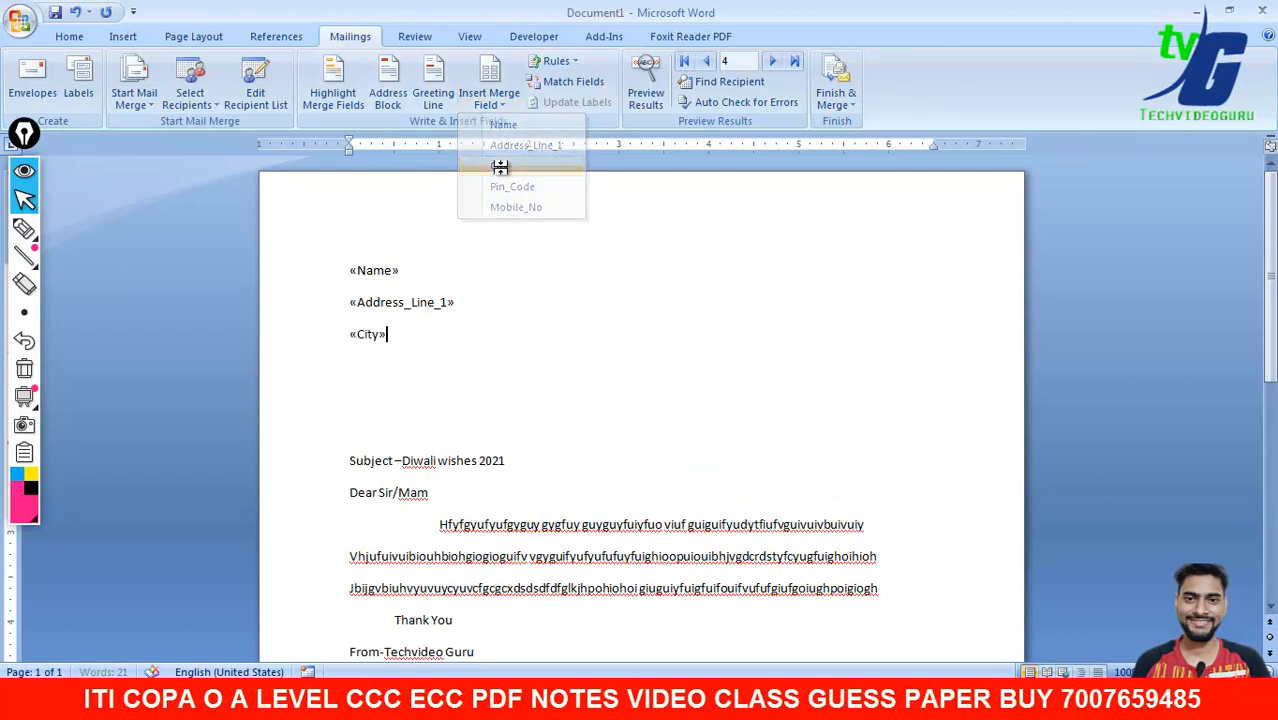
pyautogui.press('Return')
# - Add the Pin_Code and Mobile_No merge fields on the following lines
pyautogui.click(489, 100)
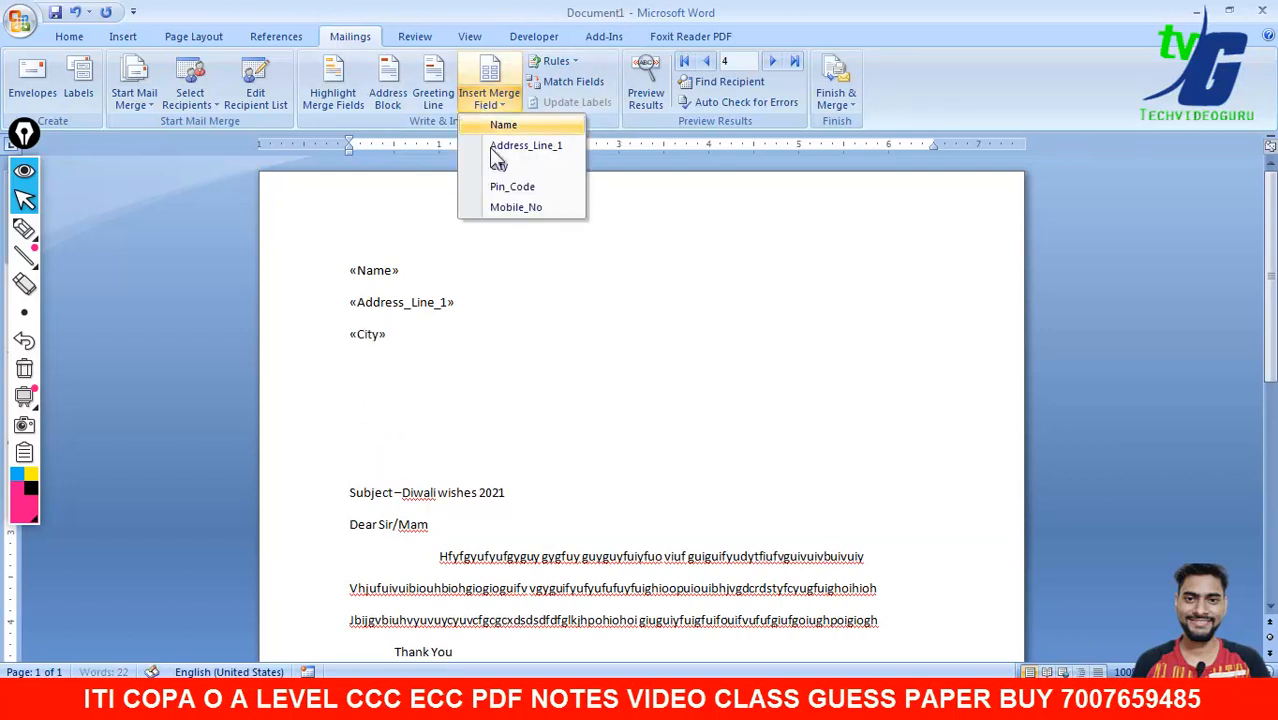
pyautogui.click(500, 187)
pyautogui.press('Return')
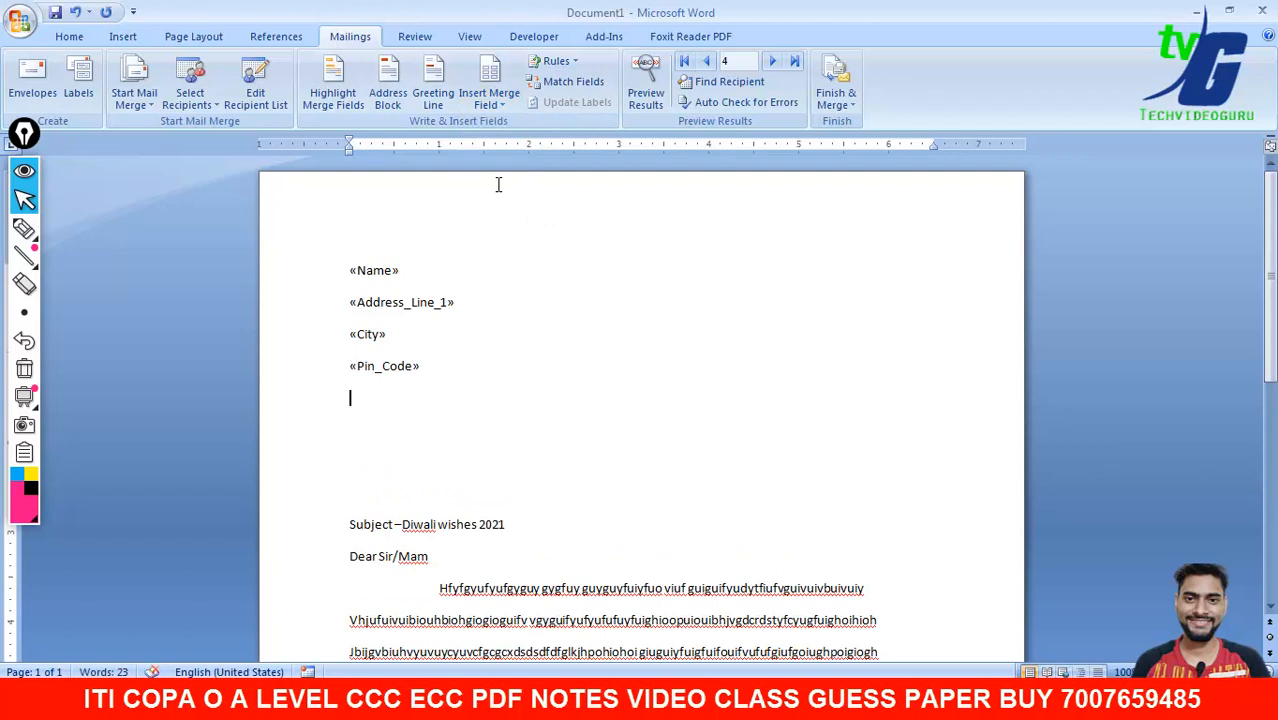
pyautogui.click(507, 111)
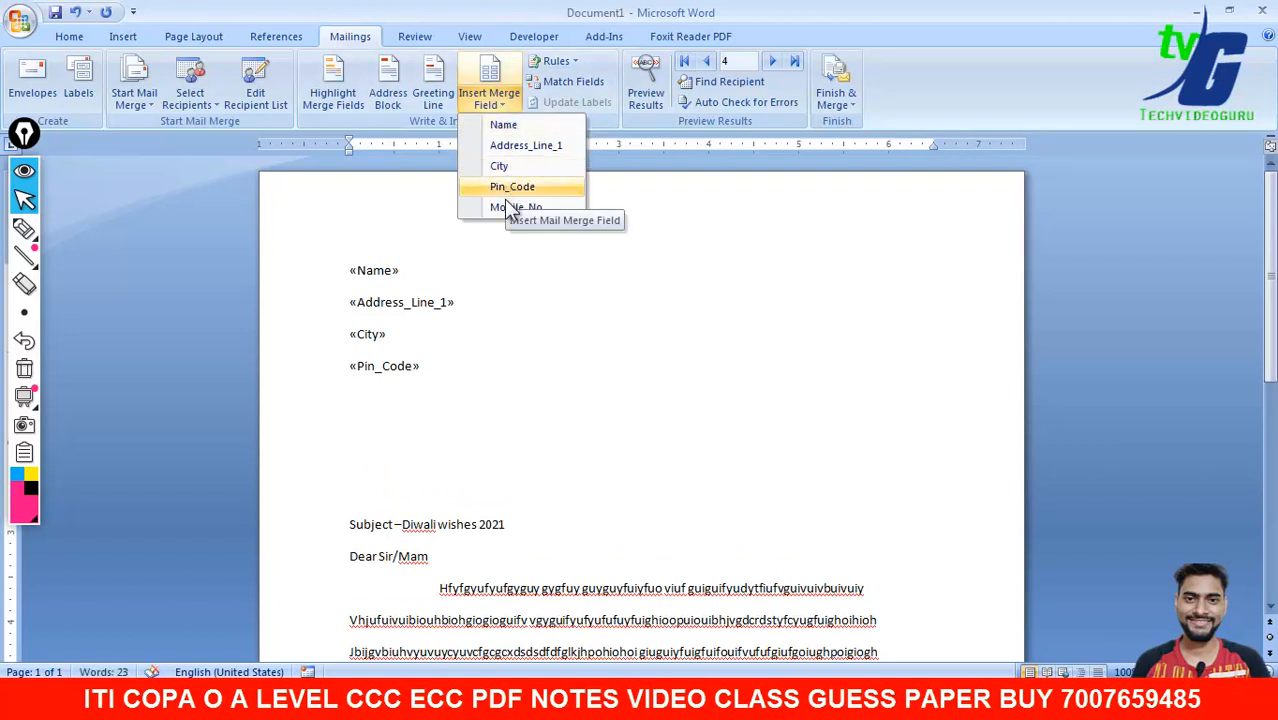
pyautogui.click(507, 201)
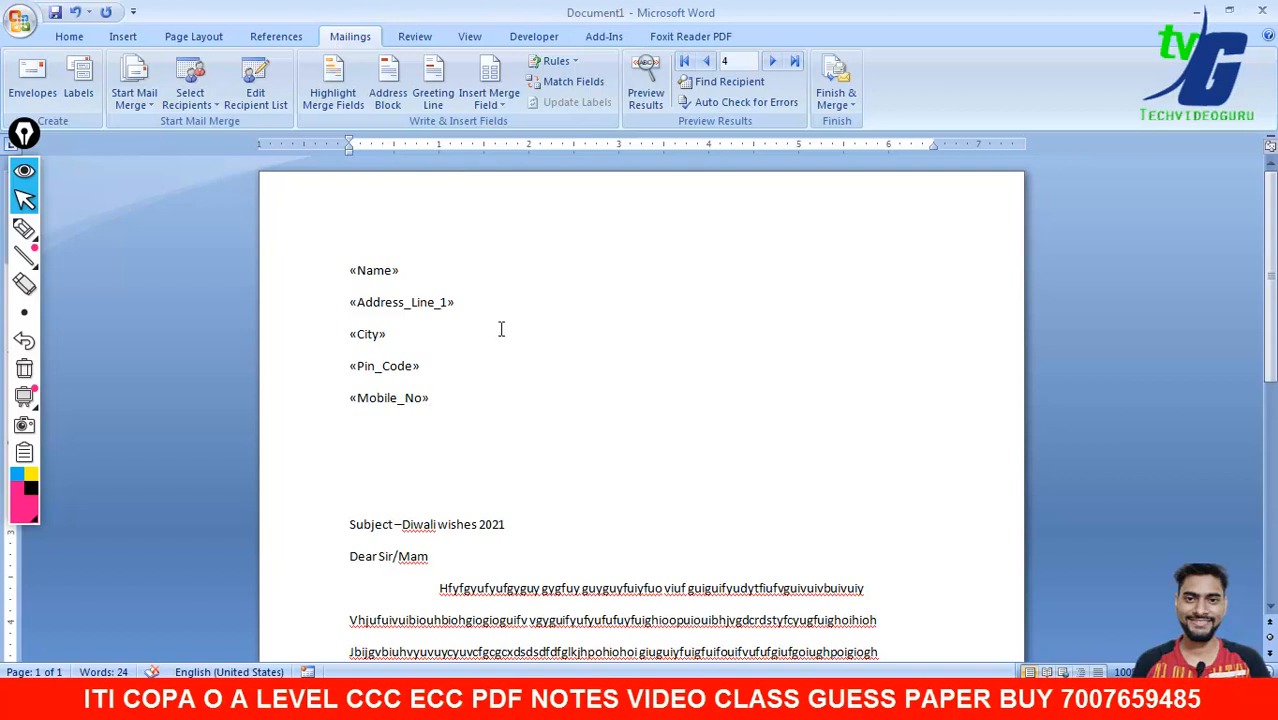
# - Format the Name through Mobile_No merge fields as bold 14 pt text
pyautogui.moveTo(513, 437); pyautogui.dragTo(346, 279)
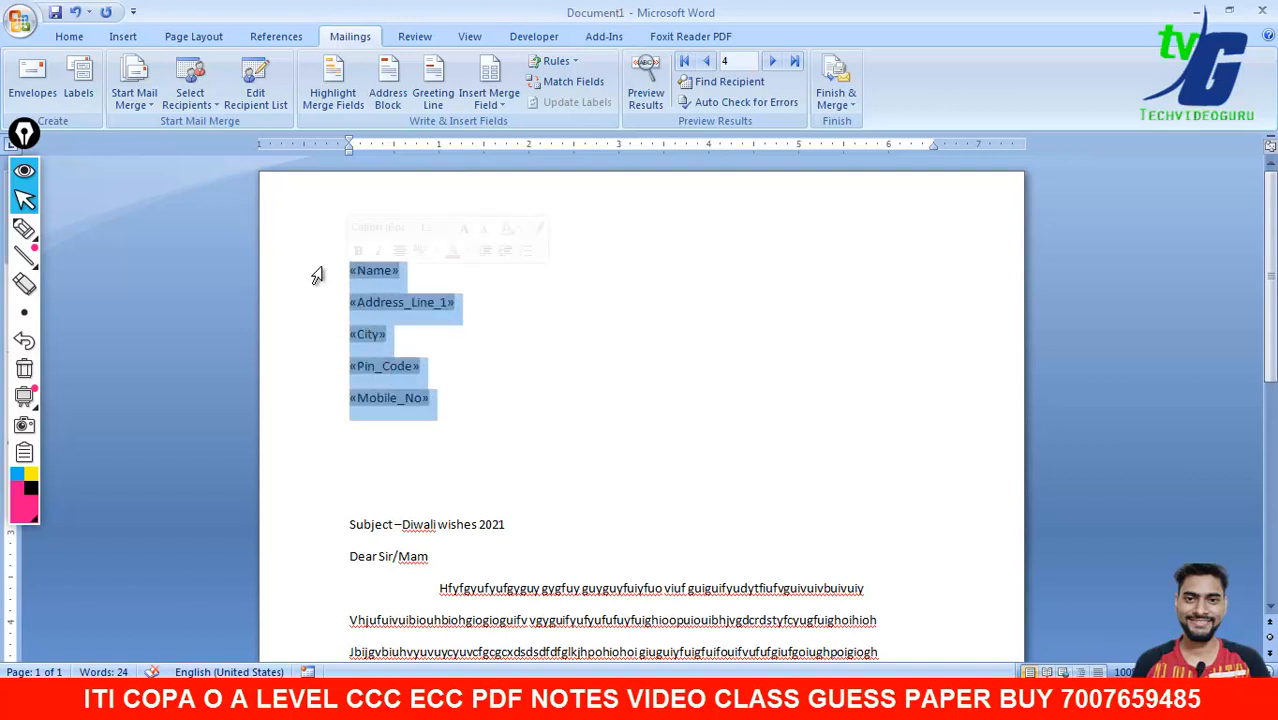
pyautogui.click(82, 35)
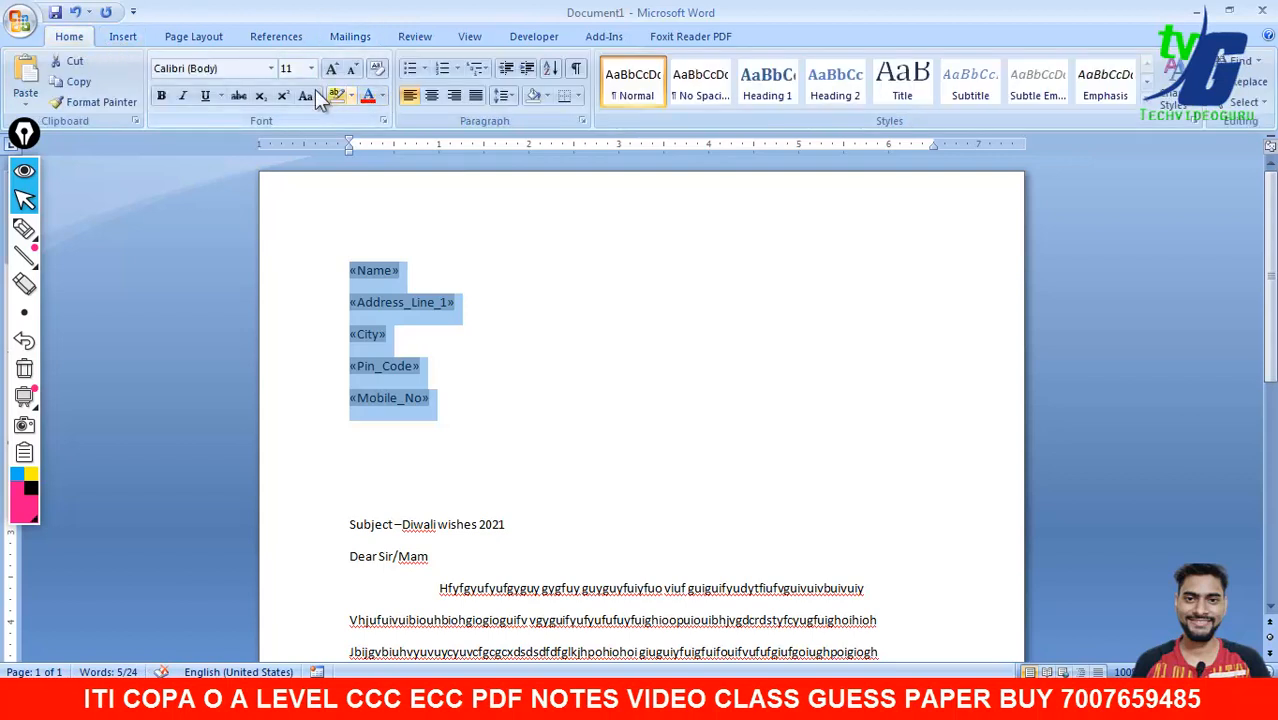
pyautogui.click(167, 94)
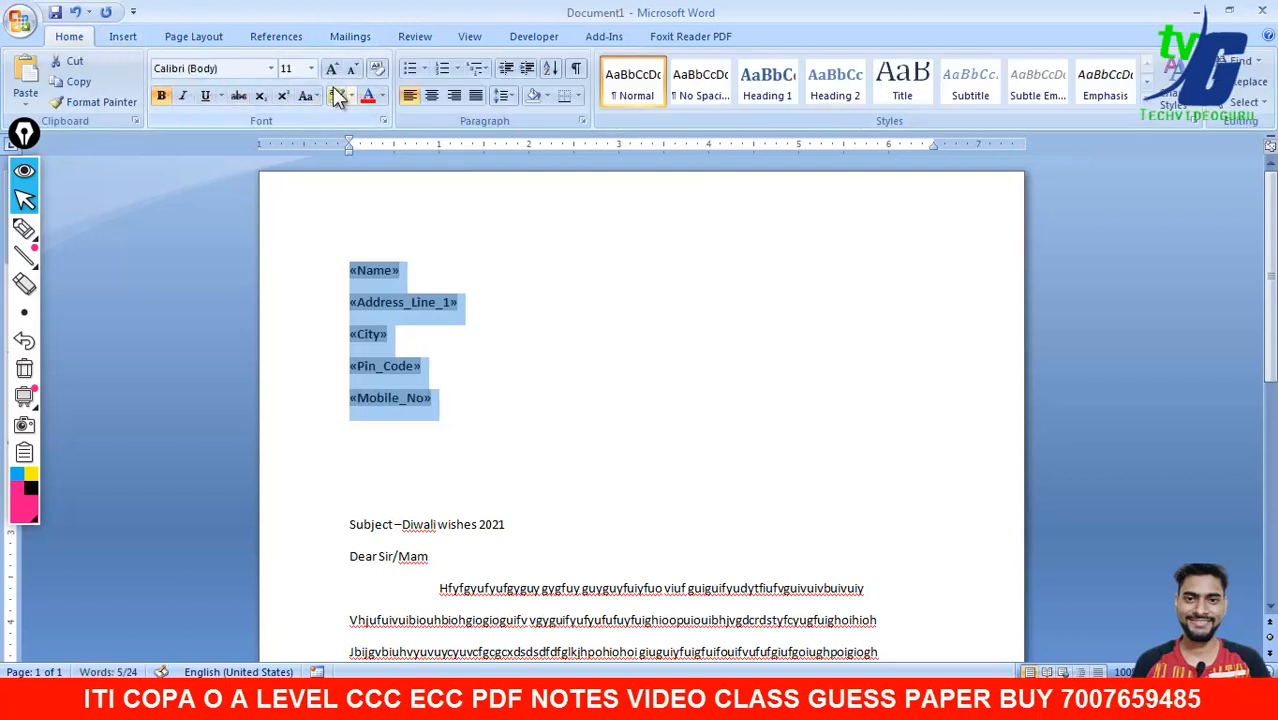
pyautogui.click(332, 70)
pyautogui.click(332, 70)
pyautogui.click(578, 357)
pyautogui.moveTo(1271, 320)
pyautogui.mouseDown()
pyautogui.moveTo(1271, 402)
pyautogui.moveTo(1271, 320)
pyautogui.mouseUp()
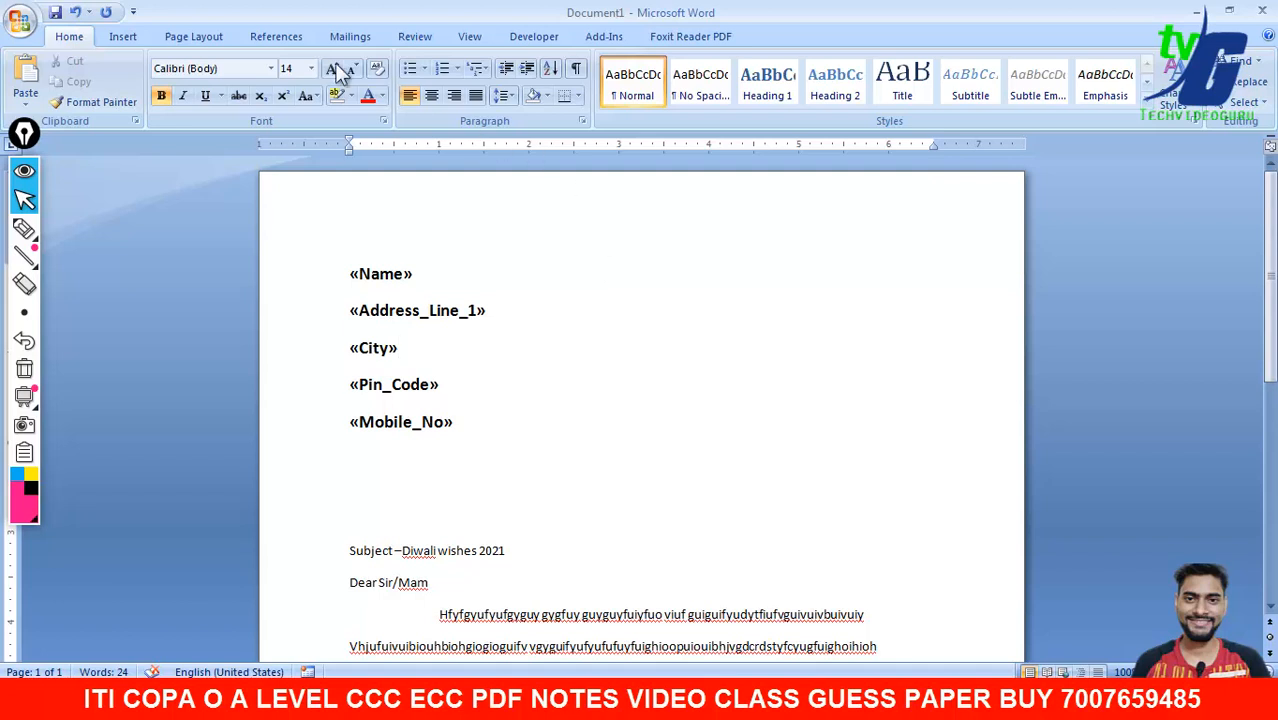
pyautogui.click(351, 40)
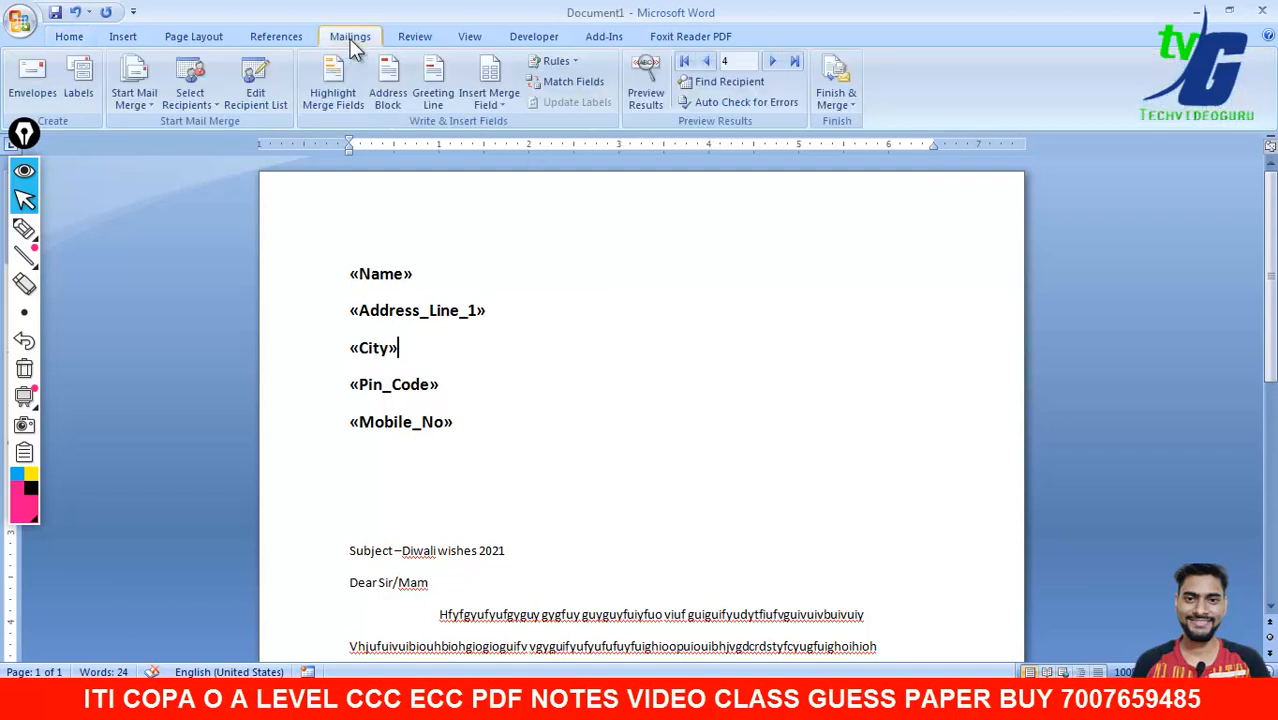
pyautogui.click(466, 267)
# - Turn on Preview Results to show recipient data in place of the merge fields
pyautogui.click(646, 100)
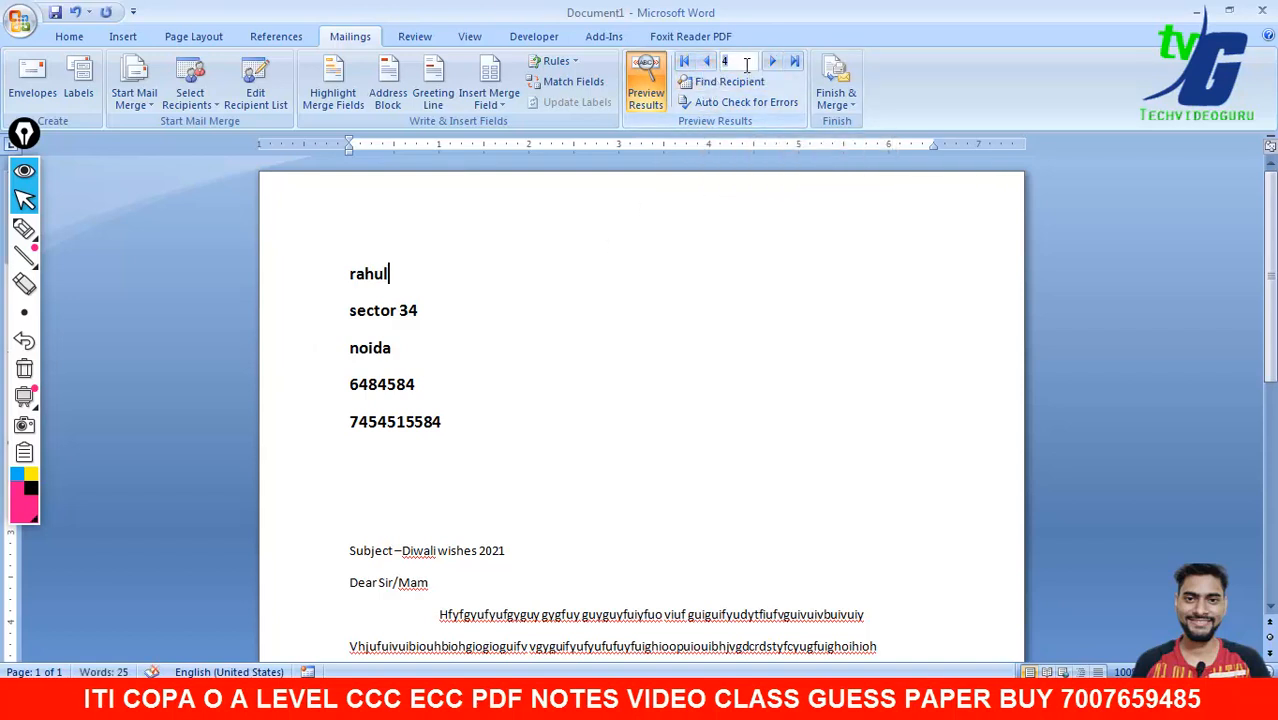
pyautogui.click(484, 315)
pyautogui.click(375, 266)
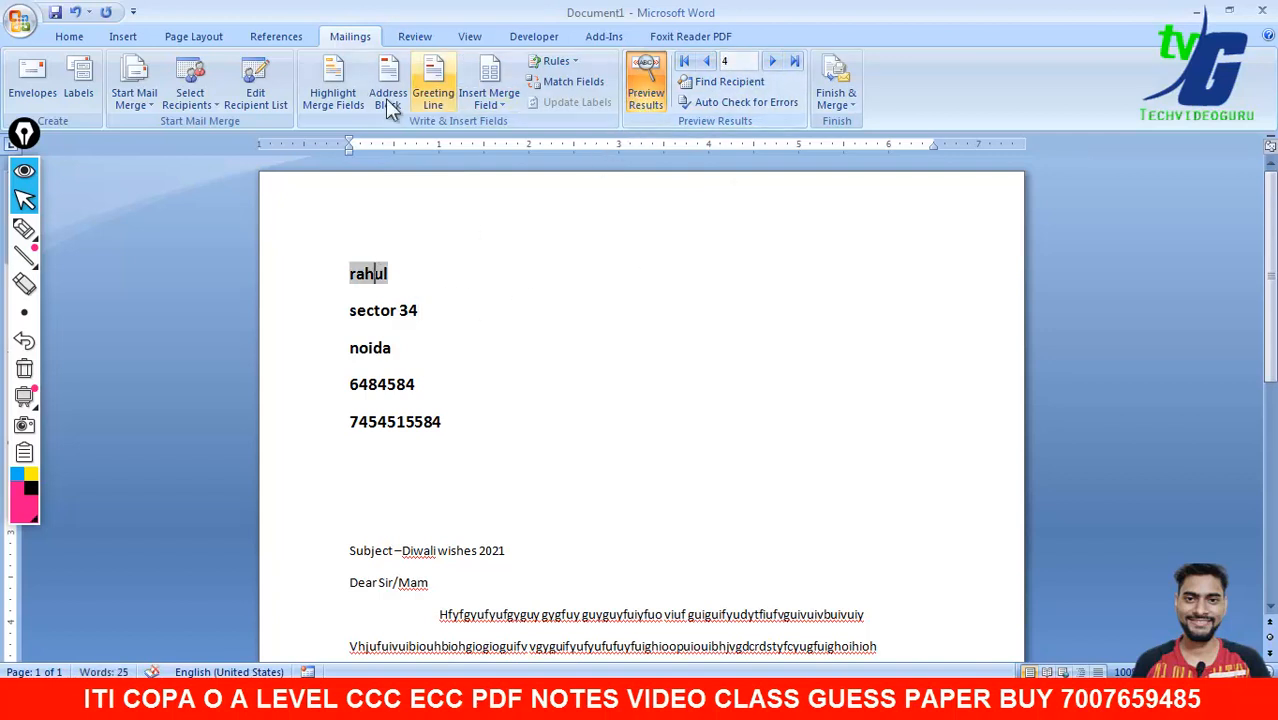
# - Include all recipients in the merge again from the recipient list
pyautogui.click(279, 100)
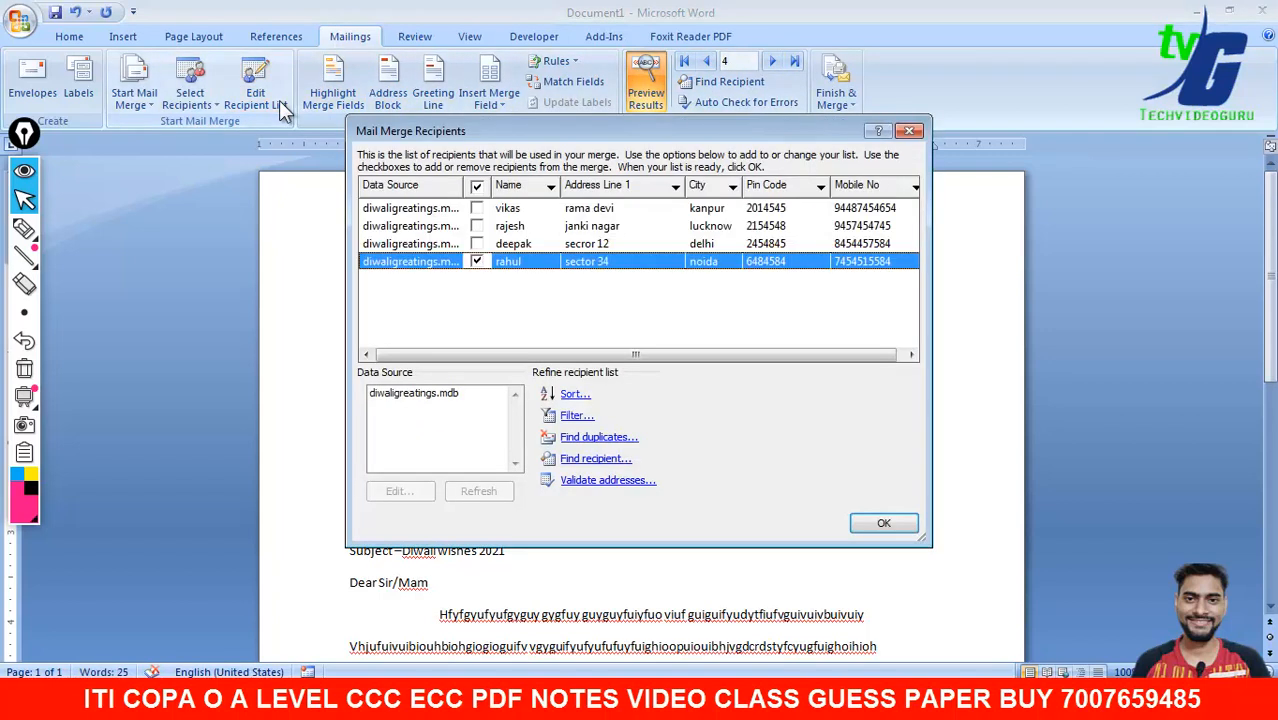
pyautogui.click(481, 226)
pyautogui.click(477, 243)
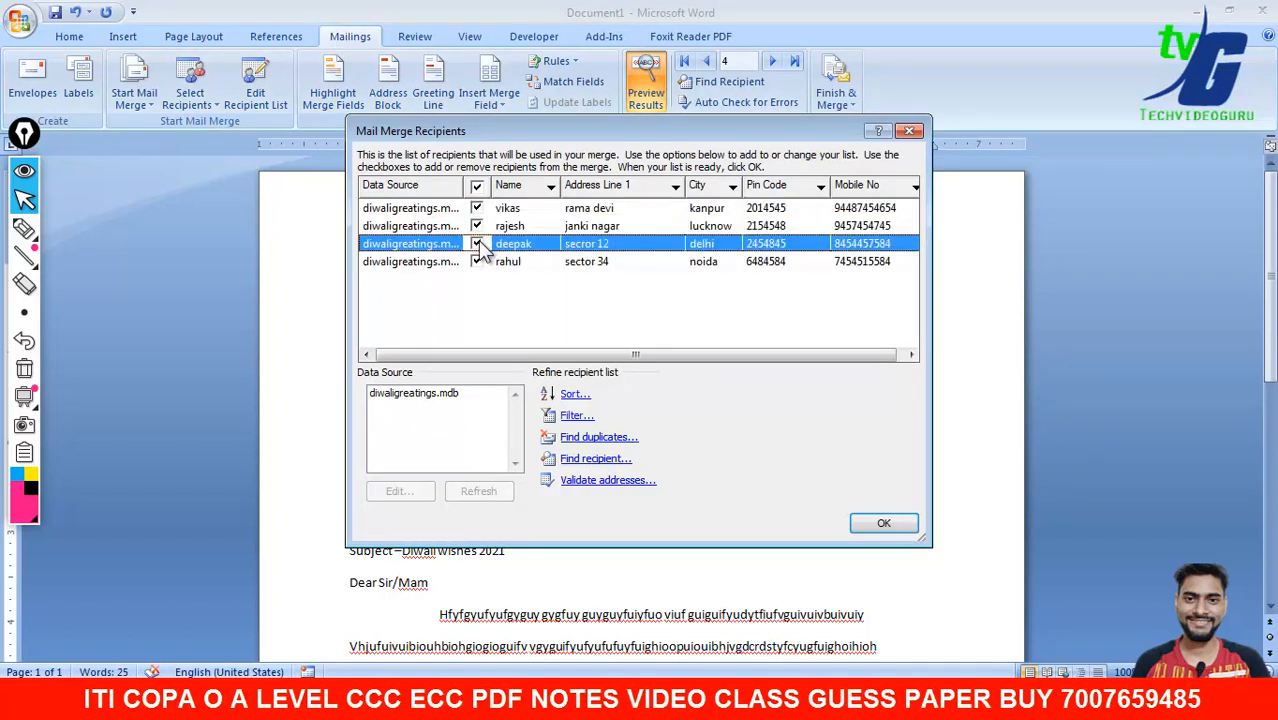
pyautogui.click(884, 523)
# - Step through each recipient's merged letter and back to the first record
pyautogui.click(706, 61)
pyautogui.click(706, 61)
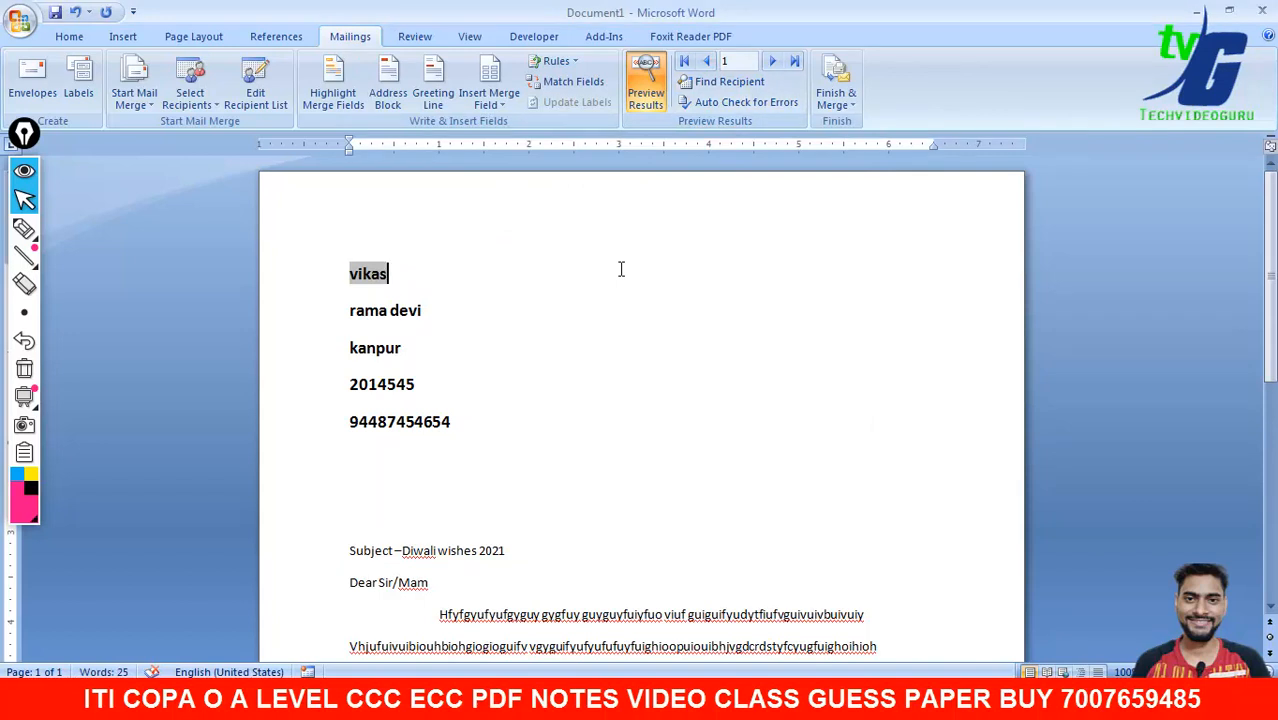
pyautogui.click(525, 432)
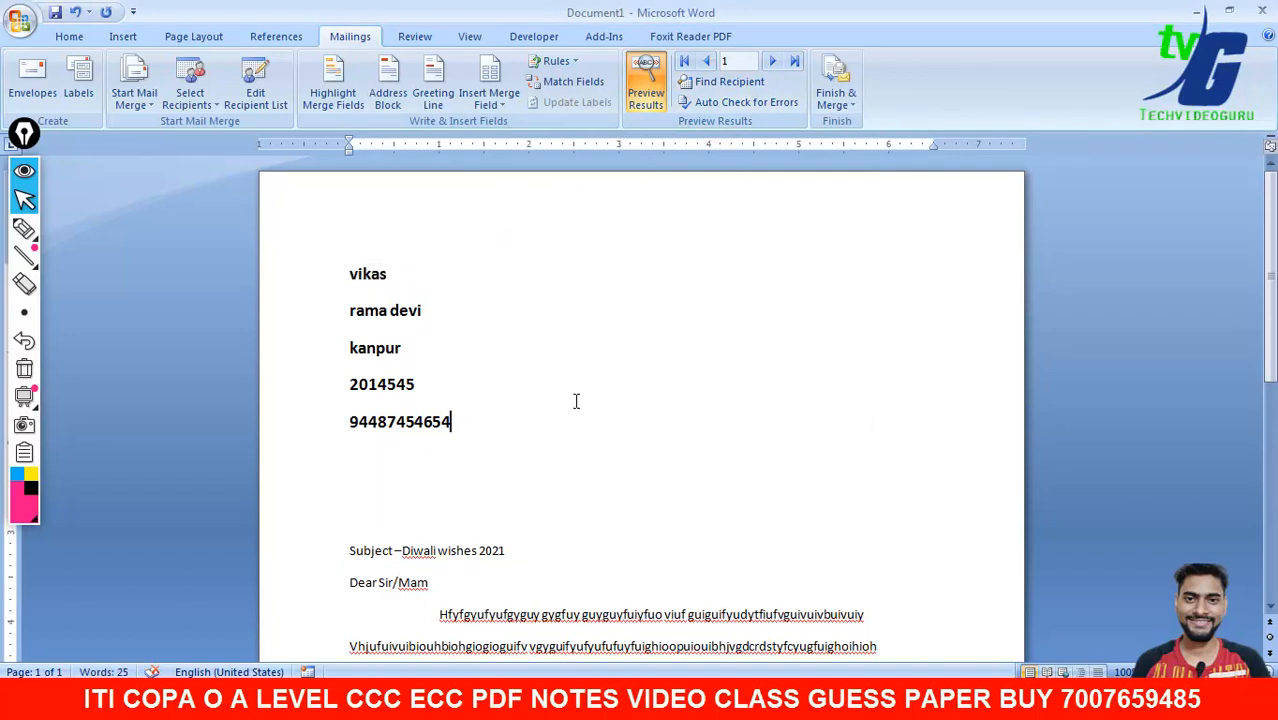
pyautogui.click(768, 63)
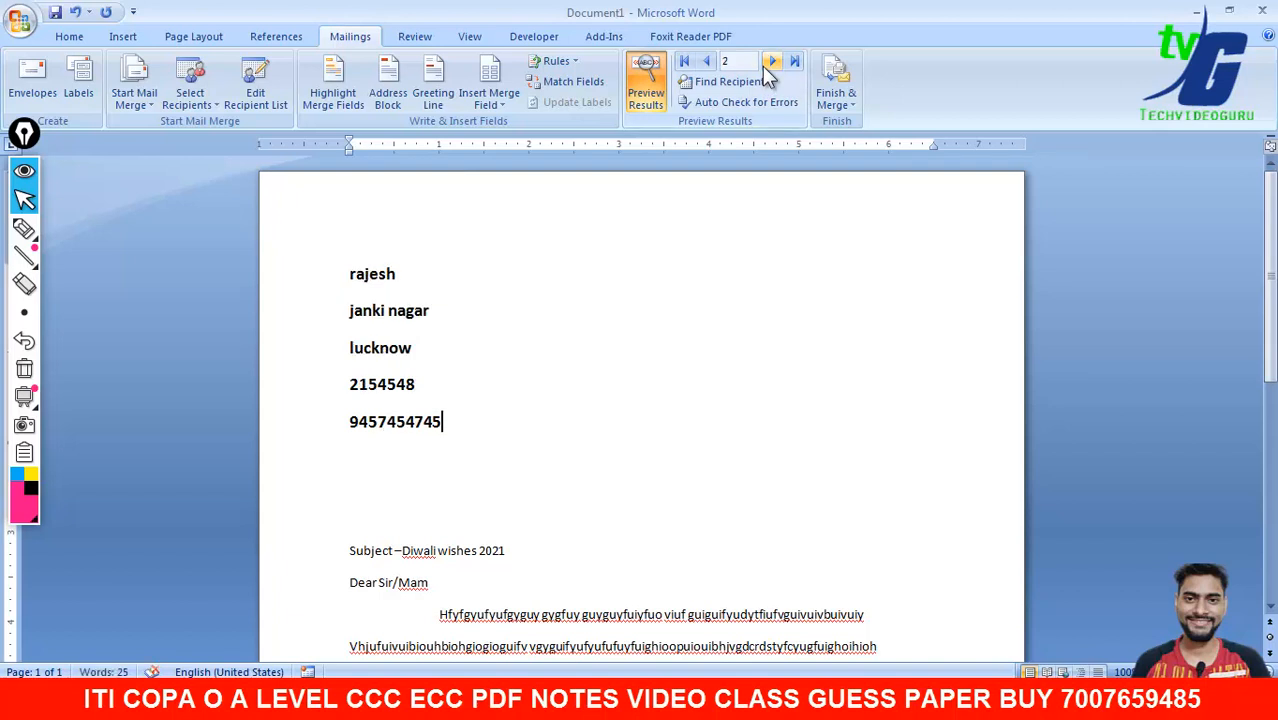
pyautogui.click(768, 63)
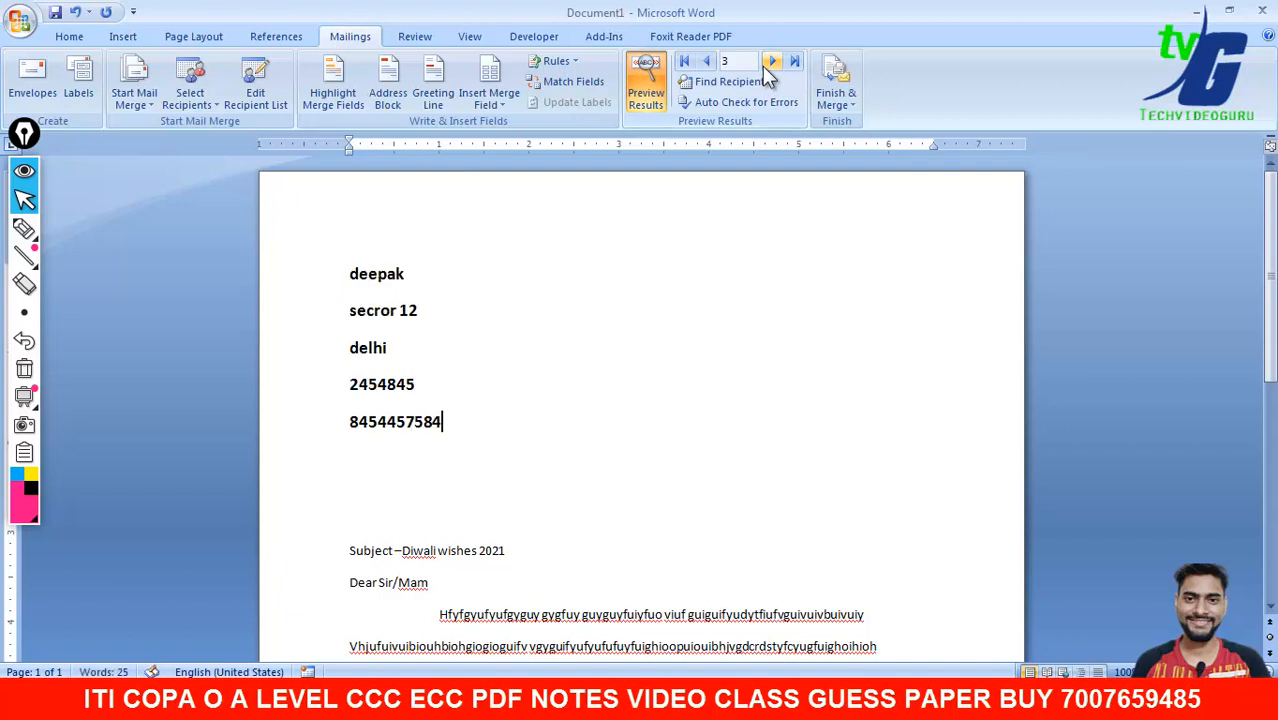
pyautogui.click(768, 63)
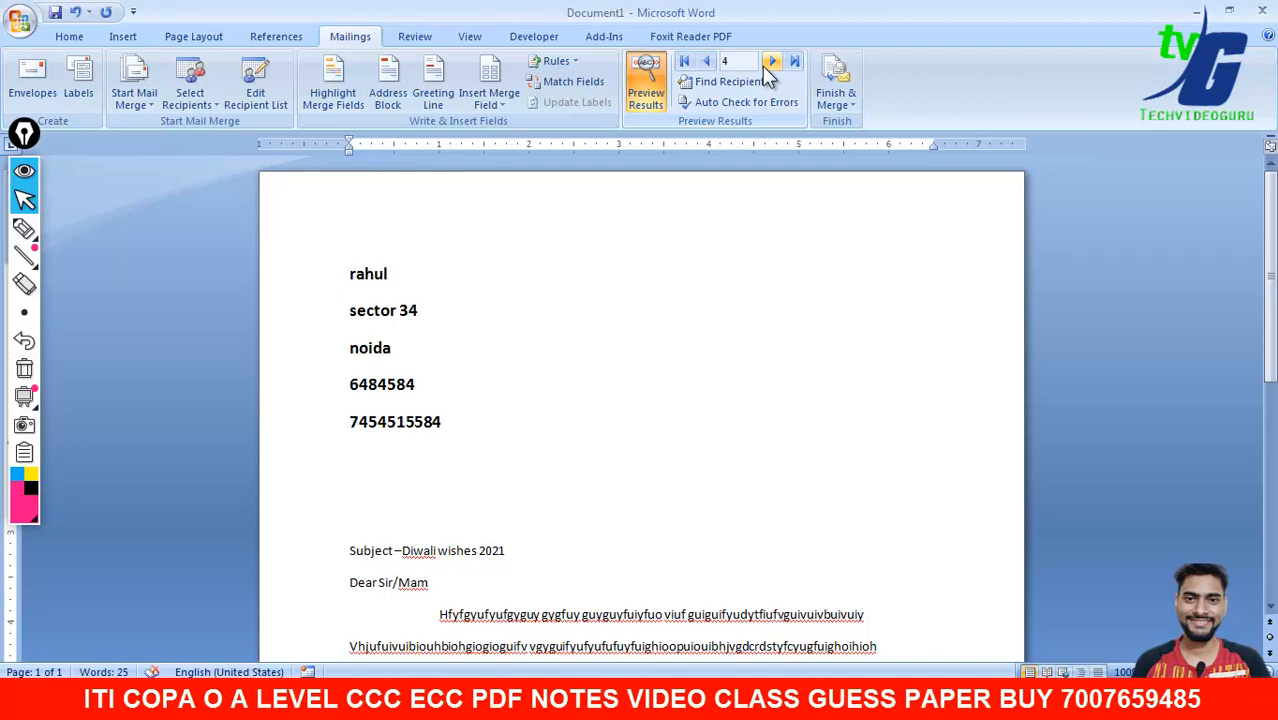
pyautogui.click(657, 348)
pyautogui.moveTo(1272, 227)
pyautogui.mouseDown()
pyautogui.moveTo(1276, 337)
pyautogui.moveTo(1276, 252)
pyautogui.mouseUp()
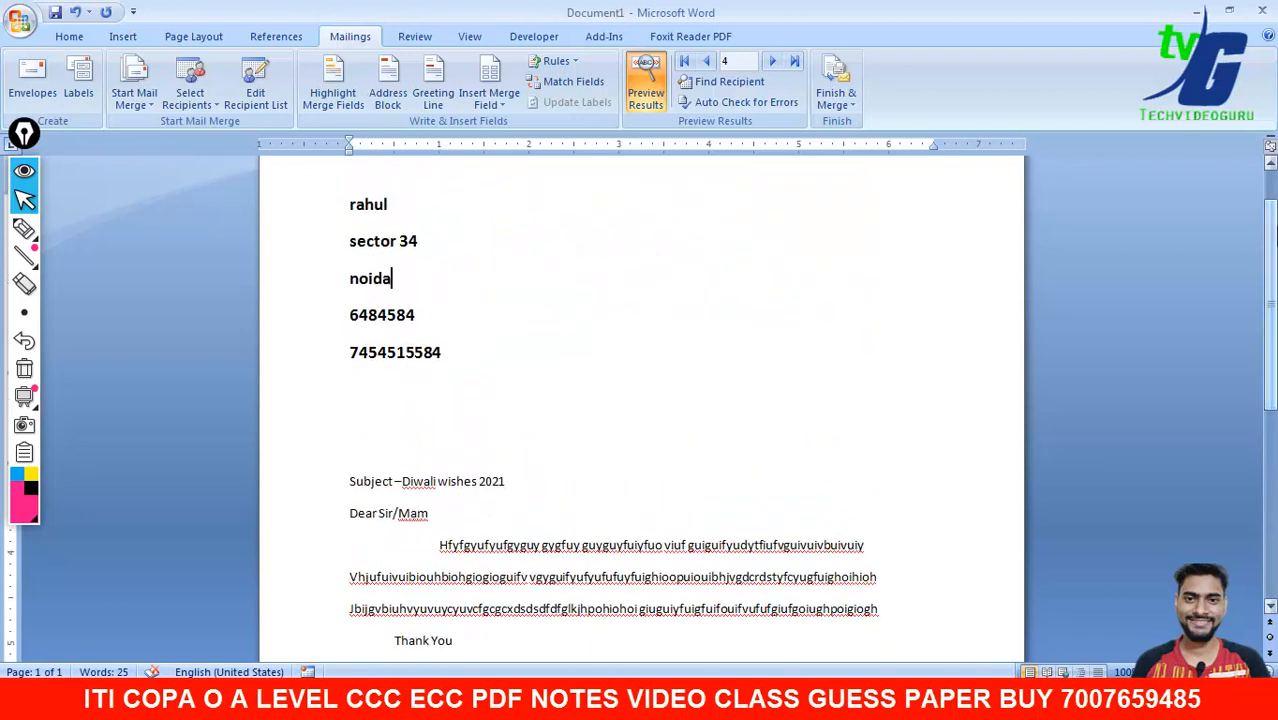
pyautogui.scroll(1, 1038, 238)
pyautogui.click(705, 62)
pyautogui.click(705, 62)
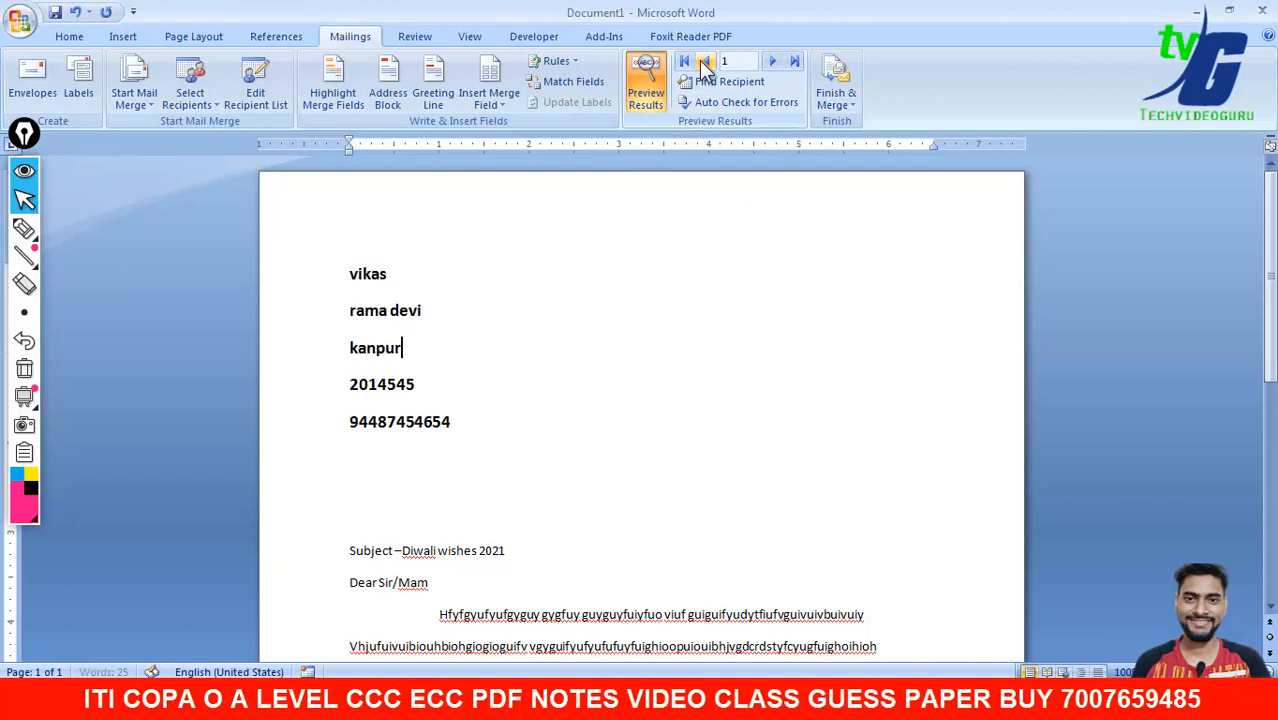
# - Toggle Preview Results off and back on to show merged data
pyautogui.click(645, 93)
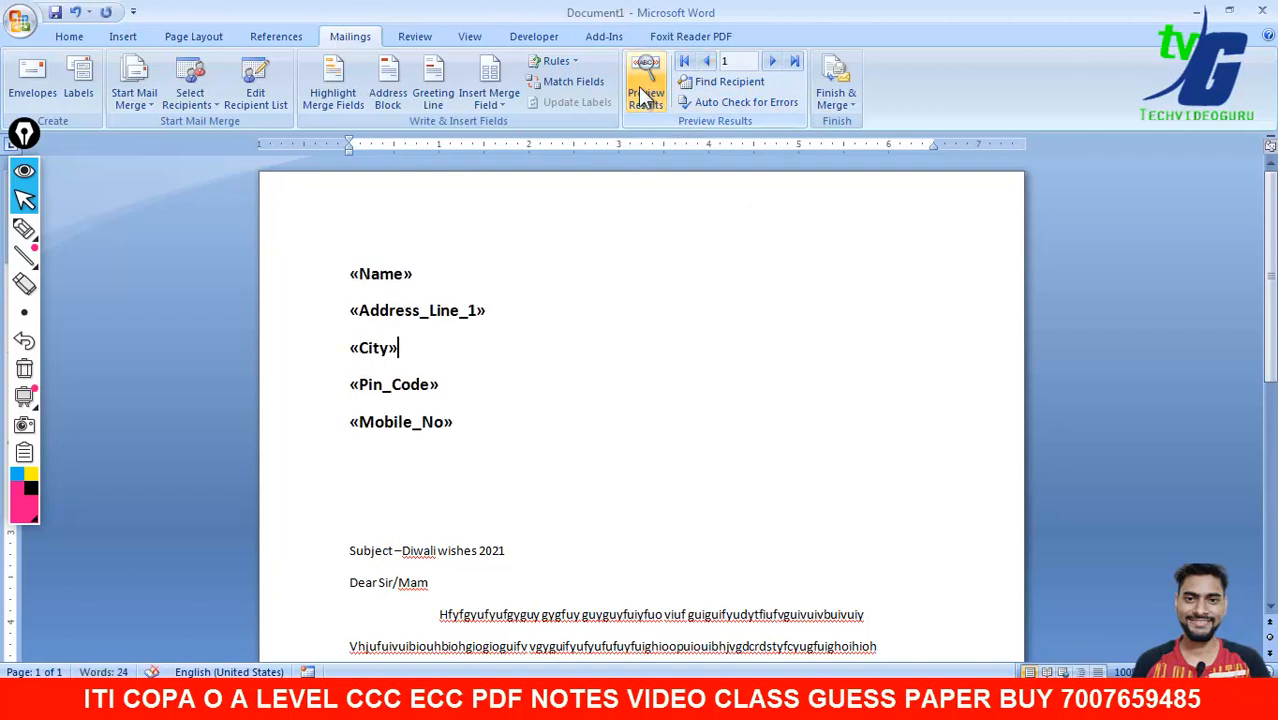
pyautogui.click(645, 93)
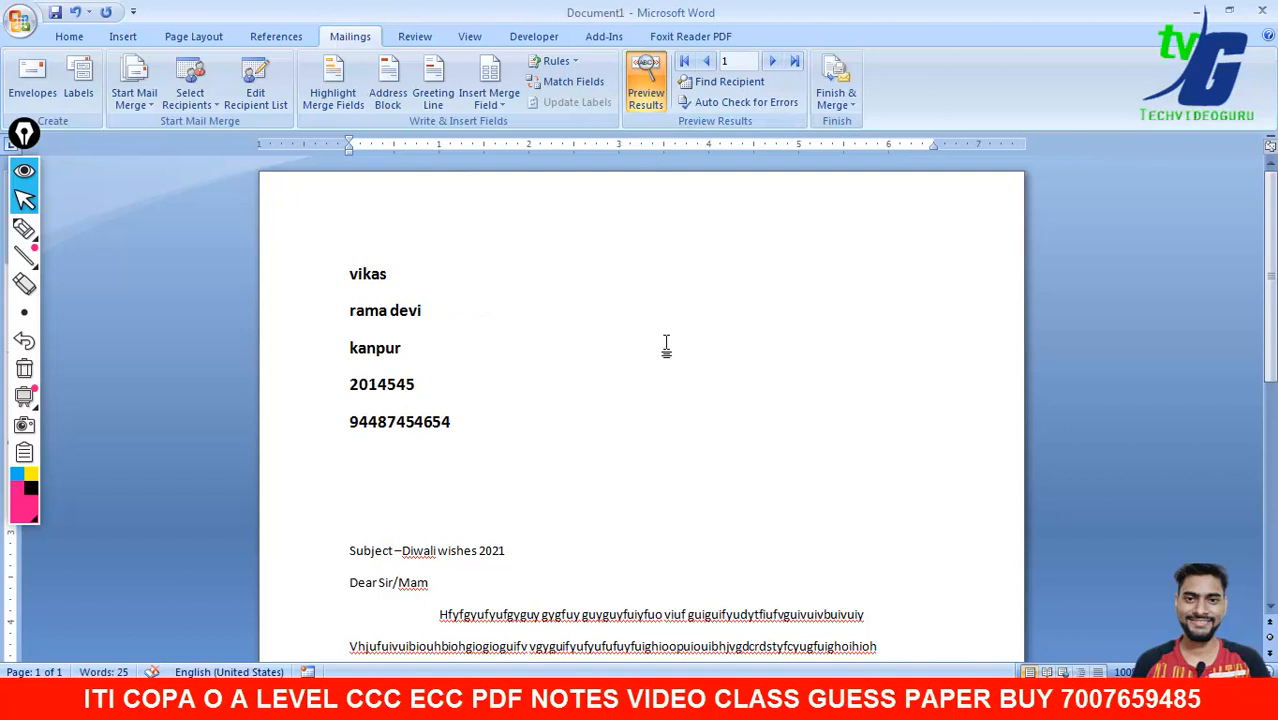
pyautogui.click(135, 42)
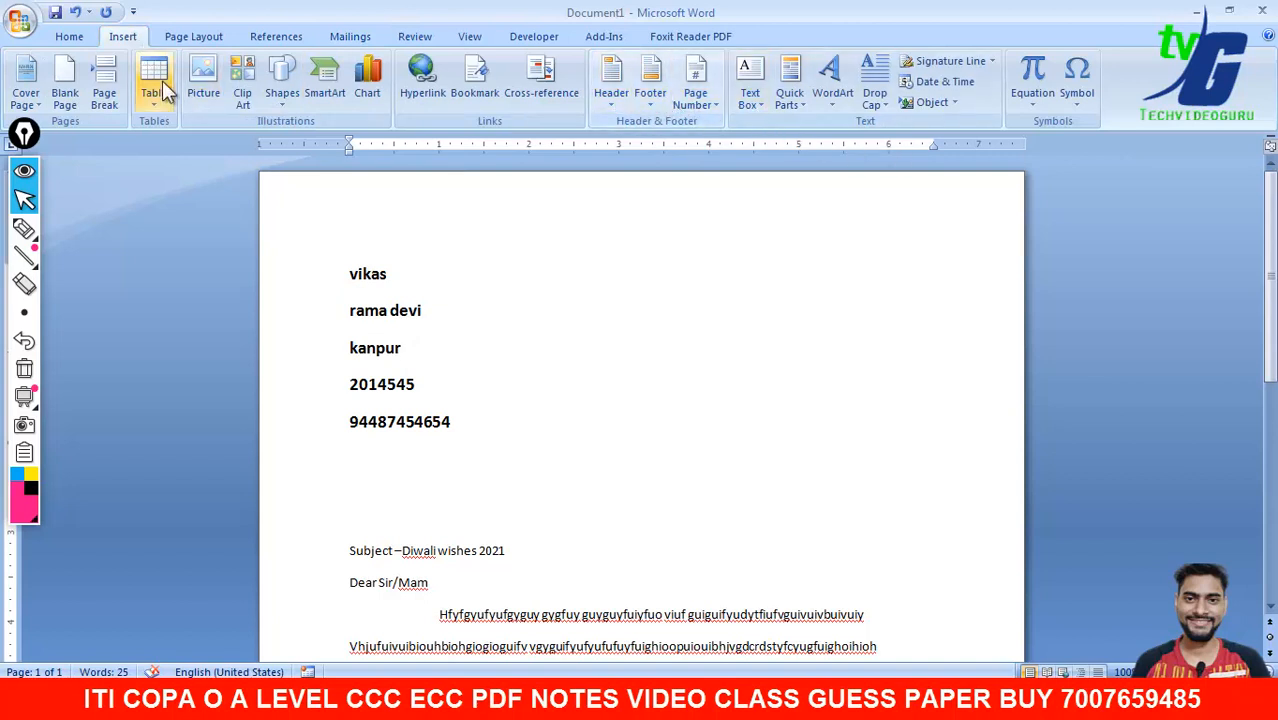
# - Add a Box page border with a thin single solid line
pyautogui.click(80, 40)
pyautogui.click(174, 42)
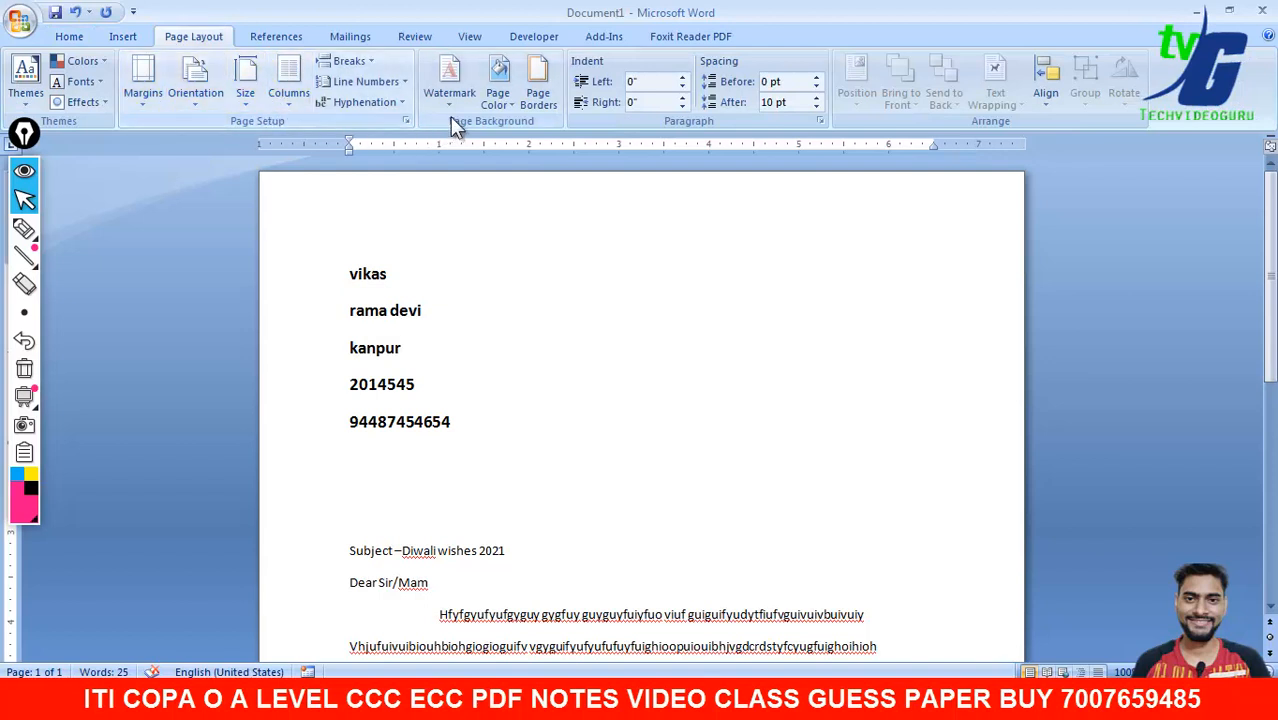
pyautogui.click(540, 104)
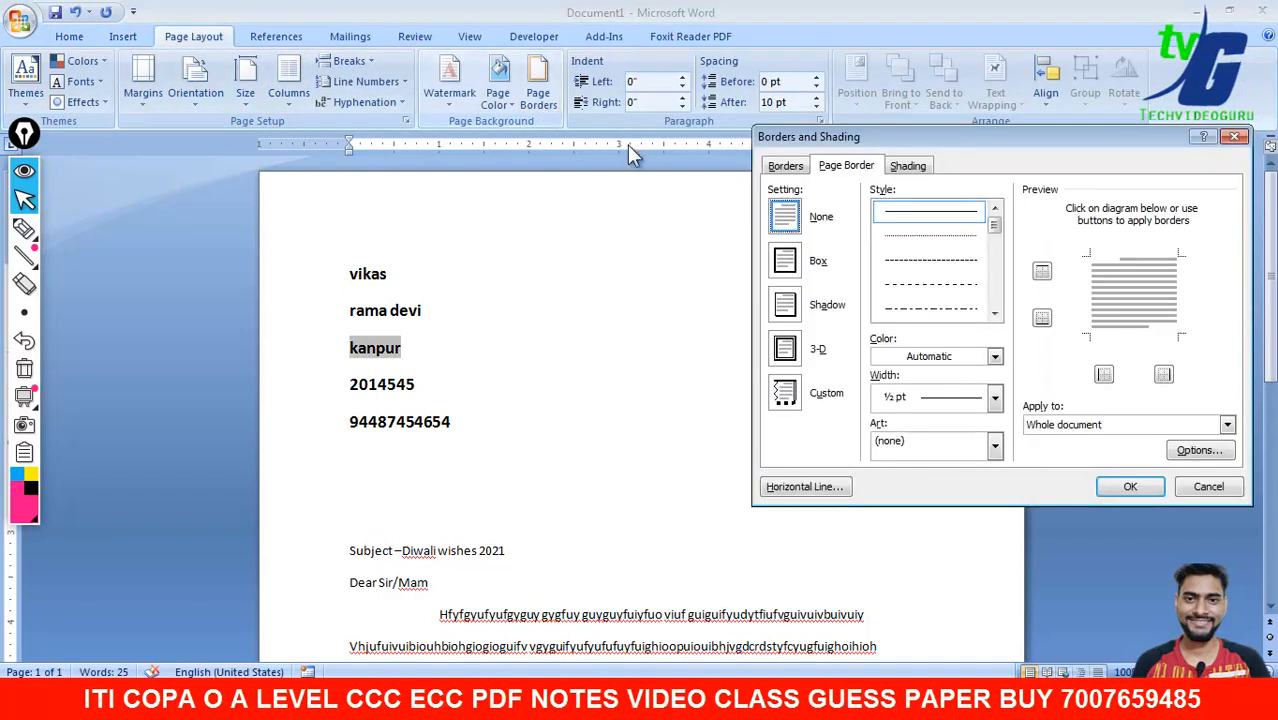
pyautogui.click(815, 266)
pyautogui.click(994, 314)
pyautogui.click(994, 314)
pyautogui.click(994, 314)
pyautogui.click(993, 314)
pyautogui.click(993, 314)
pyautogui.click(993, 314)
pyautogui.click(993, 314)
pyautogui.click(993, 314)
pyautogui.moveTo(993, 266); pyautogui.dragTo(995, 236)
pyautogui.click(965, 288)
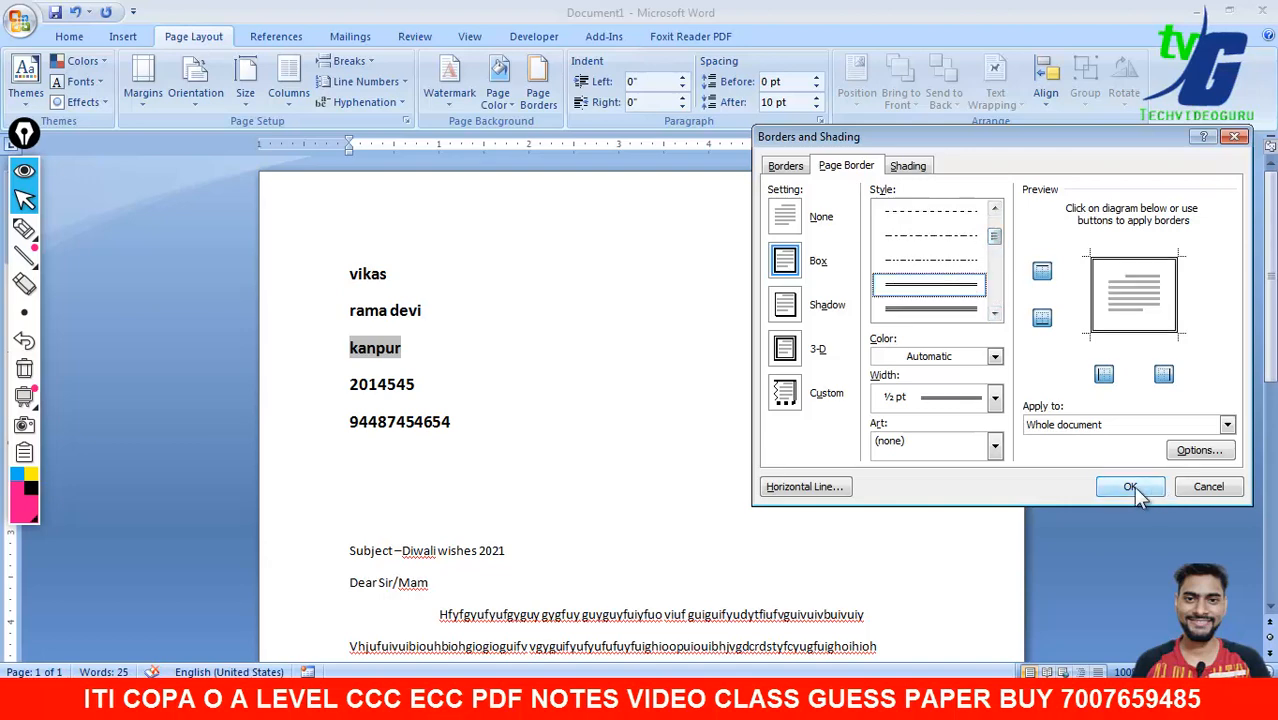
pyautogui.click(1130, 486)
pyautogui.moveTo(1273, 334)
pyautogui.mouseDown()
pyautogui.moveTo(1274, 546)
pyautogui.moveTo(1274, 345)
pyautogui.mouseUp()
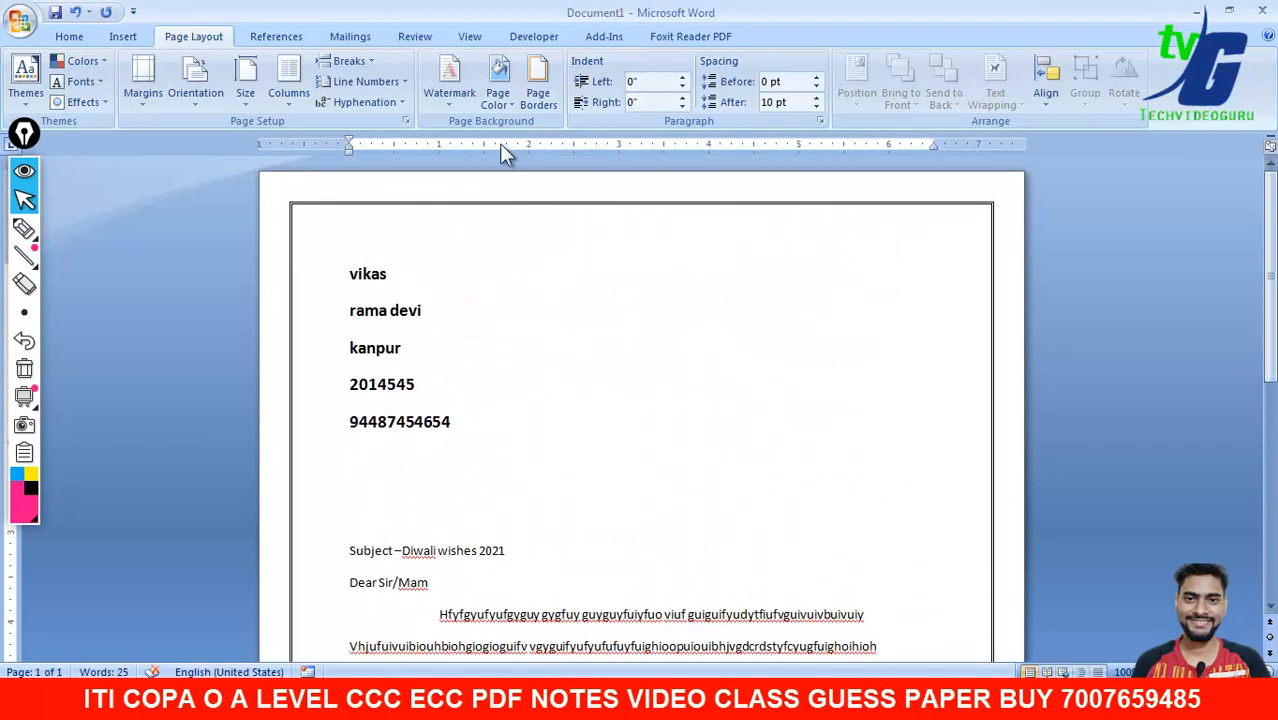
# - Apply the diagonal DO NOT COPY 1 watermark
pyautogui.click(457, 109)
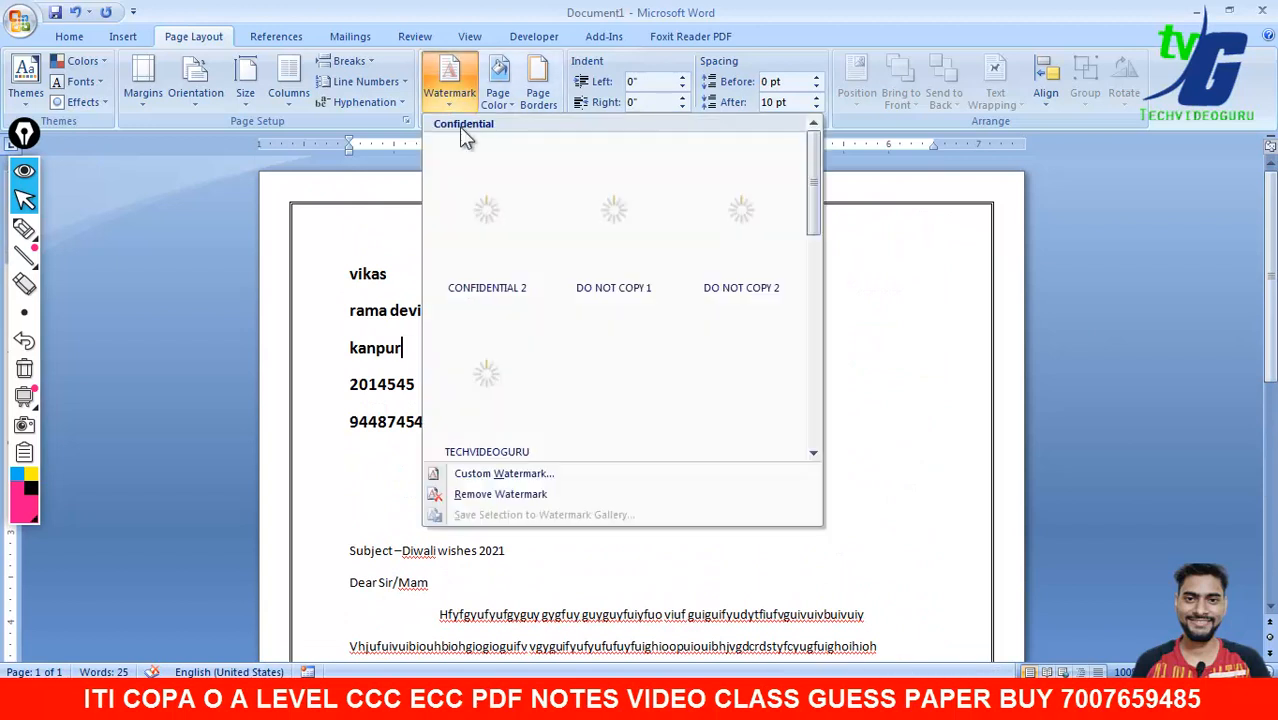
pyautogui.click(597, 222)
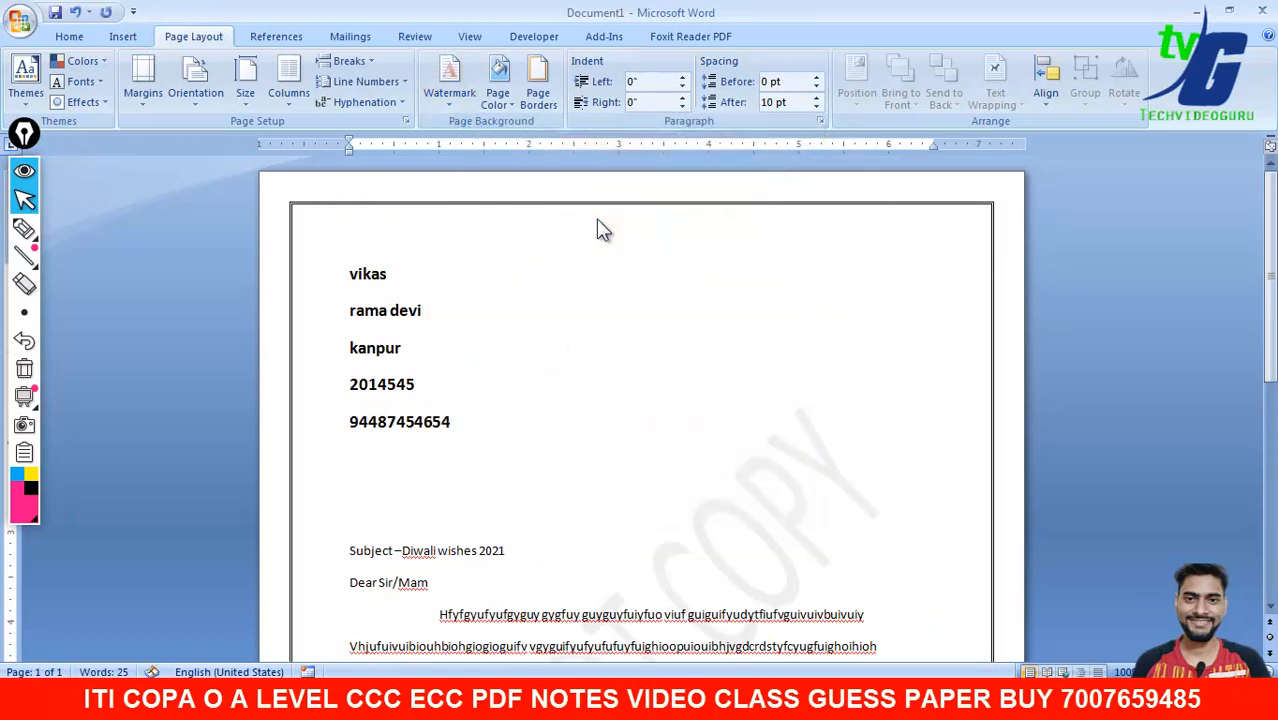
pyautogui.click(836, 276)
# - Open the Insert Picture browser and close it without inserting anything
pyautogui.click(122, 37)
pyautogui.click(203, 94)
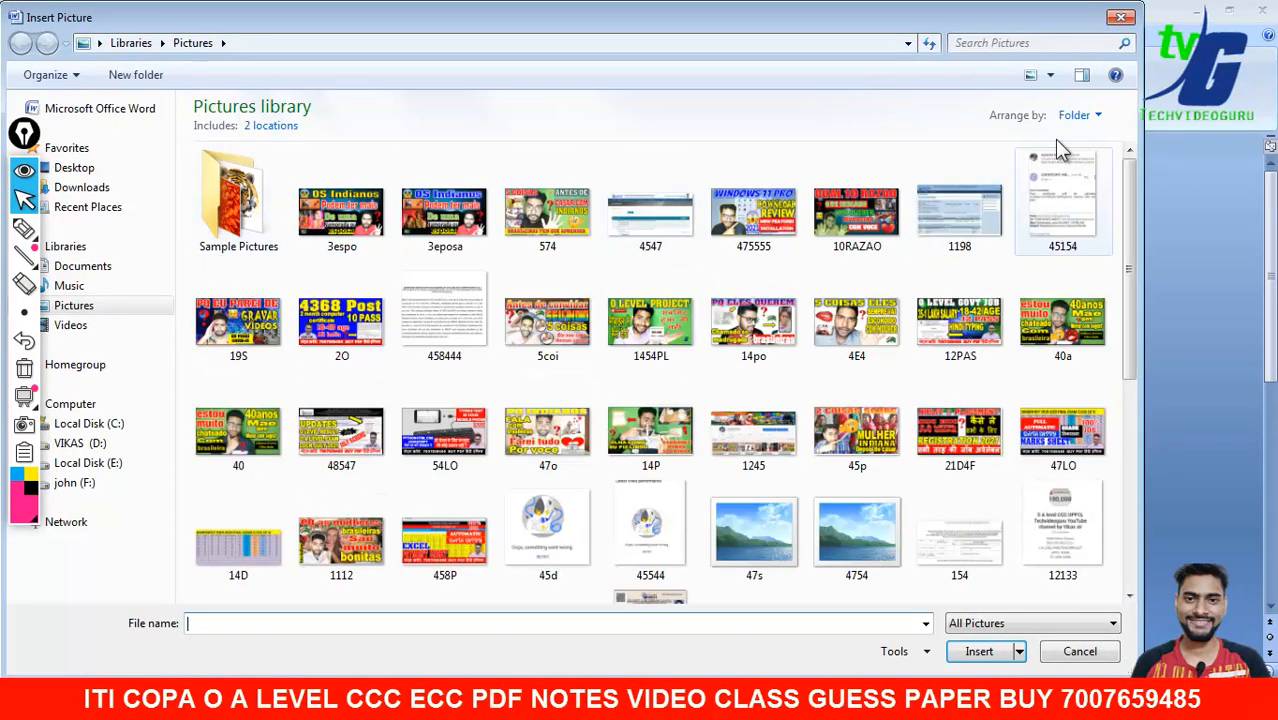
pyautogui.click(1121, 17)
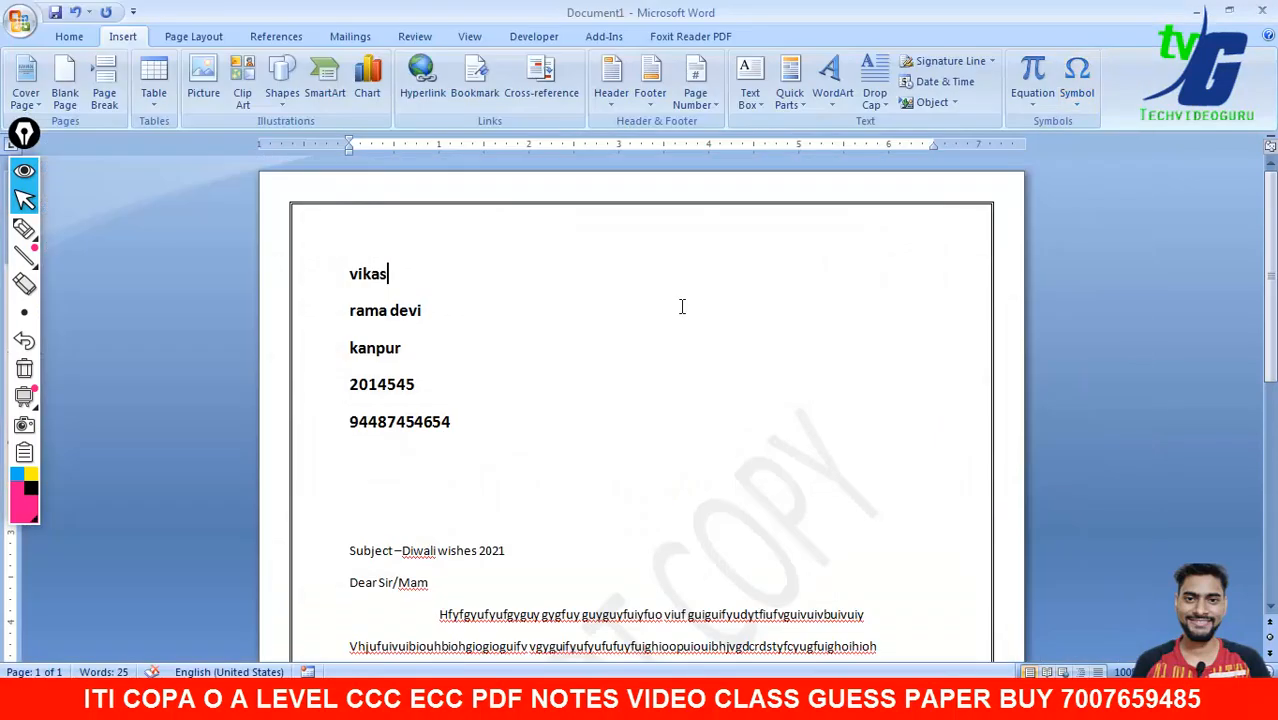
# - Search Clip Art for 'festival', then clear the term to list all clip art
pyautogui.click(249, 88)
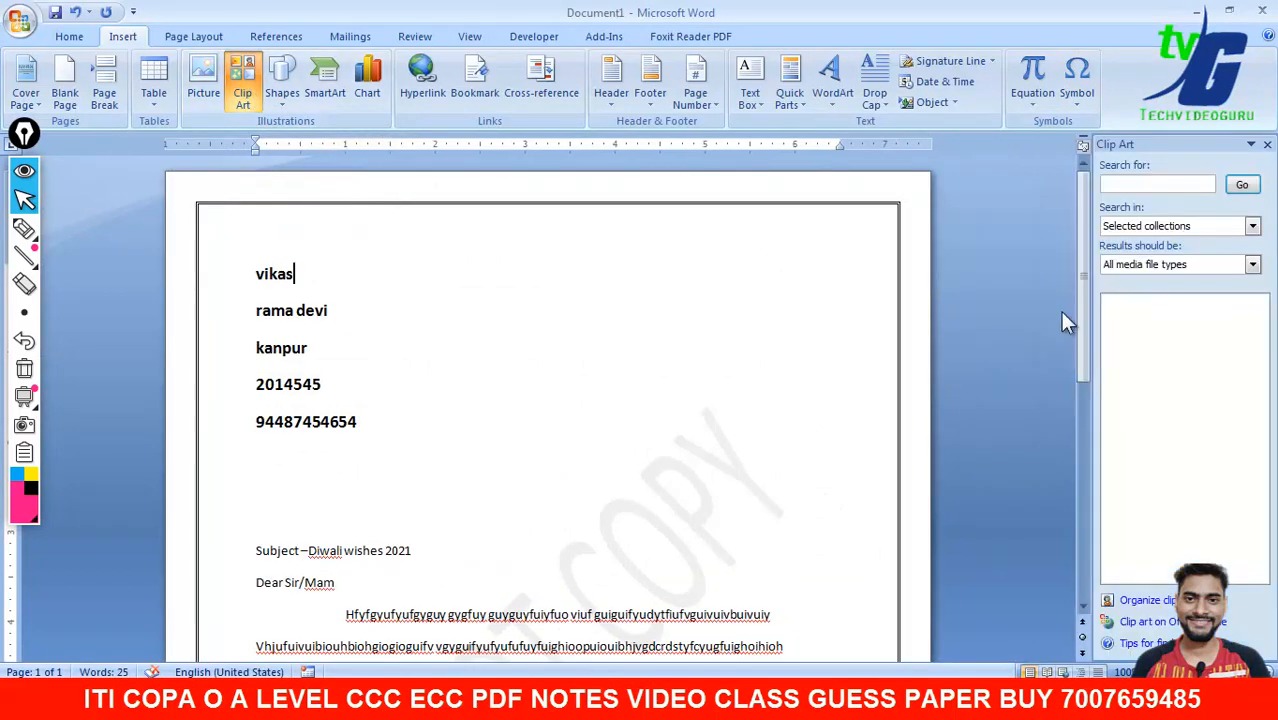
pyautogui.click(1131, 187)
pyautogui.write('fes')
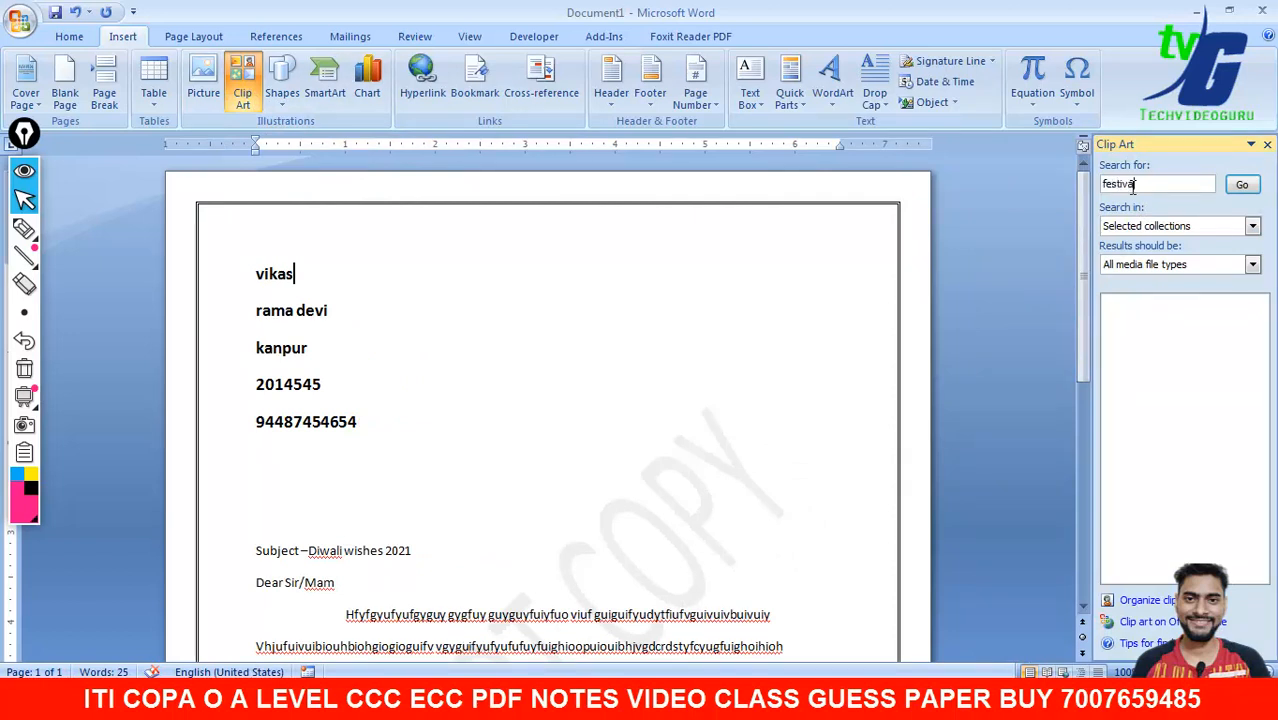
pyautogui.write('tival')
pyautogui.click(1241, 184)
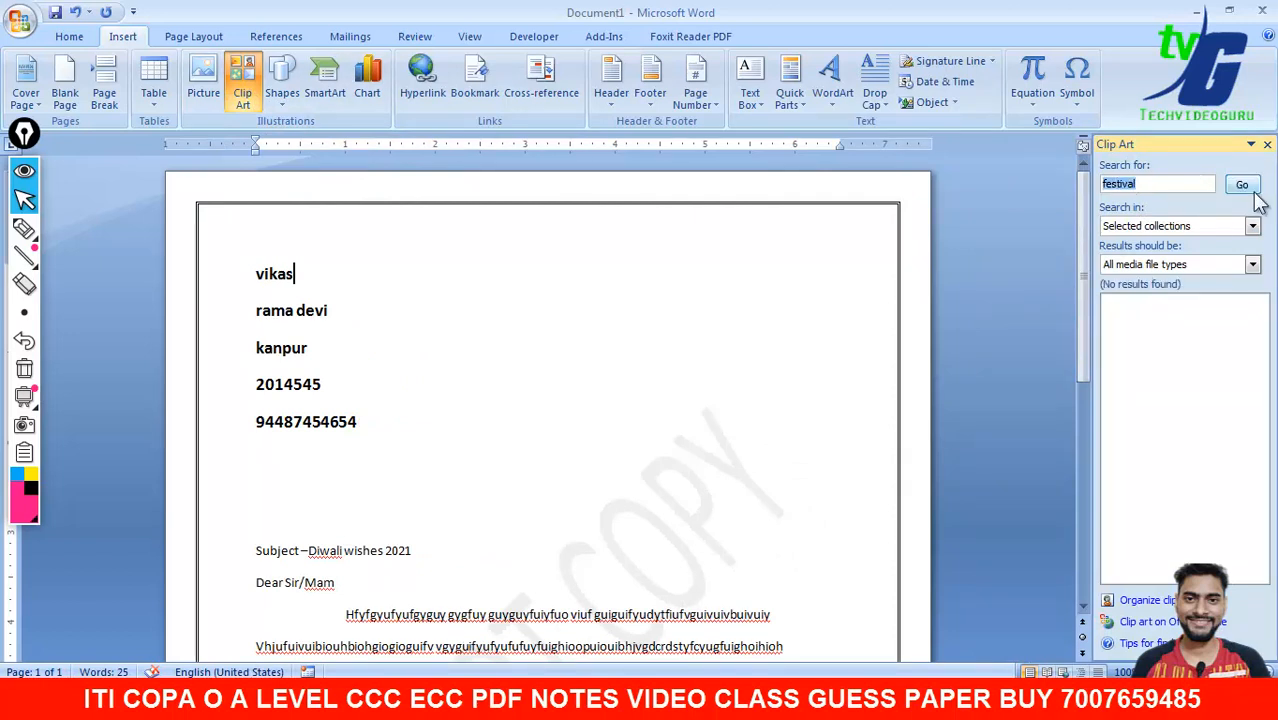
pyautogui.click(1180, 188)
pyautogui.doubleClick(1180, 188)
pyautogui.press('BackSpace')
pyautogui.click(1241, 184)
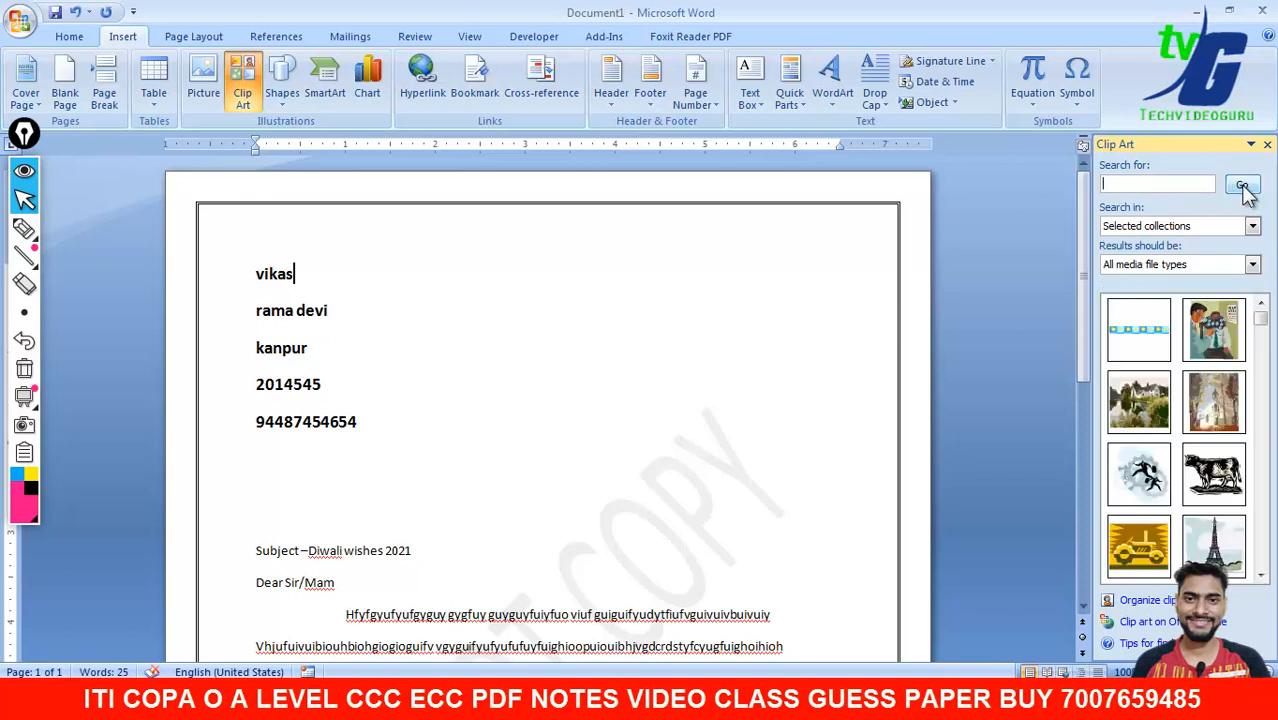
# - Scroll the results and drag the colourful balloon clip art into the address block
pyautogui.click(1261, 576)
pyautogui.click(1262, 576)
pyautogui.click(1262, 576)
pyautogui.click(1262, 576)
pyautogui.click(1262, 576)
pyautogui.click(1262, 576)
pyautogui.click(1262, 576)
pyautogui.click(1262, 576)
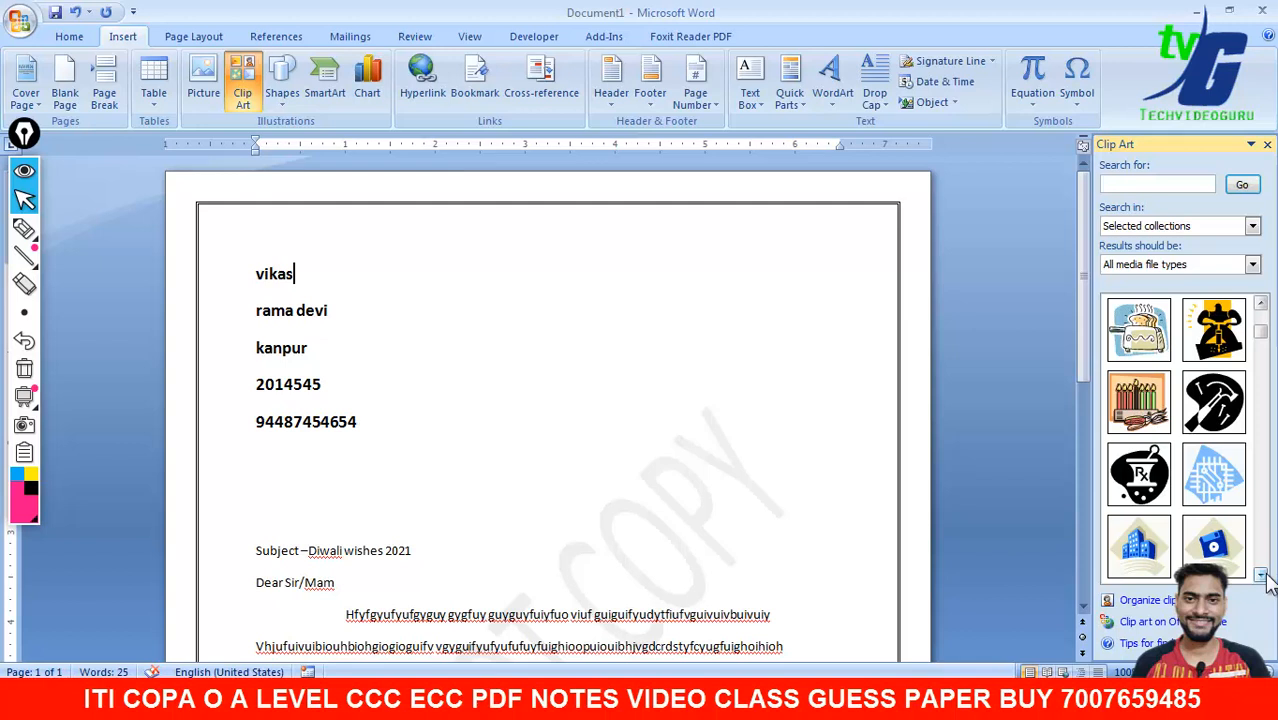
pyautogui.click(1262, 576)
pyautogui.click(1262, 576)
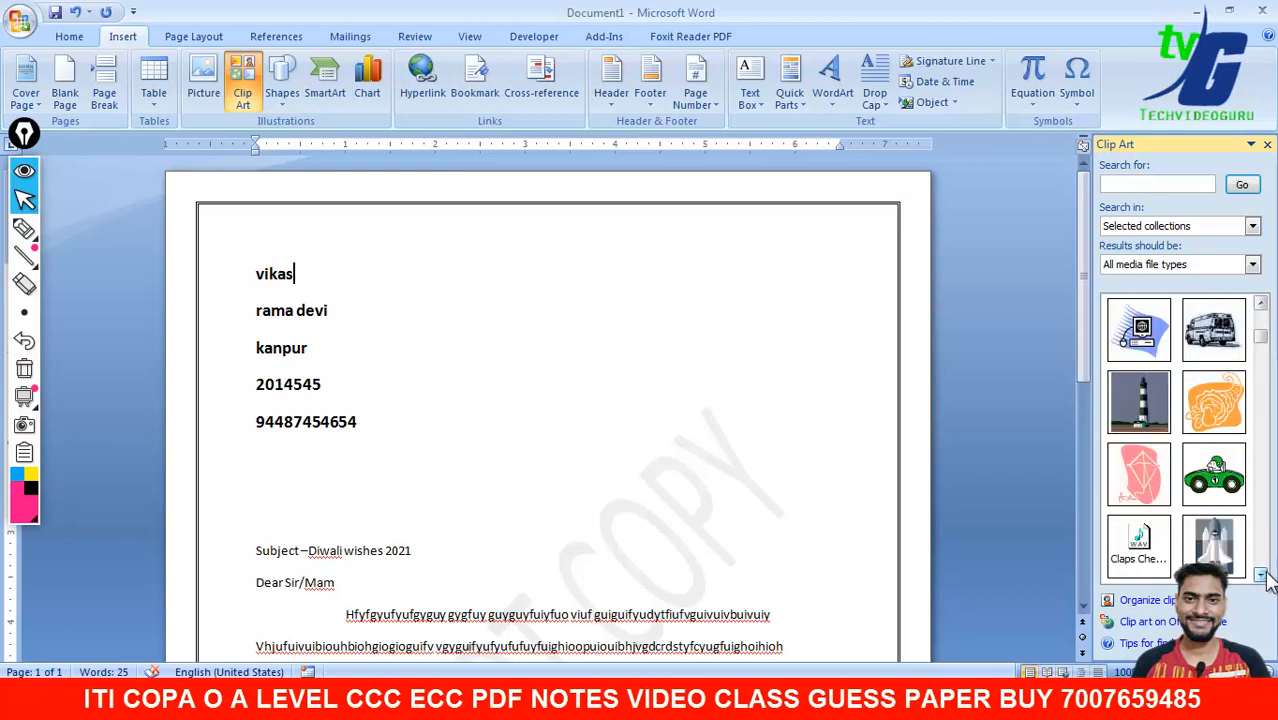
pyautogui.click(1262, 576)
pyautogui.click(1262, 576)
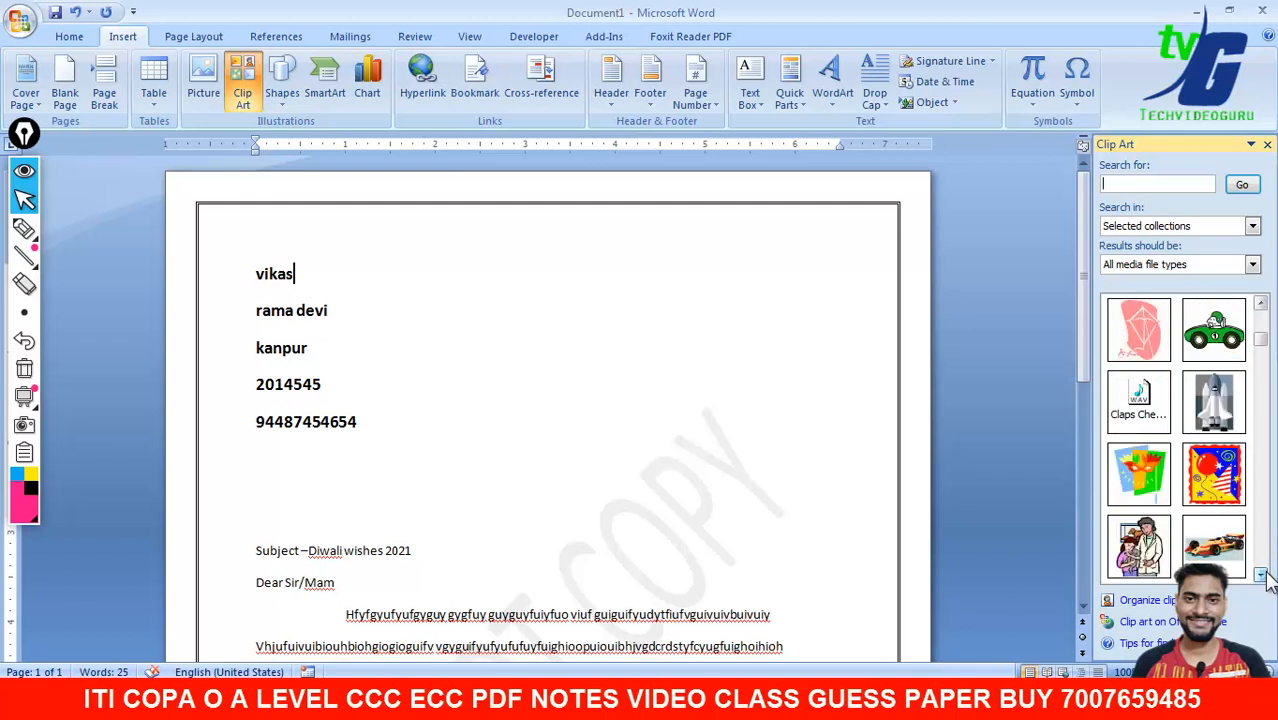
pyautogui.moveTo(1212, 470); pyautogui.dragTo(718, 360)
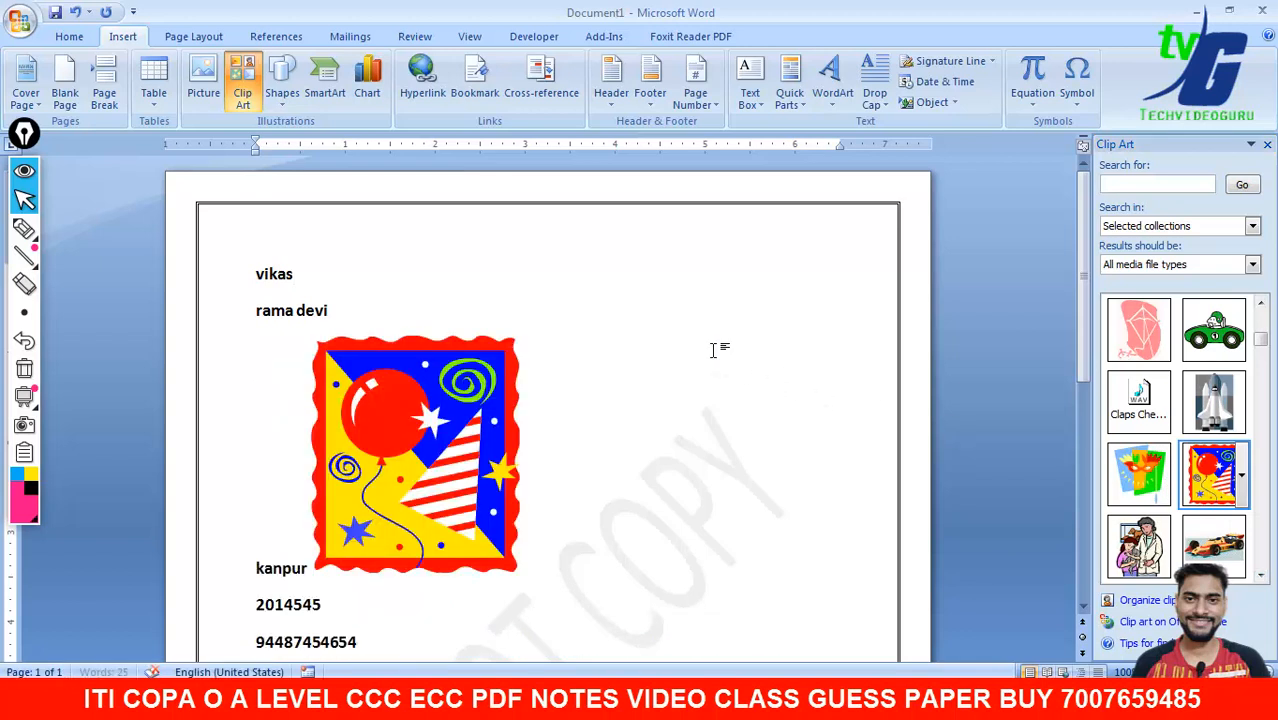
# - Position the balloon picture at the top right with In Front of Text wrapping
pyautogui.rightClick(442, 479)
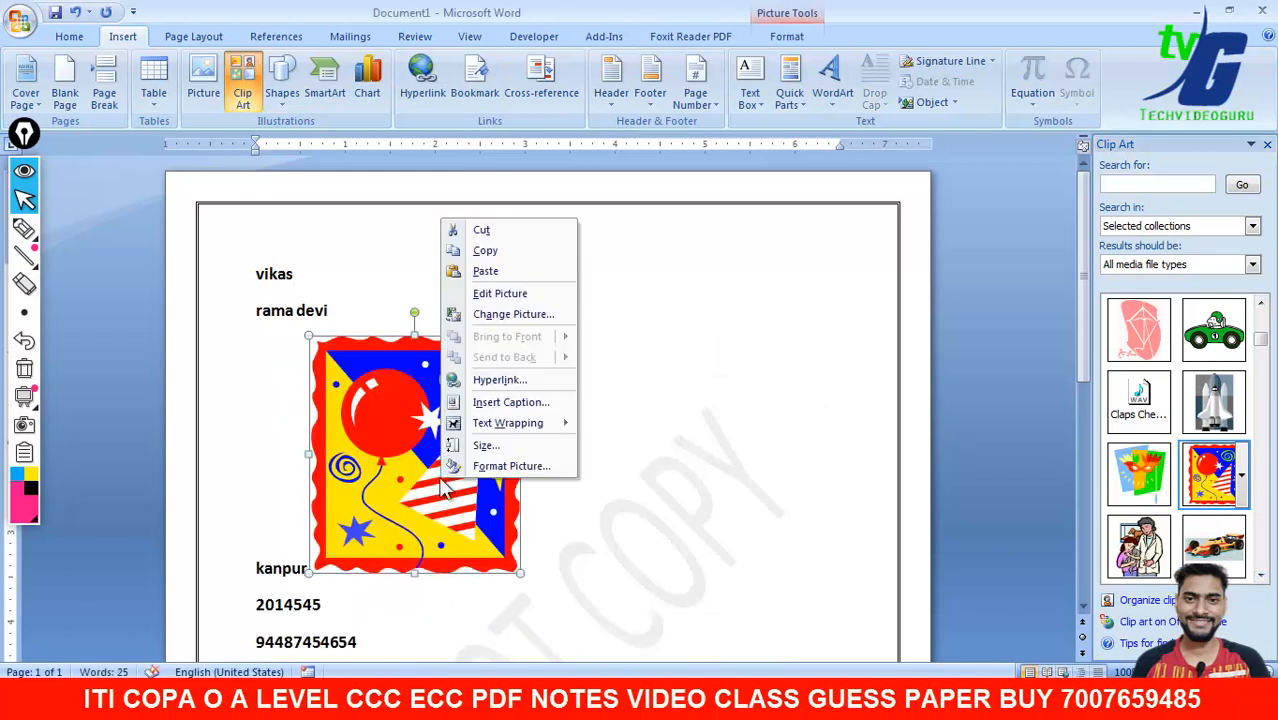
pyautogui.moveTo(507, 428)
pyautogui.click(758, 108)
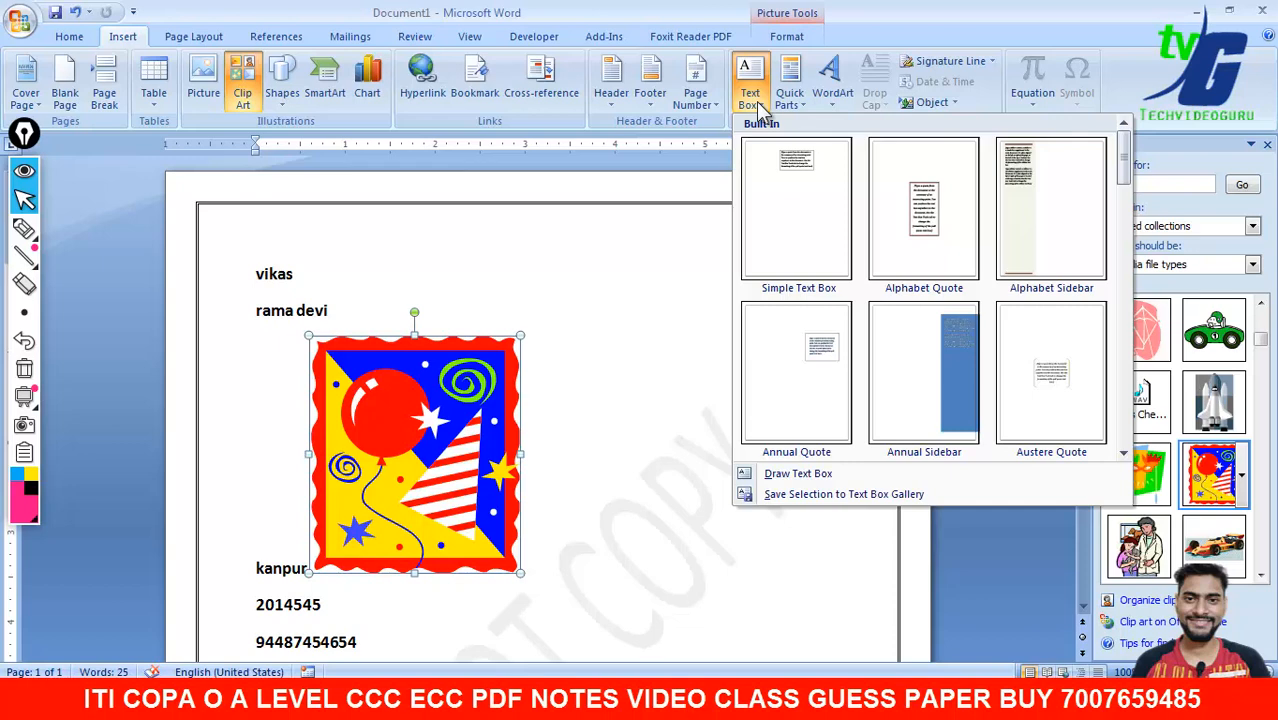
pyautogui.click(790, 40)
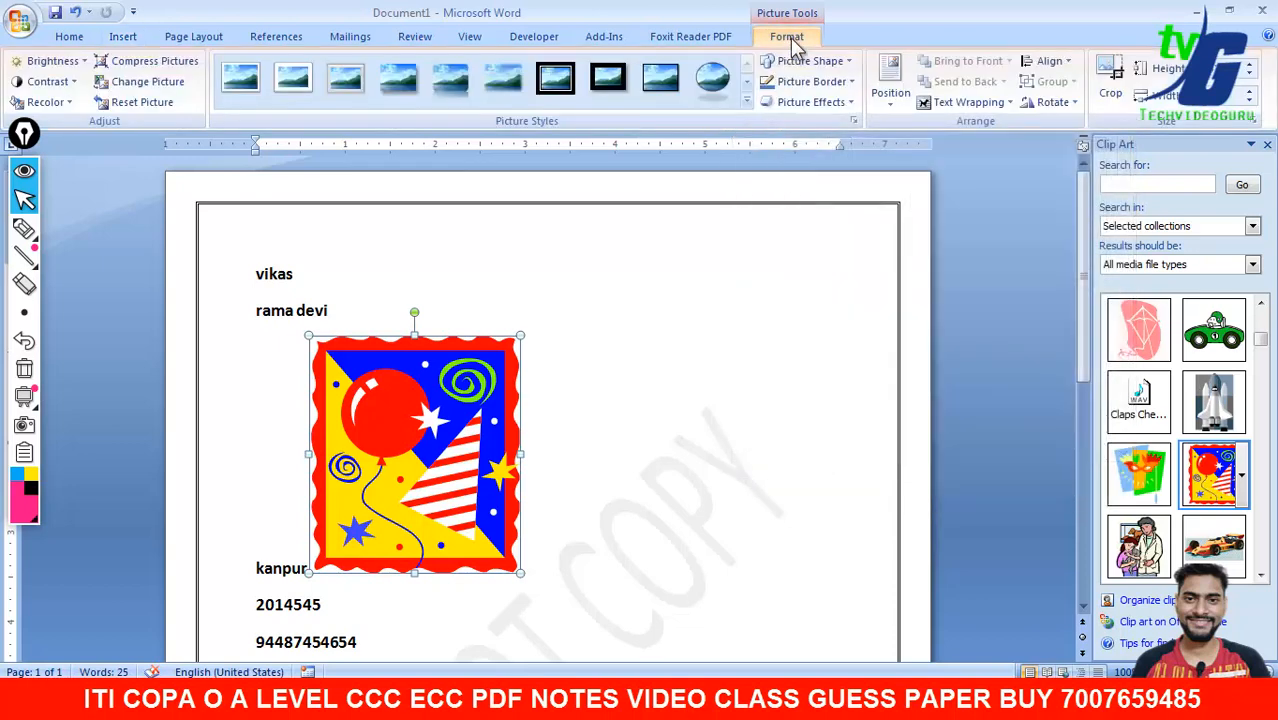
pyautogui.click(891, 90)
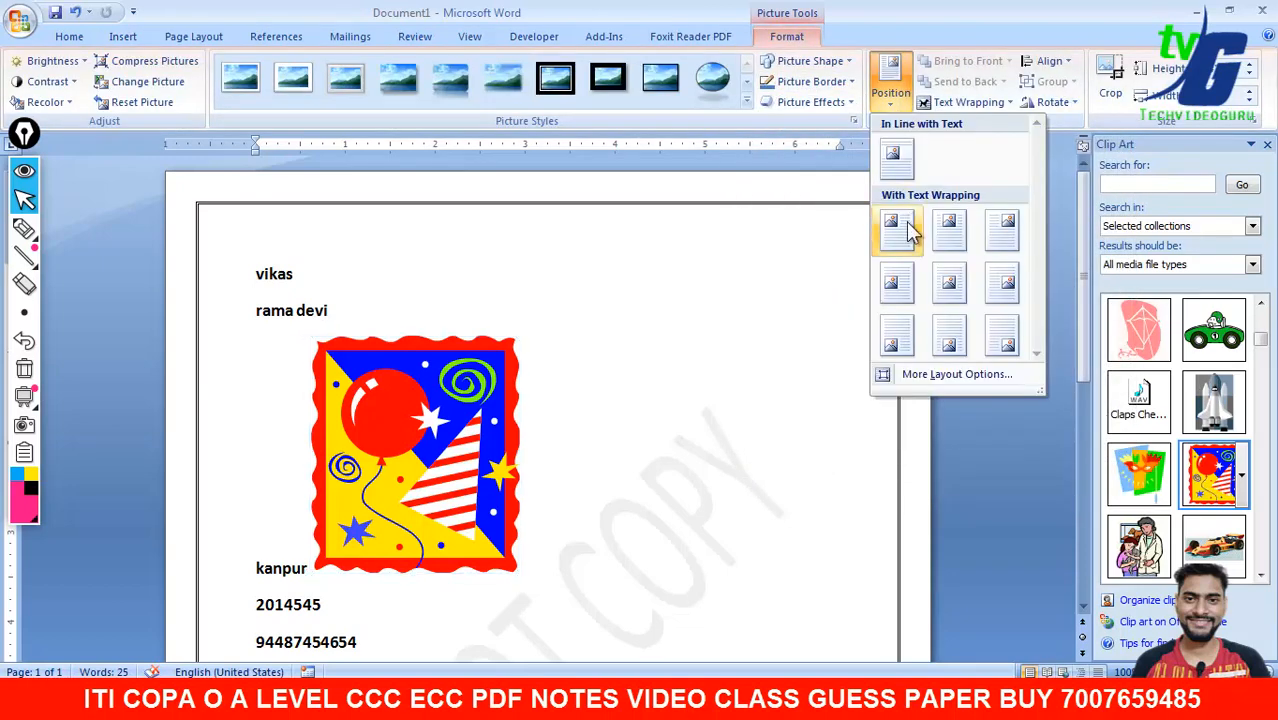
pyautogui.click(995, 245)
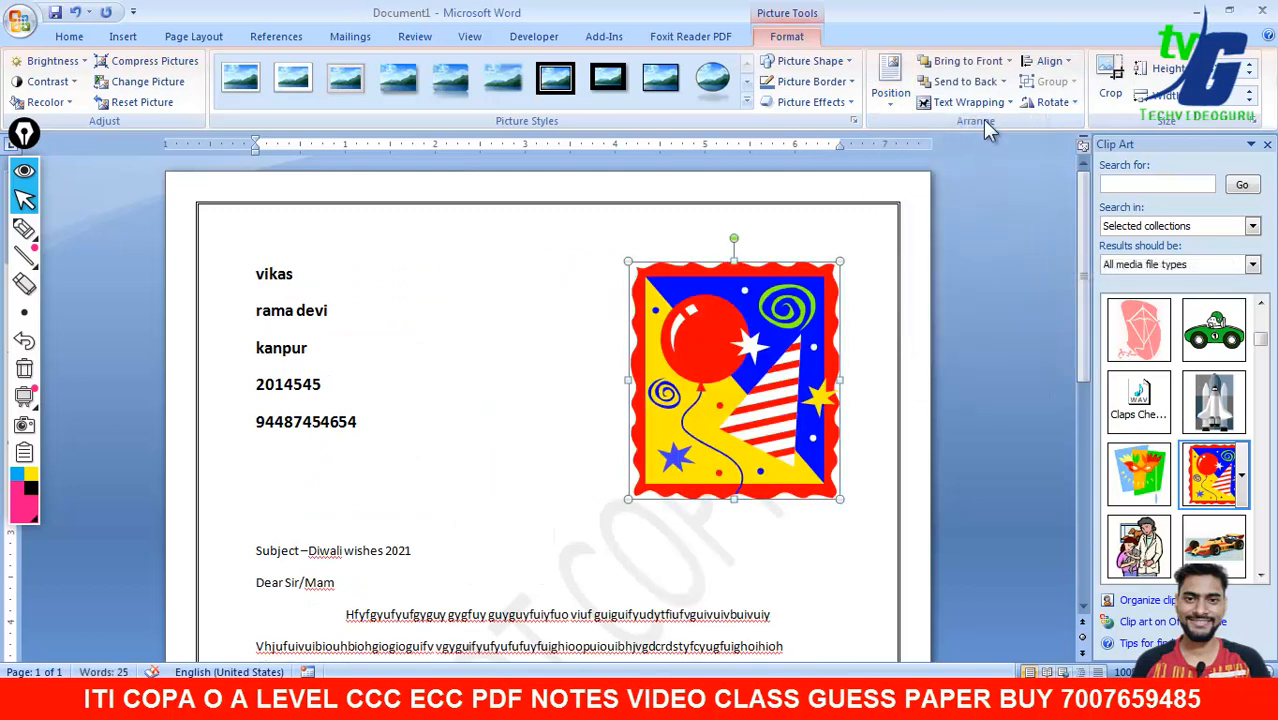
pyautogui.click(968, 102)
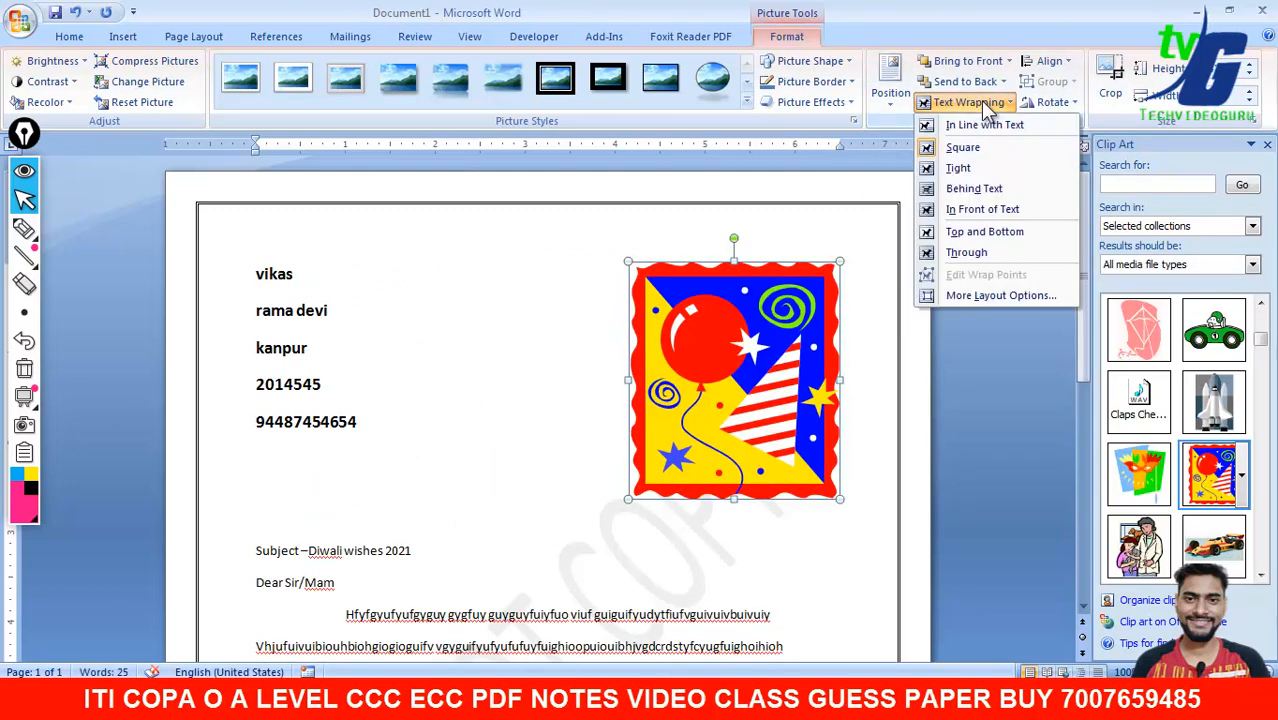
pyautogui.click(988, 212)
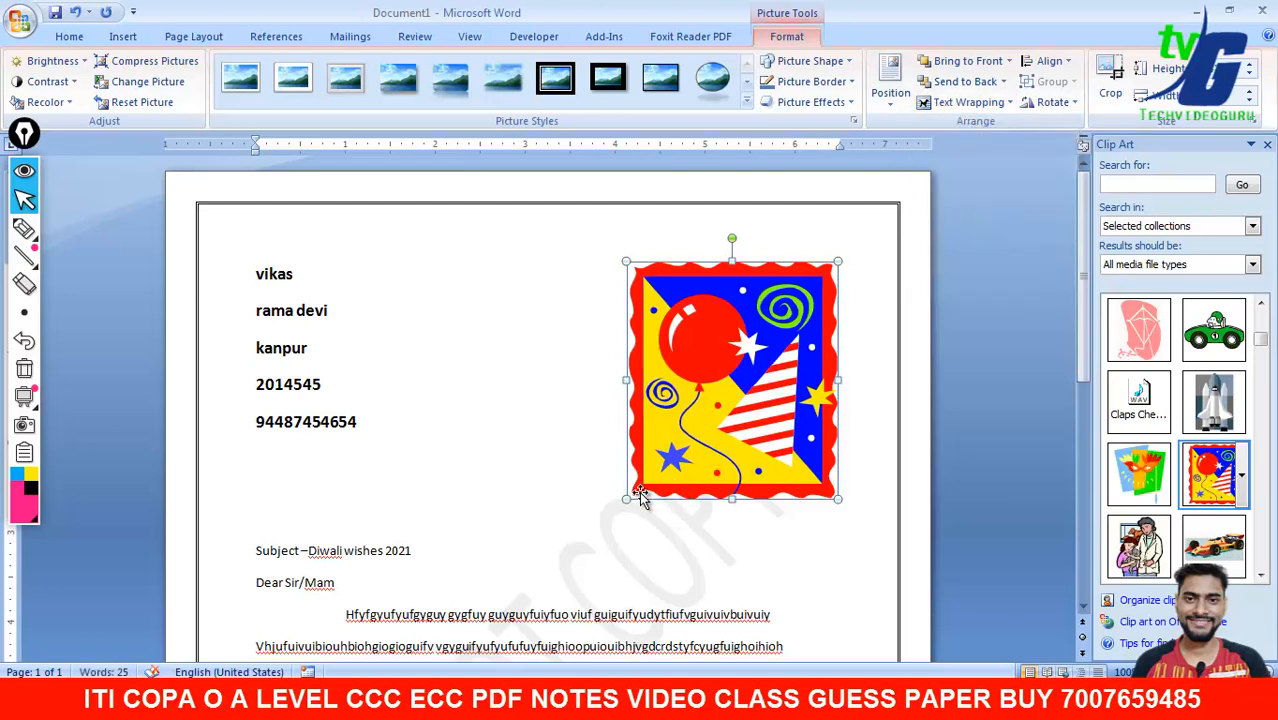
# - Shrink the balloon picture, close the Clip Art pane and settle it top-right
pyautogui.moveTo(628, 497); pyautogui.dragTo(690, 438)
pyautogui.moveTo(698, 371); pyautogui.dragTo(639, 333)
pyautogui.moveTo(645, 333); pyautogui.dragTo(820, 313)
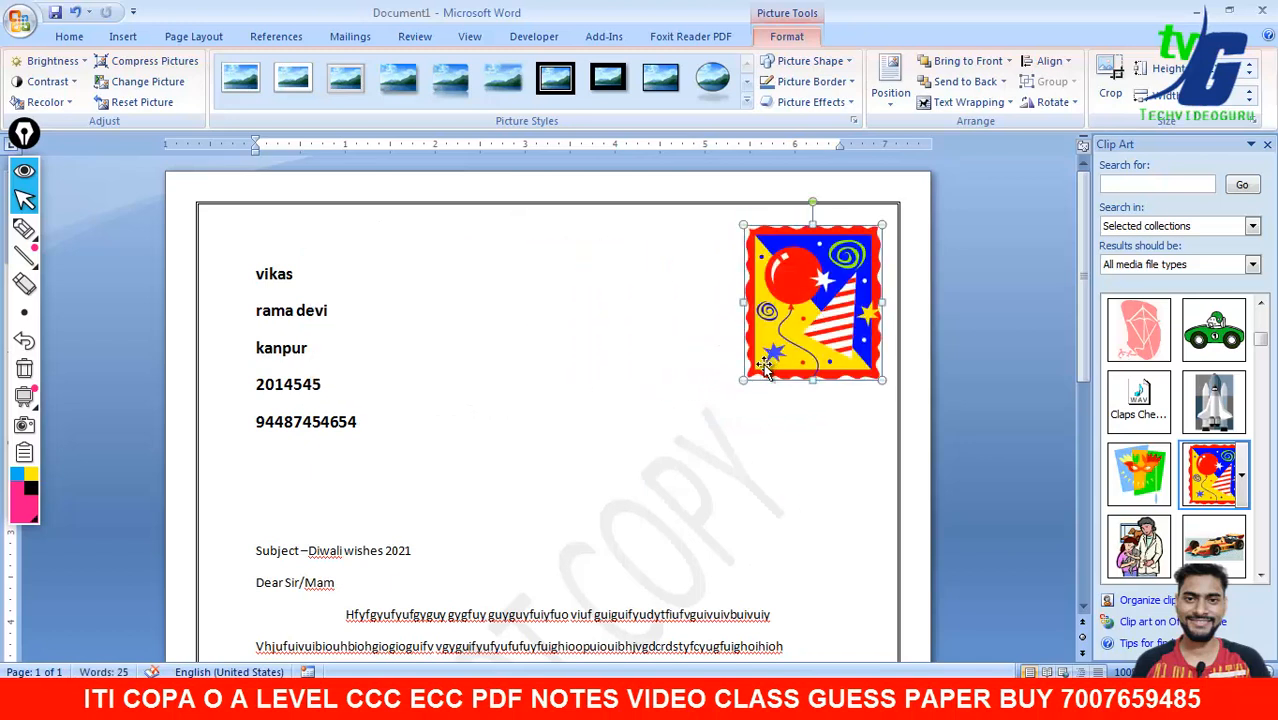
pyautogui.moveTo(741, 380); pyautogui.dragTo(766, 352)
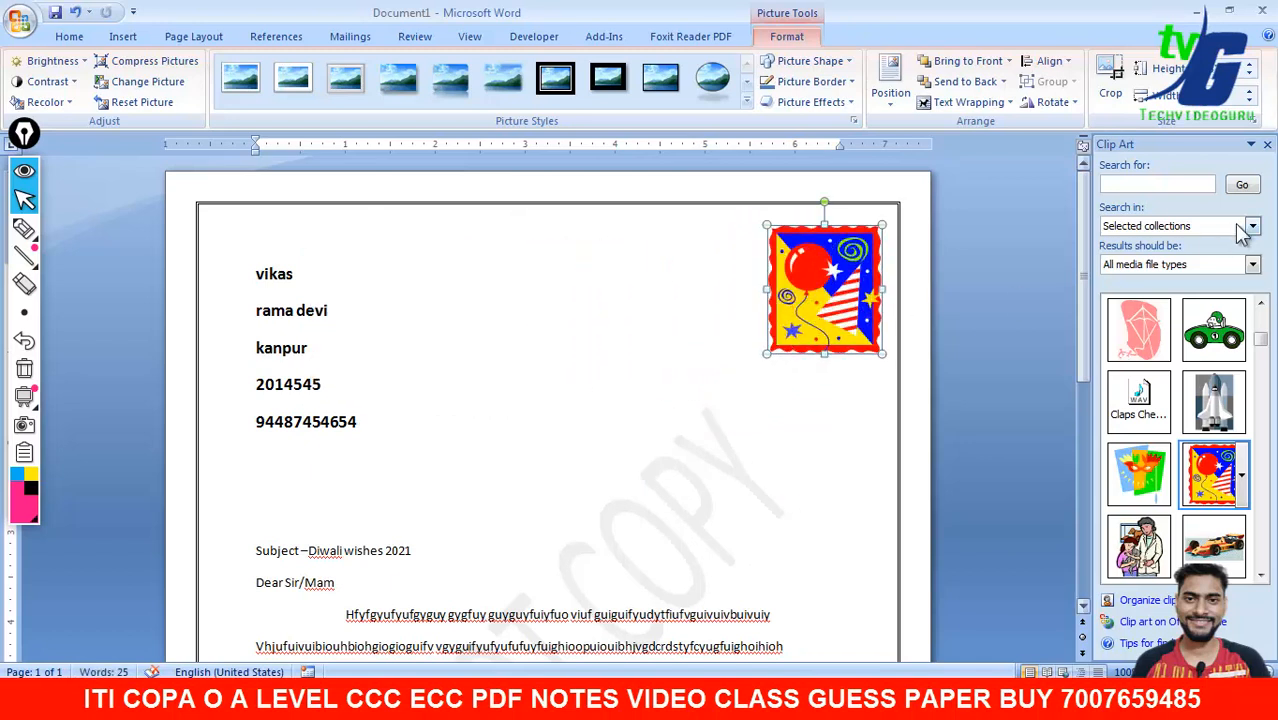
pyautogui.click(1267, 144)
pyautogui.click(1052, 357)
pyautogui.moveTo(931, 316); pyautogui.dragTo(902, 325)
pyautogui.click(1149, 329)
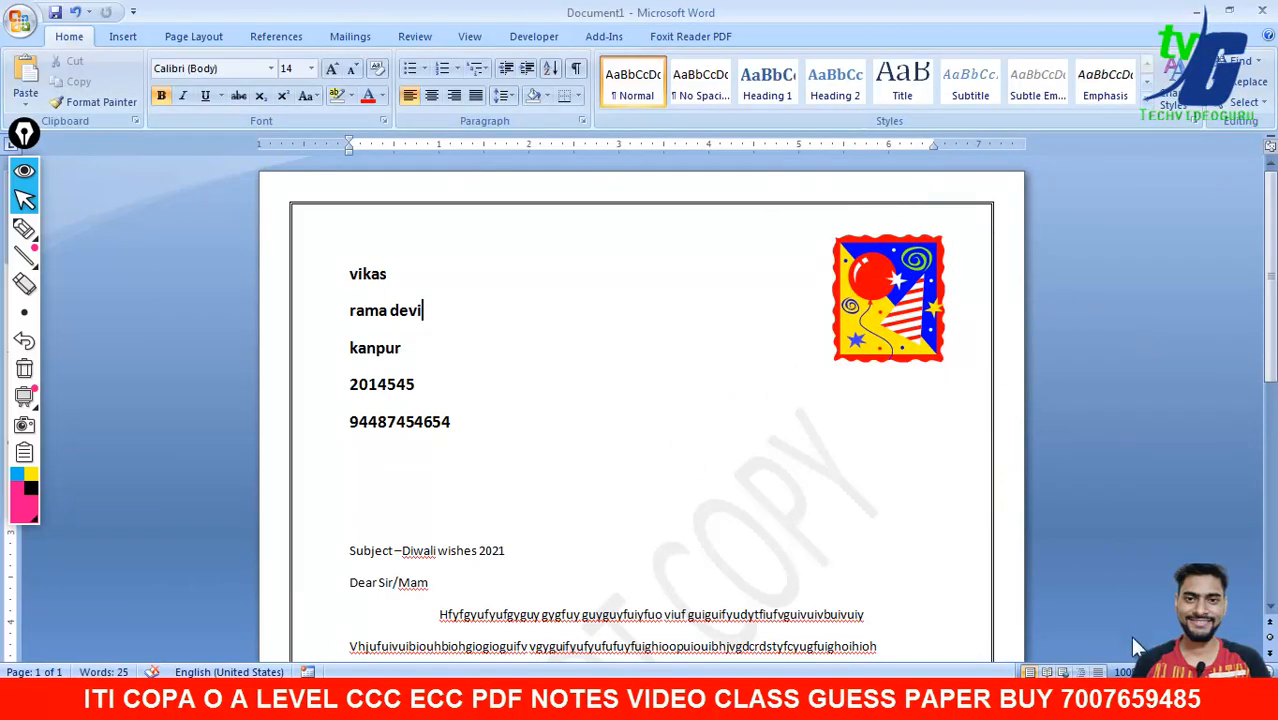
# - Move the balloon picture slightly lower on the page
pyautogui.scroll(-6, 1150, 340)
pyautogui.scroll(5, 1070, 334)
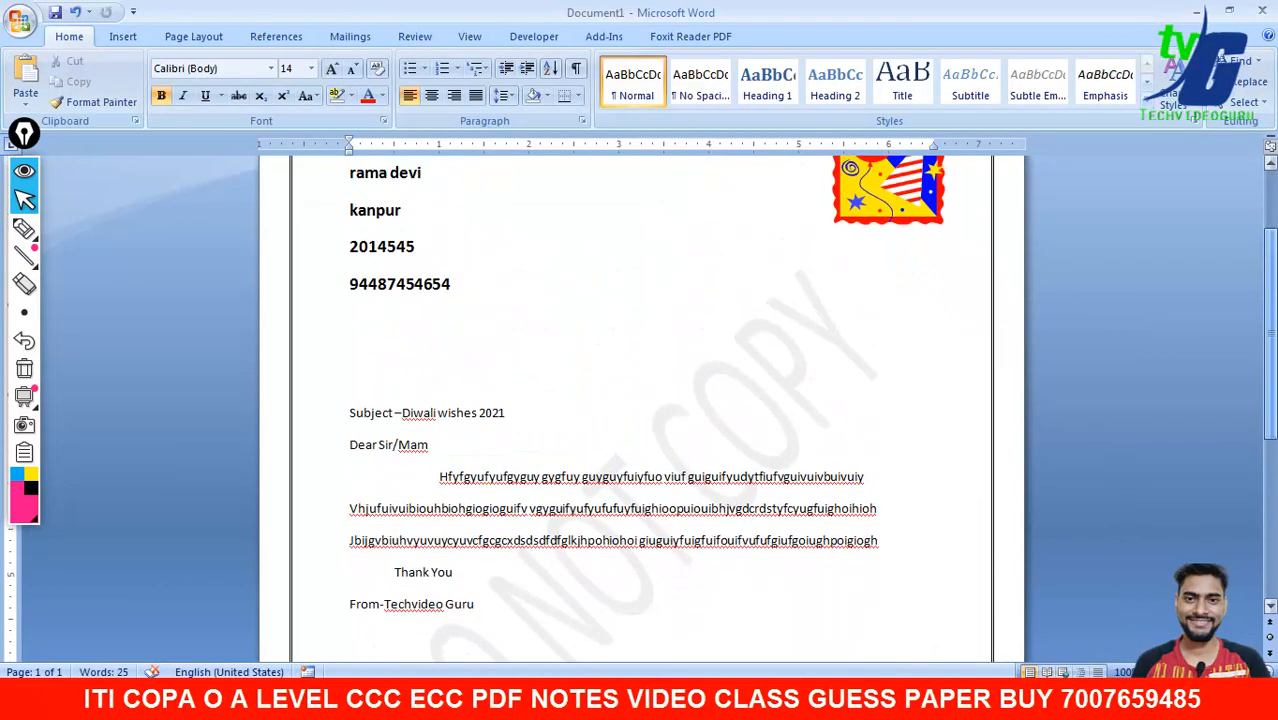
pyautogui.click(898, 270)
pyautogui.moveTo(898, 270); pyautogui.dragTo(894, 288)
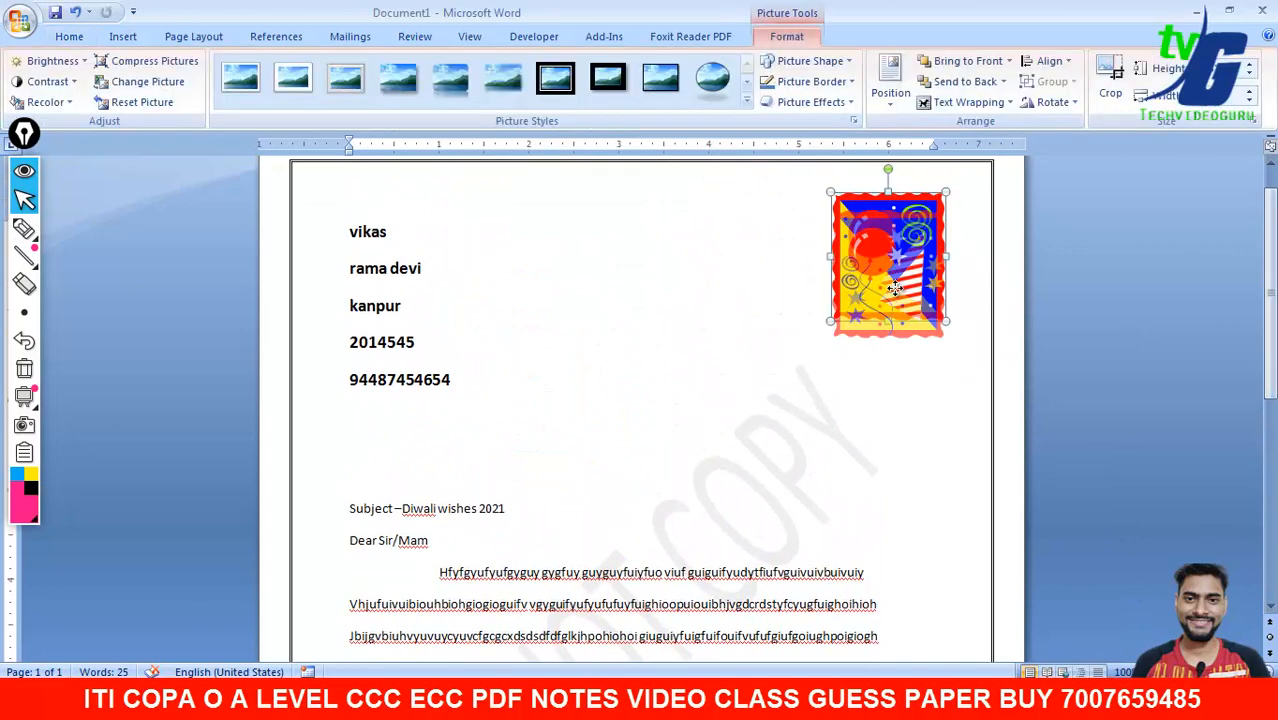
pyautogui.click(1252, 310)
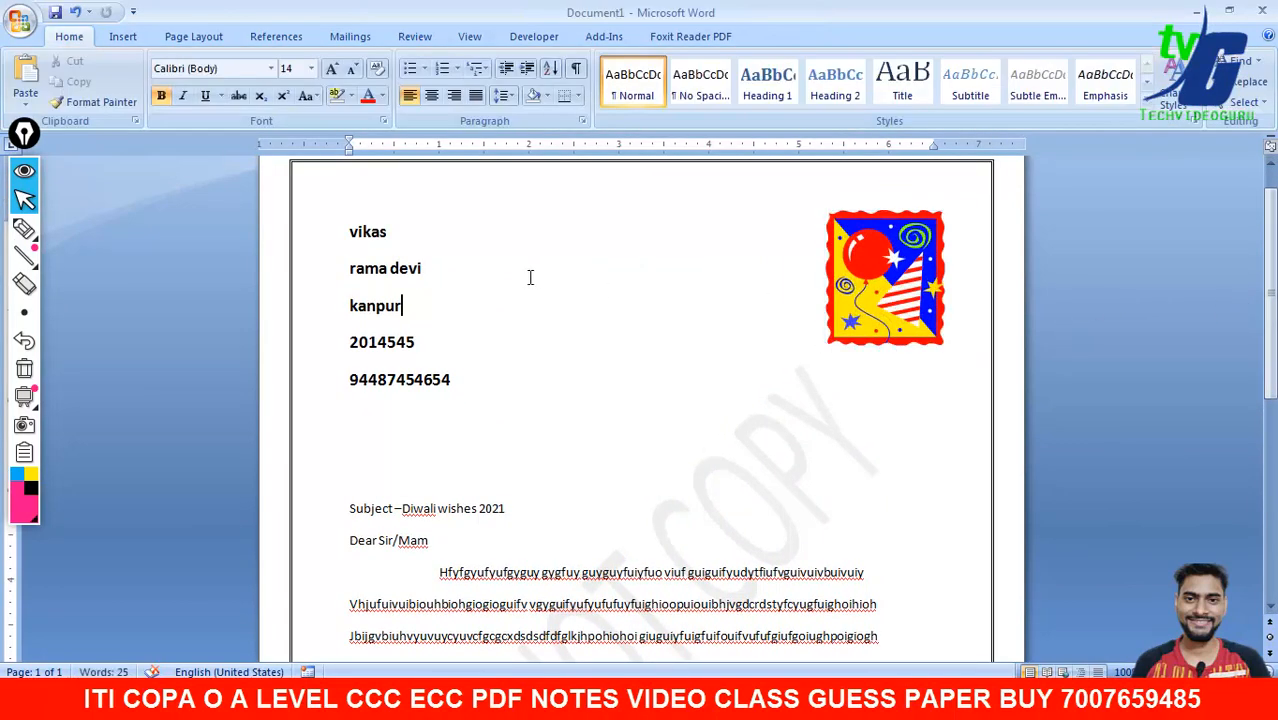
# - Advance the merged preview two records on the Mailings tab
pyautogui.click(350, 37)
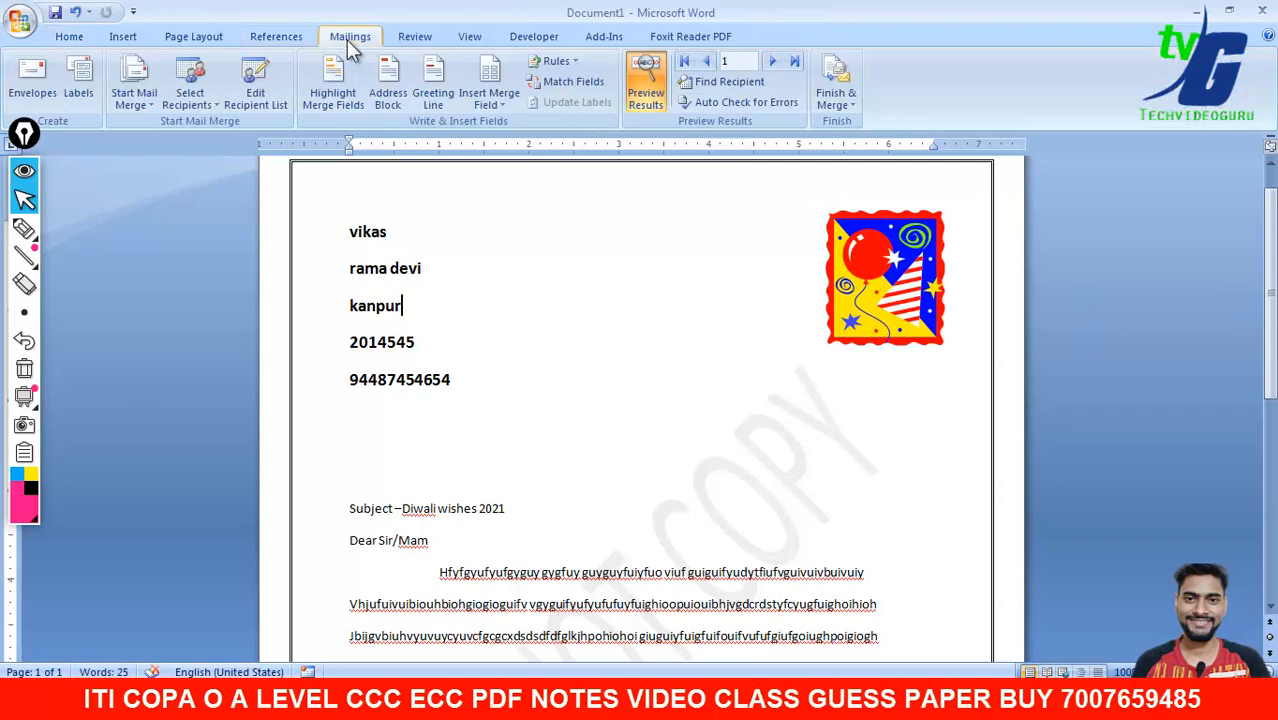
pyautogui.click(770, 62)
pyautogui.click(770, 62)
pyautogui.click(770, 62)
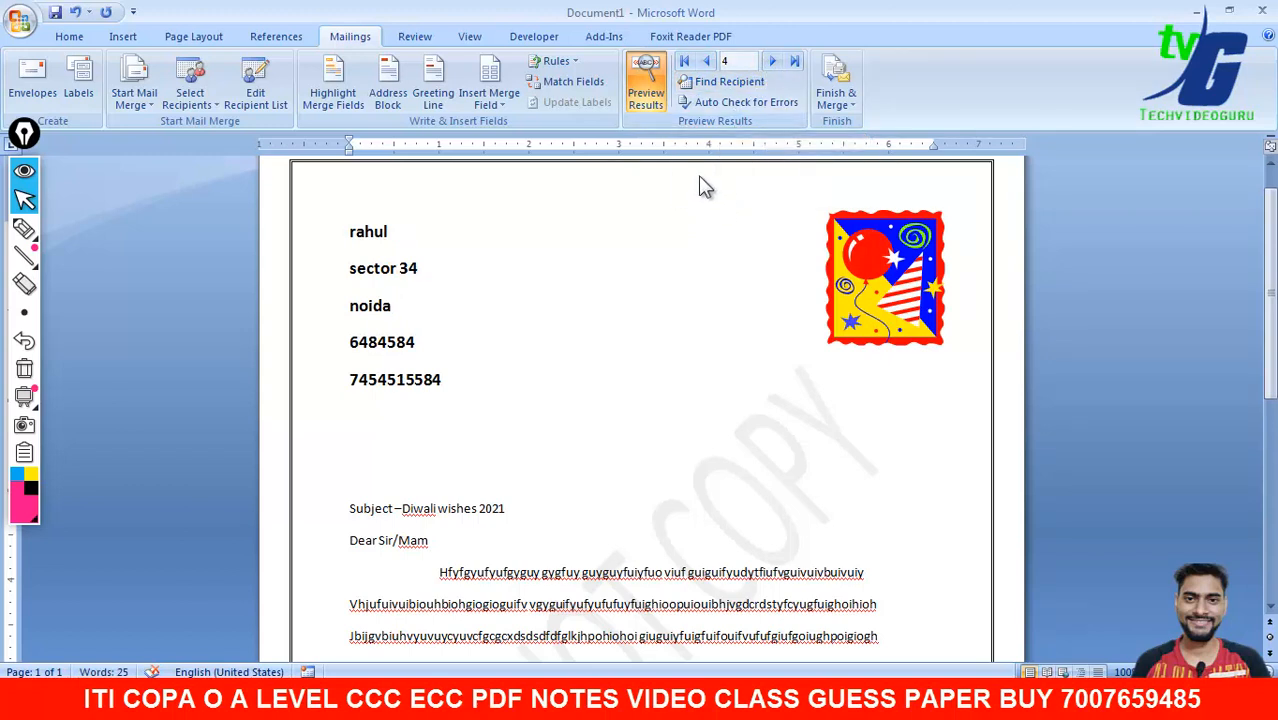
# - Try Find Recipient, switching the search field from Name to City, then close it
pyautogui.click(741, 86)
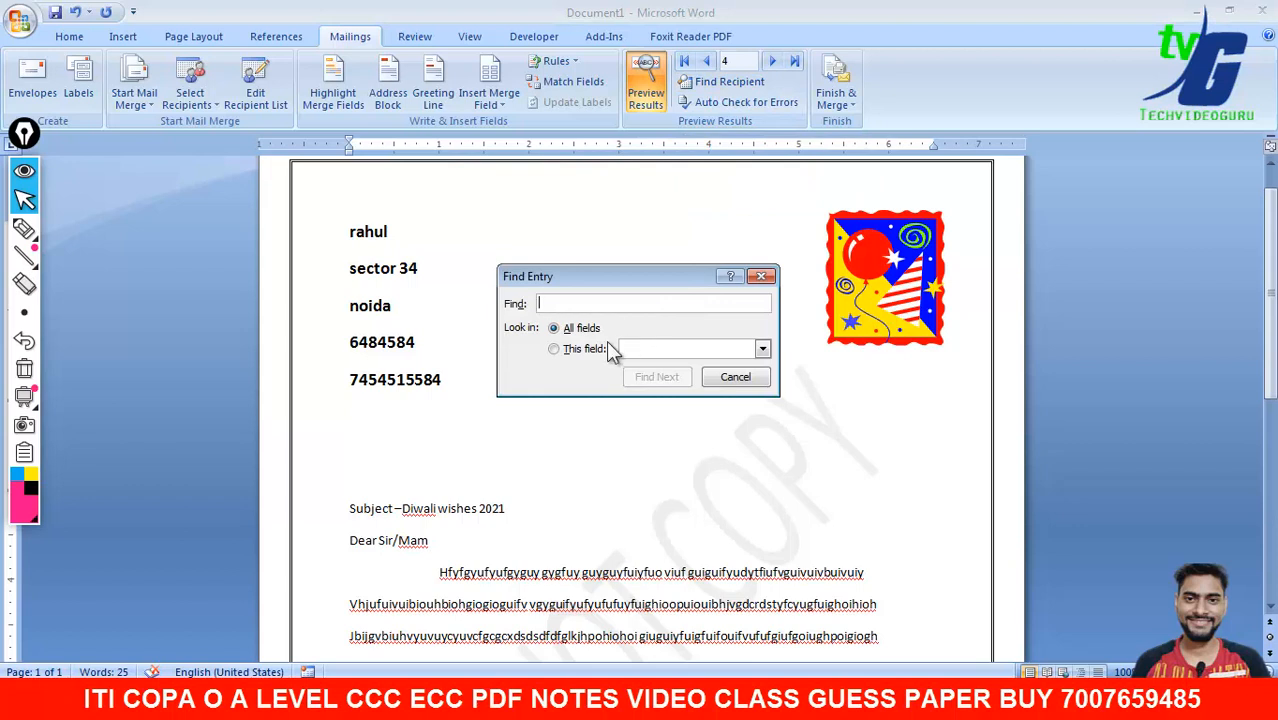
pyautogui.click(762, 349)
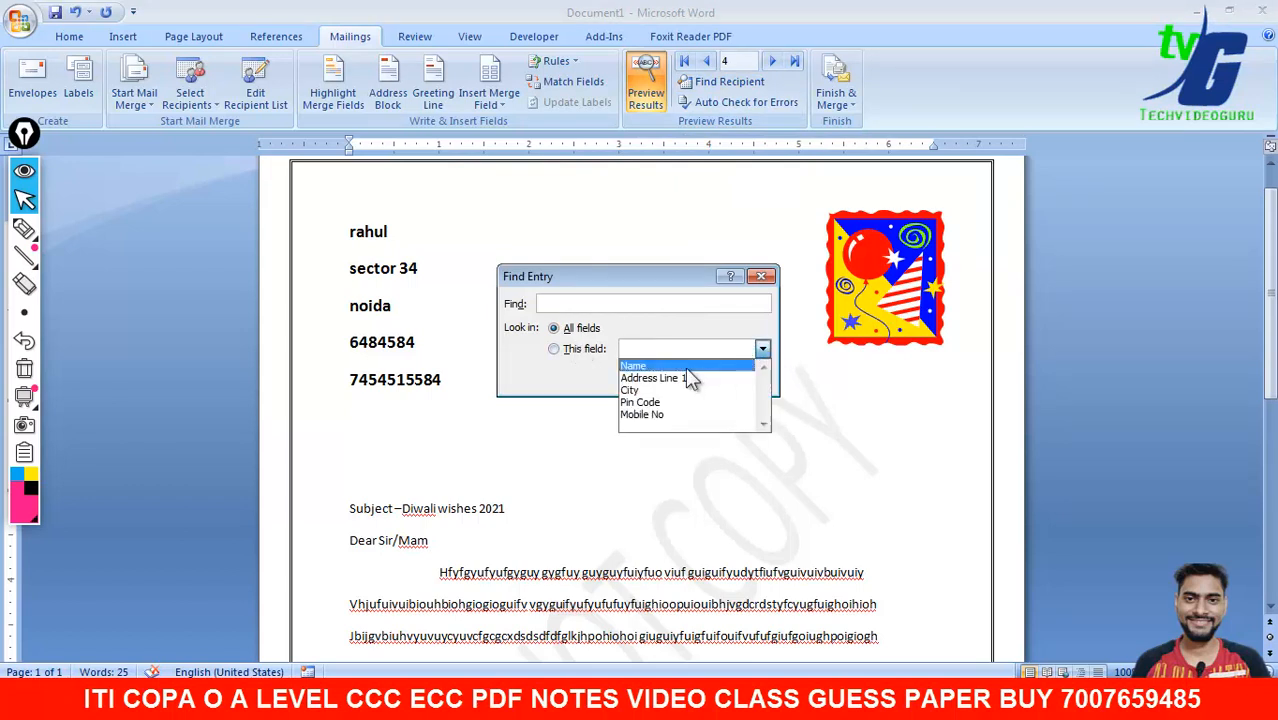
pyautogui.click(689, 367)
pyautogui.click(762, 349)
pyautogui.click(735, 390)
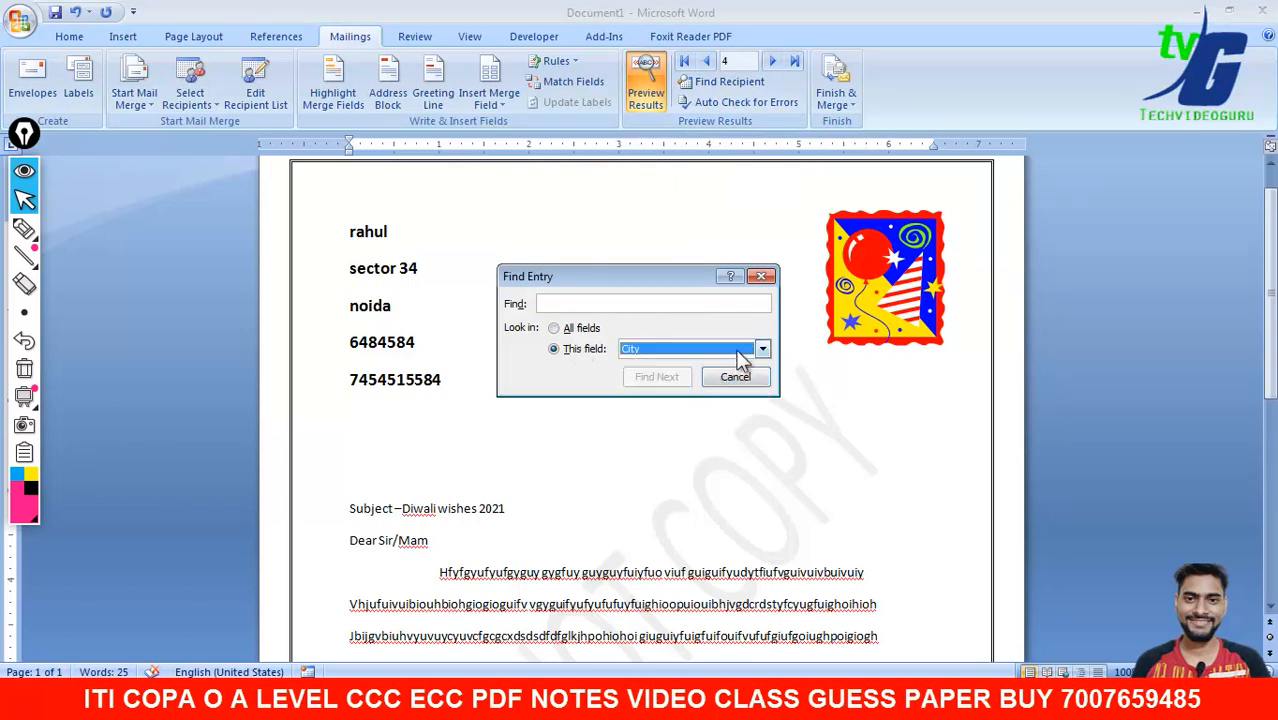
pyautogui.click(761, 276)
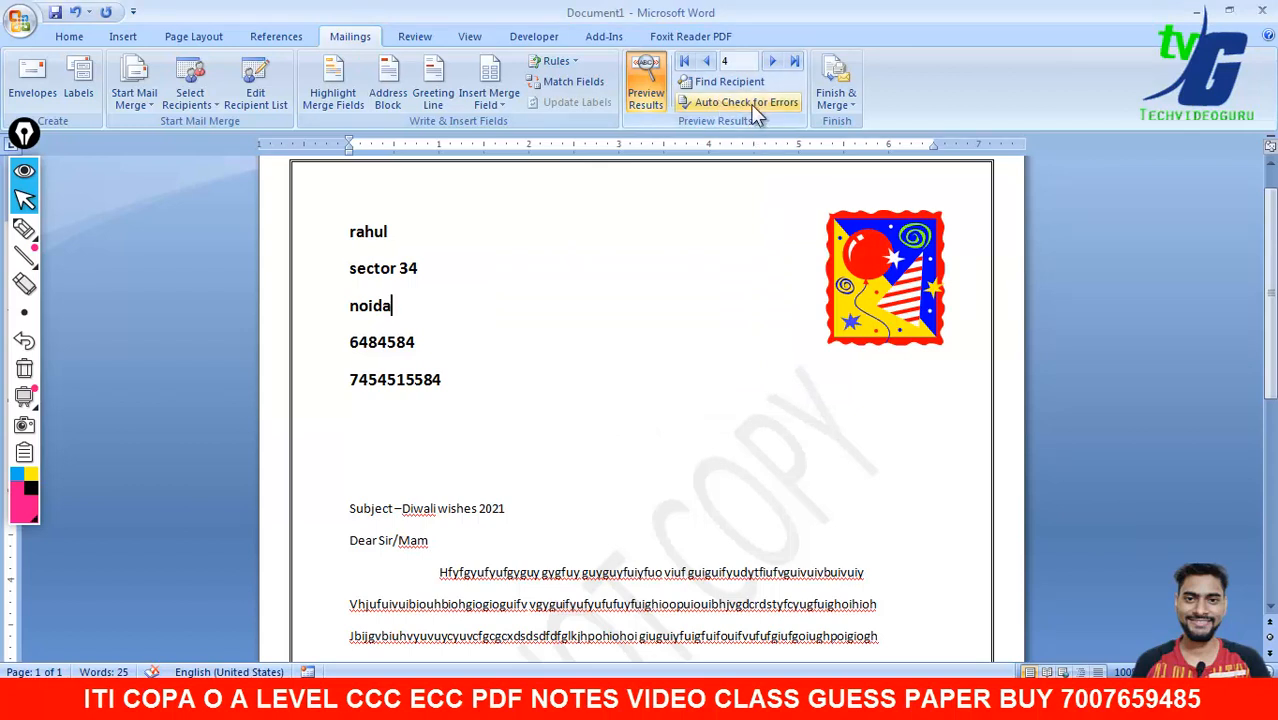
# - Step the preview back to the first recipient's merged details
pyautogui.click(531, 258)
pyautogui.click(707, 62)
pyautogui.click(707, 62)
pyautogui.click(707, 62)
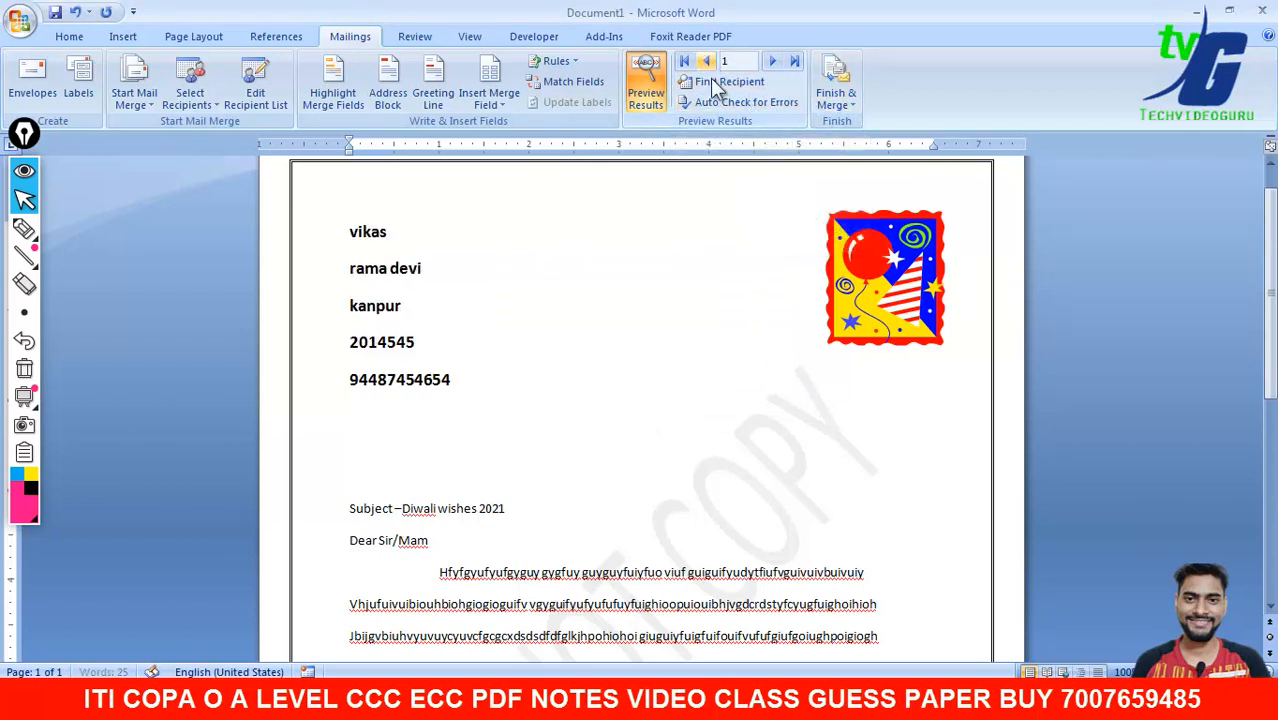
# - Merge all records with Edit Individual Documents into a new four-letter Letters1 document
pyautogui.click(855, 115)
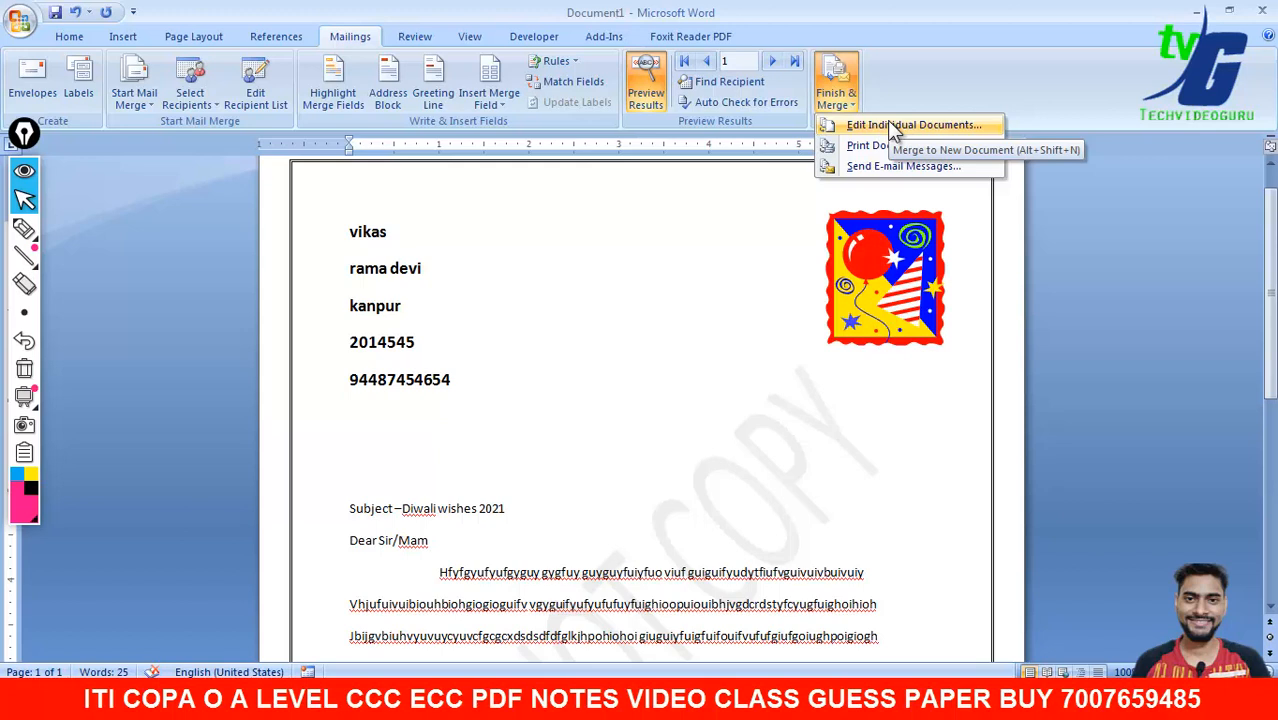
pyautogui.click(918, 272)
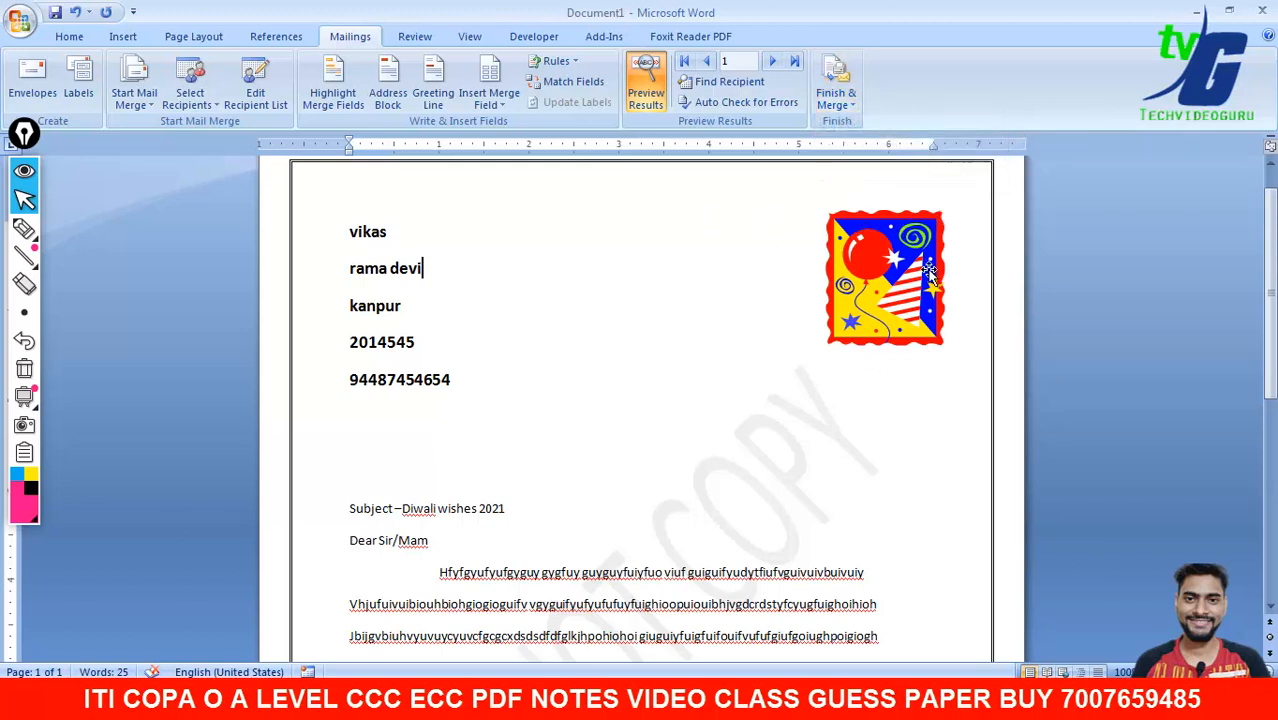
pyautogui.click(910, 273)
pyautogui.click(842, 110)
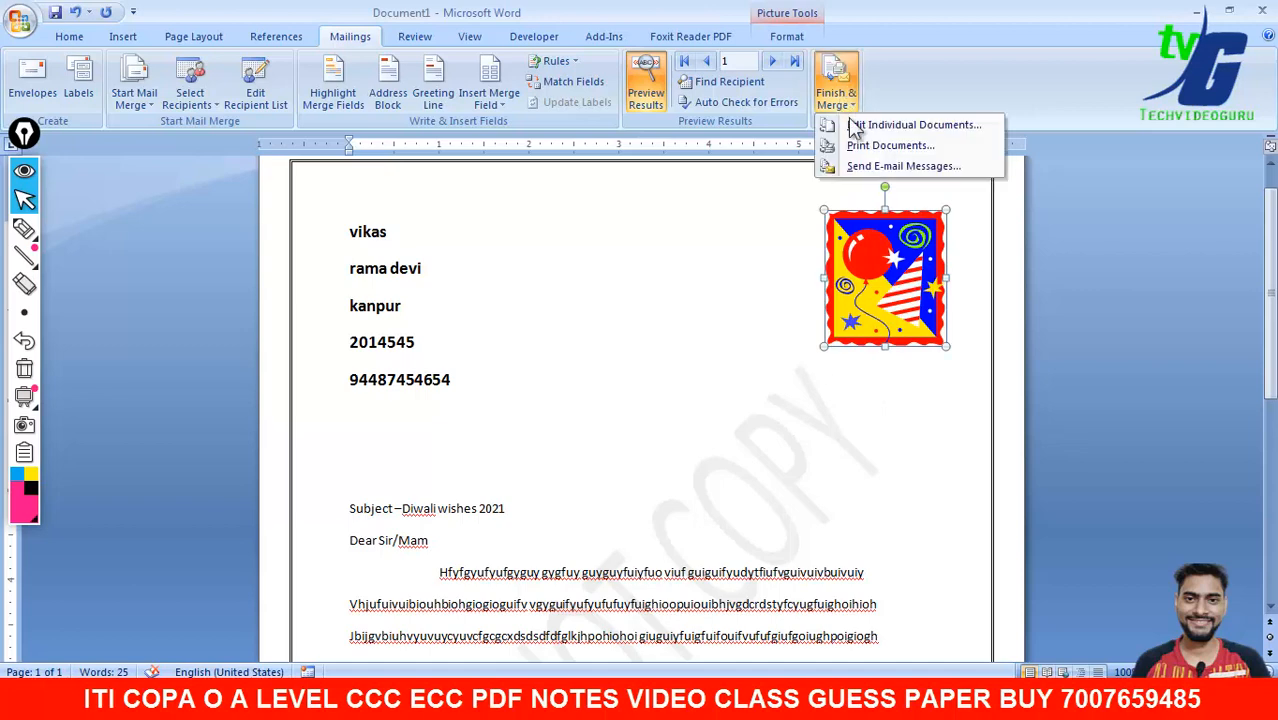
pyautogui.click(860, 124)
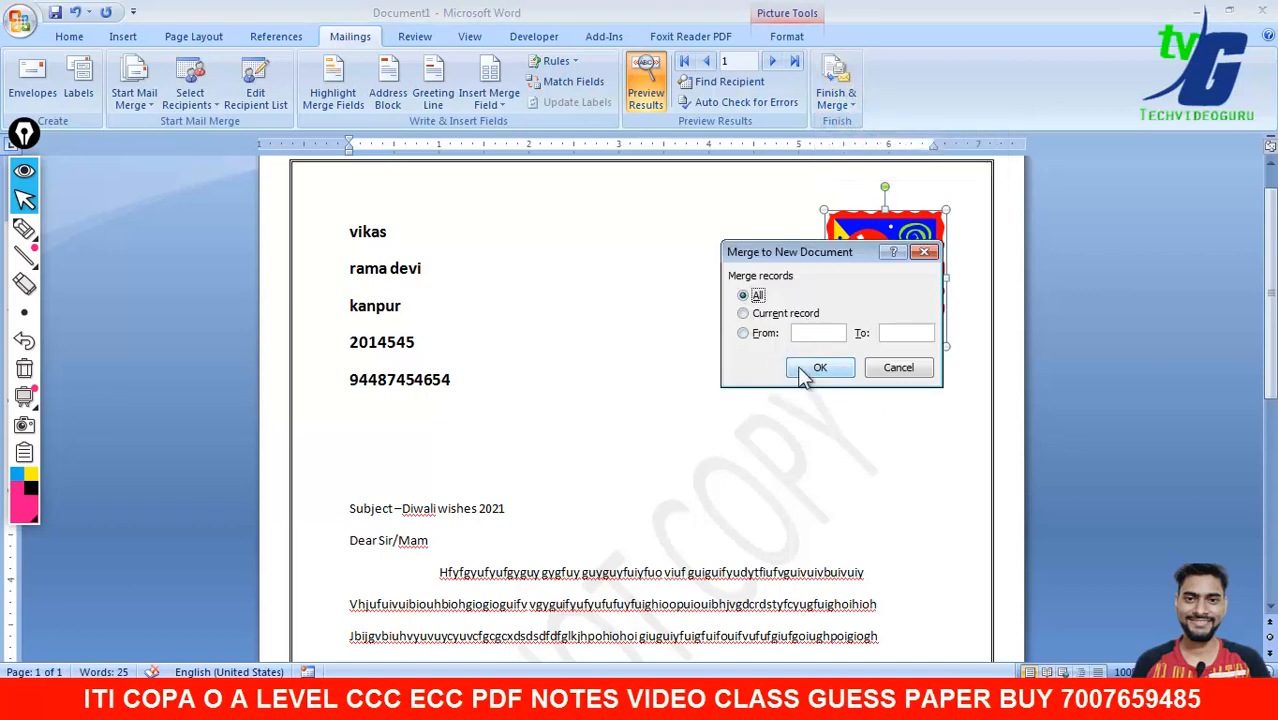
pyautogui.click(818, 368)
pyautogui.moveTo(1269, 195); pyautogui.dragTo(1269, 413)
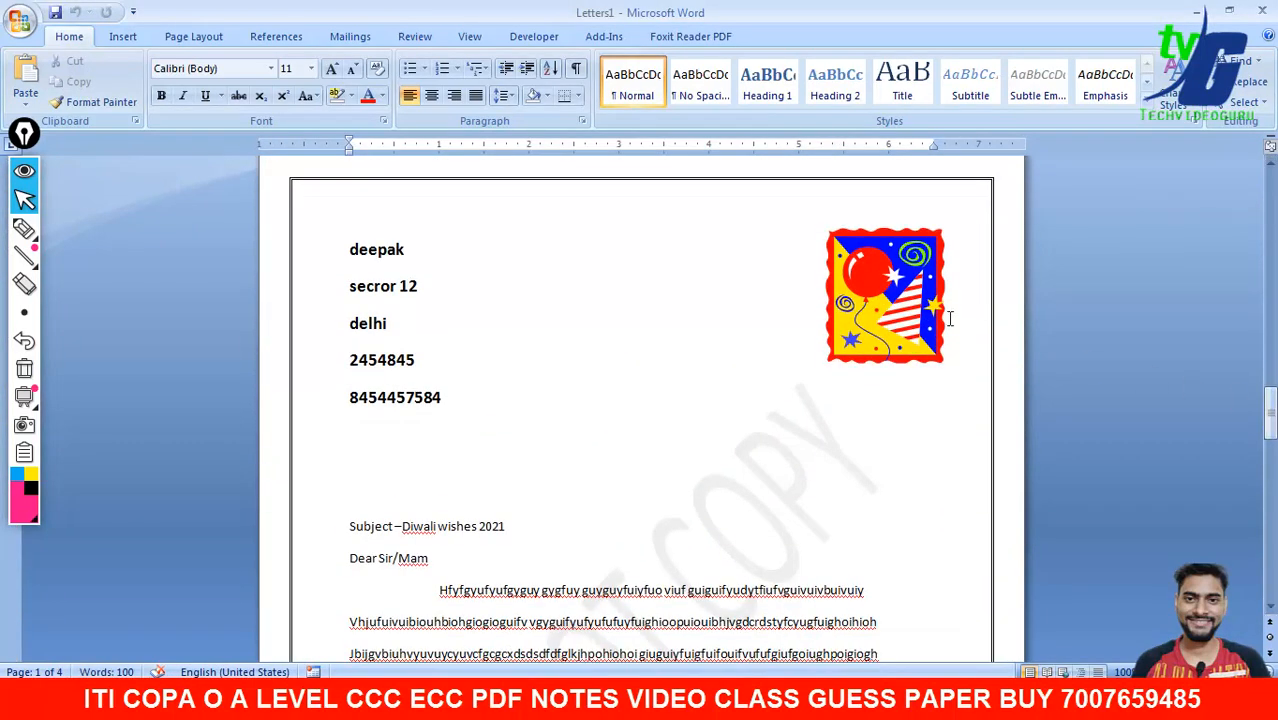
# - Scroll through the personalised letters in the merged Letters1 document
pyautogui.click(916, 318)
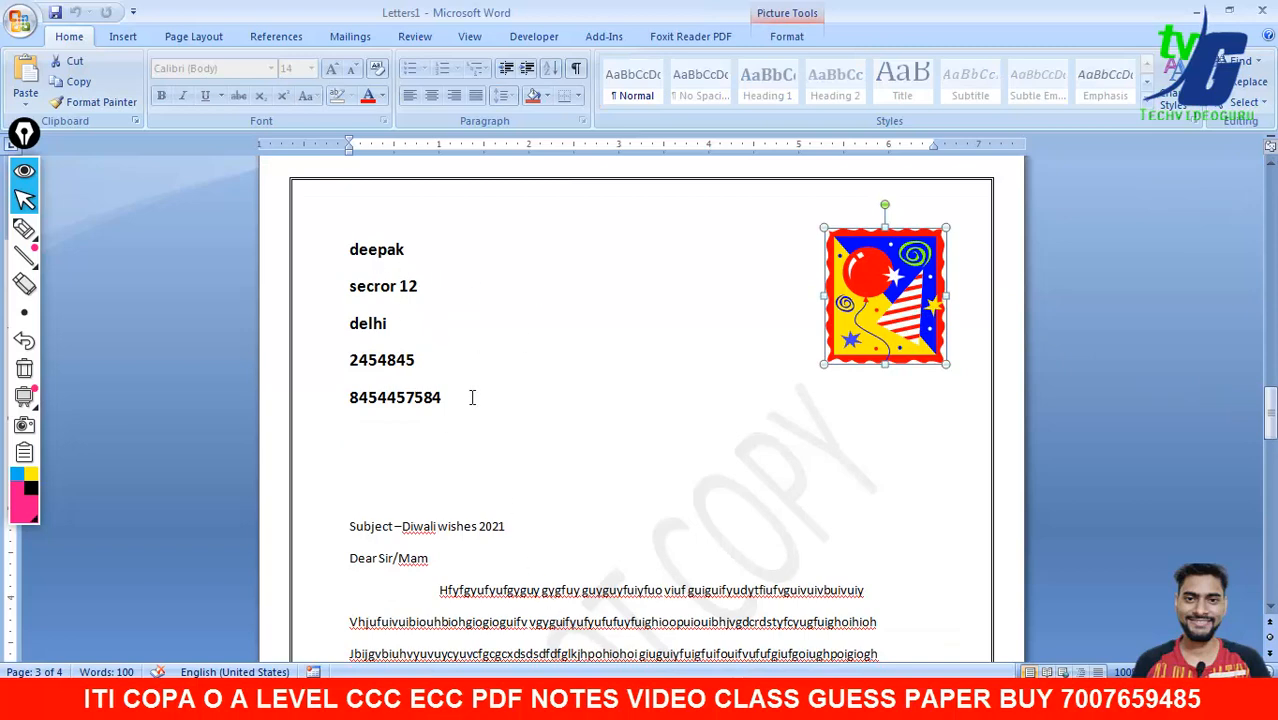
pyautogui.moveTo(1270, 419); pyautogui.dragTo(1270, 186)
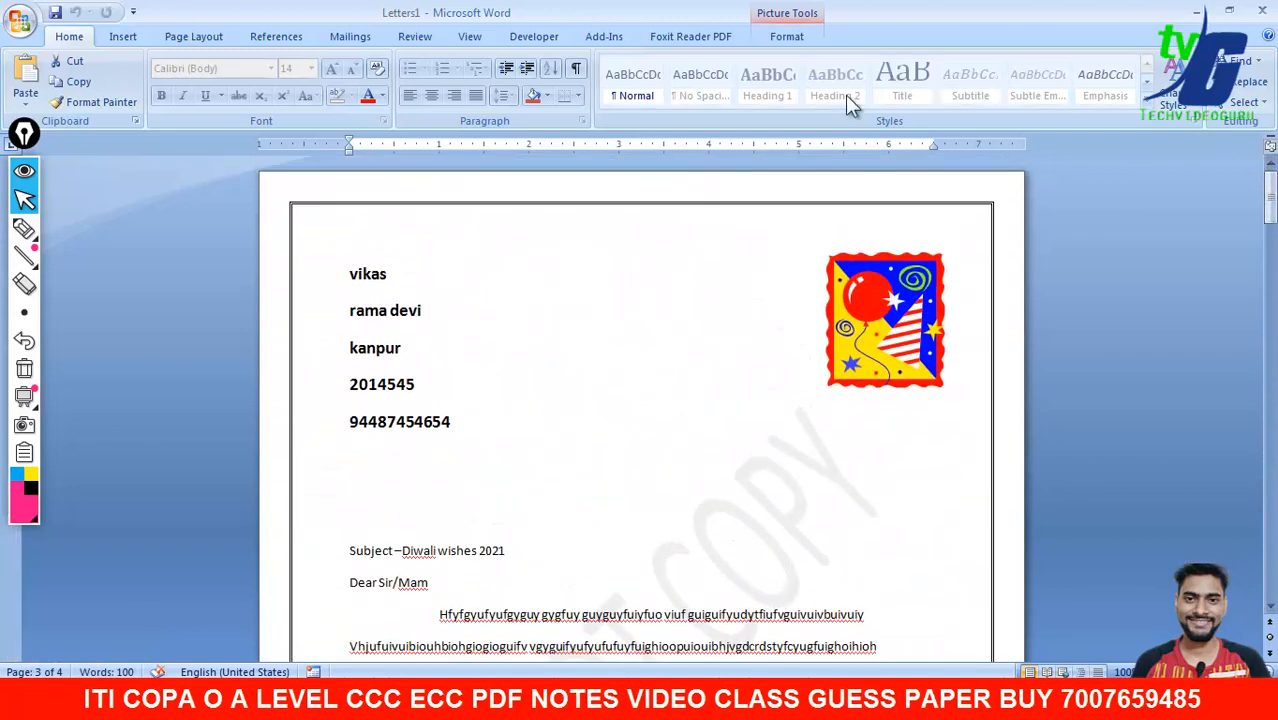
pyautogui.click(350, 40)
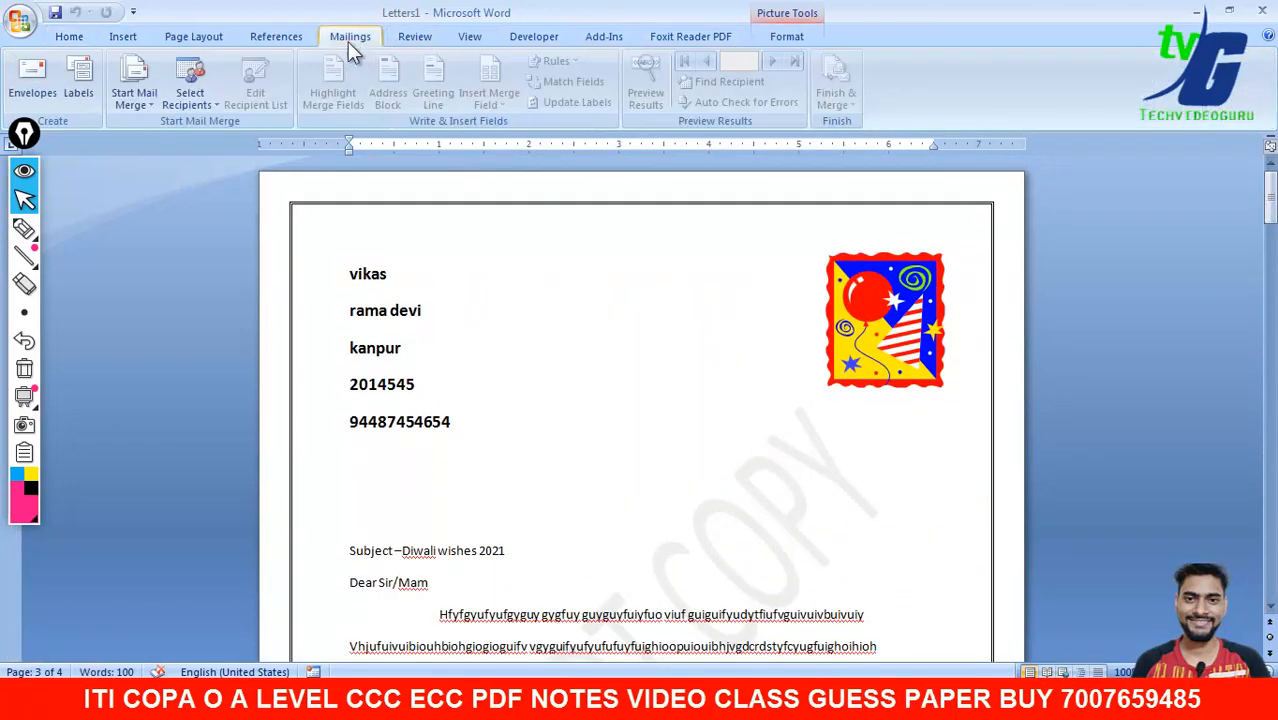
pyautogui.click(786, 37)
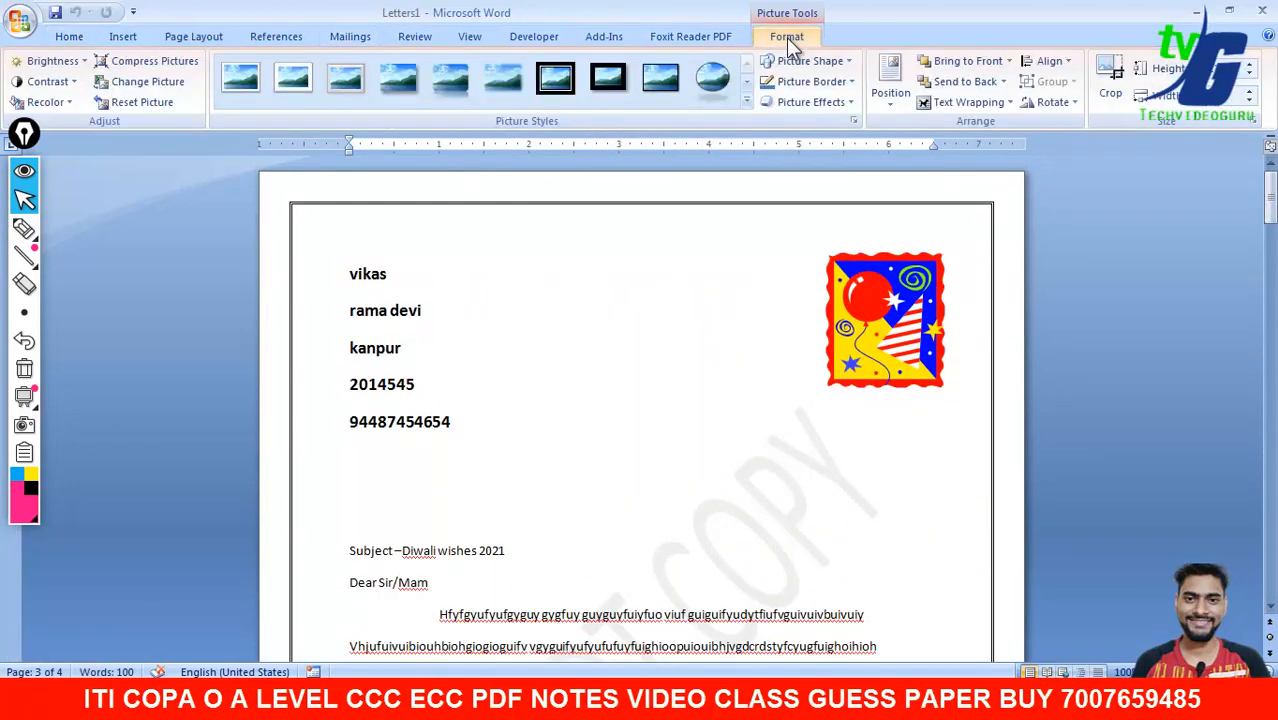
pyautogui.click(345, 38)
pyautogui.click(920, 470)
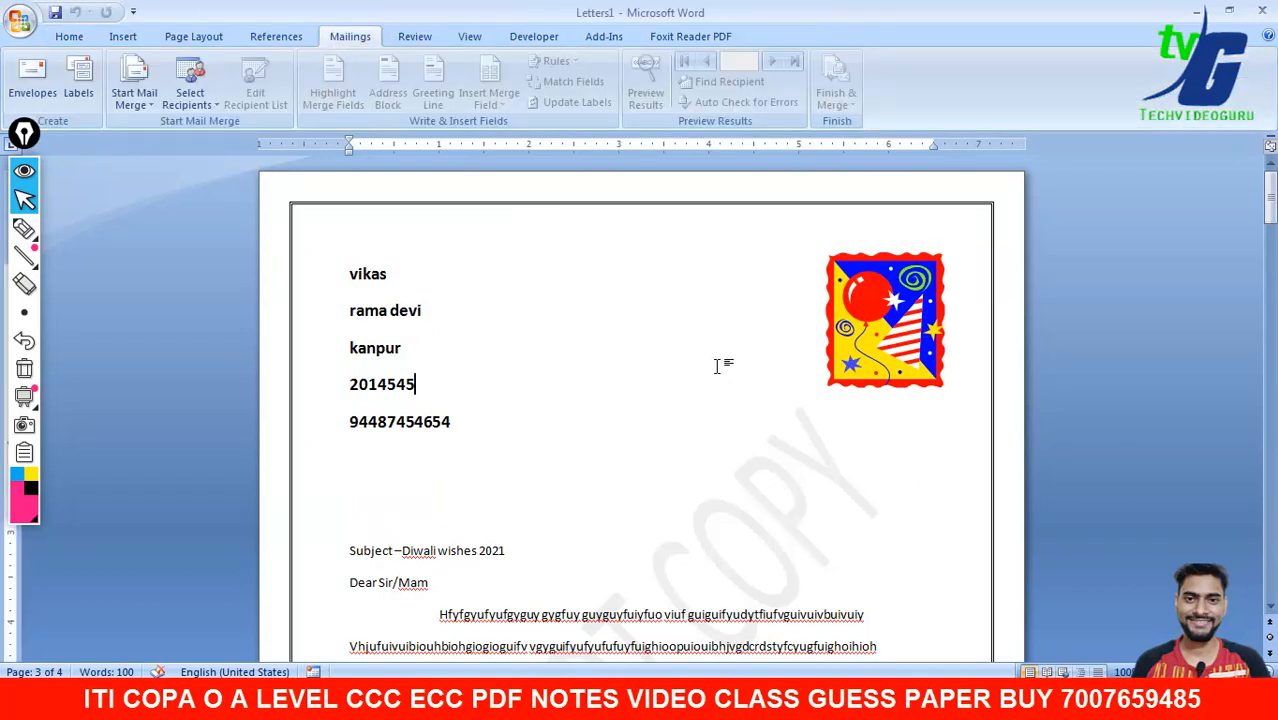
pyautogui.click(69, 37)
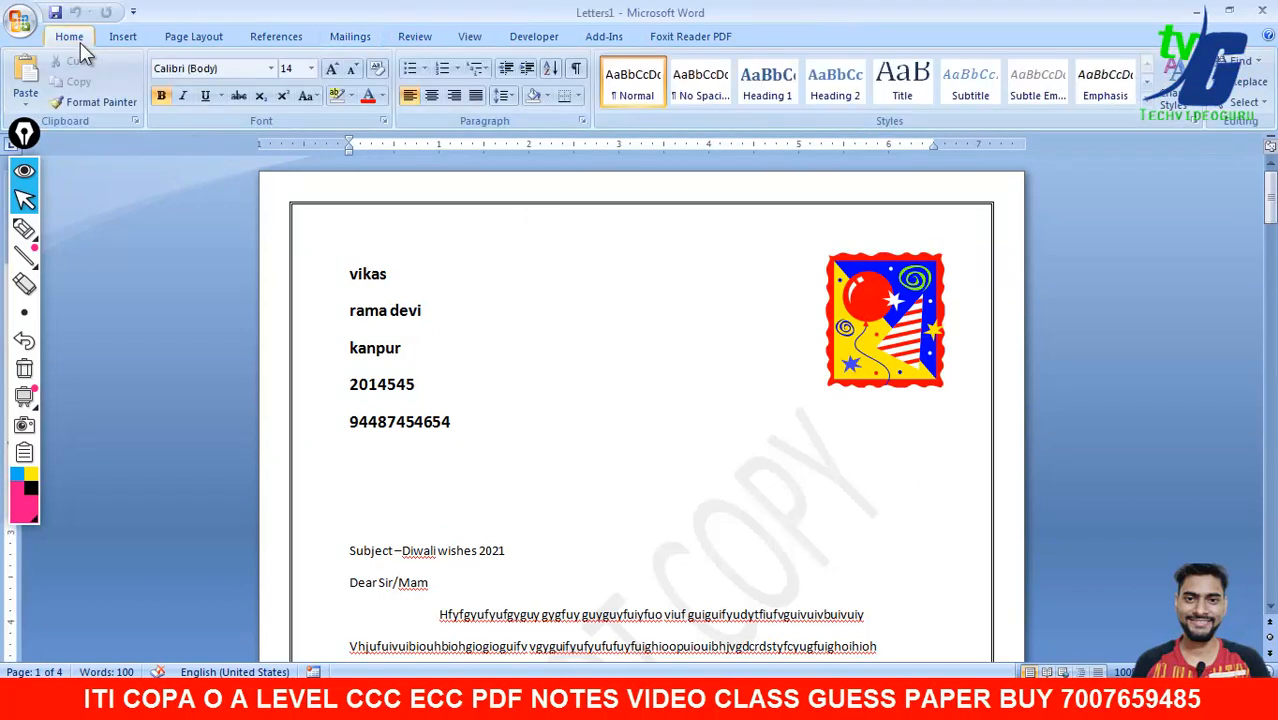
pyautogui.click(352, 40)
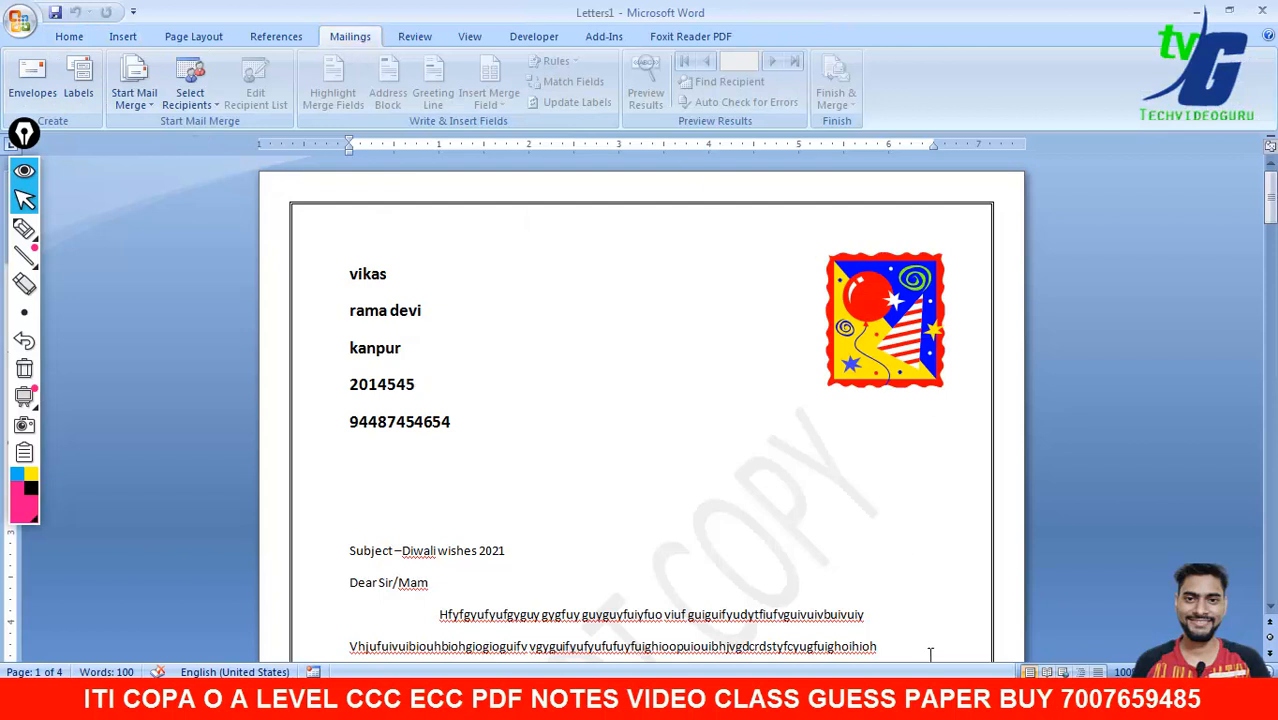
# - Close Letters1 without saving and return to the Document1 letter
pyautogui.click(1262, 10)
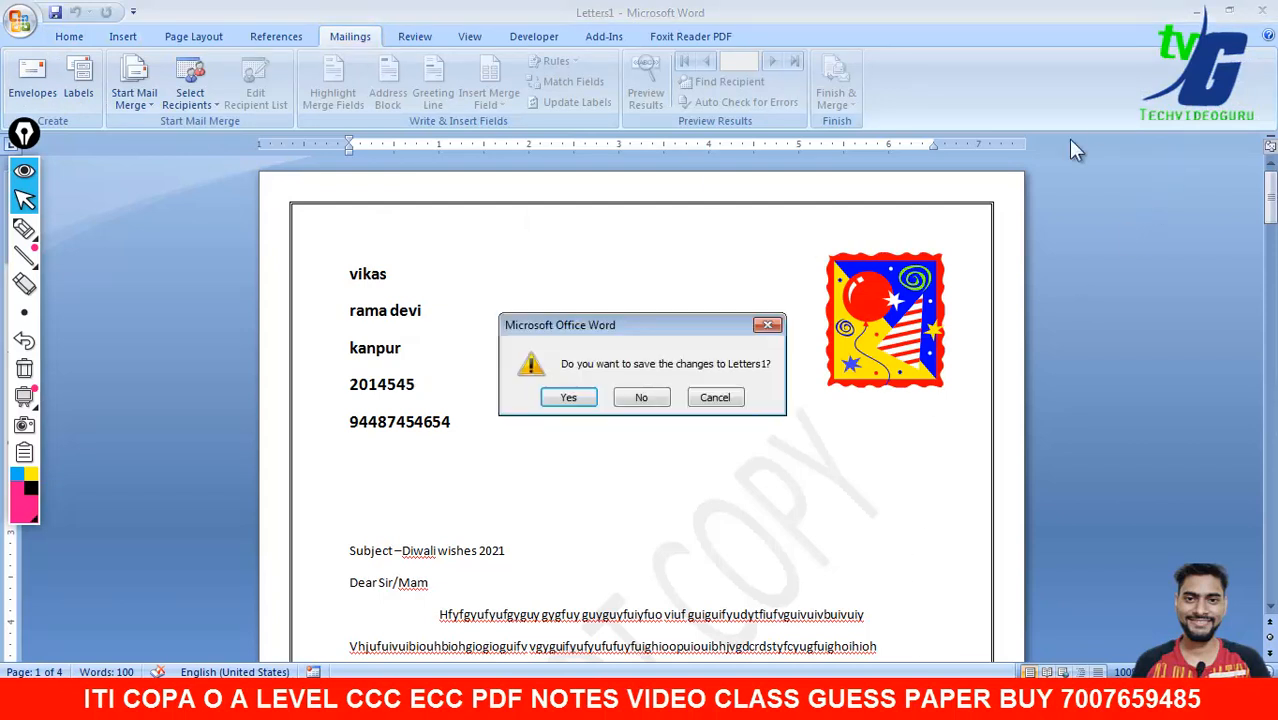
pyautogui.click(716, 397)
pyautogui.click(855, 625)
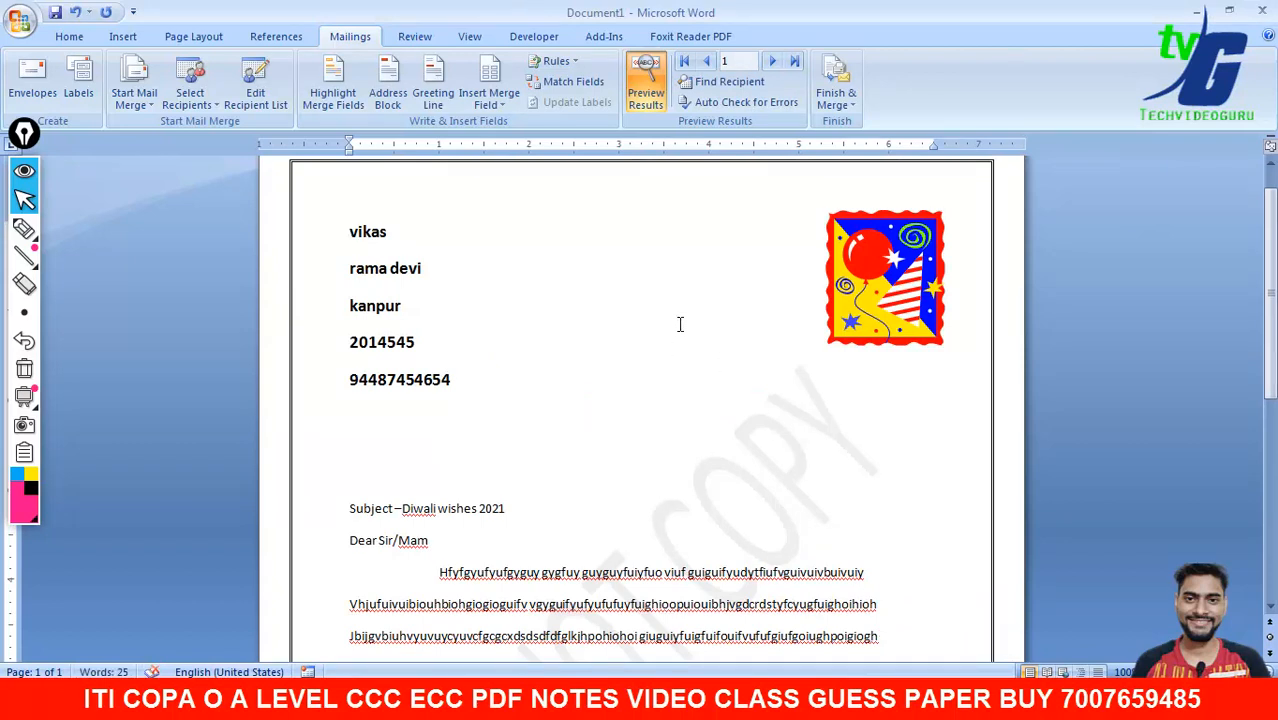
# - Print all merged letters to doPDF v7, entering 'hhh' as the PDF file name
pyautogui.click(837, 100)
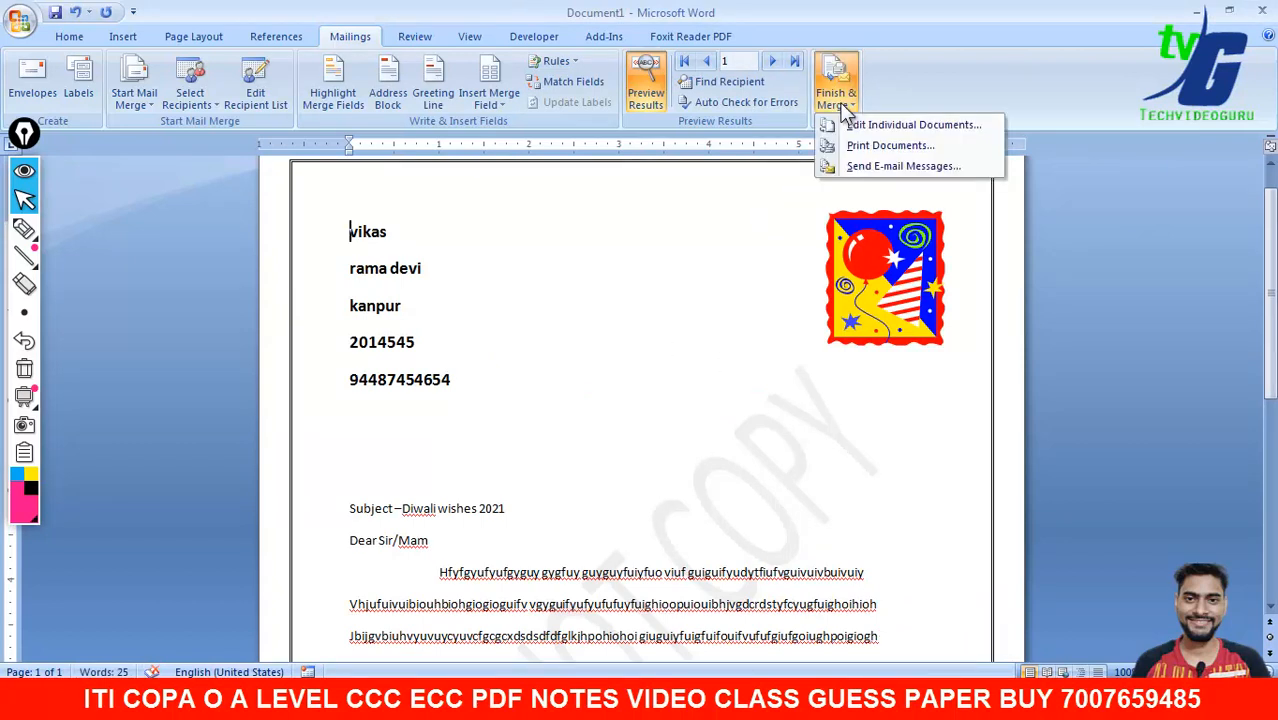
pyautogui.click(866, 150)
pyautogui.click(627, 387)
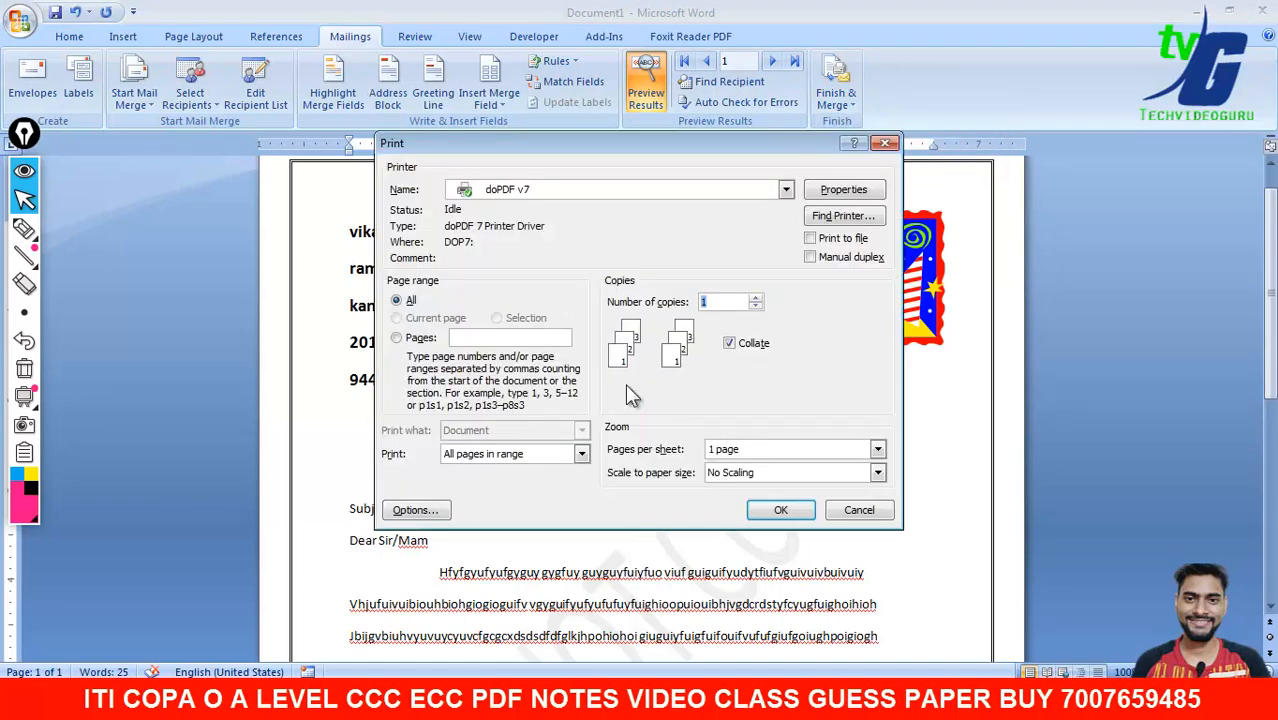
pyautogui.click(781, 510)
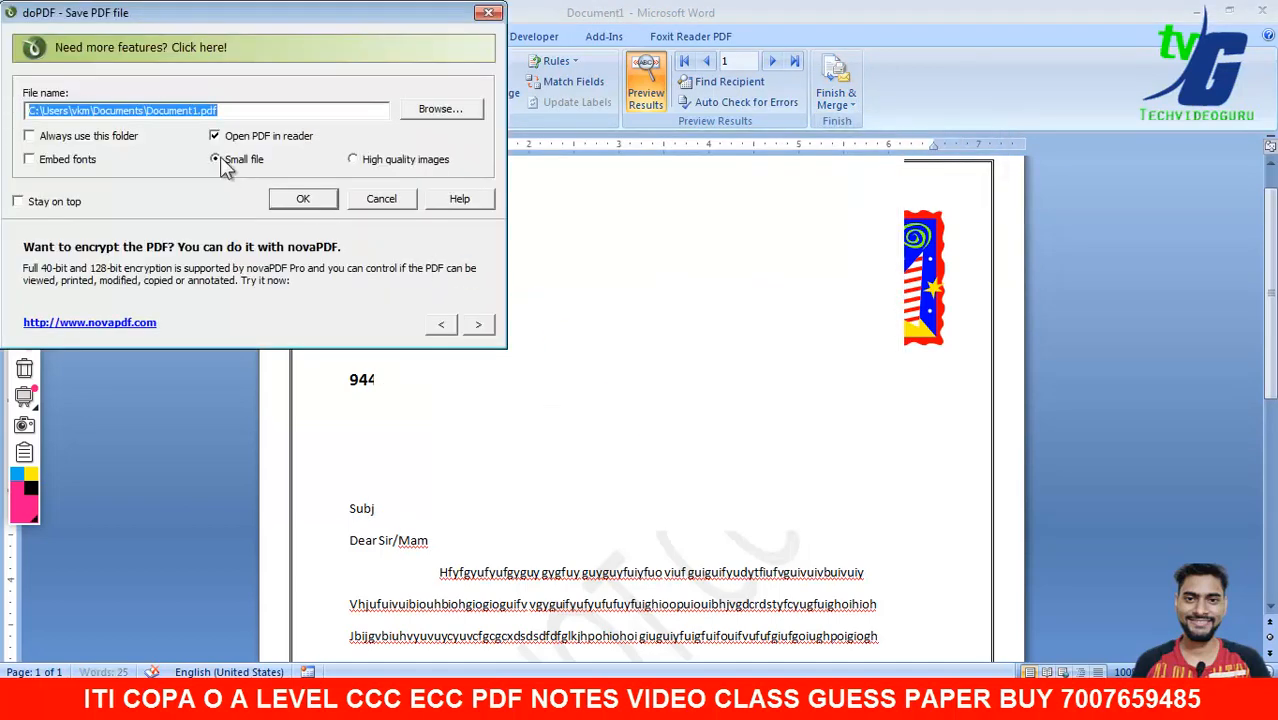
pyautogui.click(183, 116)
pyautogui.write('hhh')
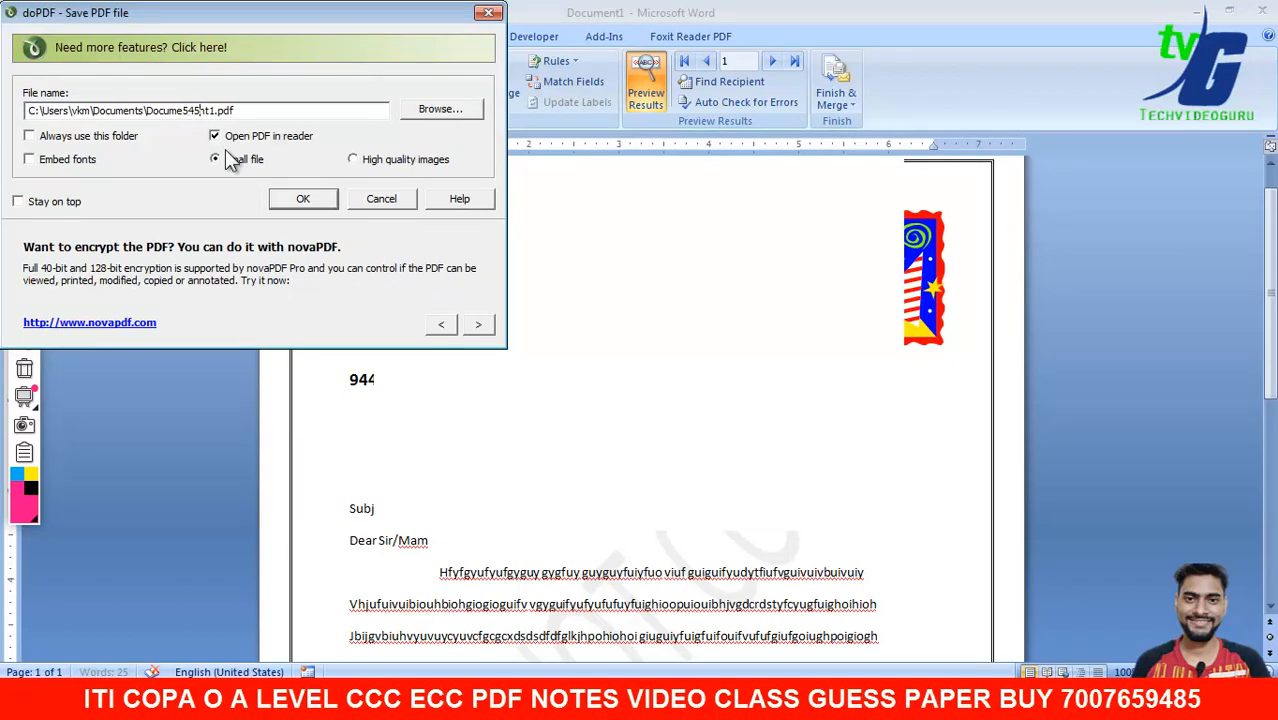
pyautogui.press('Return')
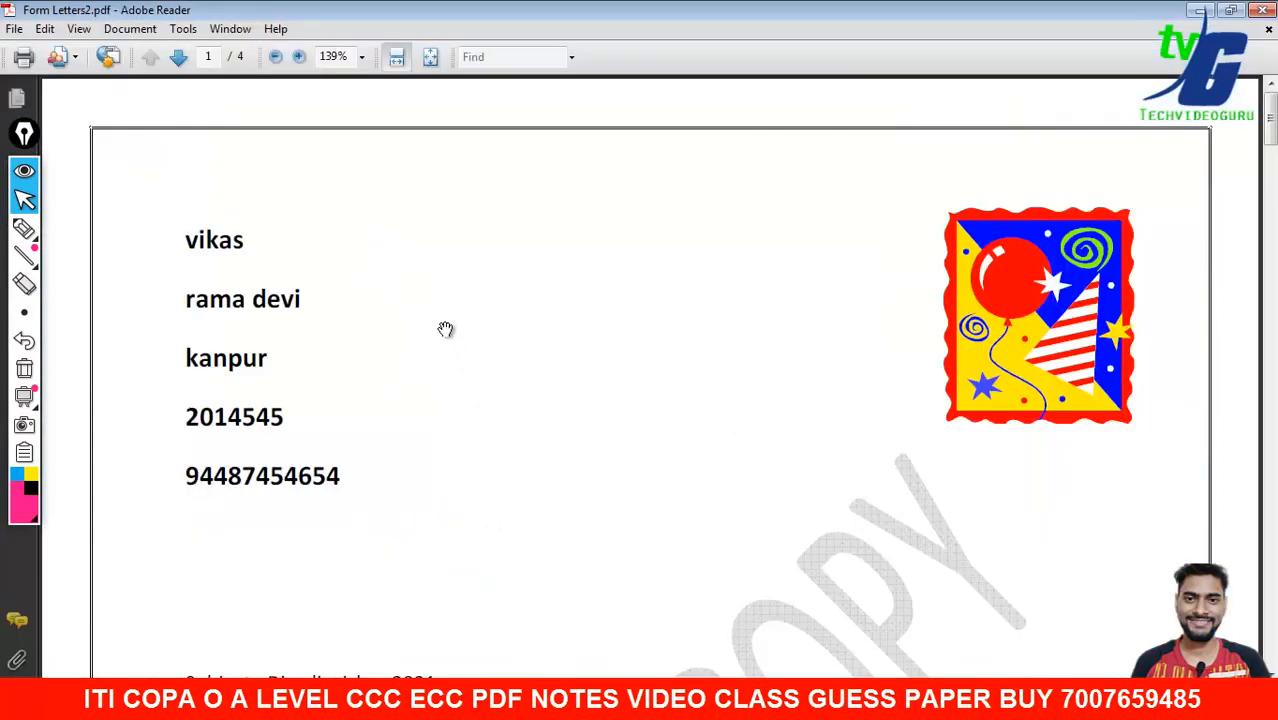
# - Fit one full page of Form Letters2.pdf, scroll through pages 2–4, then close Reader
pyautogui.moveTo(542, 448); pyautogui.dragTo(508, 308)
pyautogui.click(429, 60)
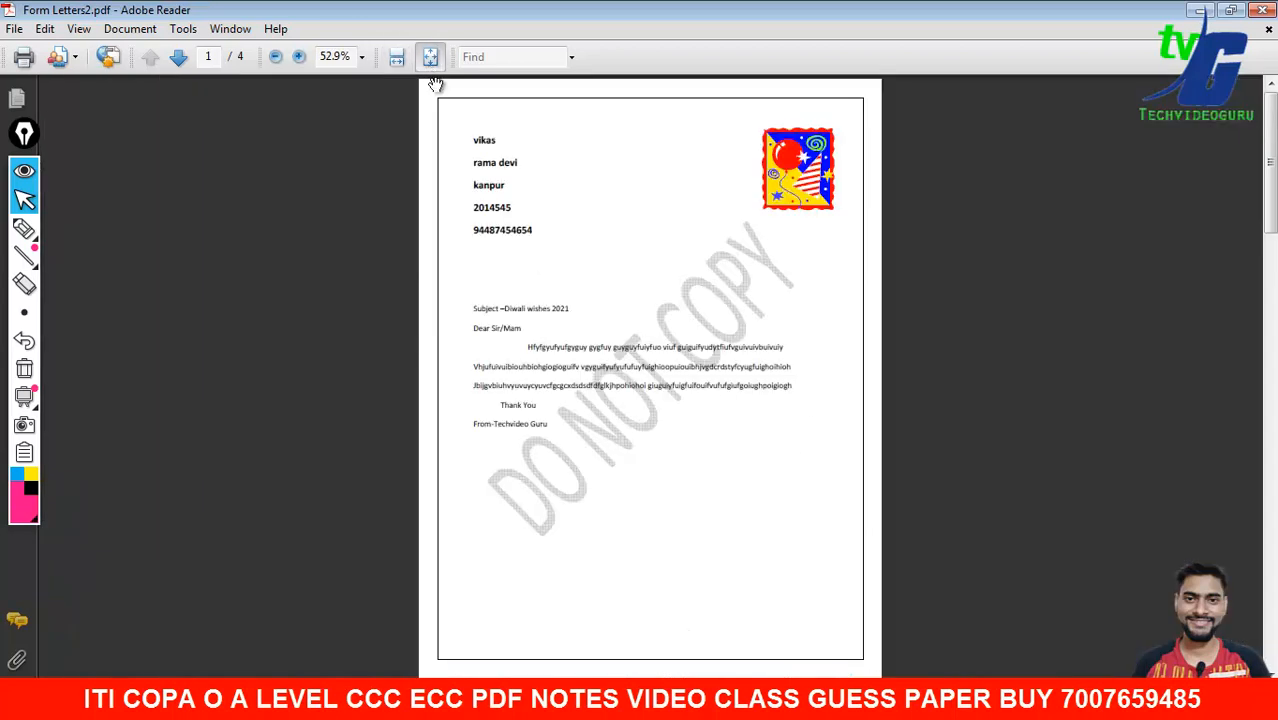
pyautogui.moveTo(1270, 174); pyautogui.dragTo(1270, 514)
pyautogui.moveTo(1270, 425); pyautogui.dragTo(1270, 234)
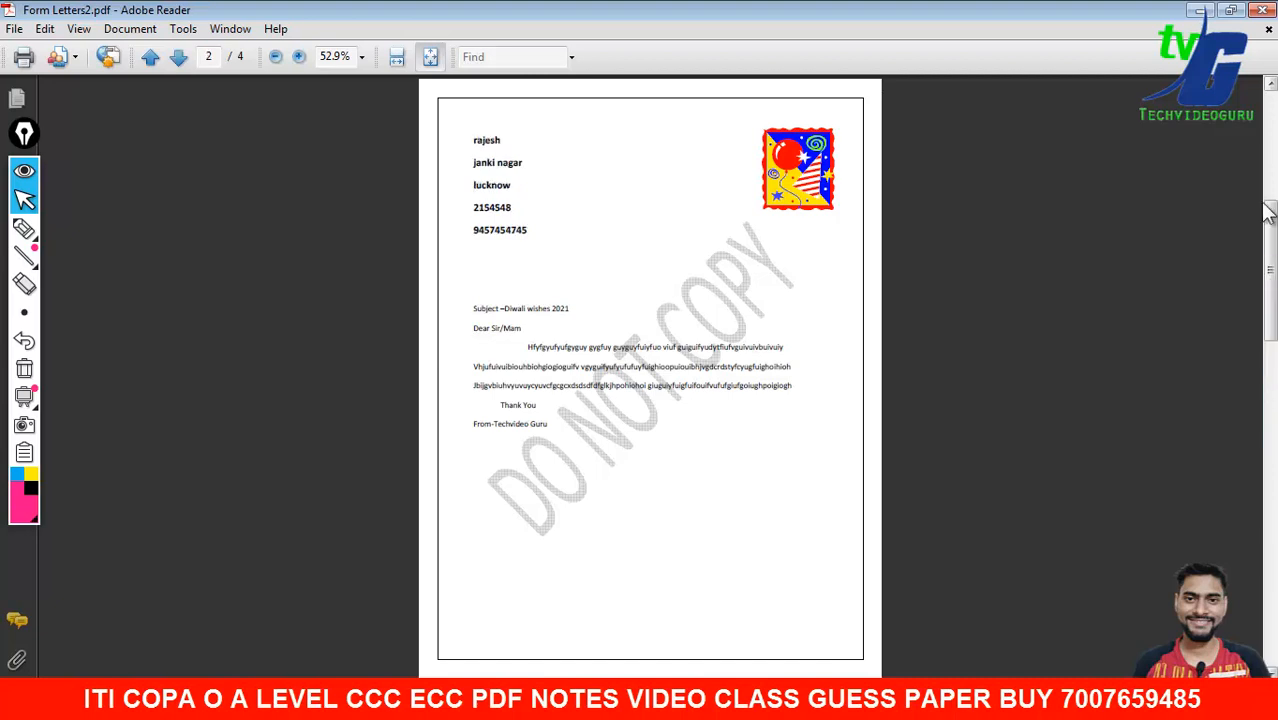
pyautogui.click(1262, 10)
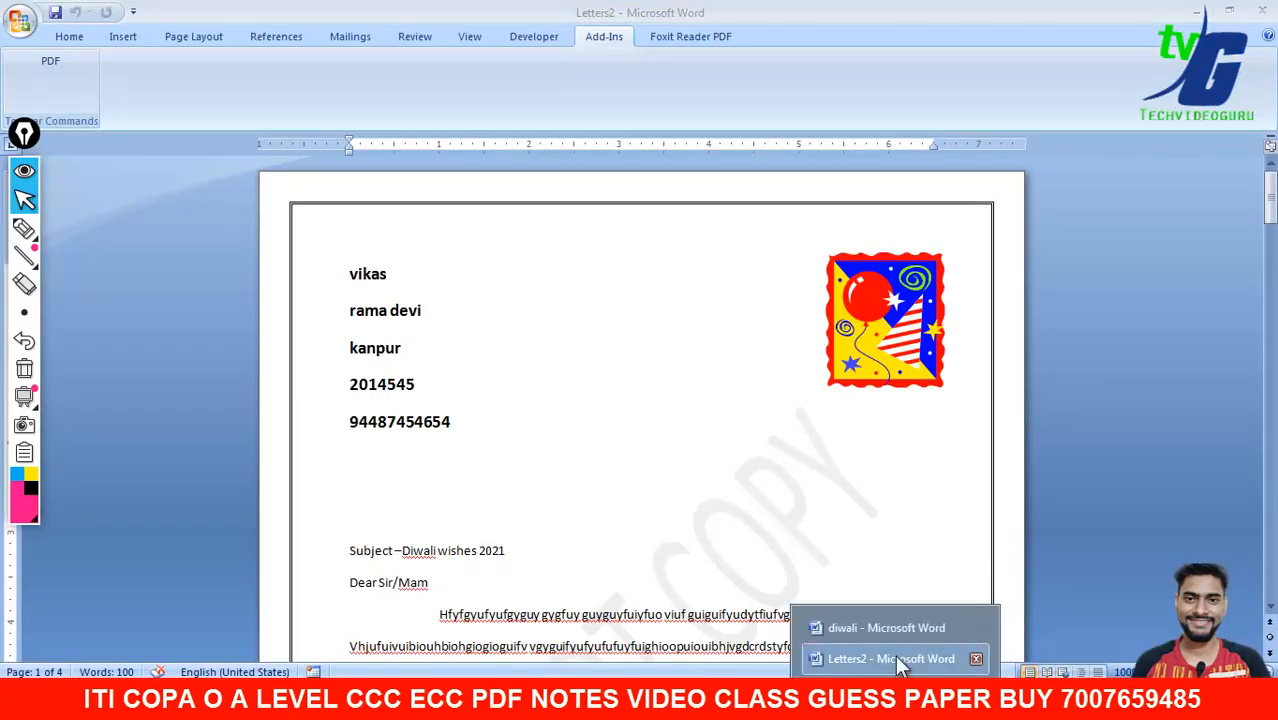
# - Close Letters2 without saving, then check the e-mail merge To: field options and cancel
pyautogui.click(1262, 10)
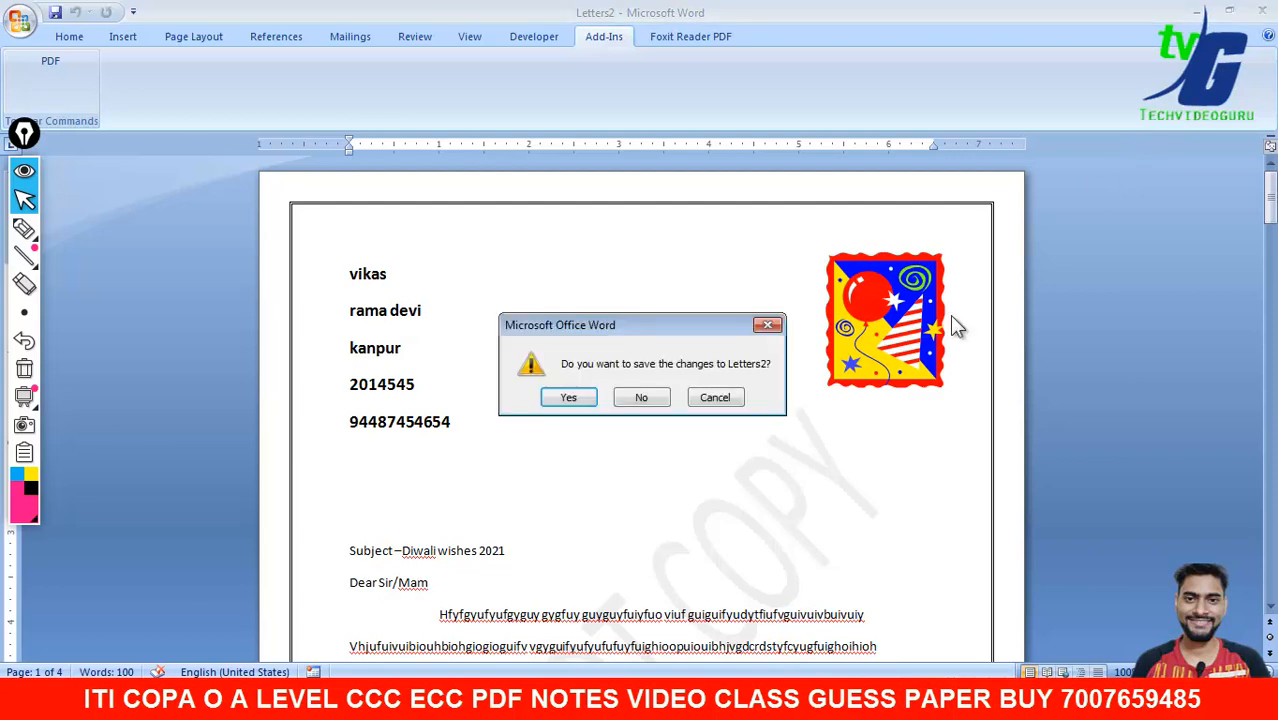
pyautogui.click(641, 397)
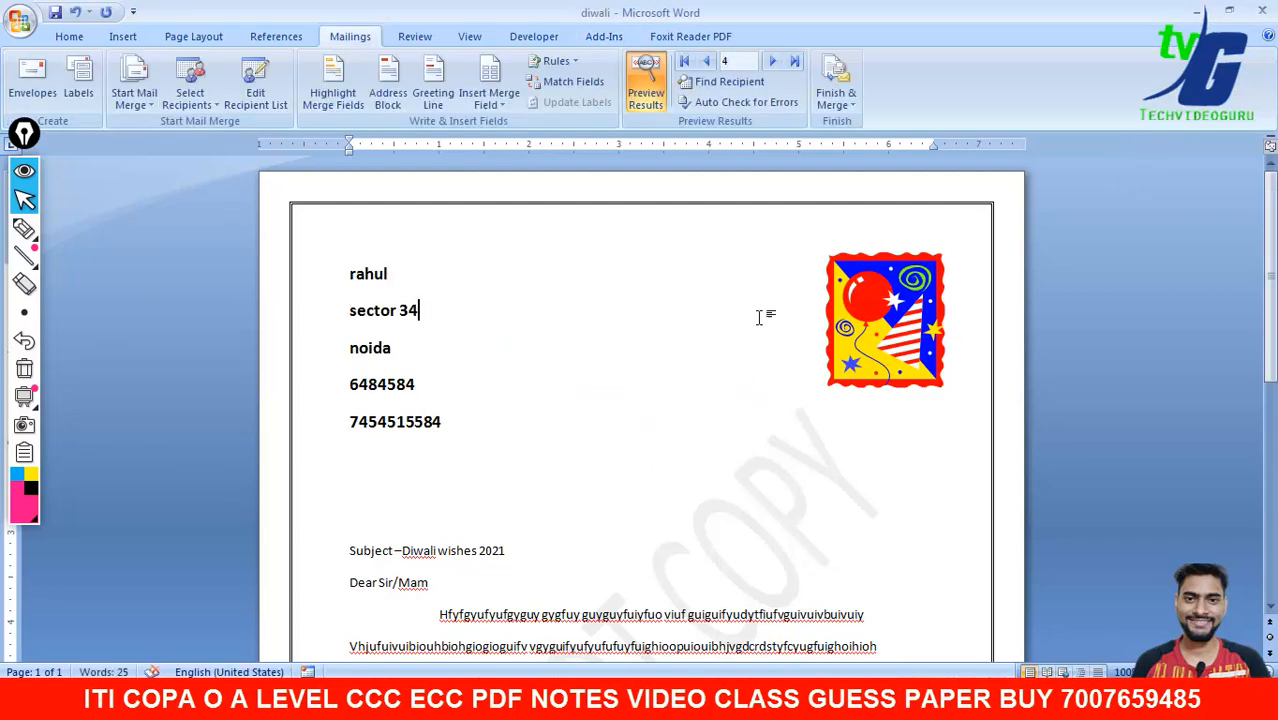
pyautogui.click(836, 98)
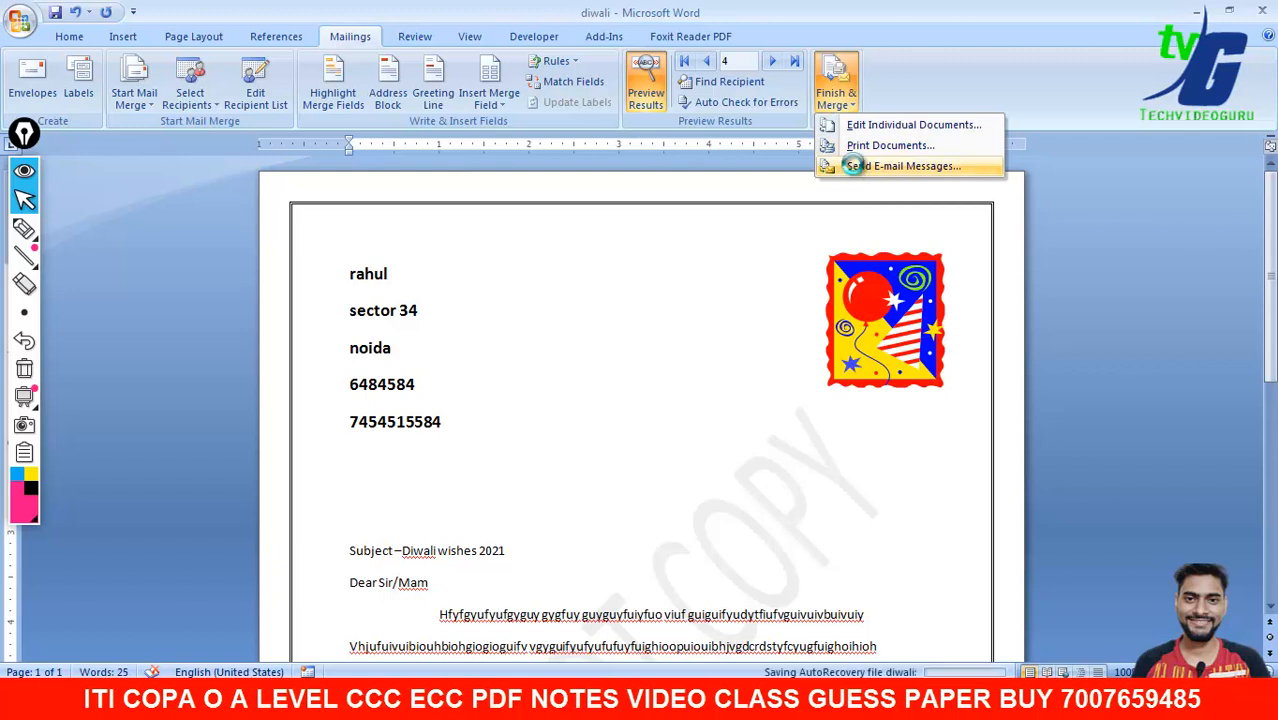
pyautogui.click(852, 166)
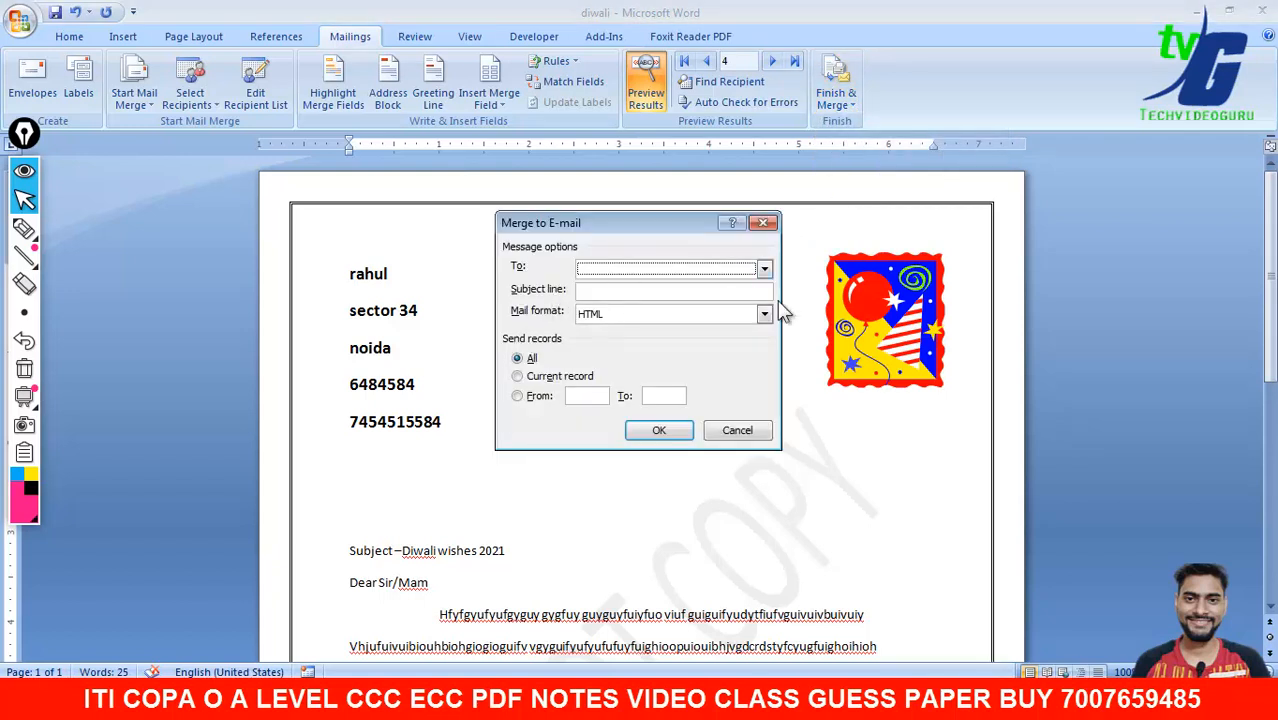
pyautogui.click(764, 268)
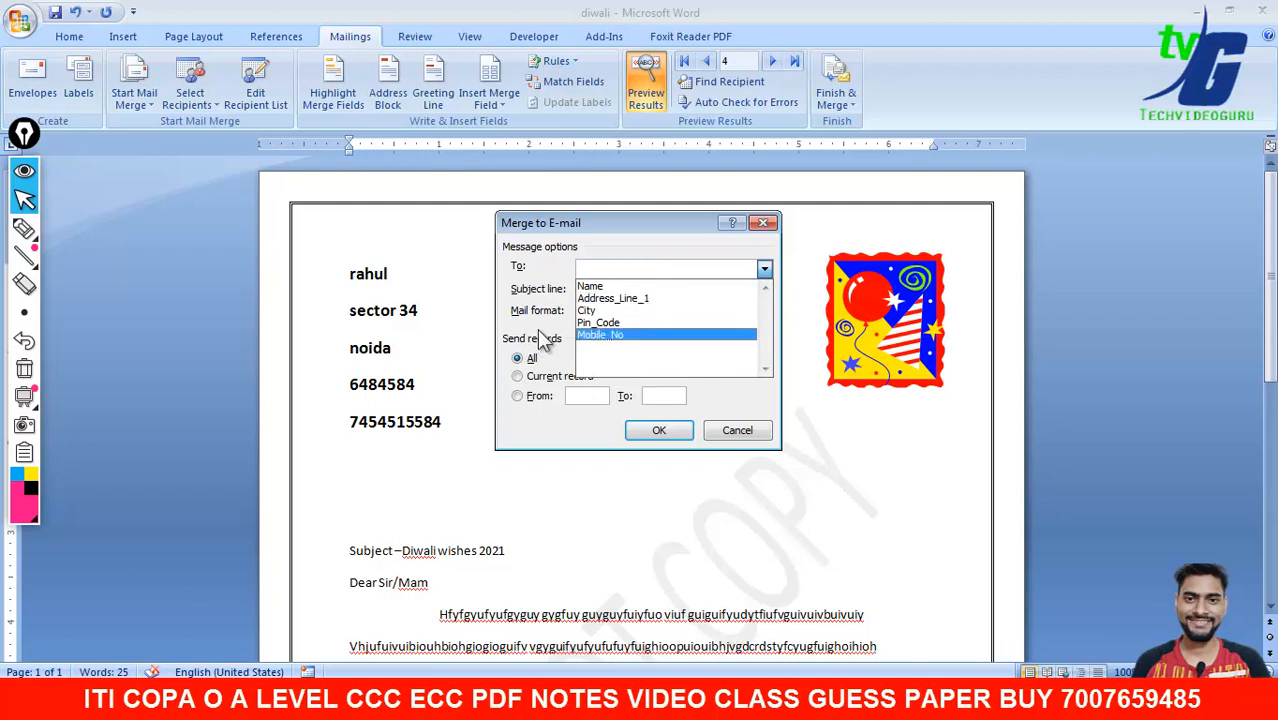
pyautogui.click(536, 288)
pyautogui.click(737, 430)
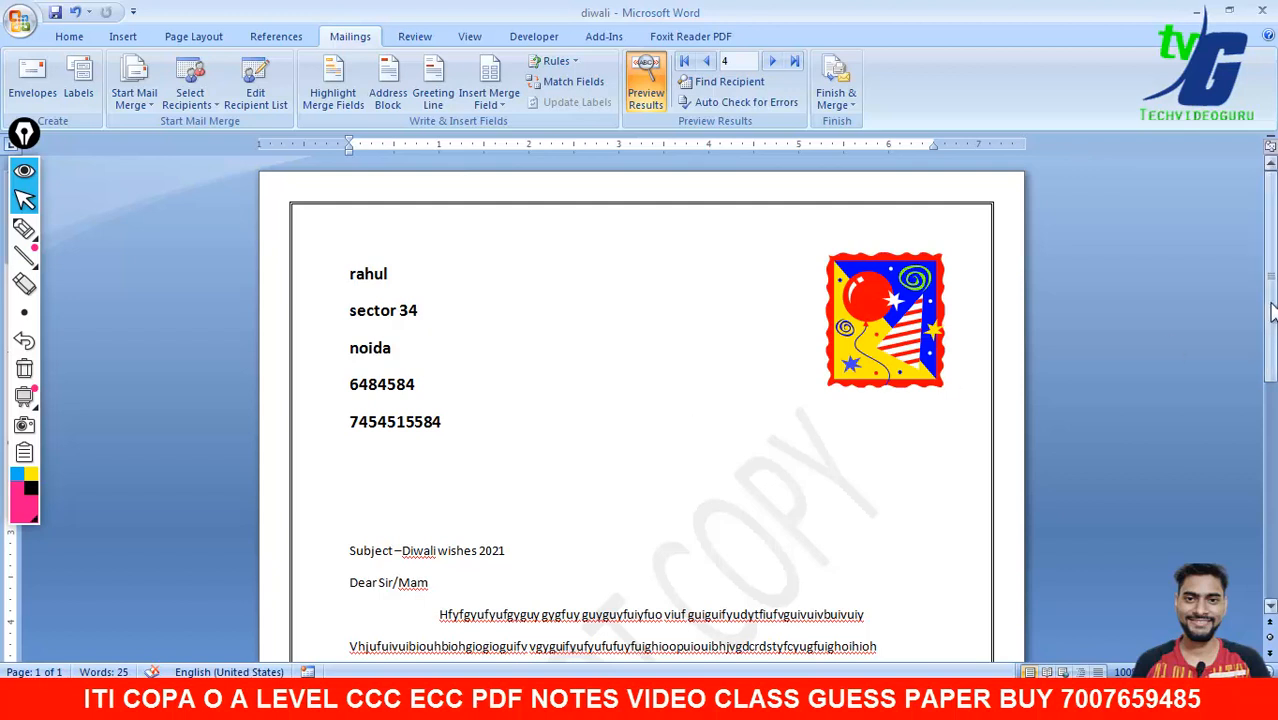
pyautogui.scroll(-3, 1272, 312)
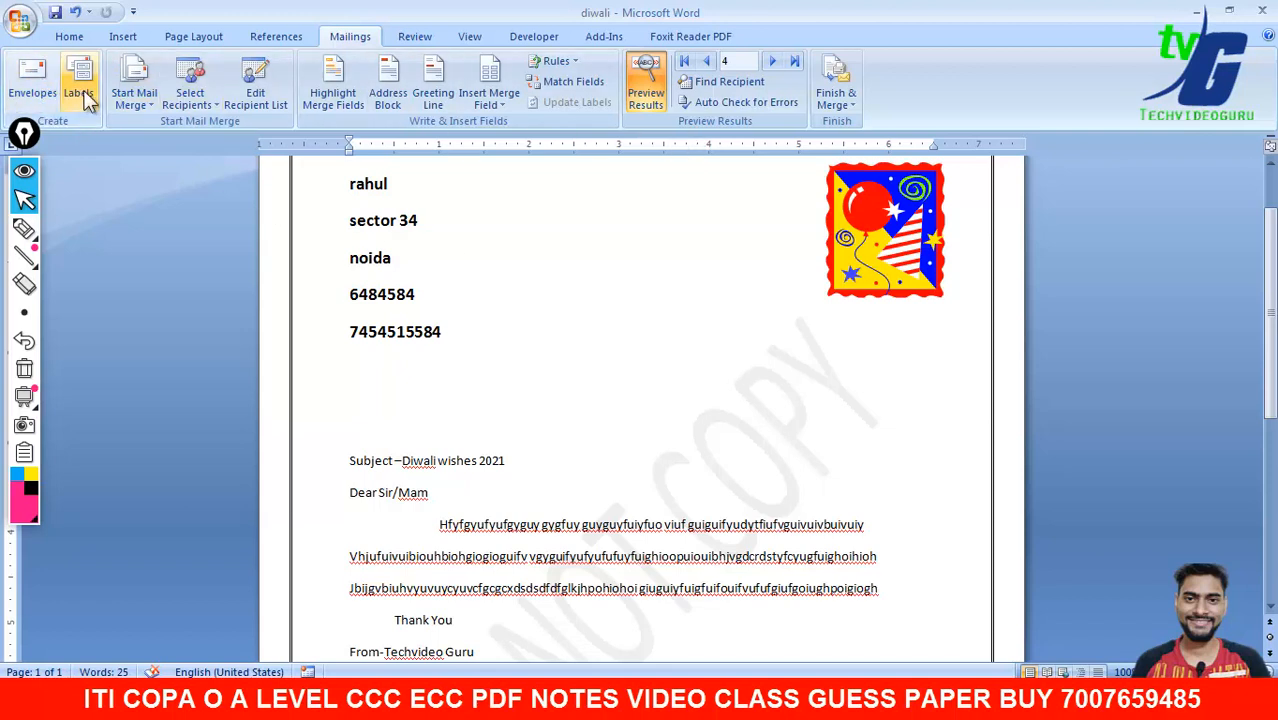
pyautogui.click(140, 100)
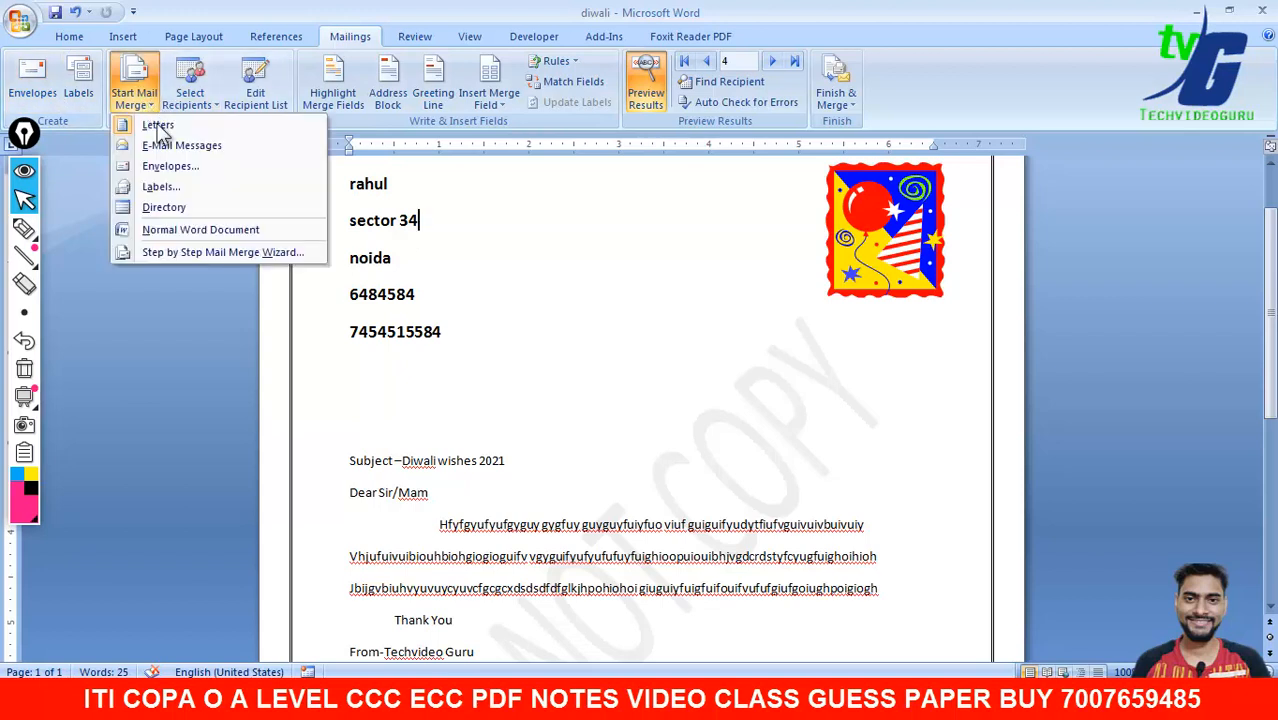
pyautogui.click(40, 92)
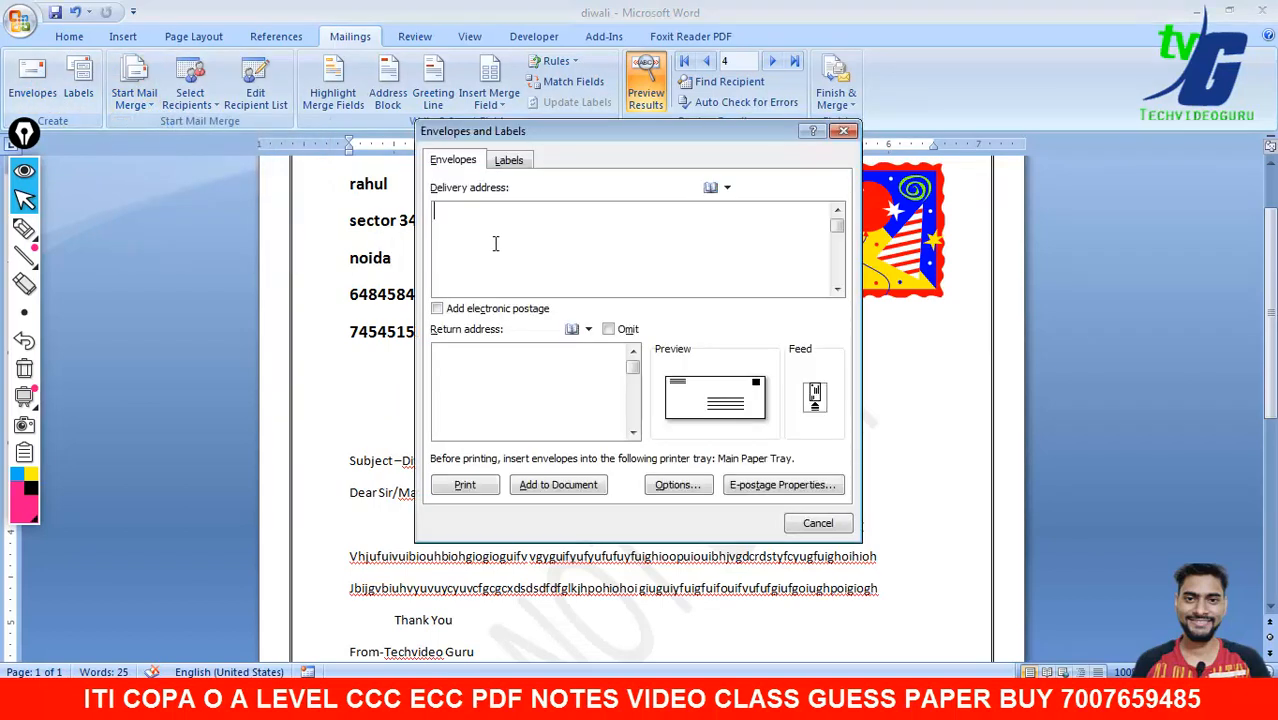
pyautogui.click(508, 161)
pyautogui.click(472, 161)
pyautogui.click(844, 131)
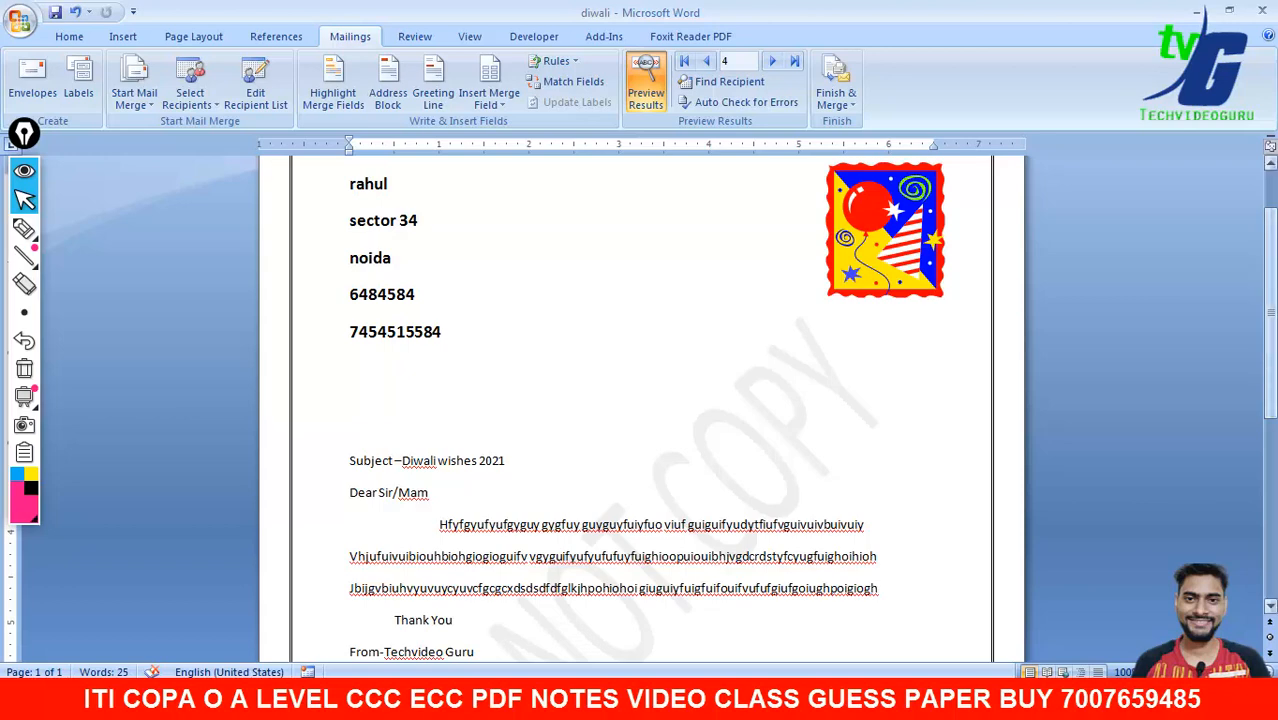
pyautogui.moveTo(1270, 342); pyautogui.dragTo(1270, 302)
# - Switch to o level old syllabus 2019.pdf and scroll through the Assignment 12 interview letter and addresses
pyautogui.click(838, 700)
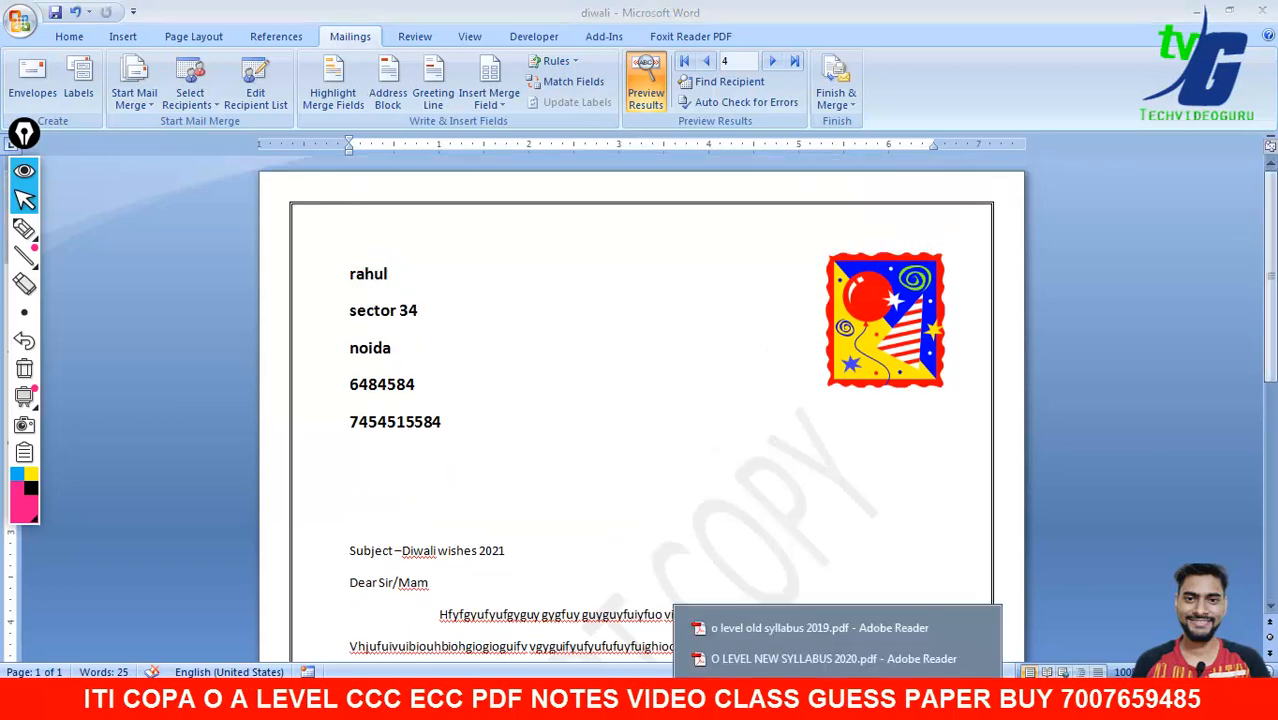
pyautogui.click(817, 628)
pyautogui.moveTo(590, 455); pyautogui.dragTo(568, 337)
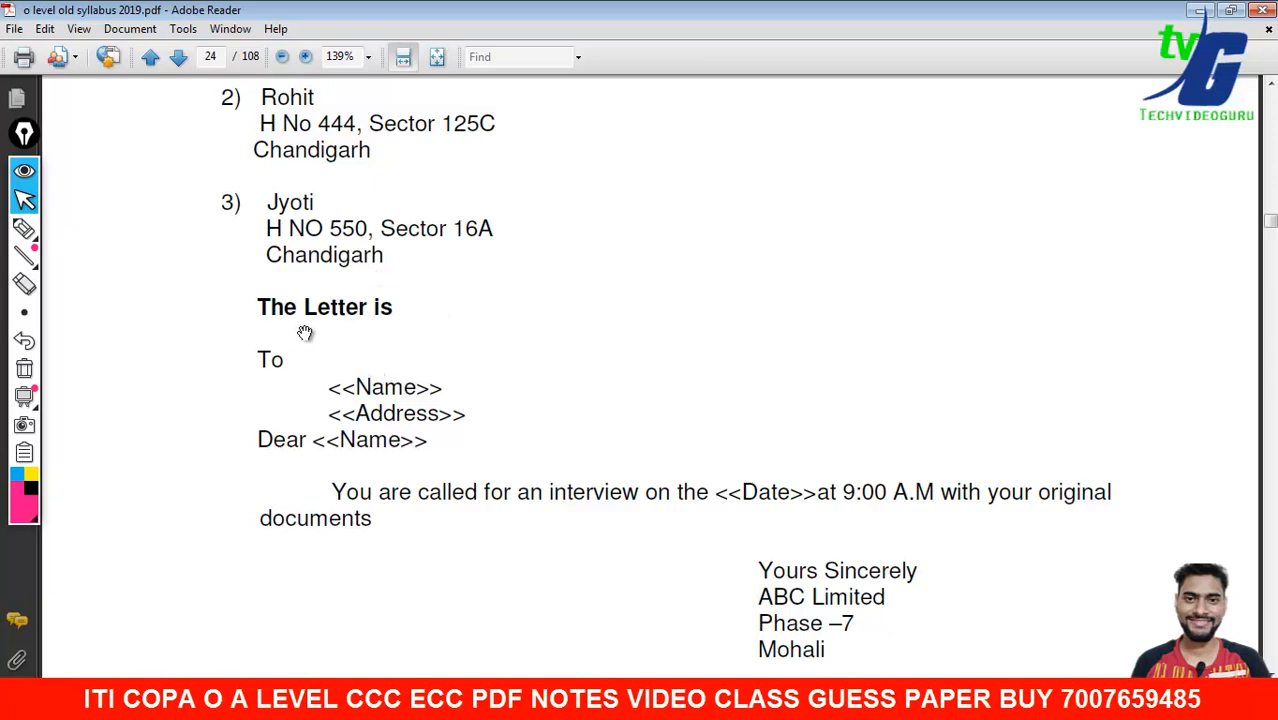
pyautogui.moveTo(370, 388); pyautogui.dragTo(393, 343)
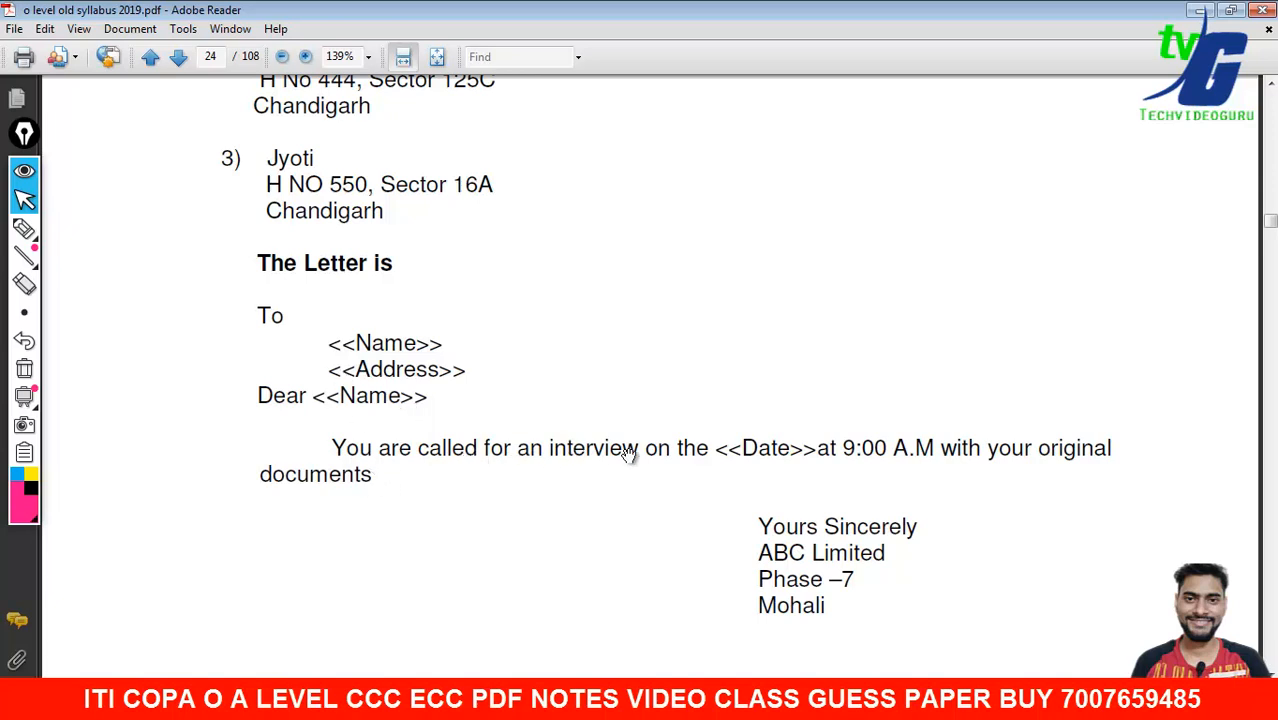
pyautogui.moveTo(754, 525)
pyautogui.mouseDown()
pyautogui.moveTo(748, 397)
pyautogui.moveTo(743, 537)
pyautogui.mouseUp()
pyautogui.scroll(5, 745, 588)
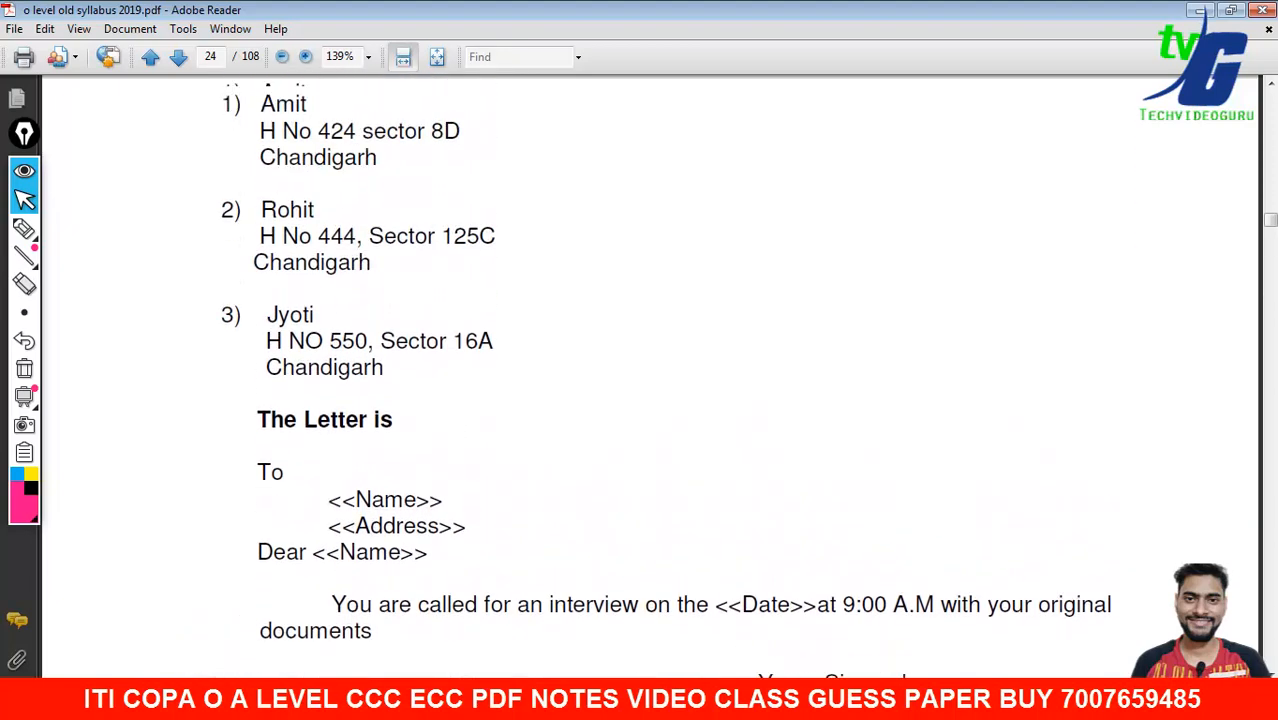
pyautogui.scroll(-4, 412, 296)
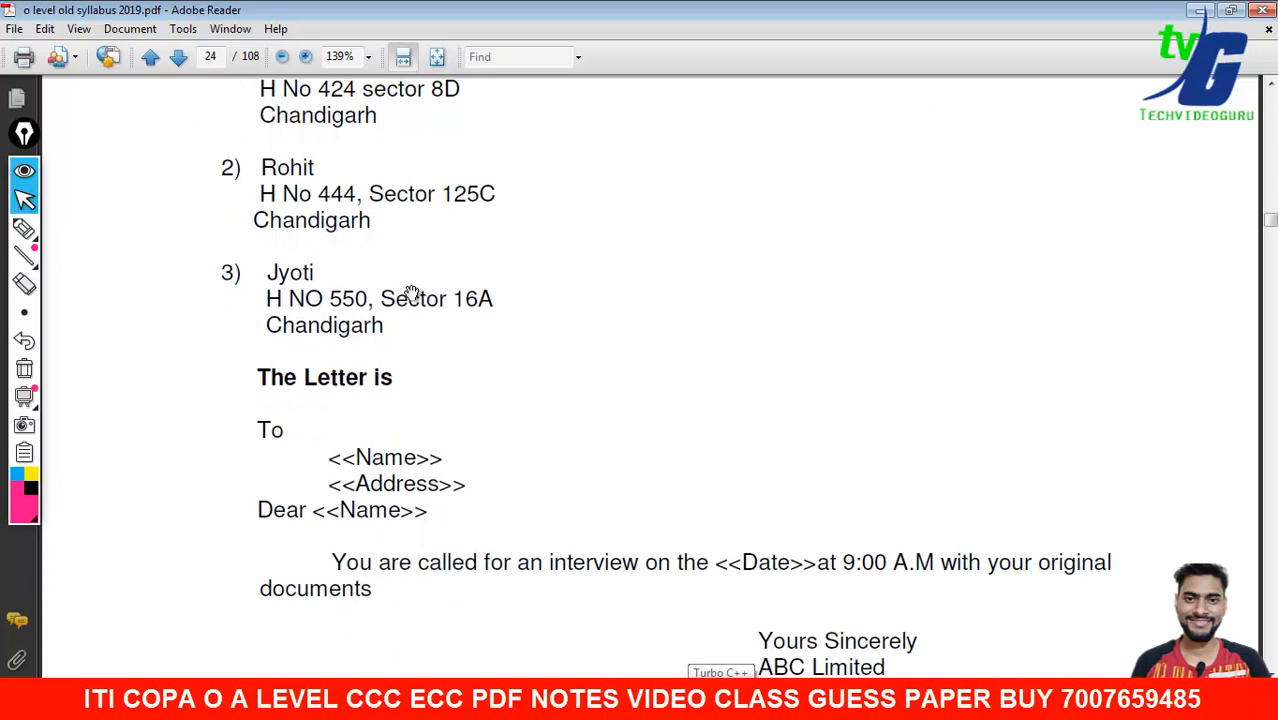
pyautogui.scroll(5, 412, 296)
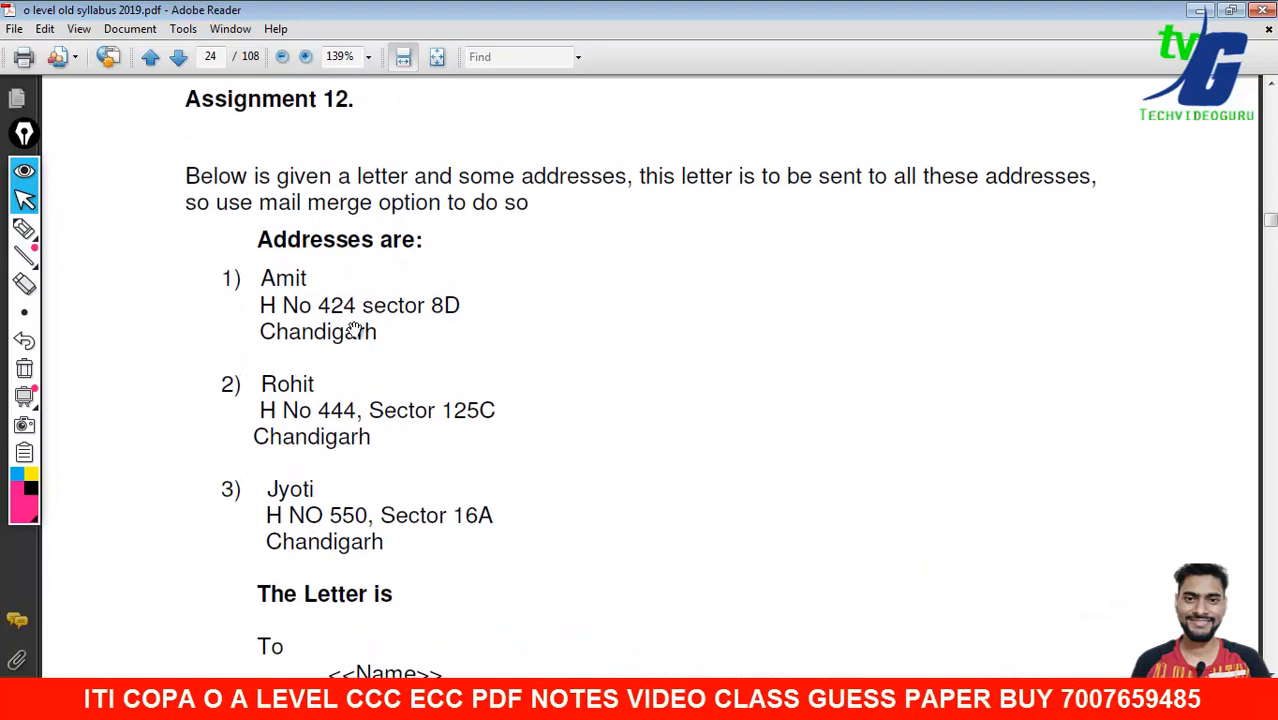
pyautogui.scroll(-1, 471, 405)
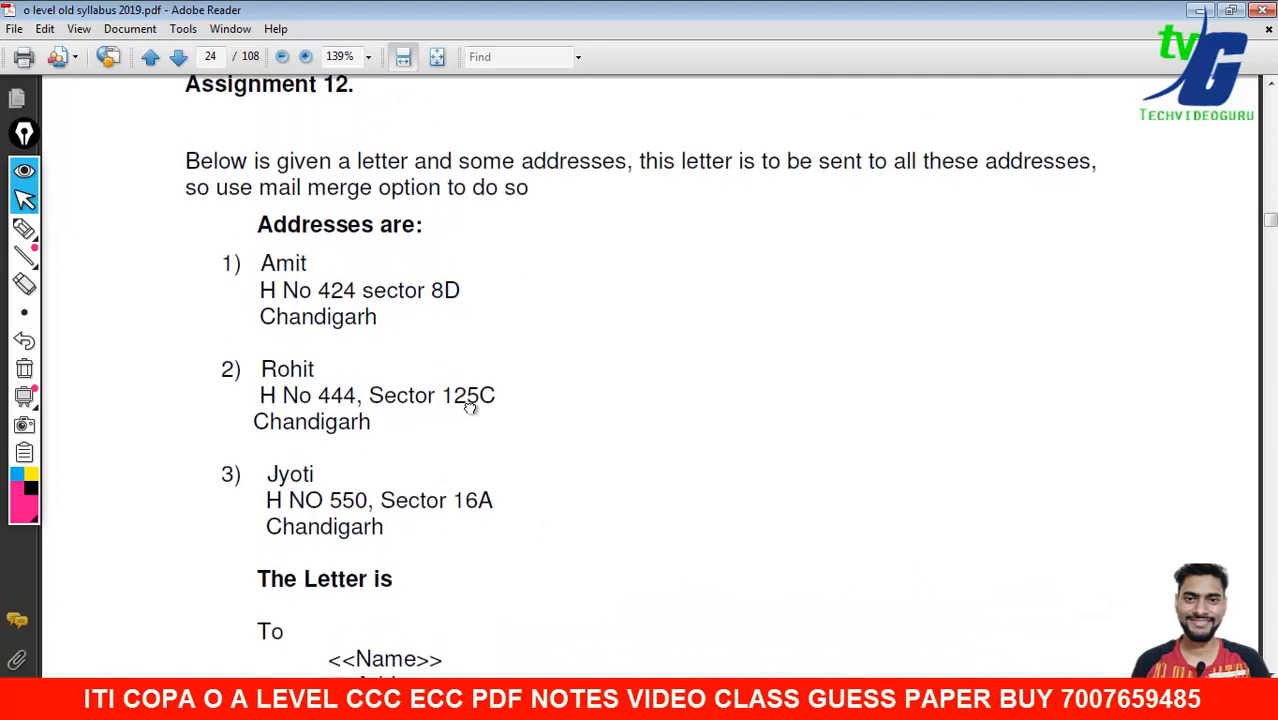
pyautogui.moveTo(522, 482); pyautogui.dragTo(481, 163)
# - Return to the diwali Word document and close it without saving
pyautogui.rightClick(533, 235)
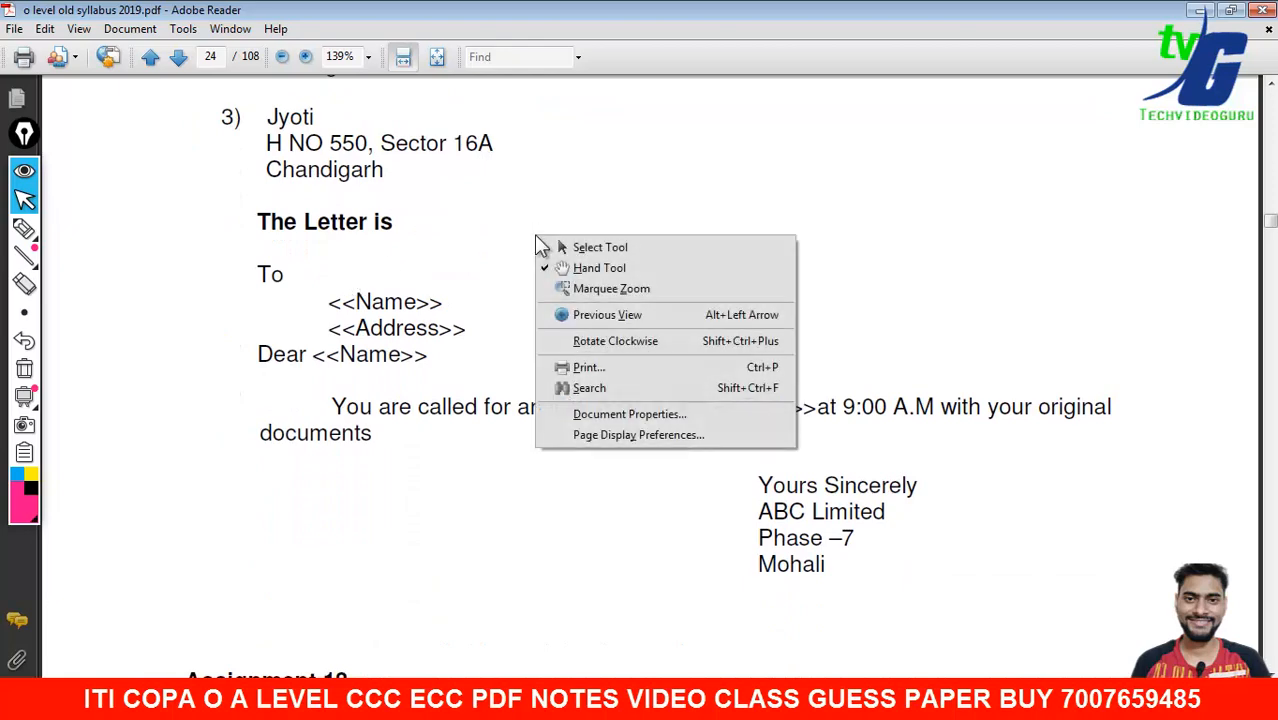
pyautogui.click(495, 244)
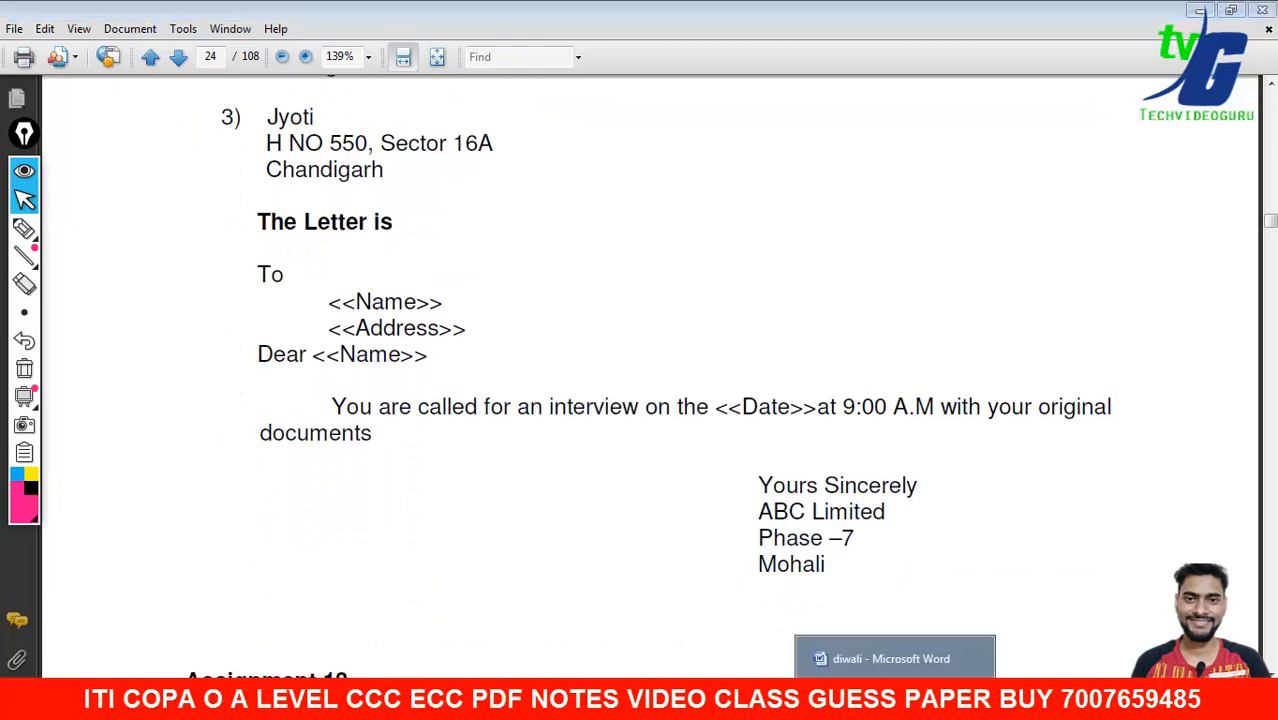
pyautogui.click(996, 650)
pyautogui.click(1260, 12)
pyautogui.click(660, 396)
# - Launch Word with a new blank document and save it as 'interview later'
pyautogui.press('super')
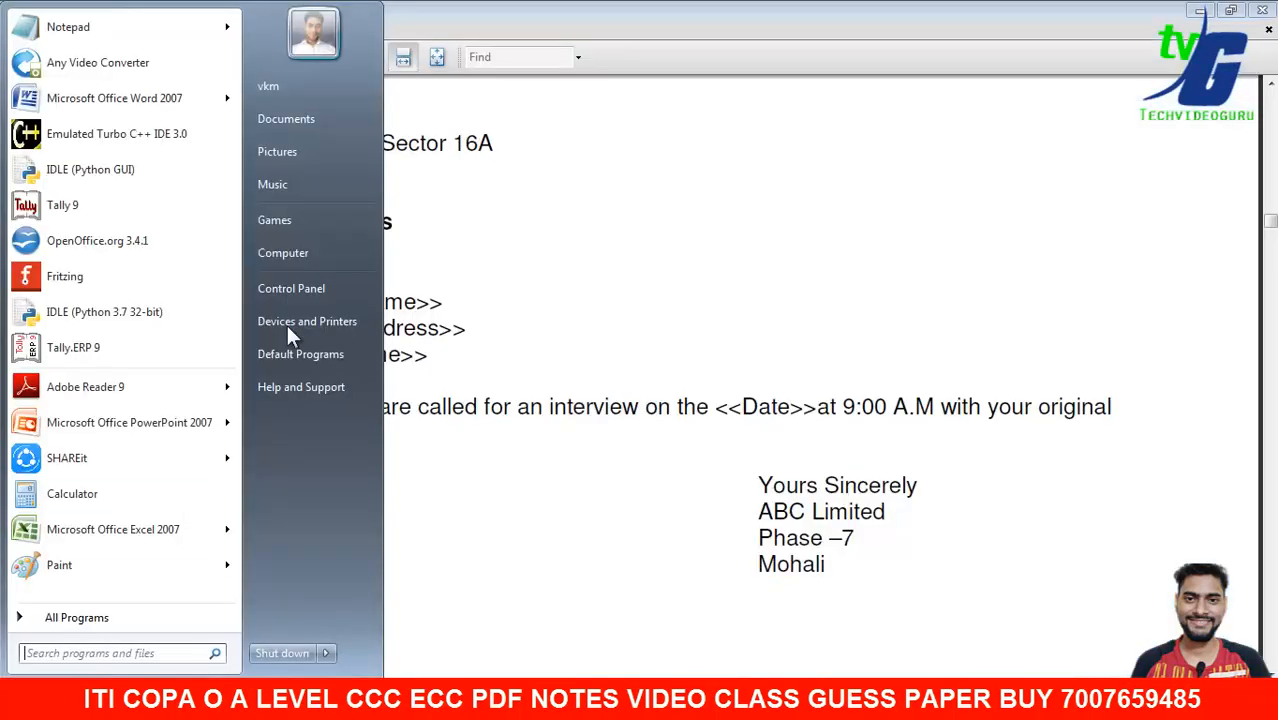
pyautogui.click(108, 99)
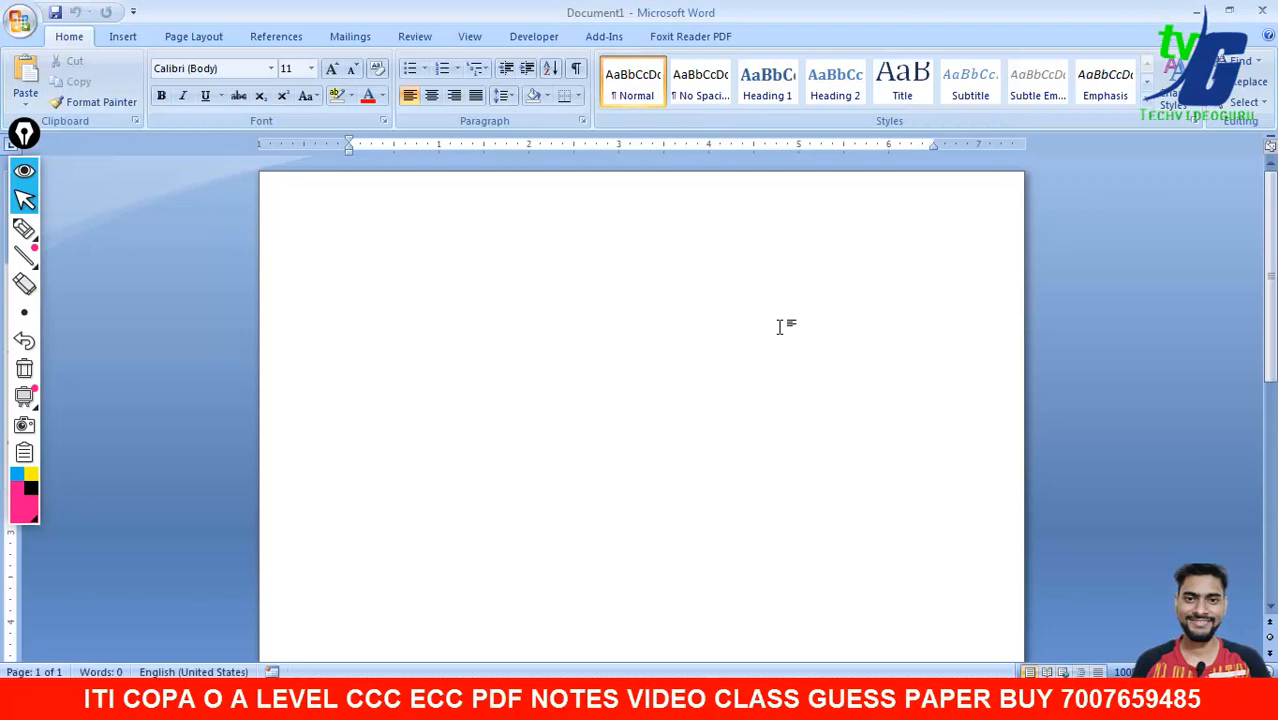
pyautogui.hotkey('ctrl', 's')
pyautogui.write('interview later')
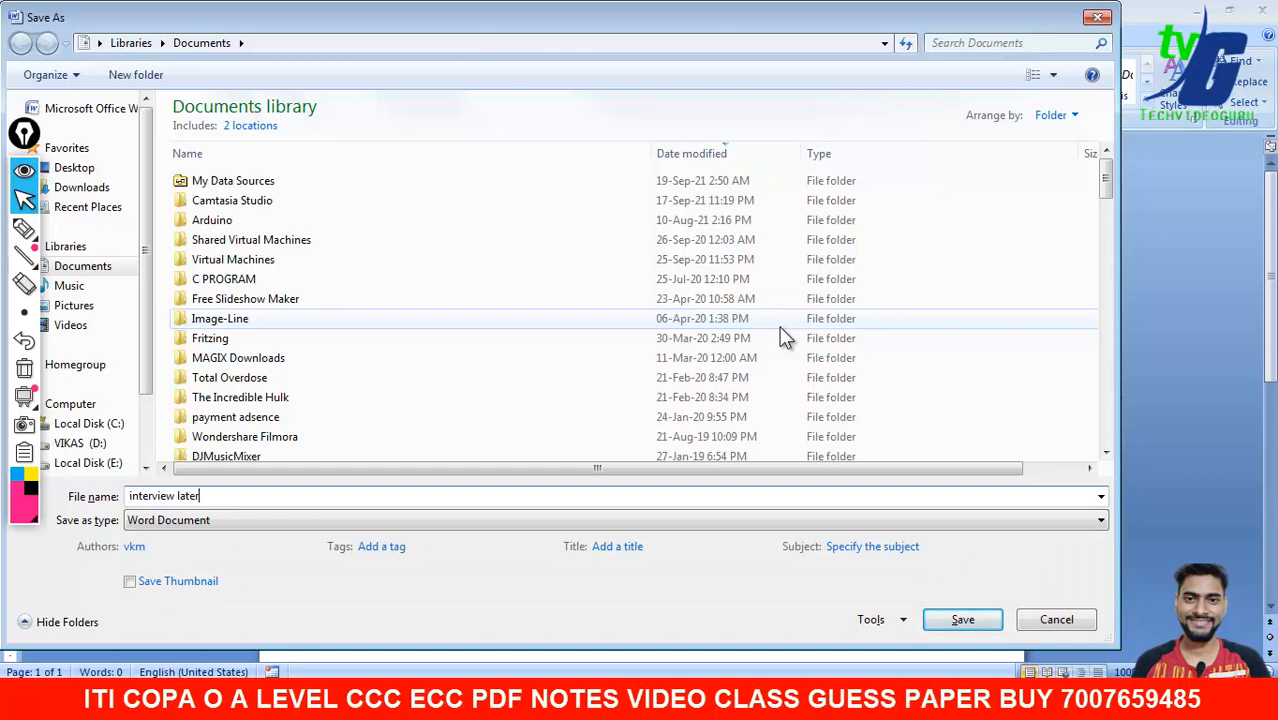
pyautogui.press('Return')
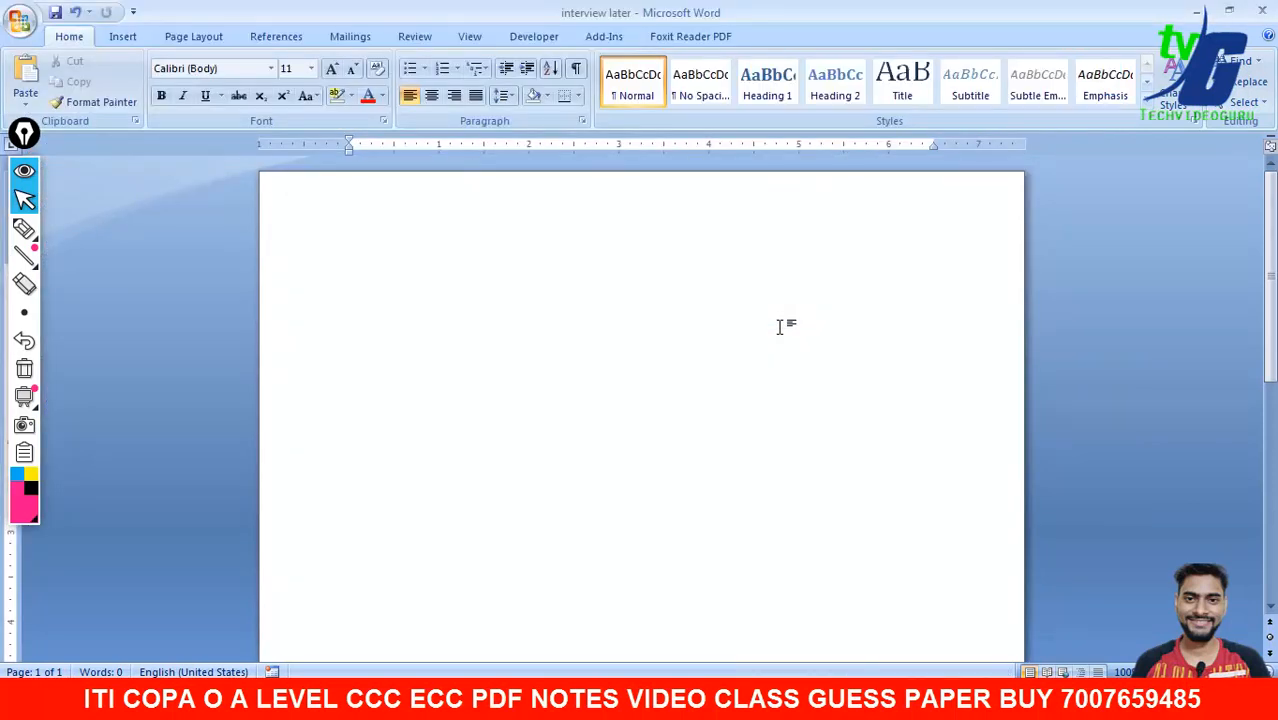
# - Start a Letters mail merge from the Mailings tab
pyautogui.click(350, 37)
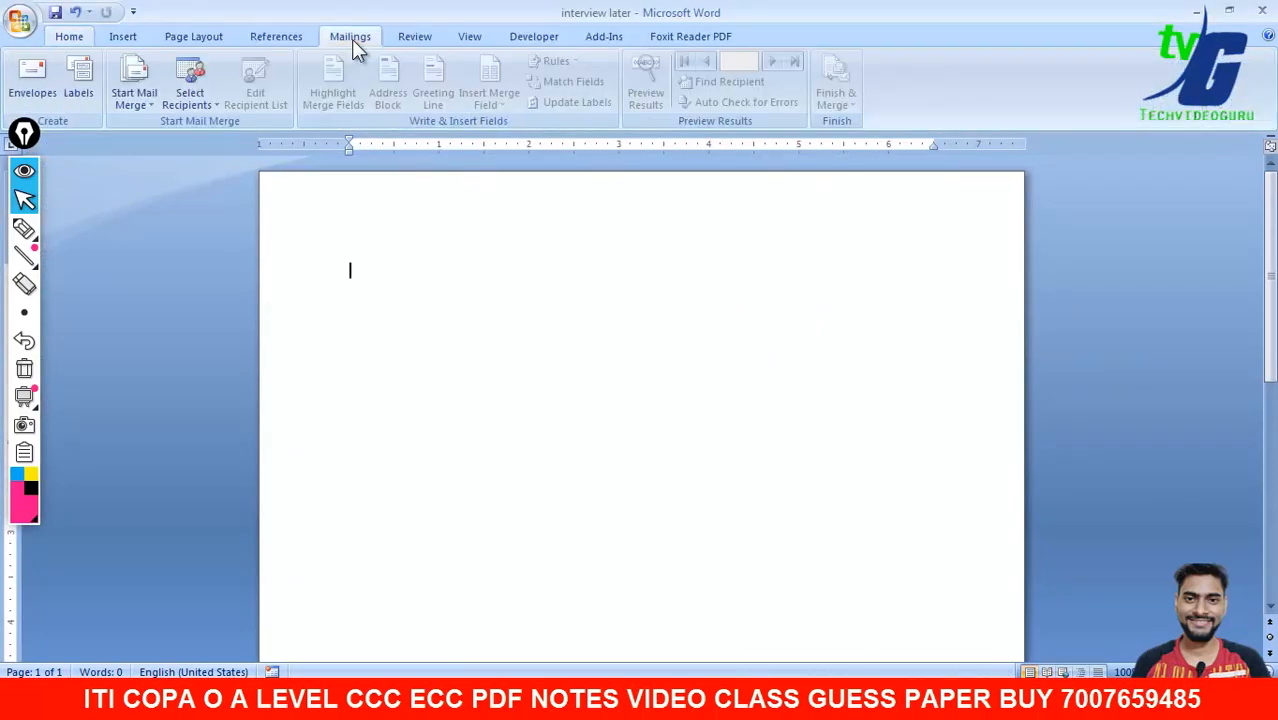
pyautogui.click(140, 98)
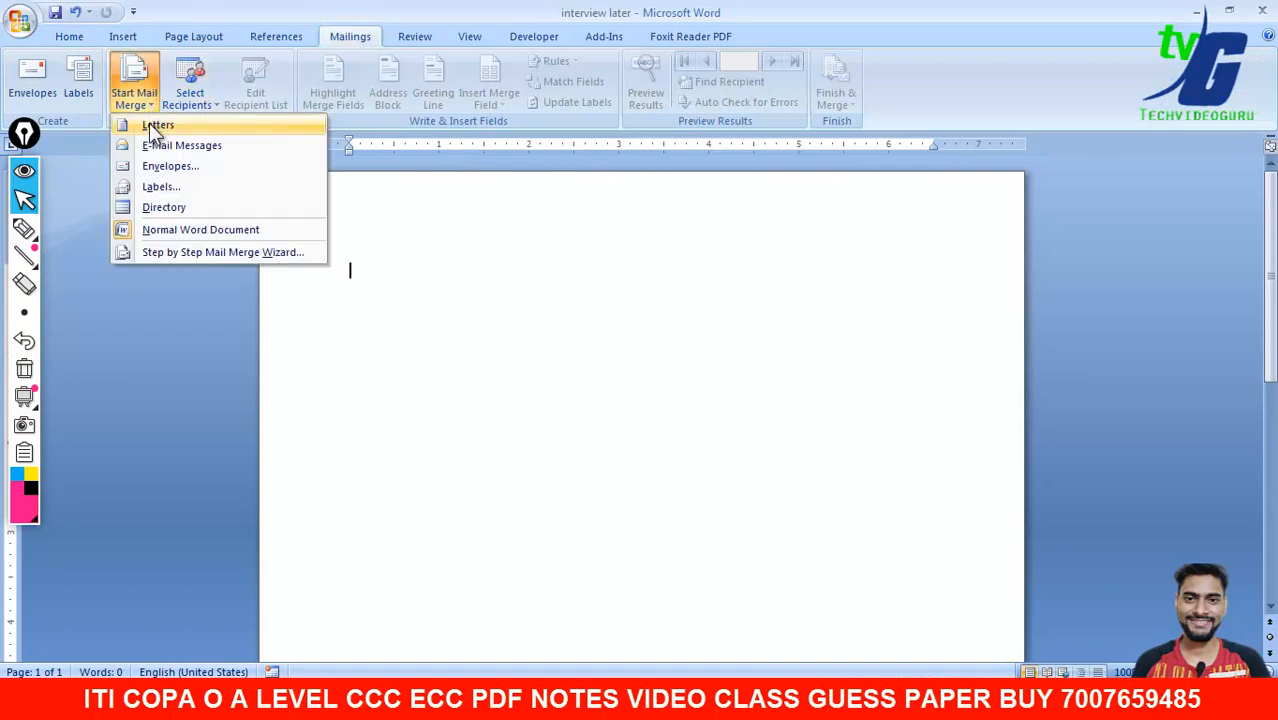
pyautogui.click(149, 123)
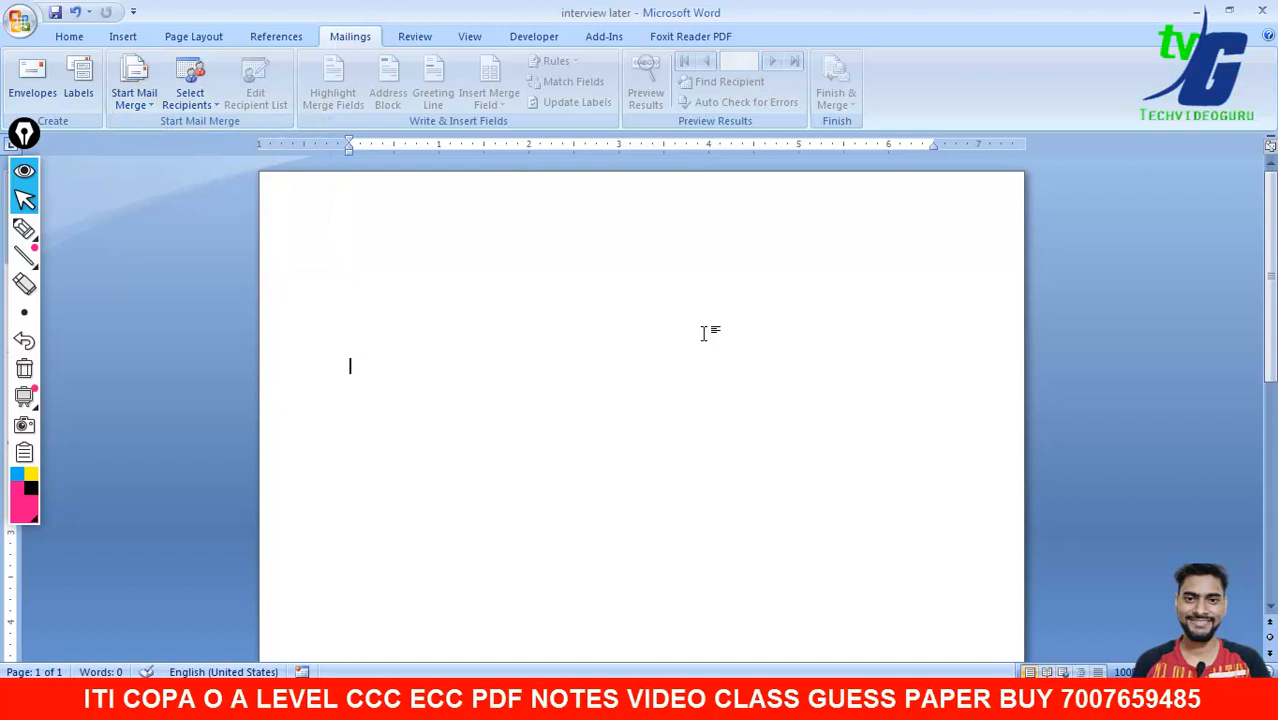
# - With the Select tool, copy the syllabus PDF's sample letter from 'The Letter is' to Mohali
pyautogui.click(812, 631)
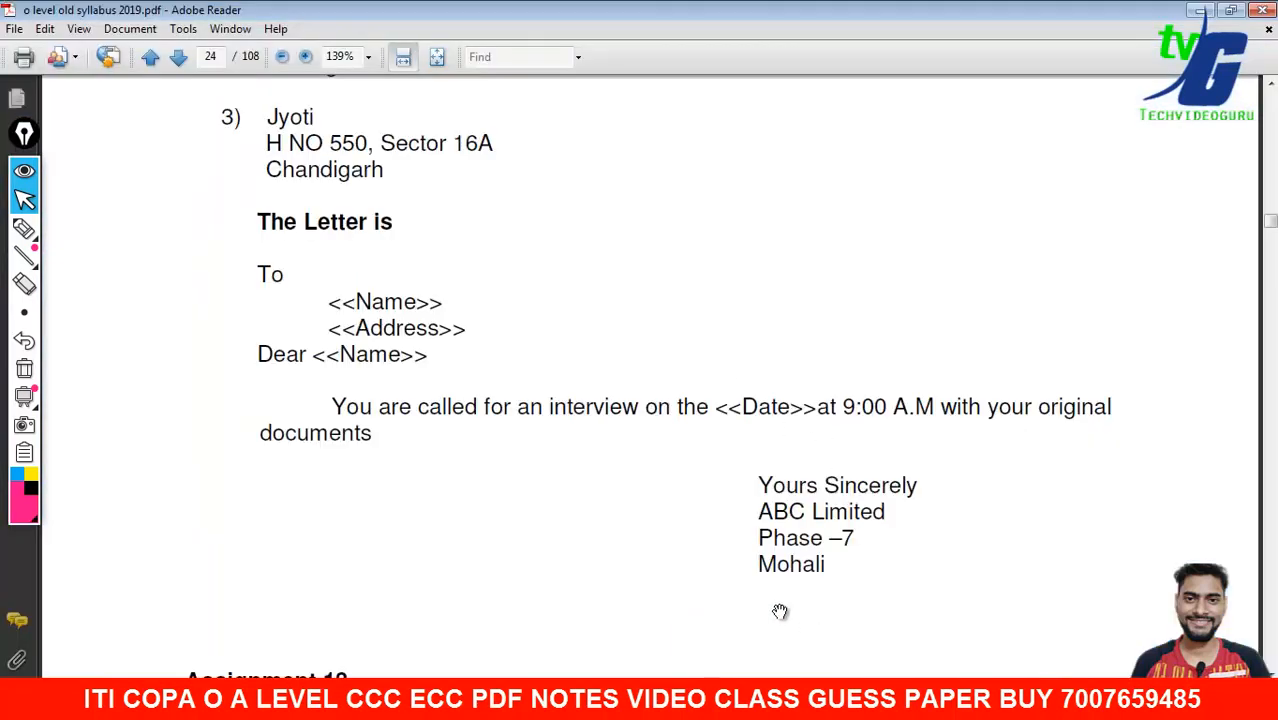
pyautogui.rightClick(456, 274)
pyautogui.click(488, 284)
pyautogui.moveTo(259, 220)
pyautogui.mouseDown()
pyautogui.moveTo(294, 277)
pyautogui.moveTo(456, 431)
pyautogui.moveTo(806, 545)
pyautogui.moveTo(818, 566)
pyautogui.mouseUp()
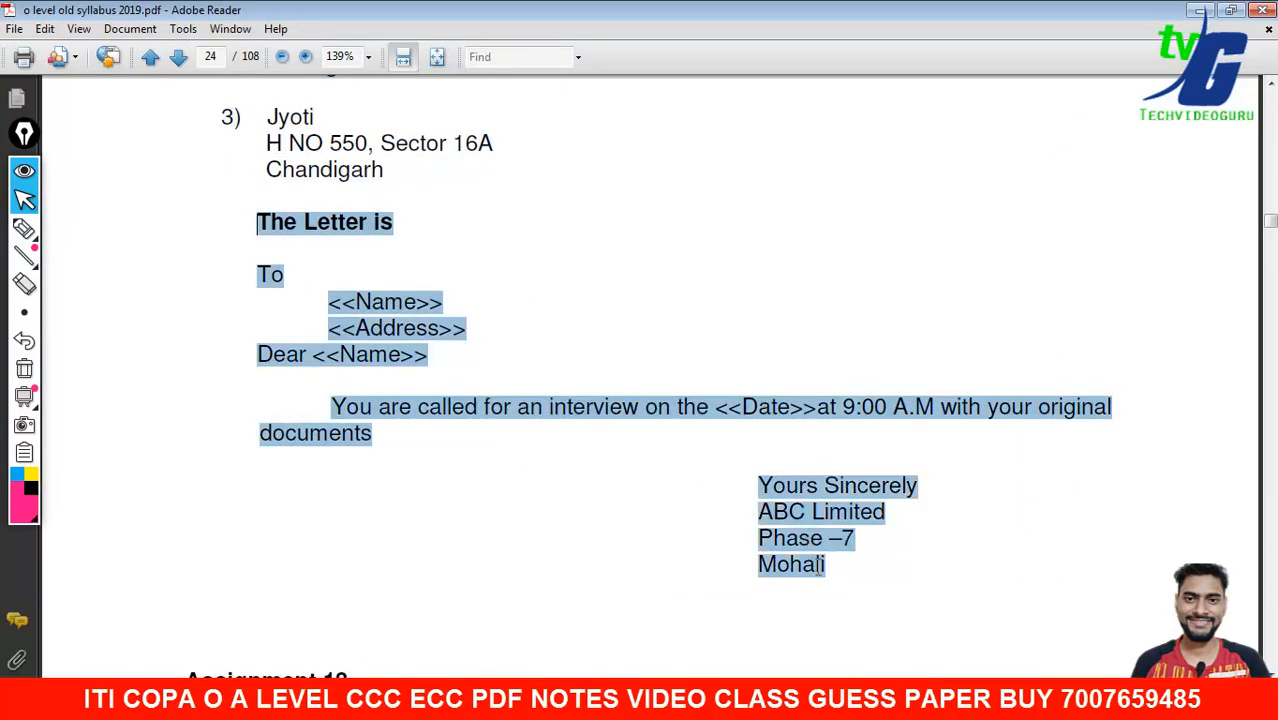
pyautogui.rightClick(624, 408)
pyautogui.click(641, 421)
# - Paste the letter, delete the <<Name>> and <<Address>> lines, and add two blank lines
pyautogui.click(863, 700)
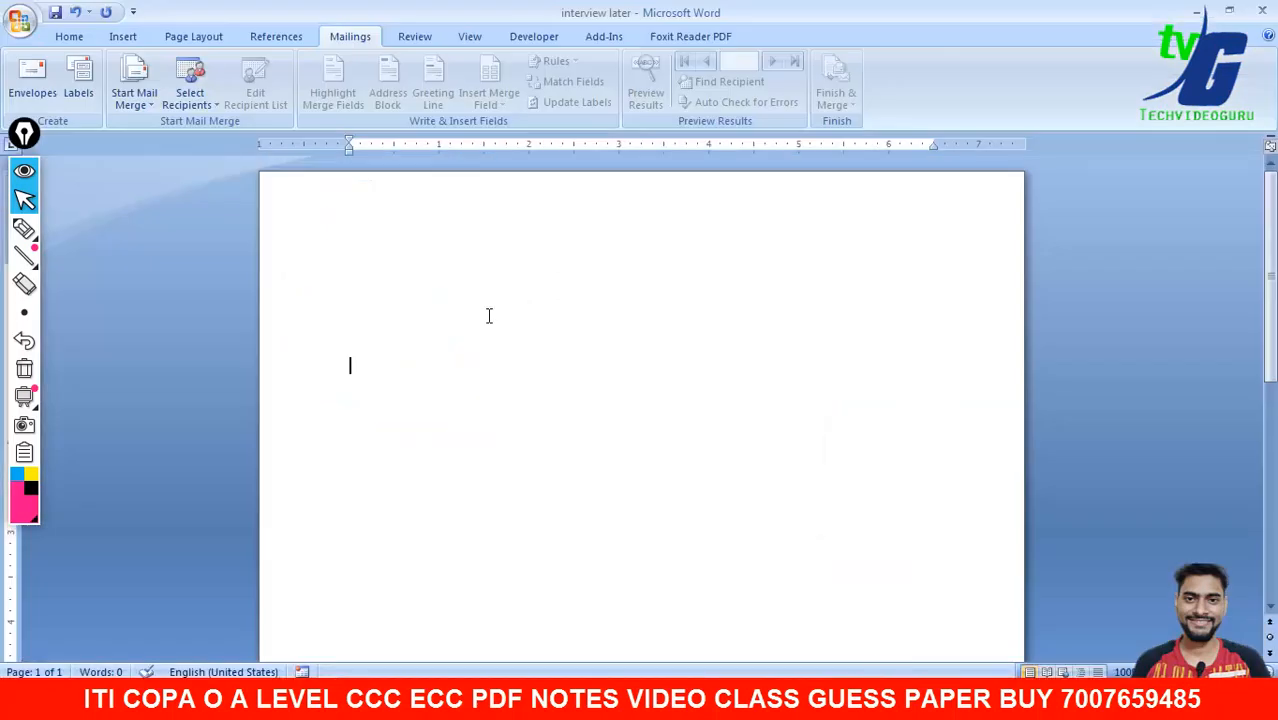
pyautogui.rightClick(476, 306)
pyautogui.click(518, 358)
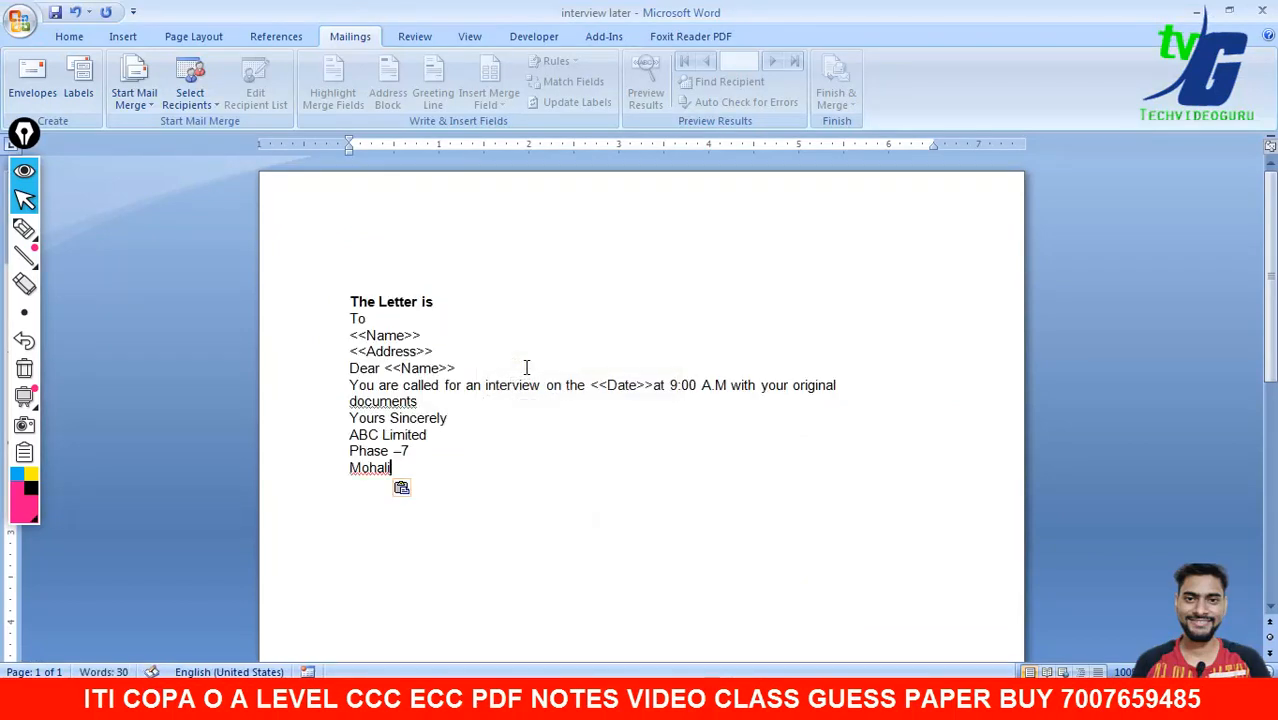
pyautogui.moveTo(445, 351); pyautogui.dragTo(350, 331)
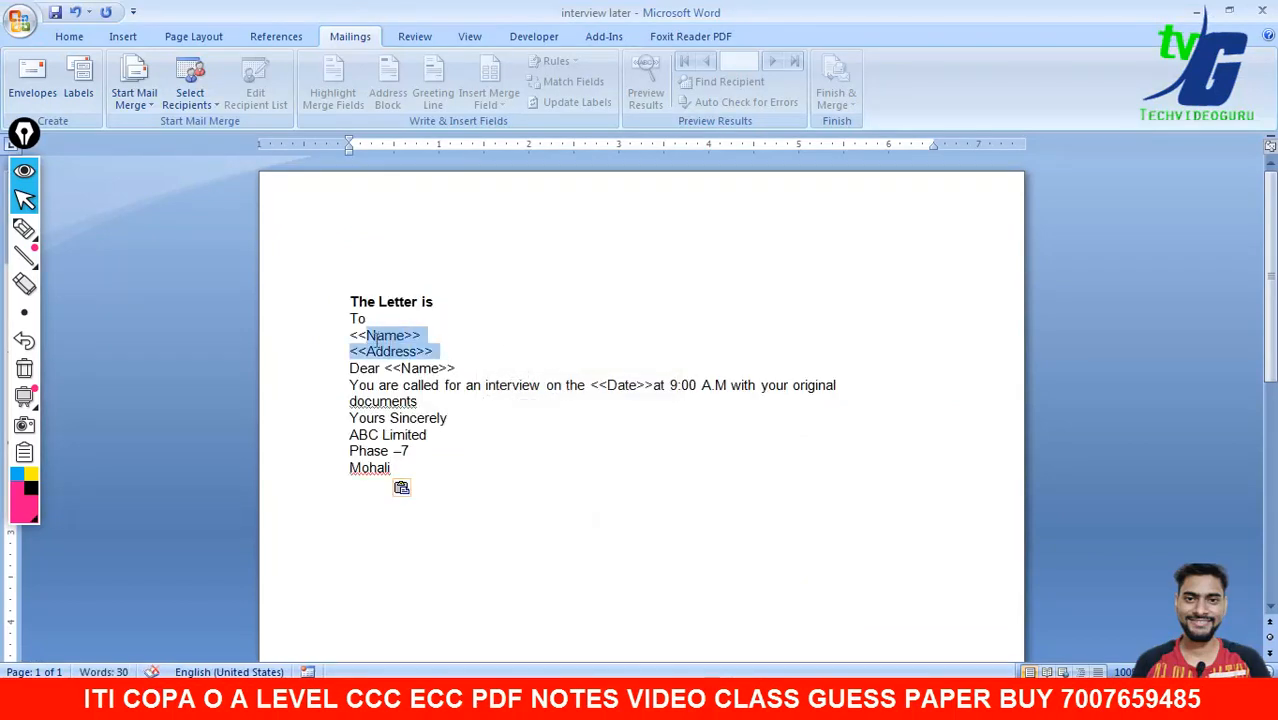
pyautogui.press('Delete')
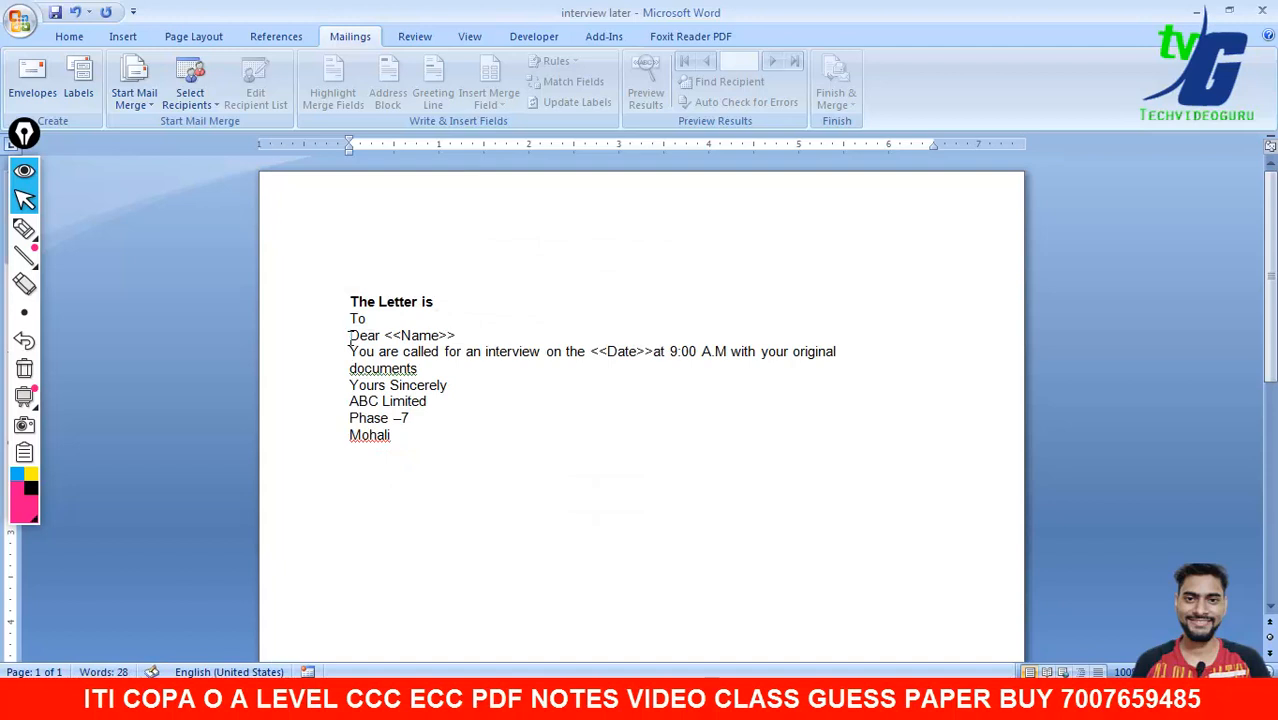
pyautogui.press('Return')
pyautogui.press('Return')
pyautogui.press('Return')
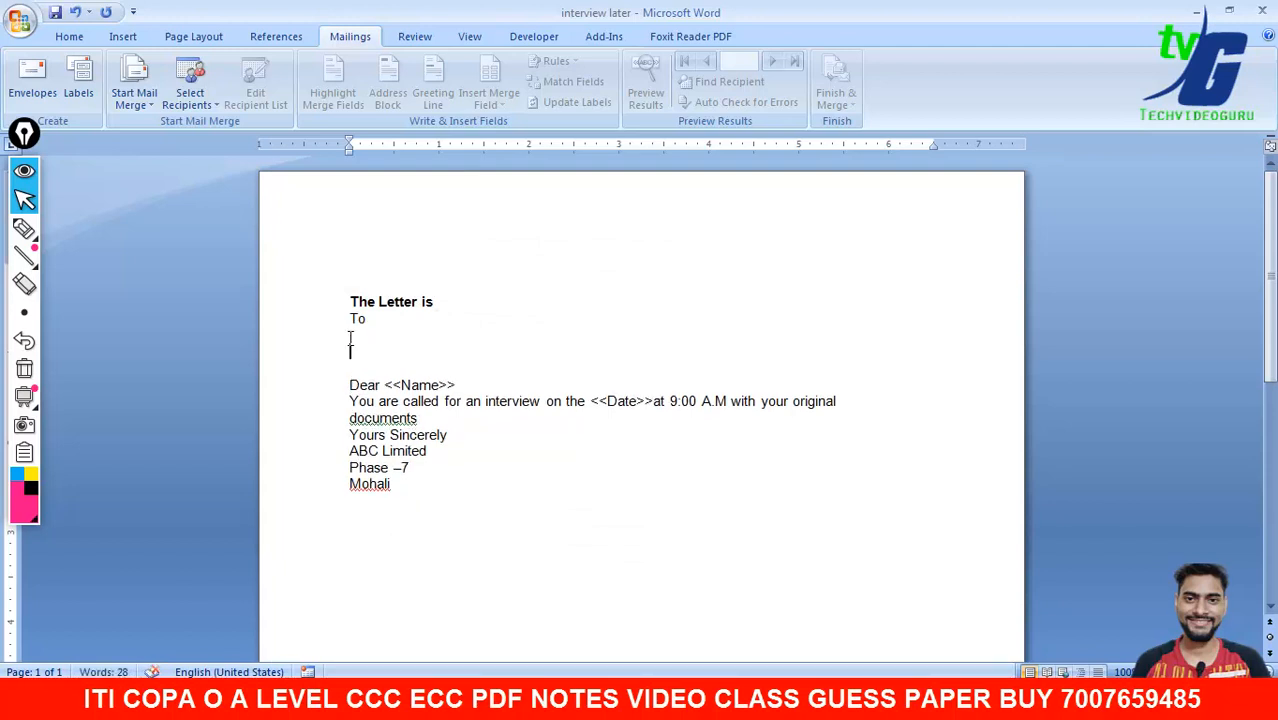
pyautogui.press('Return')
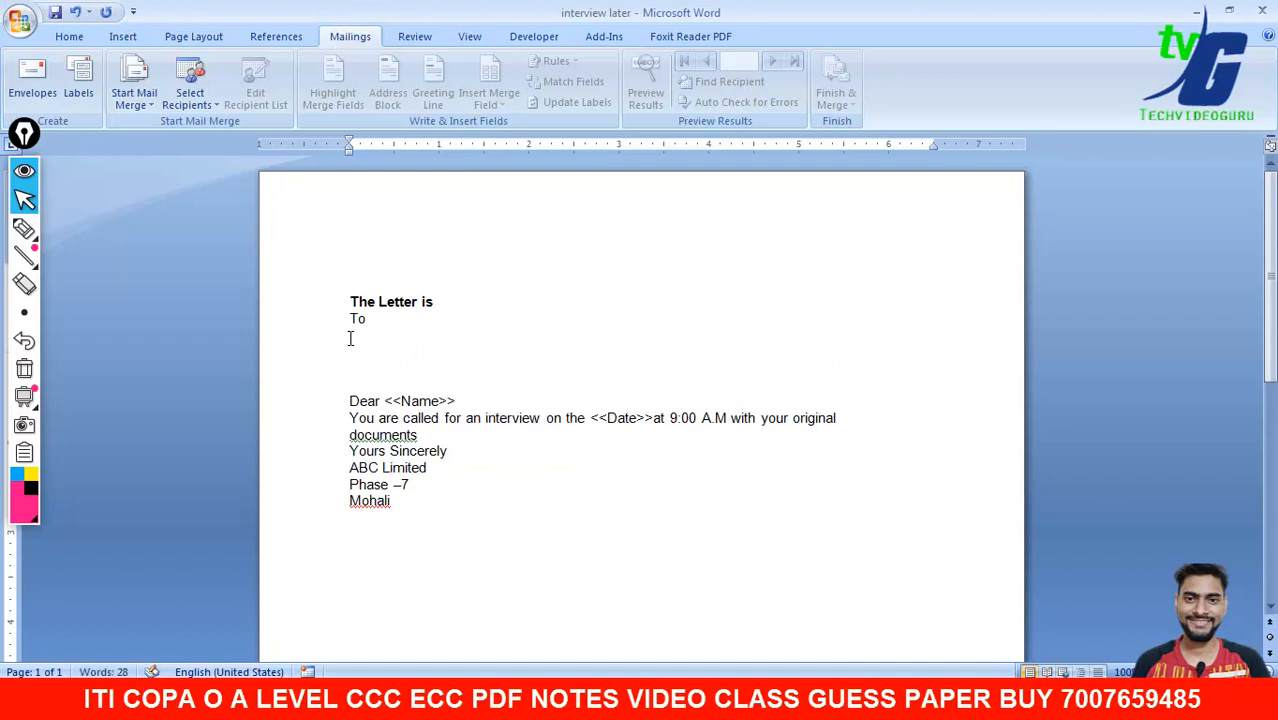
# - Delete the <<Name>> placeholder after Dear and the <<Date>> placeholder in the sentence
pyautogui.moveTo(483, 405); pyautogui.dragTo(385, 402)
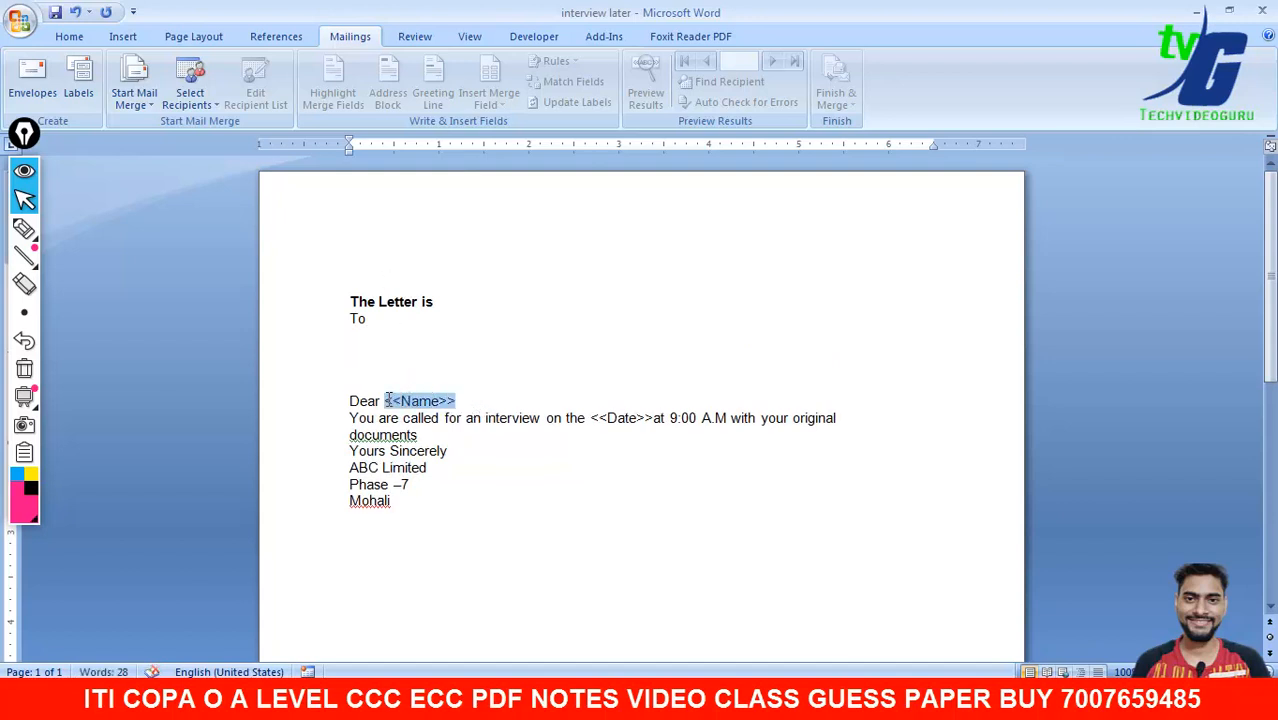
pyautogui.press('Delete')
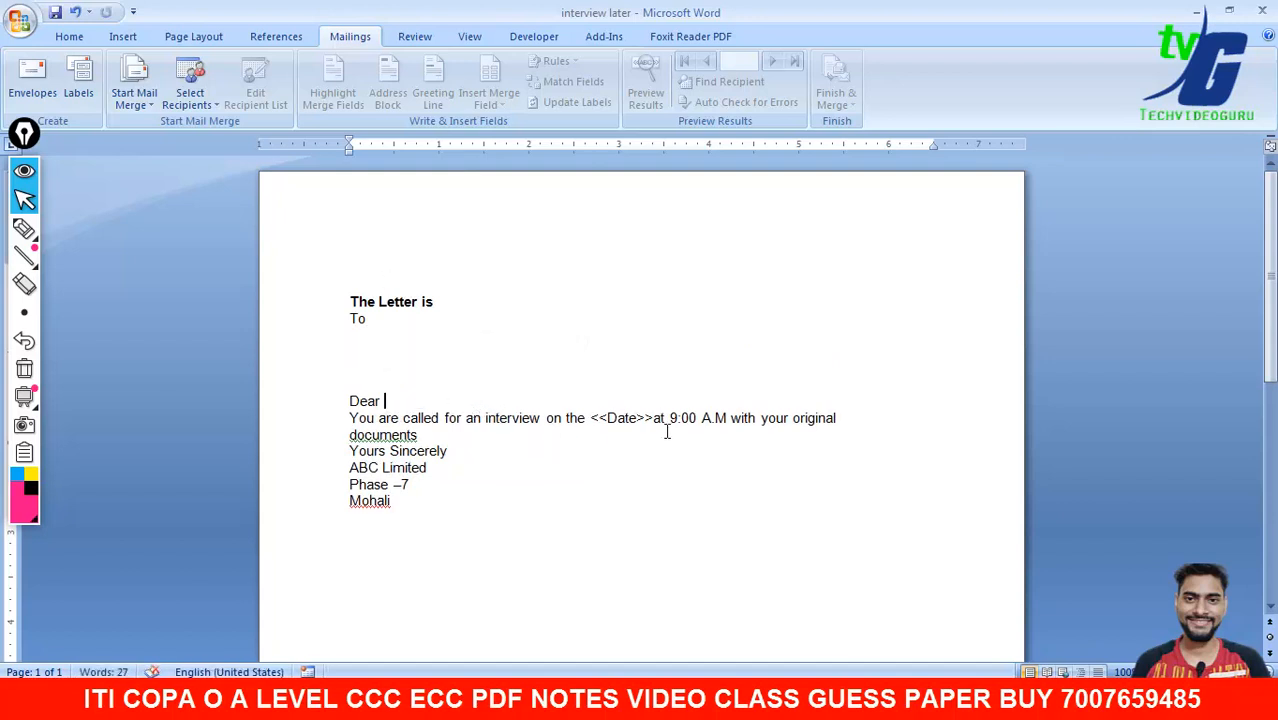
pyautogui.moveTo(655, 422); pyautogui.dragTo(592, 418)
pyautogui.press('Delete')
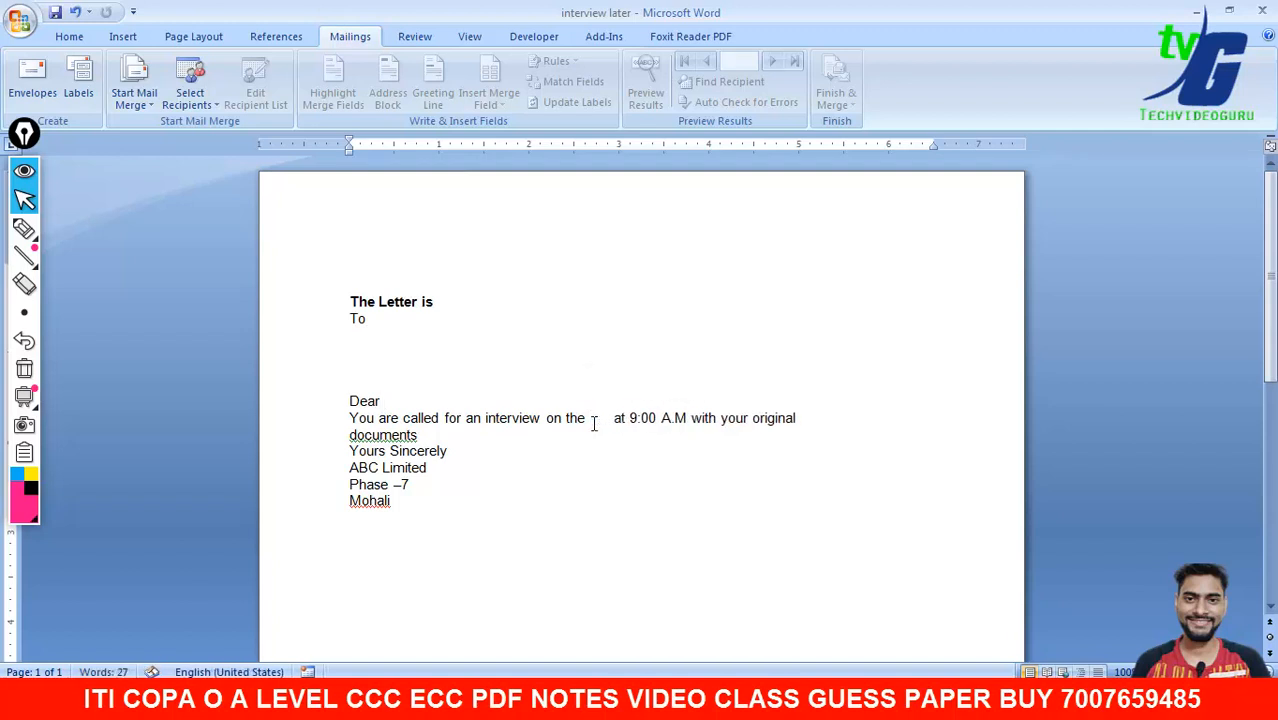
pyautogui.press('Left')
# - Indent the closing lines from Yours Sincerely to Mohali four steps to the right
pyautogui.moveTo(345, 449); pyautogui.dragTo(403, 523)
pyautogui.click(76, 37)
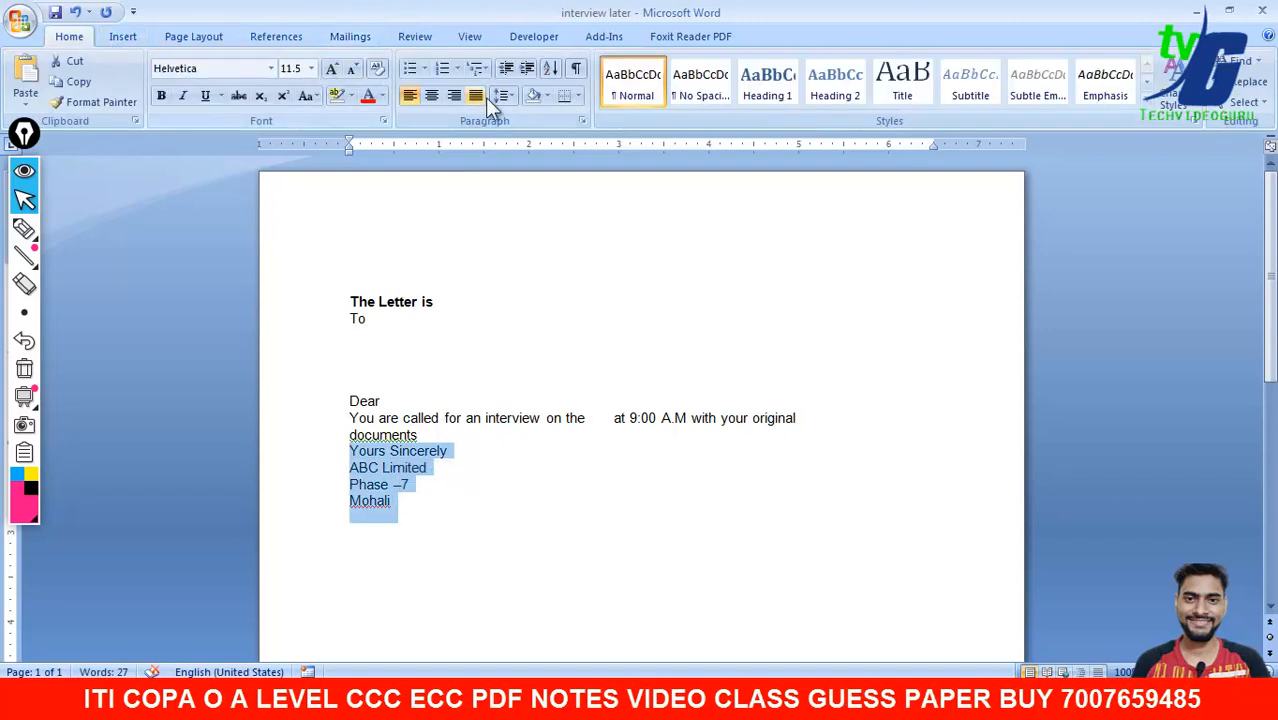
pyautogui.click(523, 69)
pyautogui.click(523, 69)
pyautogui.click(523, 69)
pyautogui.click(523, 69)
pyautogui.click(523, 69)
pyautogui.click(523, 69)
pyautogui.click(523, 69)
pyautogui.click(523, 69)
pyautogui.click(747, 257)
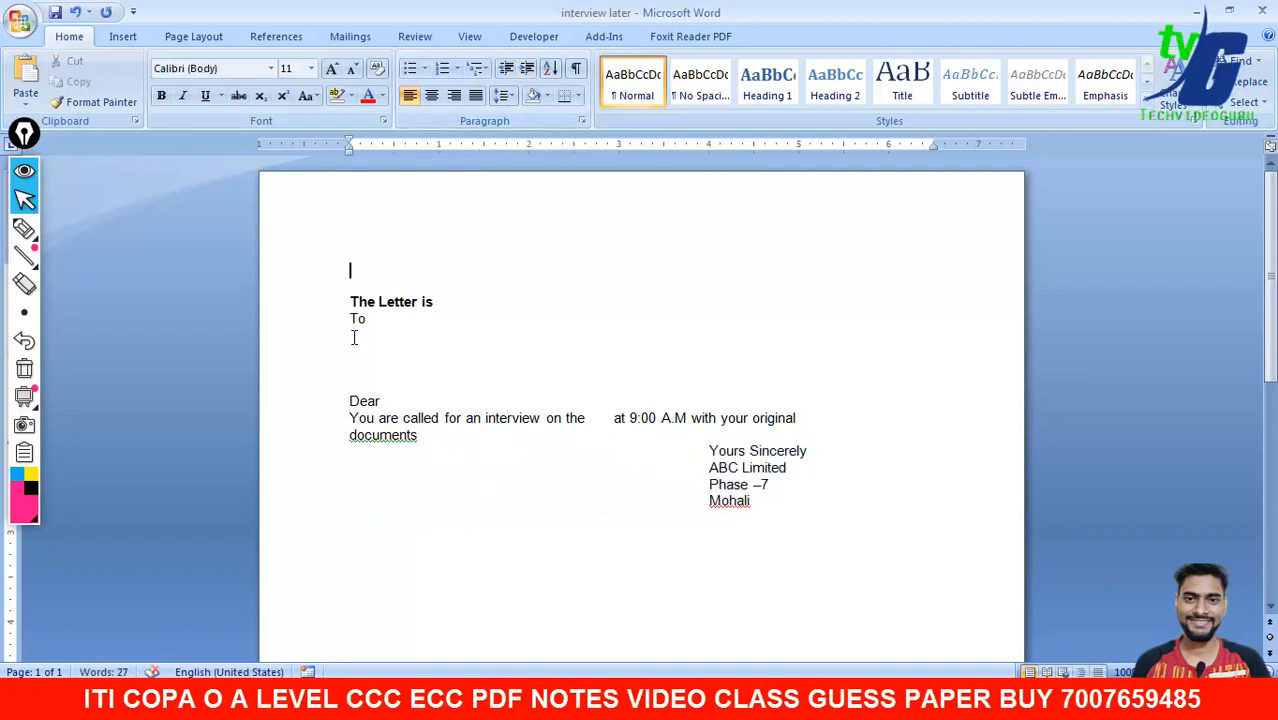
# - Indent the whole letter text one step to the right
pyautogui.moveTo(322, 300); pyautogui.dragTo(742, 520)
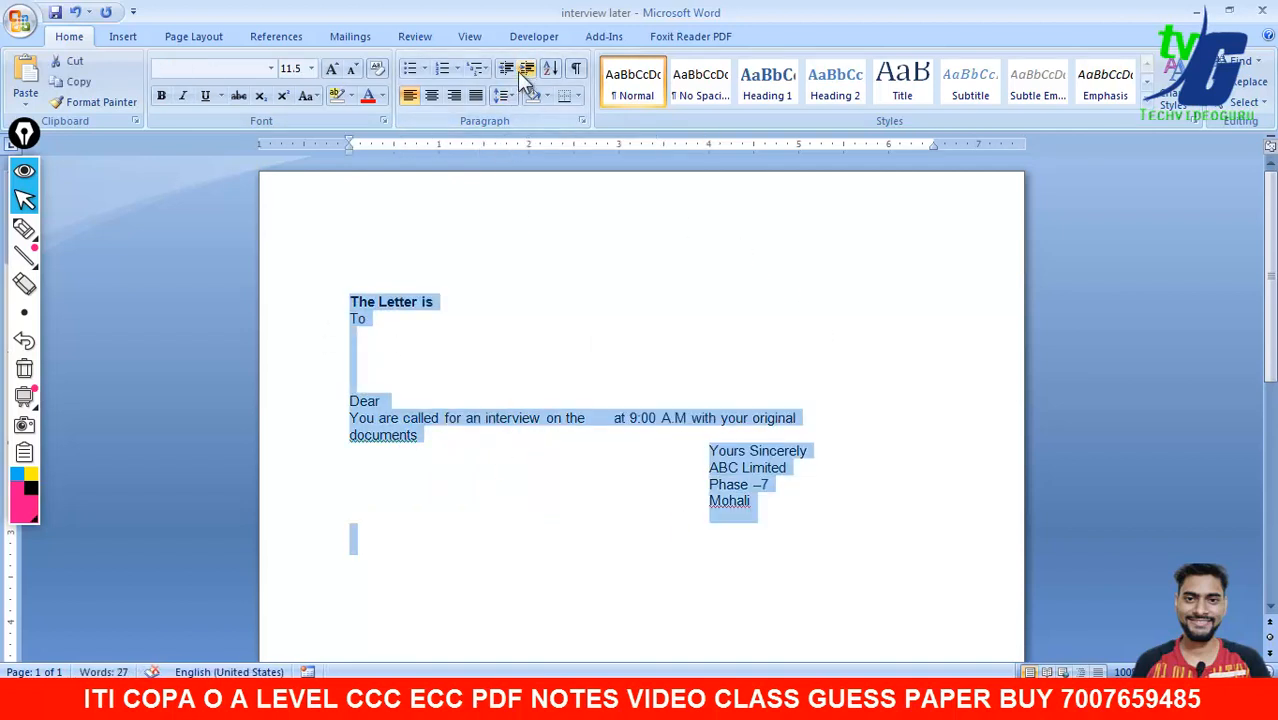
pyautogui.click(523, 69)
pyautogui.click(633, 322)
pyautogui.moveTo(830, 660)
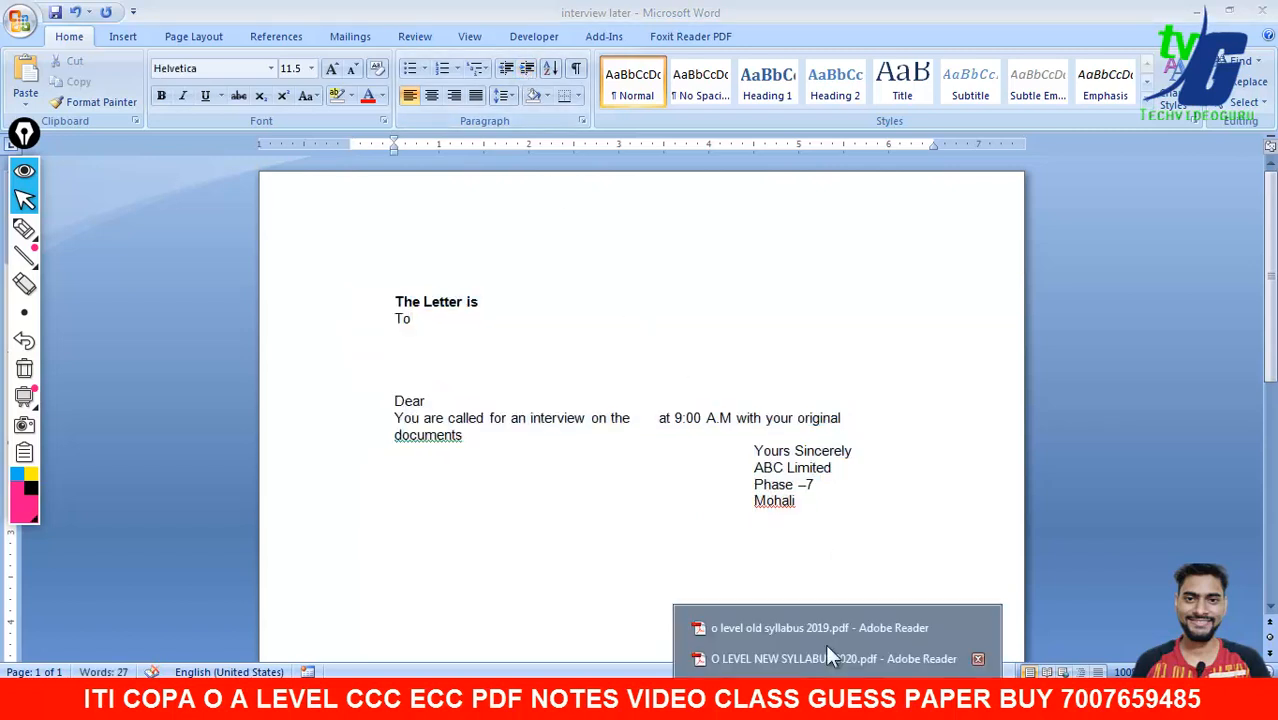
pyautogui.click(820, 628)
# - Pan the syllabus PDF with the Hand Tool to show the three recipient addresses, then return to Word
pyautogui.click(593, 340)
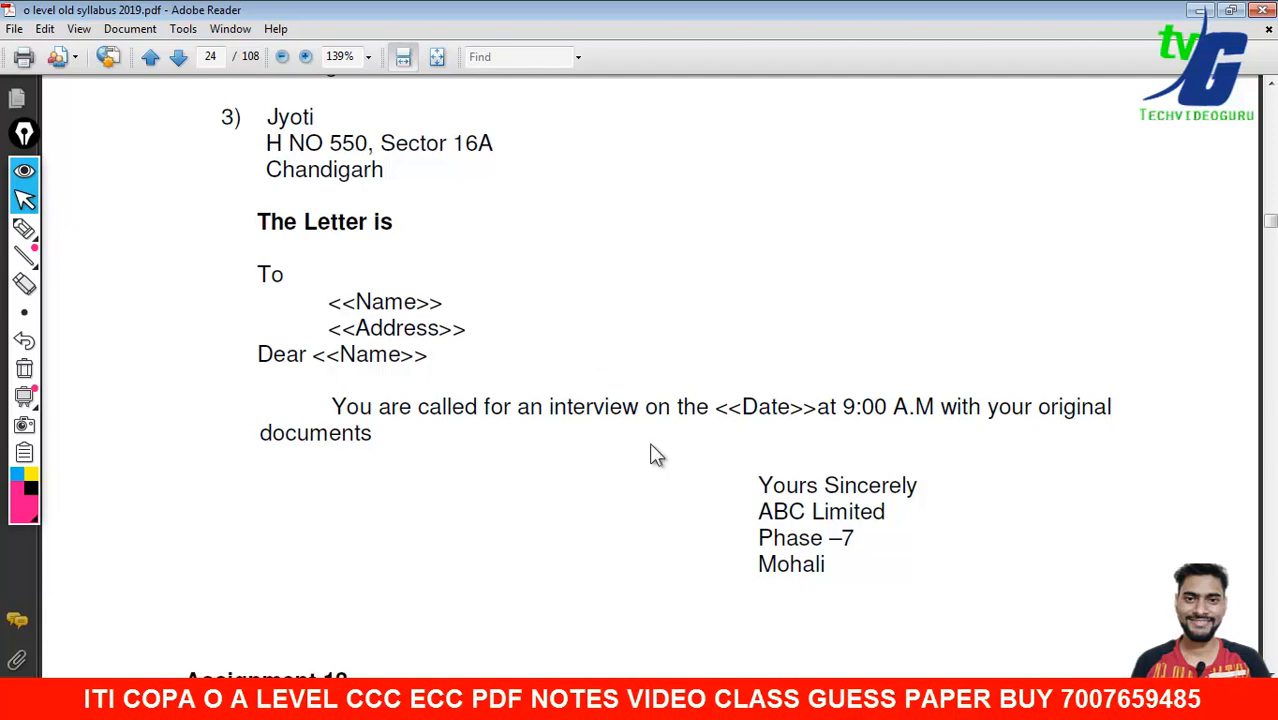
pyautogui.rightClick(819, 237)
pyautogui.click(828, 263)
pyautogui.moveTo(735, 407)
pyautogui.mouseDown()
pyautogui.moveTo(727, 343)
pyautogui.moveTo(727, 394)
pyautogui.mouseUp()
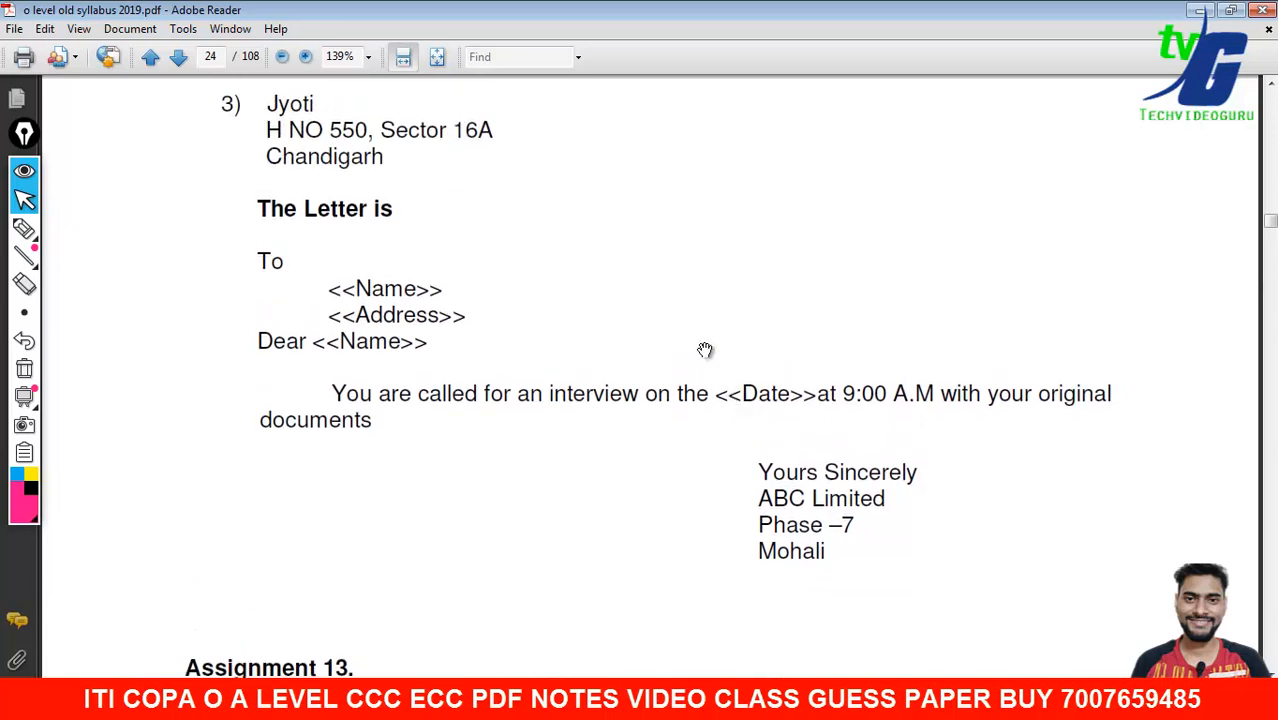
pyautogui.moveTo(673, 297); pyautogui.dragTo(665, 459)
pyautogui.moveTo(622, 384); pyautogui.dragTo(608, 474)
pyautogui.moveTo(365, 166); pyautogui.dragTo(365, 211)
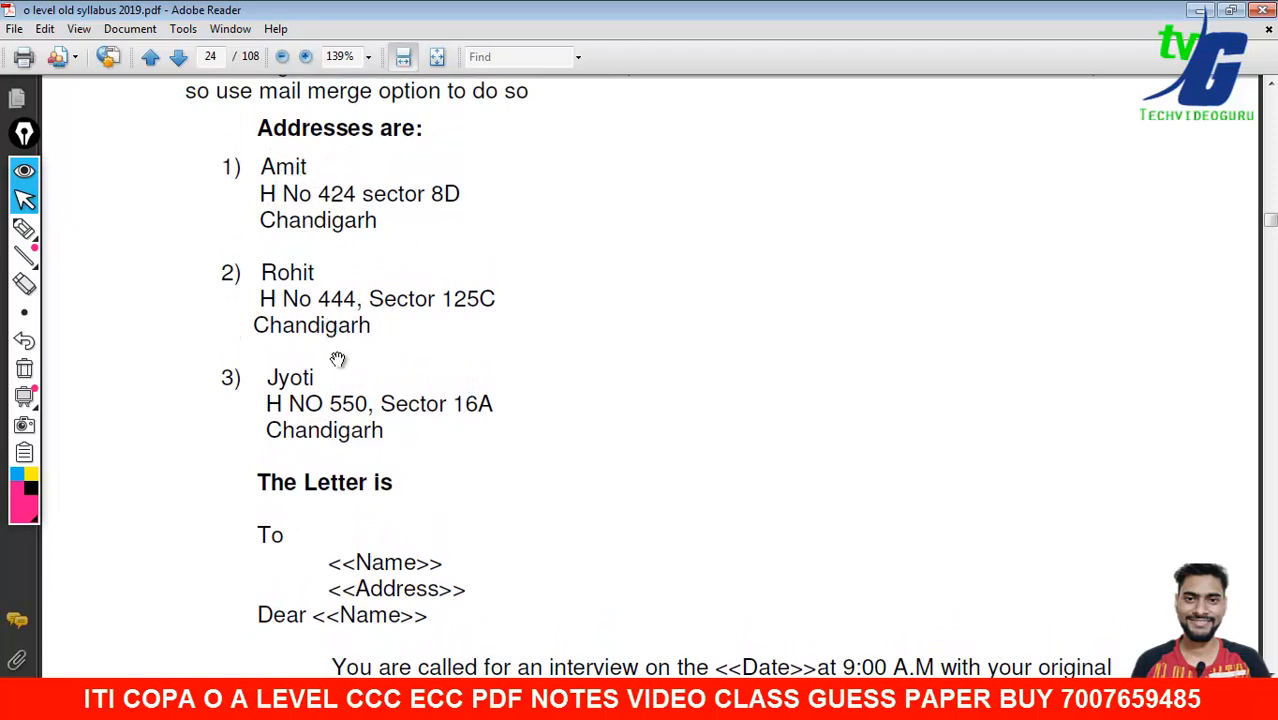
pyautogui.moveTo(337, 360); pyautogui.dragTo(335, 322)
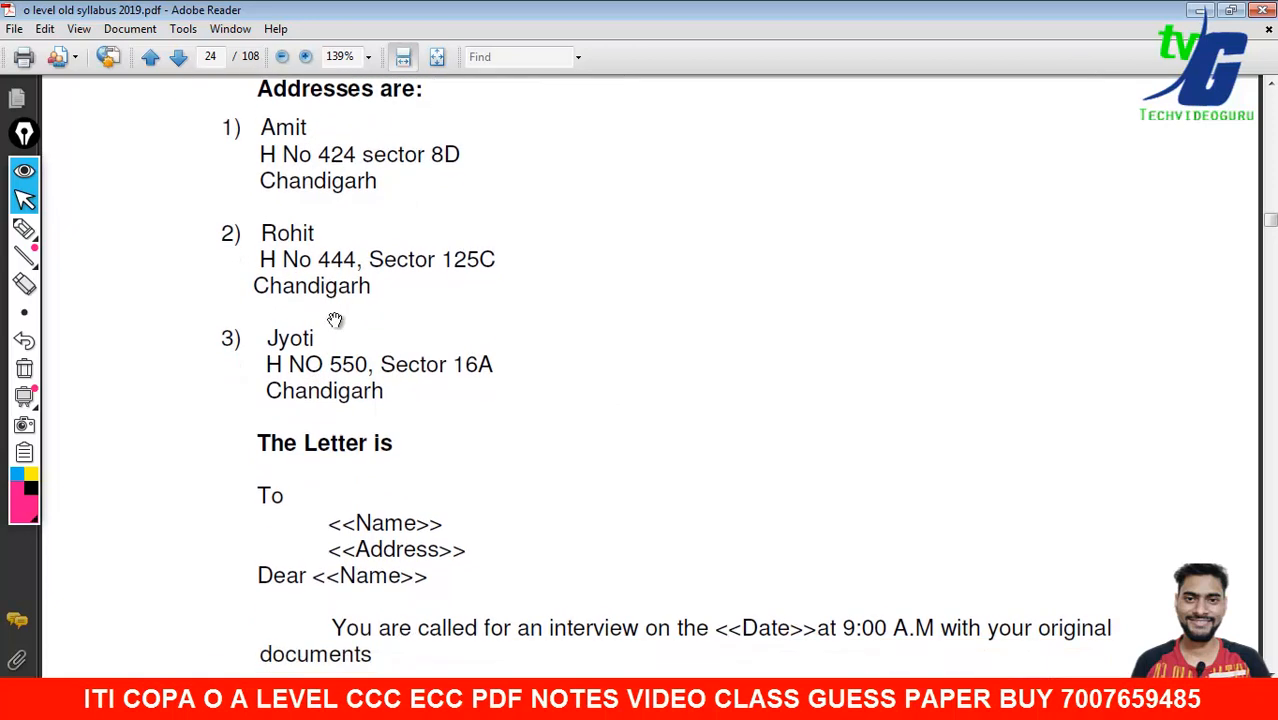
pyautogui.click(838, 698)
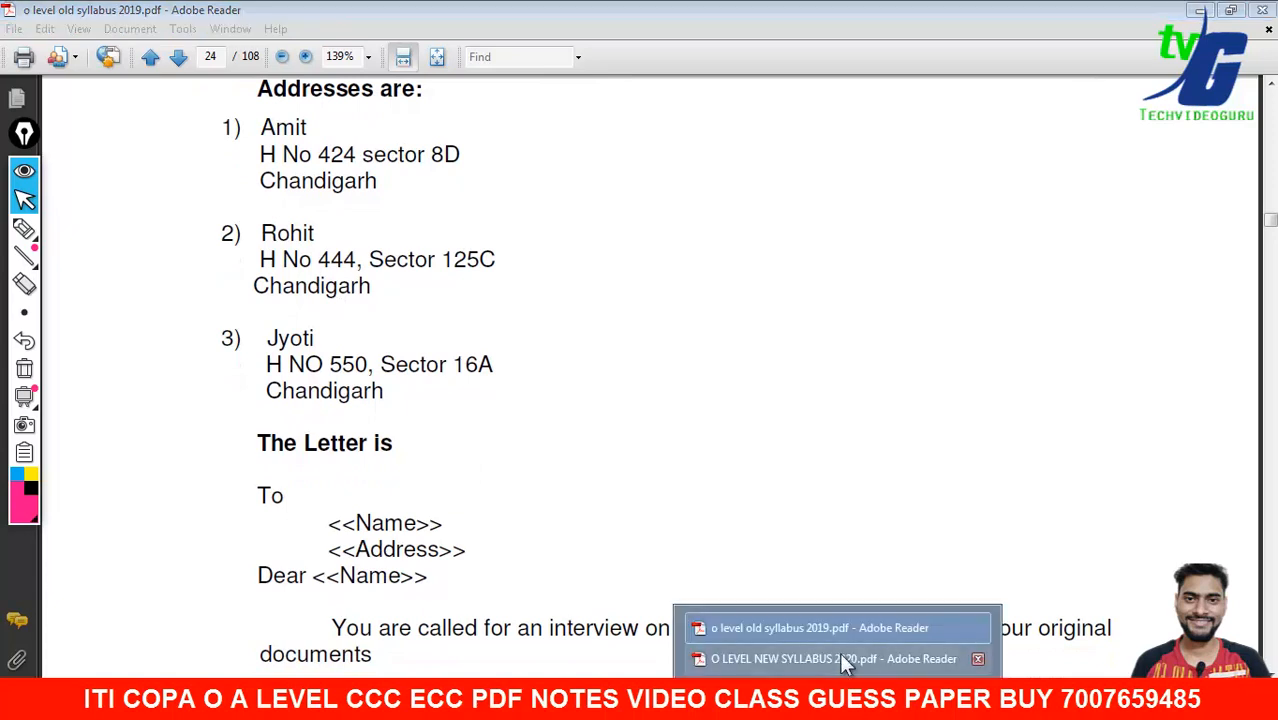
pyautogui.click(785, 698)
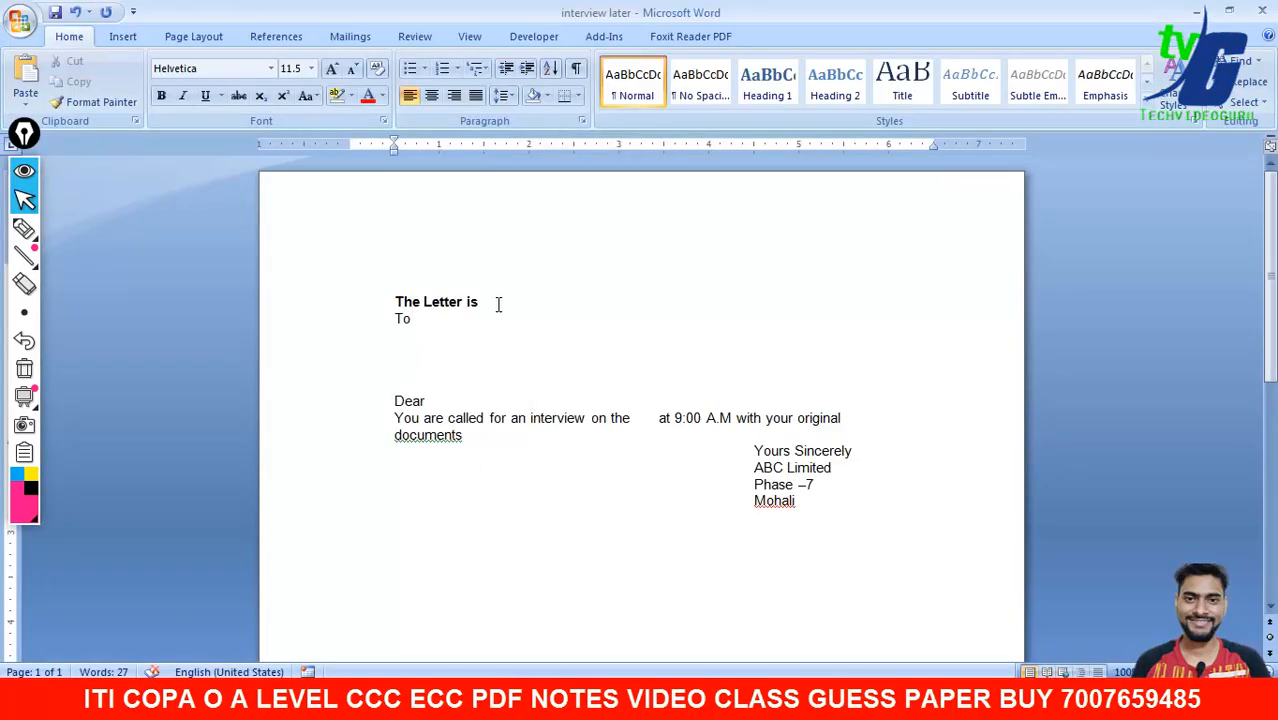
# - Start a new recipient list from Mailings and open its field names for customizing
pyautogui.click(352, 40)
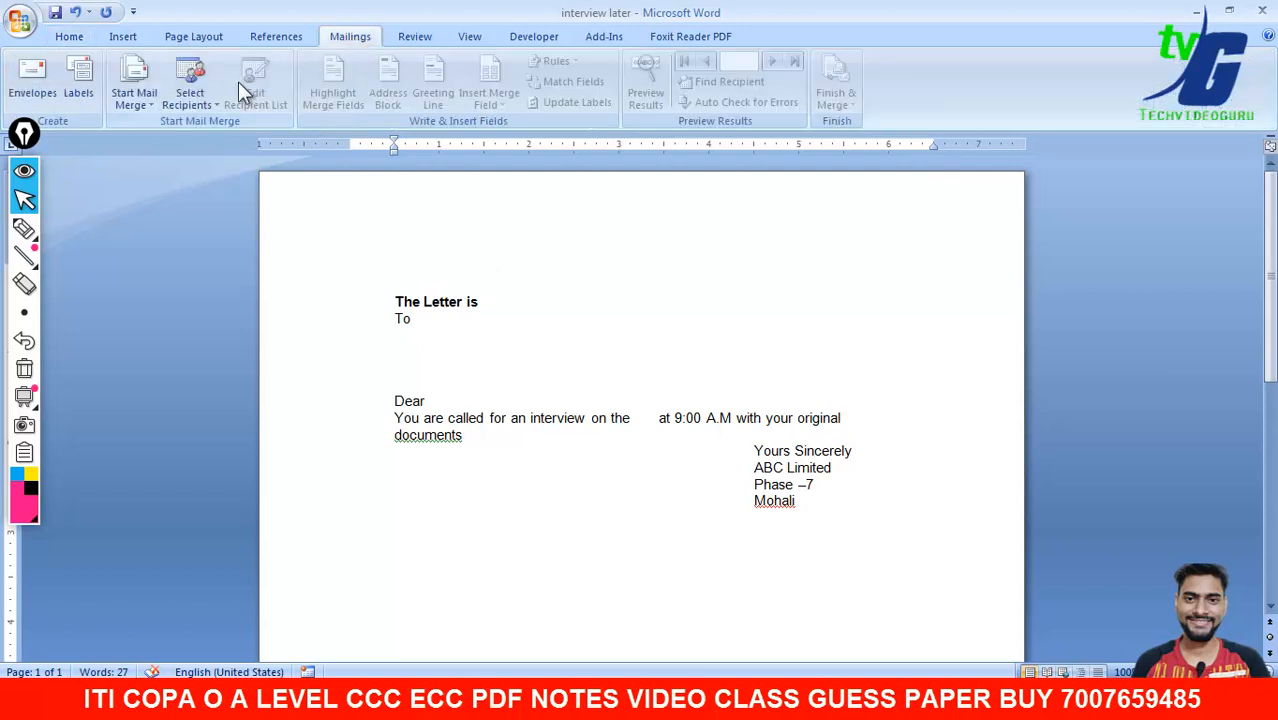
pyautogui.click(189, 95)
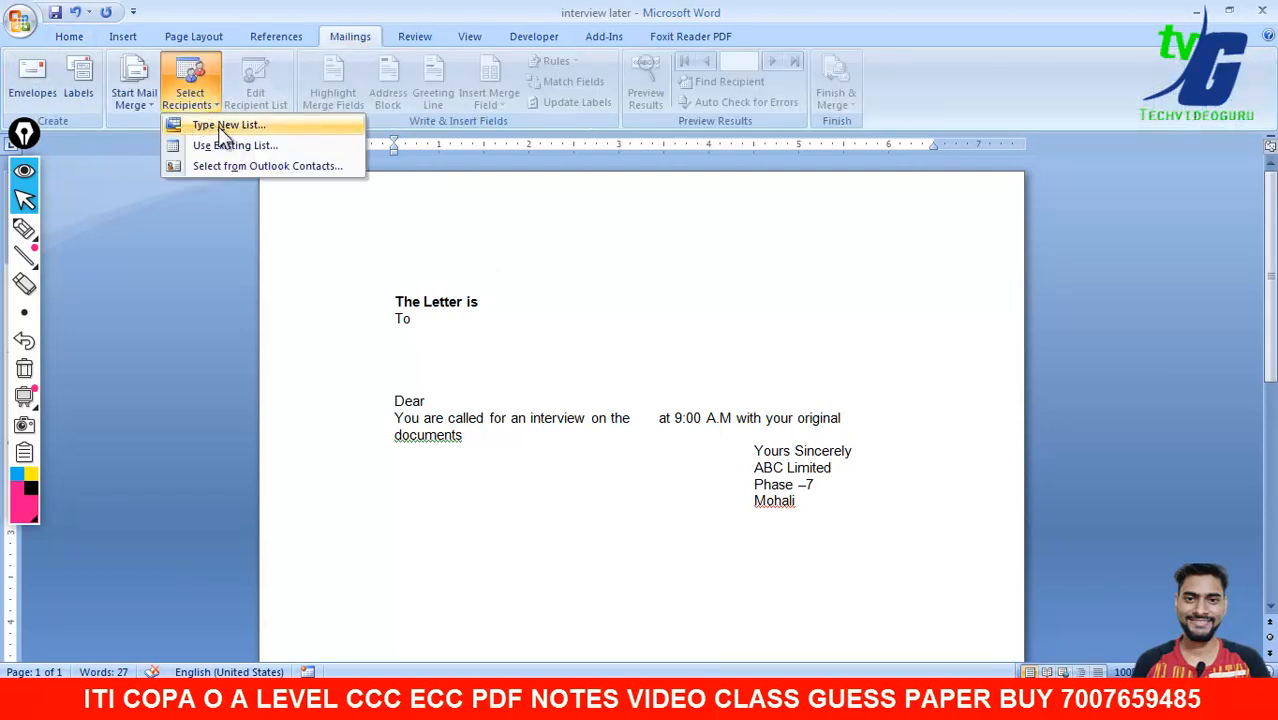
pyautogui.click(218, 126)
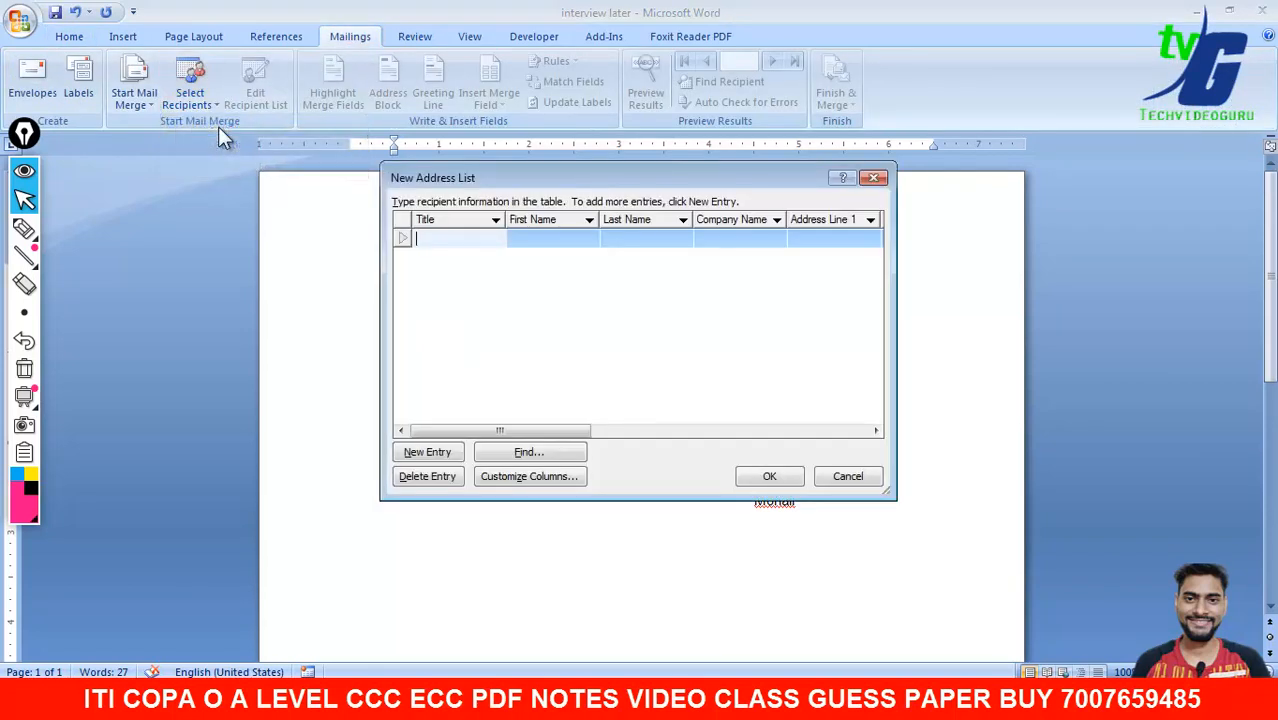
pyautogui.click(514, 478)
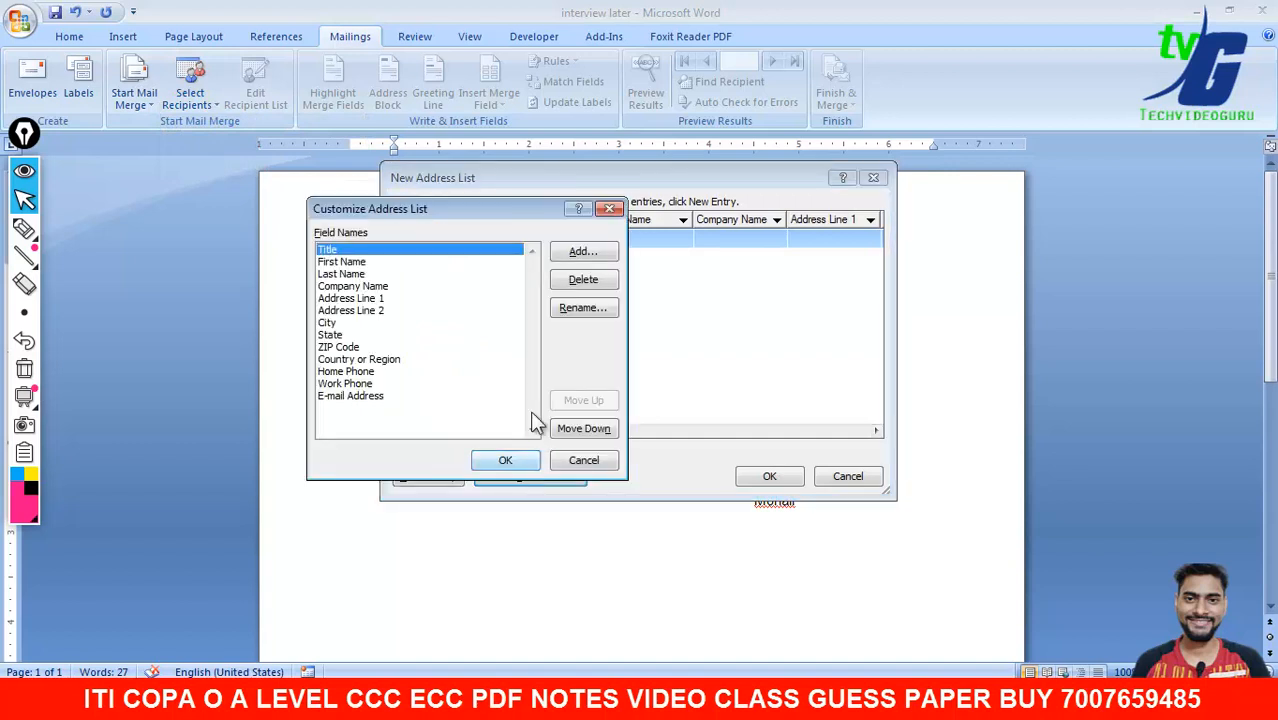
# - Delete the Title, Company Name and Address Line 1 fields
pyautogui.click(588, 282)
pyautogui.click(596, 397)
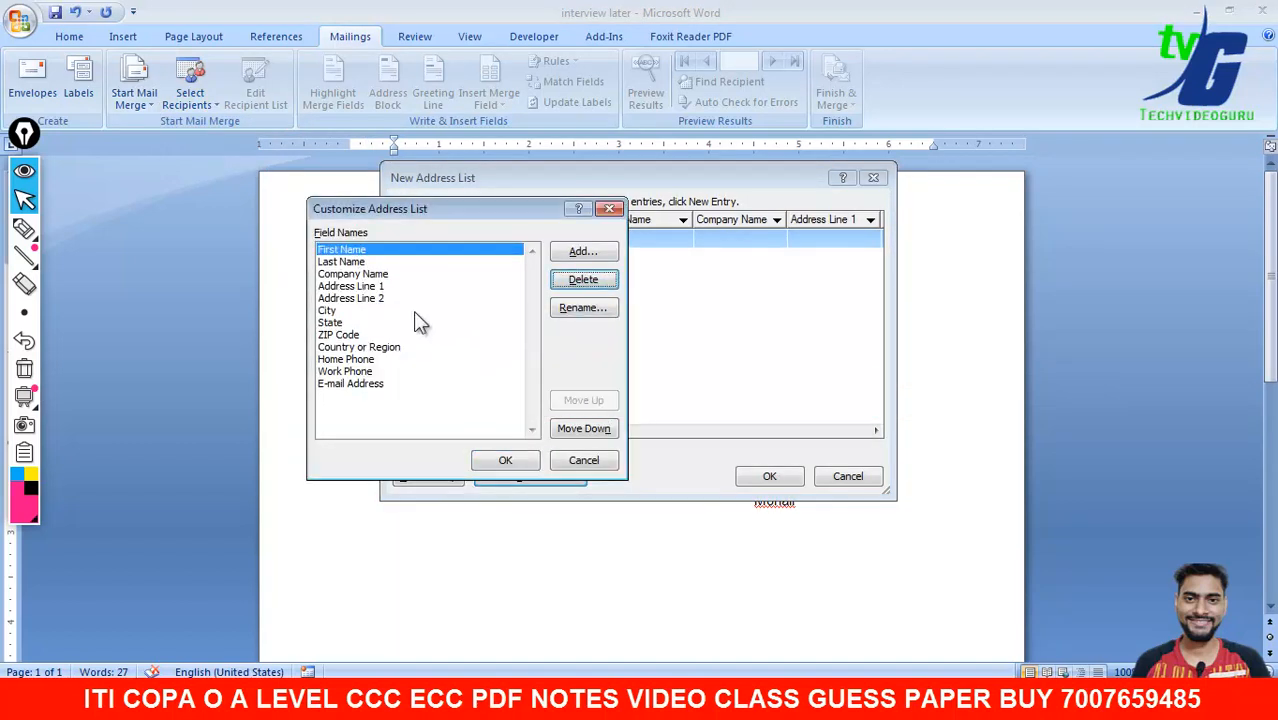
pyautogui.click(352, 274)
pyautogui.click(598, 283)
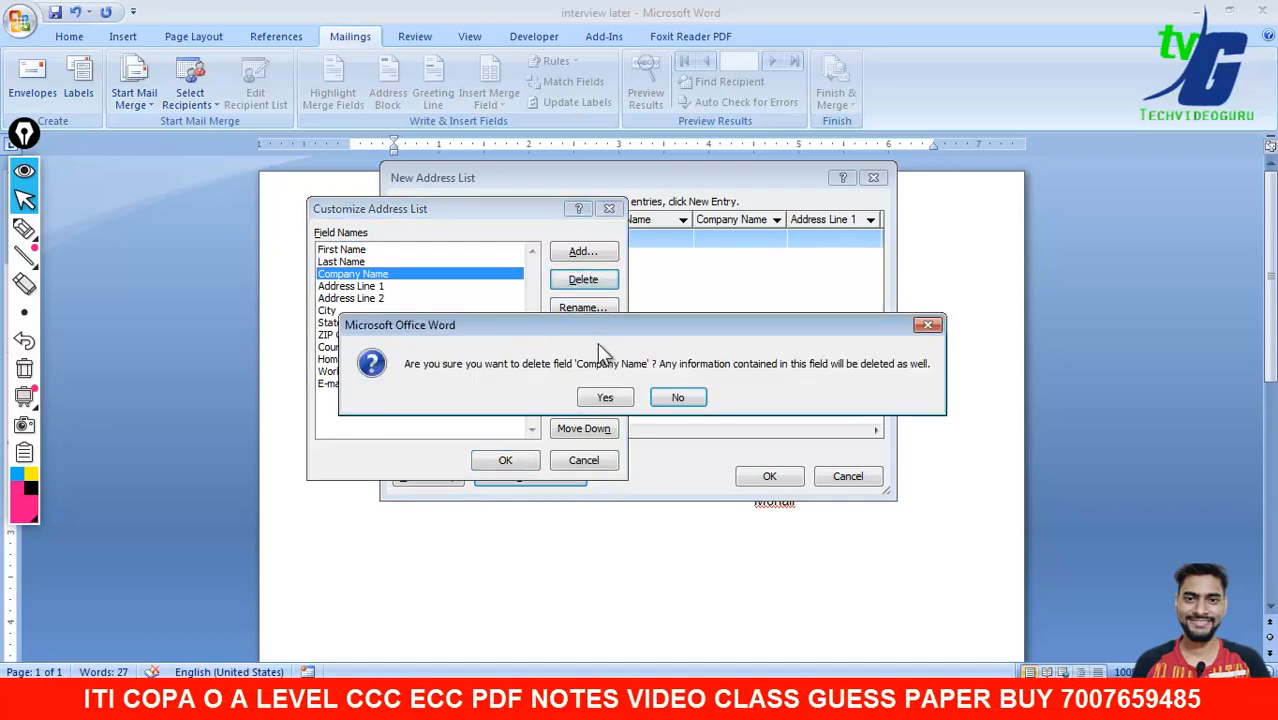
pyautogui.click(606, 398)
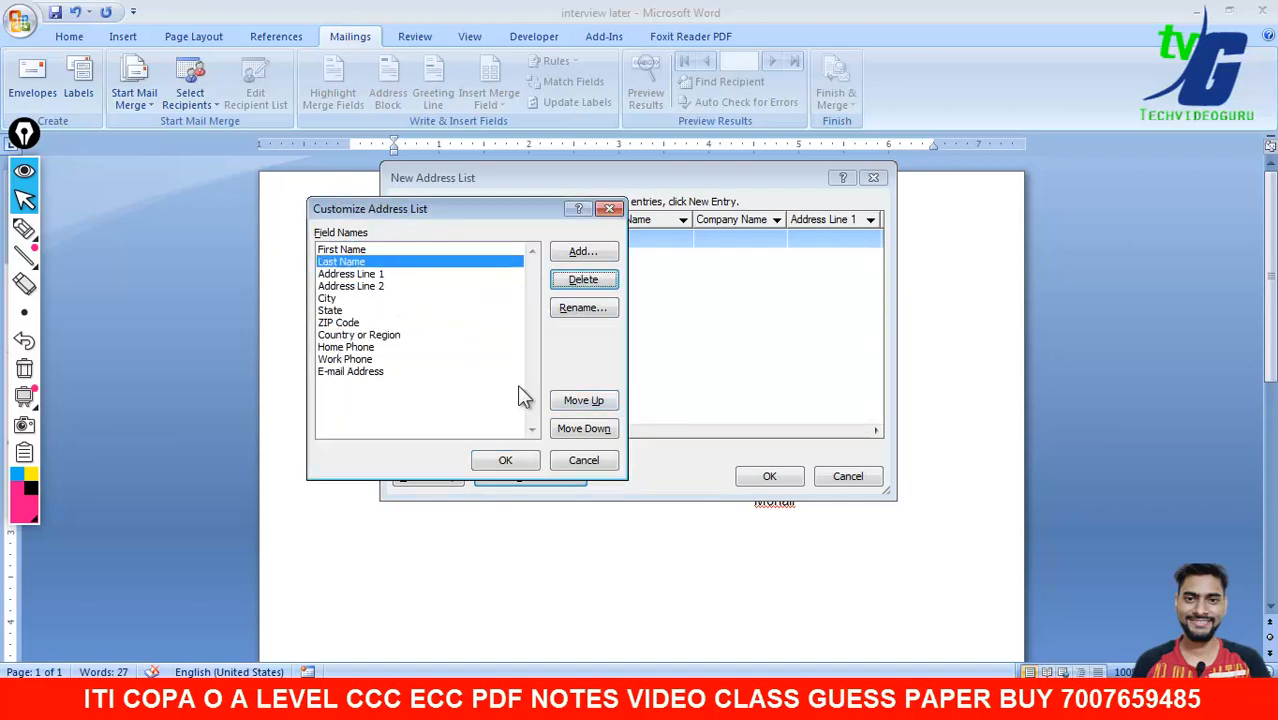
pyautogui.click(835, 625)
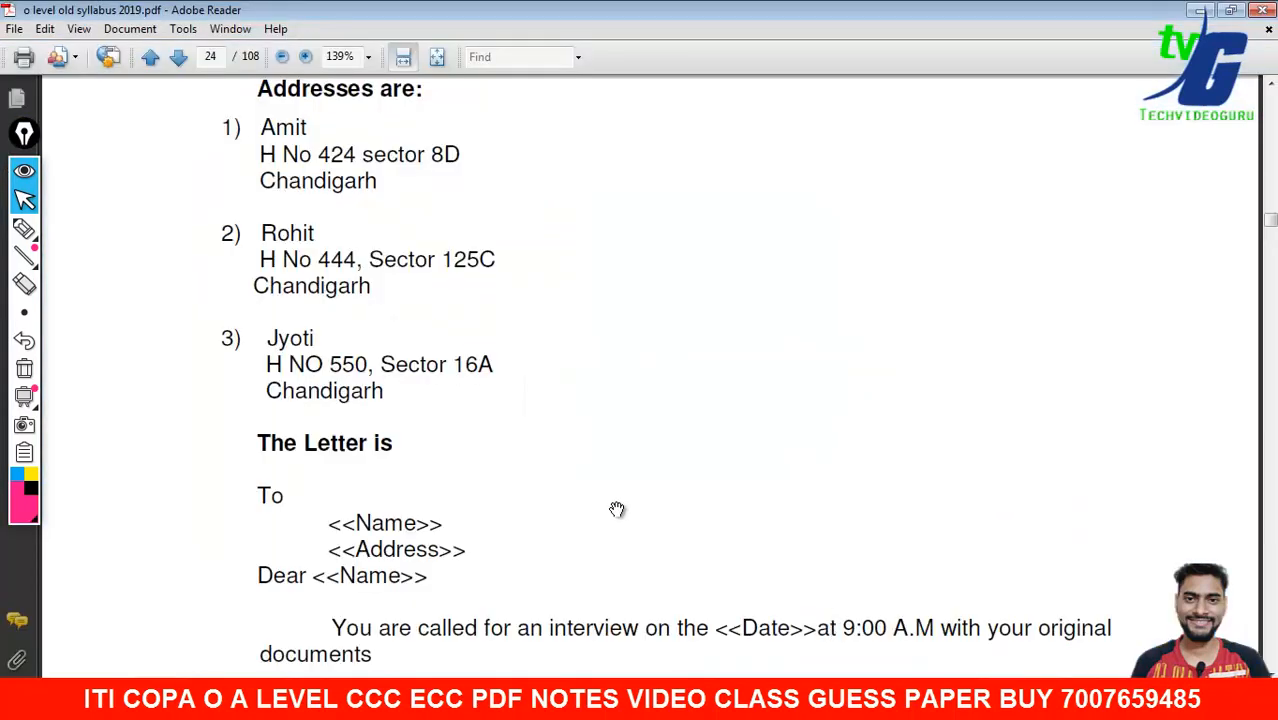
pyautogui.click(874, 698)
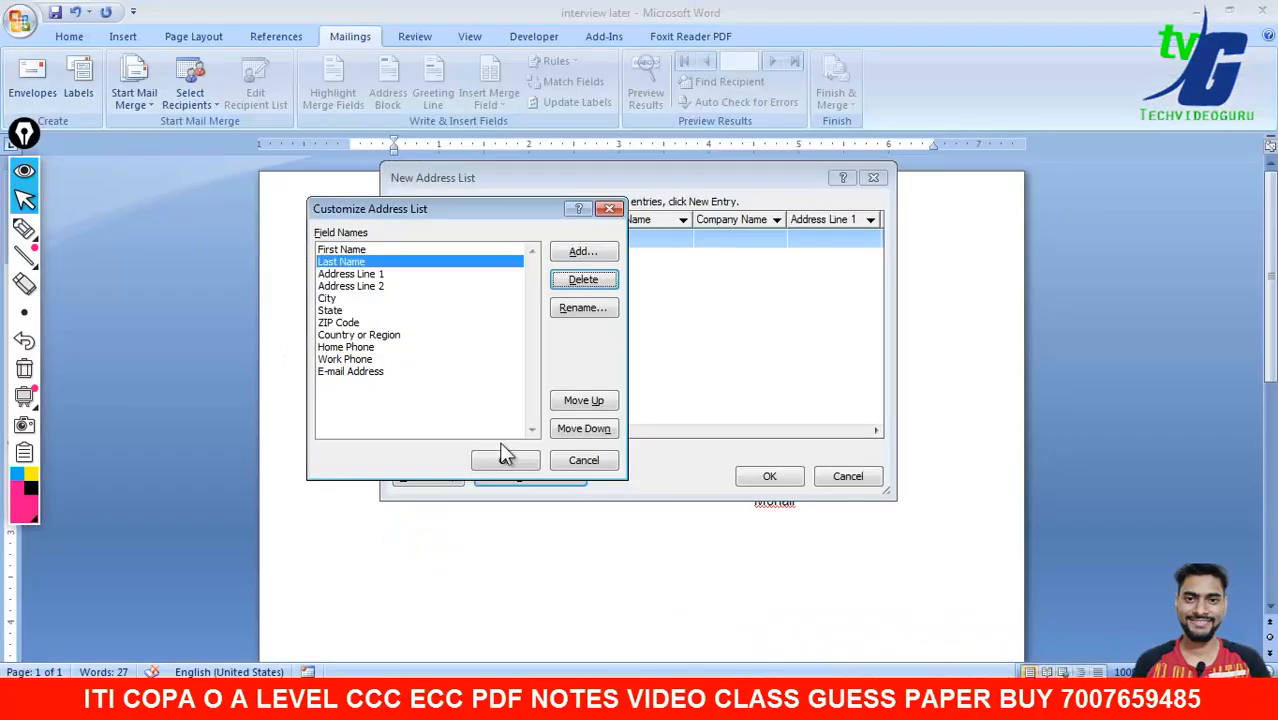
pyautogui.click(362, 276)
pyautogui.click(578, 285)
pyautogui.click(603, 398)
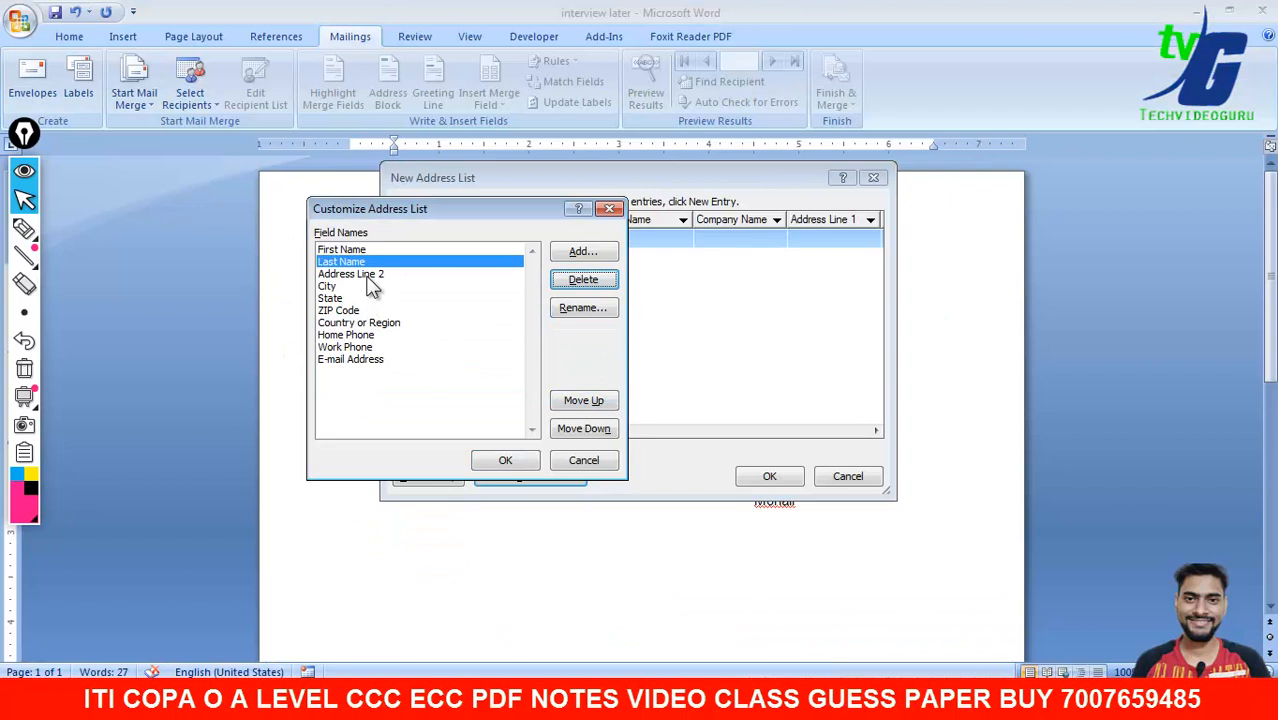
# - Rename the Address Line 2 field to Address
pyautogui.click(366, 275)
pyautogui.click(567, 310)
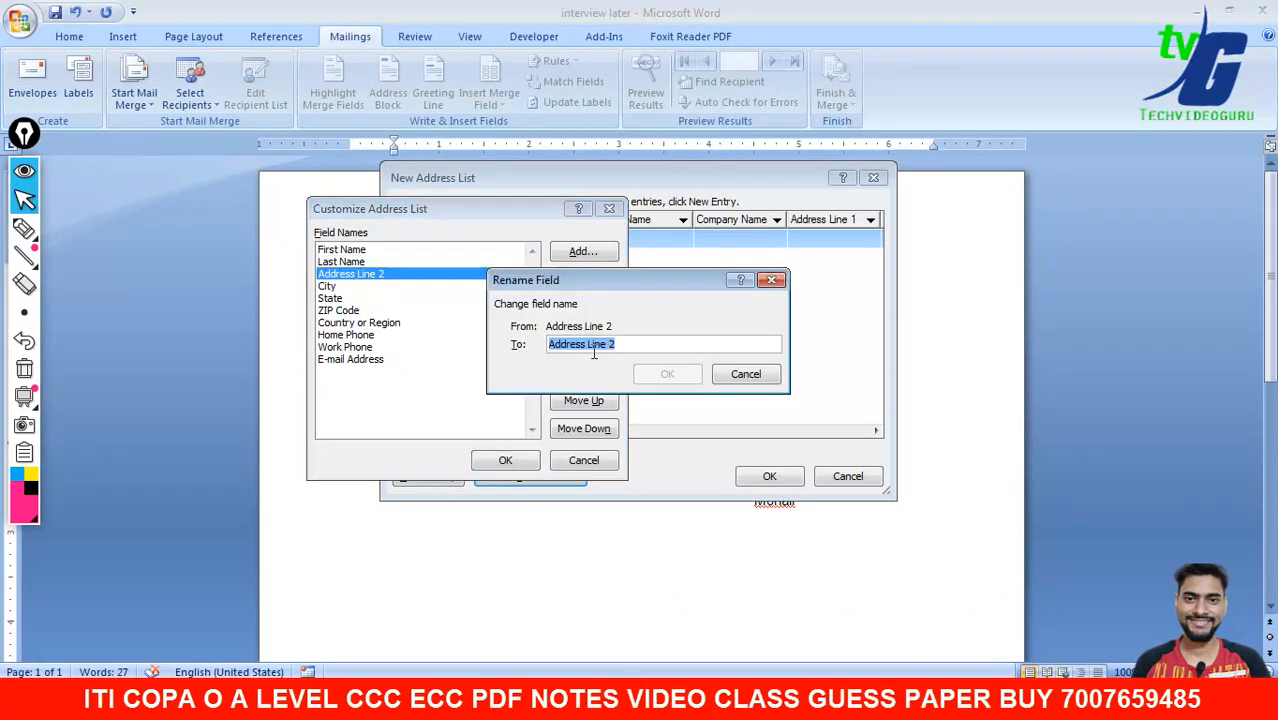
pyautogui.click(641, 345)
pyautogui.press('BackSpace')
pyautogui.press('BackSpace')
pyautogui.press('BackSpace')
pyautogui.press('BackSpace')
pyautogui.click(667, 373)
# - Delete Last Name and rename First Name to Name
pyautogui.click(385, 262)
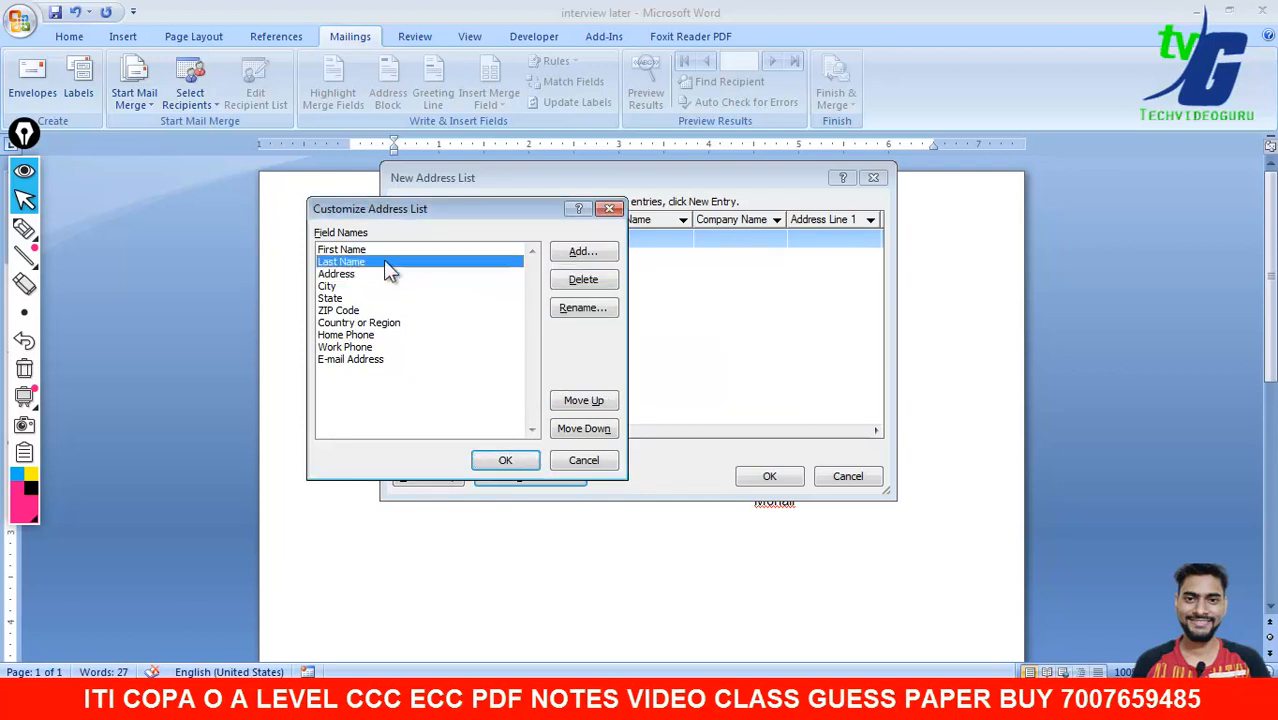
pyautogui.click(583, 279)
pyautogui.click(620, 396)
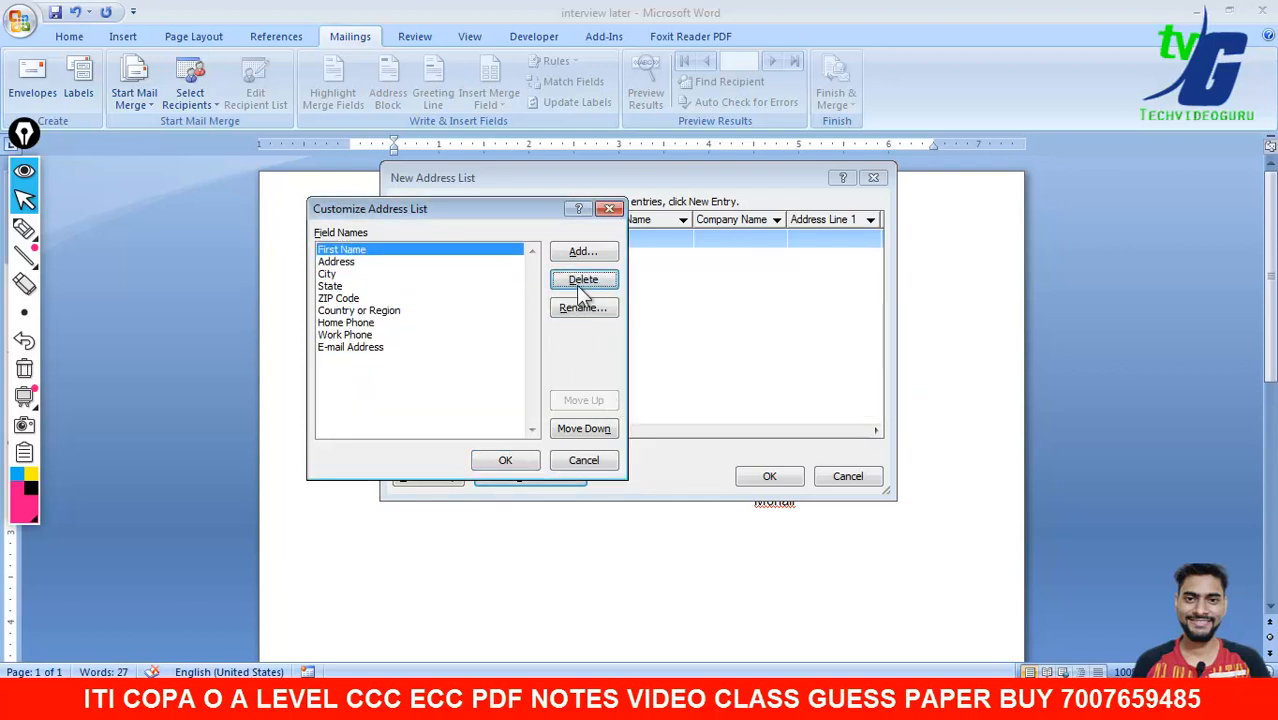
pyautogui.click(590, 308)
pyautogui.click(574, 344)
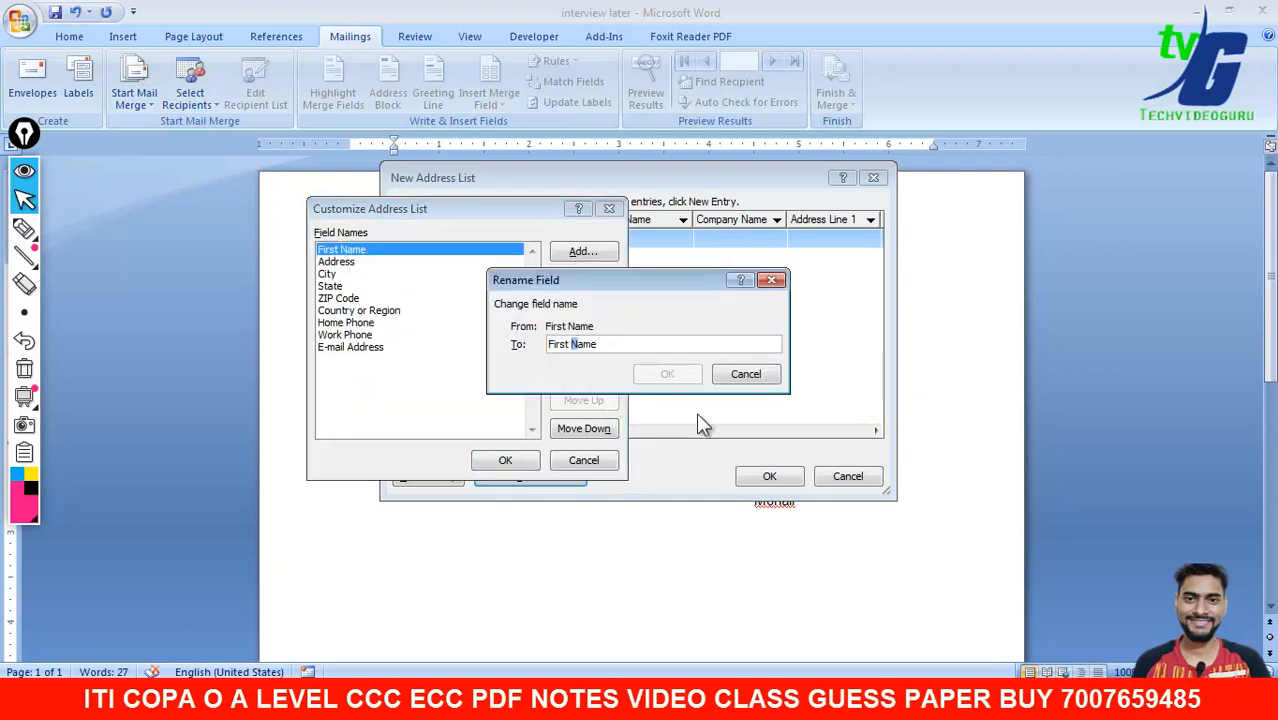
pyautogui.press('BackSpace')
pyautogui.press('BackSpace')
pyautogui.press('BackSpace')
pyautogui.press('BackSpace')
pyautogui.press('BackSpace')
pyautogui.press('BackSpace')
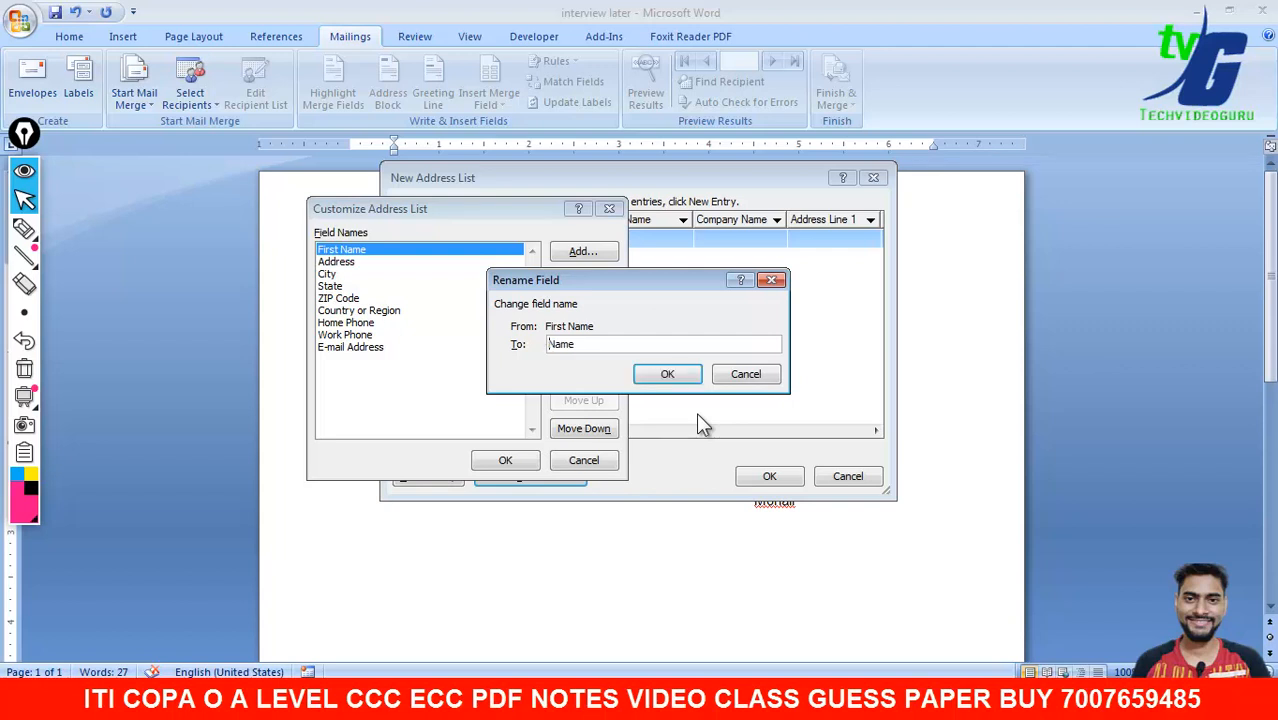
pyautogui.press('Return')
# - Delete the City, State, ZIP Code and Country or Region fields
pyautogui.click(353, 275)
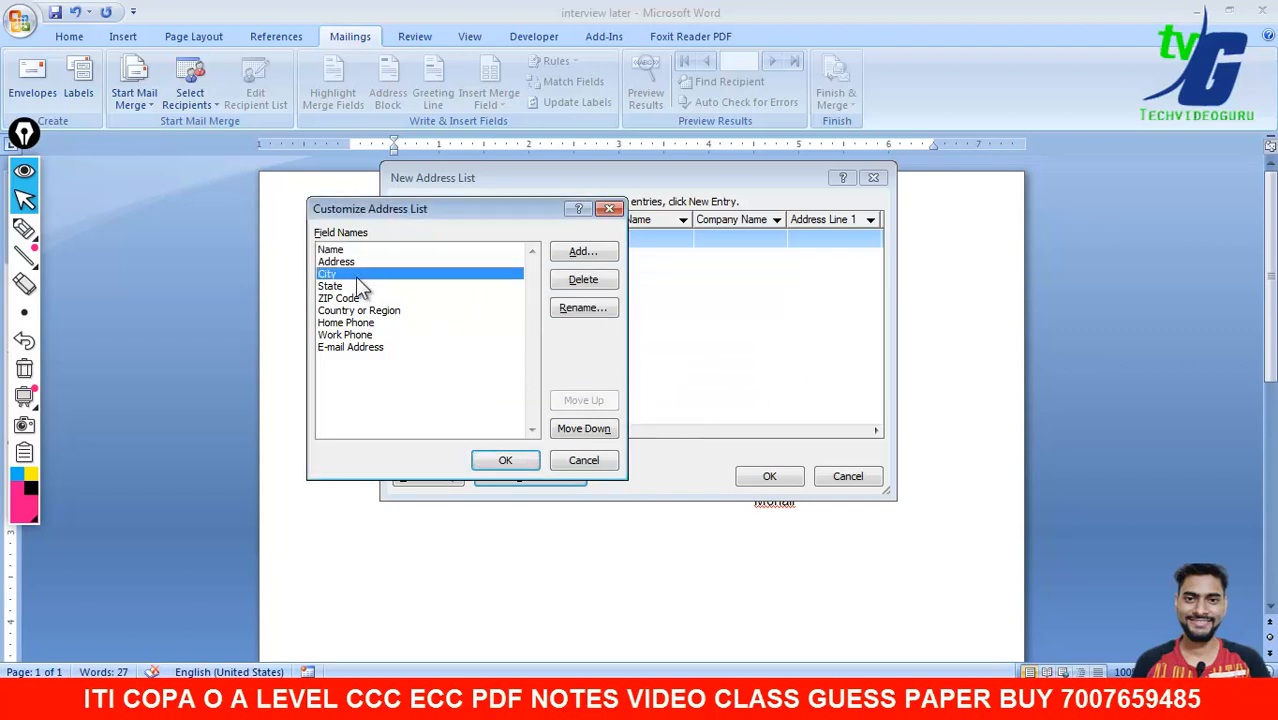
pyautogui.click(584, 280)
pyautogui.click(617, 400)
pyautogui.click(365, 274)
pyautogui.click(583, 280)
pyautogui.click(603, 397)
pyautogui.click(365, 275)
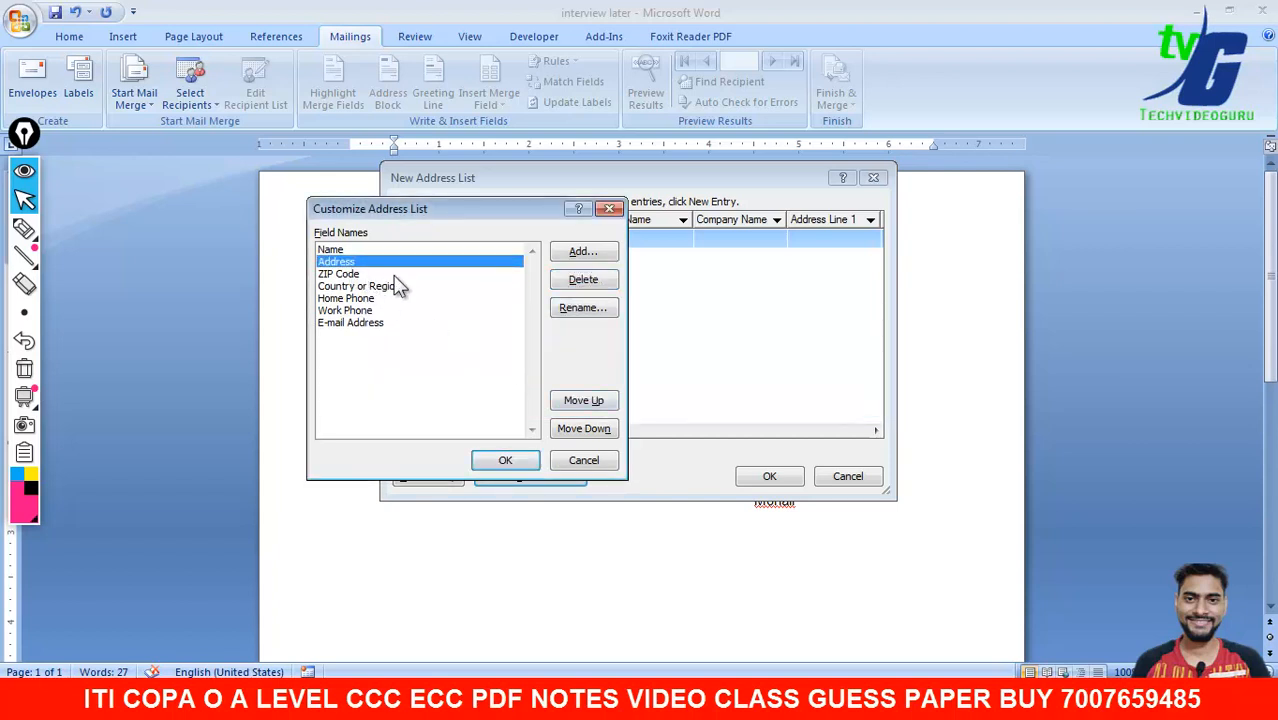
pyautogui.click(584, 280)
pyautogui.click(598, 398)
pyautogui.click(360, 274)
pyautogui.click(584, 280)
pyautogui.click(599, 397)
# - Delete the Home Phone and Work Phone fields
pyautogui.click(350, 274)
pyautogui.click(583, 280)
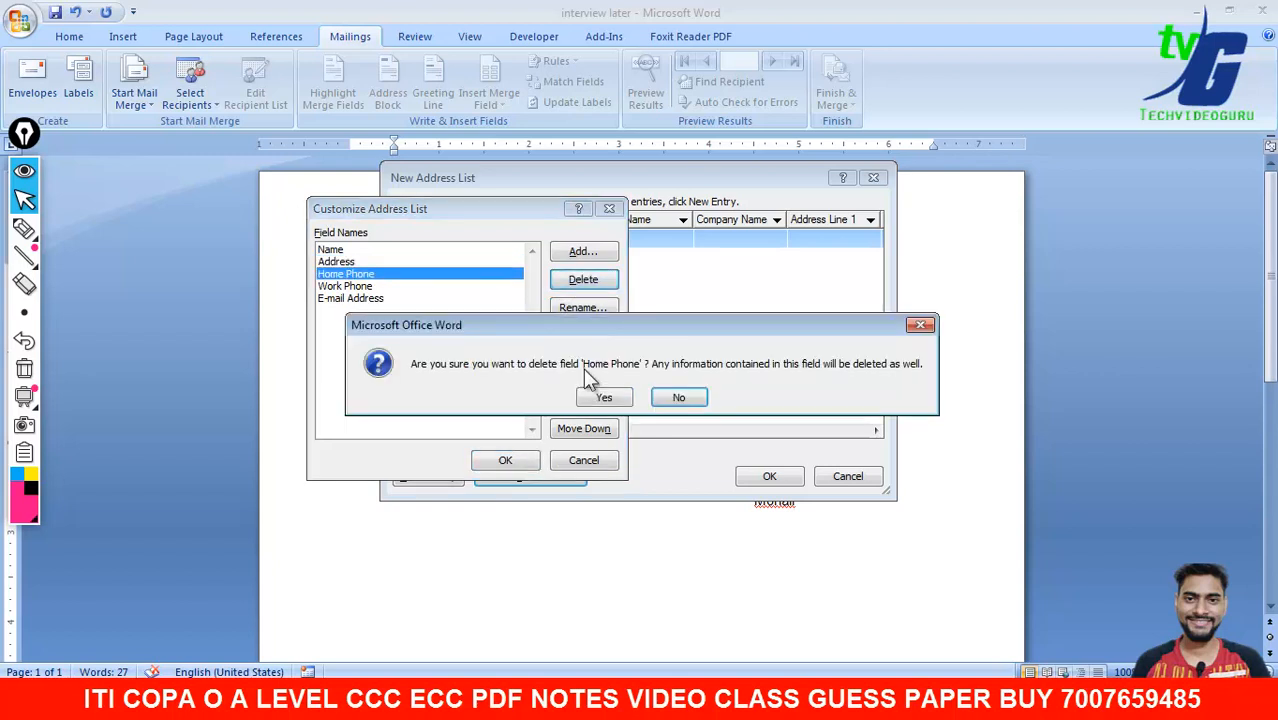
pyautogui.click(599, 397)
pyautogui.click(350, 276)
pyautogui.click(584, 280)
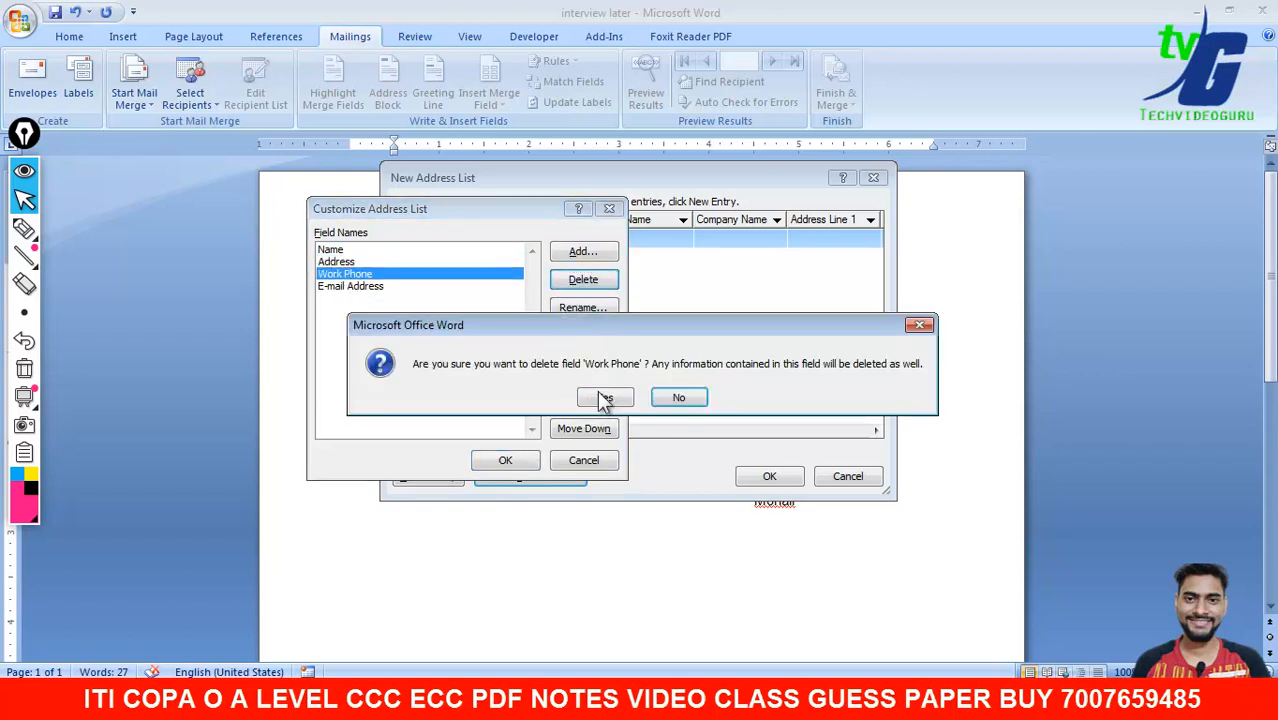
pyautogui.click(599, 397)
# - Rename the E-mail Address field to Date
pyautogui.click(366, 275)
pyautogui.click(565, 309)
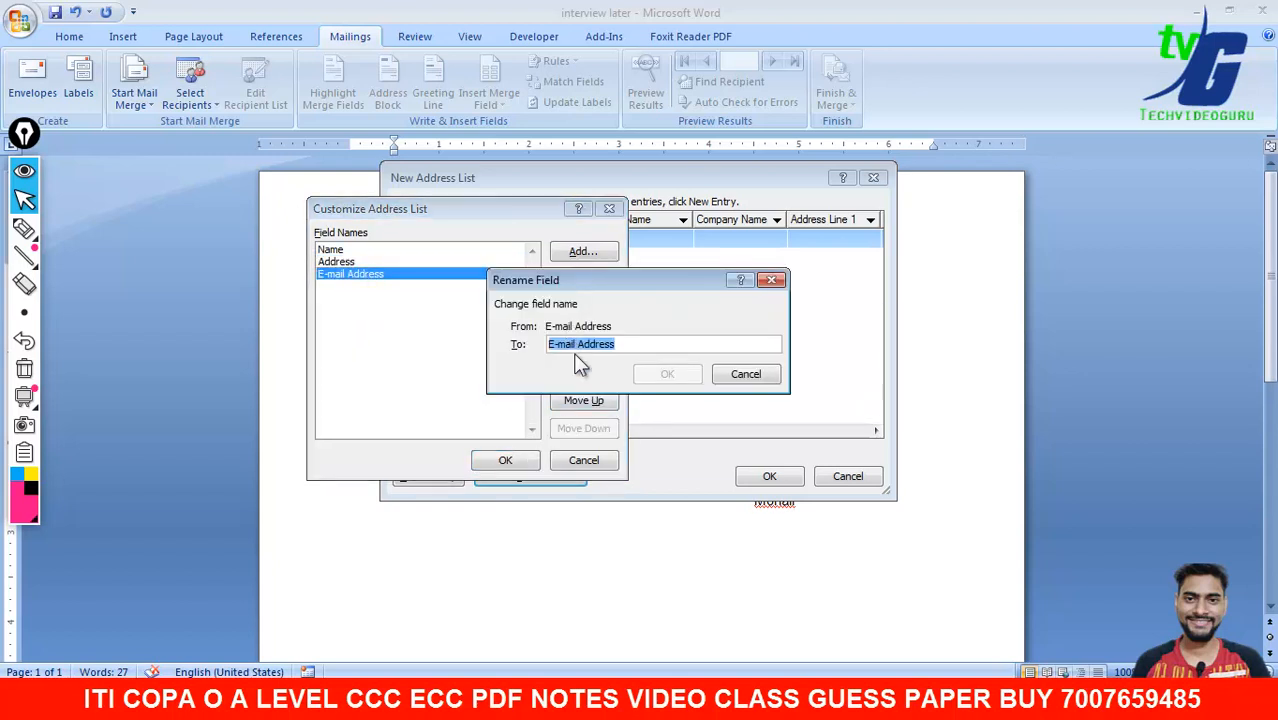
pyautogui.write('Date')
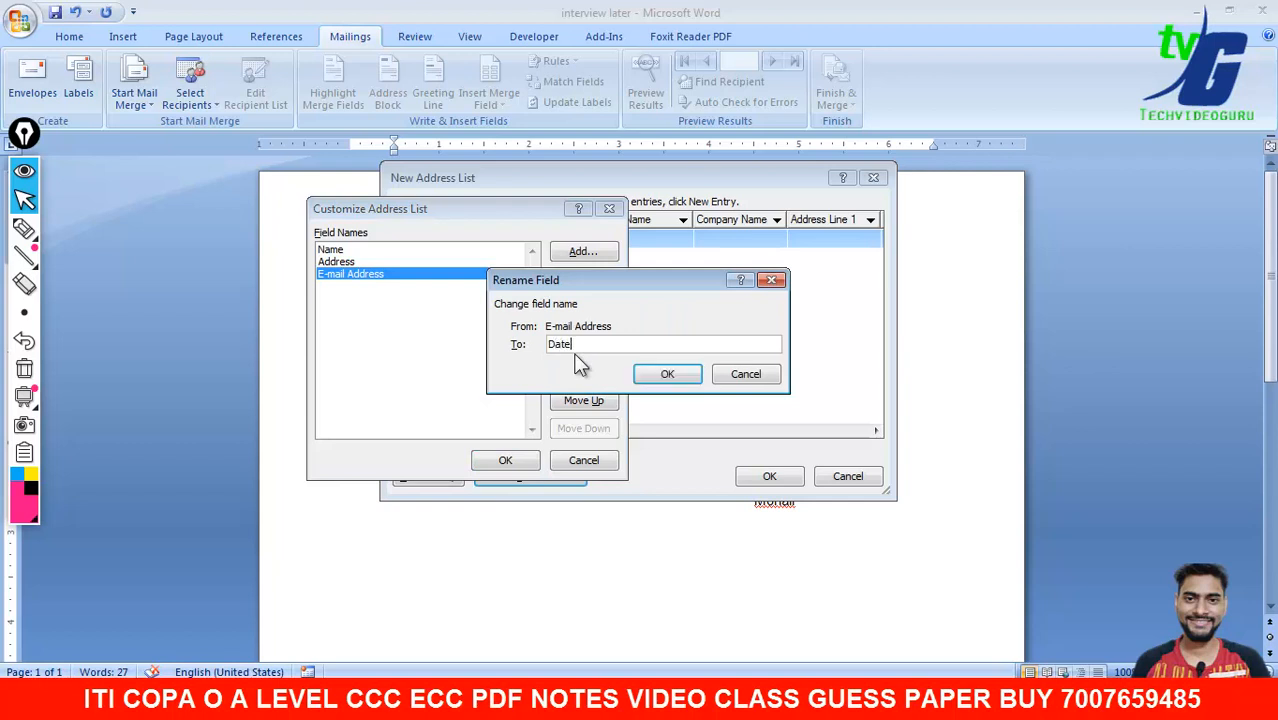
pyautogui.click(645, 376)
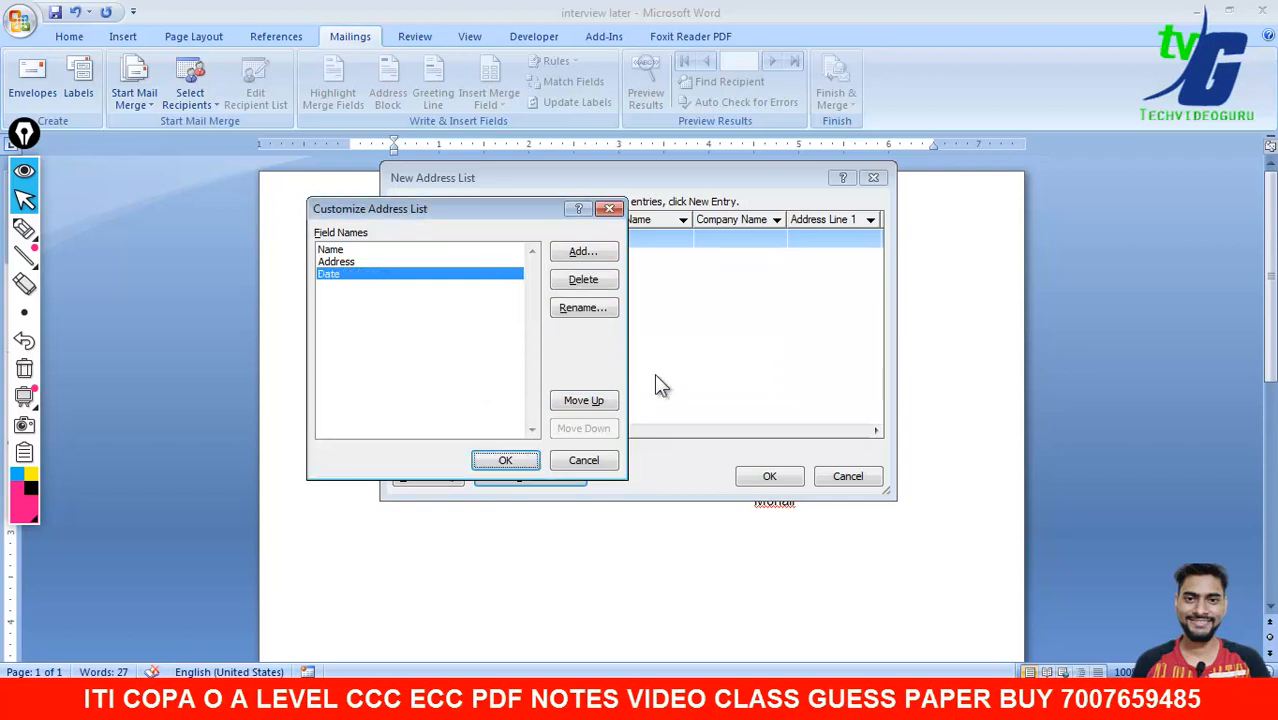
# - Apply the Name, Address and Date columns and check the addresses in the syllabus PDF
pyautogui.click(500, 462)
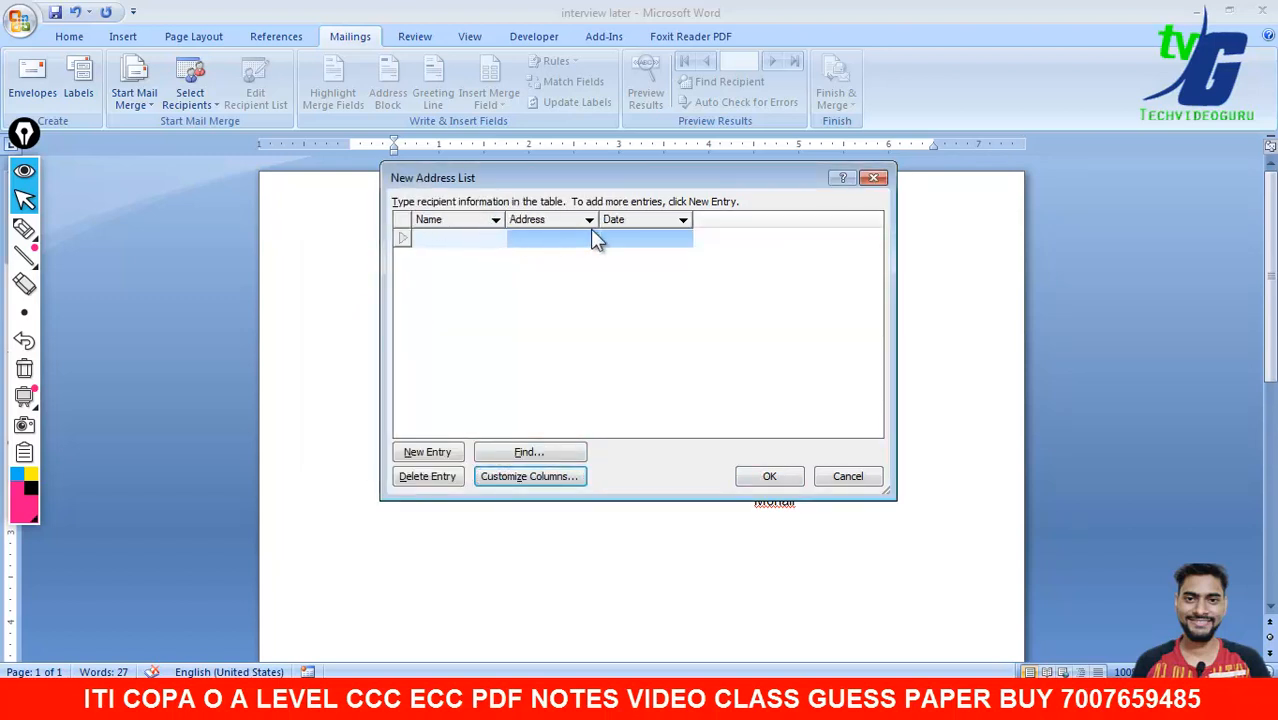
pyautogui.moveTo(605, 174); pyautogui.dragTo(776, 253)
pyautogui.moveTo(837, 695)
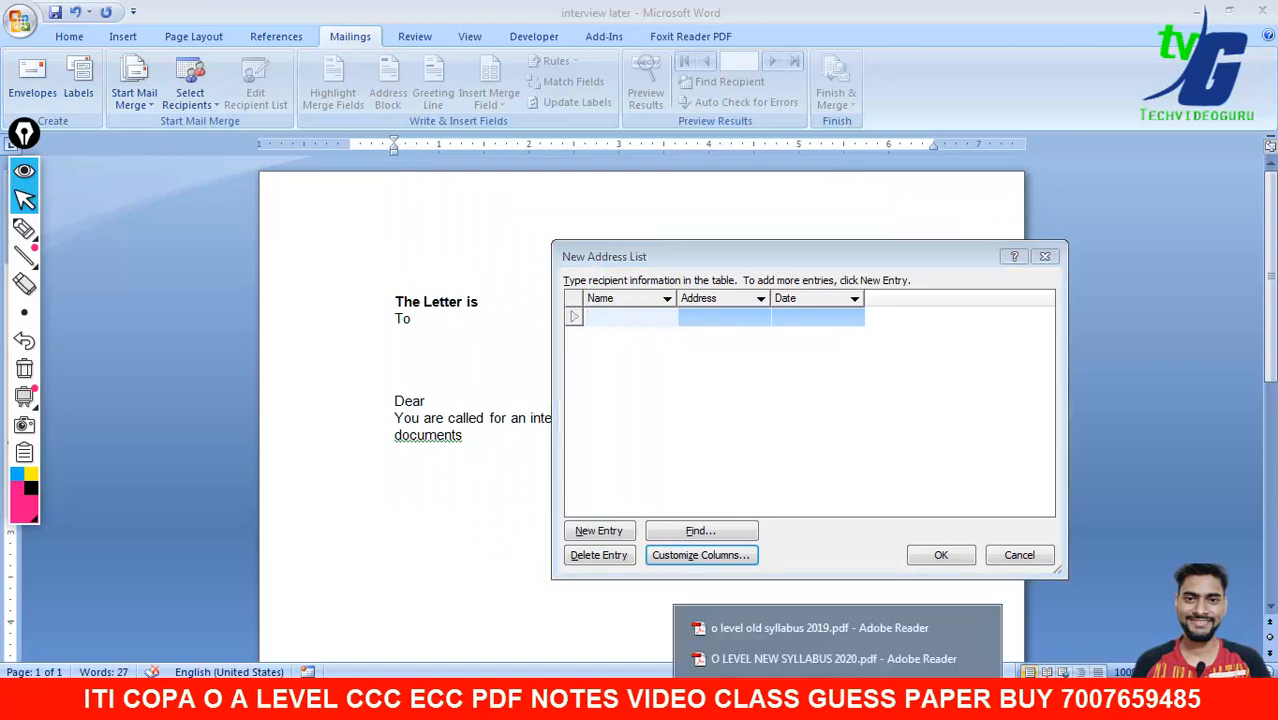
pyautogui.click(827, 628)
pyautogui.click(893, 693)
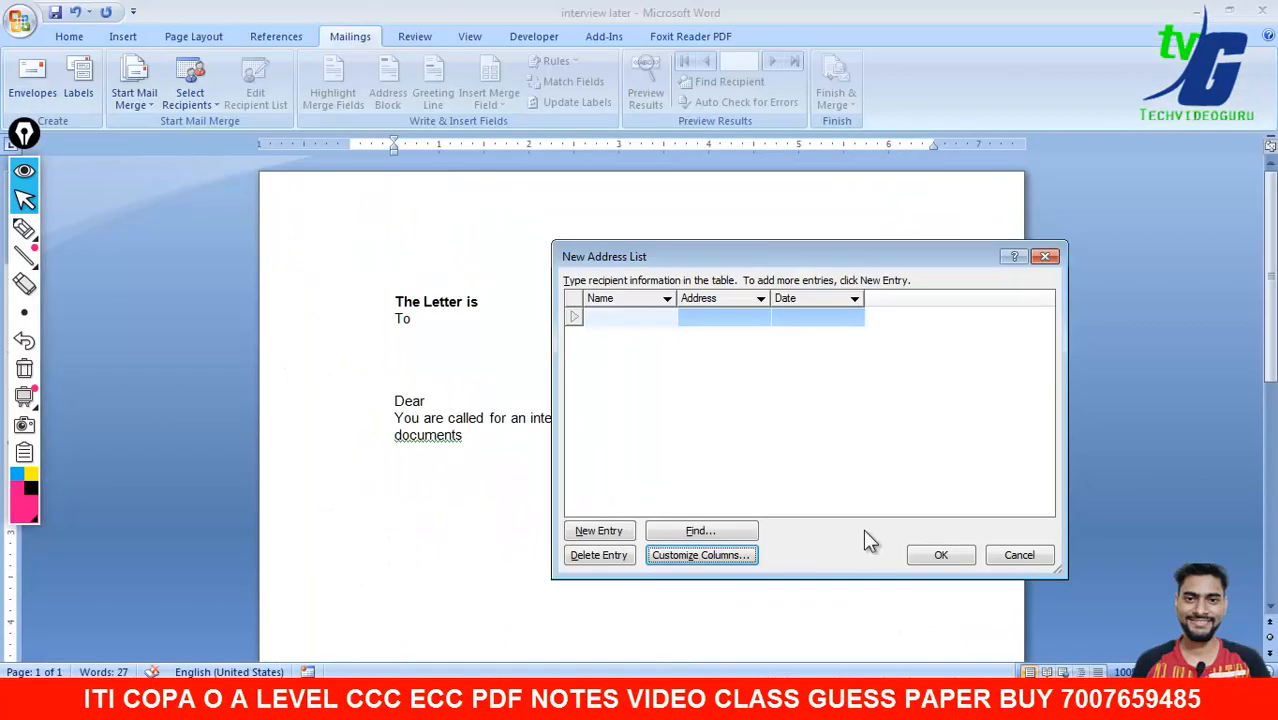
pyautogui.click(855, 10)
pyautogui.moveTo(836, 677)
pyautogui.click(812, 628)
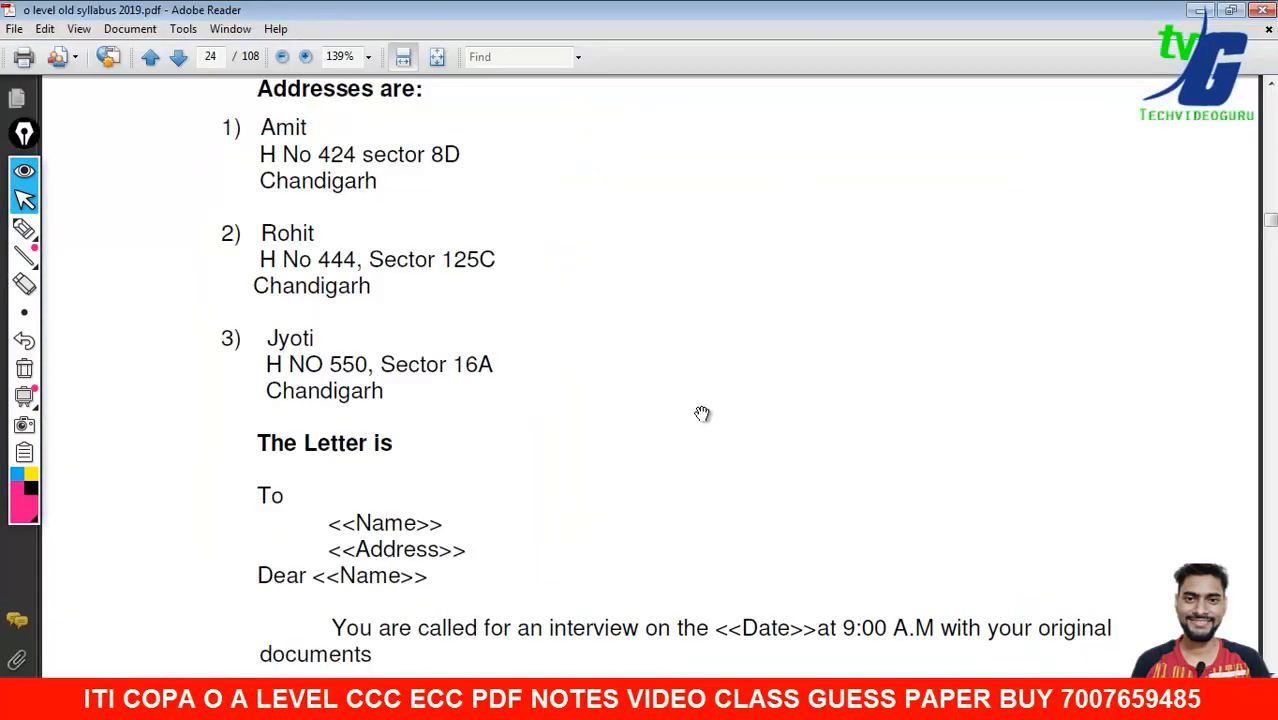
pyautogui.moveTo(702, 414); pyautogui.dragTo(700, 430)
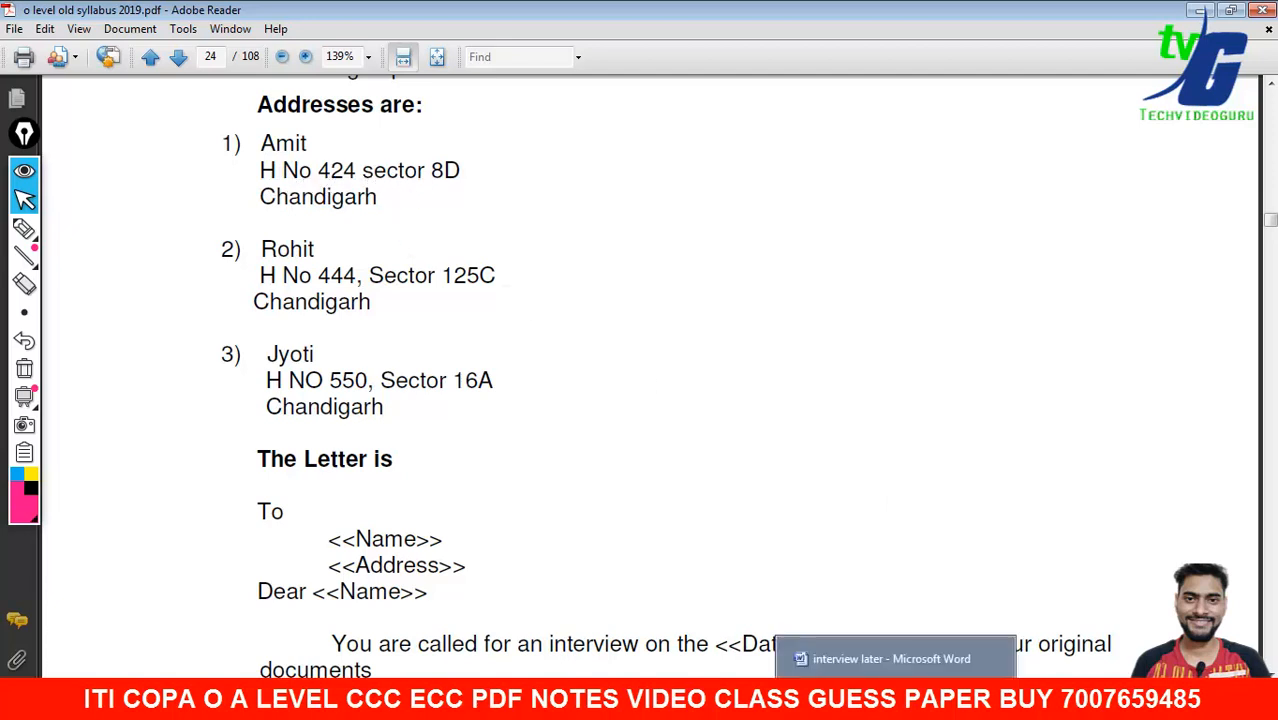
pyautogui.click(894, 698)
# - Enter the first recipient's name, address and date 1-10-2021
pyautogui.click(627, 315)
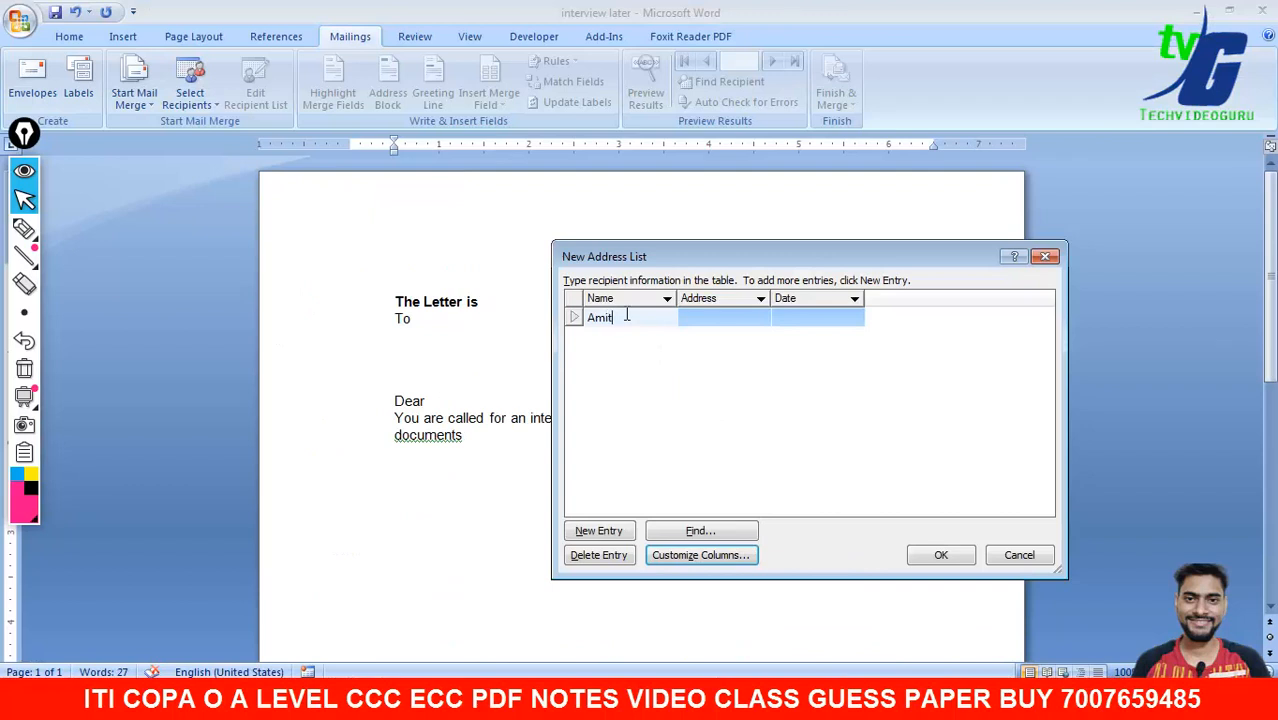
pyautogui.press('Tab')
pyautogui.write('secors D 434')
pyautogui.press('Tab')
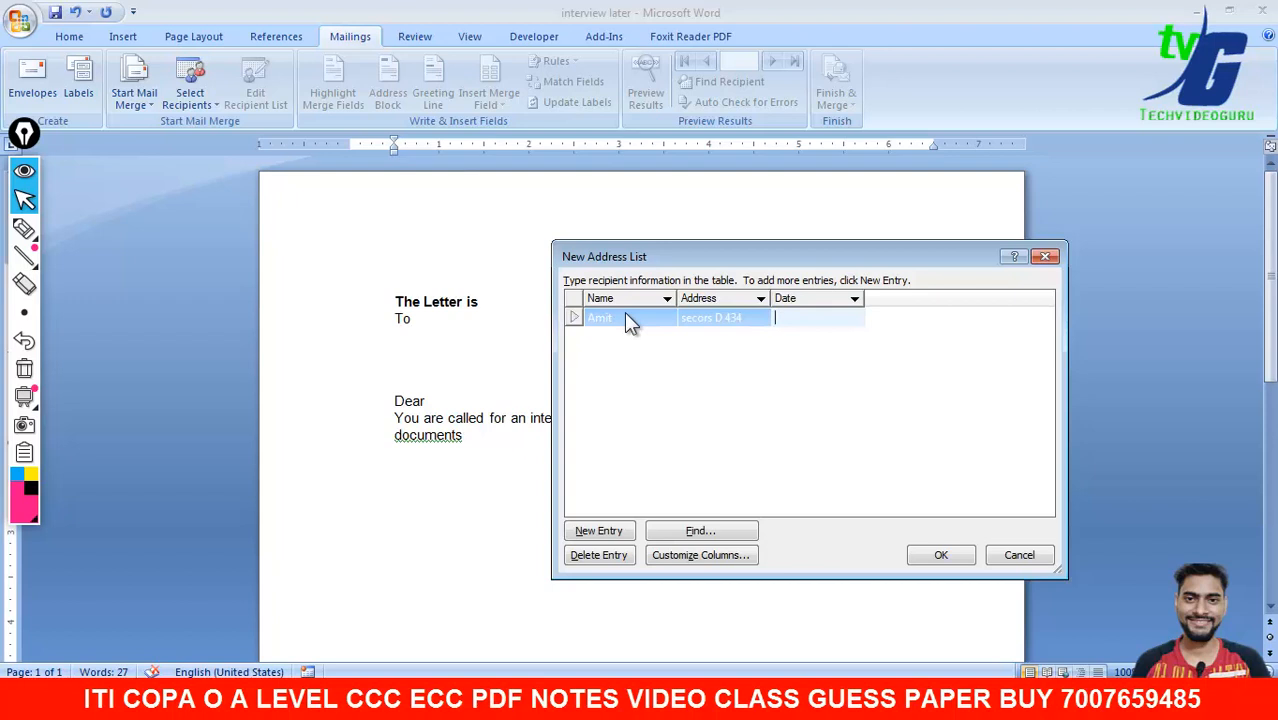
pyautogui.write('1')
pyautogui.write('-10')
pyautogui.write('-020')
pyautogui.press('BackSpace')
pyautogui.press('BackSpace')
pyautogui.press('BackSpace')
pyautogui.write('2021')
pyautogui.press('Tab')
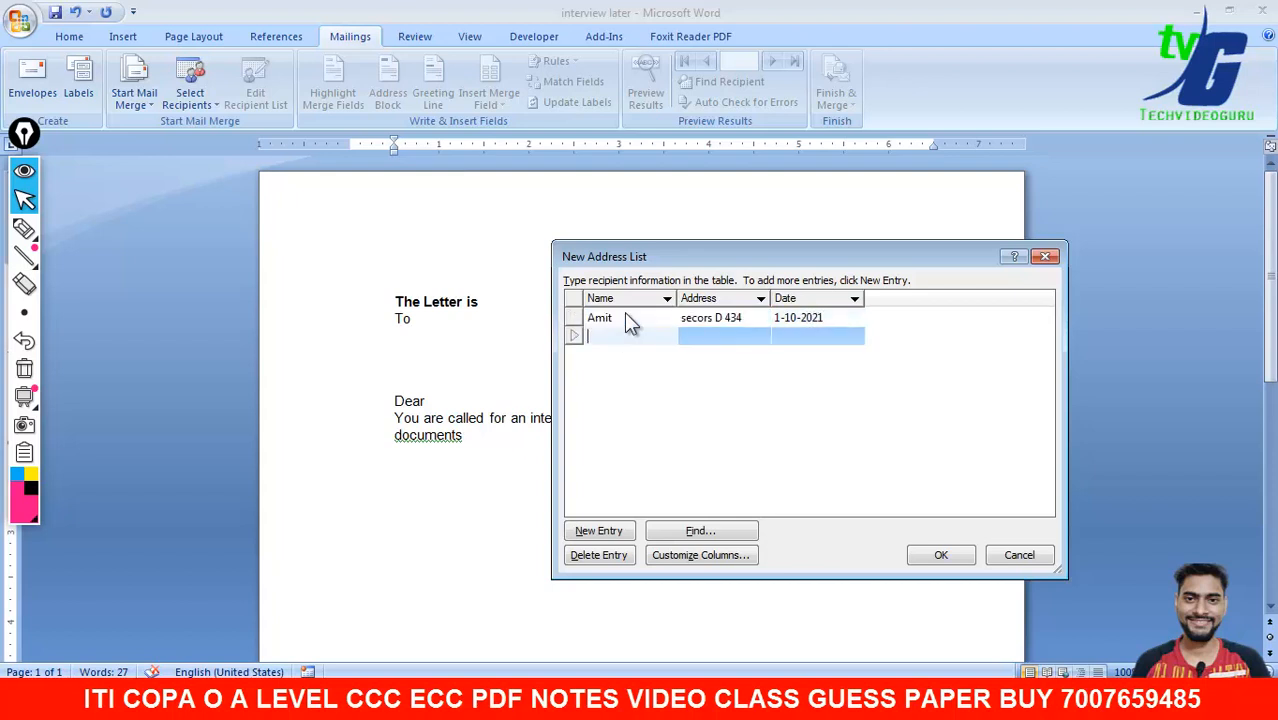
# - Add the second recipient's name, address and date 2-10-2021
pyautogui.moveTo(783, 668)
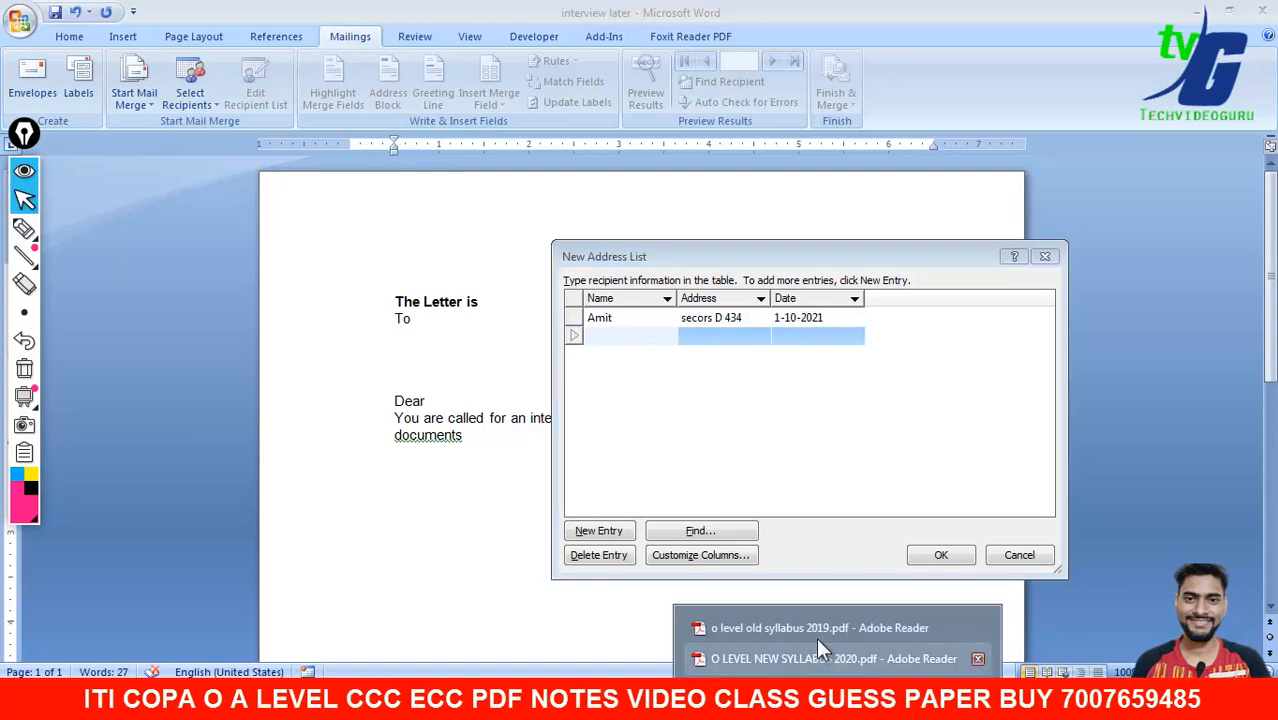
pyautogui.click(790, 620)
pyautogui.moveTo(919, 676)
pyautogui.click(905, 614)
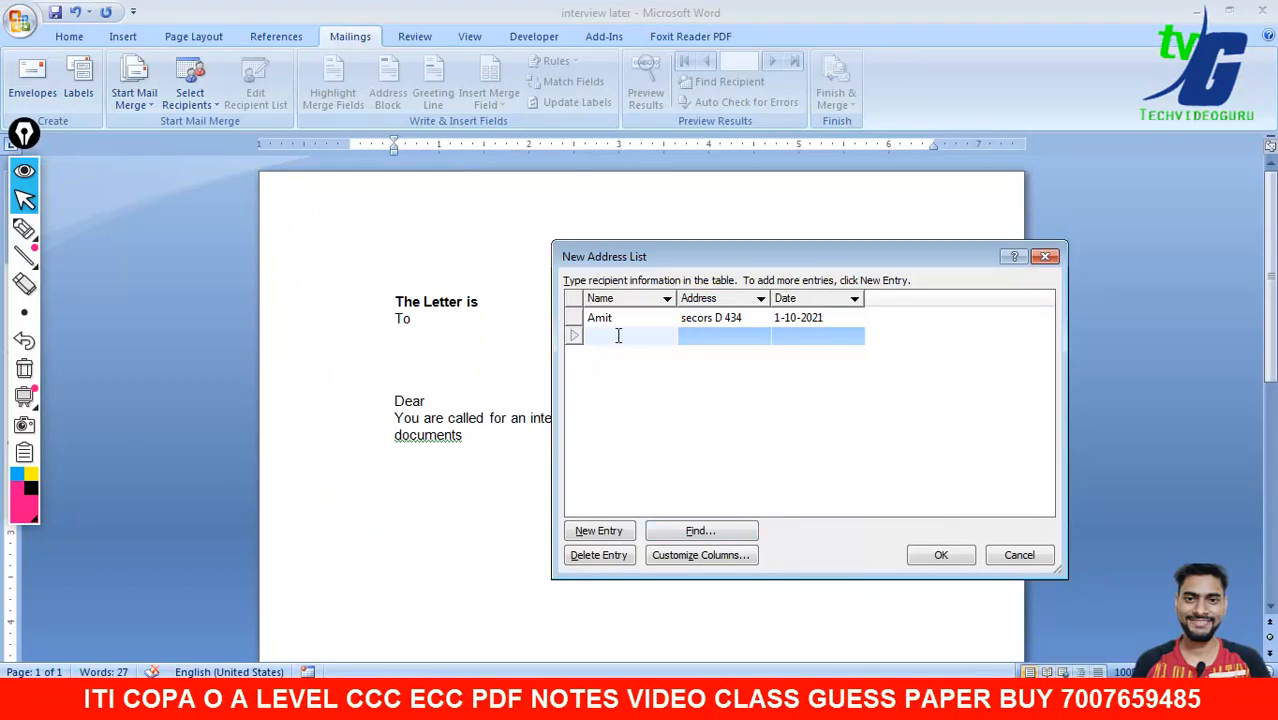
pyautogui.write('Rohit')
pyautogui.press('Tab')
pyautogui.write('sector r 435')
pyautogui.press('Tab')
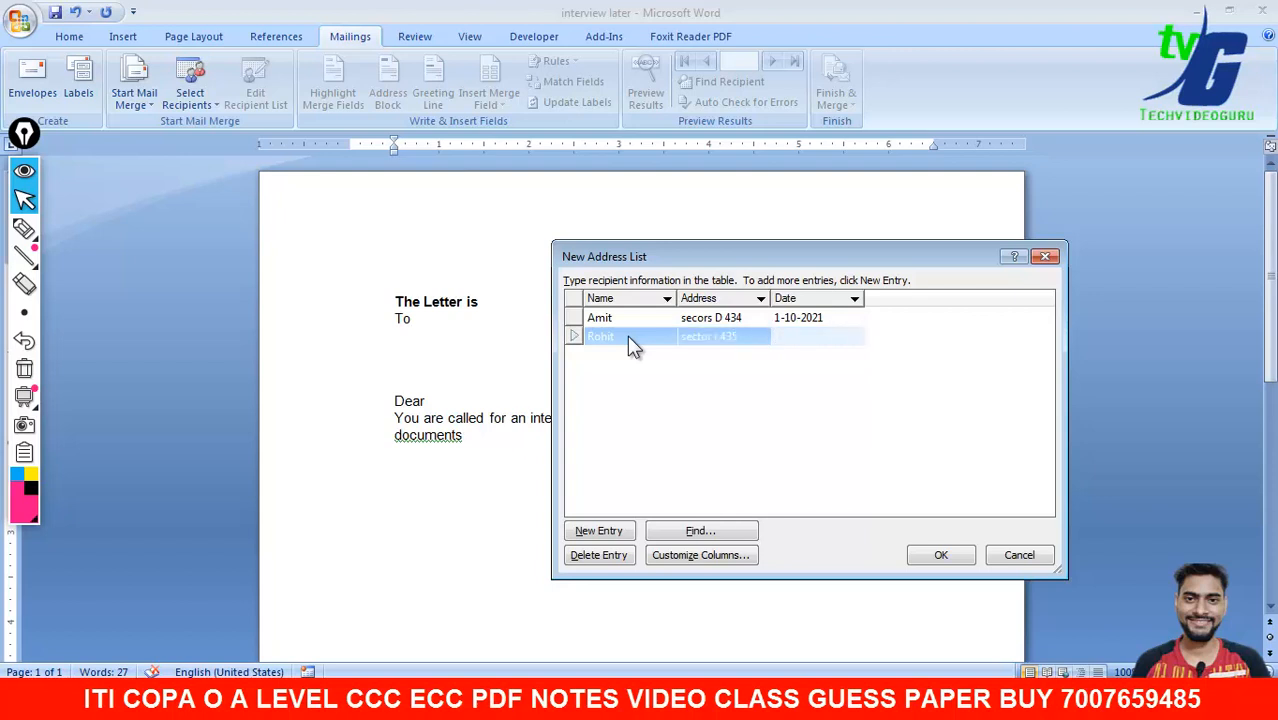
pyautogui.write('1')
pyautogui.write('-10-')
pyautogui.write('2021')
pyautogui.press('Left')
pyautogui.press('Left')
pyautogui.press('Left')
pyautogui.press('Left')
pyautogui.press('Left')
pyautogui.press('Left')
pyautogui.press('Left')
pyautogui.press('Left')
pyautogui.press('BackSpace')
pyautogui.write('2')
pyautogui.press('Tab')
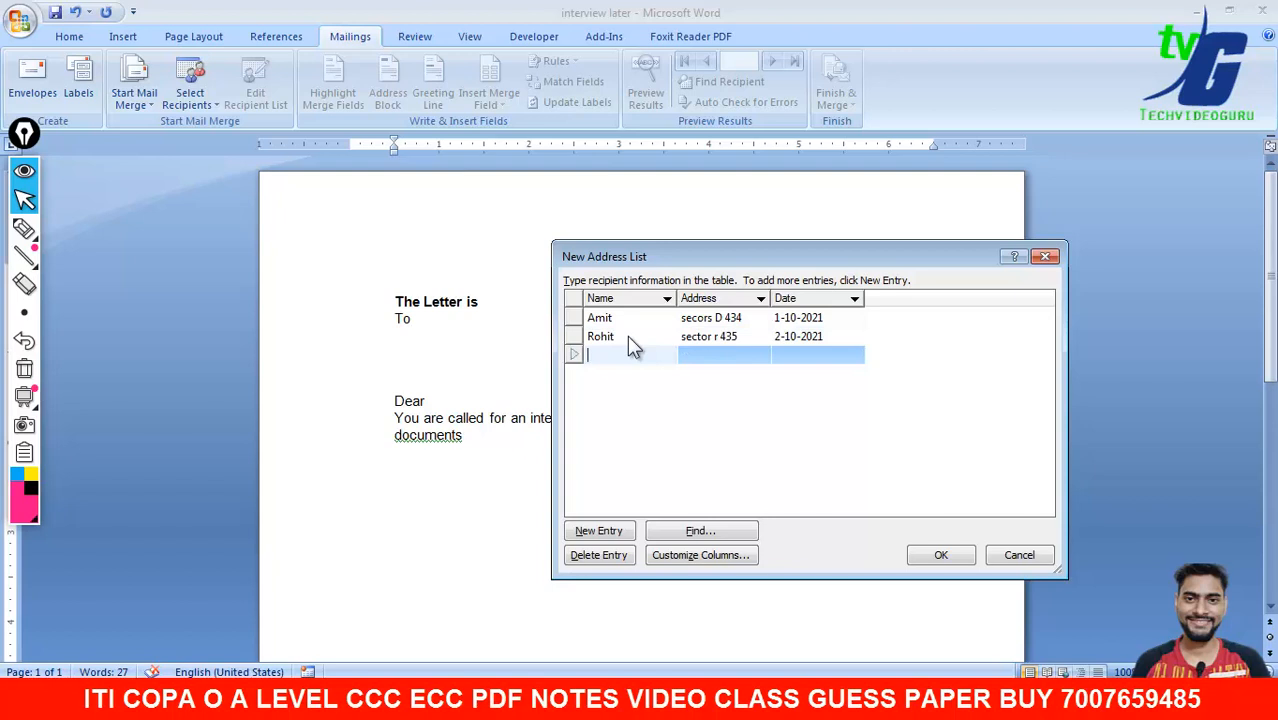
# - Add the third recipient's name, address and date 3-10-2021
pyautogui.write('jyoti')
pyautogui.press('Tab')
pyautogui.write('set')
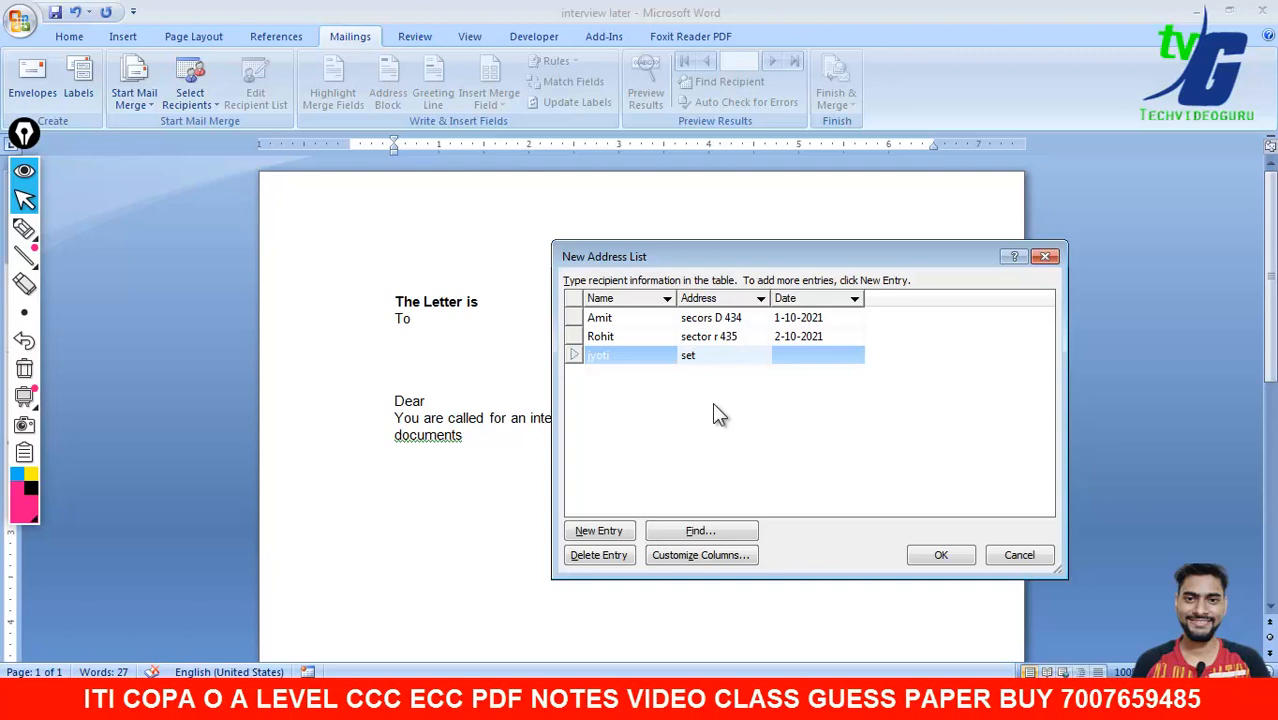
pyautogui.press('BackSpace')
pyautogui.write('ctor h 654')
pyautogui.press('Tab')
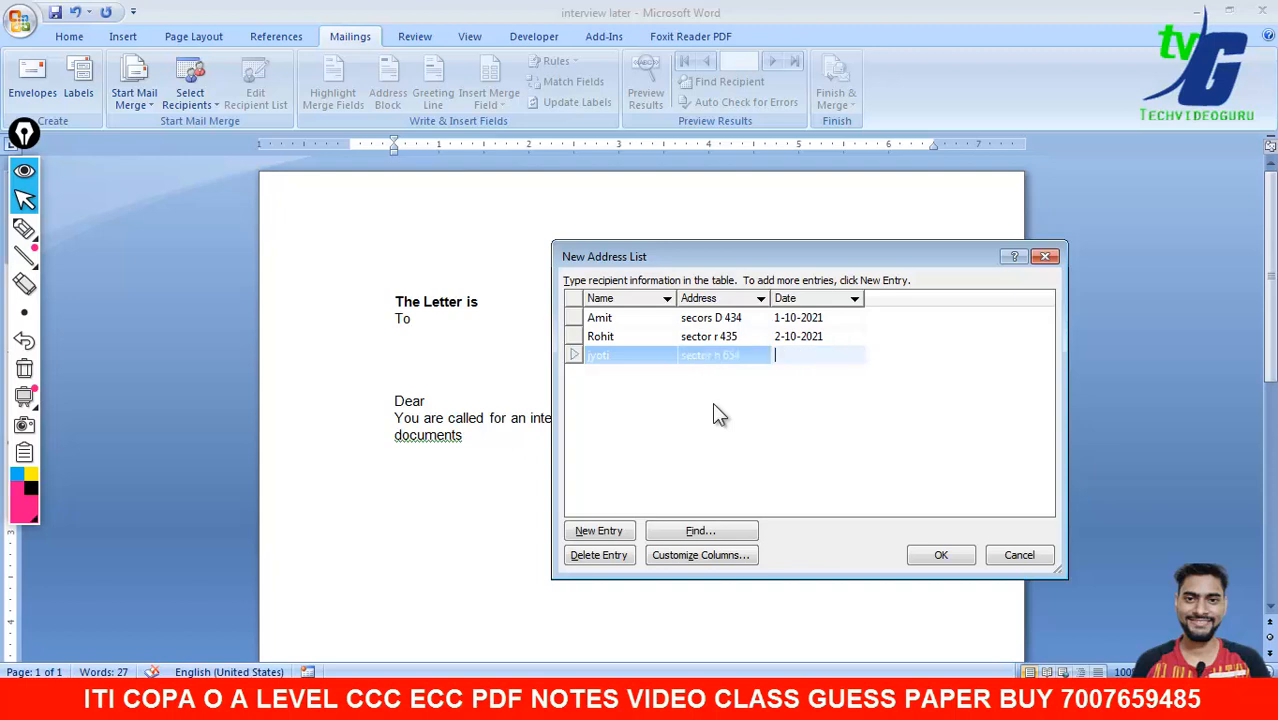
pyautogui.write('3-10-2021')
# - Finish the recipient table and save the address list as interviewlist
pyautogui.click(941, 555)
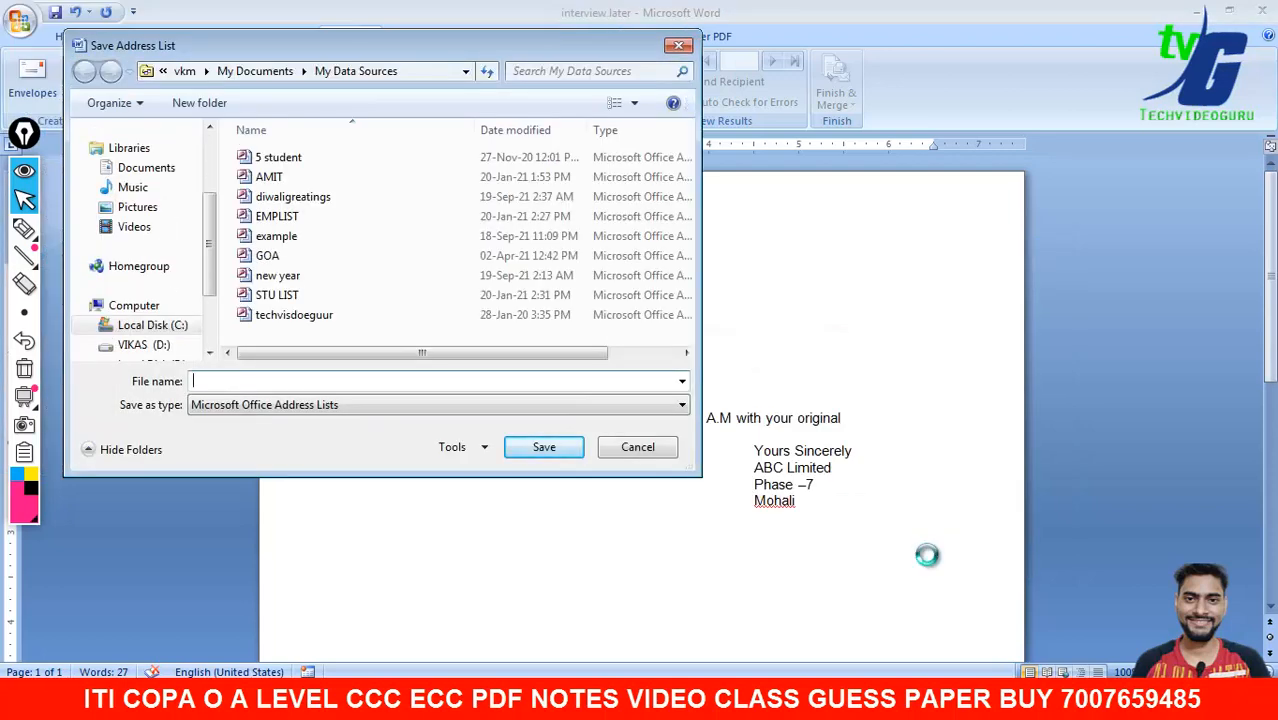
pyautogui.write('interview st')
pyautogui.press('BackSpace')
pyautogui.press('BackSpace')
pyautogui.press('BackSpace')
pyautogui.write('list')
pyautogui.press('Return')
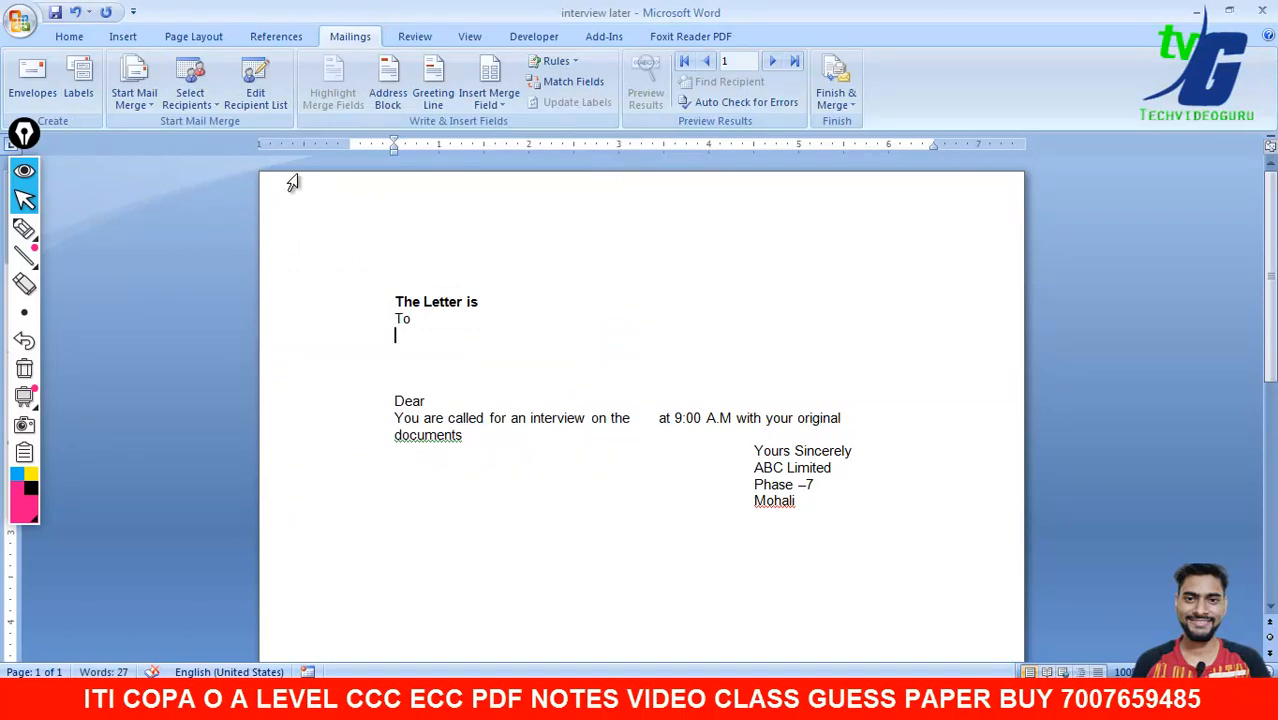
# - Open the saved interviewlist data source for editing and add a new empty row
pyautogui.click(254, 95)
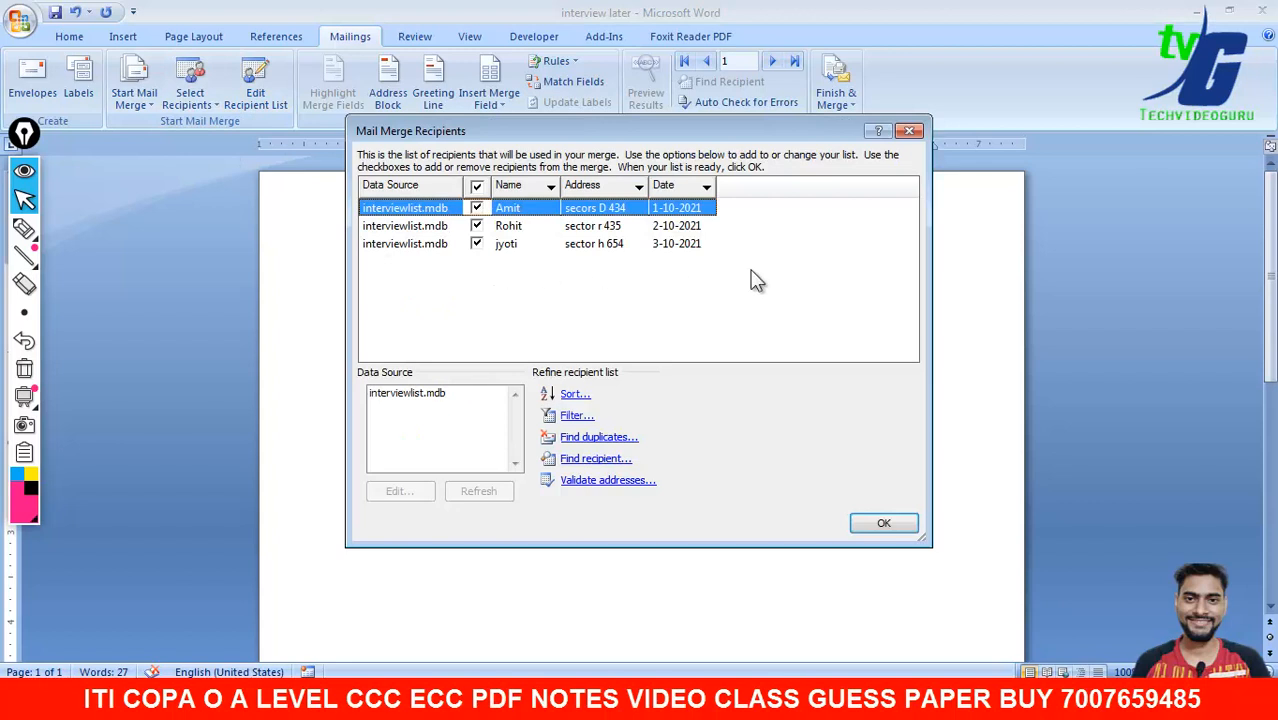
pyautogui.doubleClick(421, 389)
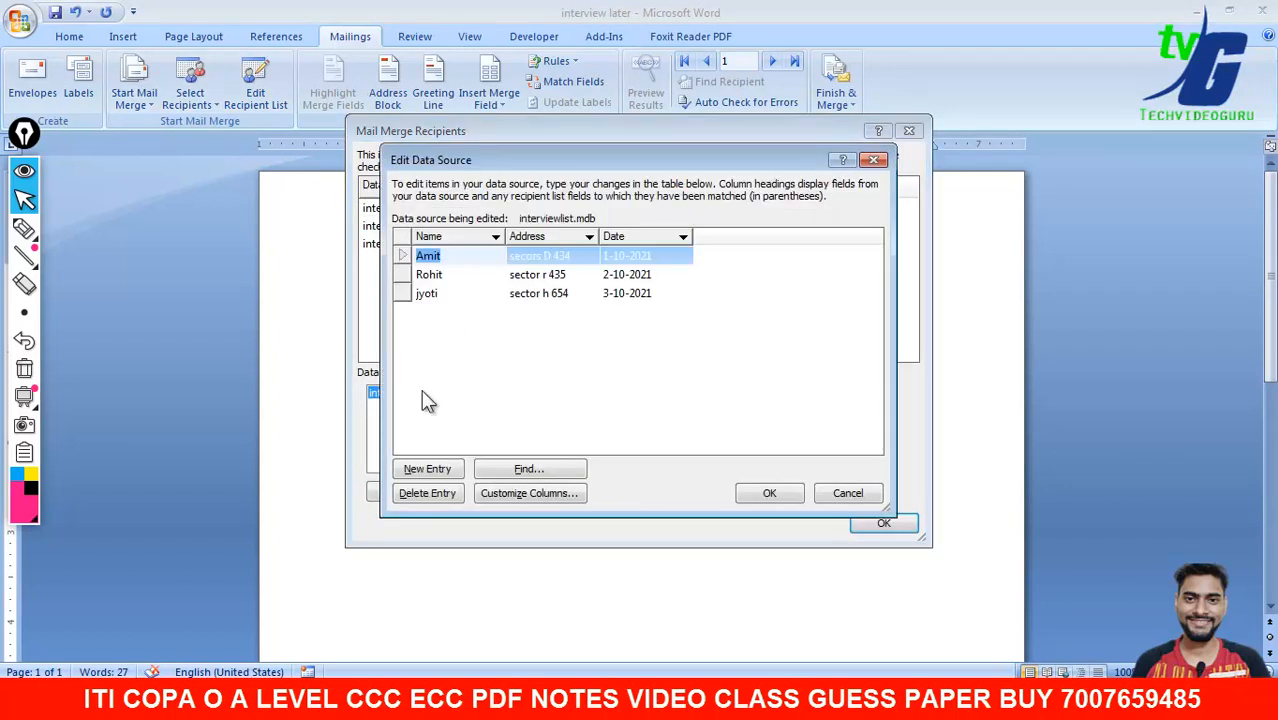
pyautogui.moveTo(485, 166); pyautogui.dragTo(654, 173)
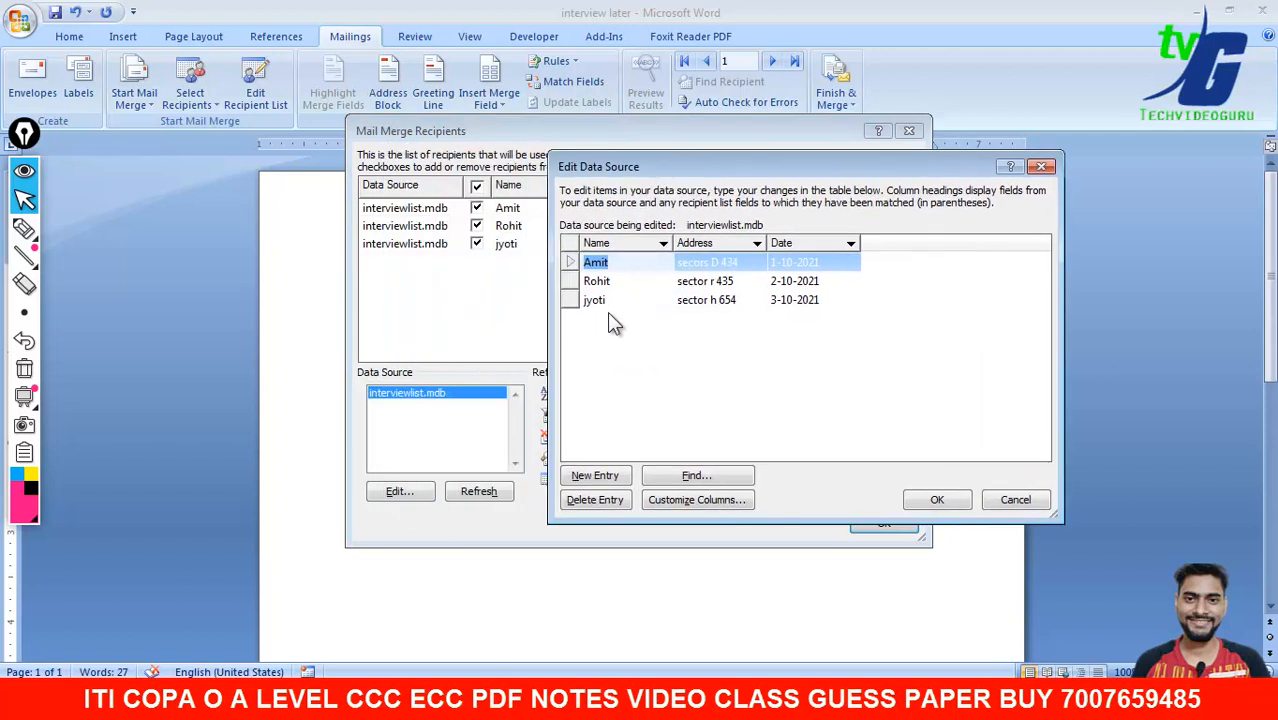
pyautogui.click(608, 314)
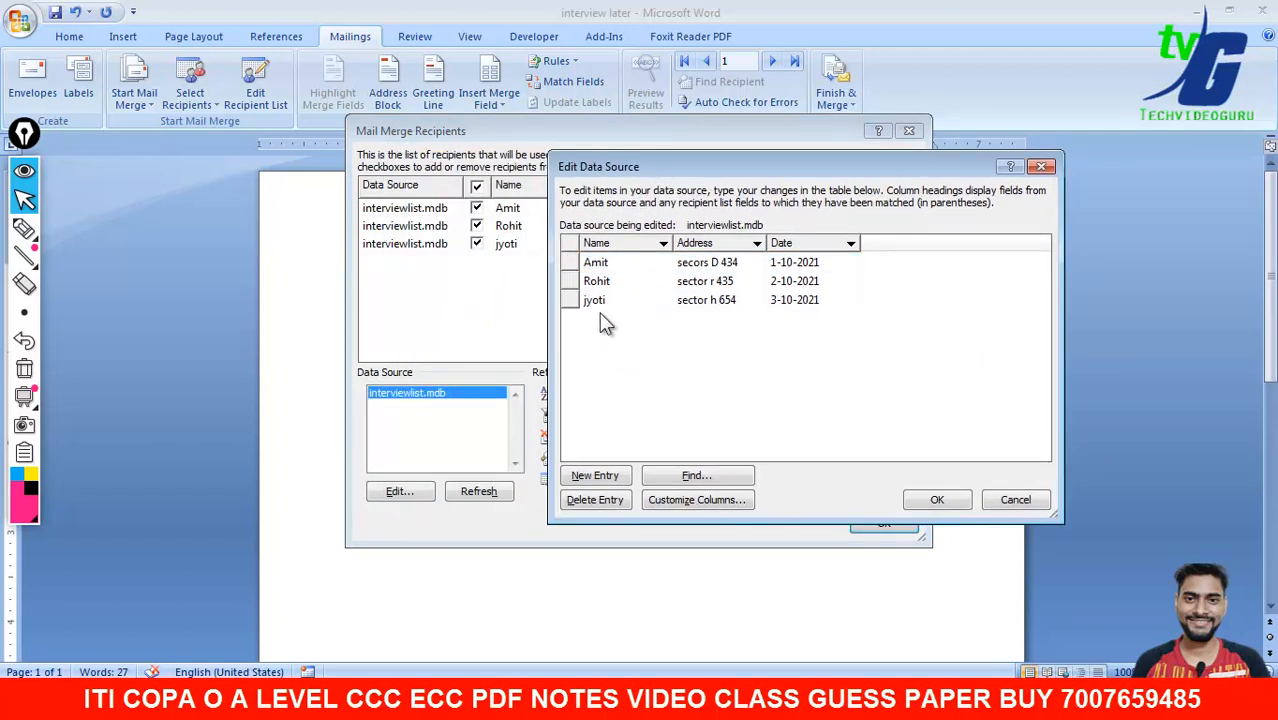
pyautogui.click(594, 477)
# - Enter the fourth recipient's name, address and date 4-10-2021, then save the list
pyautogui.write('raj')
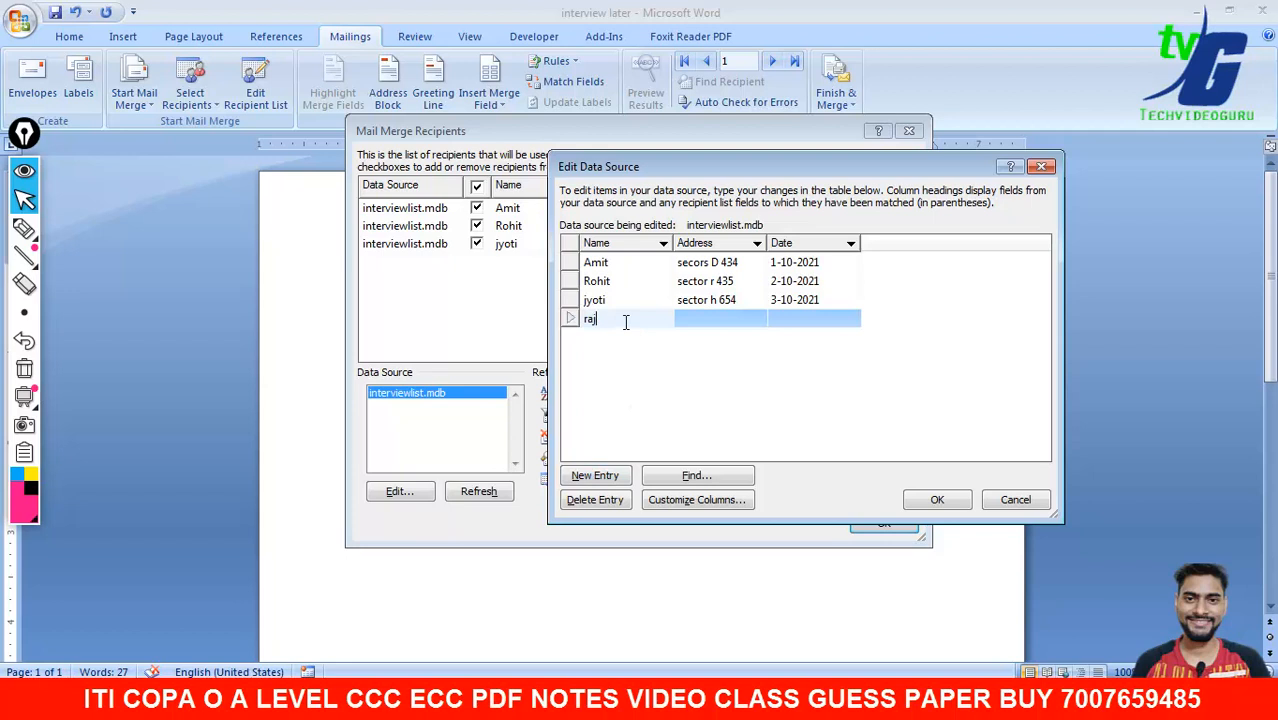
pyautogui.press('Tab')
pyautogui.write('se')
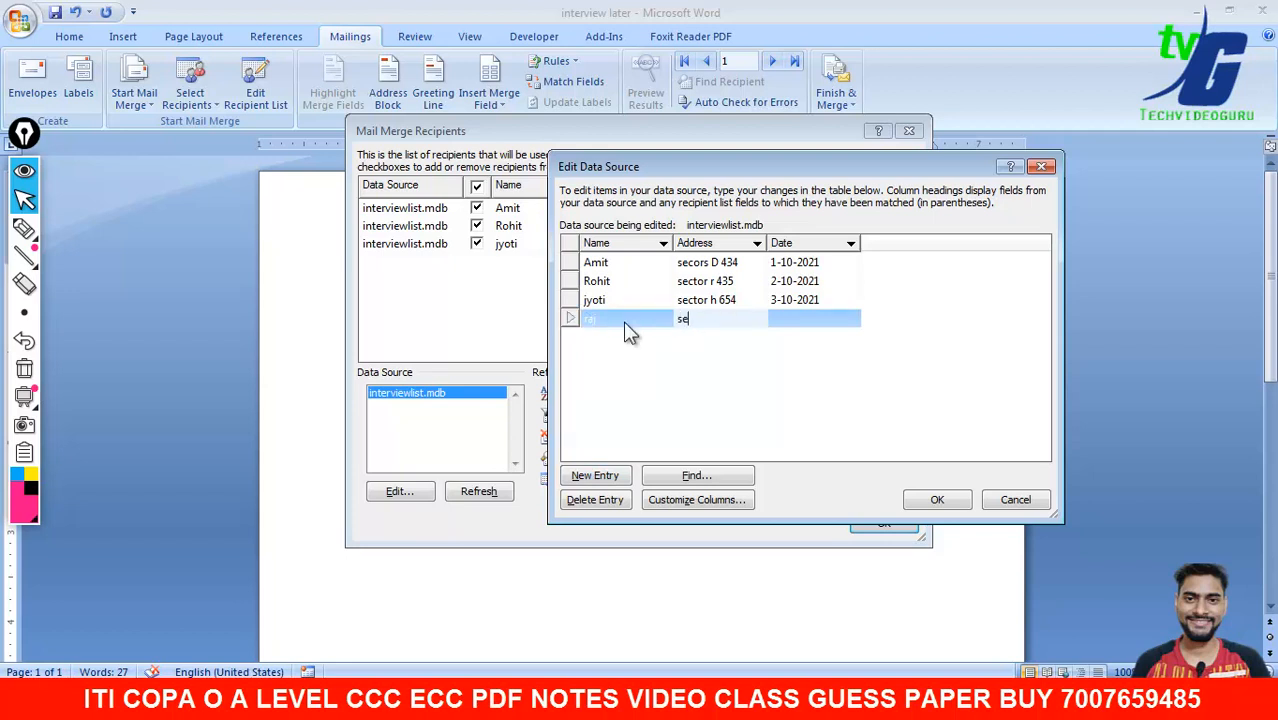
pyautogui.write('ctor g 645')
pyautogui.press('Tab')
pyautogui.write('4-')
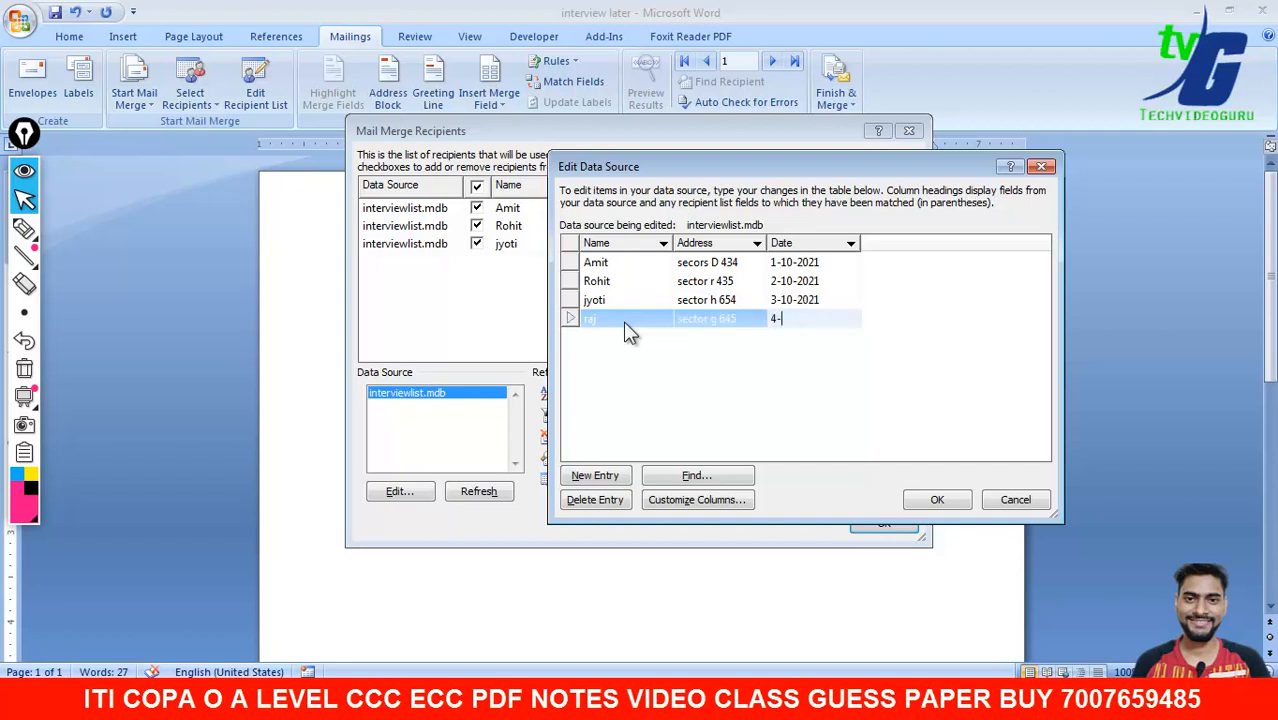
pyautogui.write('10-2021')
pyautogui.click(926, 506)
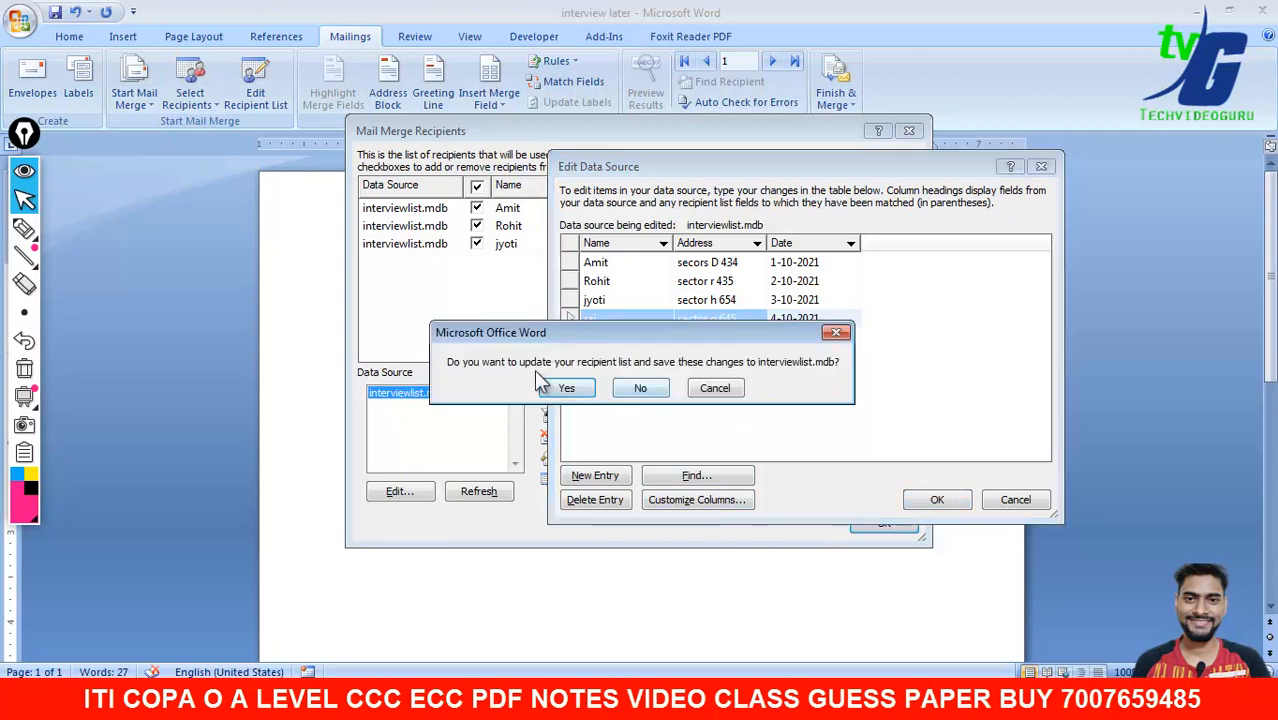
pyautogui.click(562, 390)
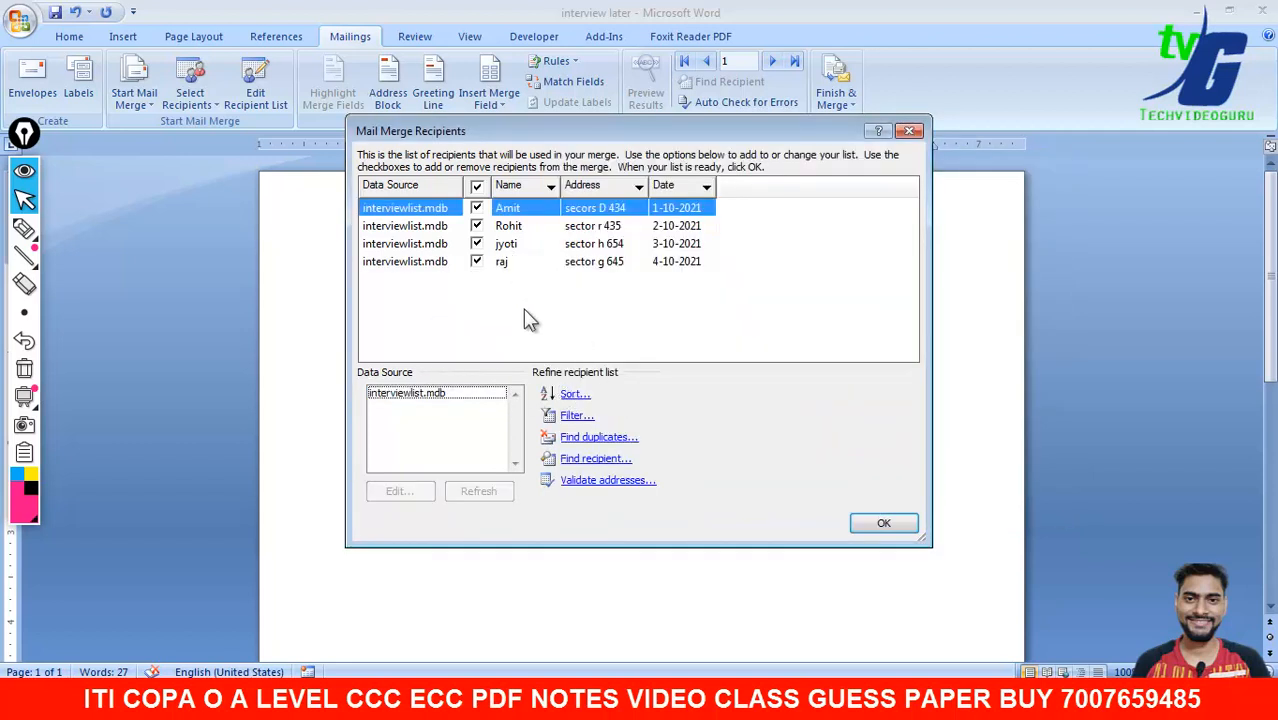
pyautogui.click(899, 525)
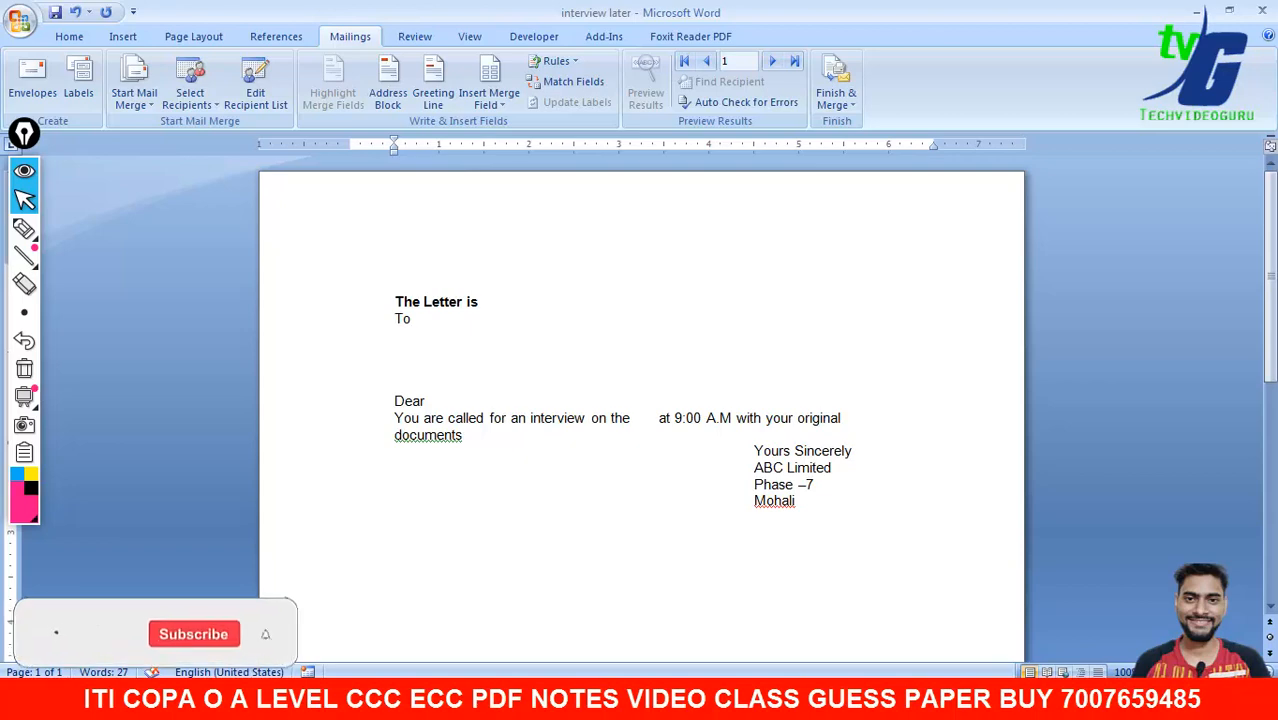
pyautogui.moveTo(836, 697)
pyautogui.click(818, 628)
pyautogui.scroll(-5, 460, 288)
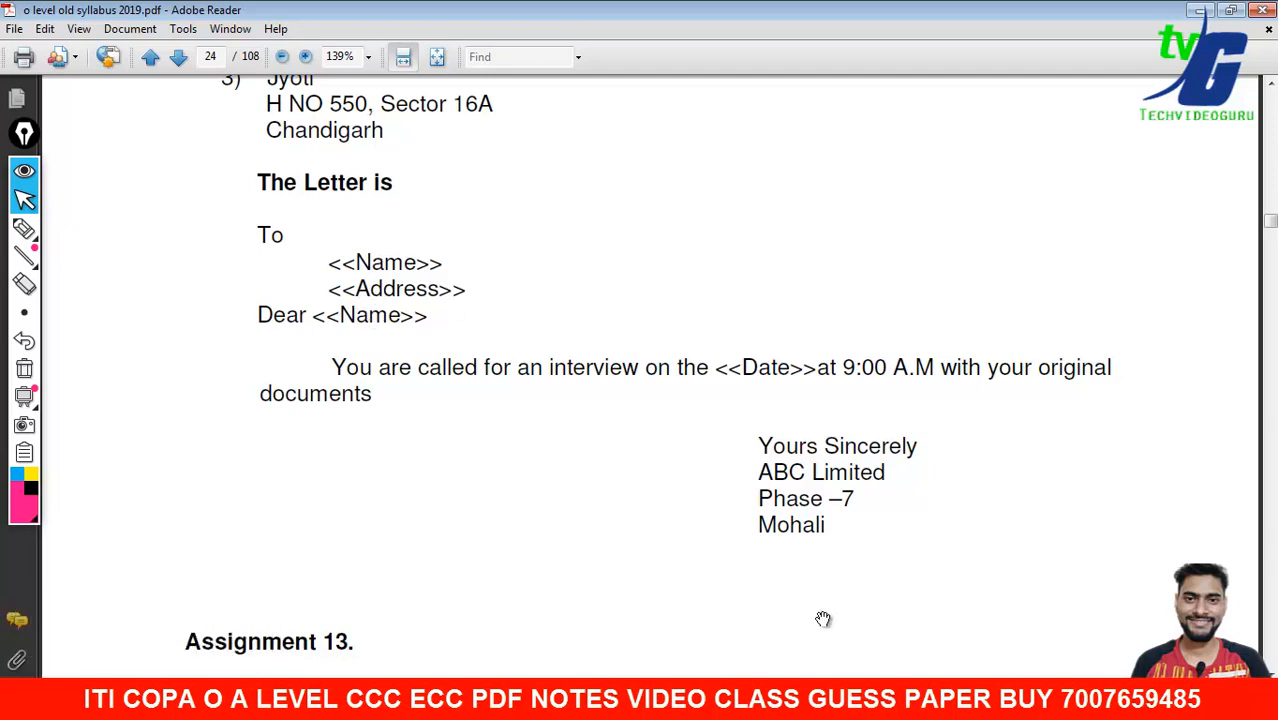
pyautogui.click(888, 698)
pyautogui.click(445, 350)
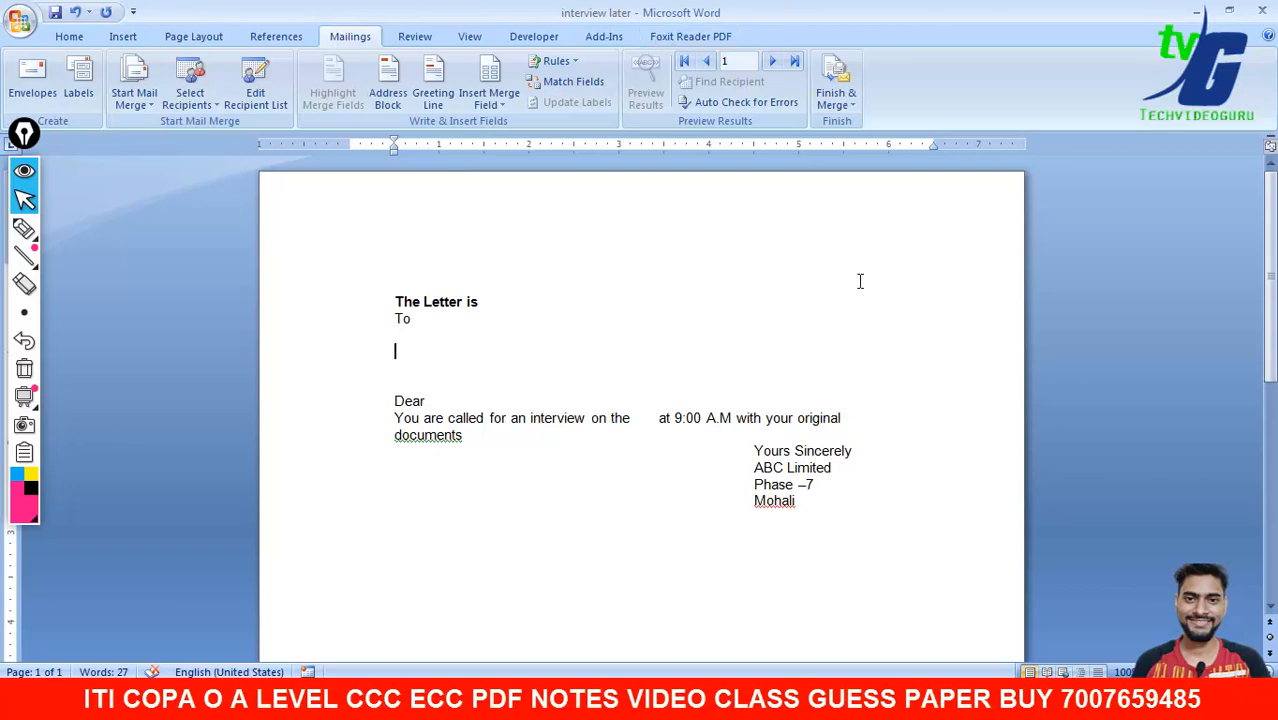
# - Arrange the Word window beside the reference PDF
pyautogui.moveTo(855, 10); pyautogui.dragTo(1059, 46)
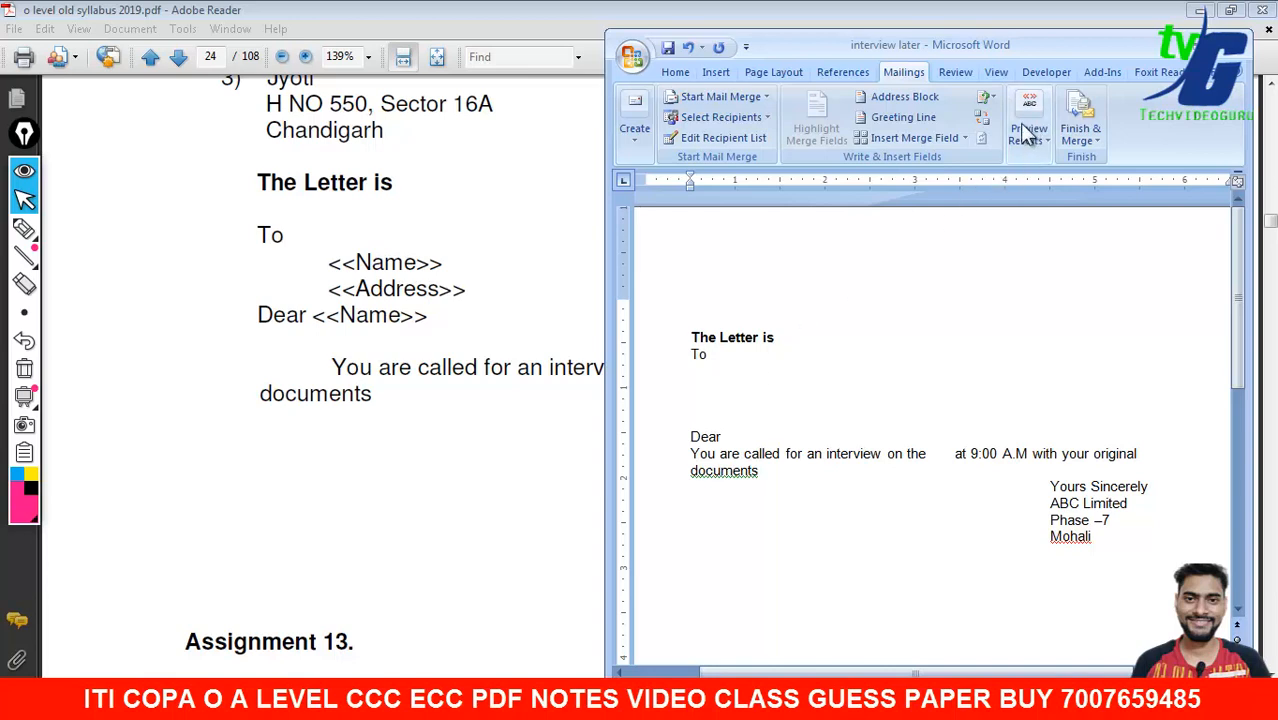
pyautogui.moveTo(934, 63); pyautogui.dragTo(880, 60)
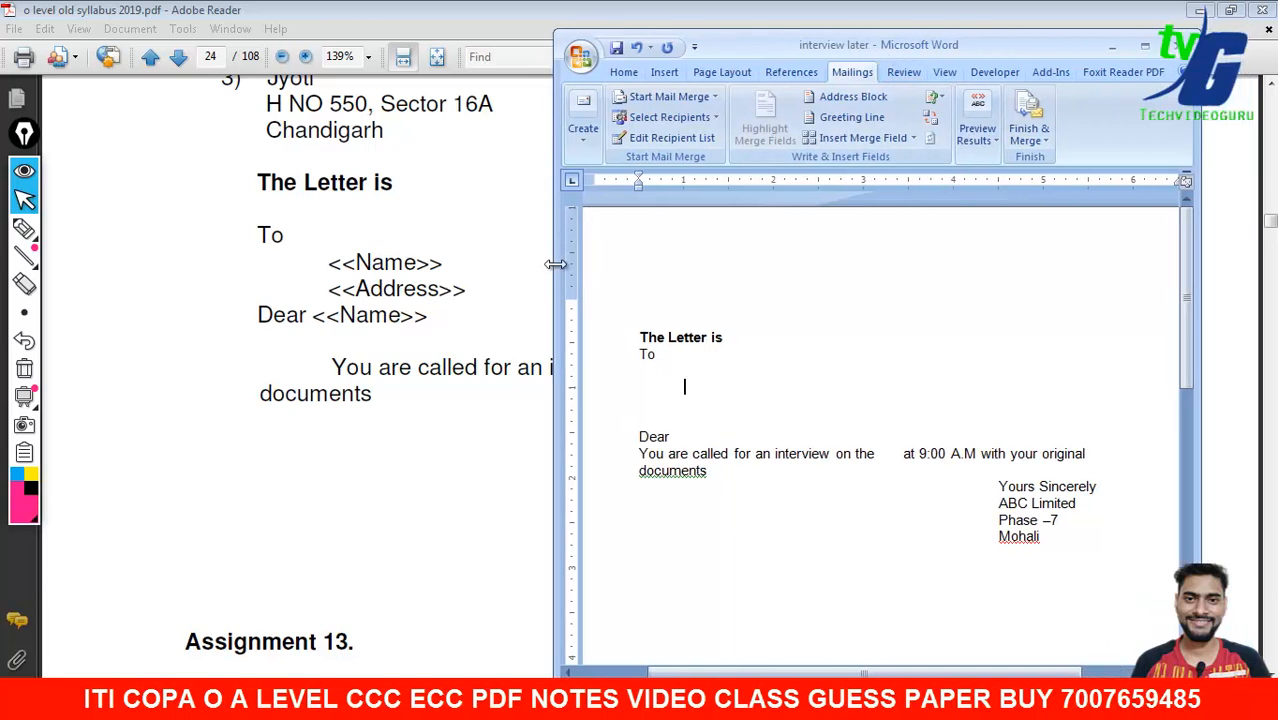
pyautogui.moveTo(555, 262); pyautogui.dragTo(378, 262)
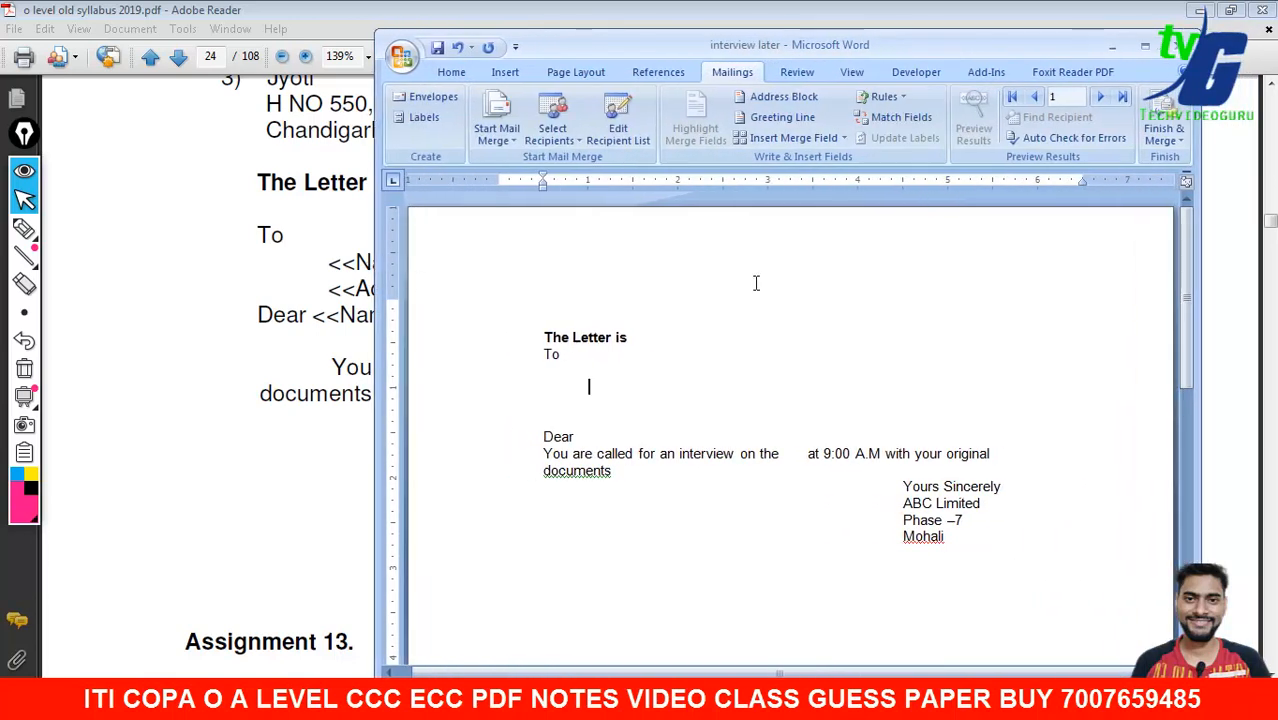
# - Insert the «Name» merge field below To and start an indented line beneath it
pyautogui.click(812, 139)
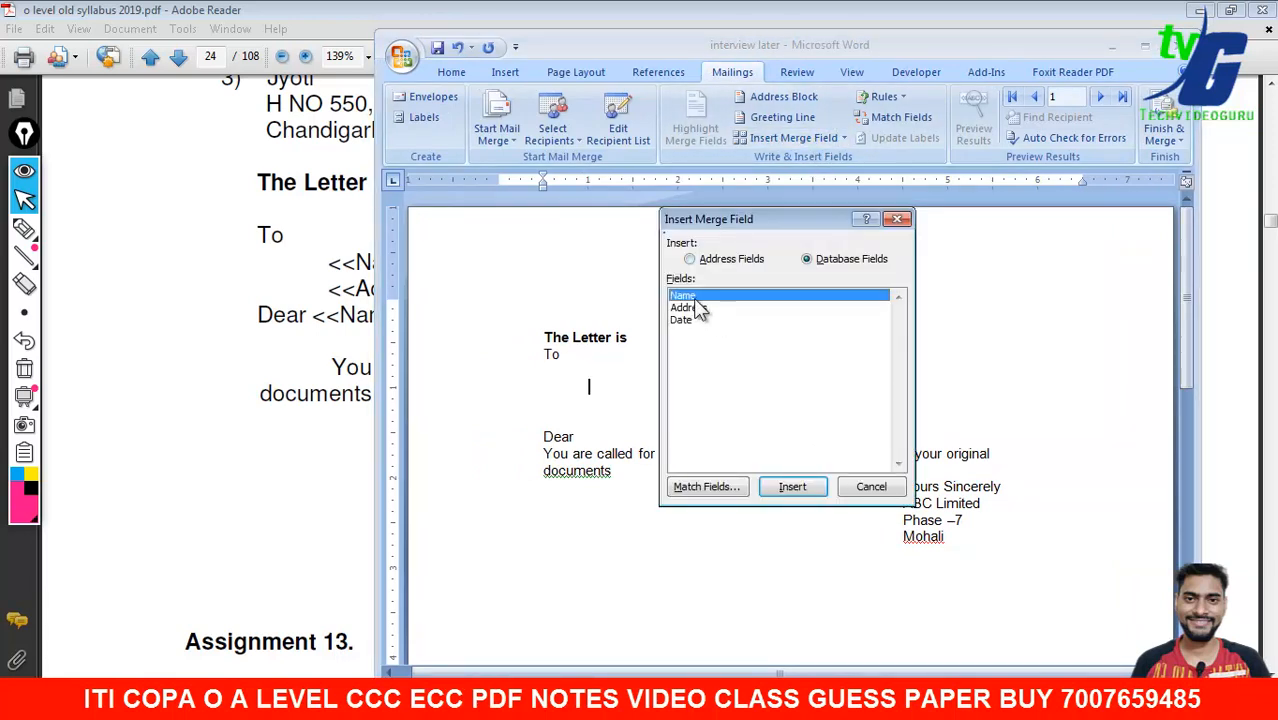
pyautogui.click(784, 488)
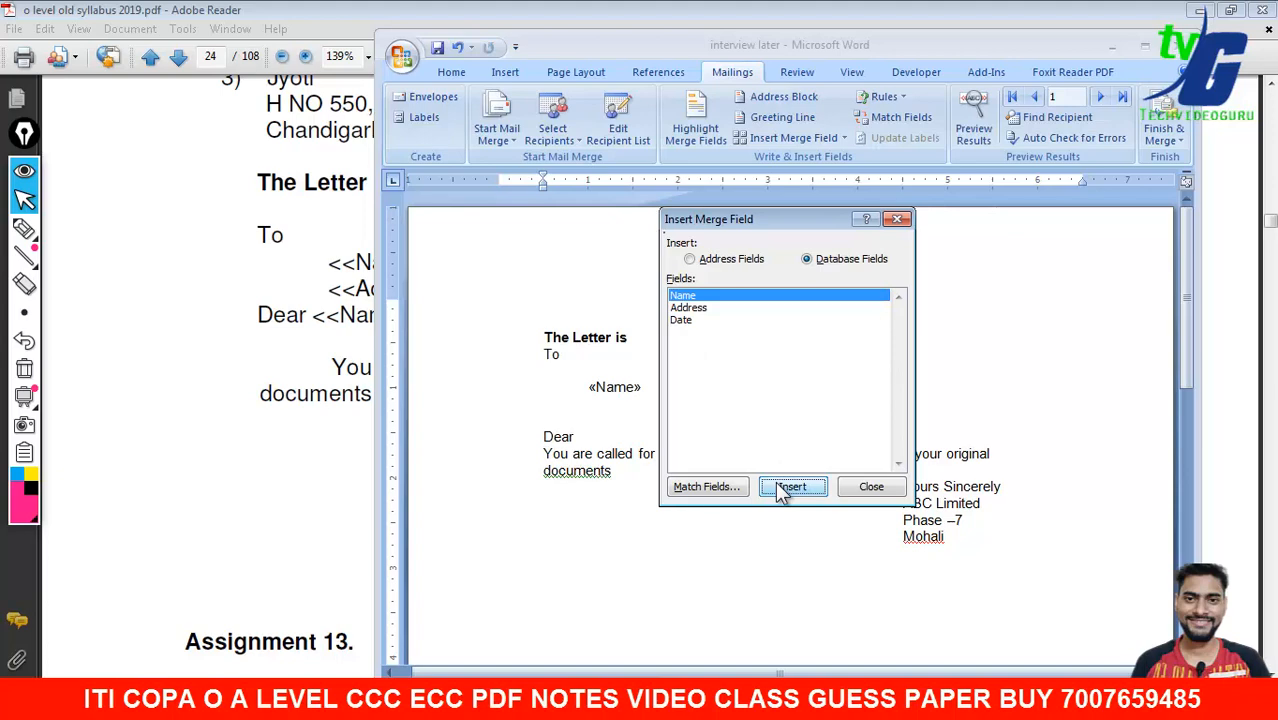
pyautogui.click(866, 487)
pyautogui.moveTo(674, 50); pyautogui.dragTo(724, 43)
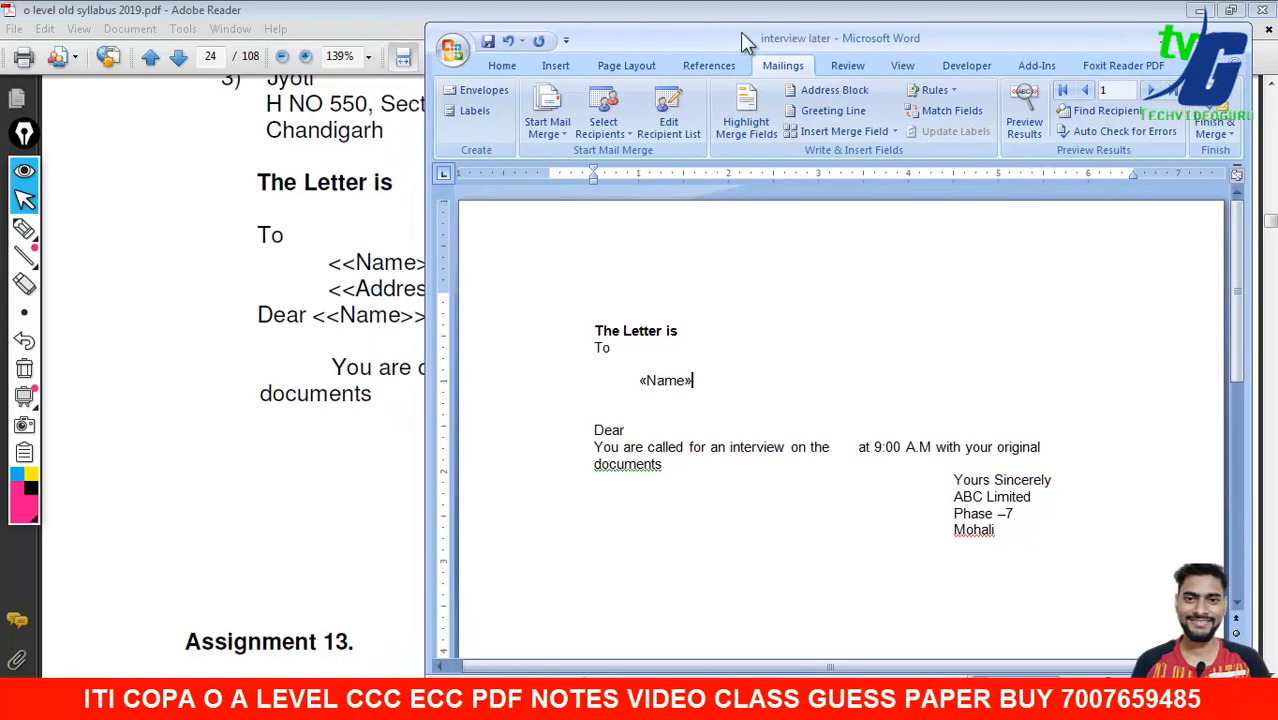
pyautogui.doubleClick(740, 32)
pyautogui.press('Return')
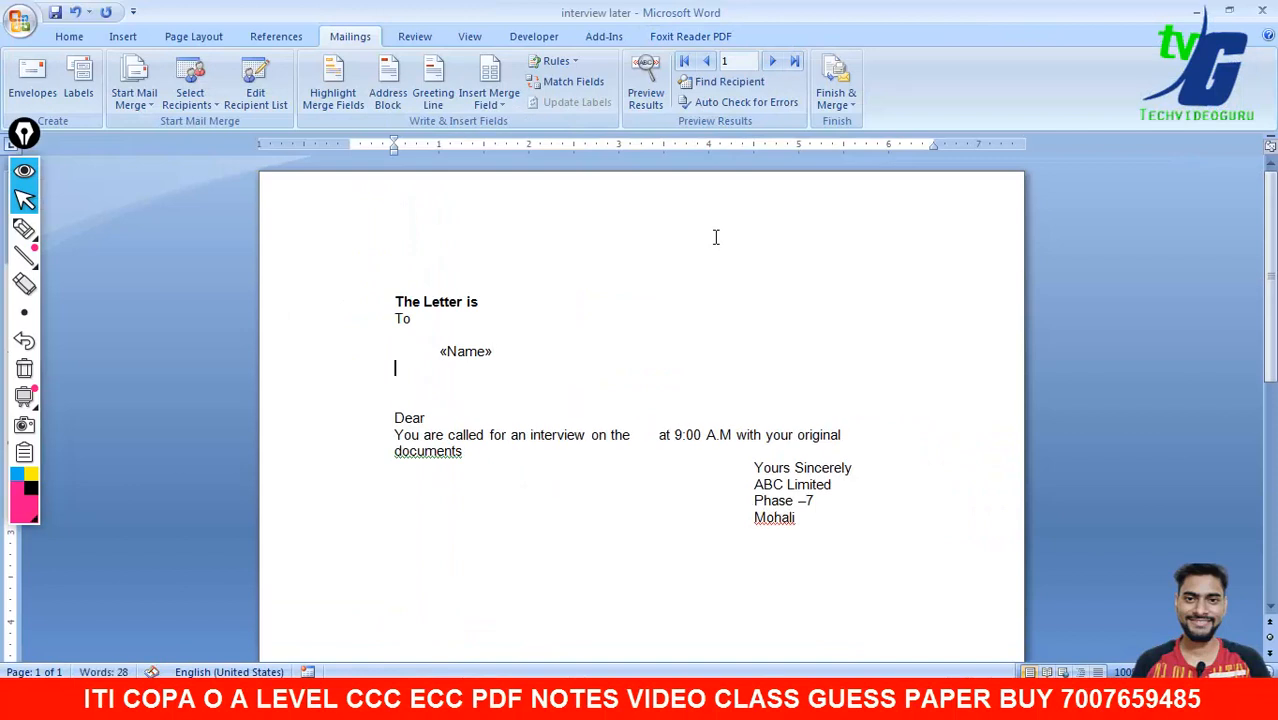
pyautogui.press('Tab')
# - Insert the «Address» merge field below «Name»
pyautogui.click(500, 102)
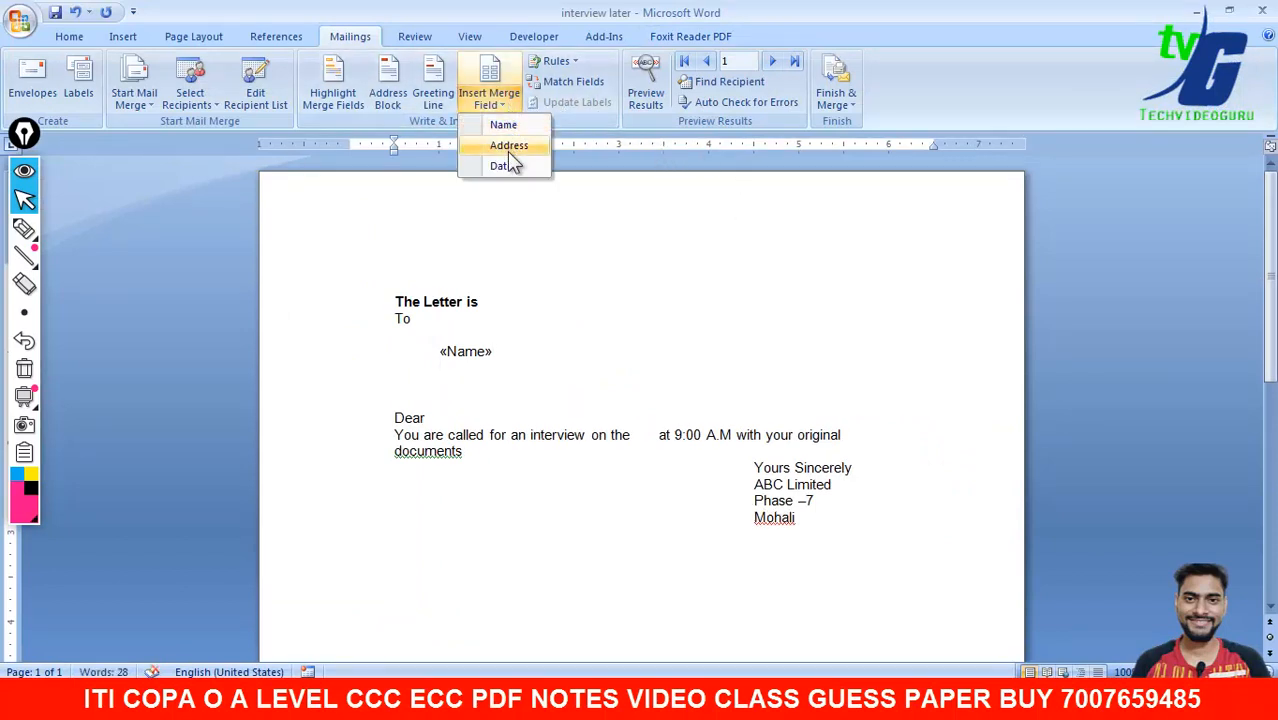
pyautogui.click(509, 145)
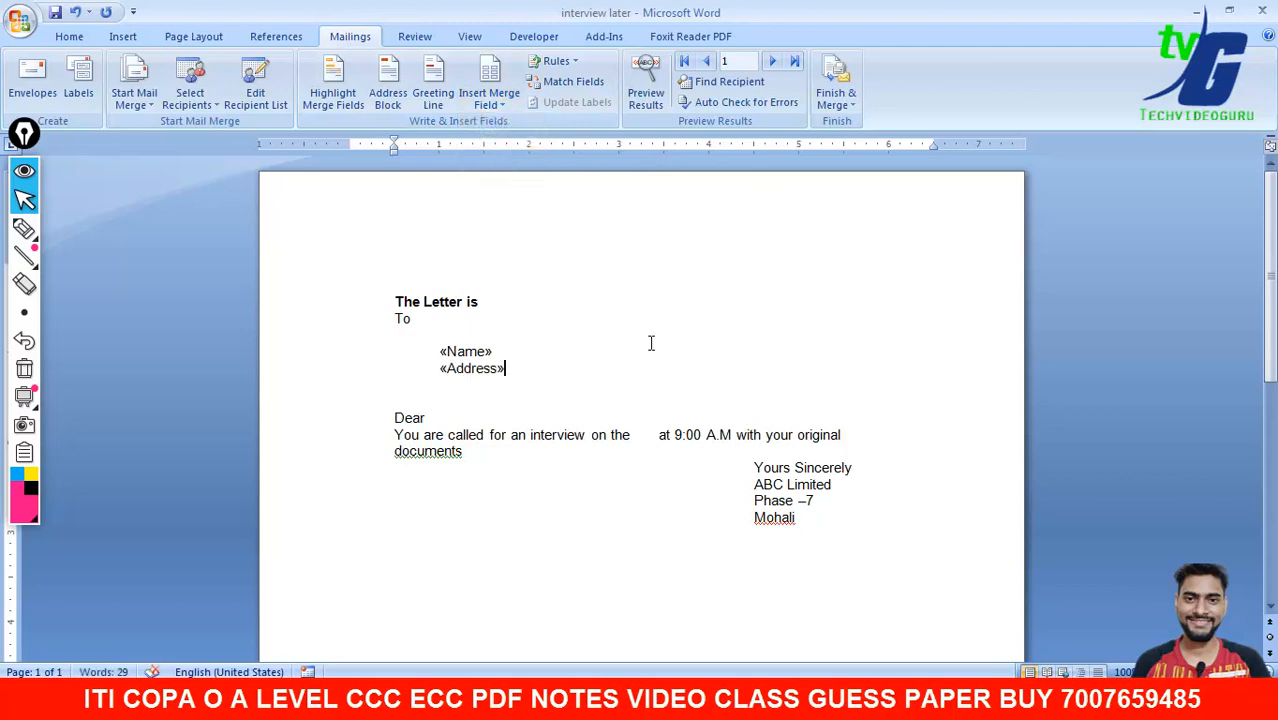
pyautogui.click(836, 700)
pyautogui.click(822, 627)
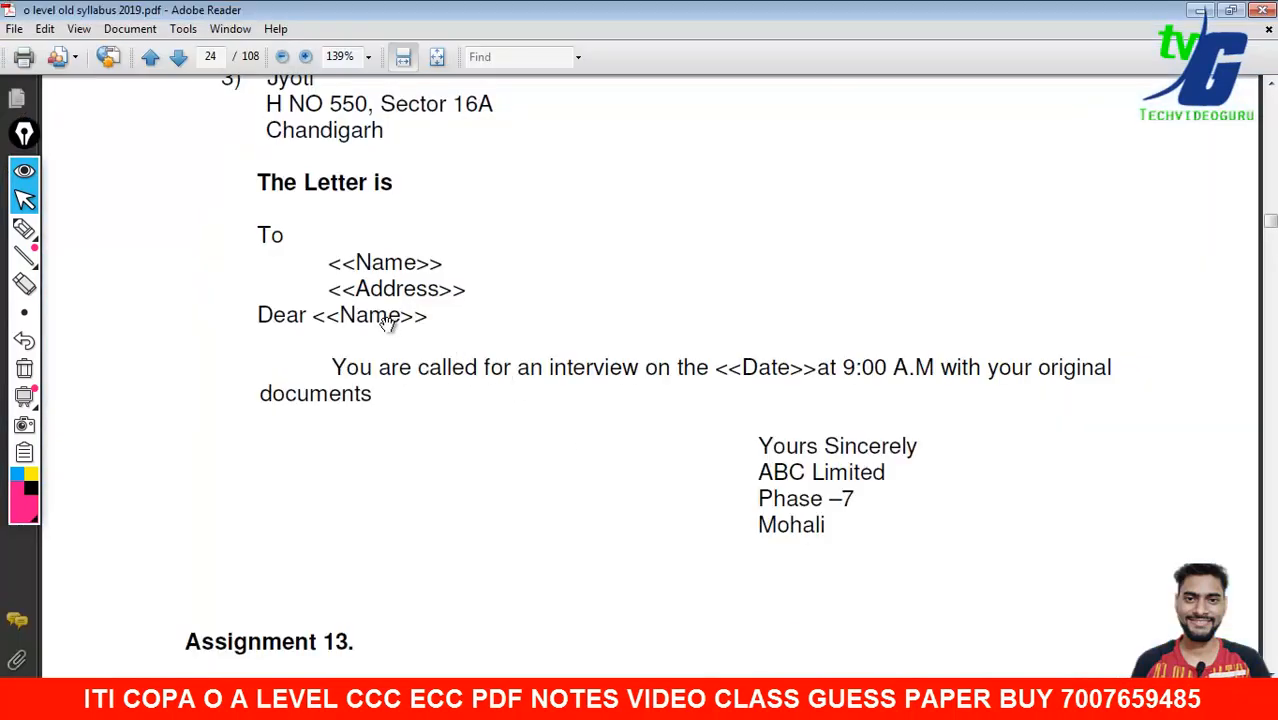
pyautogui.click(845, 668)
# - Insert «Name» after Dear and «Date» after 'on the', removing the extra space
pyautogui.click(438, 419)
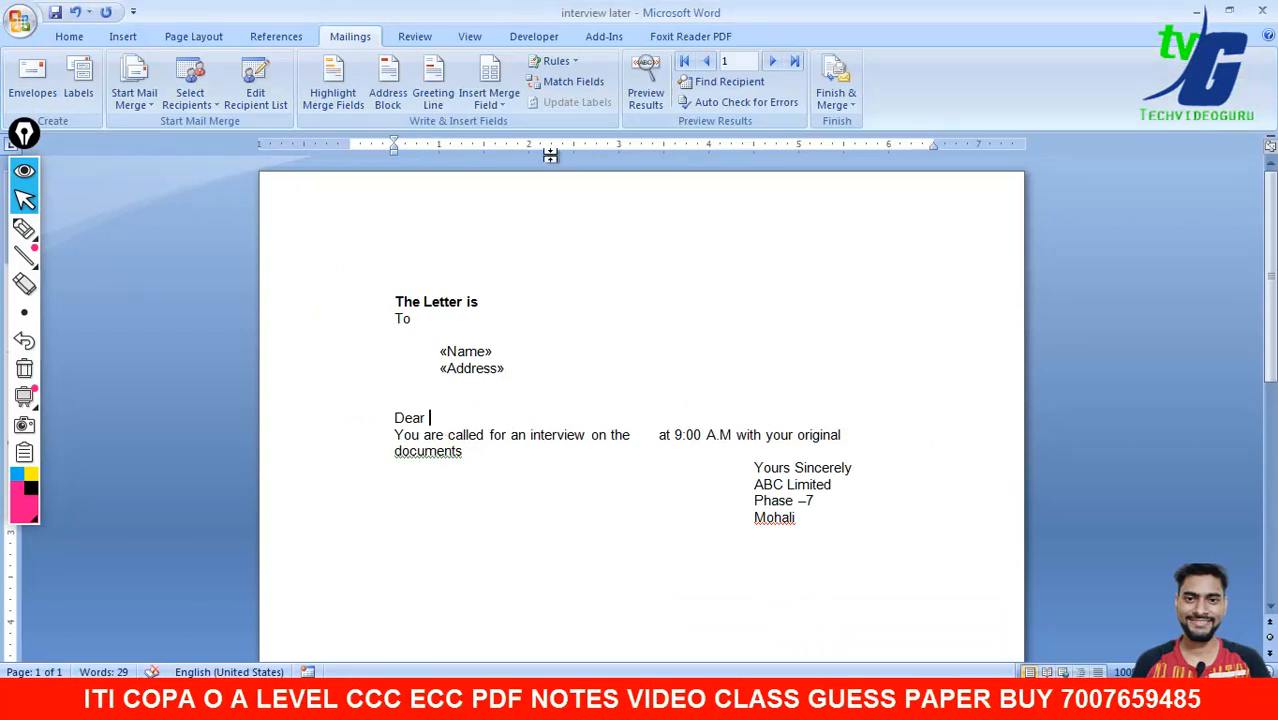
pyautogui.click(489, 104)
pyautogui.click(503, 125)
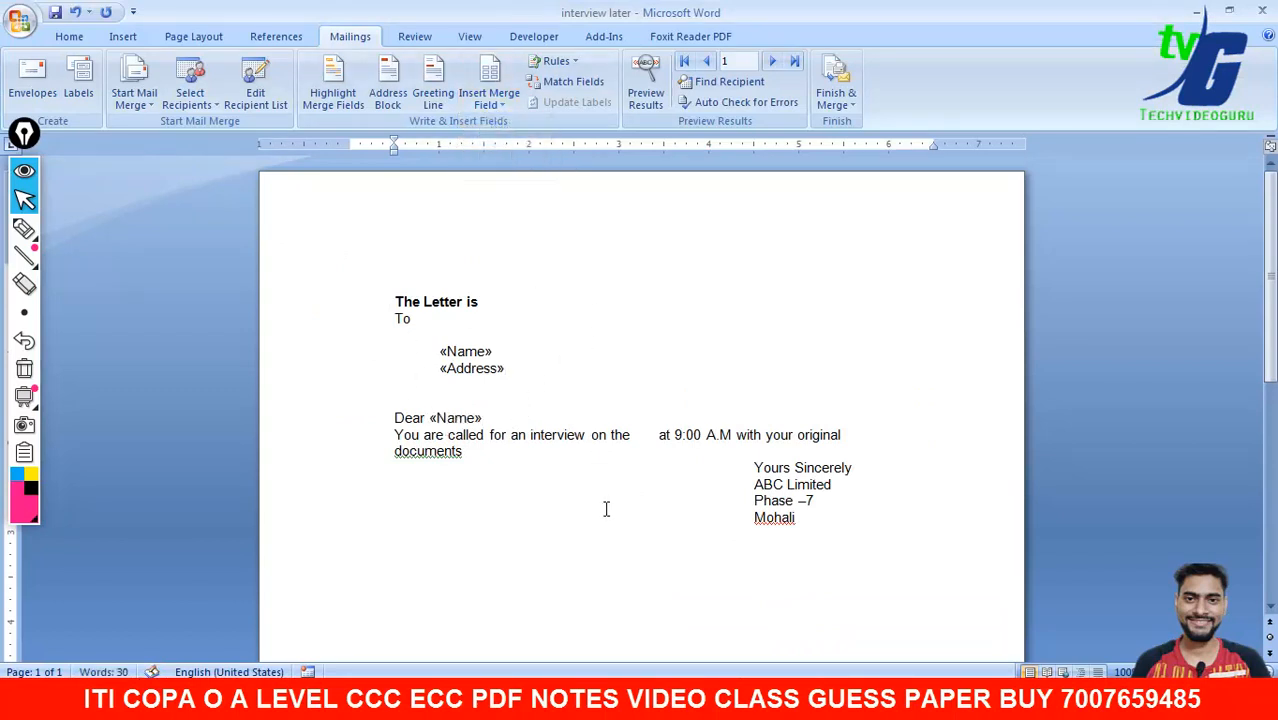
pyautogui.click(499, 107)
pyautogui.click(501, 166)
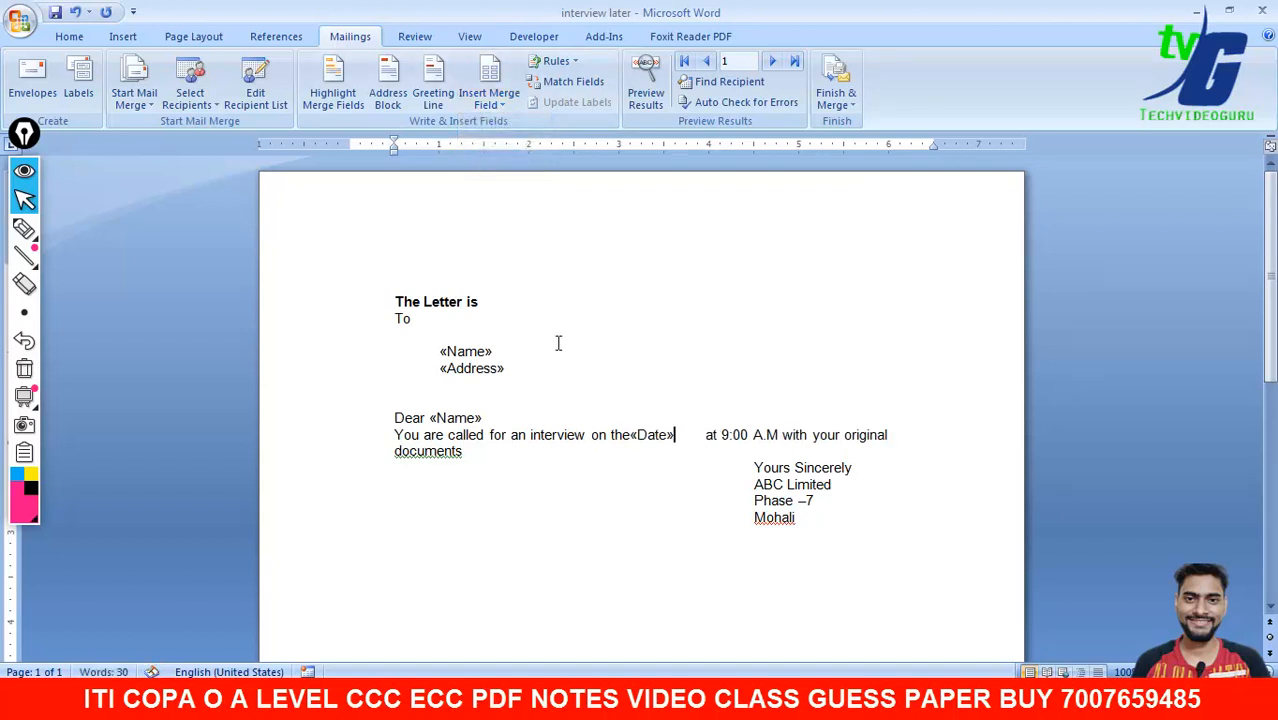
pyautogui.click(704, 434)
pyautogui.press('BackSpace')
pyautogui.press('BackSpace')
pyautogui.press('BackSpace')
pyautogui.press('BackSpace')
pyautogui.press('BackSpace')
pyautogui.press('BackSpace')
pyautogui.press('BackSpace')
pyautogui.press('BackSpace')
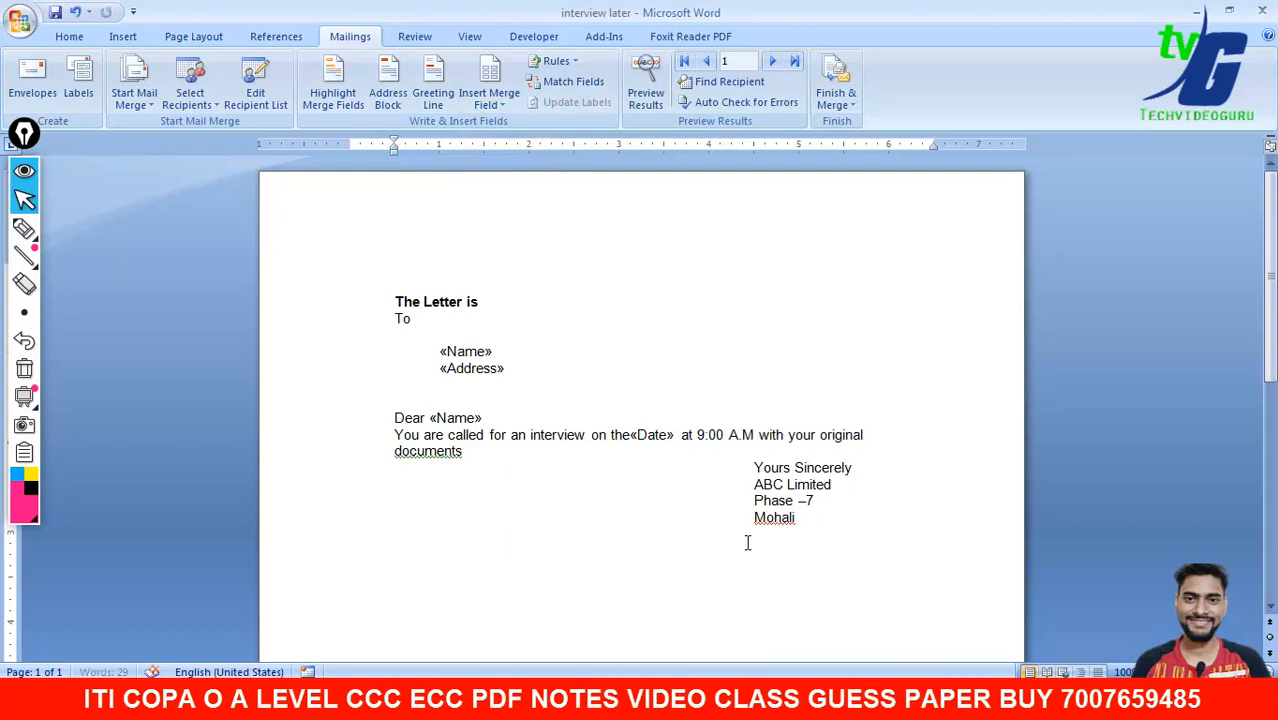
pyautogui.press('Left')
pyautogui.press('Left')
pyautogui.press('Left')
pyautogui.press('Left')
pyautogui.press('Left')
pyautogui.press('Left')
pyautogui.press('Left')
pyautogui.press('Left')
pyautogui.press('Right')
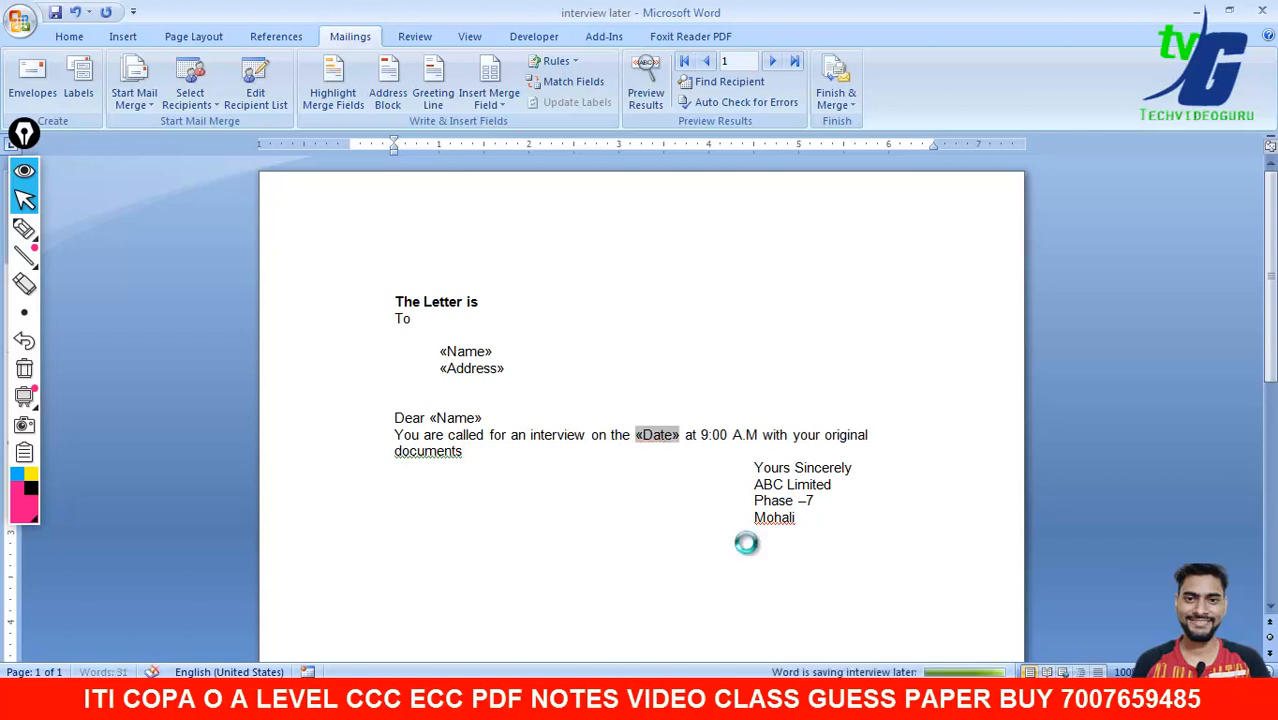
# - Make the Name and Address merge fields at the top of the letter bold
pyautogui.click(676, 520)
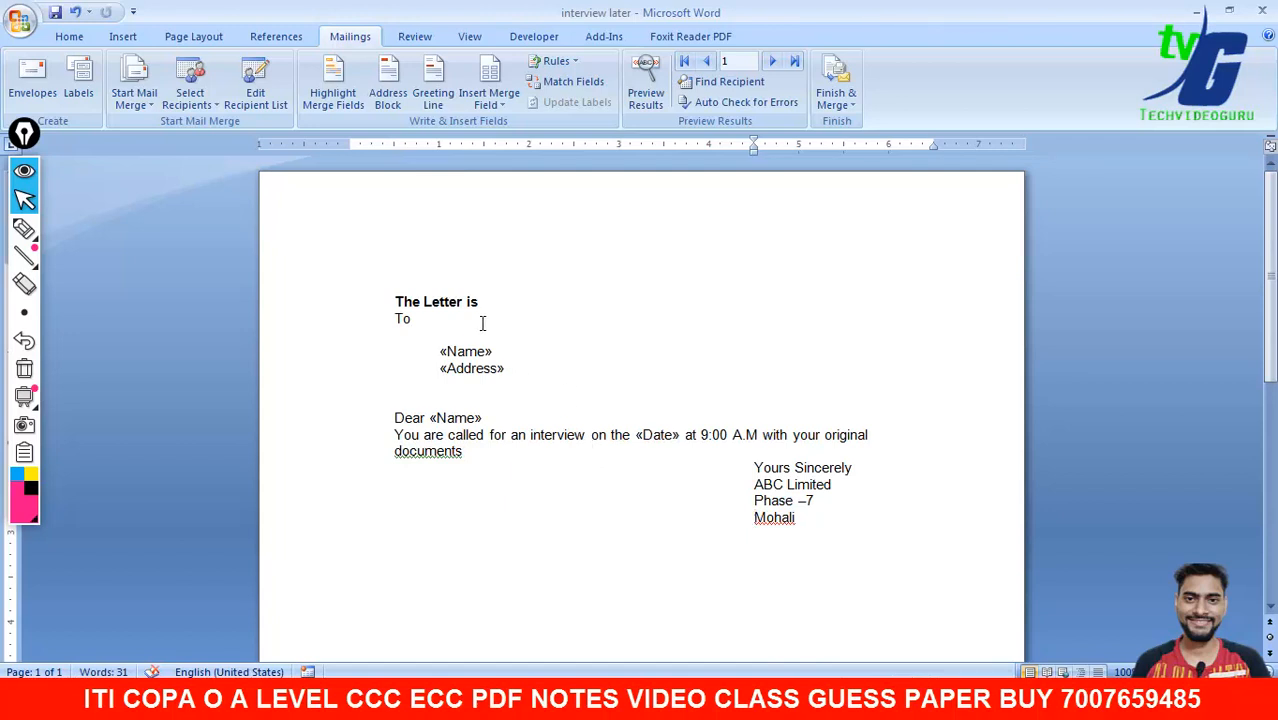
pyautogui.moveTo(505, 368); pyautogui.dragTo(440, 351)
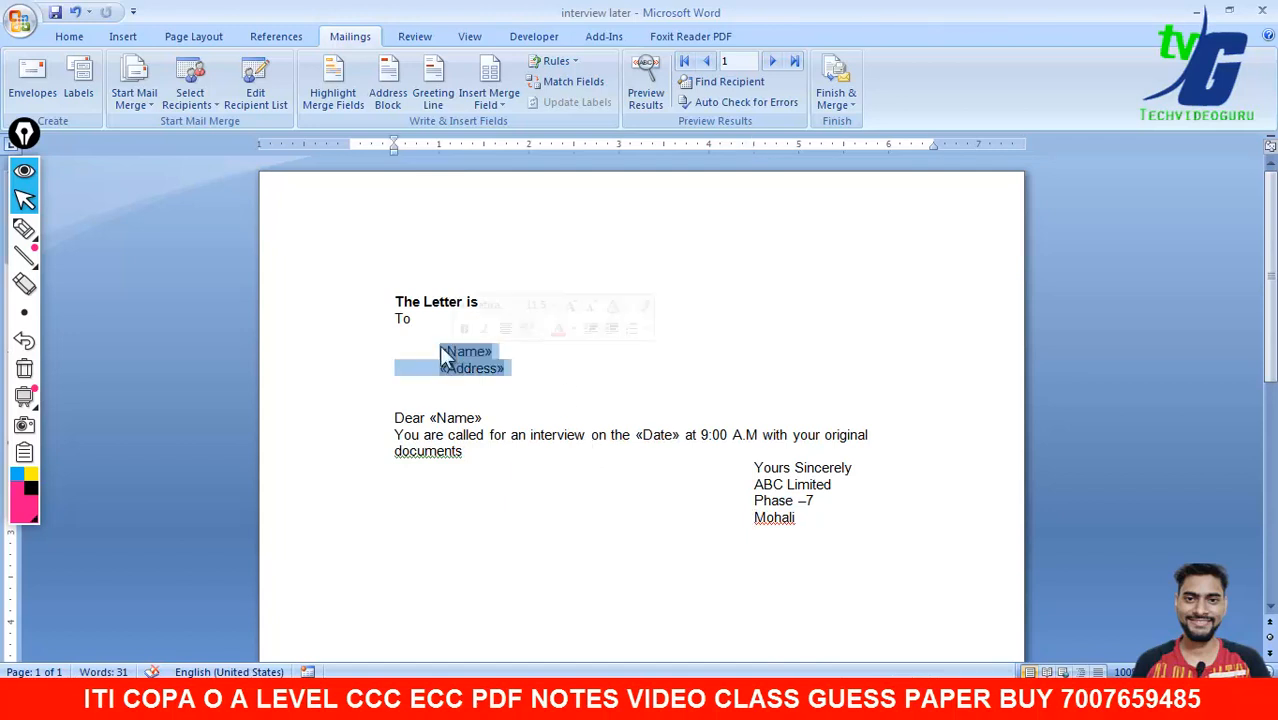
pyautogui.click(70, 38)
pyautogui.click(161, 95)
# - Bold the Name merge field in the 'Dear' salutation line
pyautogui.click(455, 418)
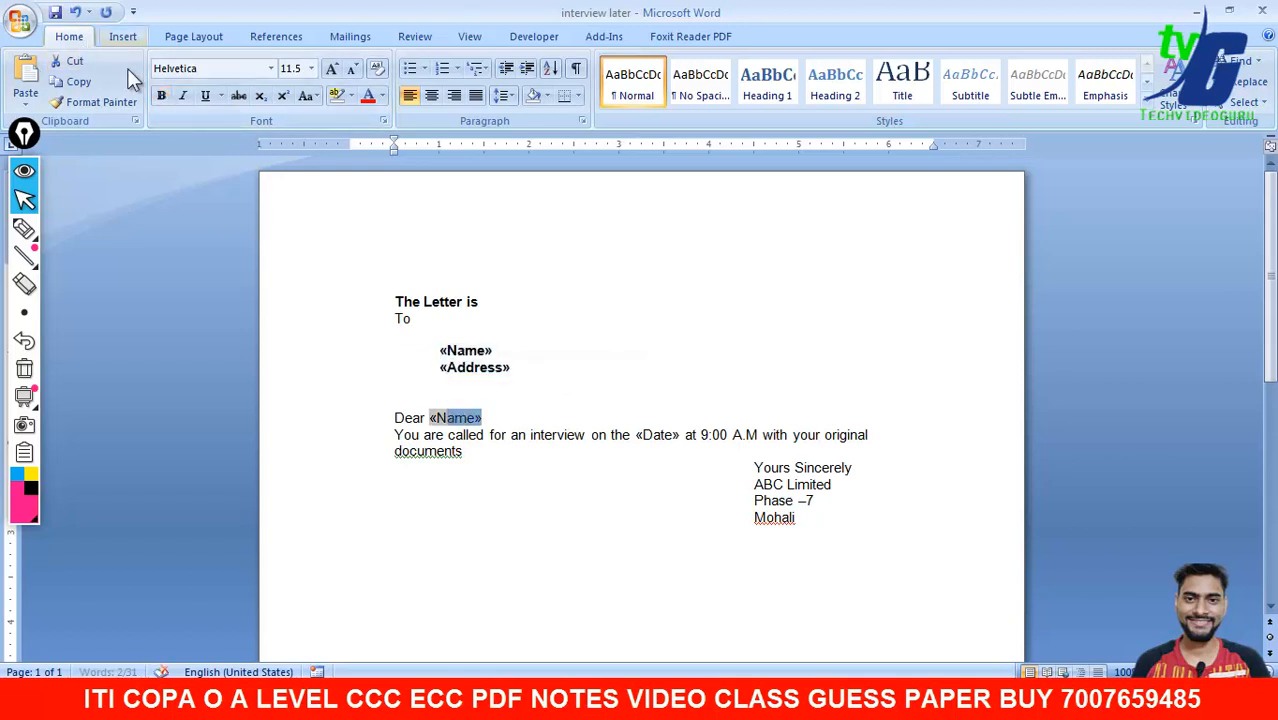
pyautogui.click(530, 299)
pyautogui.moveTo(494, 415); pyautogui.dragTo(433, 420)
pyautogui.click(476, 322)
pyautogui.click(161, 95)
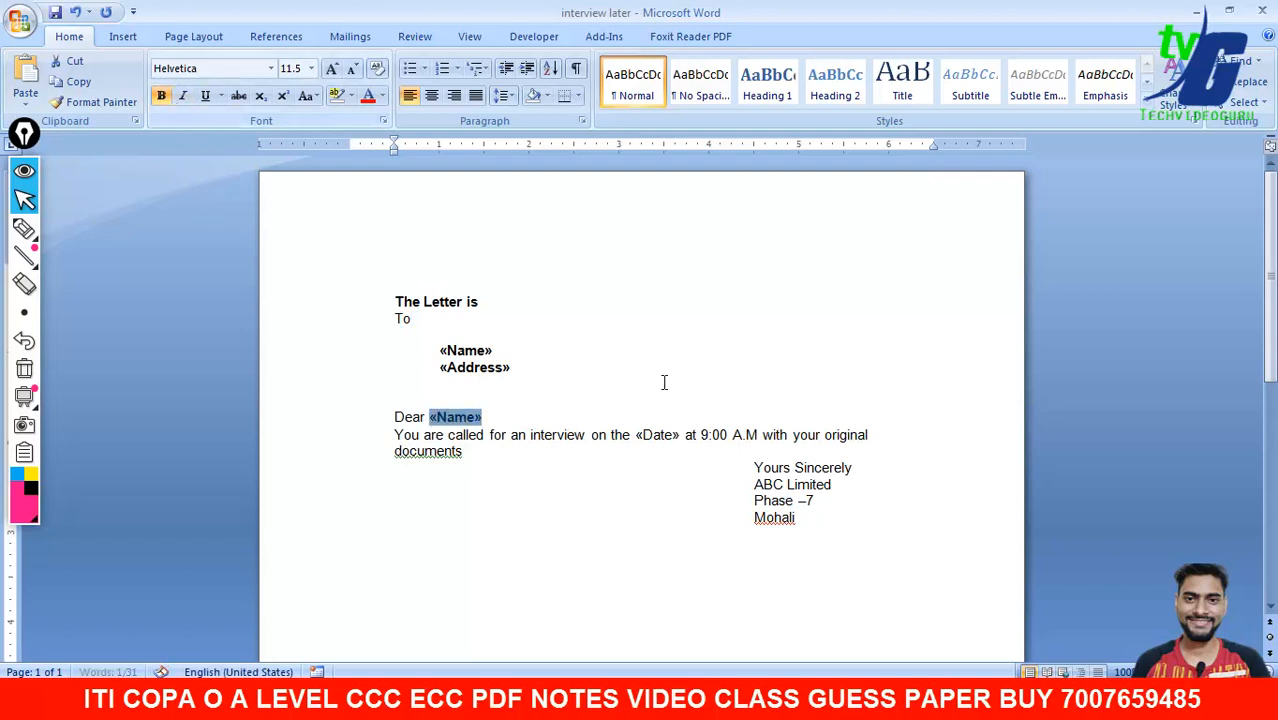
# - Bold the Date field in the interview line and preview the first recipient's merged letter
pyautogui.moveTo(680, 436); pyautogui.dragTo(636, 436)
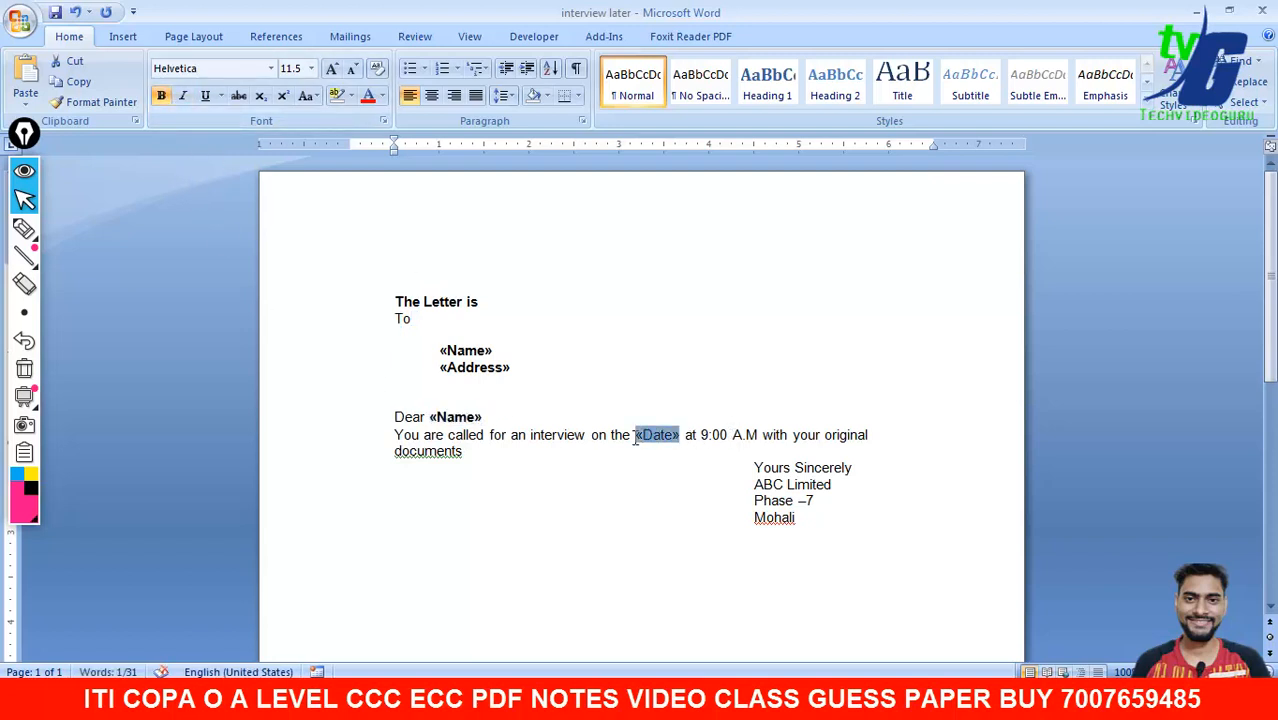
pyautogui.click(161, 95)
pyautogui.click(516, 434)
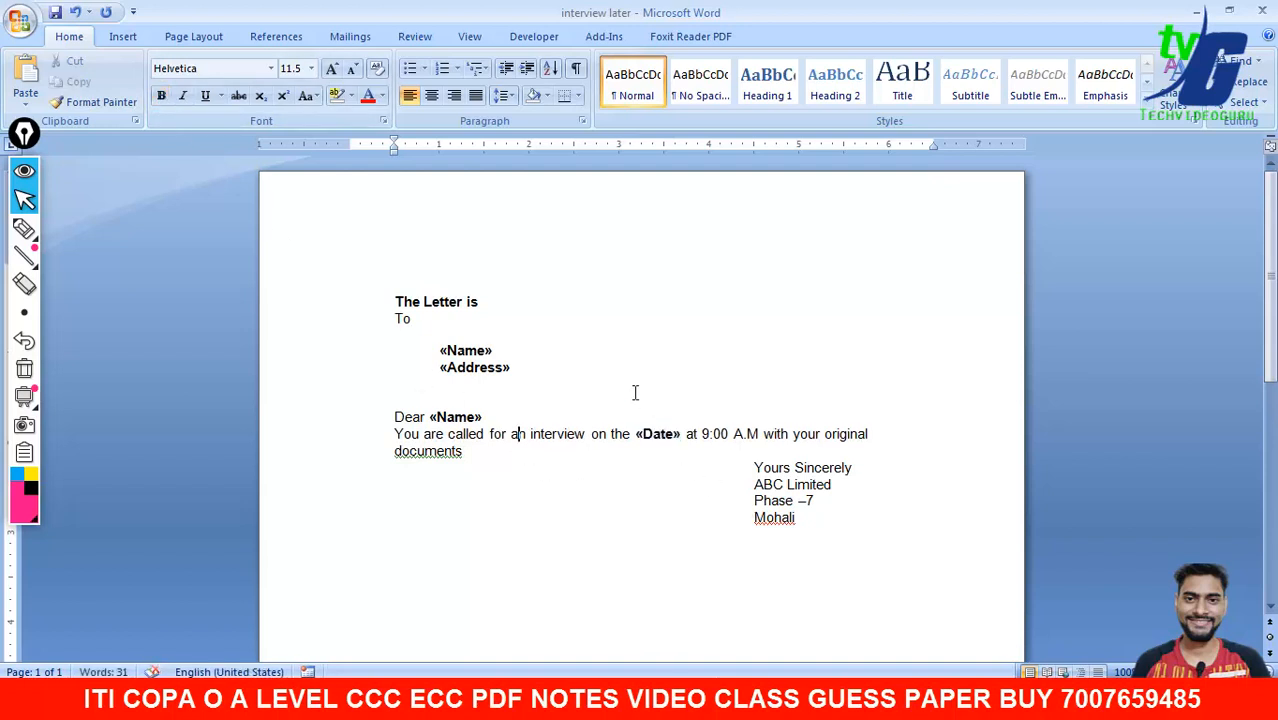
pyautogui.click(350, 38)
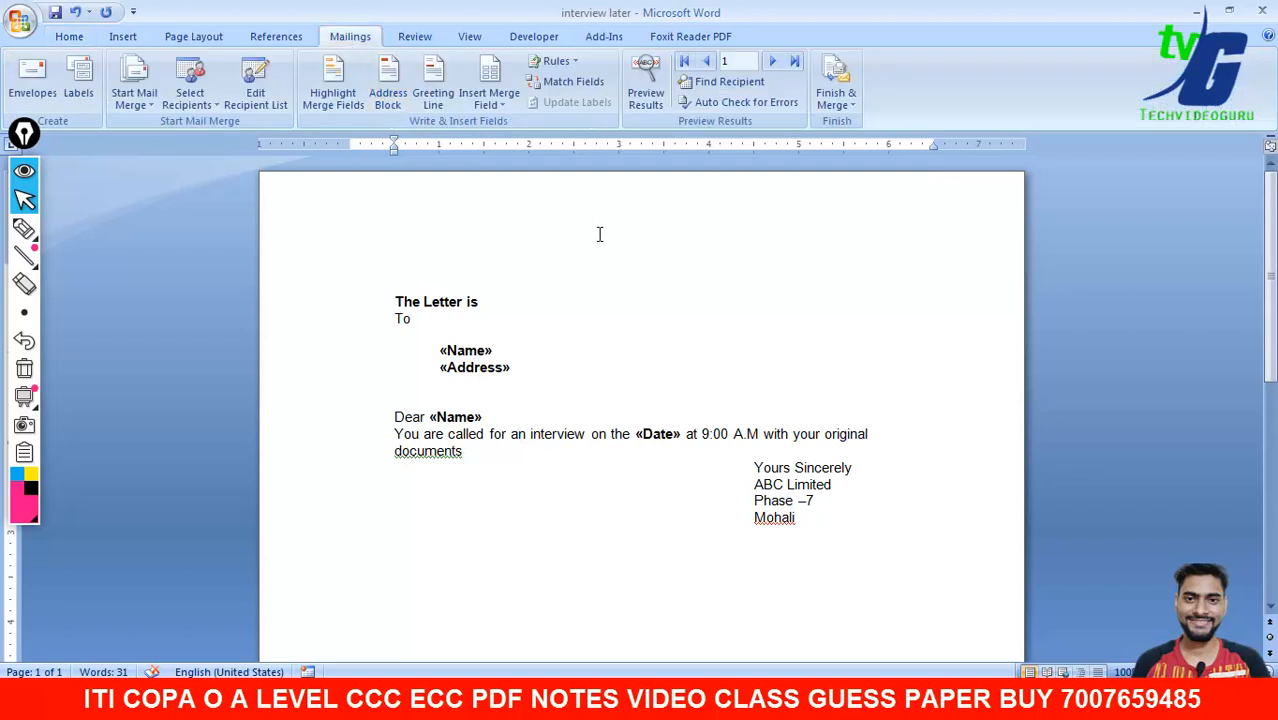
pyautogui.click(656, 88)
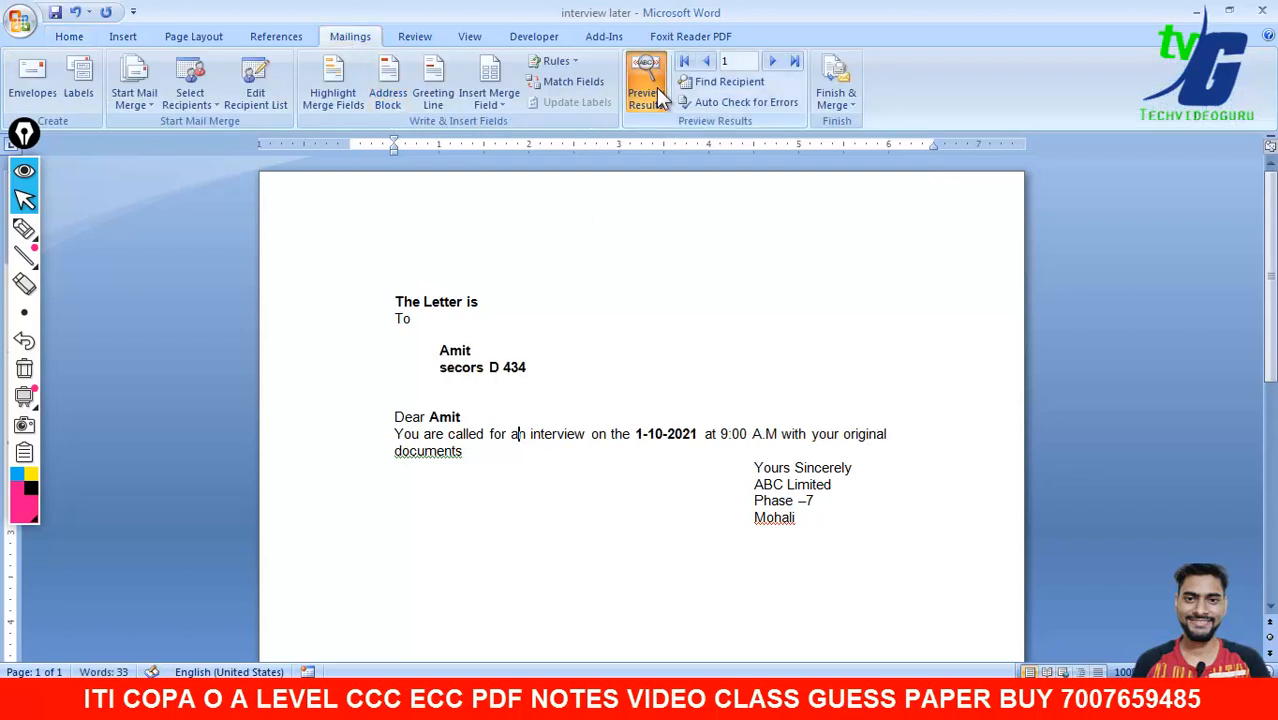
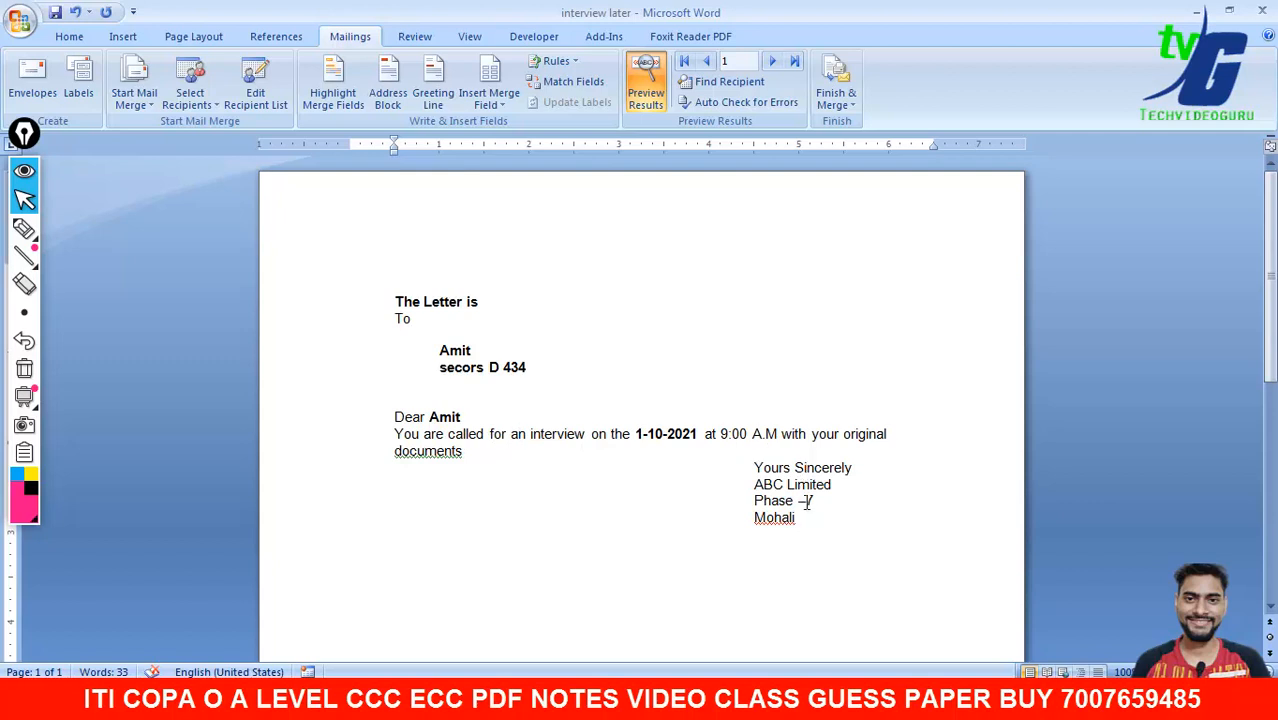
# - Advance the merged letter preview to record 4, showing interview date 4-10-2021
pyautogui.moveTo(760, 467); pyautogui.dragTo(797, 519)
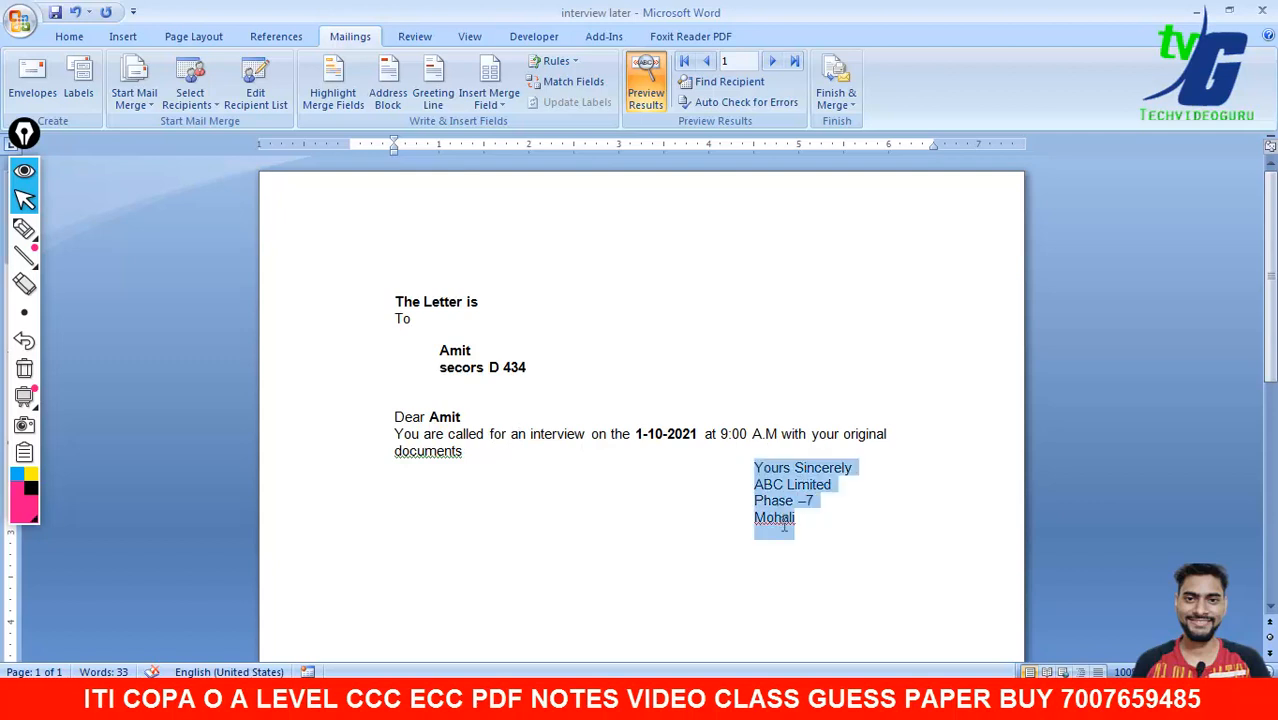
pyautogui.click(826, 339)
pyautogui.click(772, 62)
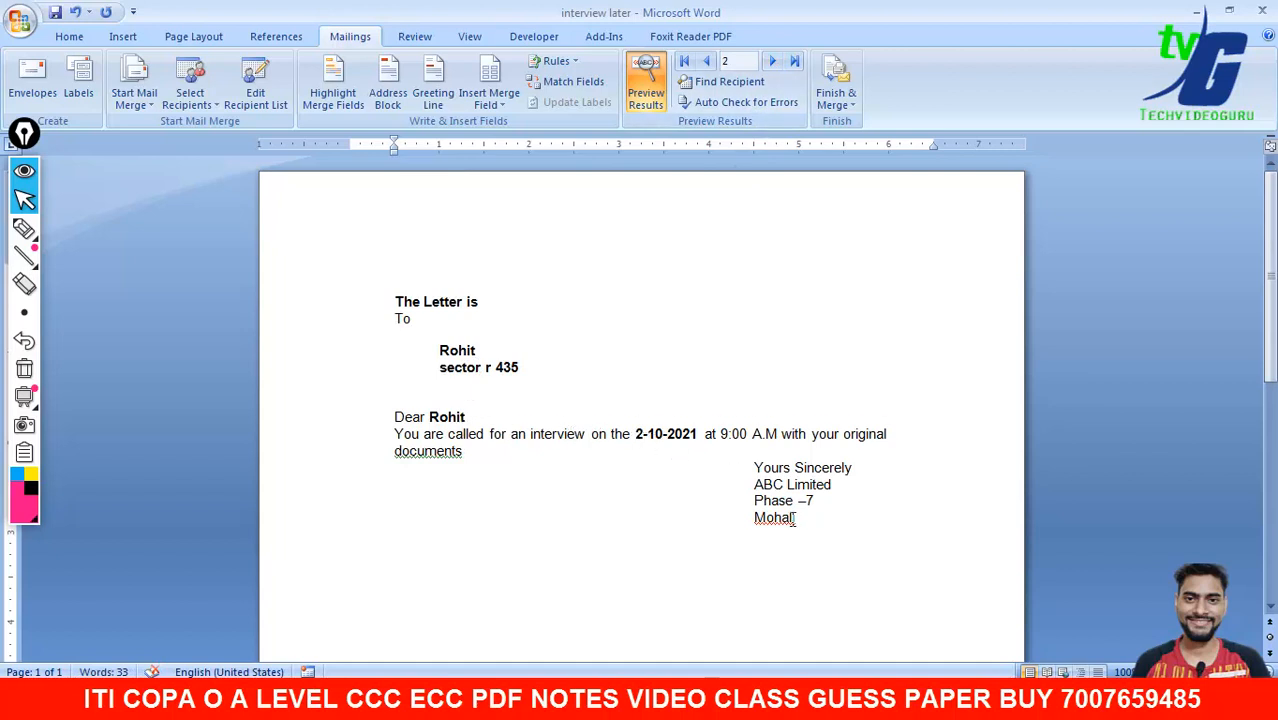
pyautogui.click(772, 62)
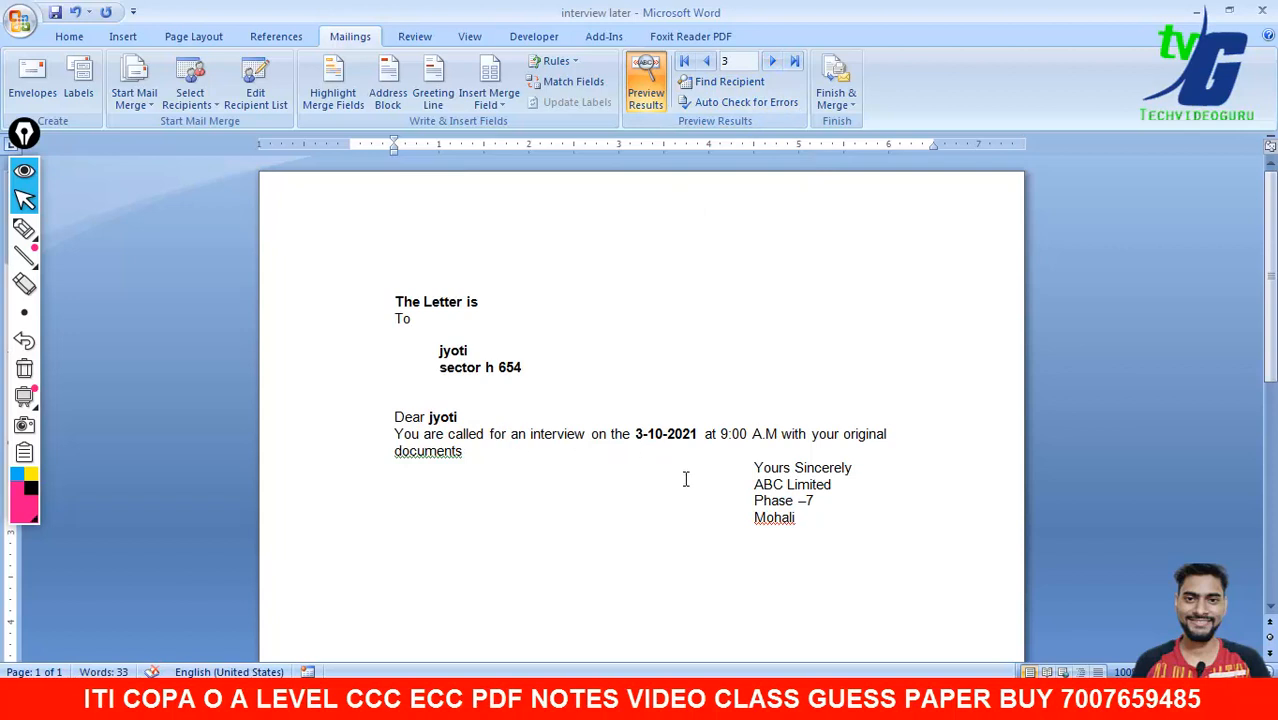
pyautogui.click(772, 62)
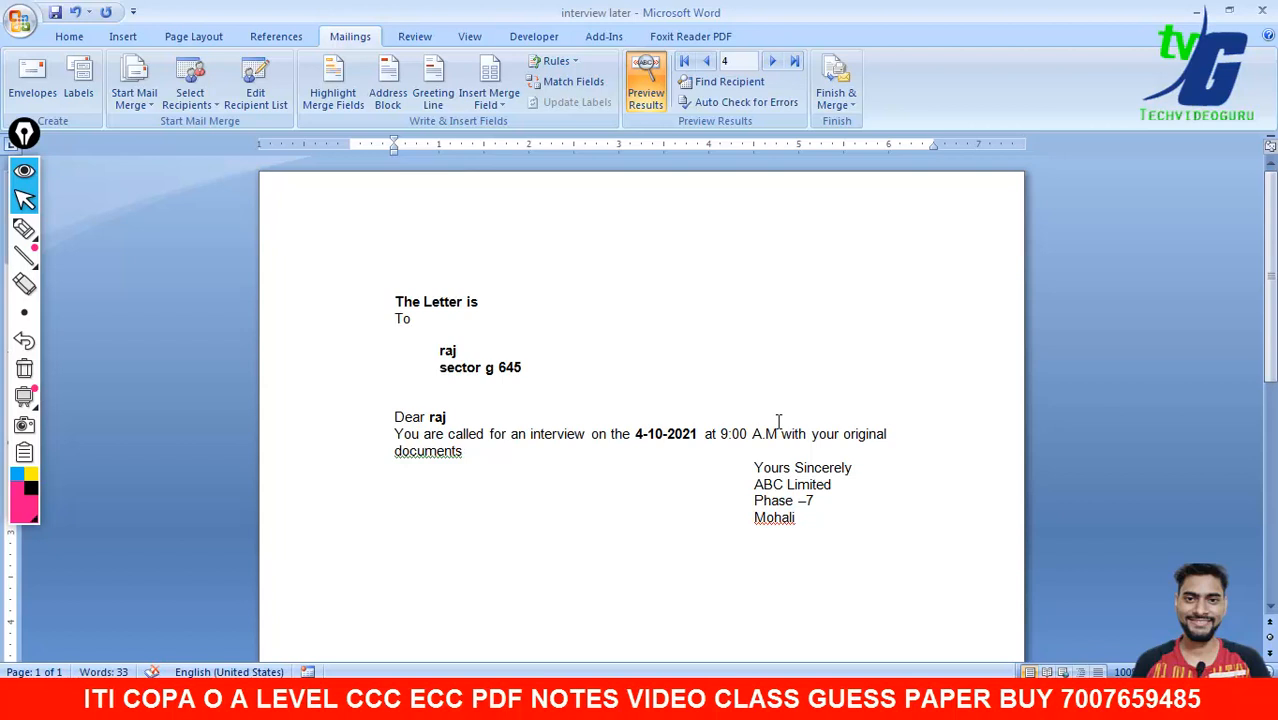
pyautogui.click(688, 251)
# - Insert the logotech picture from the Desktop into the interview letter
pyautogui.click(130, 42)
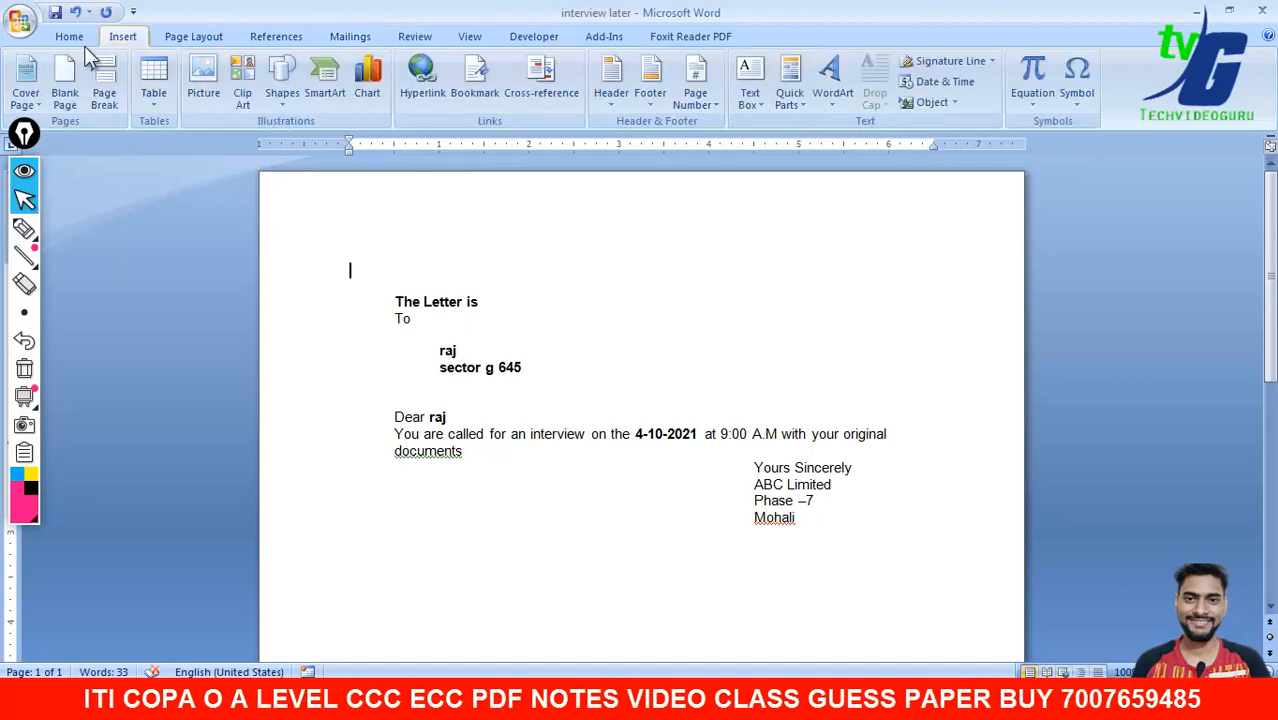
pyautogui.click(207, 95)
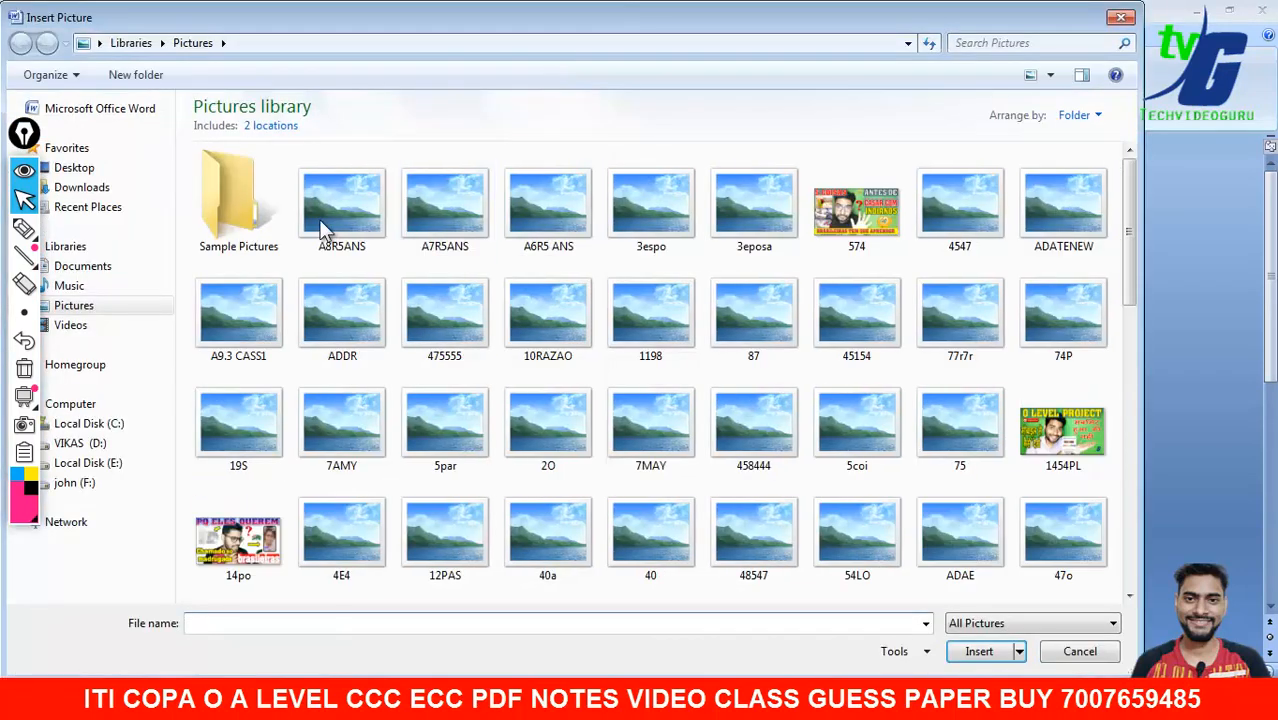
pyautogui.click(74, 167)
pyautogui.write('lo')
pyautogui.press('Return')
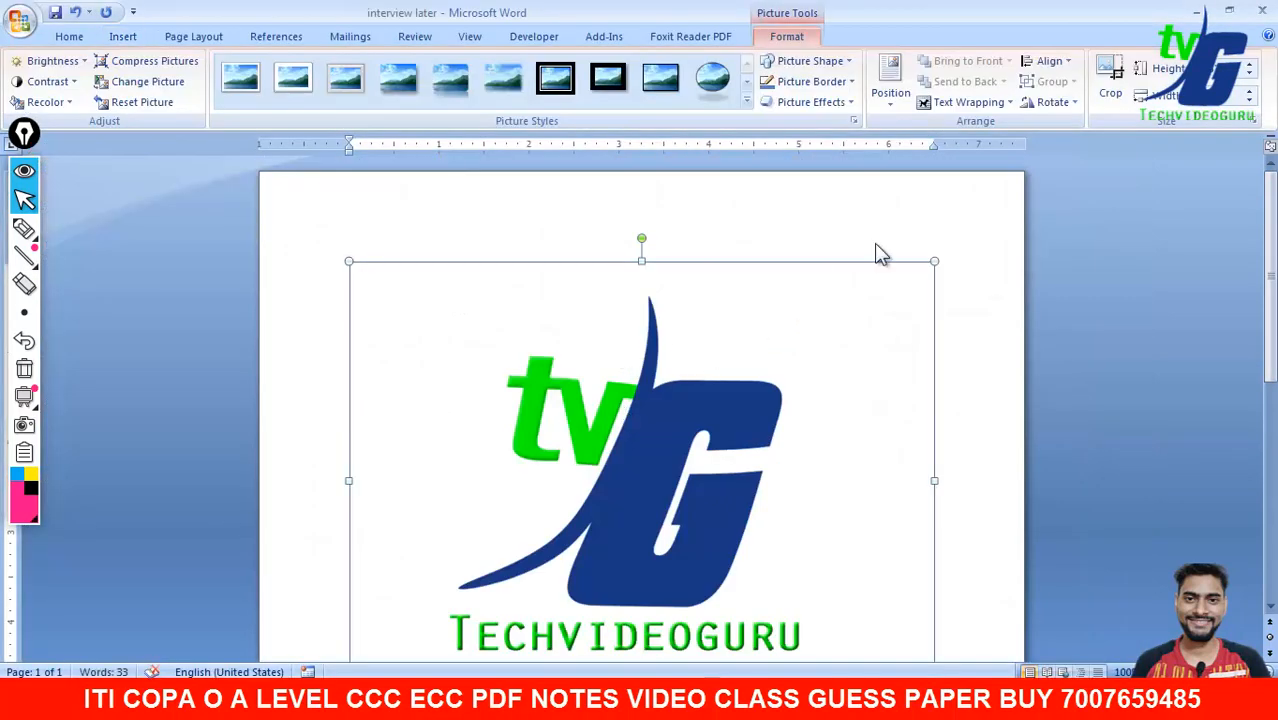
# - Wrap the logo in front of text, shrink it and move it to the top right
pyautogui.click(980, 104)
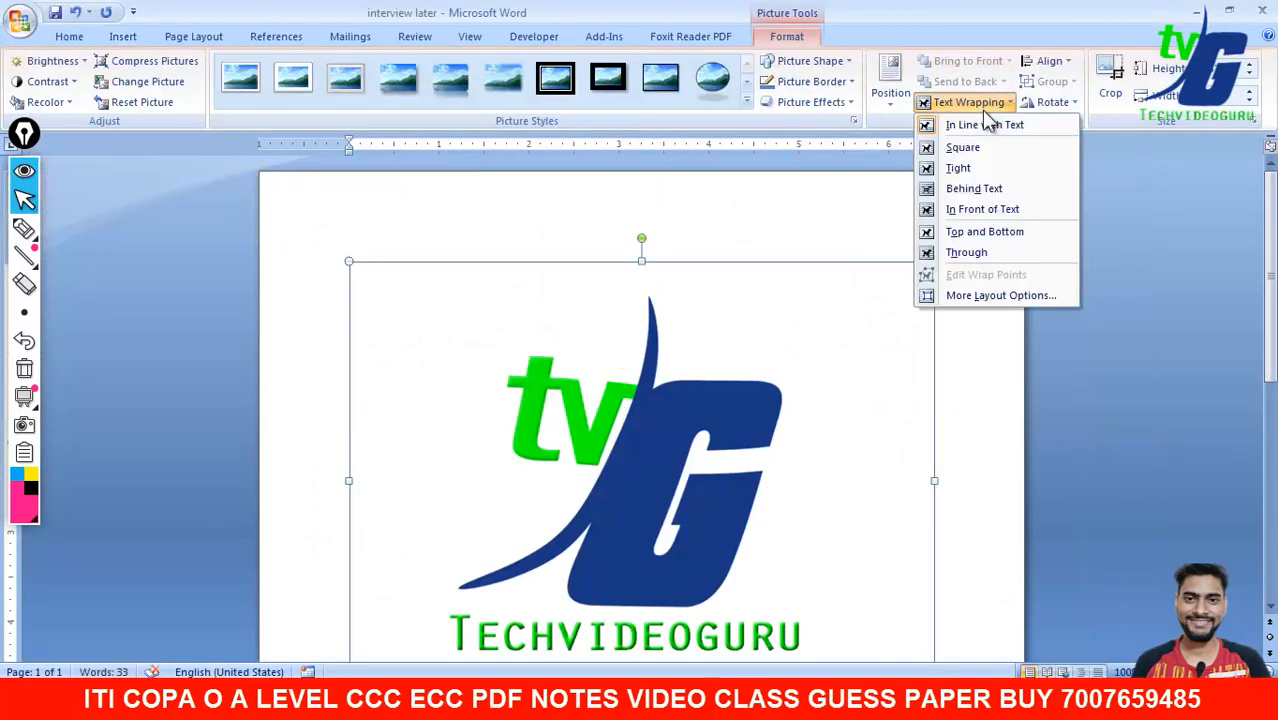
pyautogui.click(983, 212)
pyautogui.moveTo(348, 262); pyautogui.dragTo(470, 372)
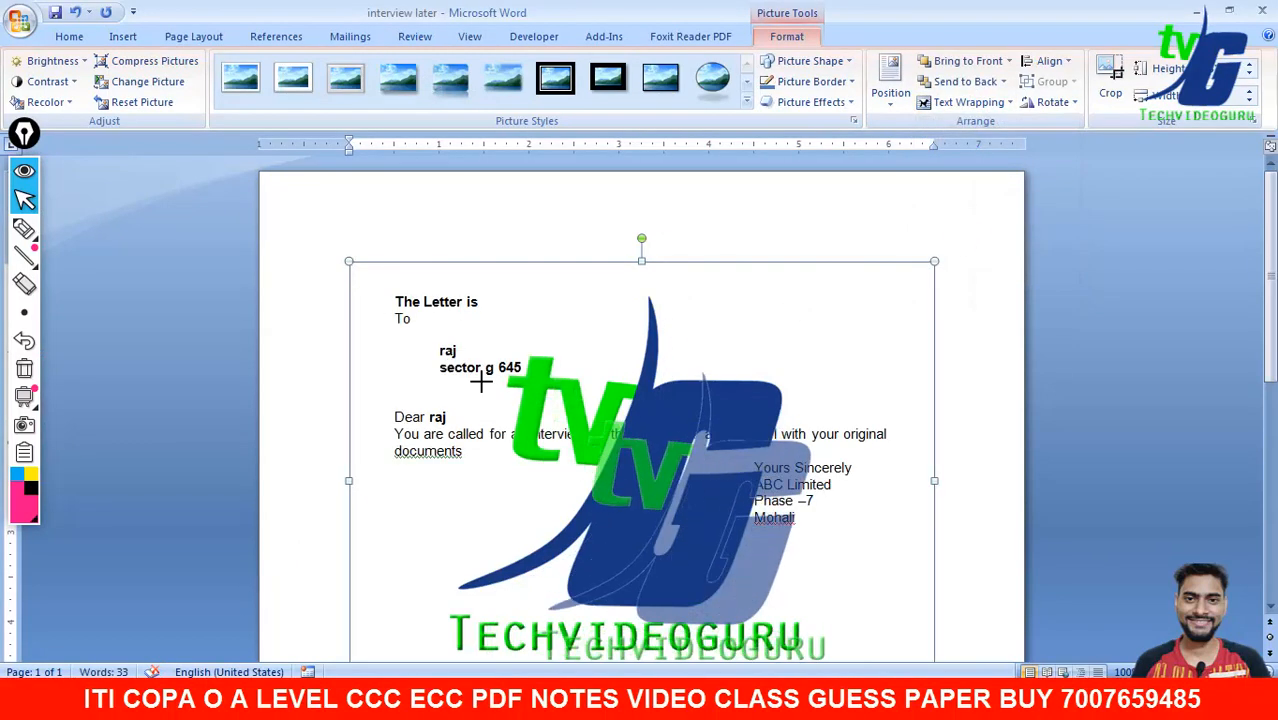
pyautogui.moveTo(542, 422); pyautogui.dragTo(476, 302)
pyautogui.moveTo(409, 216); pyautogui.dragTo(699, 433)
pyautogui.moveTo(784, 493); pyautogui.dragTo(817, 300)
pyautogui.click(1117, 325)
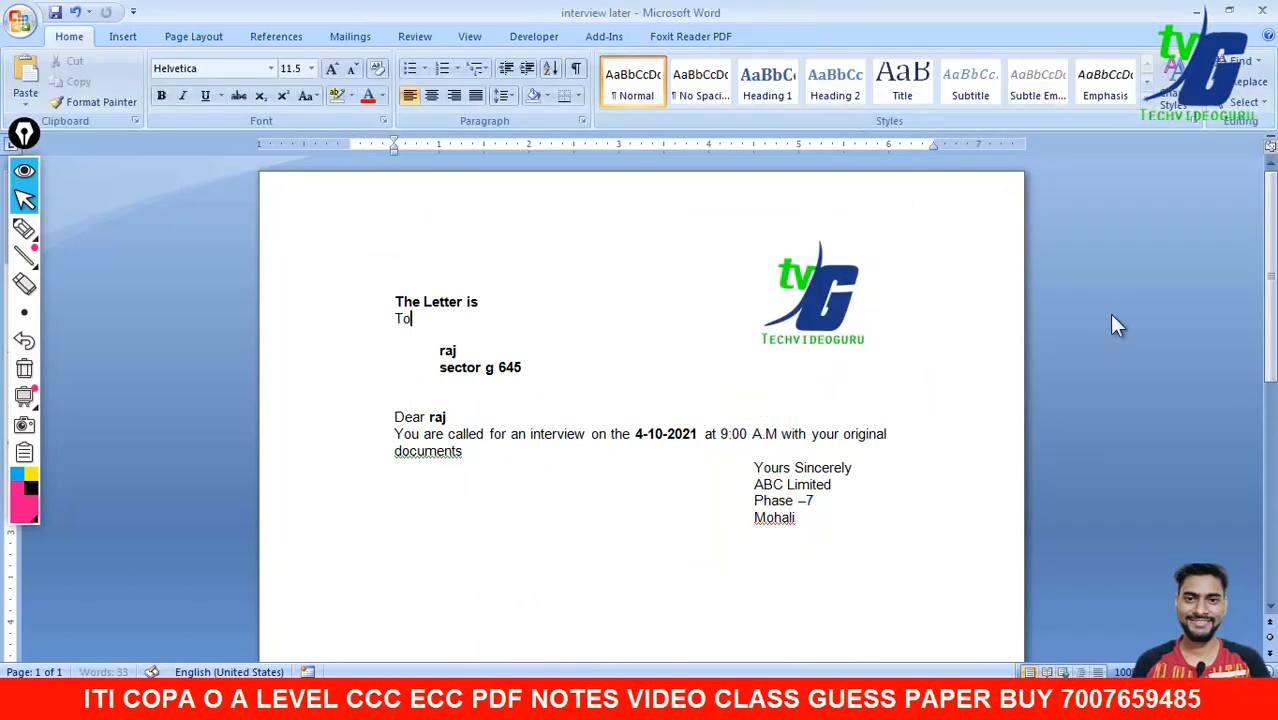
pyautogui.moveTo(1270, 304)
pyautogui.mouseDown()
pyautogui.moveTo(1272, 500)
pyautogui.moveTo(1277, 288)
pyautogui.mouseUp()
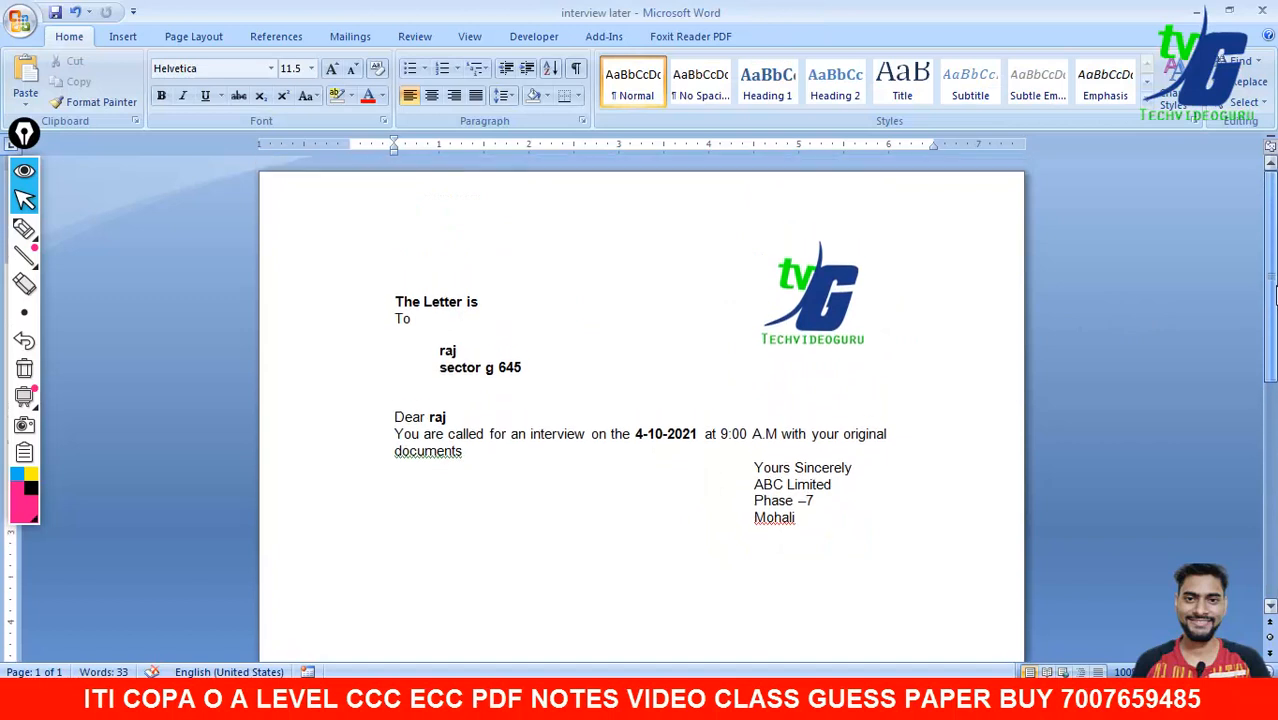
# - Merge all records into a new Letters1 document of individual letters and minimize it
pyautogui.click(362, 37)
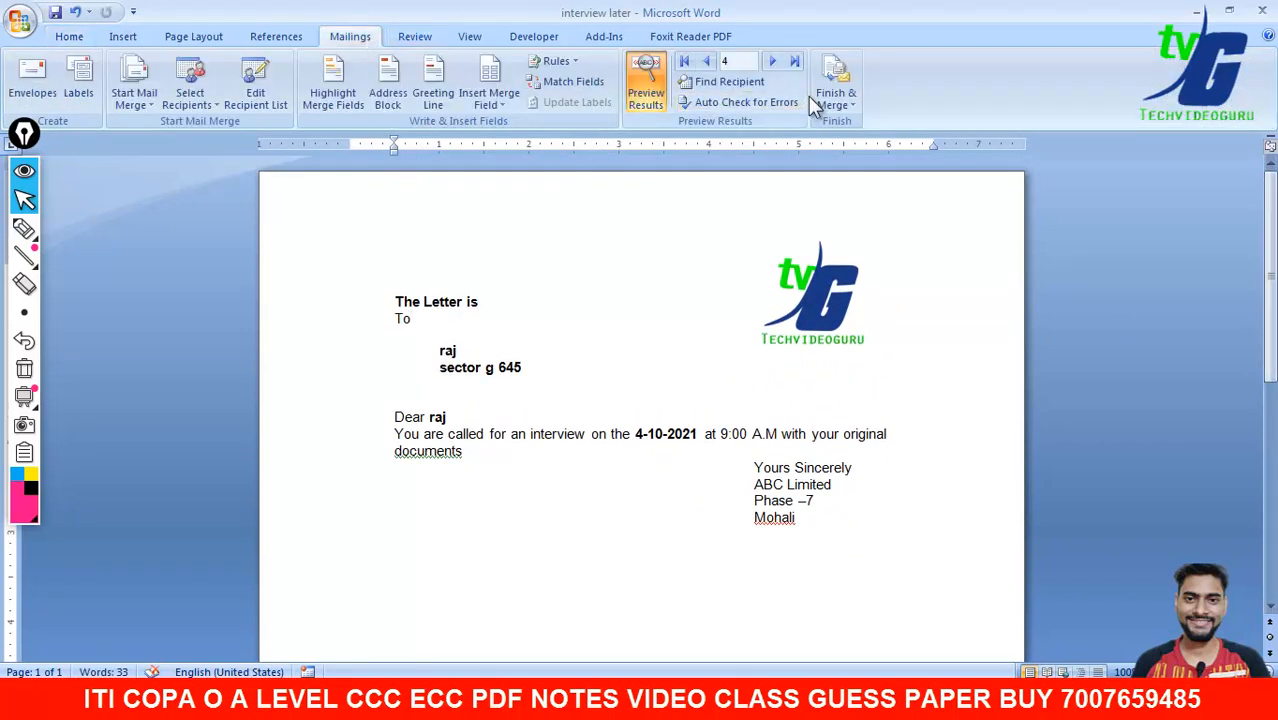
pyautogui.click(840, 98)
pyautogui.click(857, 129)
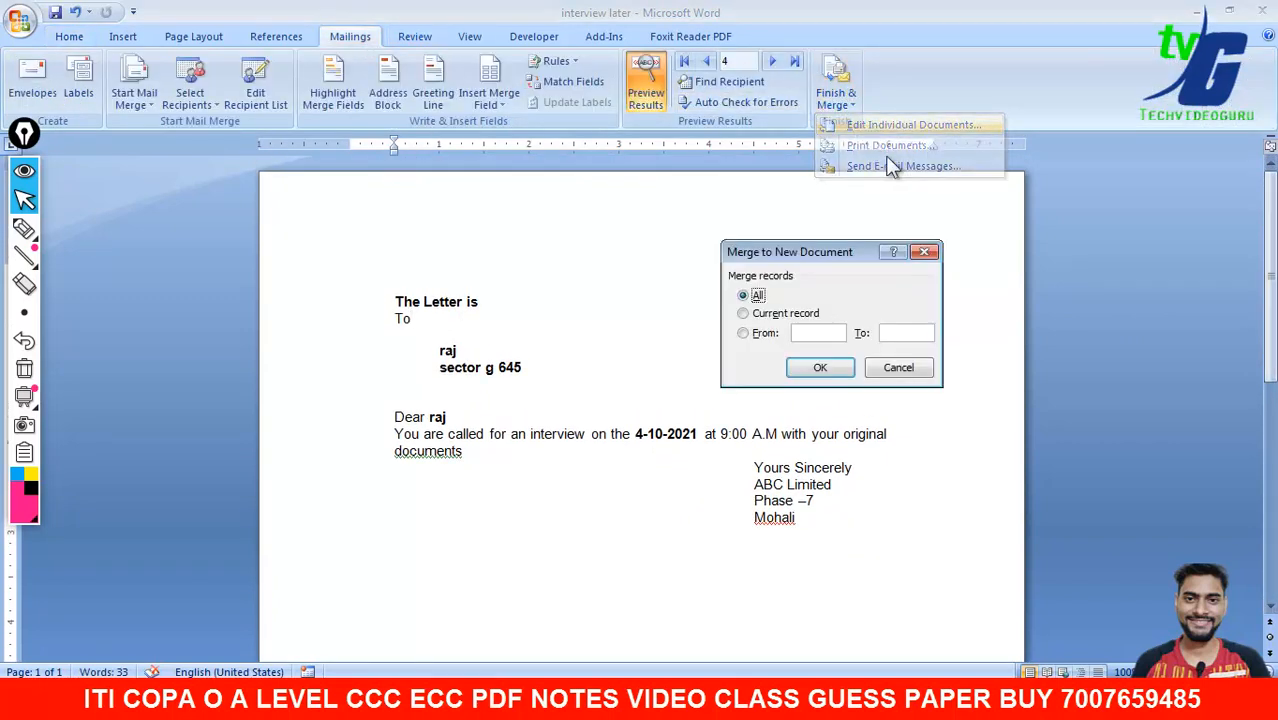
pyautogui.click(822, 366)
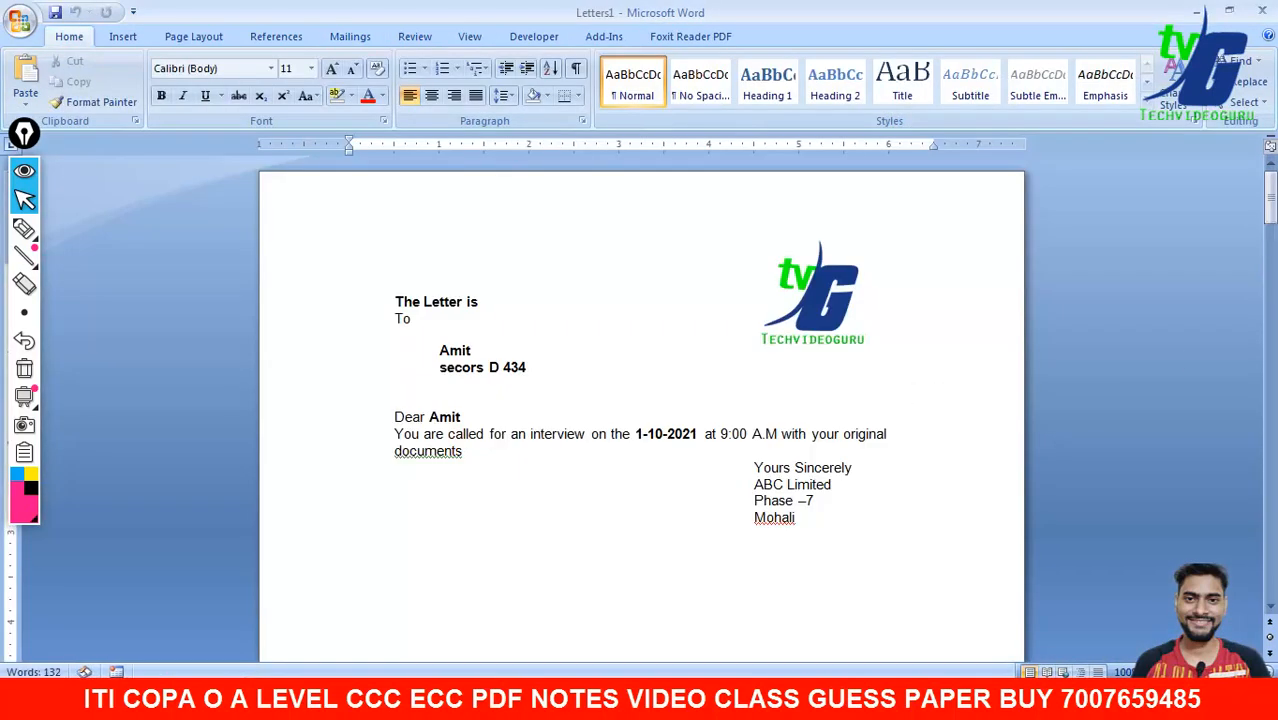
pyautogui.moveTo(1273, 215); pyautogui.dragTo(1271, 185)
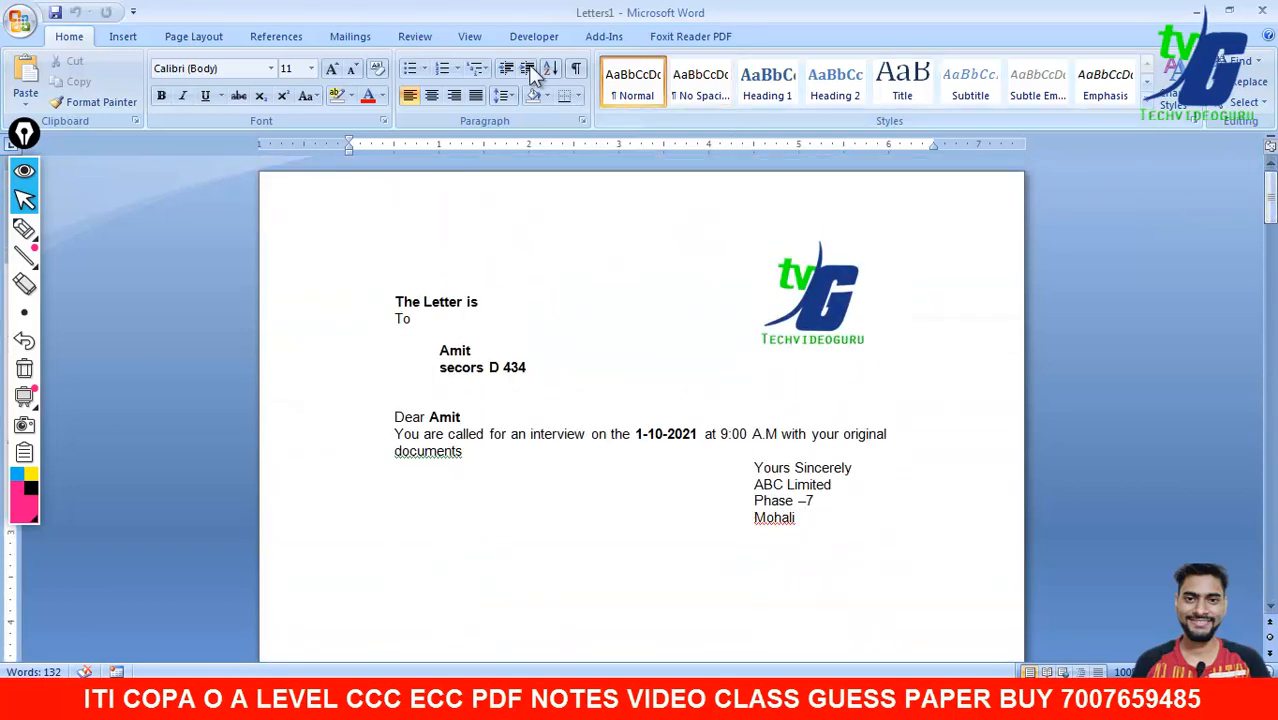
pyautogui.click(1197, 11)
pyautogui.click(840, 100)
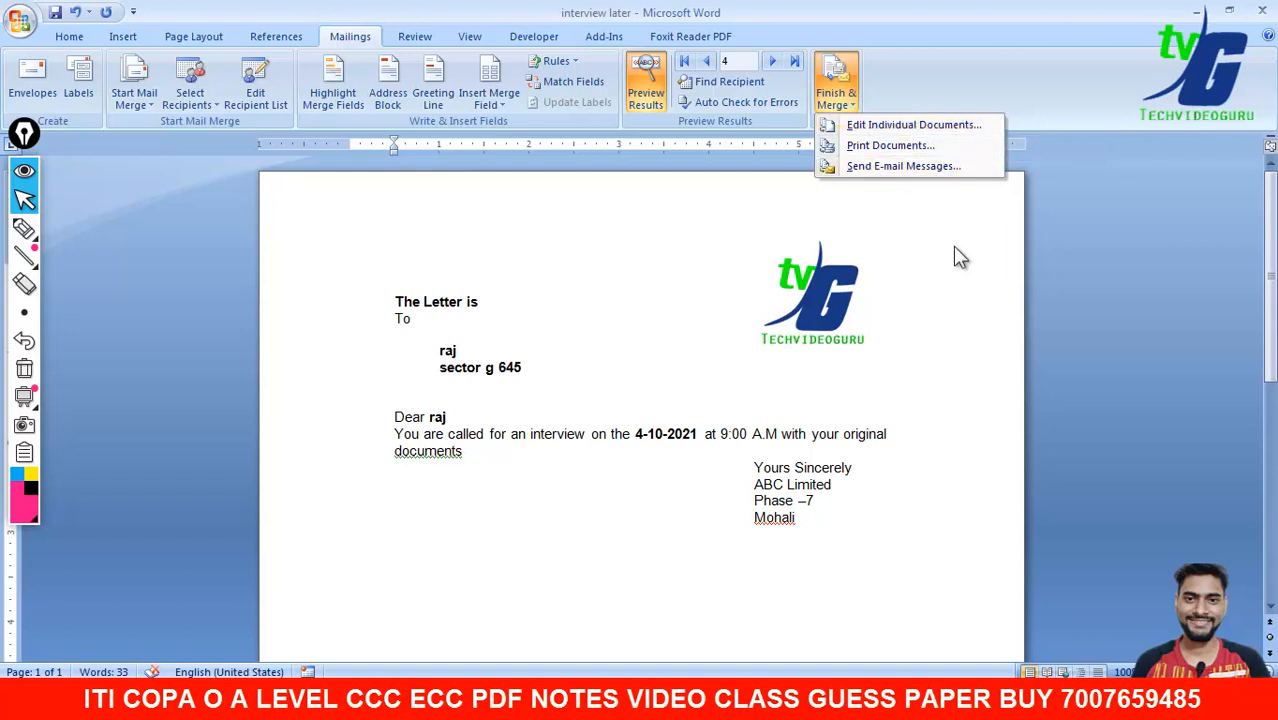
pyautogui.click(955, 288)
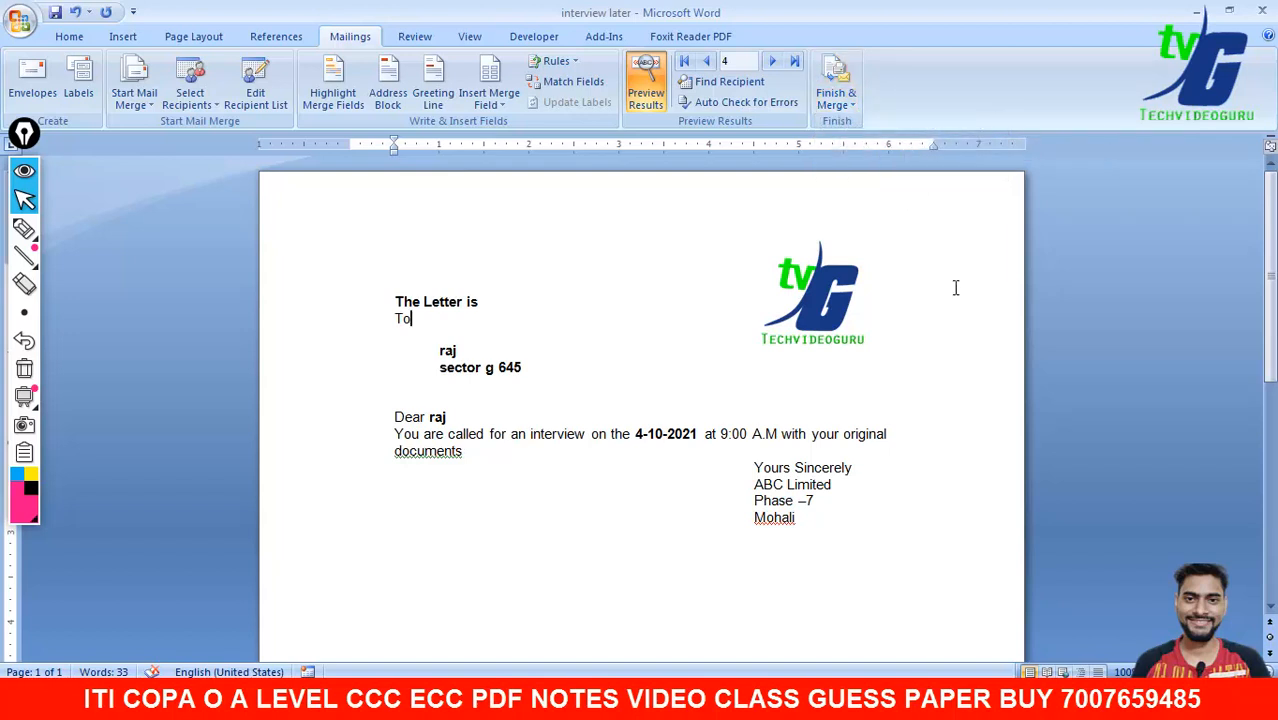
# - Switch from the 2019 syllabus PDF to O LEVEL NEW SYLLABUS 2020.pdf in Adobe Reader
pyautogui.moveTo(860, 700)
pyautogui.click(886, 622)
pyautogui.scroll(10, 414, 486)
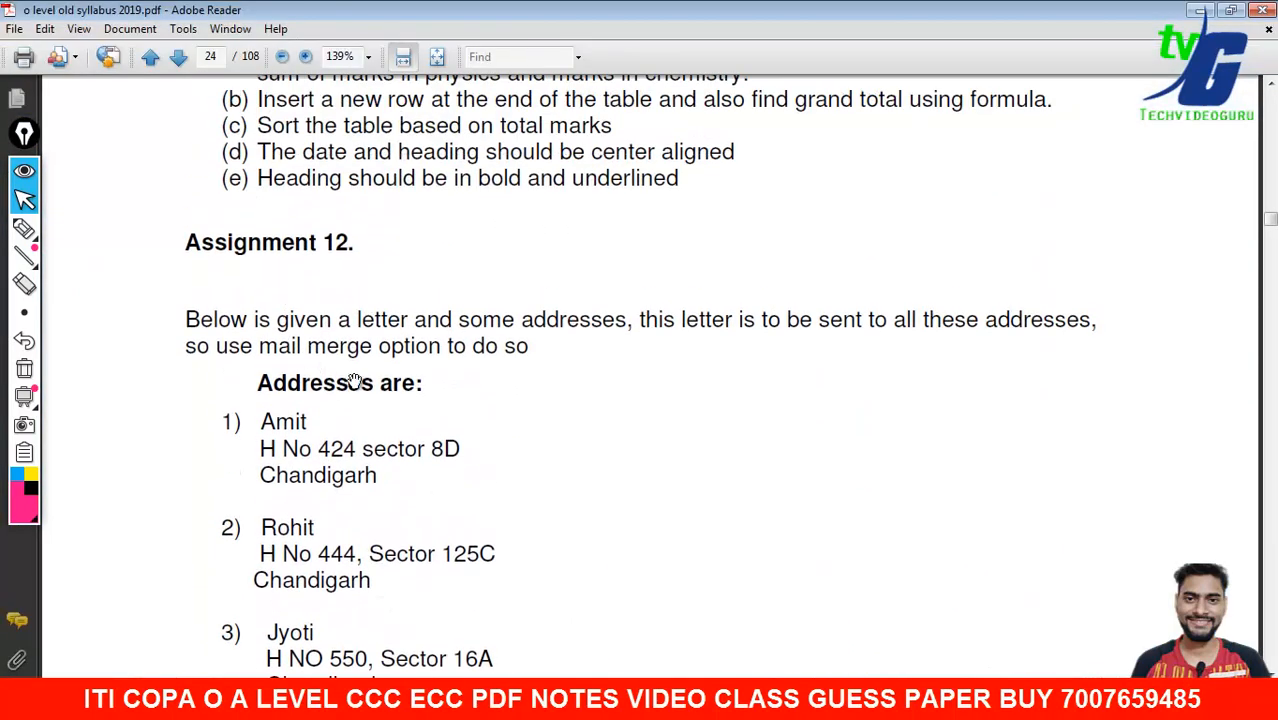
pyautogui.scroll(-10, 400, 510)
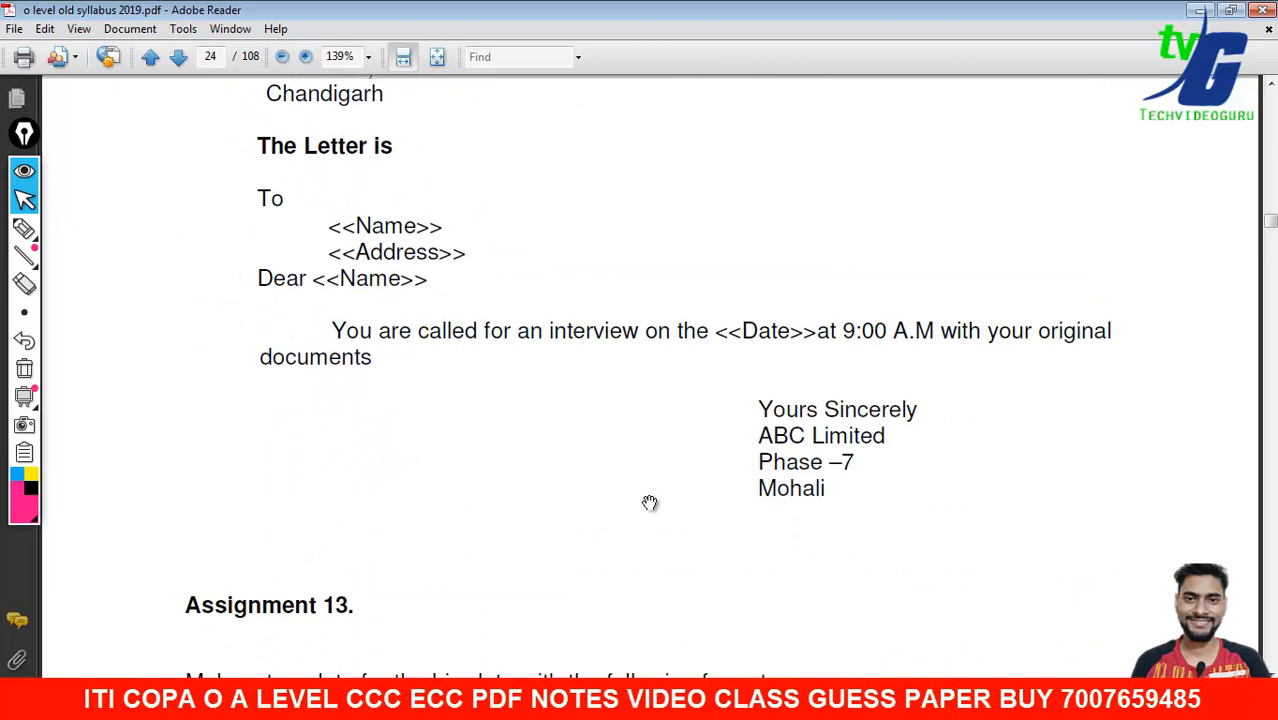
pyautogui.moveTo(860, 700)
pyautogui.click(880, 652)
# - Scroll the 2020 syllabus to task xi, the bio-data template with Name, Father's Name, Date of Birth, Age, Address
pyautogui.scroll(-4, 500, 330)
pyautogui.scroll(6, 445, 290)
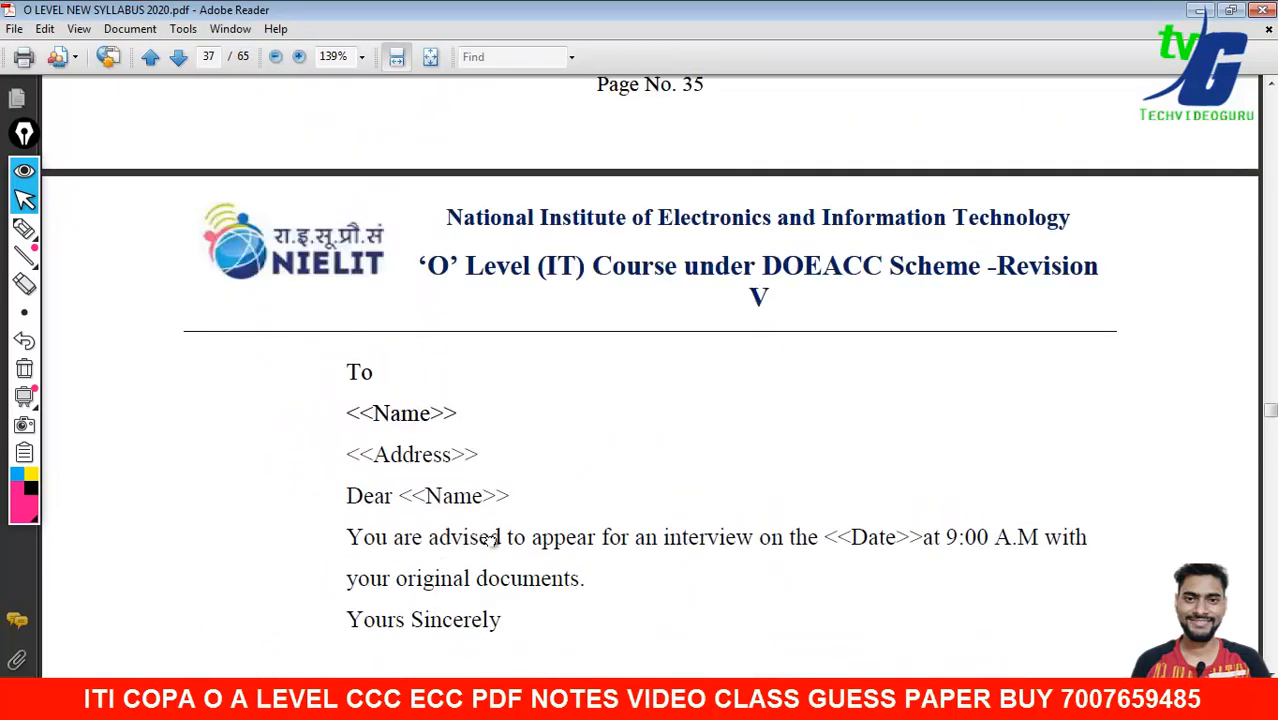
pyautogui.scroll(9, 490, 481)
pyautogui.scroll(-5, 440, 519)
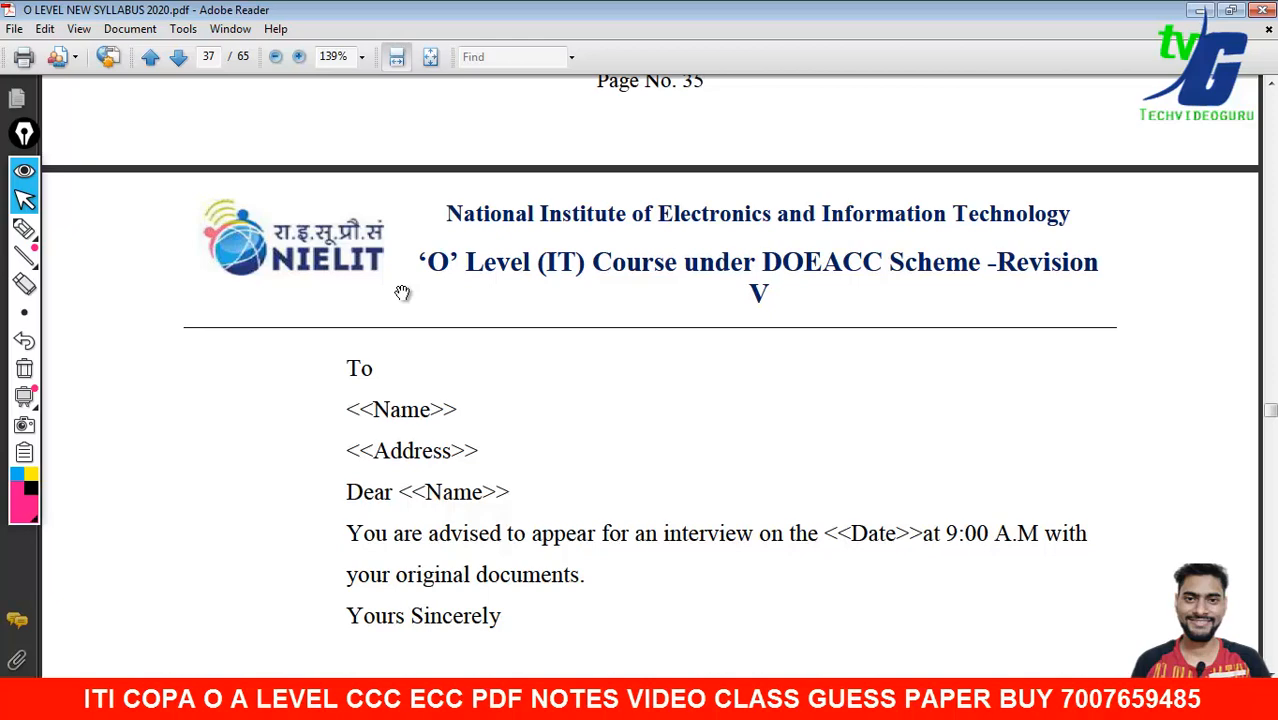
pyautogui.scroll(-6, 402, 293)
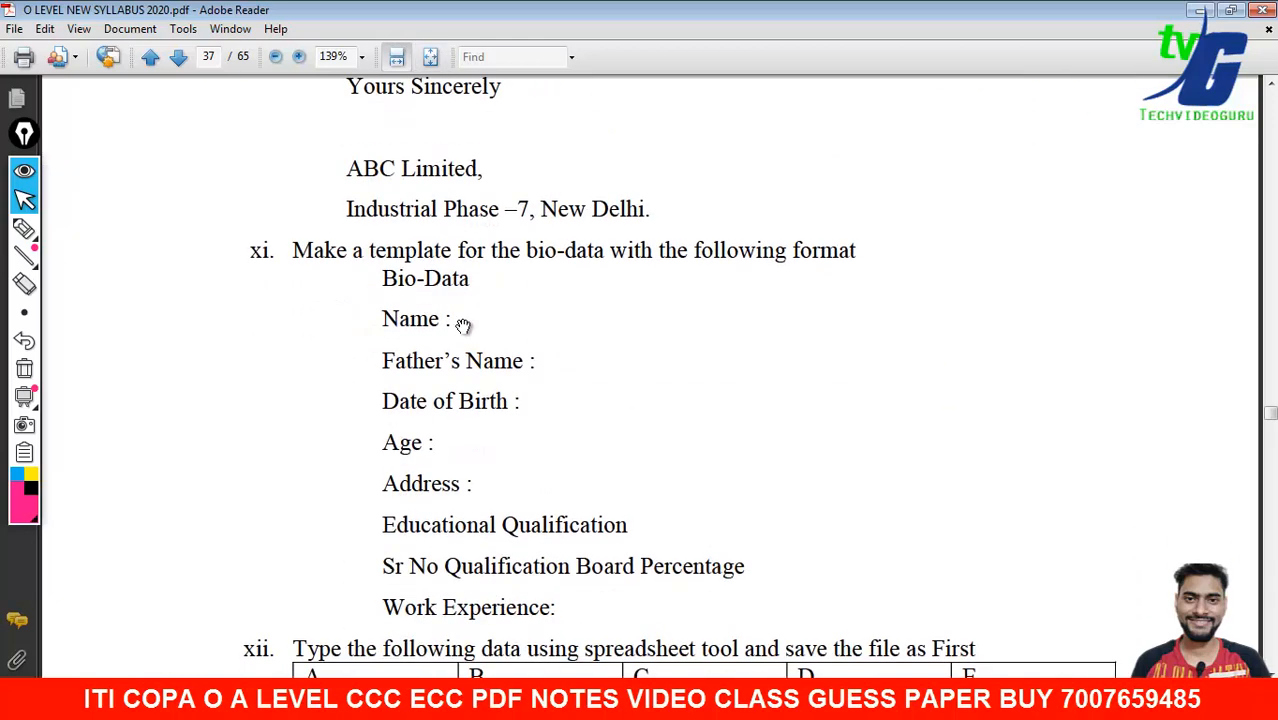
pyautogui.scroll(2, 602, 440)
pyautogui.scroll(1, 597, 510)
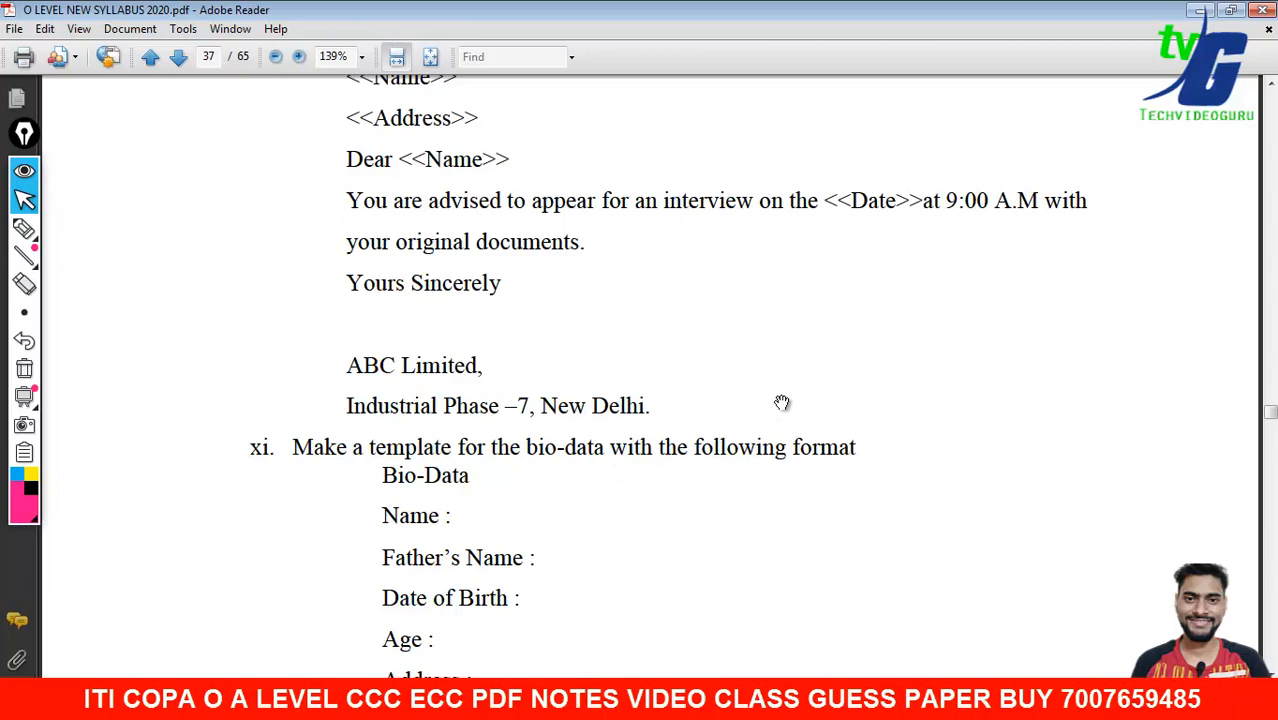
pyautogui.moveTo(753, 496); pyautogui.dragTo(692, 254)
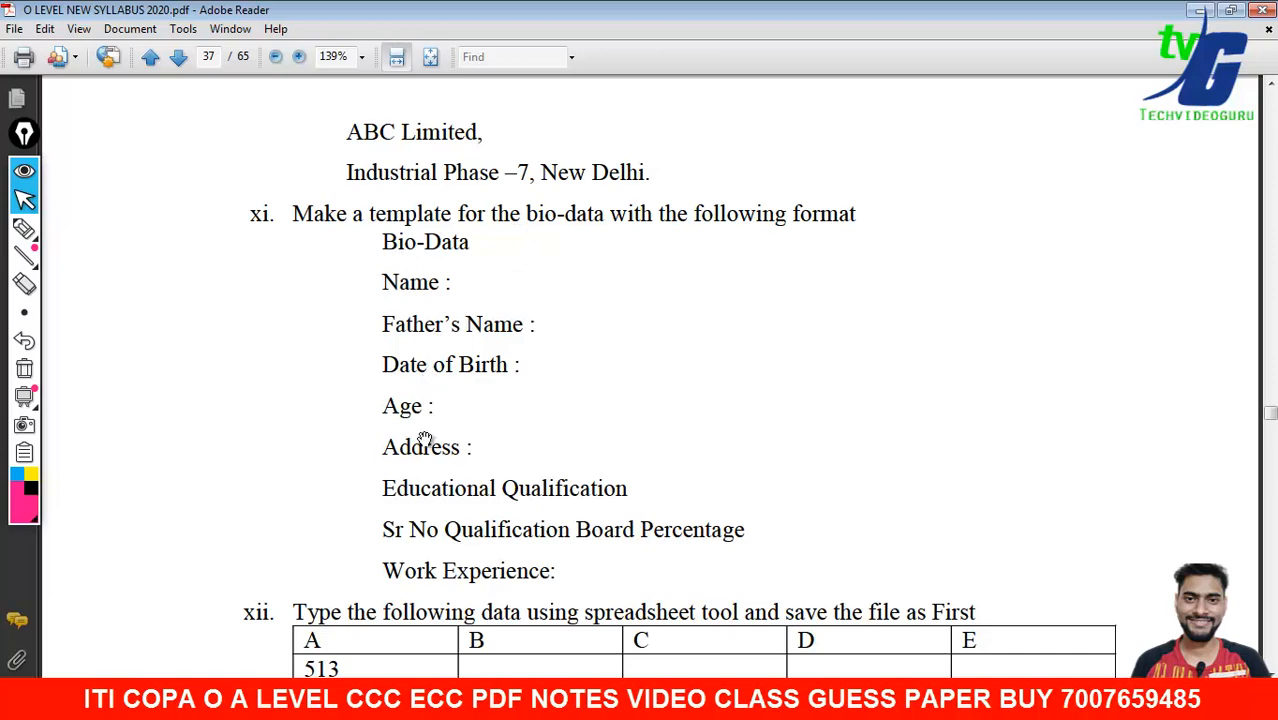
pyautogui.scroll(-3, 430, 590)
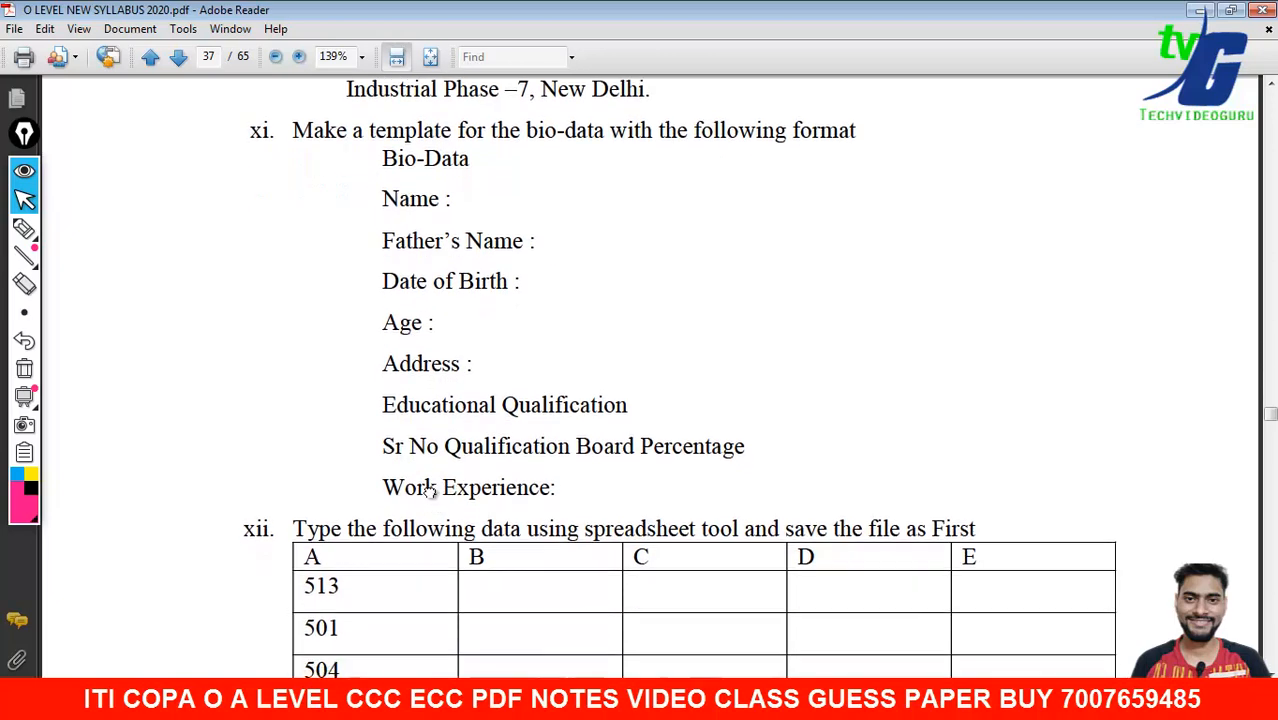
pyautogui.scroll(3, 417, 511)
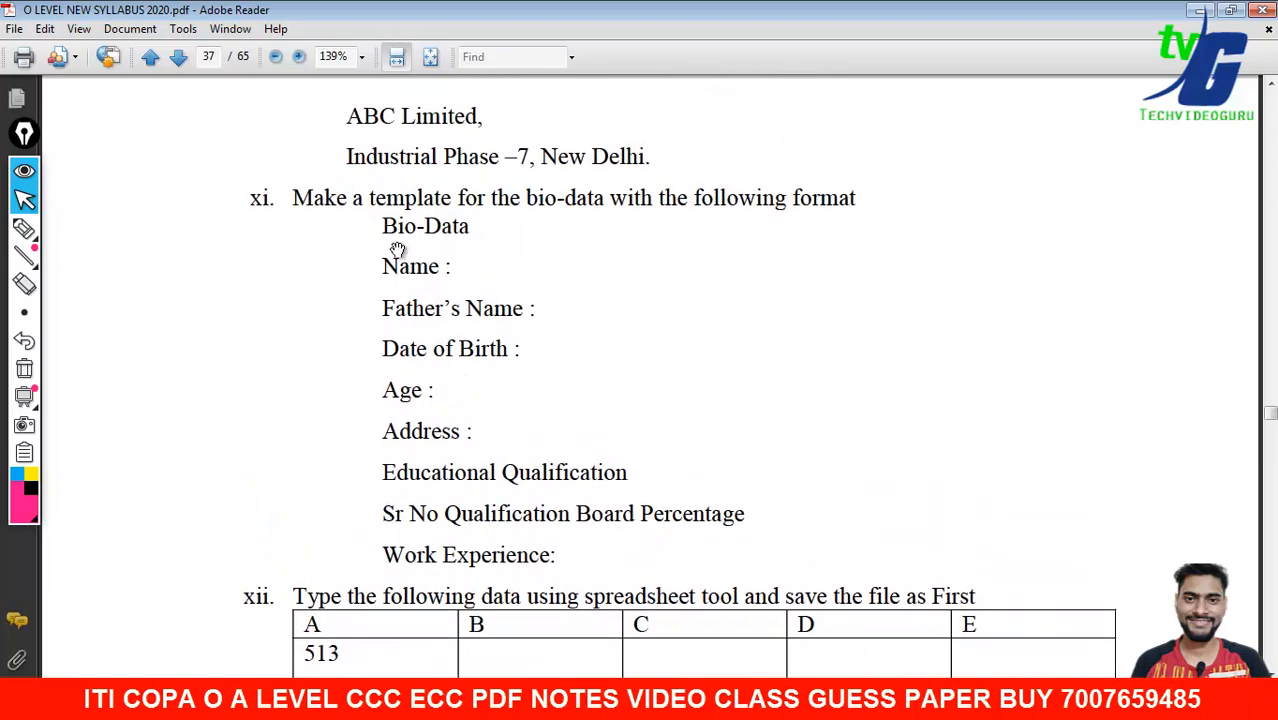
pyautogui.rightClick(461, 227)
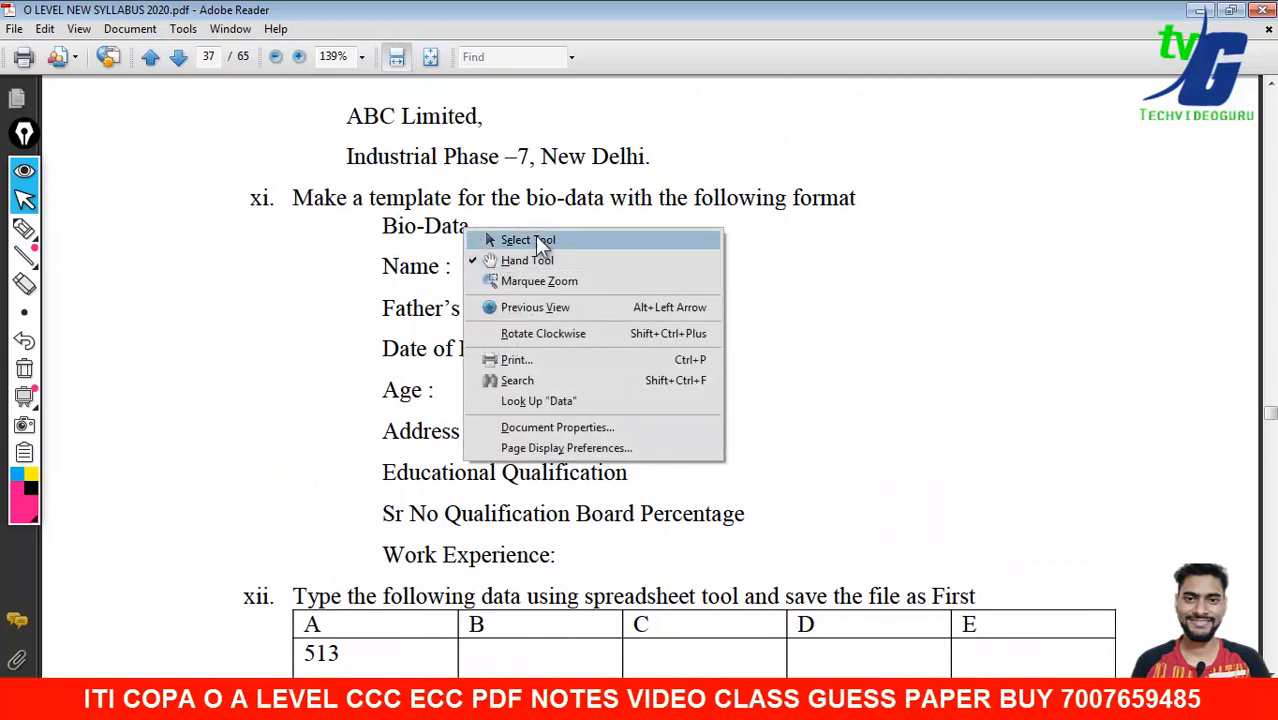
pyautogui.click(745, 207)
# - Launch Word with a blank document and place its window beside the syllabus PDF
pyautogui.press('super')
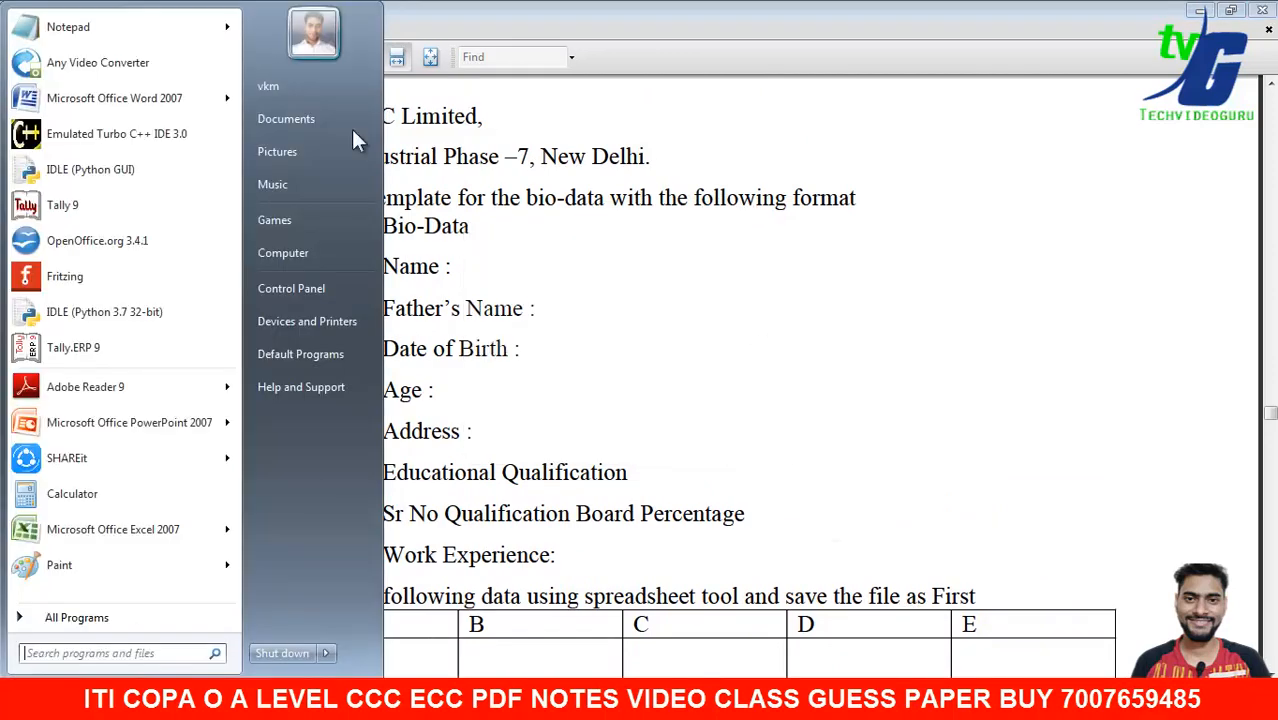
pyautogui.click(142, 102)
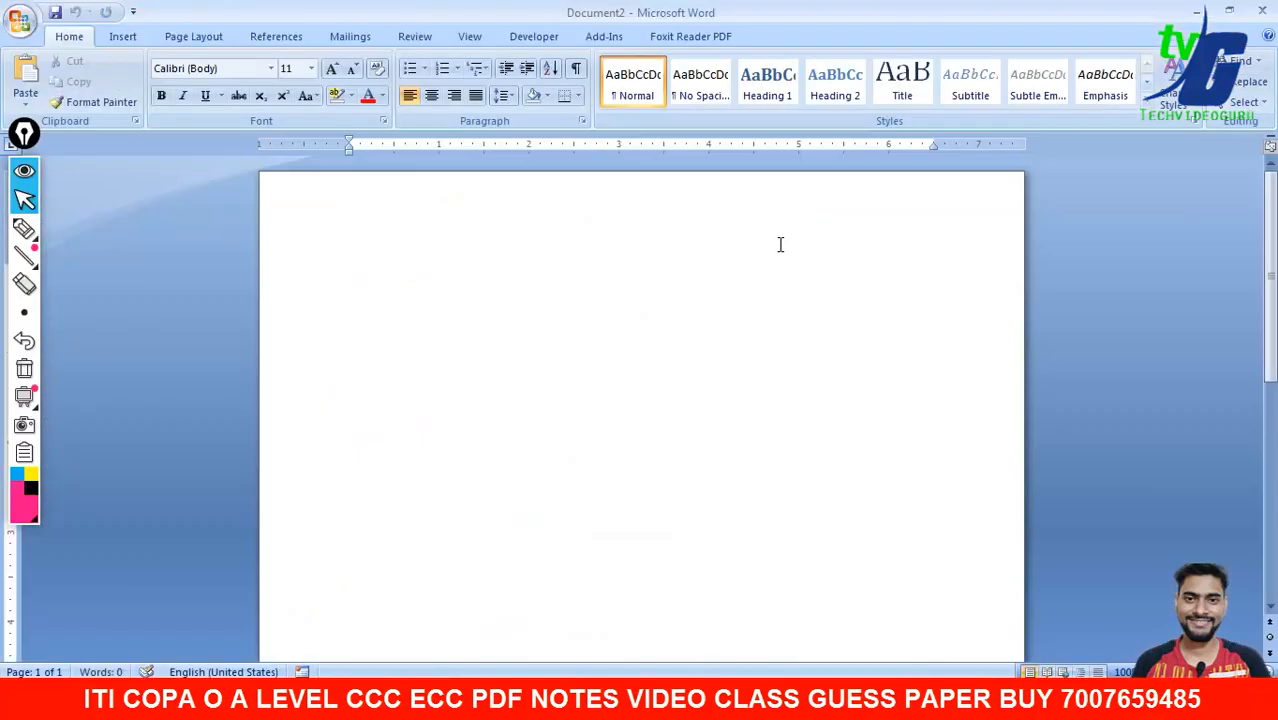
pyautogui.doubleClick(535, 12)
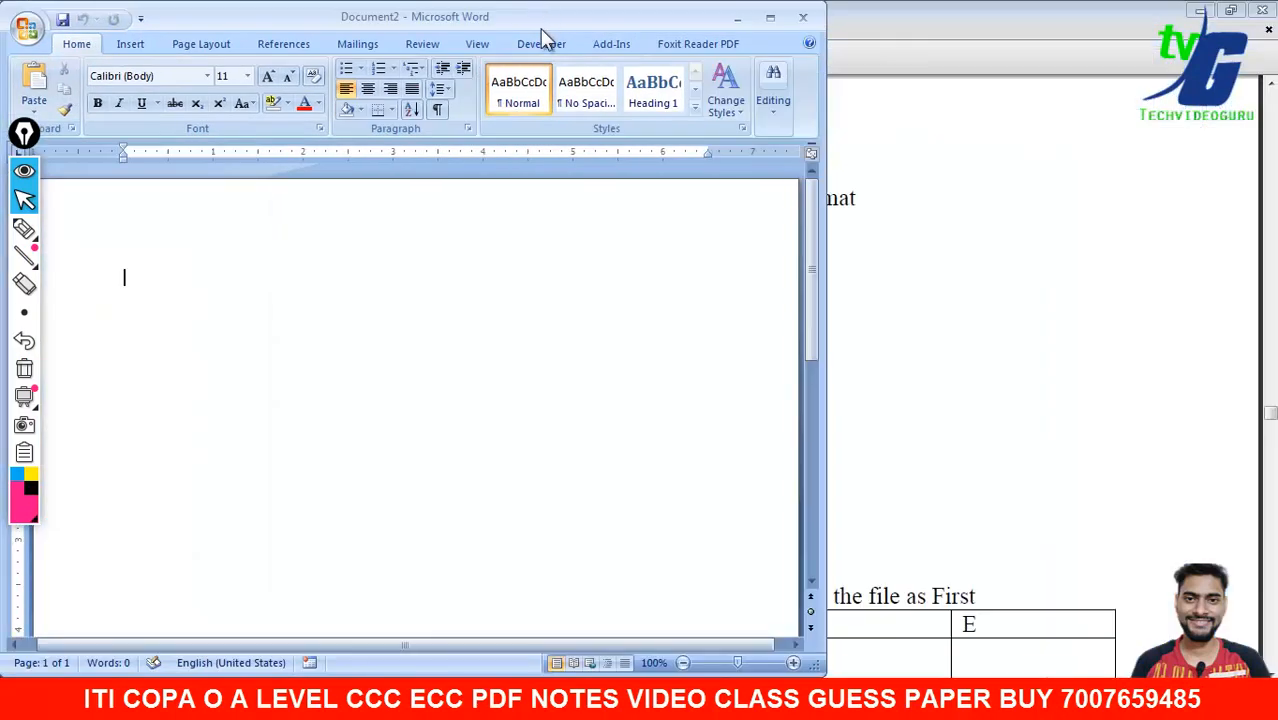
pyautogui.moveTo(284, 22); pyautogui.dragTo(859, 47)
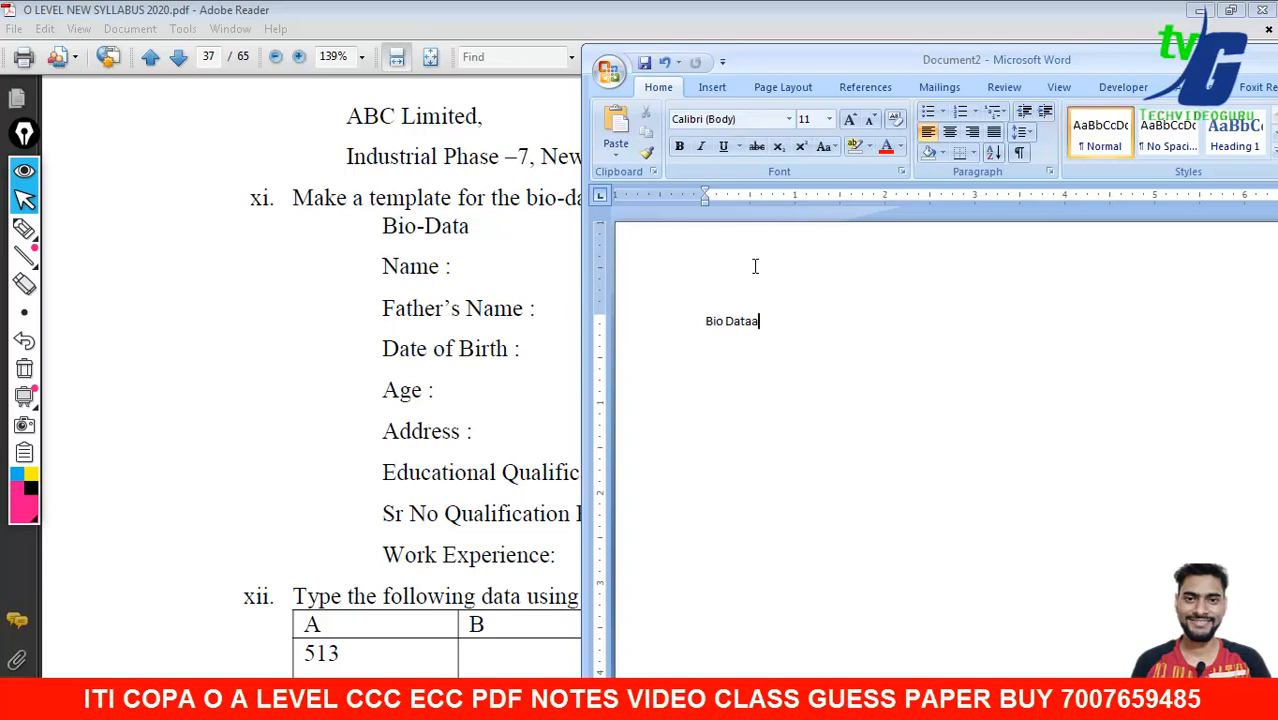
# - Make the Bio Data title bold and enlarge it to 26 pt
pyautogui.hotkey('ctrl', 'a')
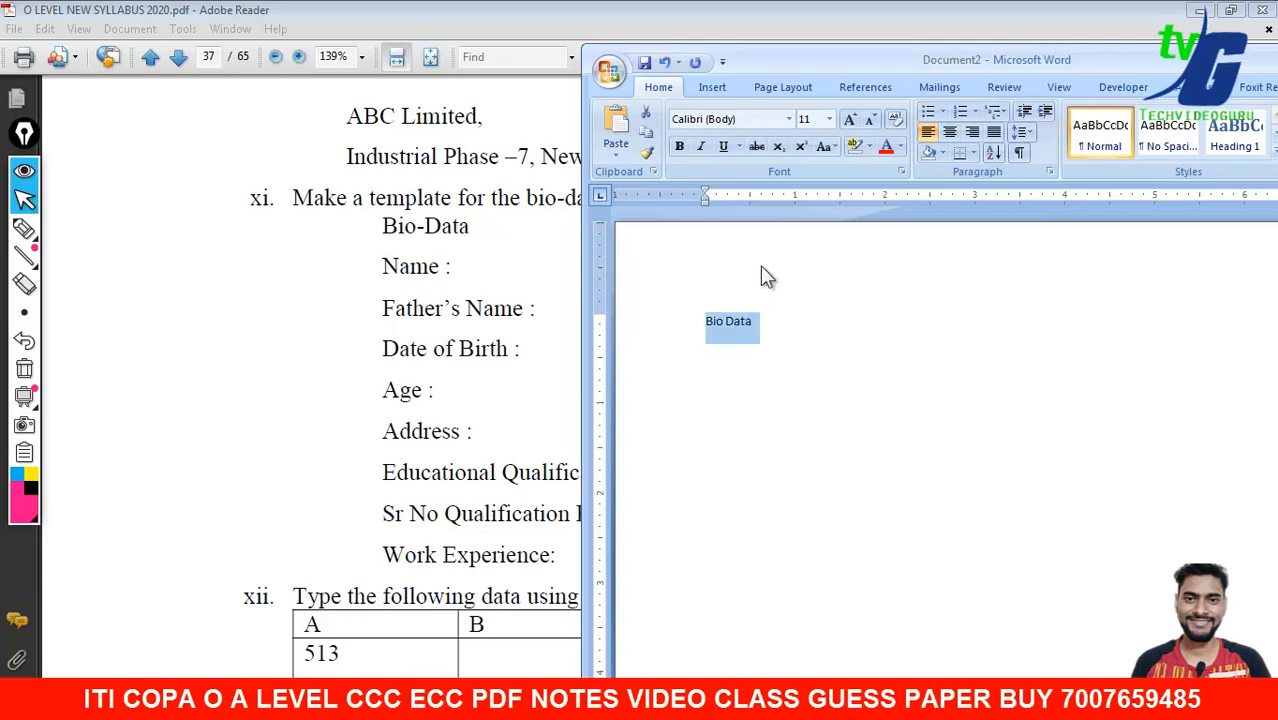
pyautogui.click(679, 146)
pyautogui.click(850, 119)
pyautogui.click(850, 119)
pyautogui.click(850, 119)
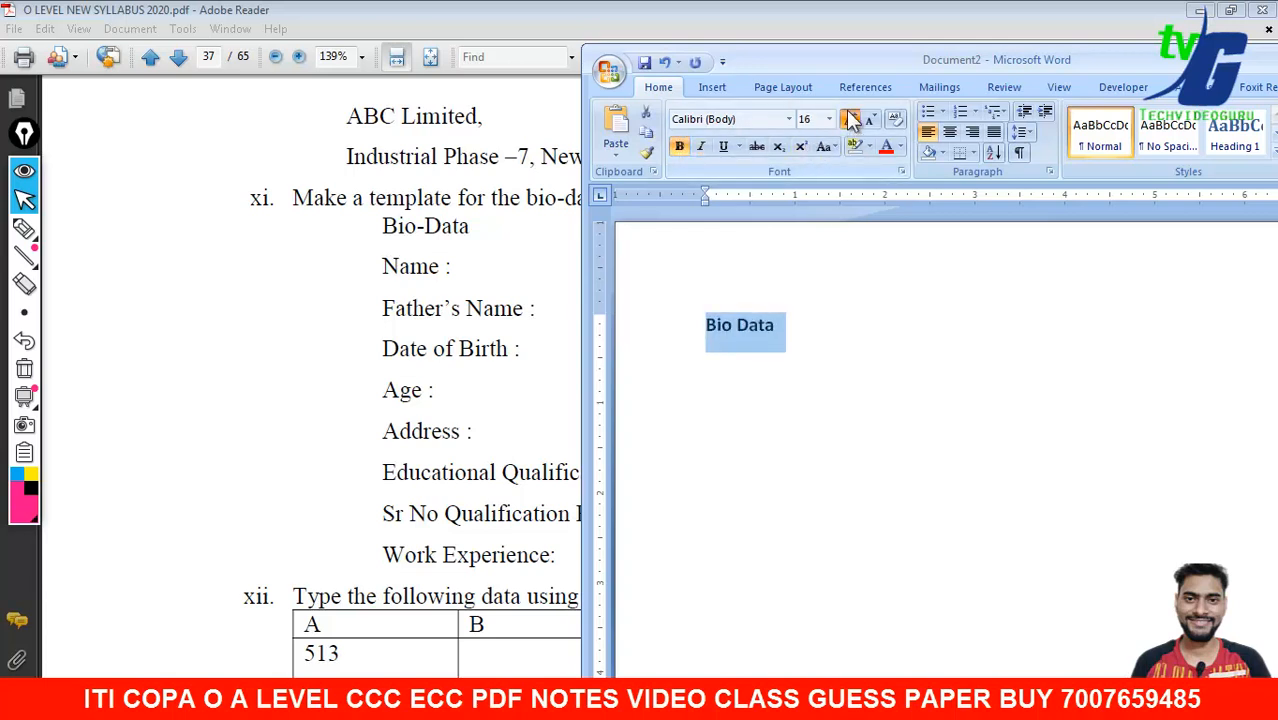
pyautogui.click(850, 119)
pyautogui.click(850, 119)
pyautogui.click(850, 119)
pyautogui.click(850, 119)
pyautogui.click(850, 119)
pyautogui.click(852, 371)
# - Type the labels Name, Father's Name, Date of Birth, Age, Address, Educational, Work Experience on separate lines
pyautogui.write(':-')
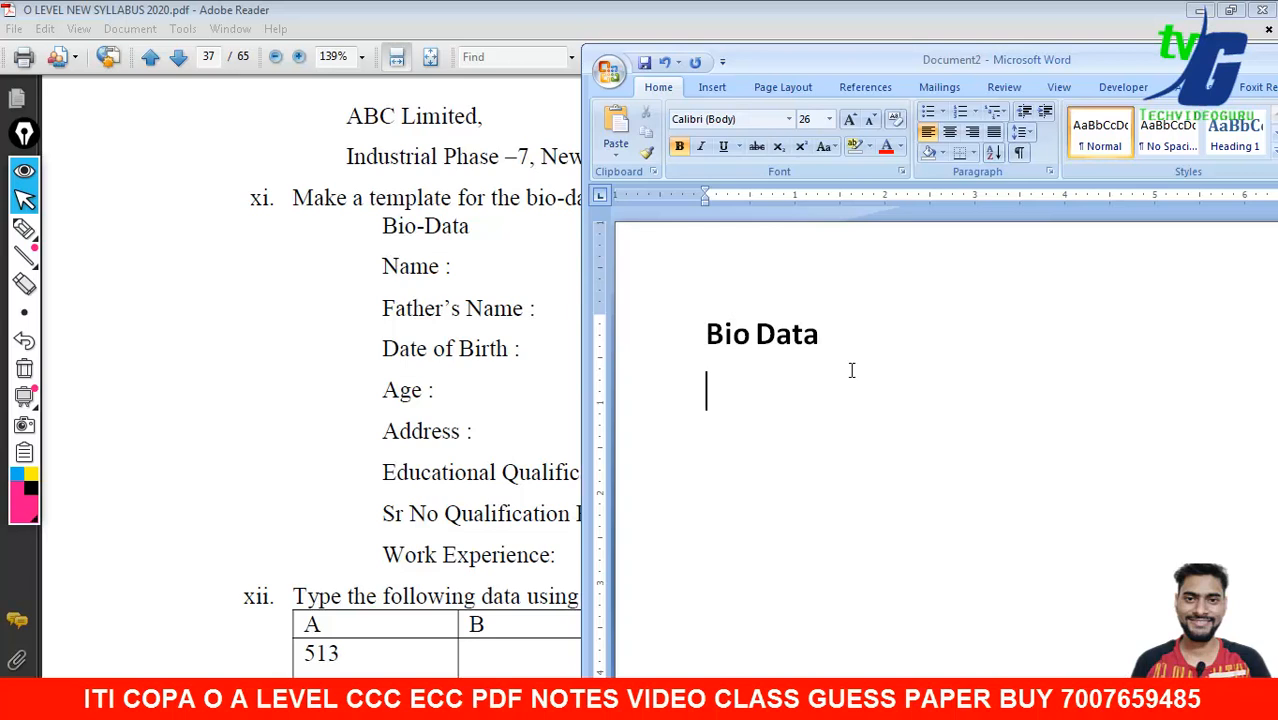
pyautogui.write('Name:')
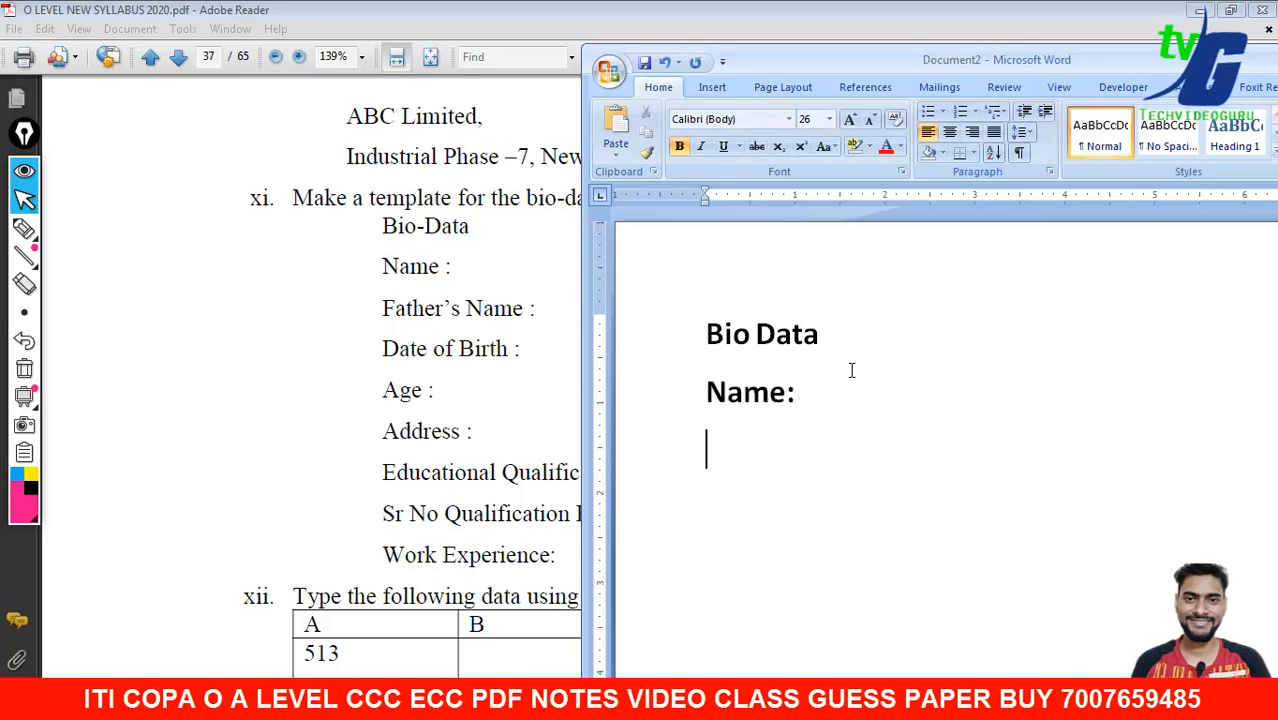
pyautogui.write('Father’')
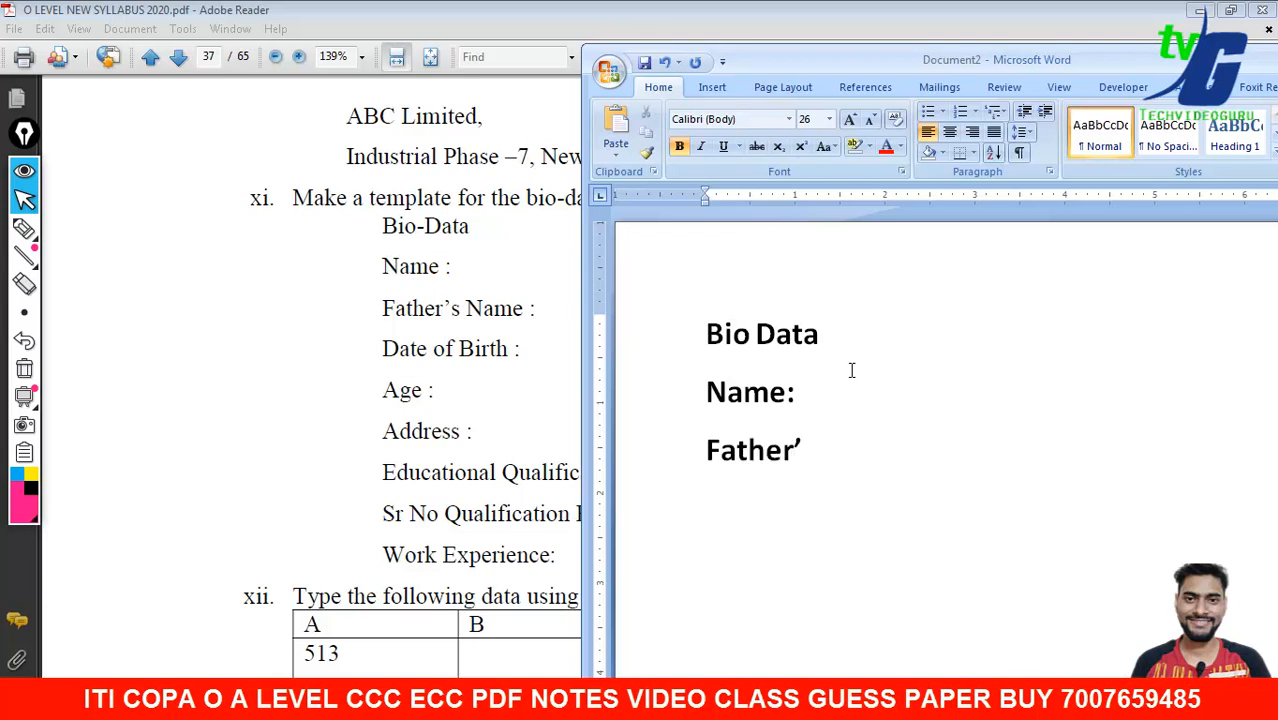
pyautogui.write("'s Name")
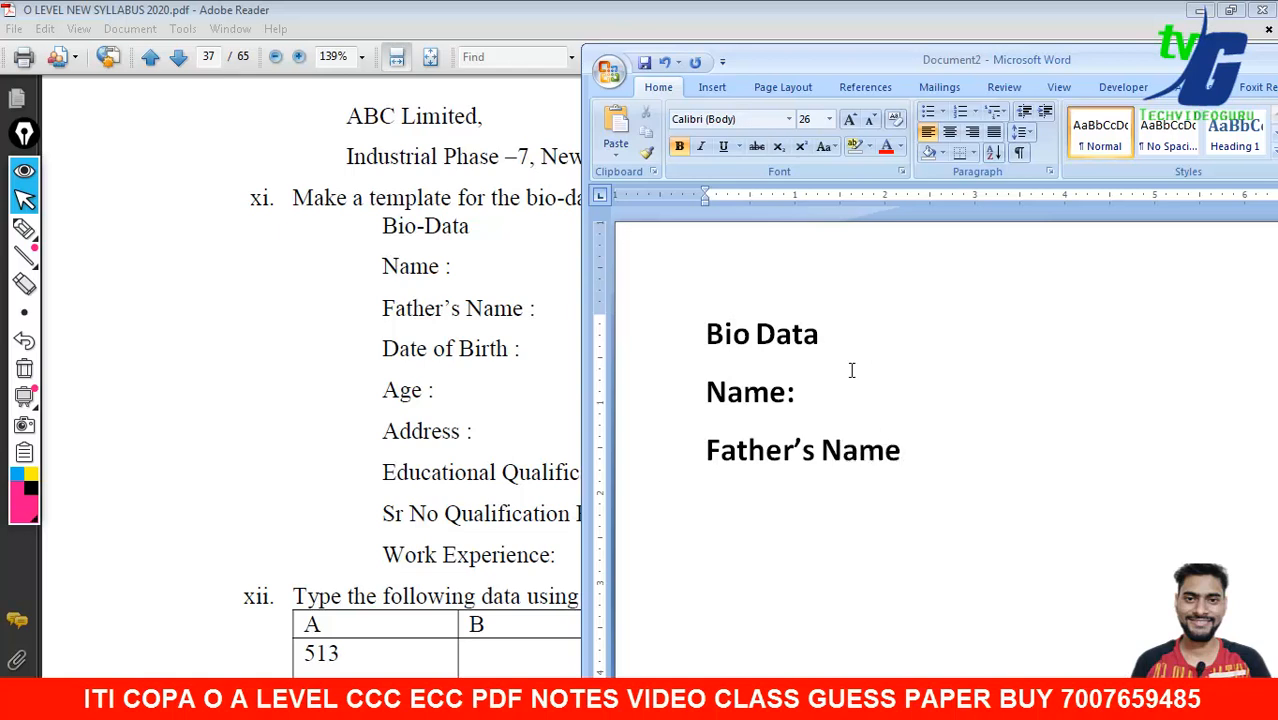
pyautogui.press('Return')
pyautogui.write('Date')
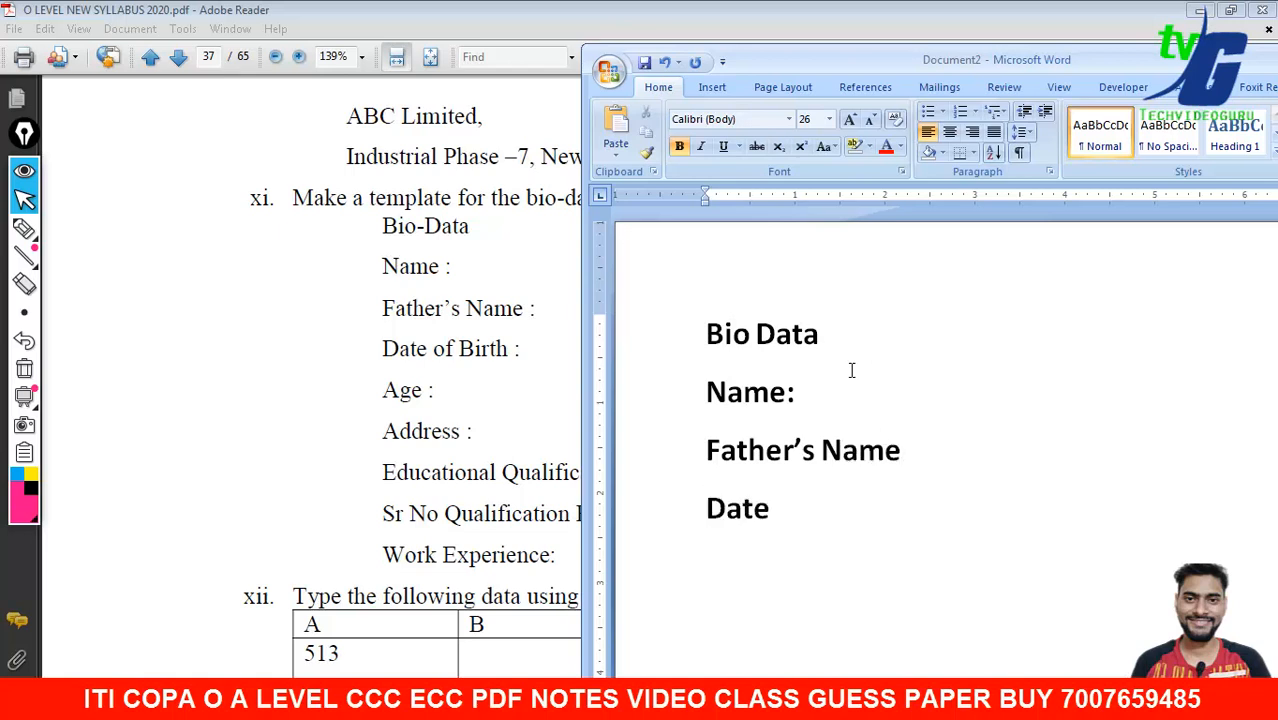
pyautogui.write(' of Bith')
pyautogui.press('BackSpace')
pyautogui.press('BackSpace')
pyautogui.write('rth: Age: Addr')
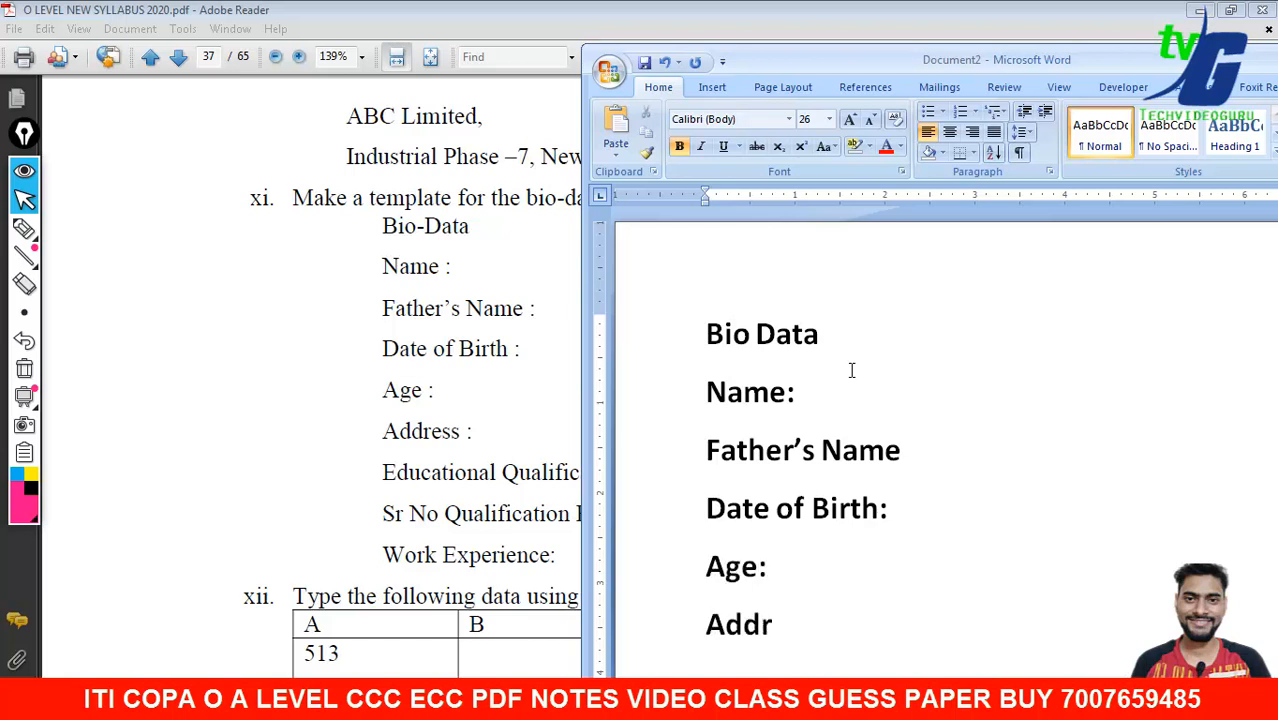
pyautogui.write('ess:')
pyautogui.press('Return')
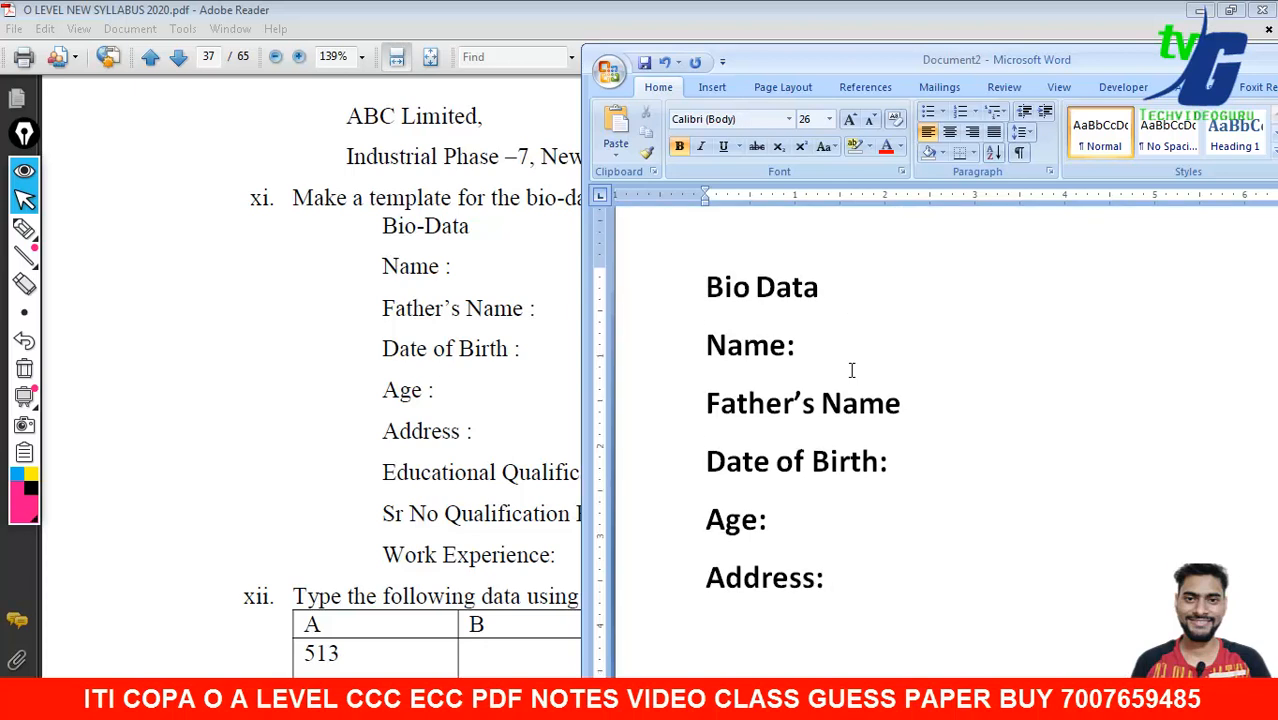
pyautogui.write('Educ')
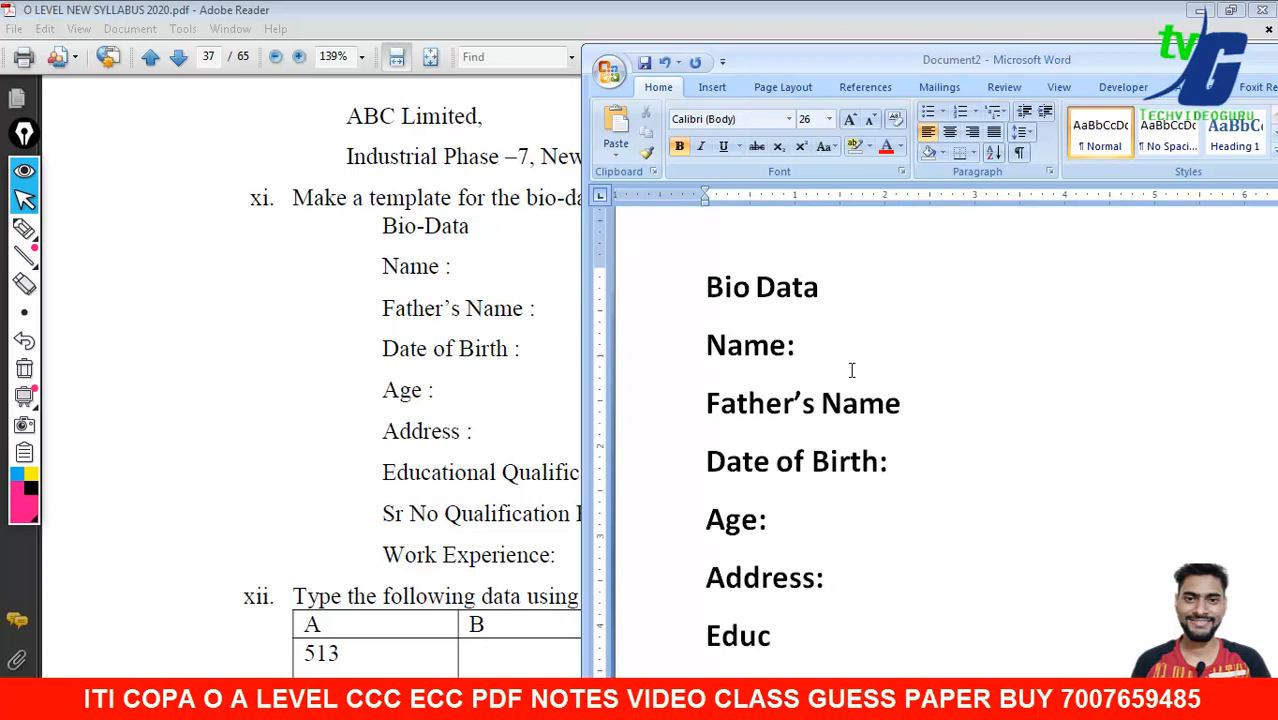
pyautogui.write('ationa')
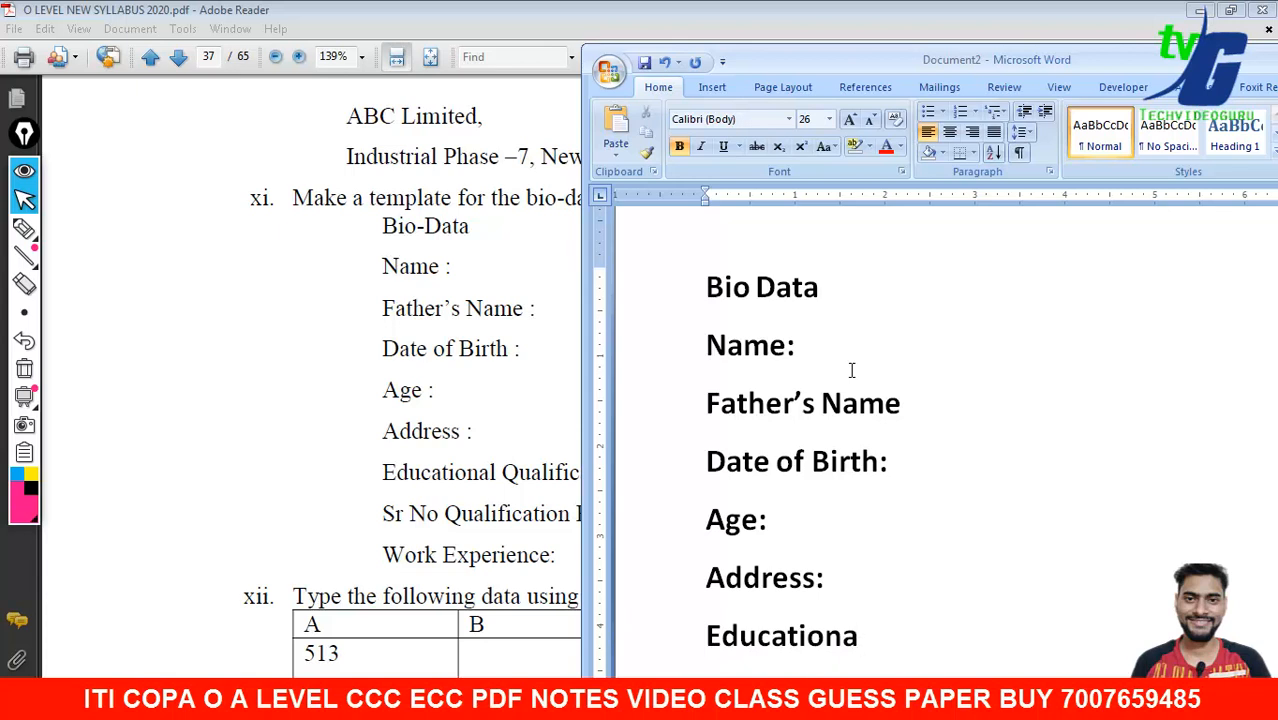
pyautogui.write(';l:')
pyautogui.press('Return')
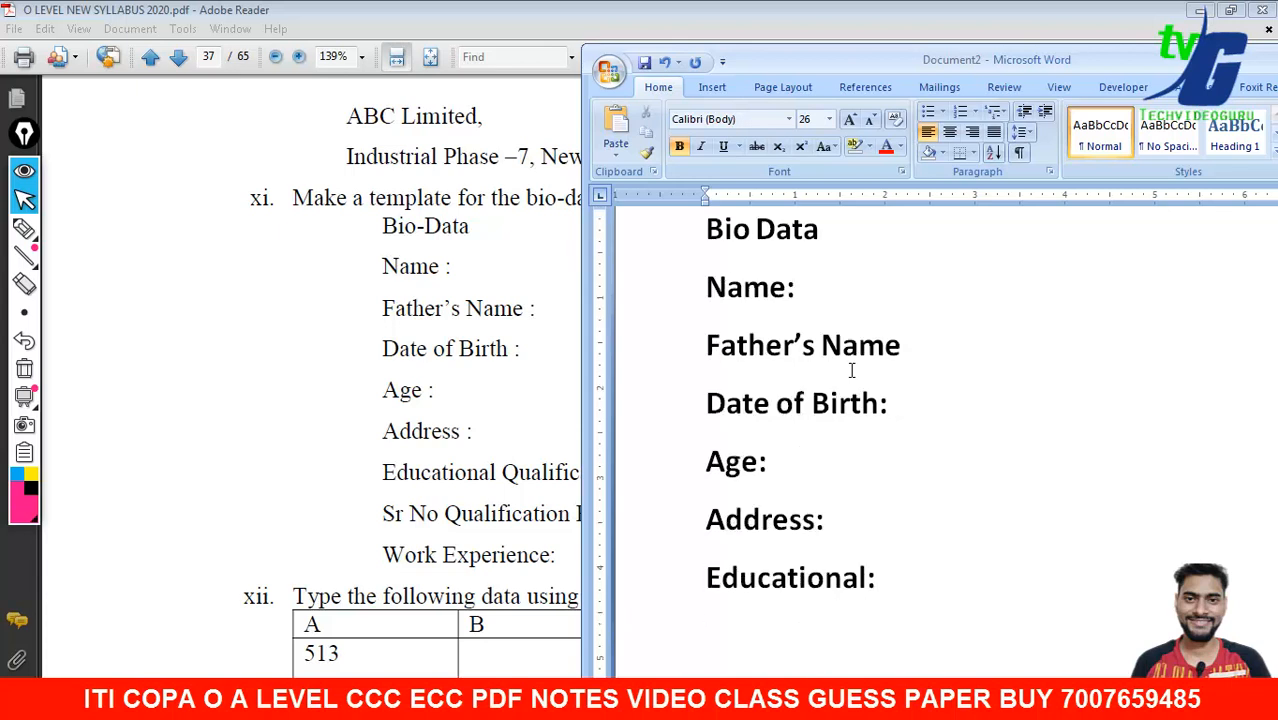
pyautogui.write('Work Experience:')
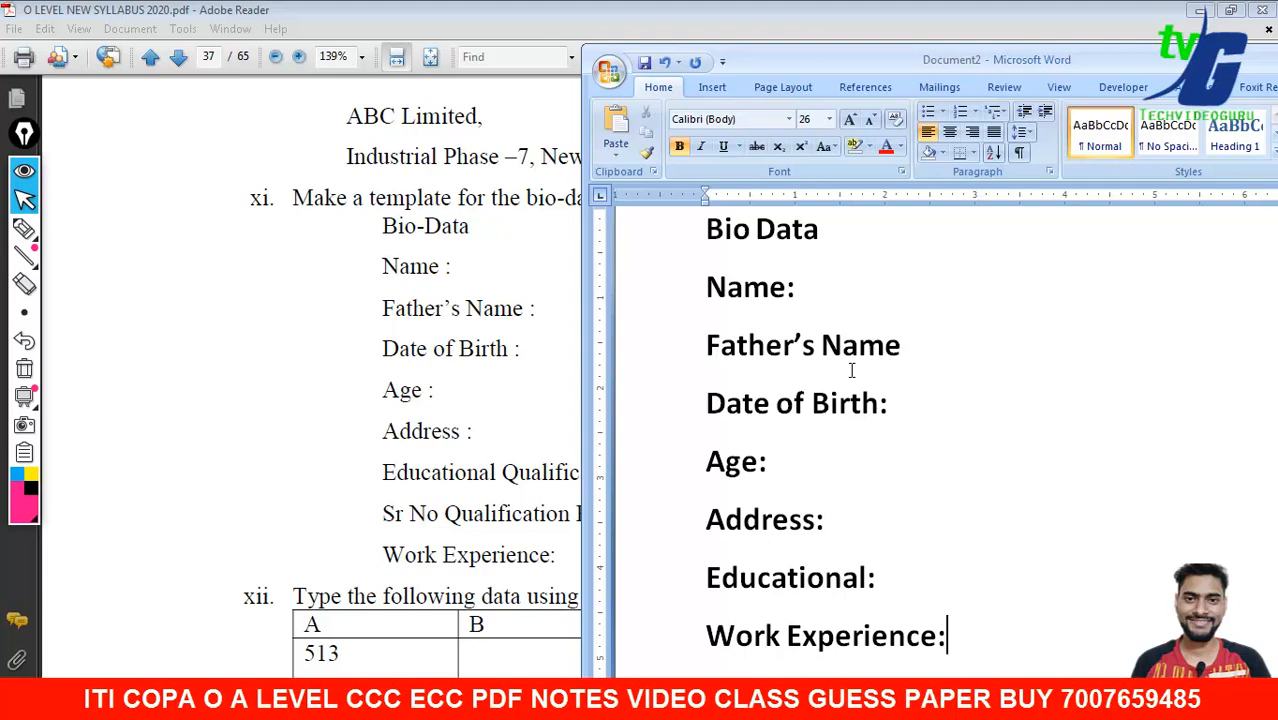
pyautogui.doubleClick(866, 57)
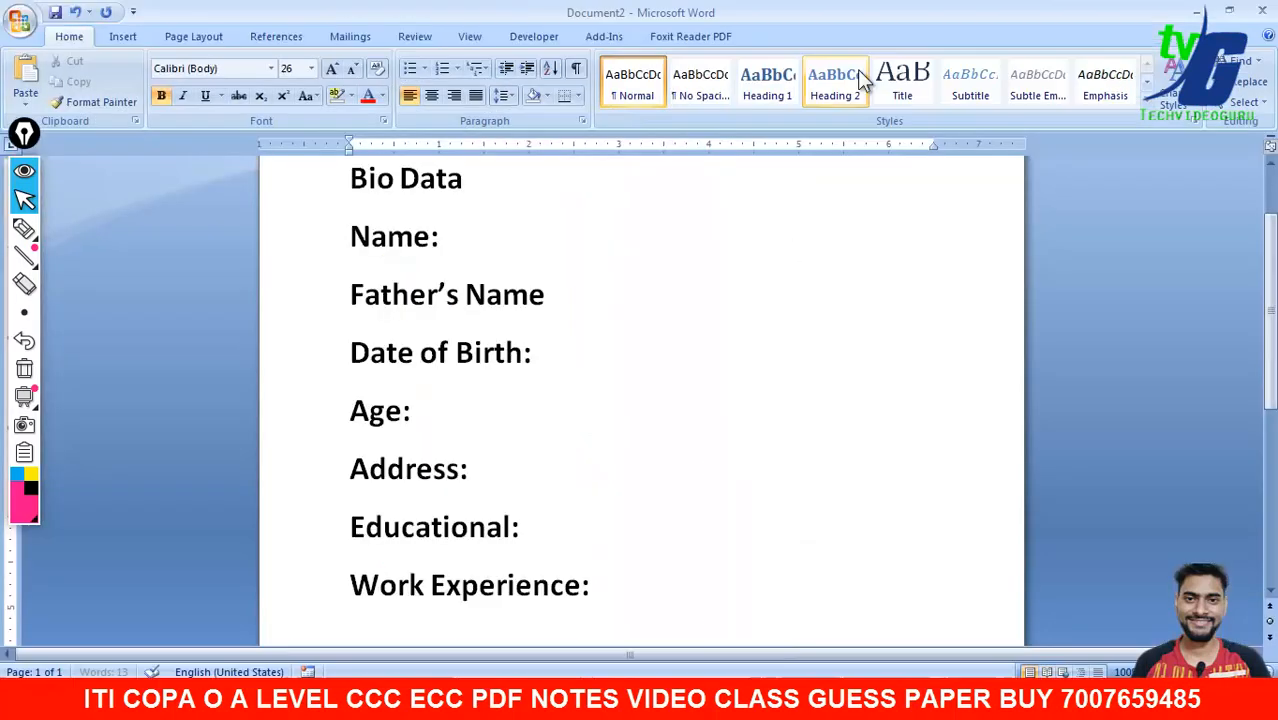
pyautogui.scroll(1, 636, 251)
pyautogui.click(560, 281)
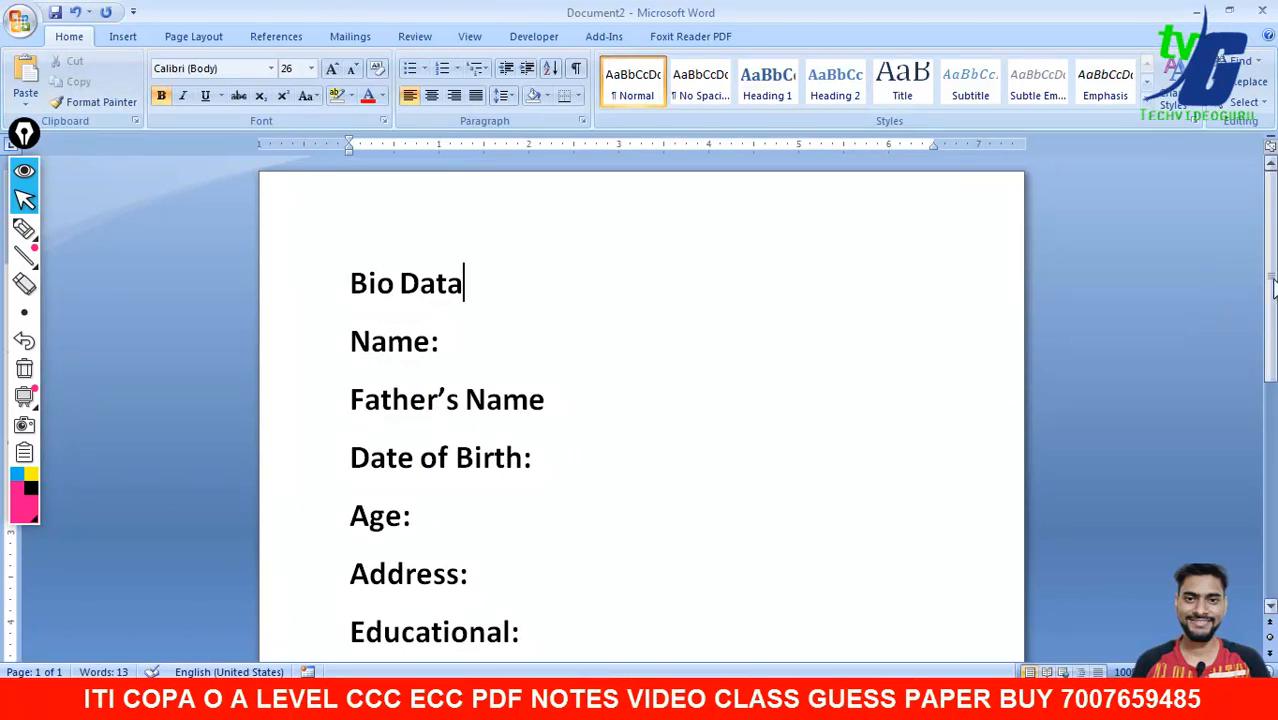
# - Apply a red highlight across the Bio Data title
pyautogui.click(347, 37)
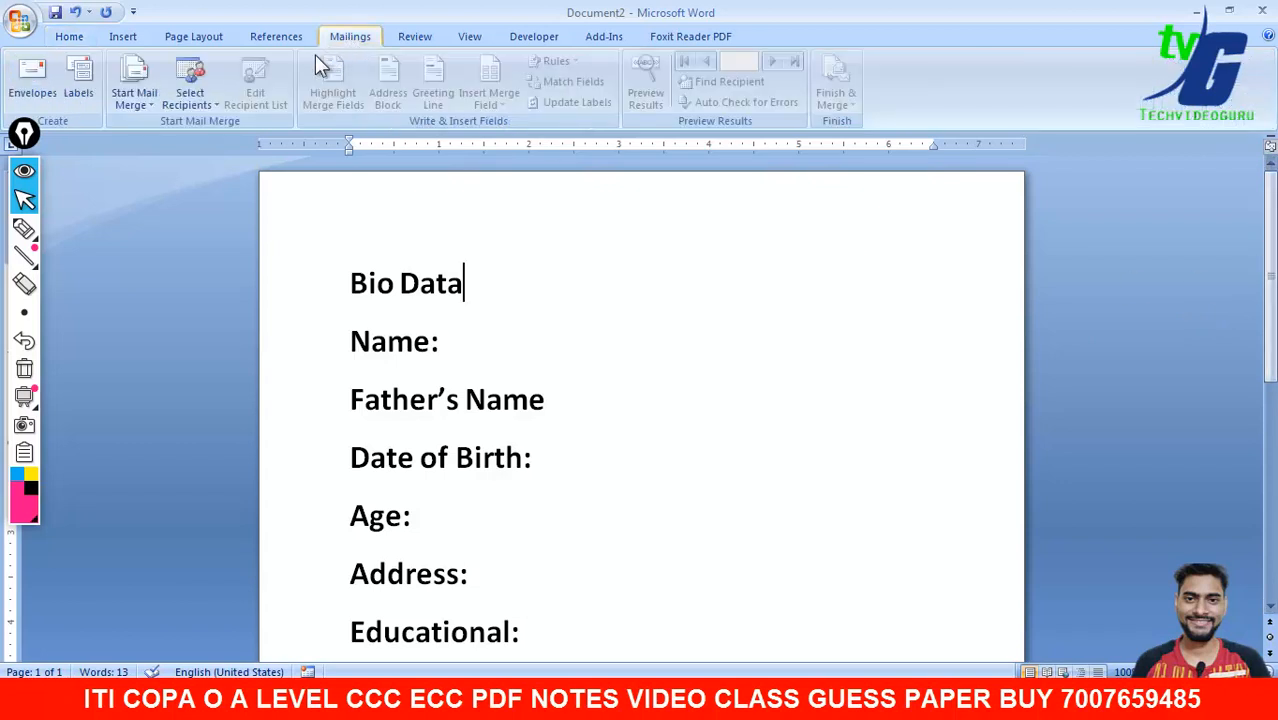
pyautogui.click(136, 98)
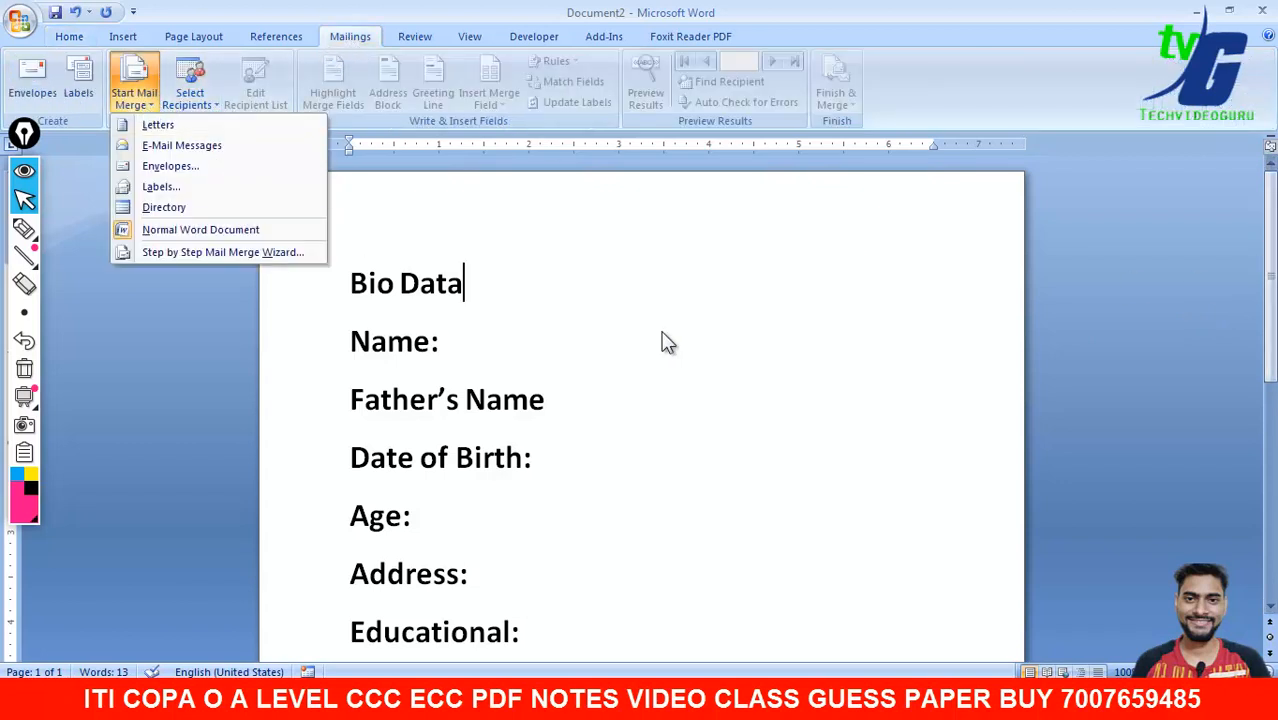
pyautogui.click(1107, 188)
pyautogui.moveTo(1271, 240)
pyautogui.mouseDown()
pyautogui.moveTo(1271, 386)
pyautogui.moveTo(1271, 256)
pyautogui.mouseUp()
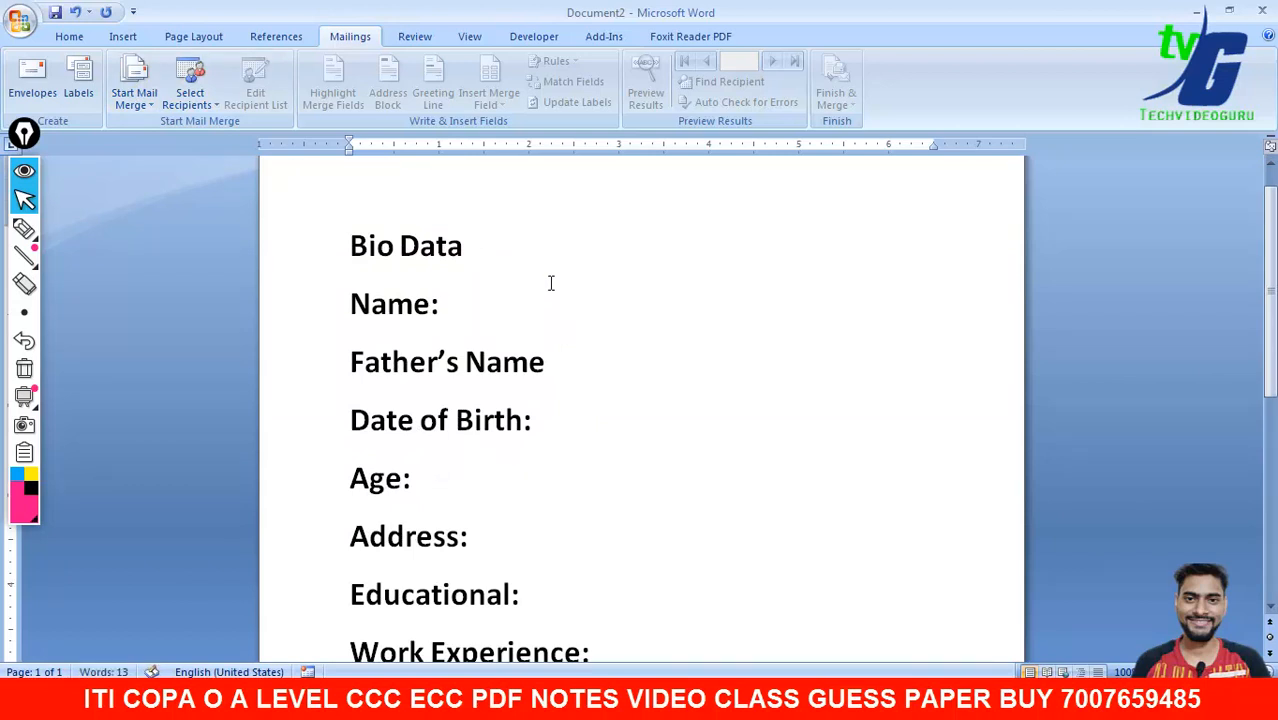
pyautogui.click(294, 251)
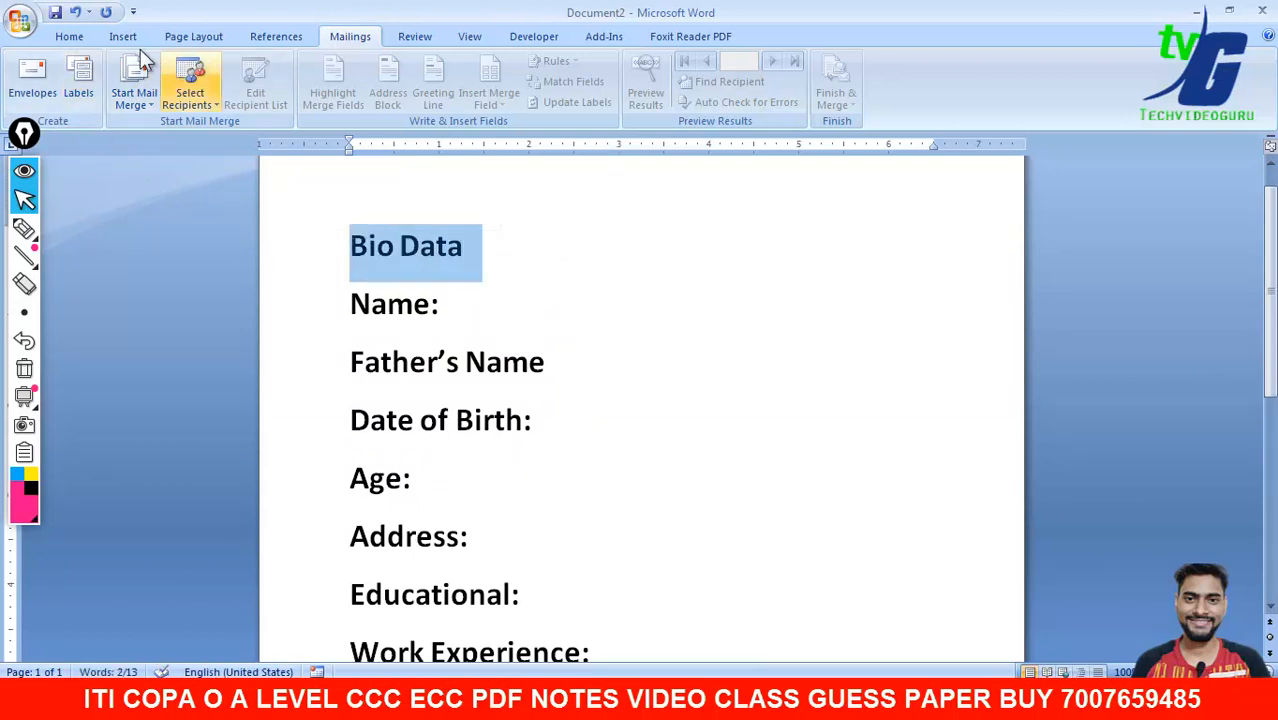
pyautogui.click(86, 42)
pyautogui.press('Left')
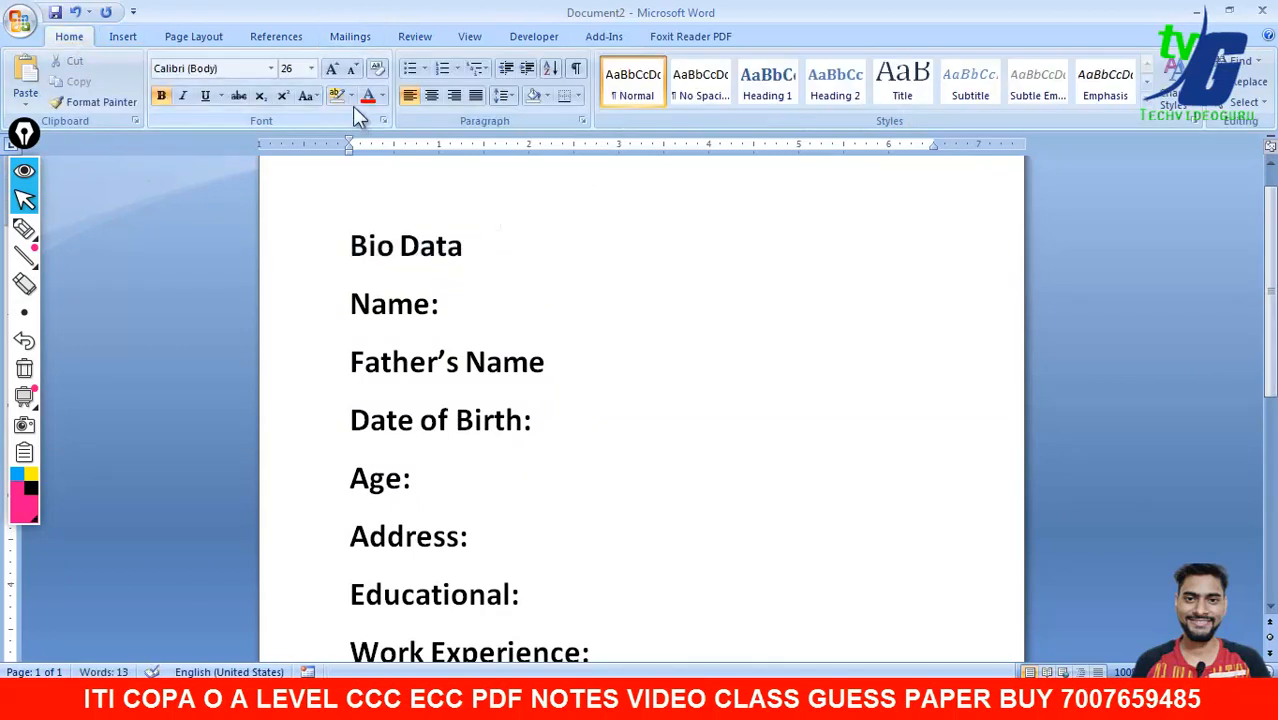
pyautogui.click(352, 104)
pyautogui.click(340, 147)
pyautogui.moveTo(465, 247); pyautogui.dragTo(349, 247)
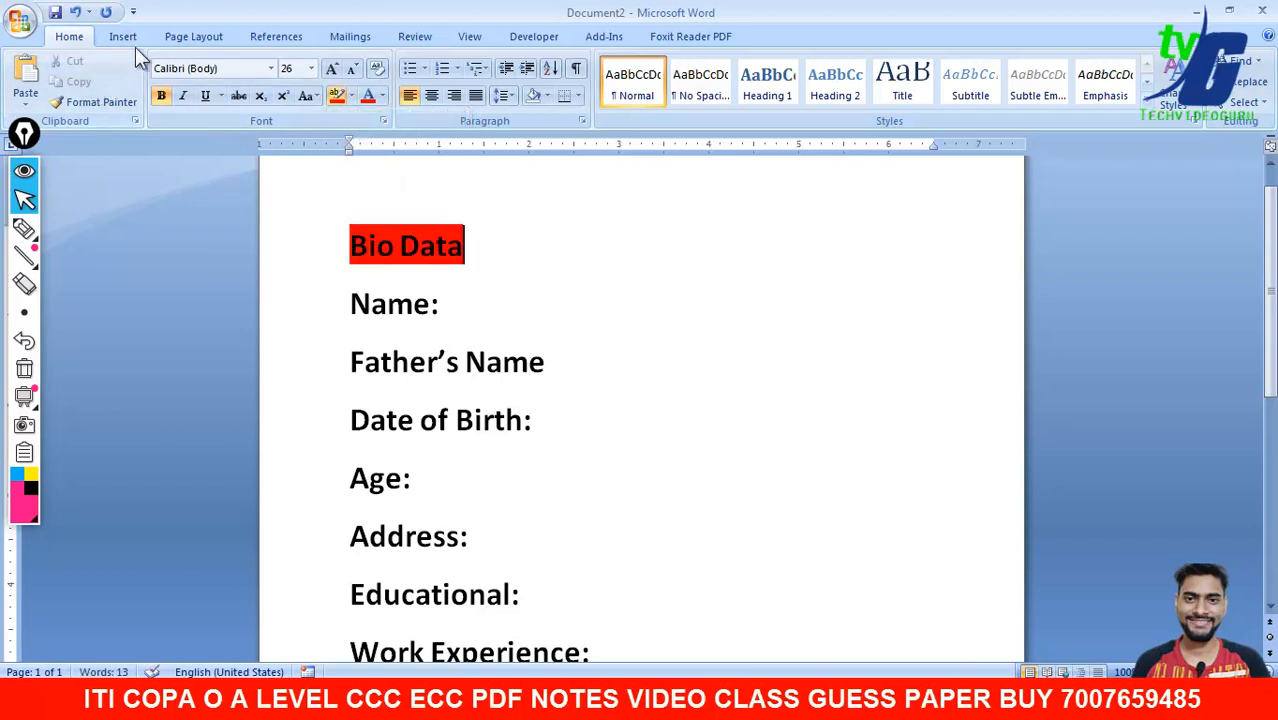
# - Centre the Bio Data title, enlarge it to about 48 pt and remove its red highlight
pyautogui.moveTo(349, 247); pyautogui.dragTo(699, 262)
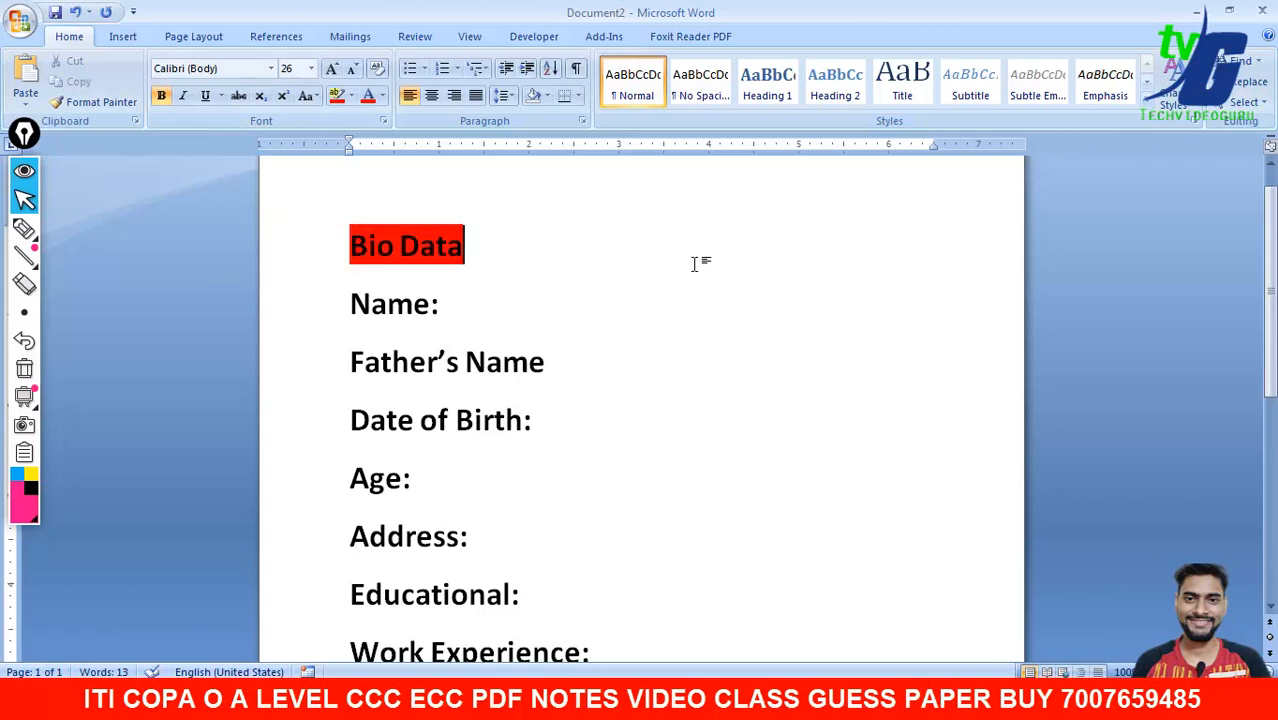
pyautogui.click(431, 95)
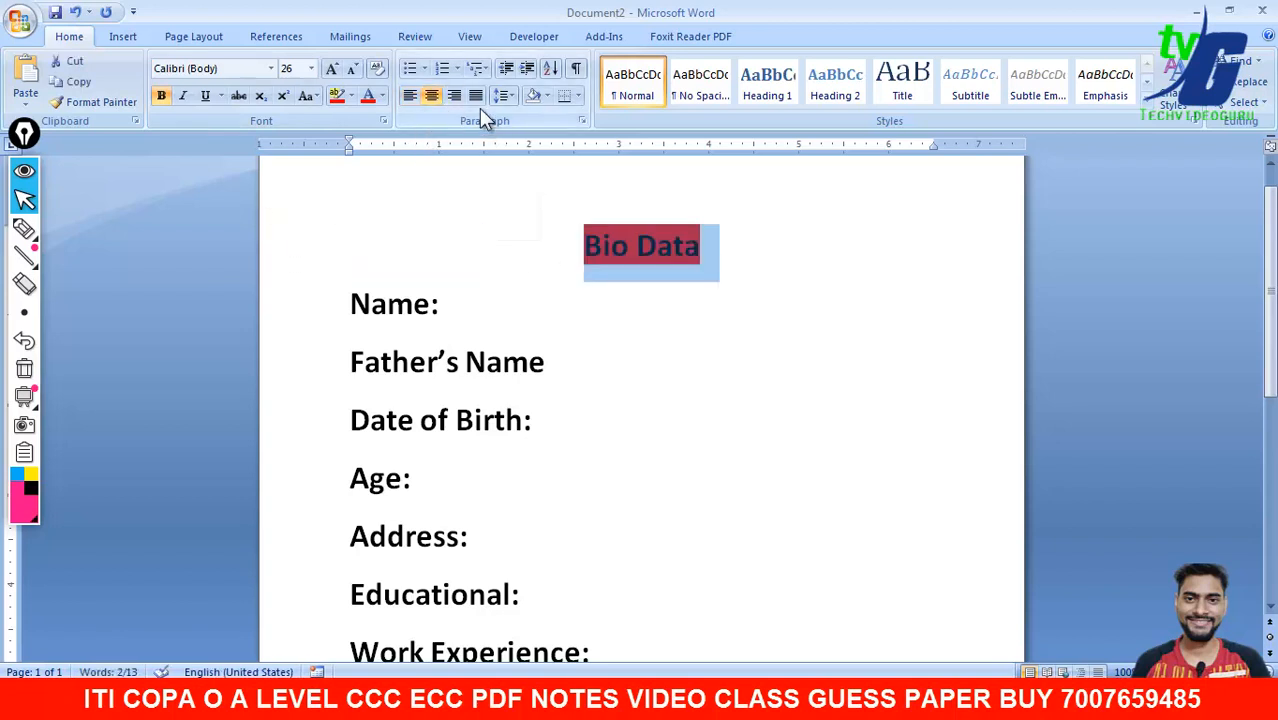
pyautogui.click(331, 68)
pyautogui.click(331, 68)
pyautogui.click(331, 68)
pyautogui.click(679, 368)
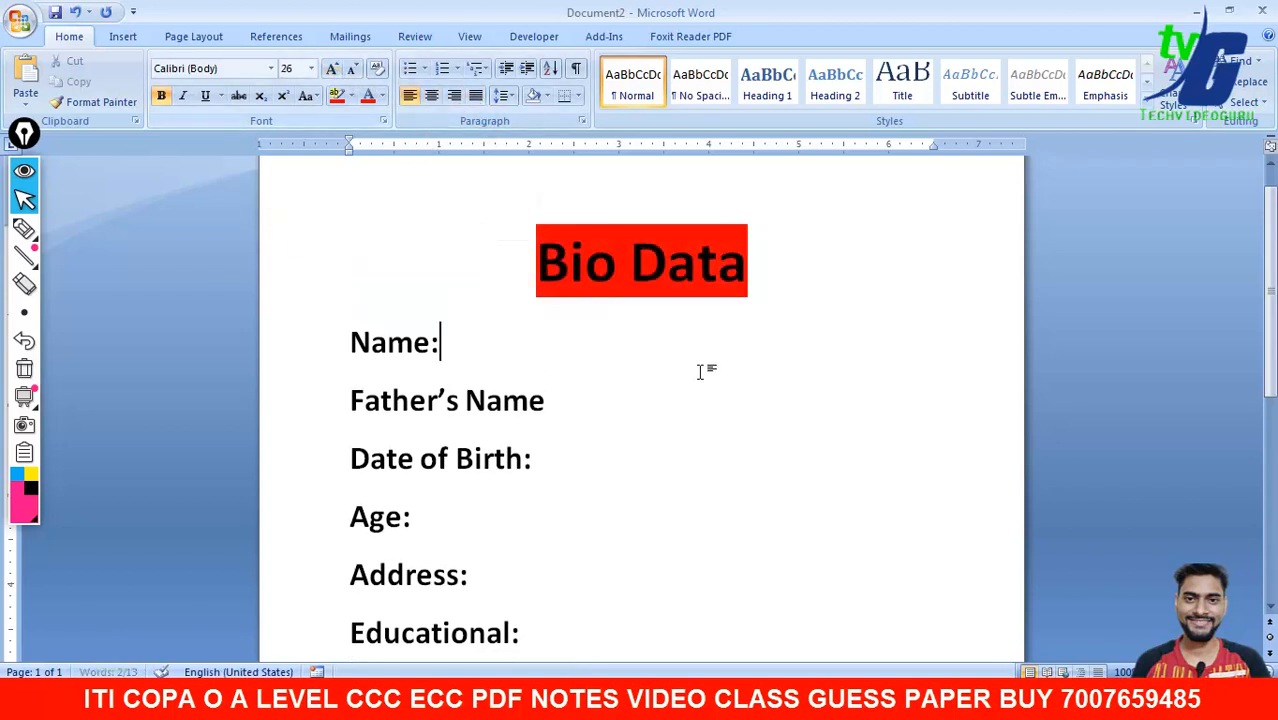
pyautogui.moveTo(790, 290); pyautogui.dragTo(511, 271)
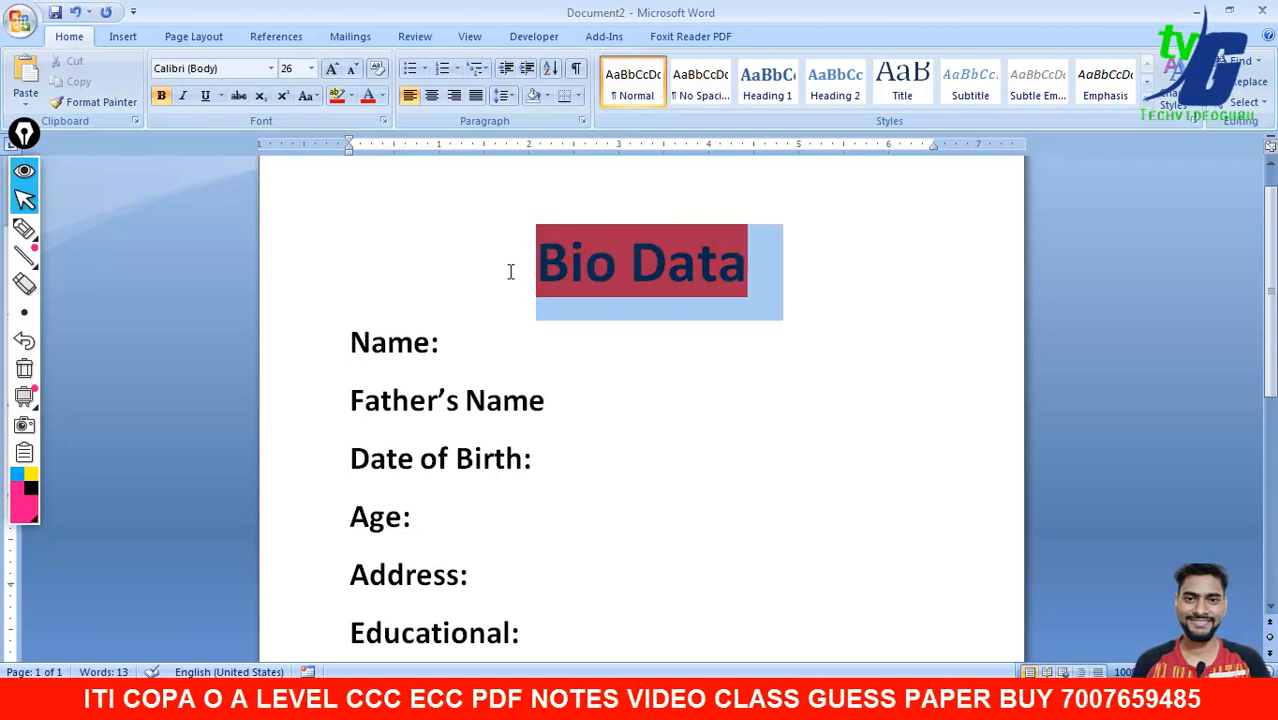
pyautogui.click(350, 95)
pyautogui.click(362, 208)
pyautogui.click(1004, 431)
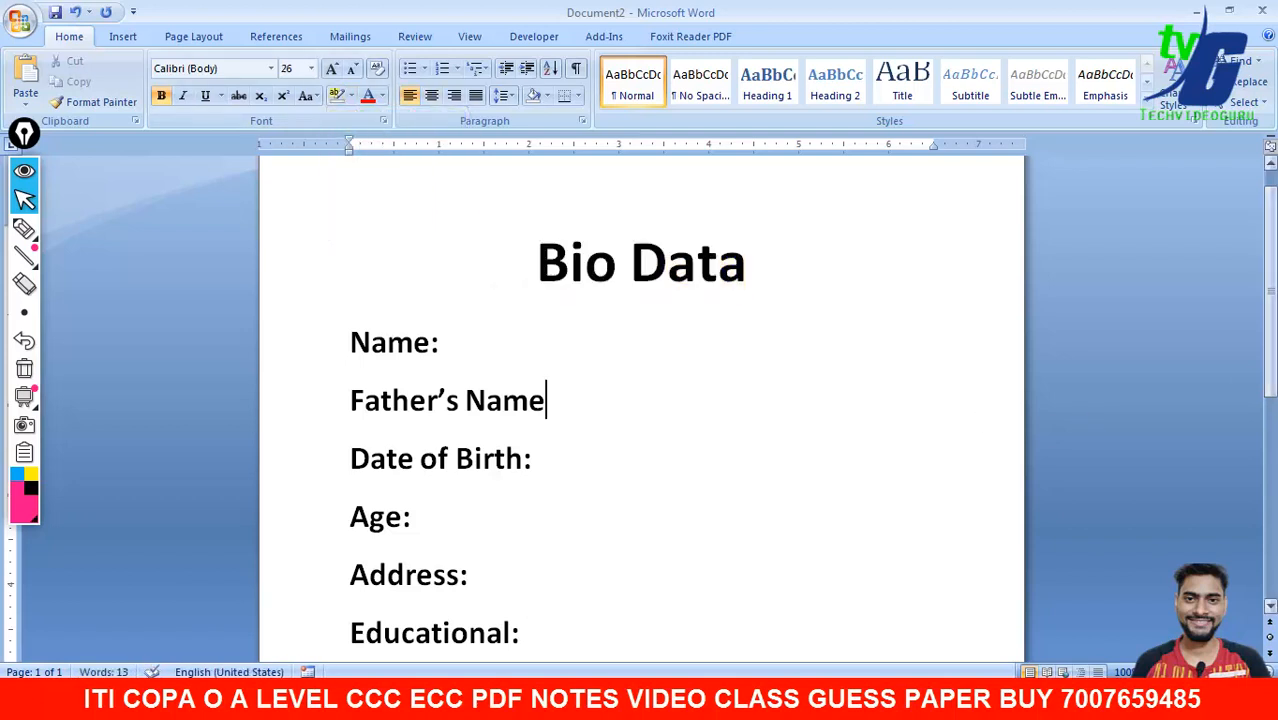
pyautogui.scroll(-2, 688, 345)
pyautogui.scroll(1, 688, 345)
pyautogui.click(549, 320)
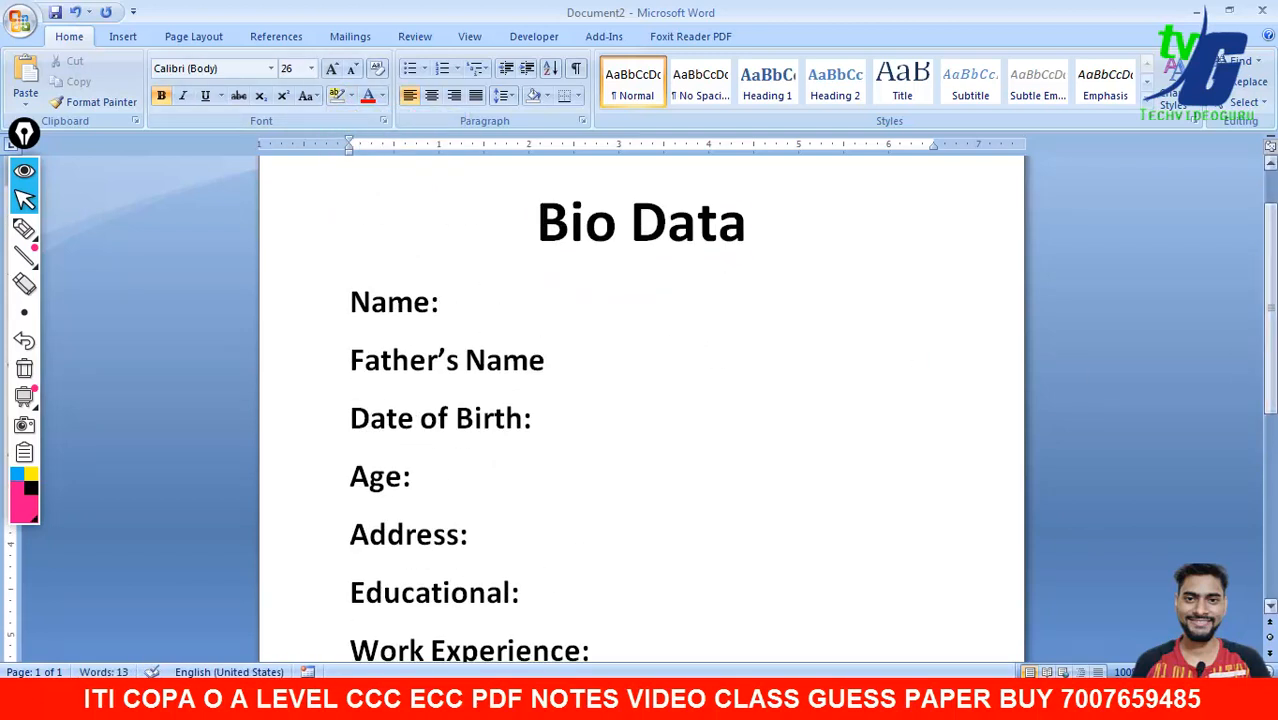
pyautogui.scroll(1, 640, 400)
pyautogui.scroll(-6, 640, 400)
pyautogui.scroll(6, 640, 400)
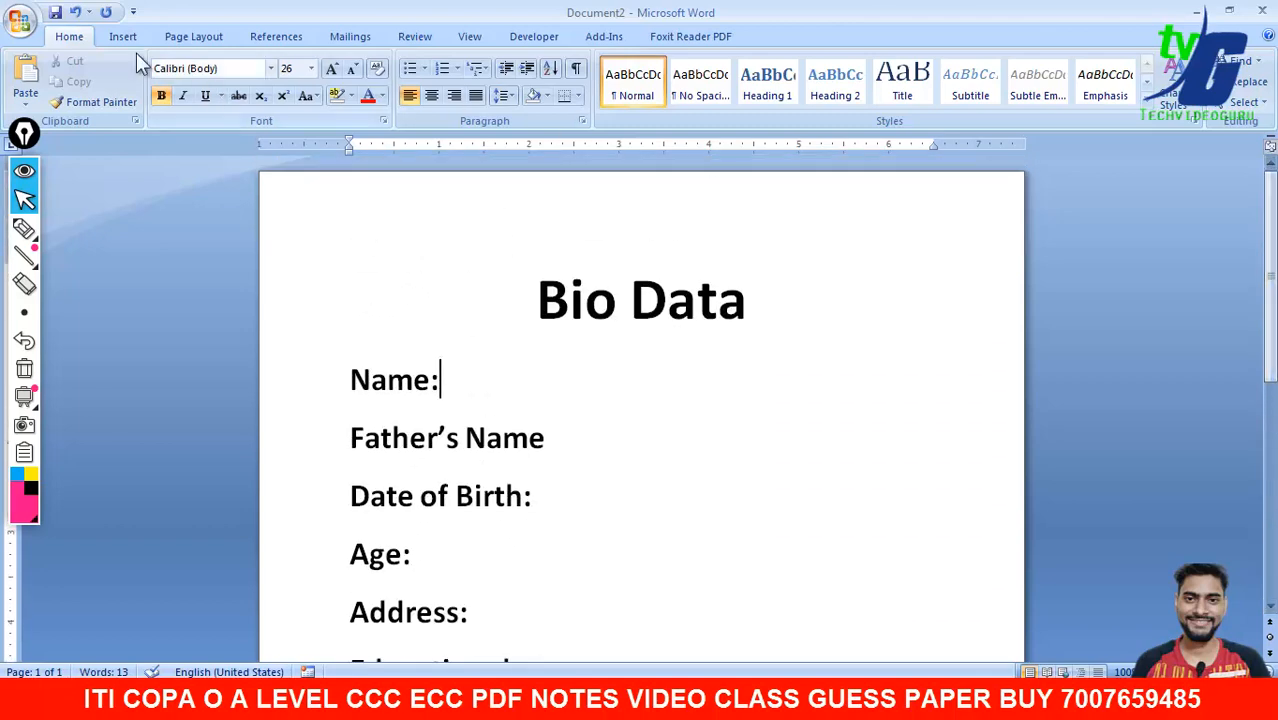
# - Print-preview the Bio Data page, then switch to the syllabus PDF at Assignment 13
pyautogui.click(20, 20)
pyautogui.moveTo(72, 270)
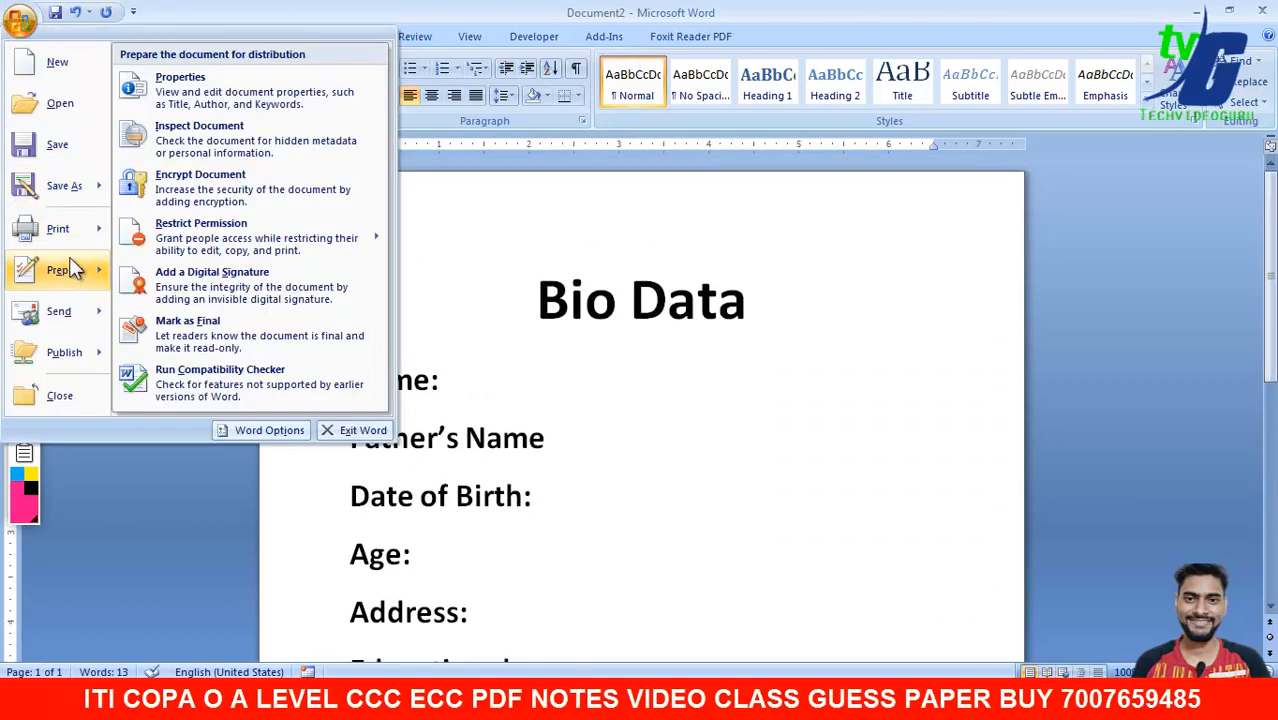
pyautogui.moveTo(78, 230)
pyautogui.click(166, 196)
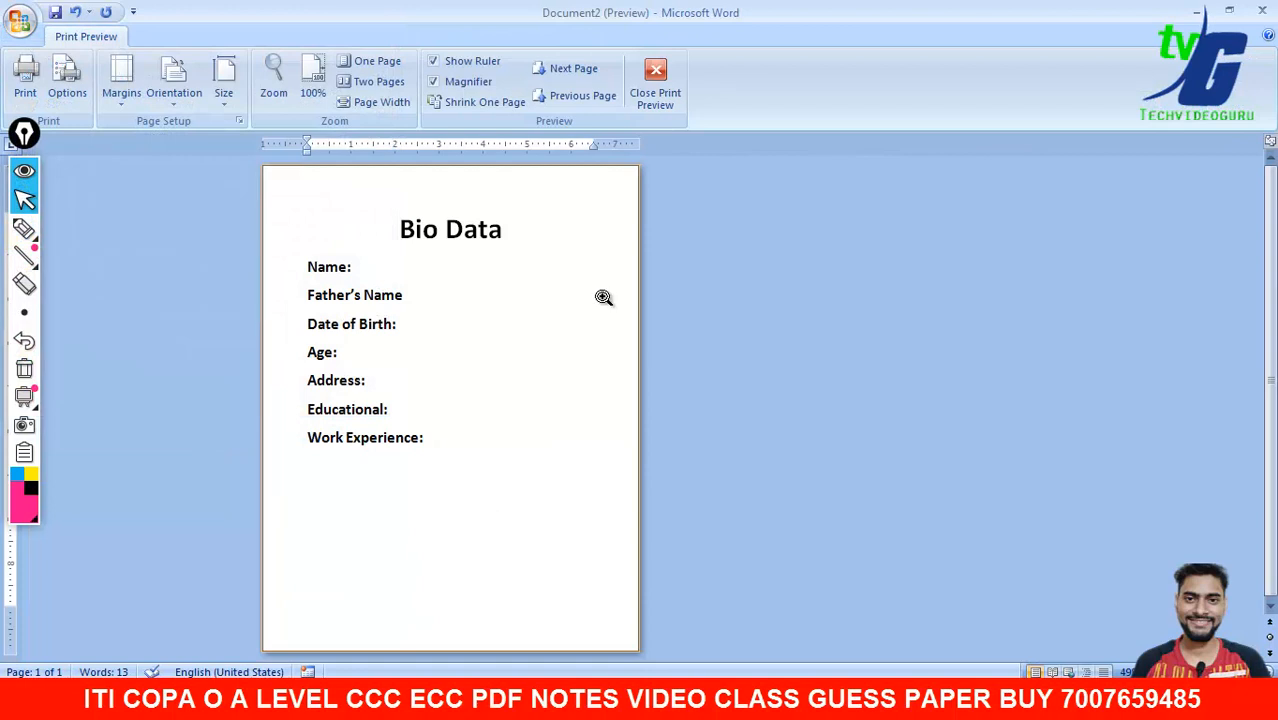
pyautogui.click(655, 85)
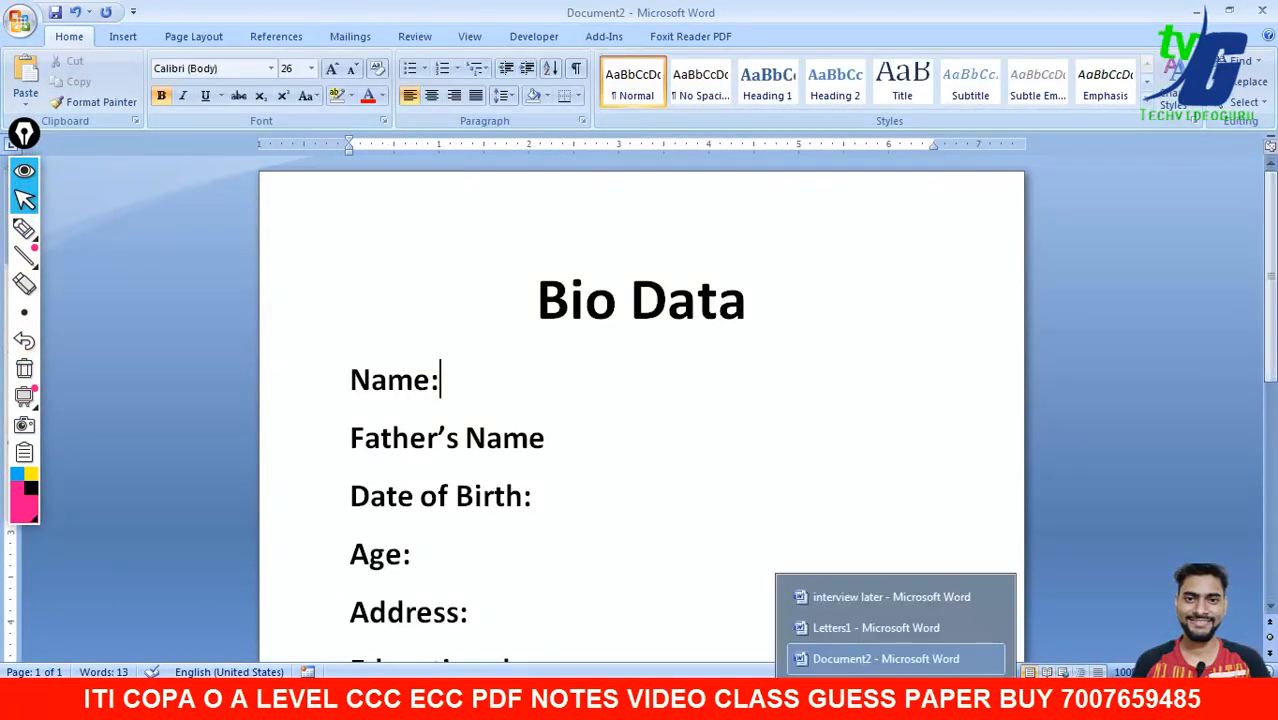
pyautogui.click(838, 700)
pyautogui.click(850, 630)
# - Scroll the syllabus PDF through Assignments 13–15, then return to Document2 in Word
pyautogui.scroll(-3, 794, 347)
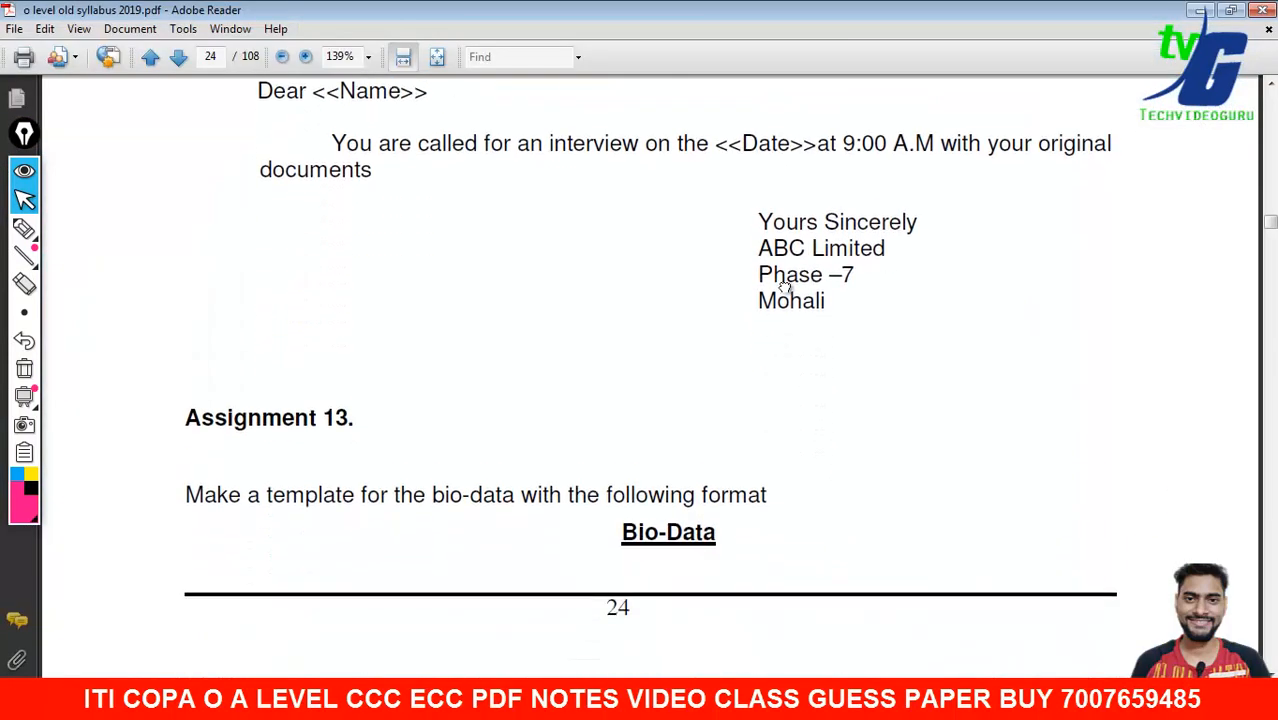
pyautogui.scroll(-10, 762, 300)
pyautogui.scroll(1, 730, 330)
pyautogui.moveTo(726, 362); pyautogui.dragTo(726, 361)
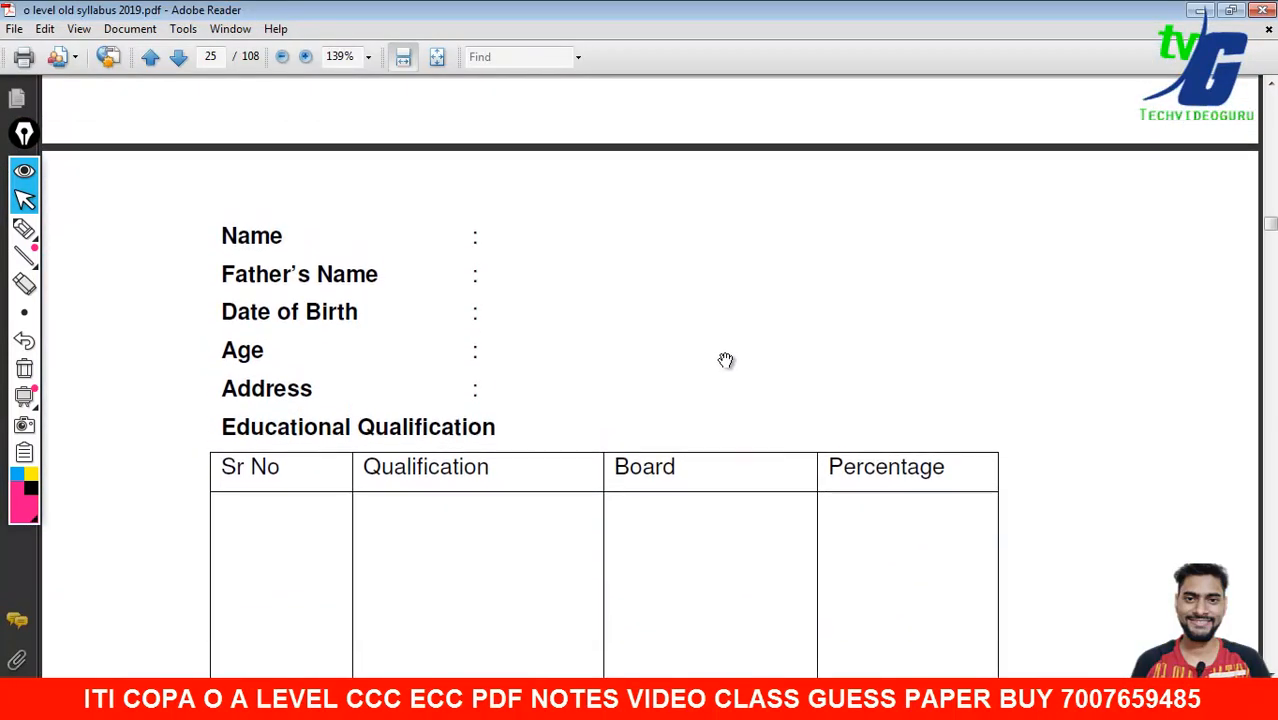
pyautogui.scroll(-4, 726, 380)
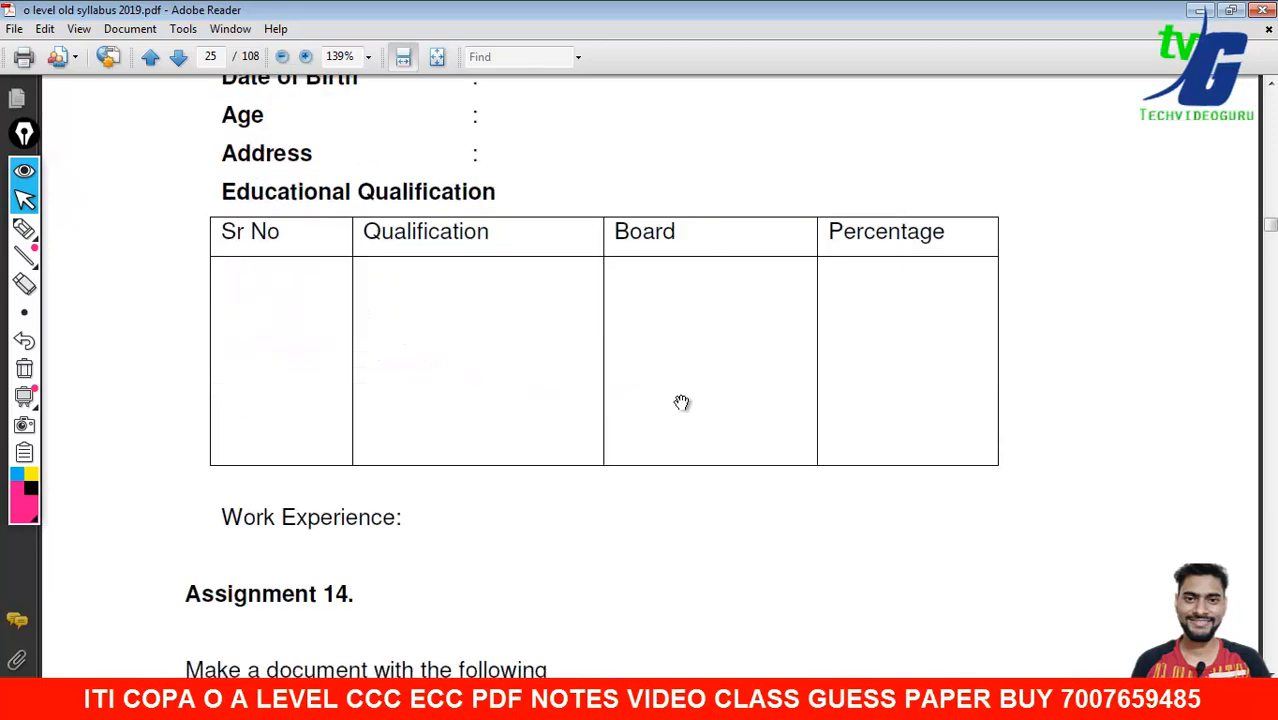
pyautogui.scroll(-5, 455, 161)
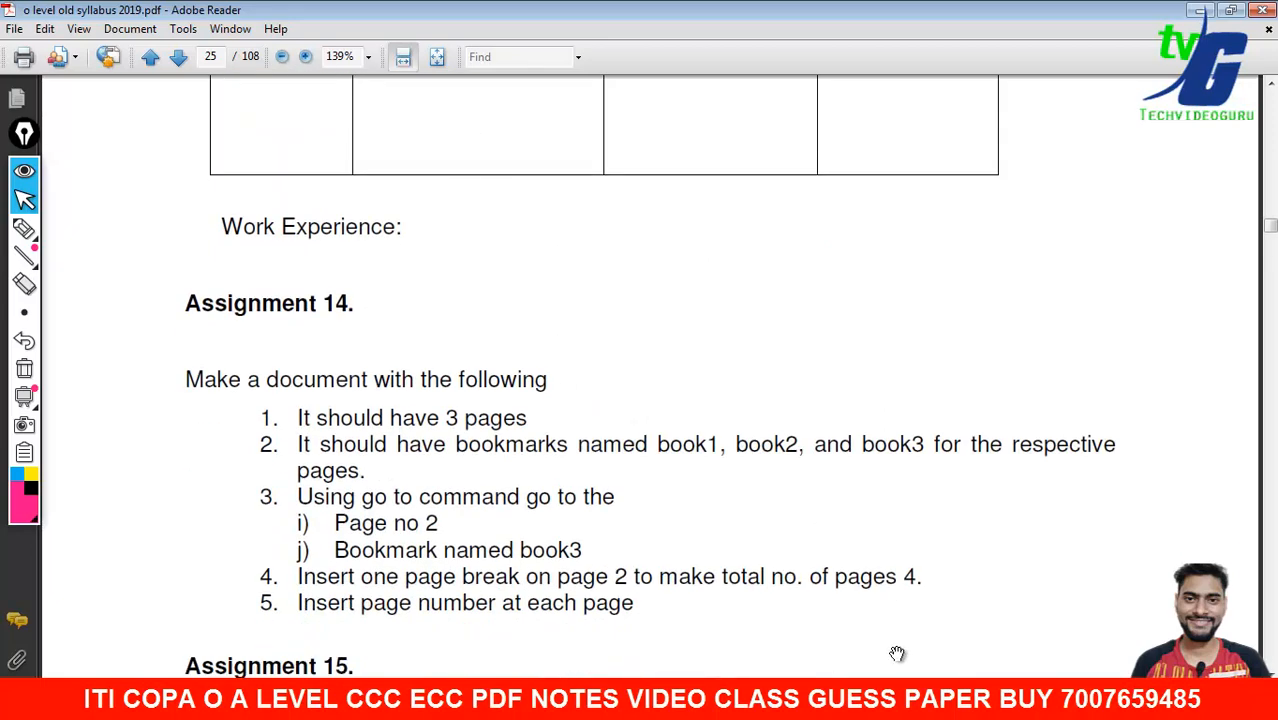
pyautogui.scroll(-4, 659, 285)
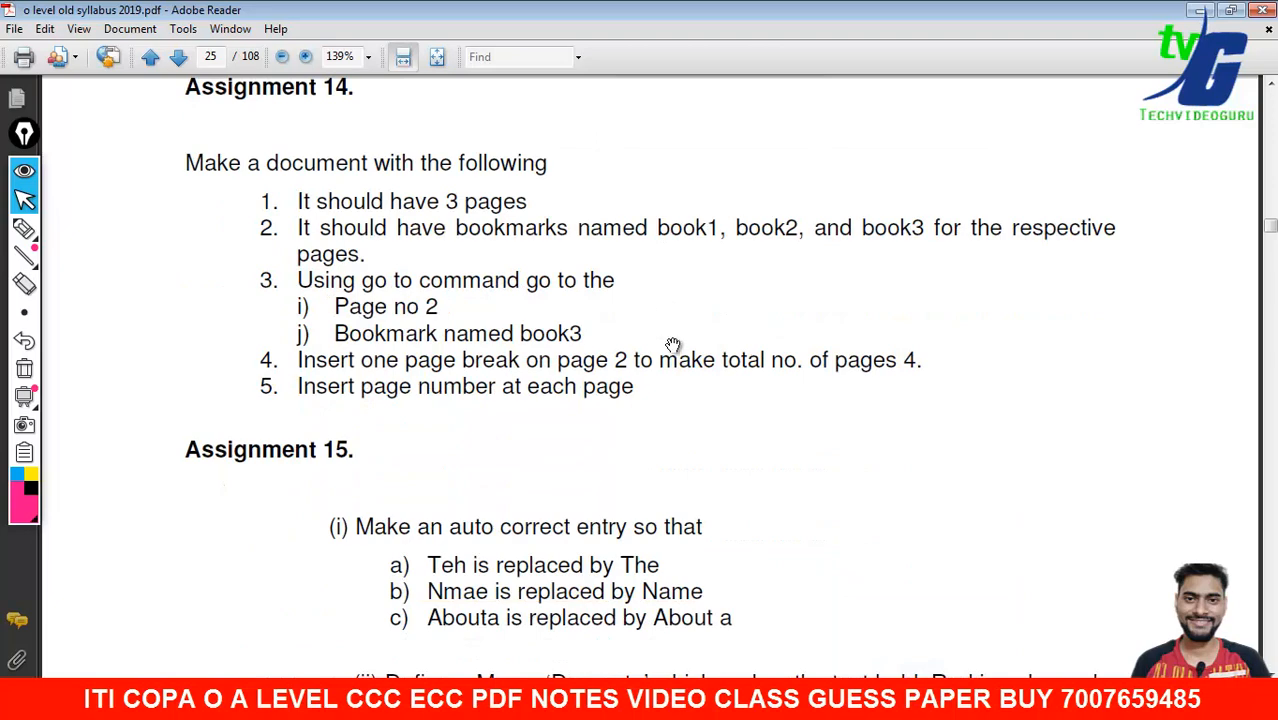
pyautogui.scroll(-3, 650, 290)
pyautogui.click(895, 700)
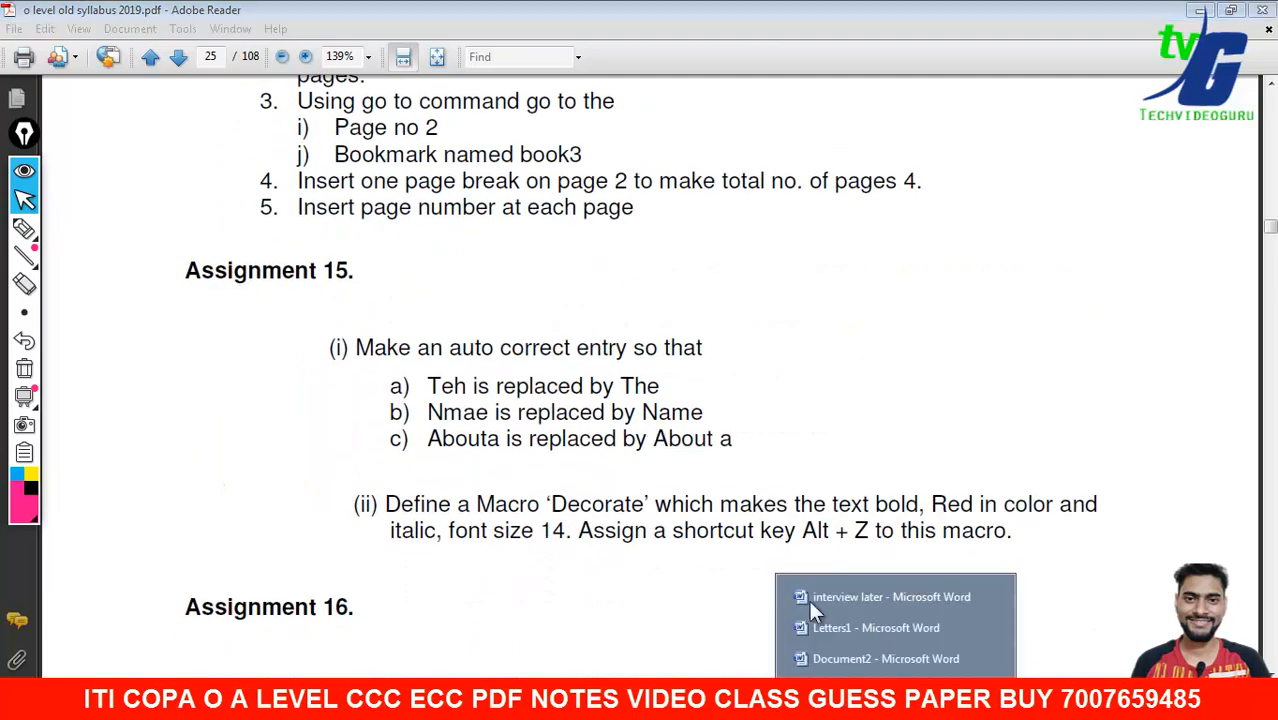
pyautogui.click(881, 652)
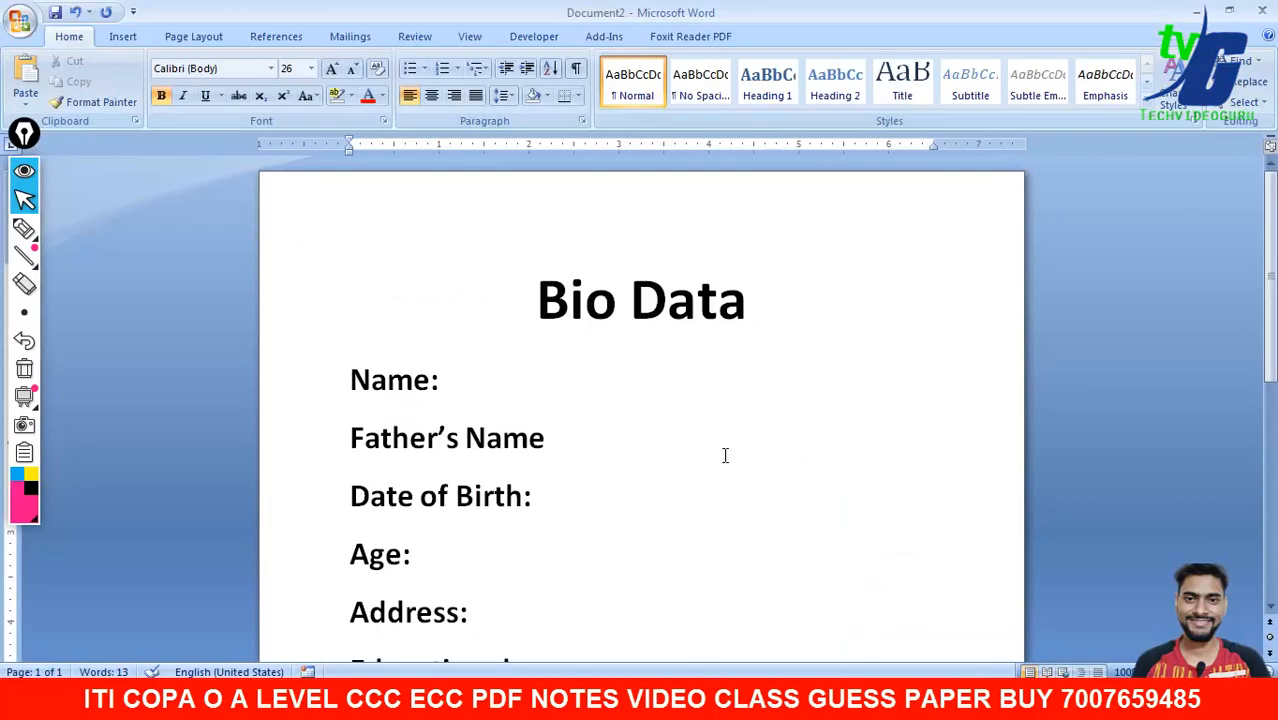
# - Clear the Bio Data text and insert a 5x3 table stretched to three tall rows
pyautogui.hotkey('ctrl', 'a')
pyautogui.press('Delete')
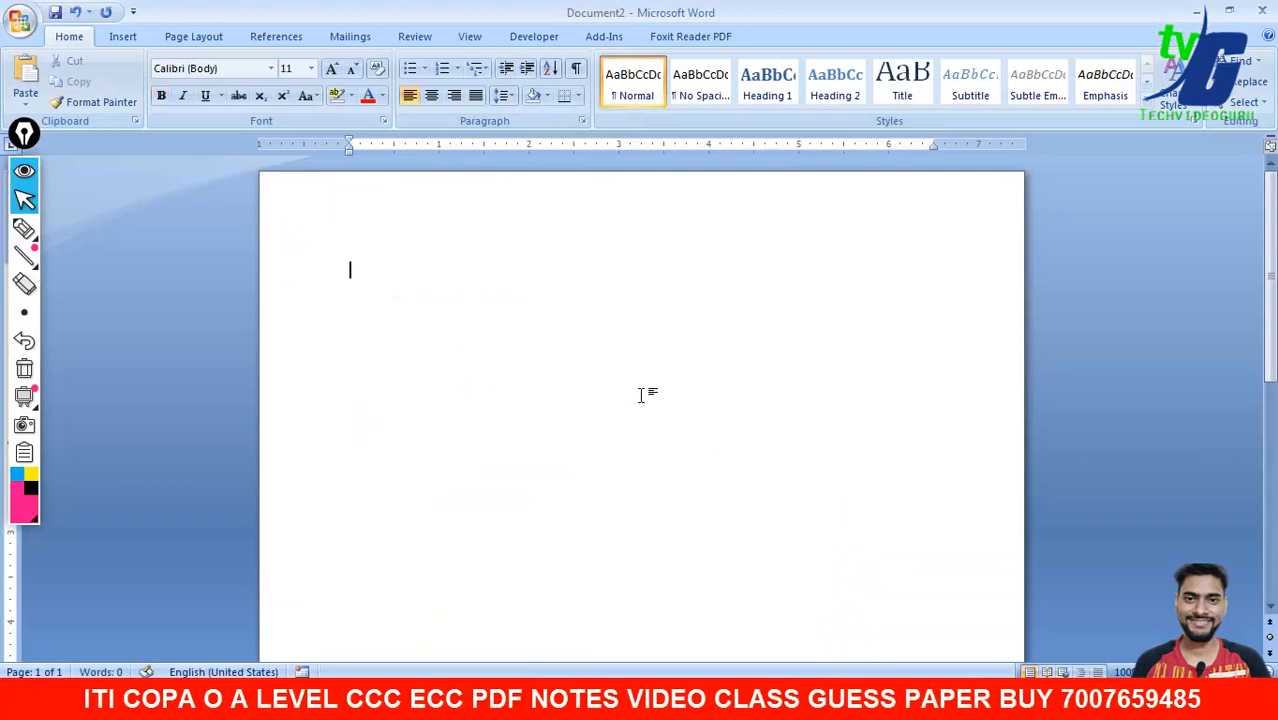
pyautogui.click(125, 37)
pyautogui.click(158, 98)
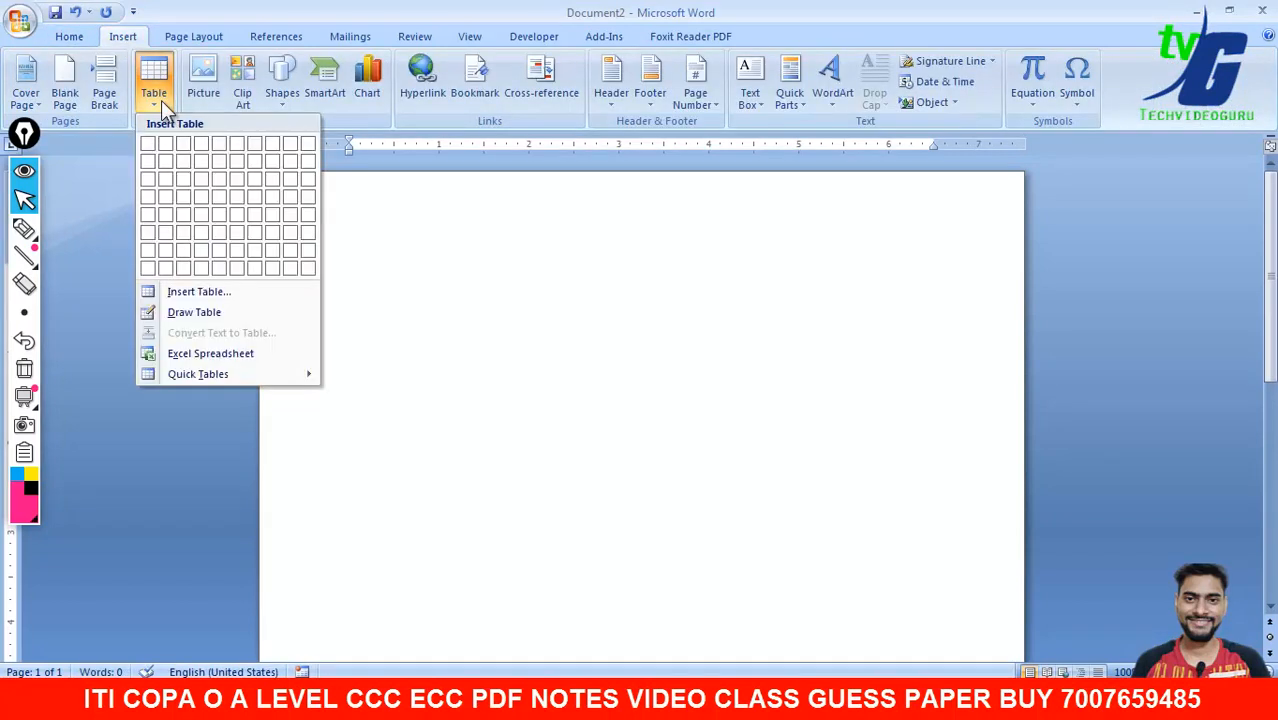
pyautogui.click(219, 186)
pyautogui.click(722, 380)
pyautogui.moveTo(940, 318); pyautogui.dragTo(957, 592)
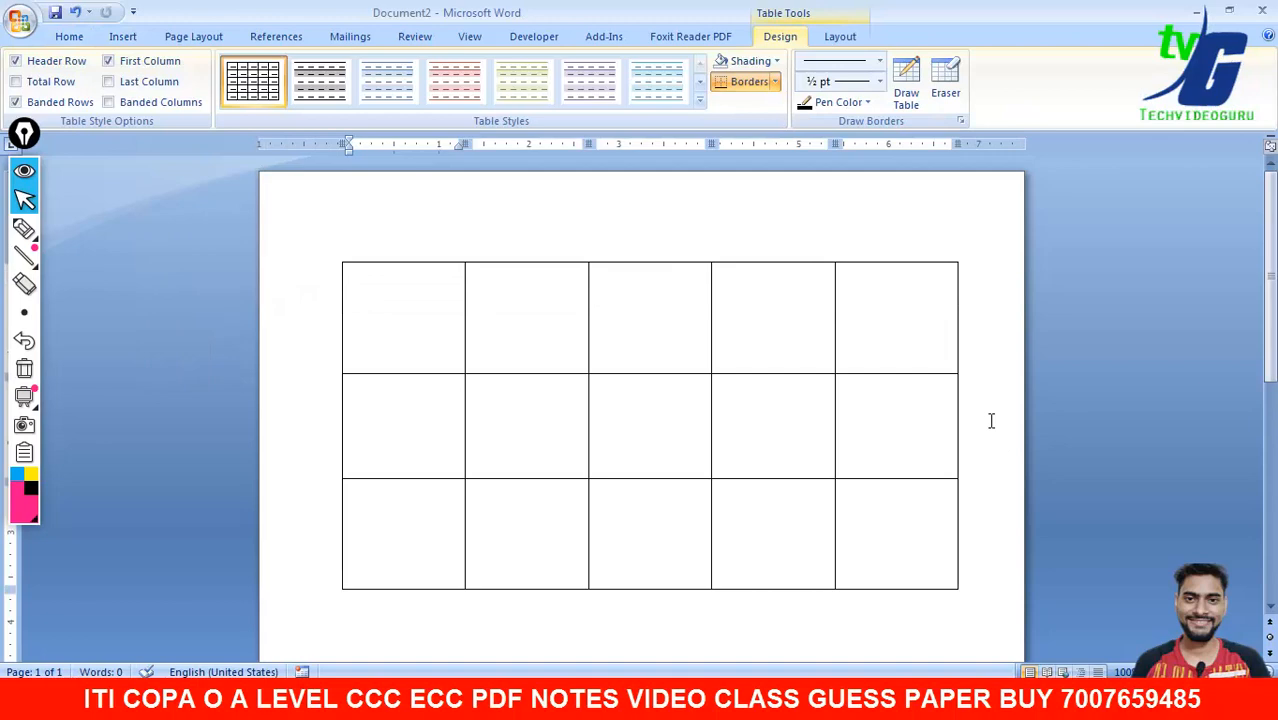
# - Try a black first-column table style, revert to plain Table Grid, and shorten the rows
pyautogui.click(700, 102)
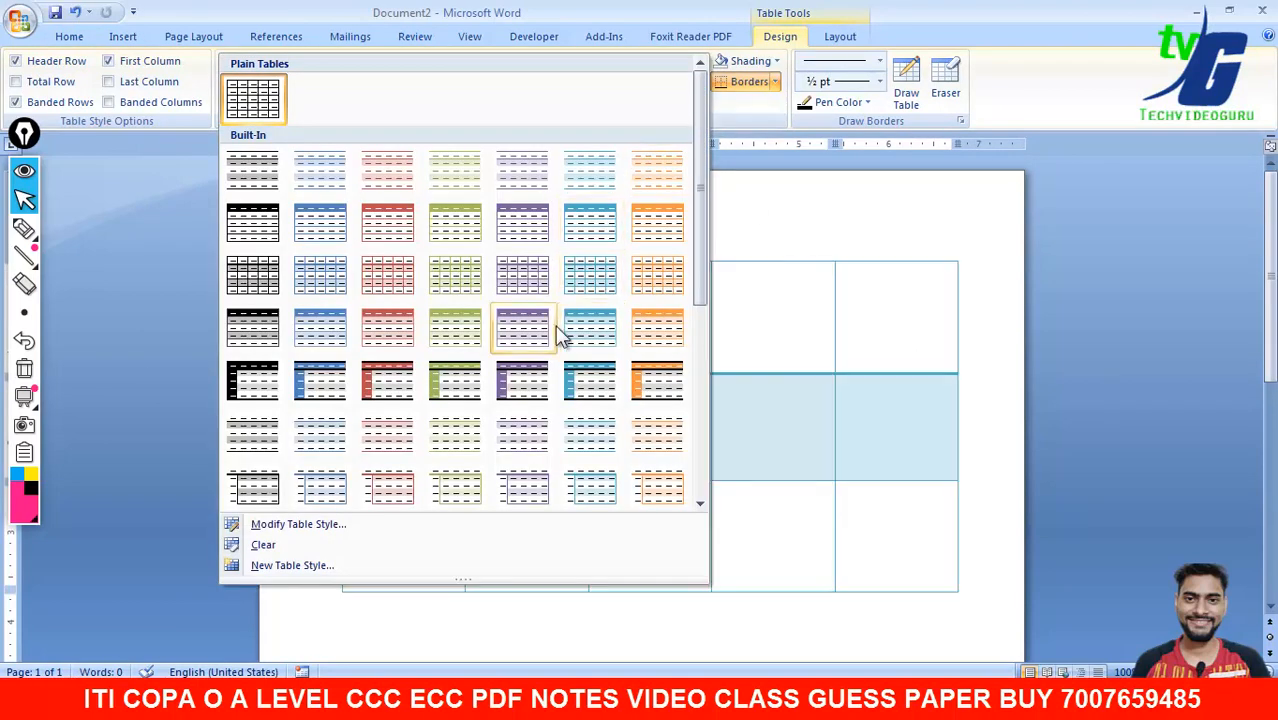
pyautogui.click(270, 384)
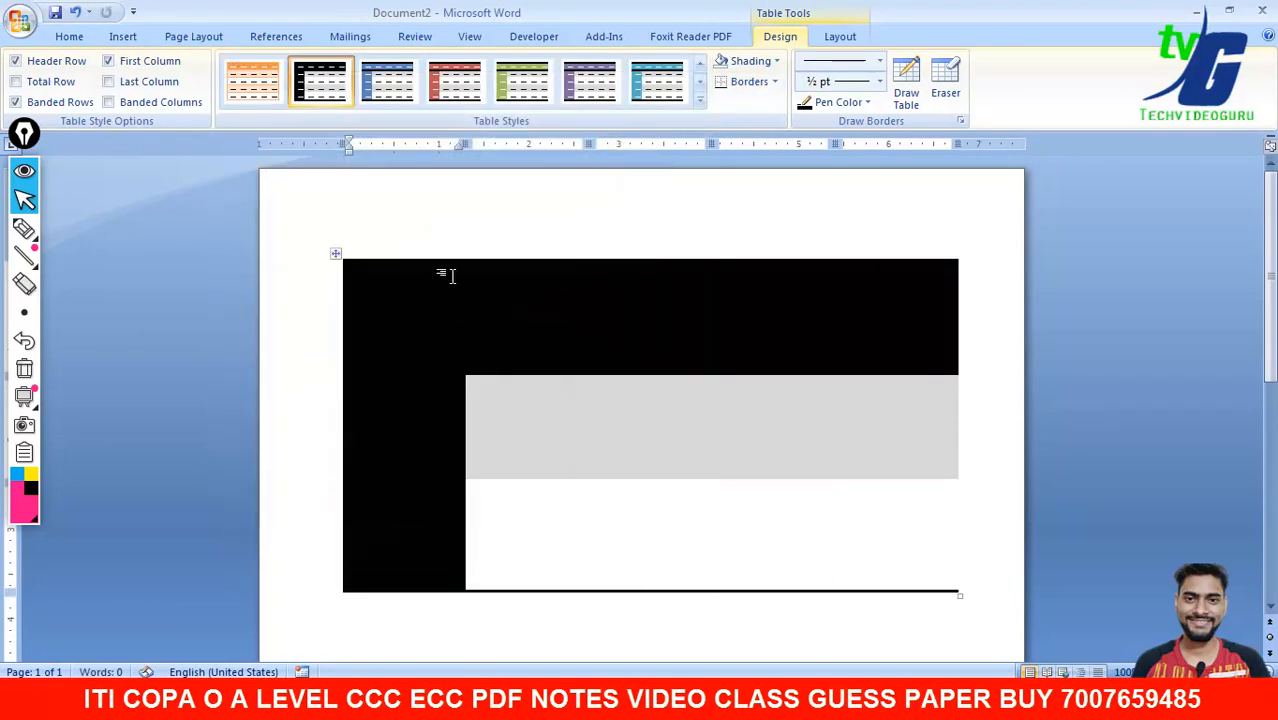
pyautogui.click(699, 102)
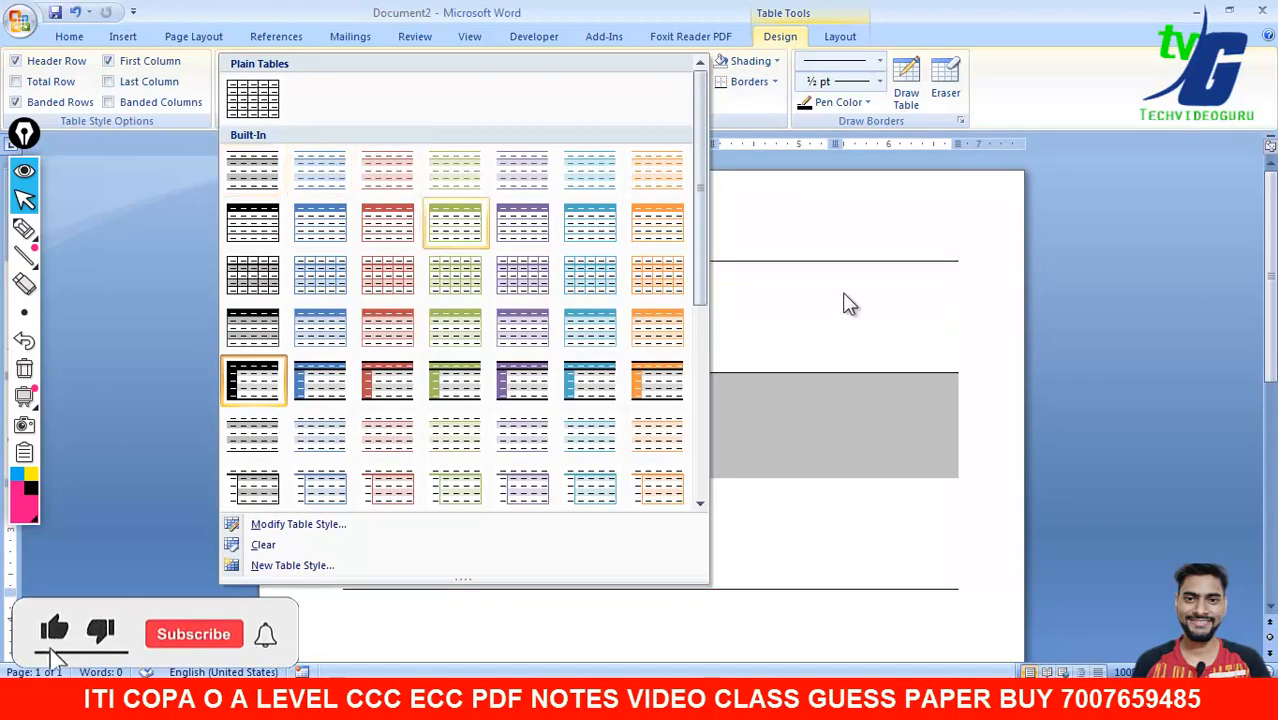
pyautogui.click(252, 100)
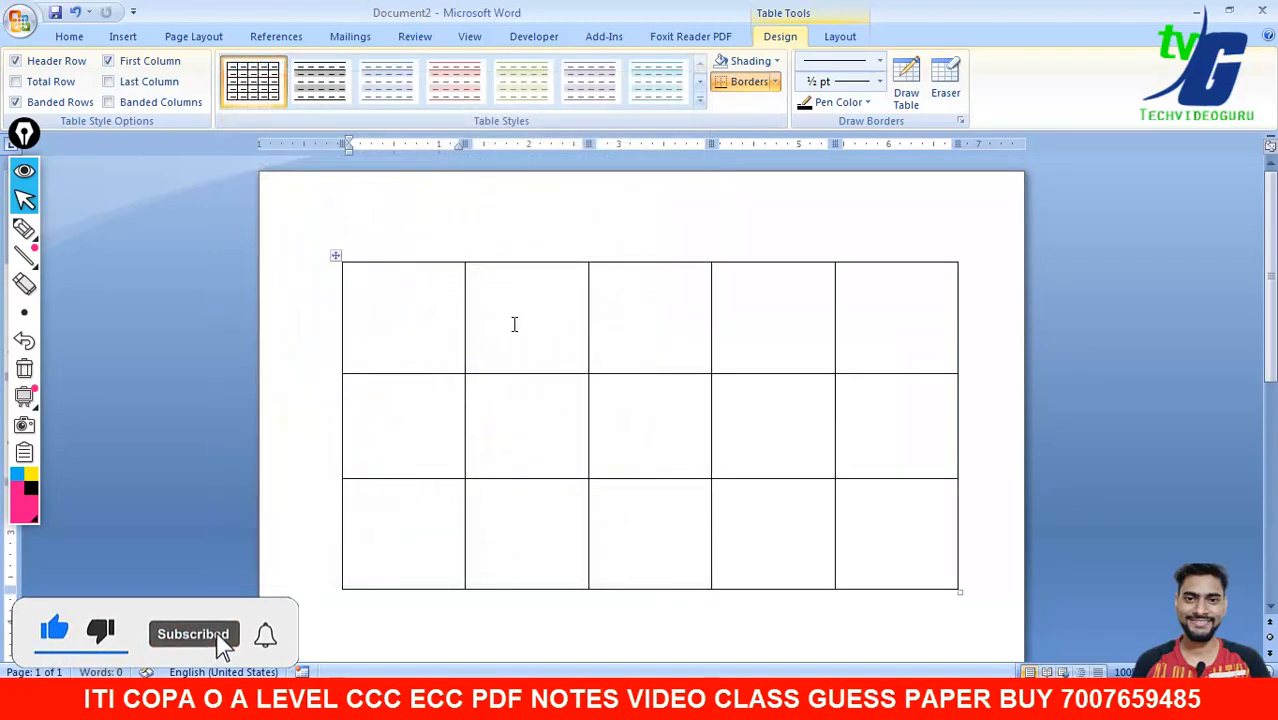
pyautogui.moveTo(959, 591); pyautogui.dragTo(936, 453)
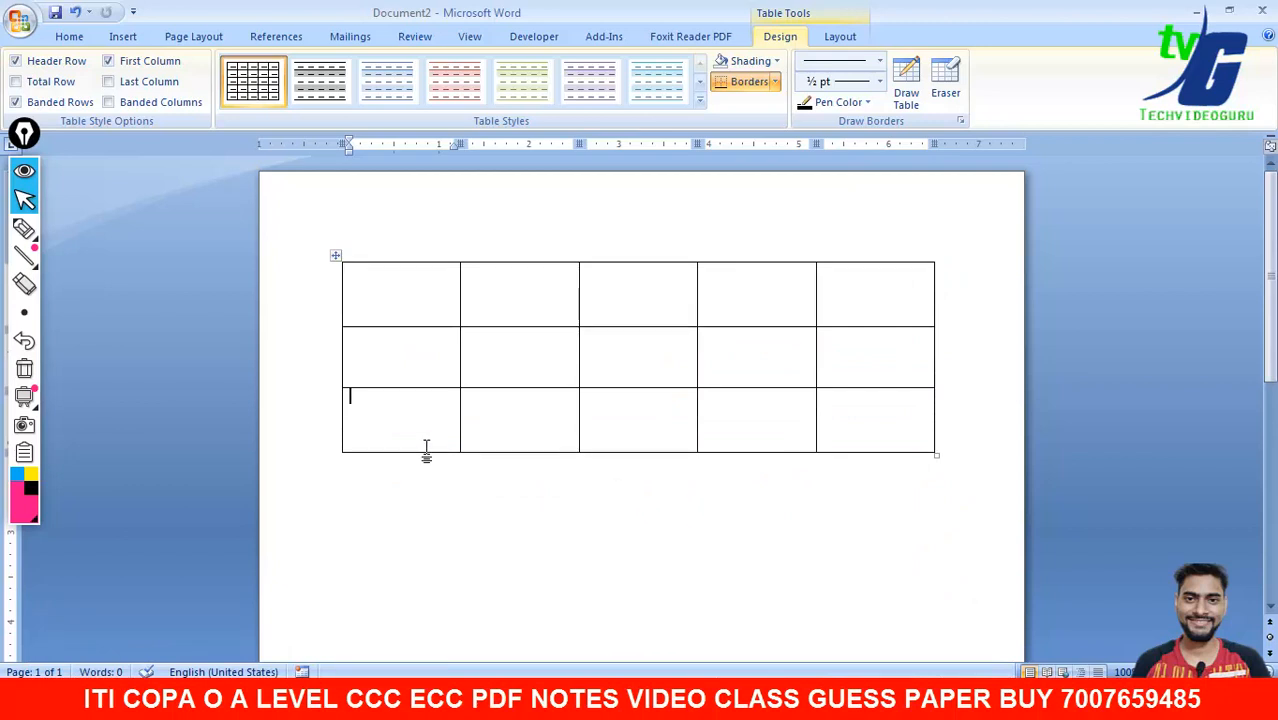
# - Erase borders to merge the bottom row and the top two cells of columns 2 and 4
pyautogui.moveTo(419, 429); pyautogui.dragTo(925, 433)
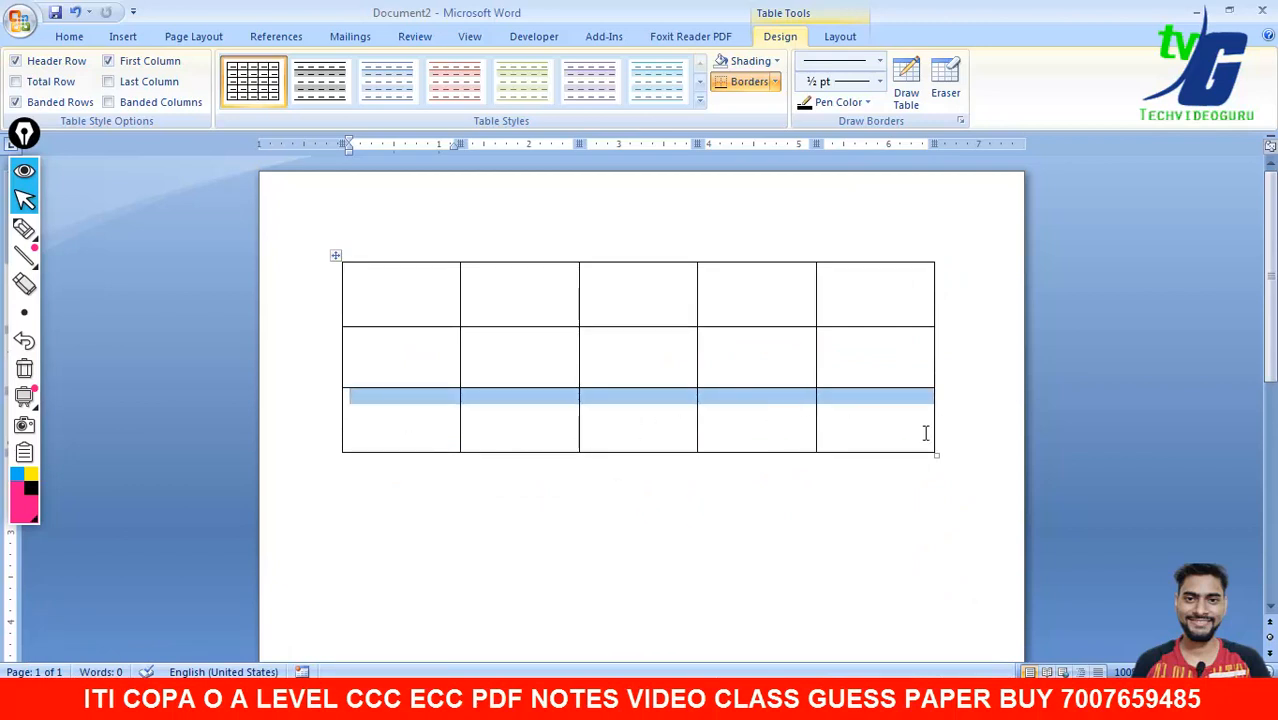
pyautogui.click(949, 92)
pyautogui.moveTo(424, 428); pyautogui.dragTo(868, 428)
pyautogui.moveTo(539, 295)
pyautogui.mouseDown()
pyautogui.moveTo(536, 362)
pyautogui.moveTo(548, 366)
pyautogui.mouseUp()
pyautogui.moveTo(739, 306); pyautogui.dragTo(755, 352)
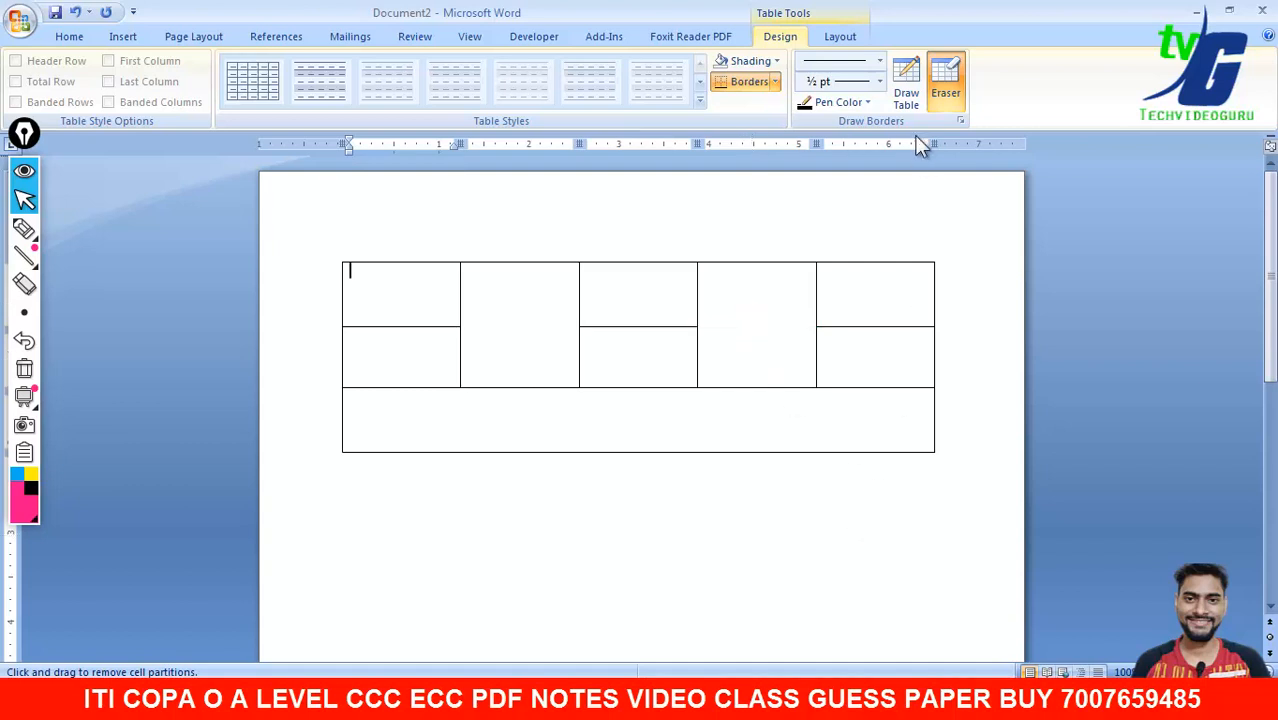
# - Draw borders splitting column 2's merged cell and dividing the bottom row into cells
pyautogui.click(908, 94)
pyautogui.moveTo(467, 322); pyautogui.dragTo(582, 326)
pyautogui.moveTo(582, 390); pyautogui.dragTo(580, 450)
pyautogui.moveTo(466, 390); pyautogui.dragTo(462, 450)
pyautogui.moveTo(701, 388); pyautogui.dragTo(699, 448)
pyautogui.moveTo(823, 390); pyautogui.dragTo(830, 447)
# - Draw two full-height vertical borders and horizontal splits in the first and middle rows
pyautogui.moveTo(640, 264); pyautogui.dragTo(640, 450)
pyautogui.moveTo(437, 293); pyautogui.dragTo(630, 295)
pyautogui.moveTo(474, 357); pyautogui.dragTo(636, 358)
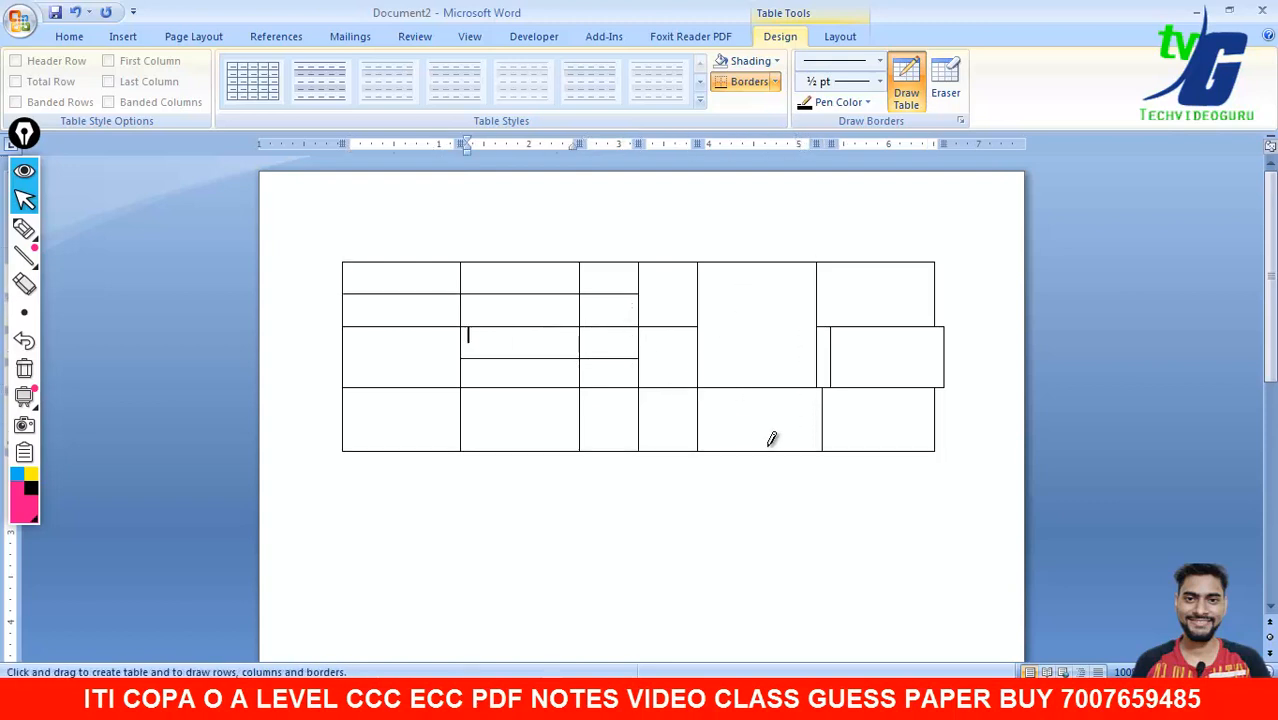
pyautogui.moveTo(747, 262); pyautogui.dragTo(746, 450)
pyautogui.press('Escape')
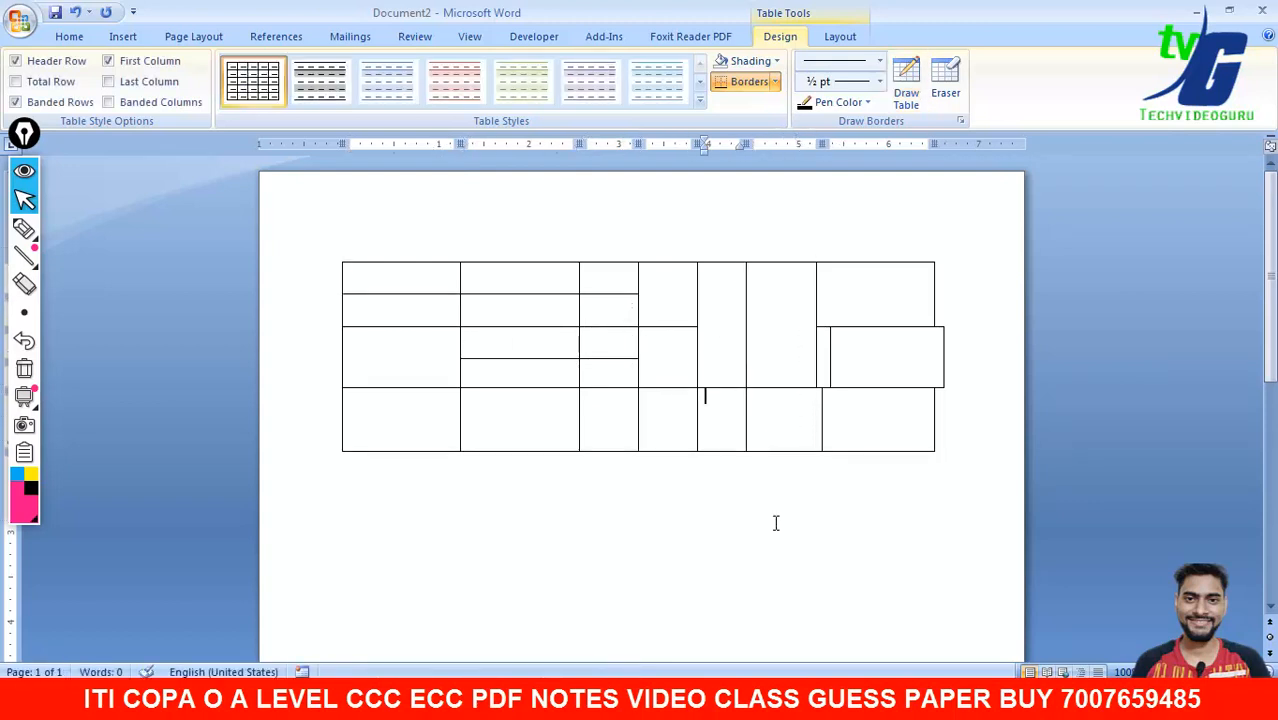
# - Check the new table cells, then bring the syllabus PDF to the front
pyautogui.click(548, 336)
pyautogui.click(503, 308)
pyautogui.click(392, 350)
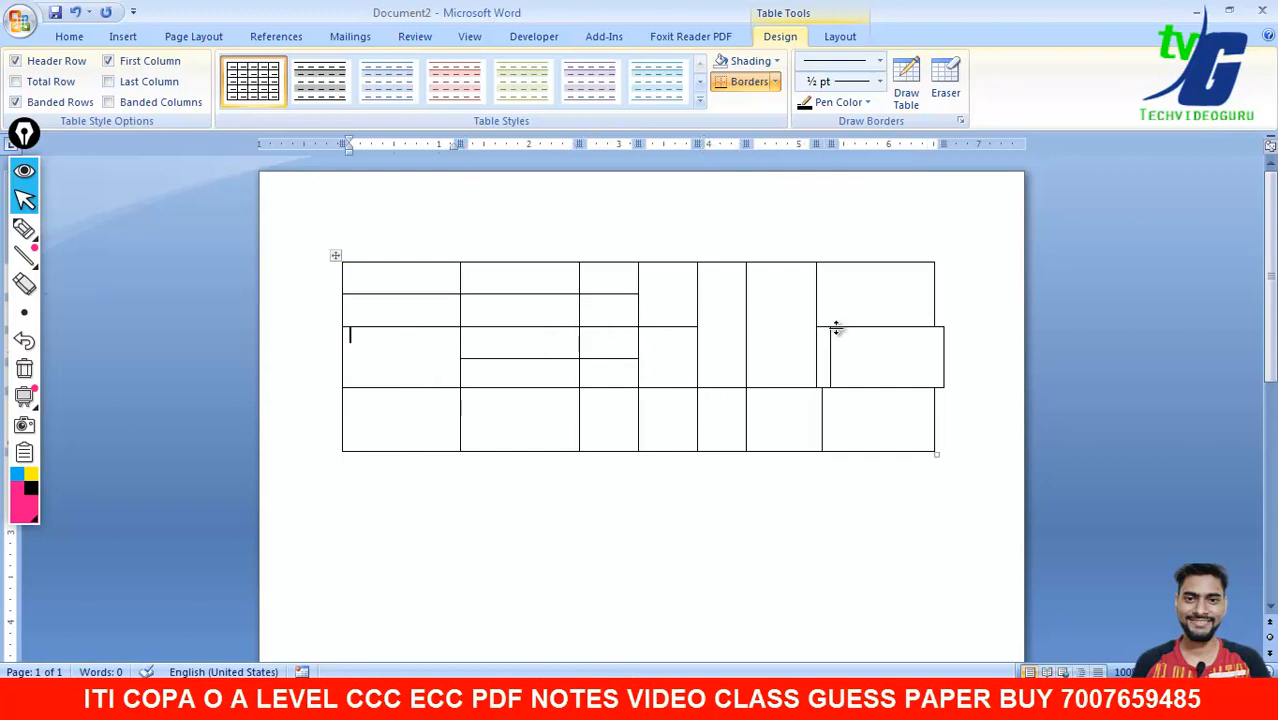
pyautogui.click(124, 38)
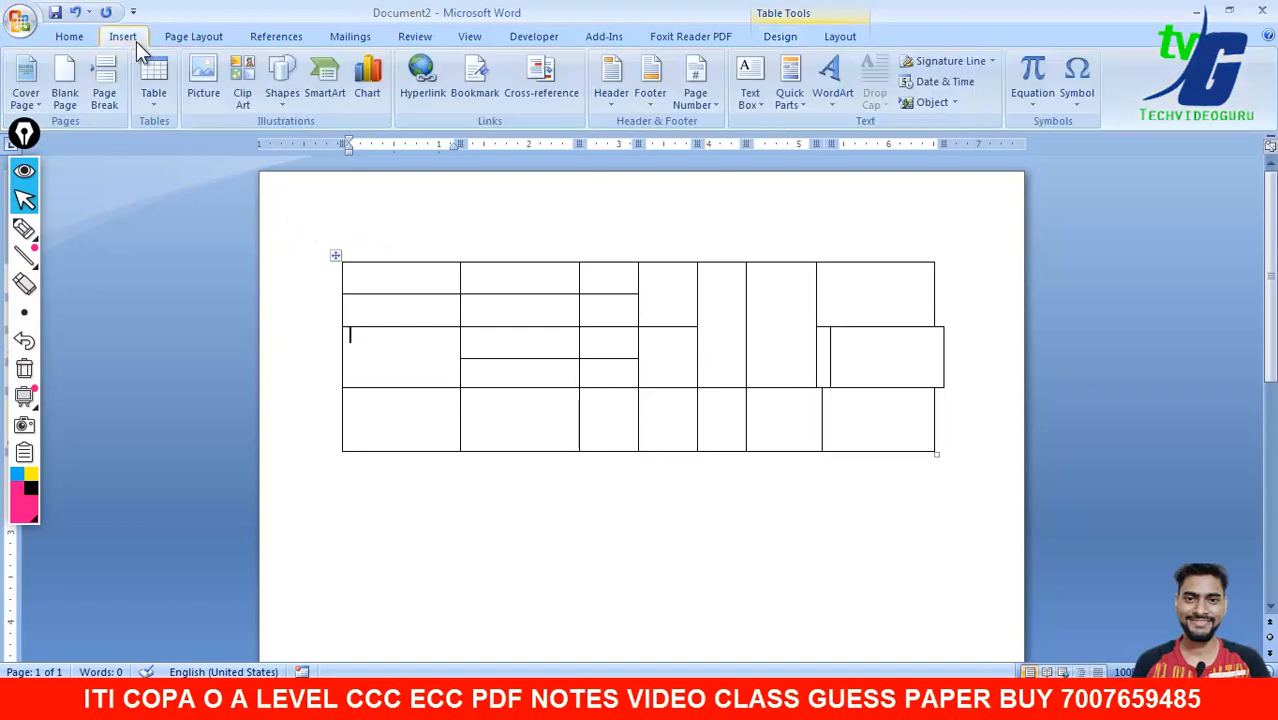
pyautogui.click(836, 697)
pyautogui.click(829, 628)
pyautogui.moveTo(745, 525); pyautogui.dragTo(628, 439)
# - Page back to page 23 of the syllabus and scroll to Assignment 10's five-column salary table
pyautogui.scroll(-6, 560, 300)
pyautogui.scroll(8, 496, 445)
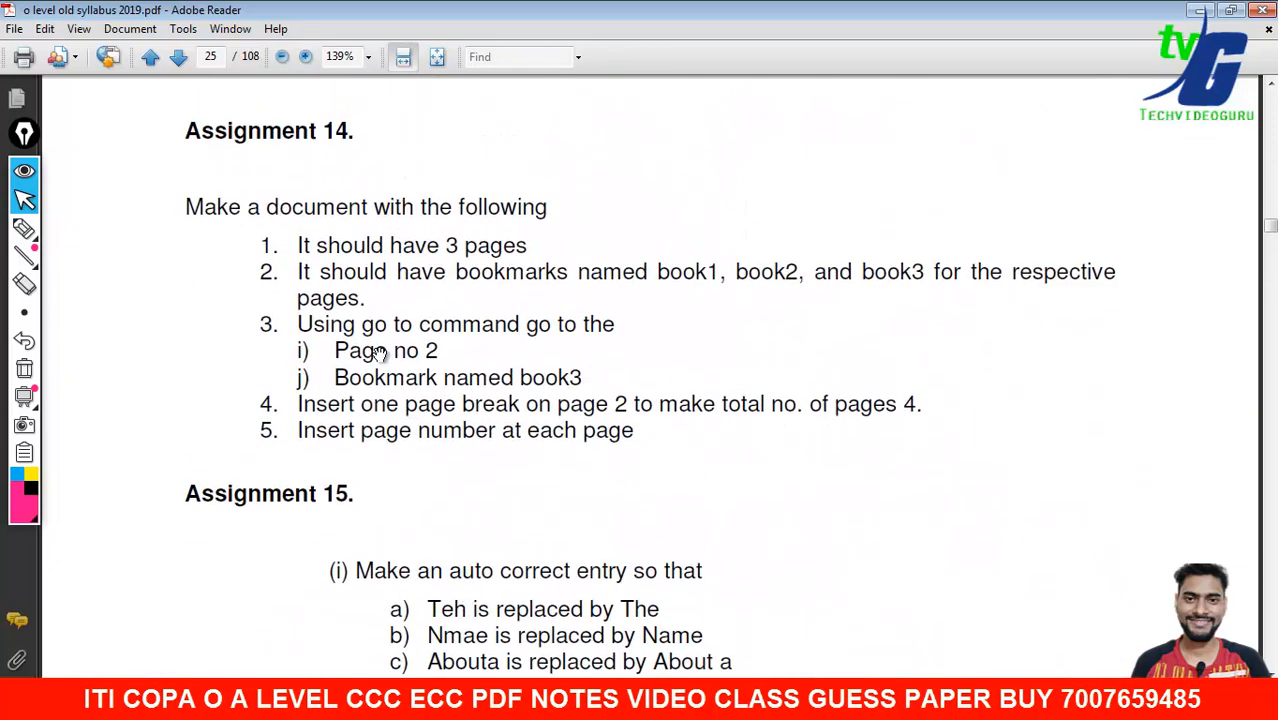
pyautogui.click(150, 57)
pyautogui.click(150, 57)
pyautogui.click(150, 57)
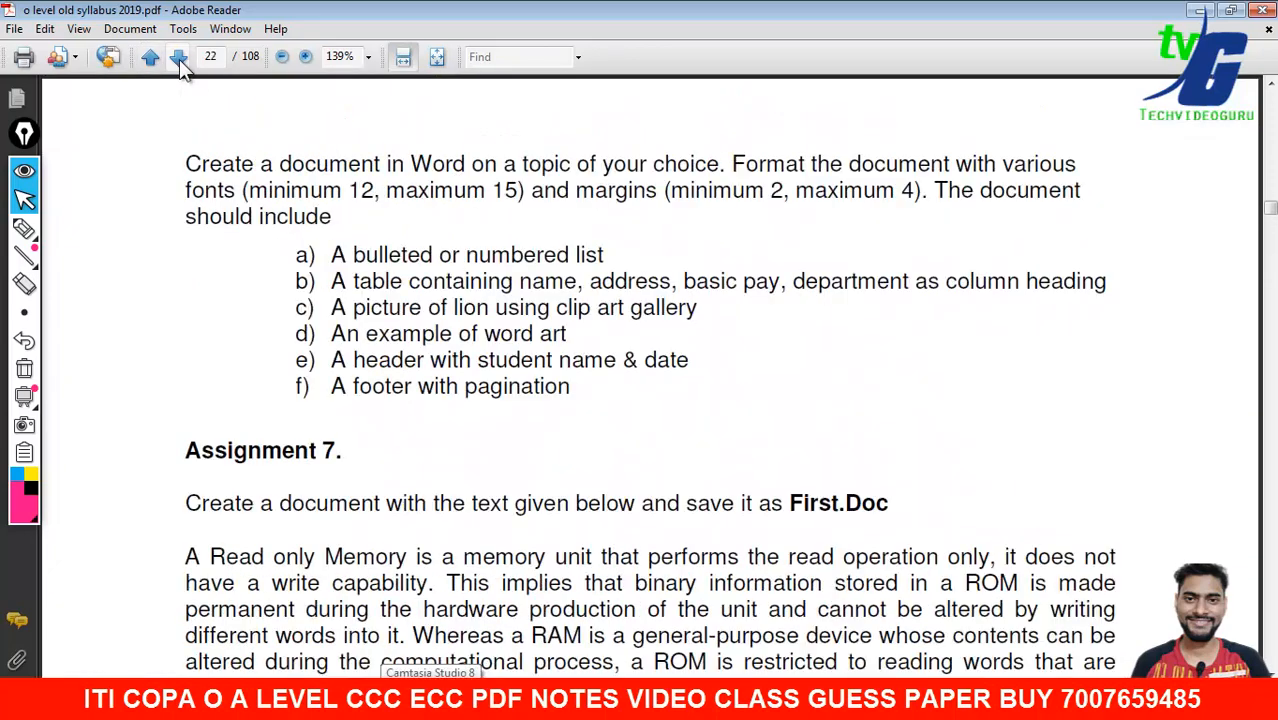
pyautogui.click(178, 57)
pyautogui.scroll(-5, 471, 470)
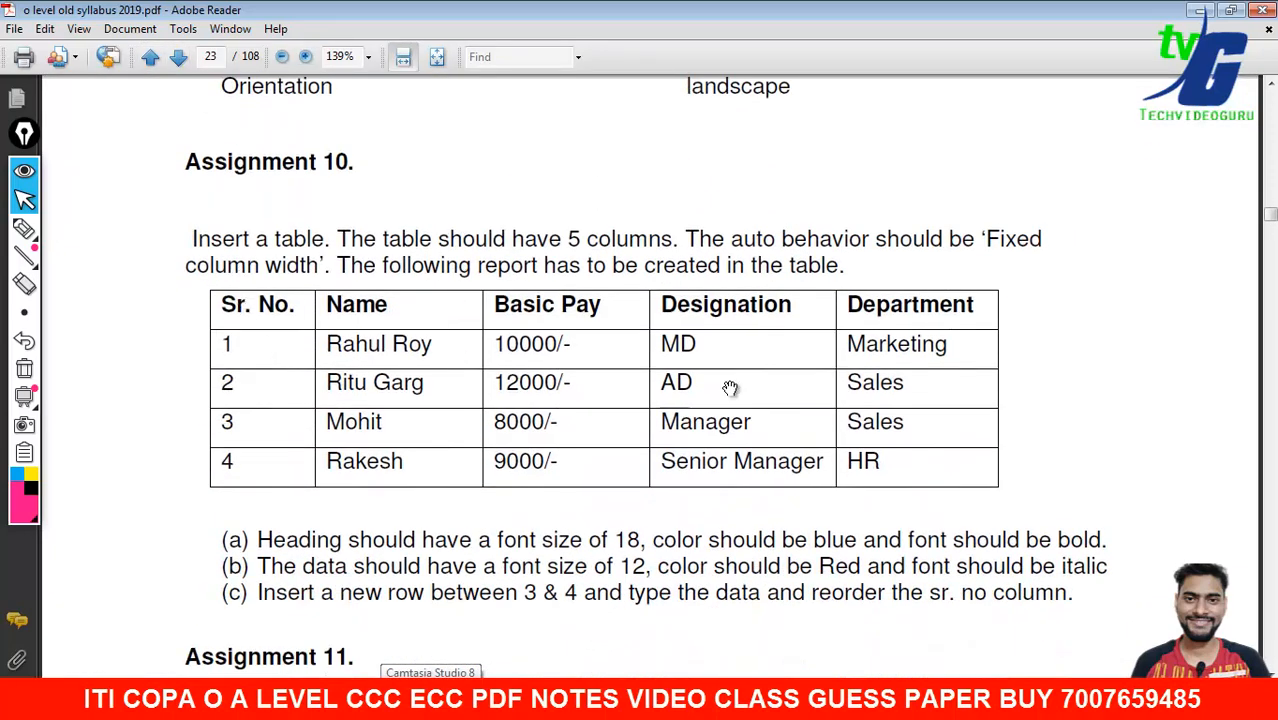